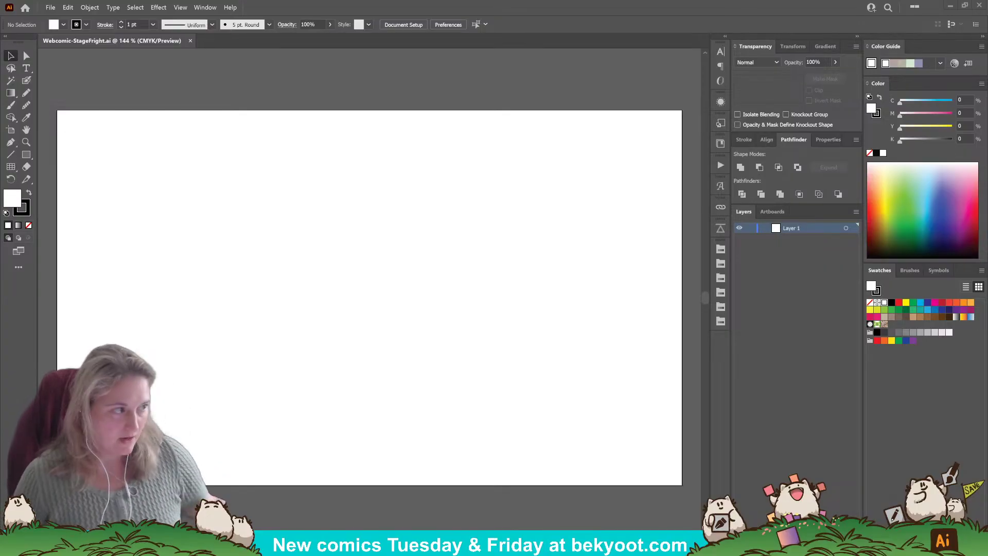
Extend the 1500 px wide artboard downward to about 2086 px tall and switch to the Blob Brush tool.
left_click(26, 80)
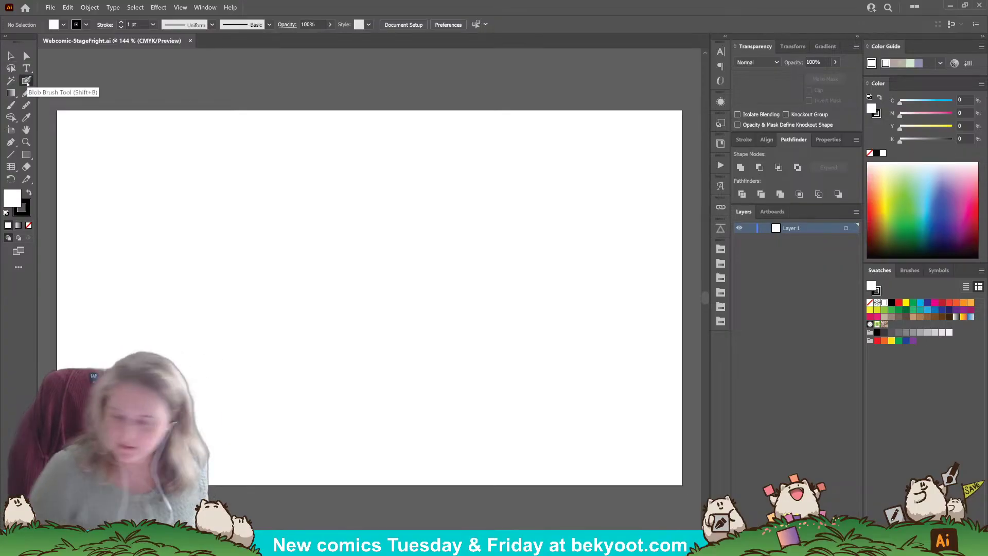
key("ctrl+1")
left_click_drag(448, 269, 445, 214)
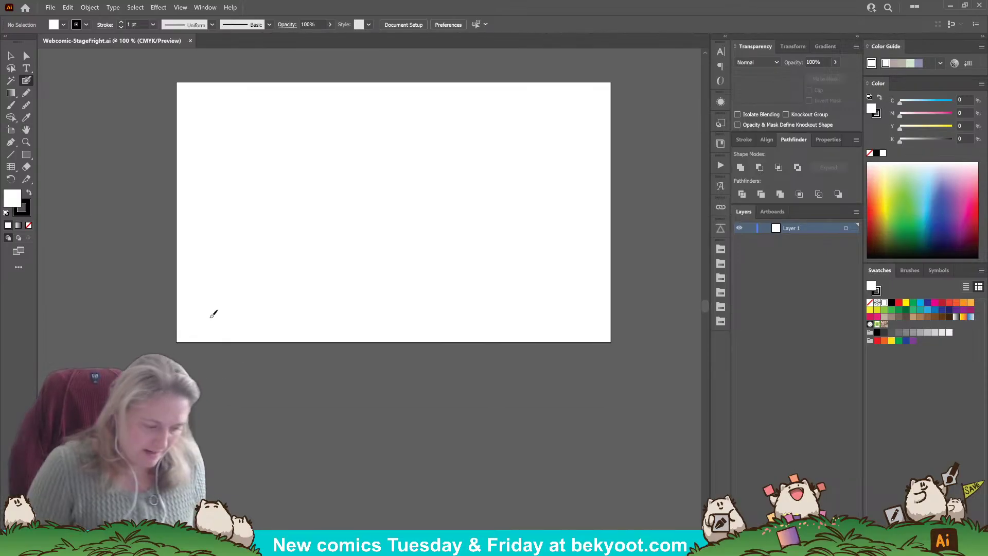
key("shift+o")
left_click_drag(394, 342, 384, 521)
scroll(368, 428, "down", 1)
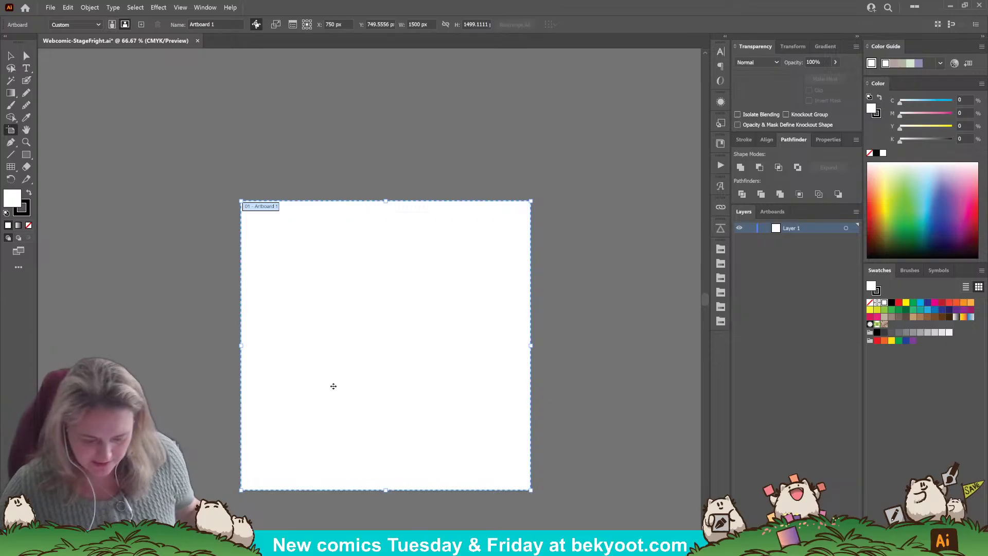
left_click_drag(390, 368, 350, 278)
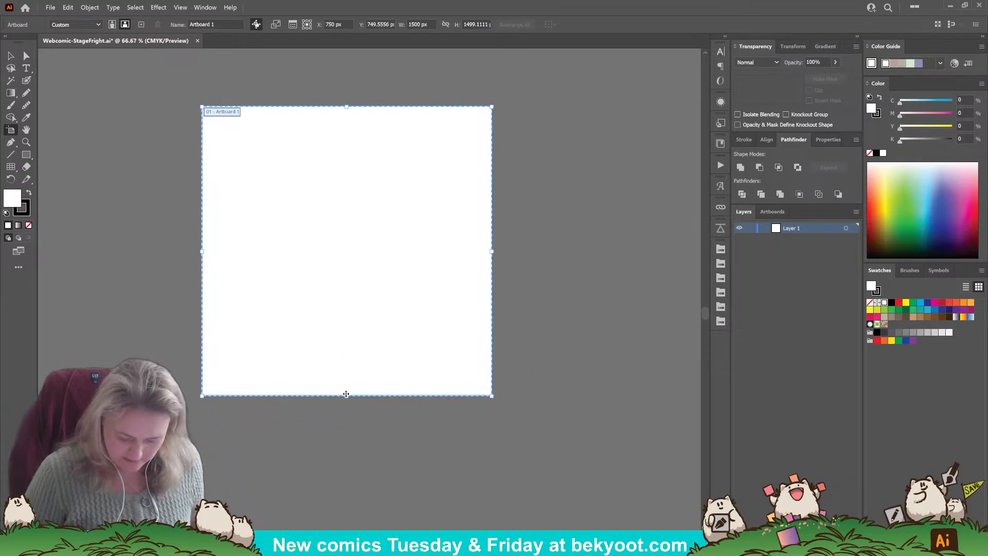
left_click_drag(347, 395, 353, 508)
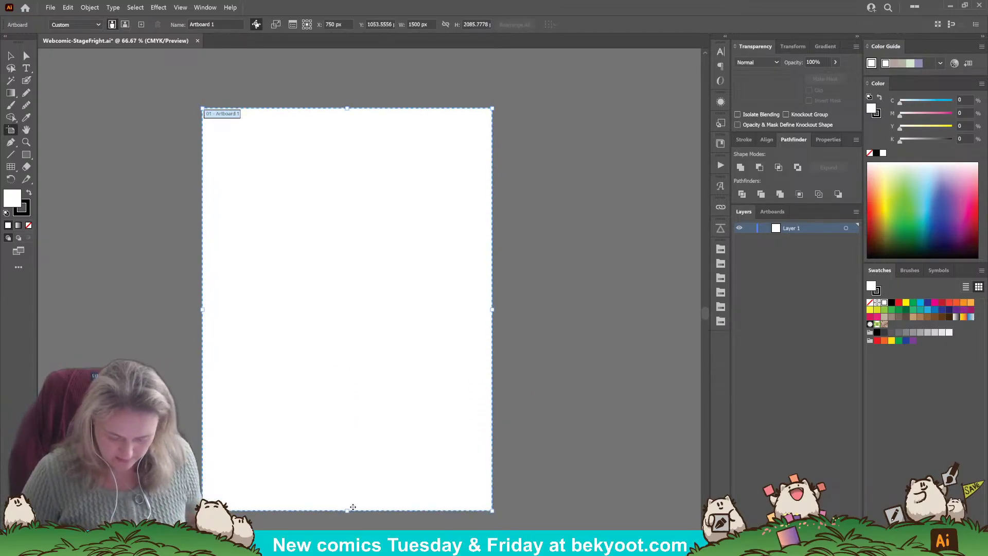
left_click(27, 80)
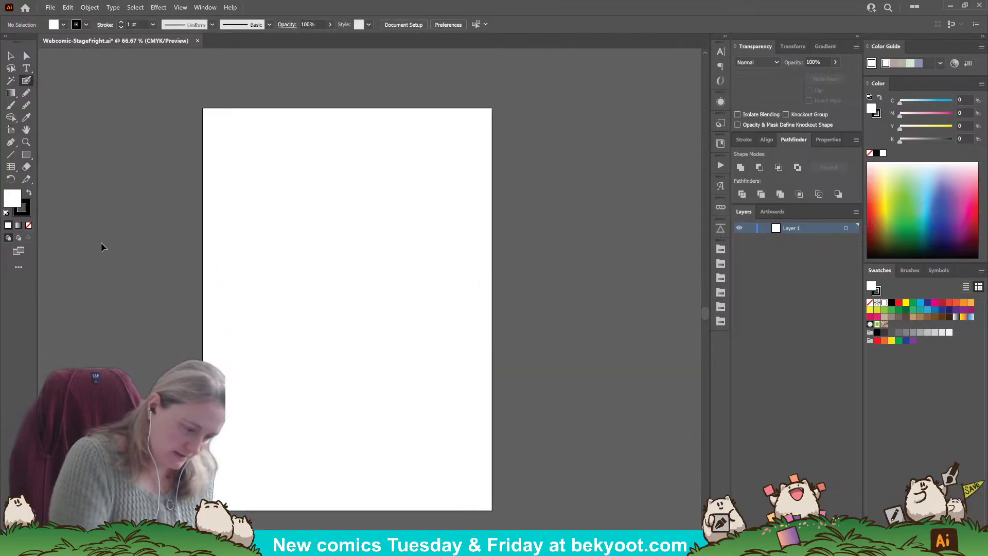
scroll(334, 191, "up", 1)
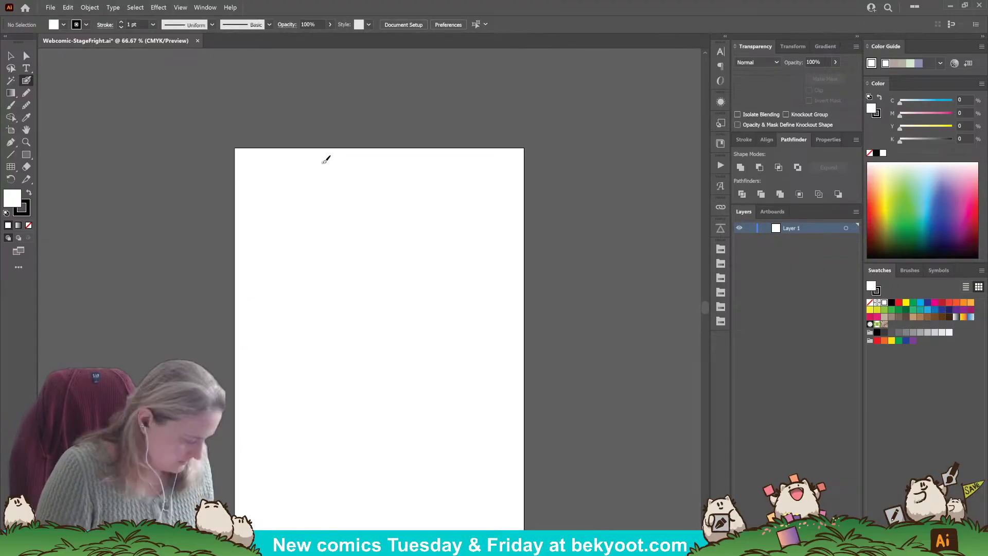
key("Return")
key("Escape")
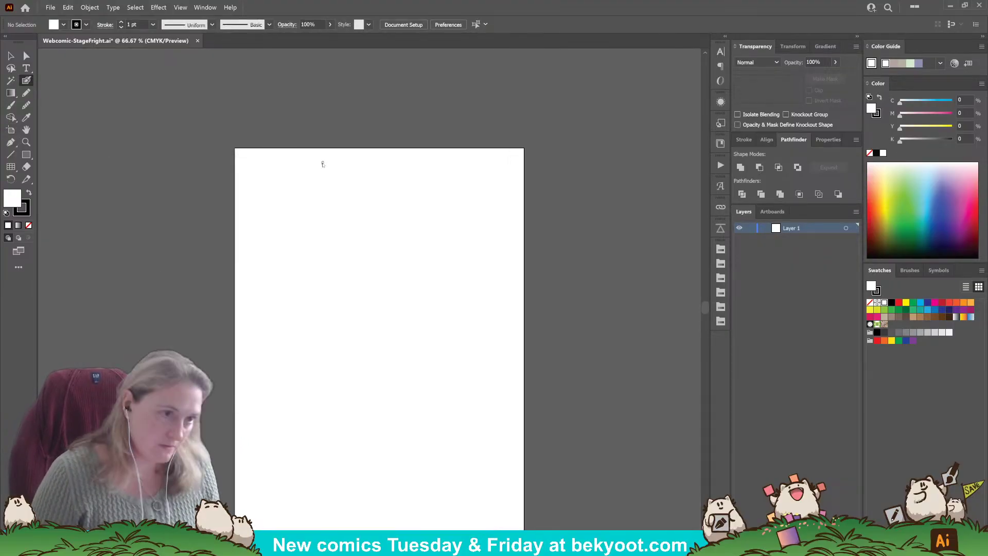
key("Return")
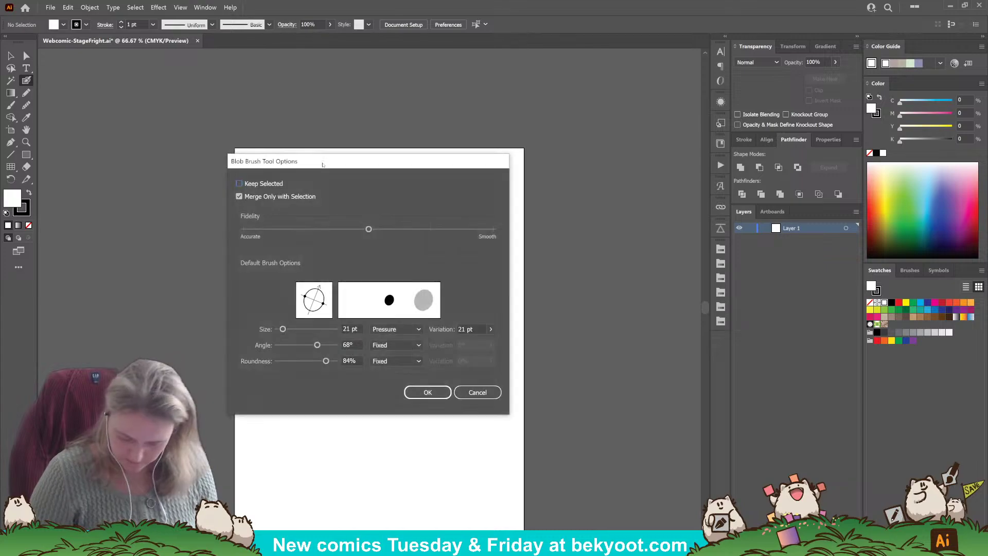
key("Escape")
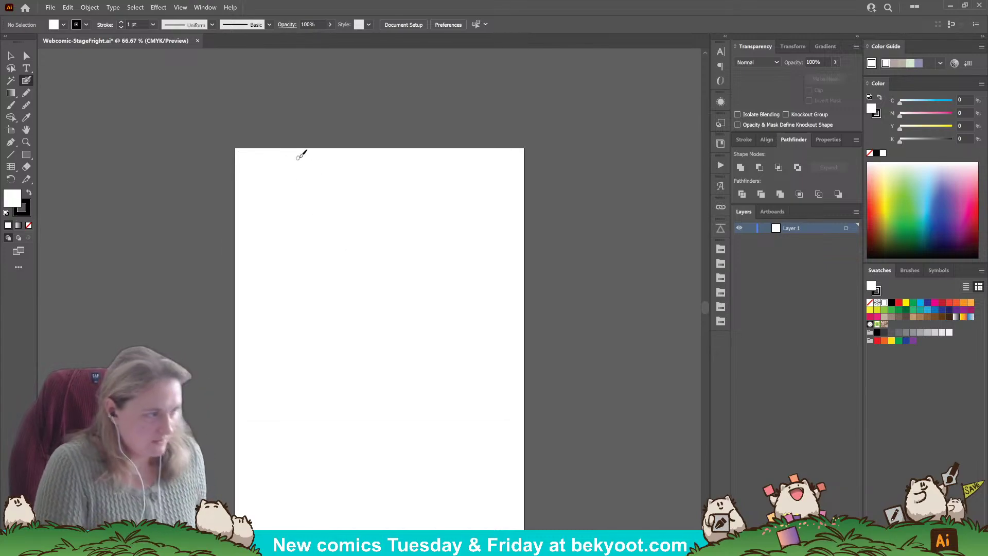
Handwrite the title "Stage Fright" in black near the top of the artboard and group its lettering.
mouse_move(319, 168)
left_mouse_down()
mouse_move(313, 161)
mouse_move(338, 157)
mouse_move(374, 156)
mouse_move(400, 170)
mouse_move(419, 161)
left_mouse_up()
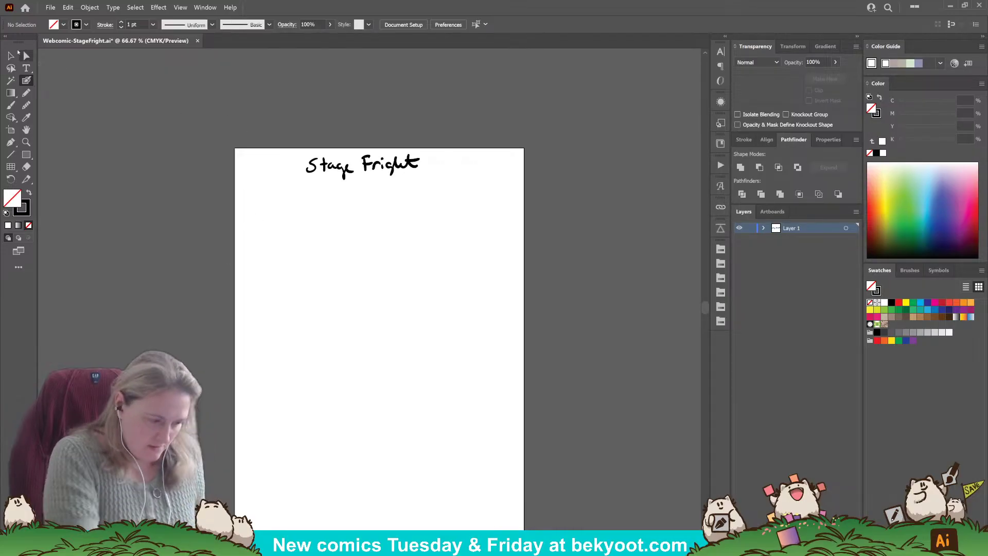
key("v")
left_click_drag(275, 144, 465, 227)
key("ctrl+g")
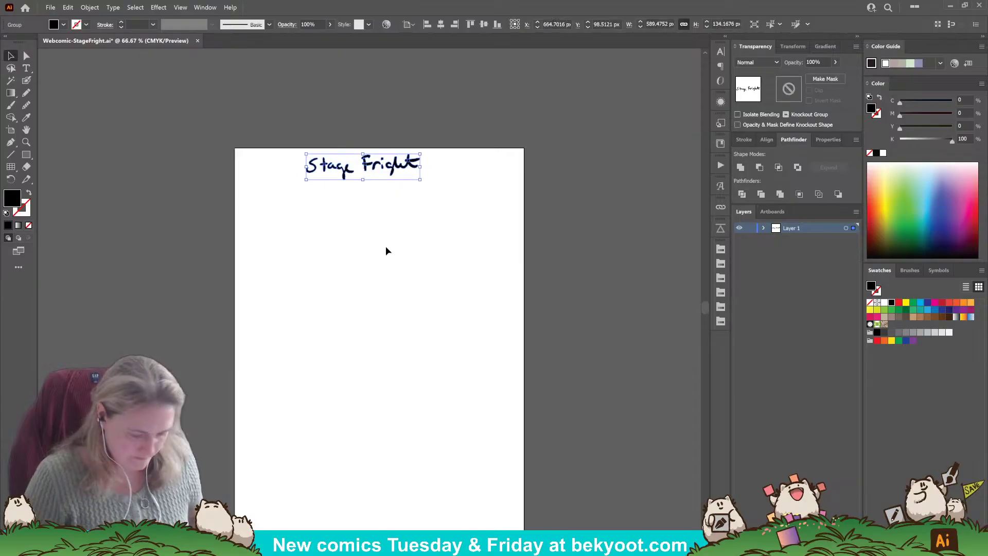
Enlarge the title group to about 701 by 160 px and centre it horizontally on the artboard.
left_click_drag(363, 165, 382, 166)
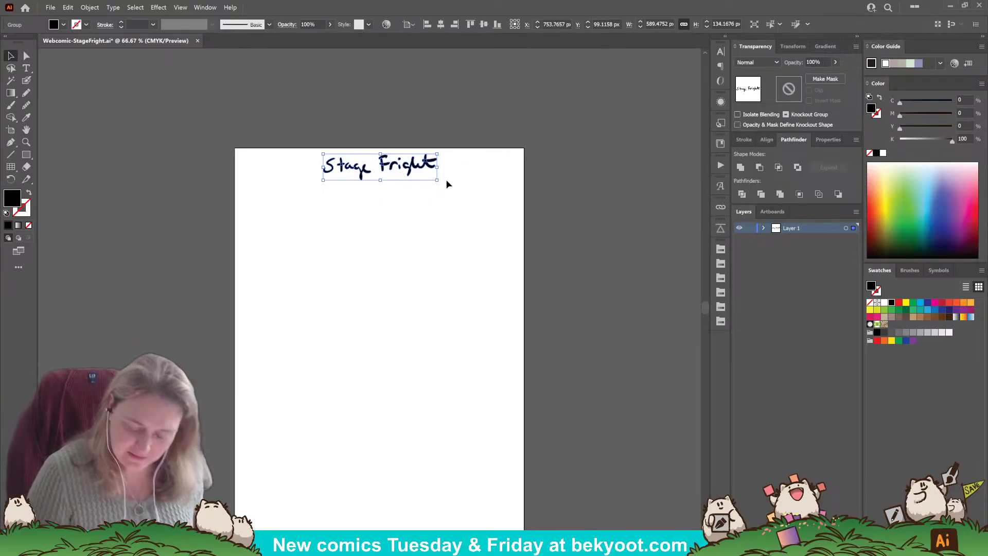
mouse_move(437, 179)
left_mouse_down()
mouse_move(452, 196)
mouse_move(451, 173)
mouse_move(439, 176)
left_mouse_up()
left_click(766, 139)
left_click(759, 168)
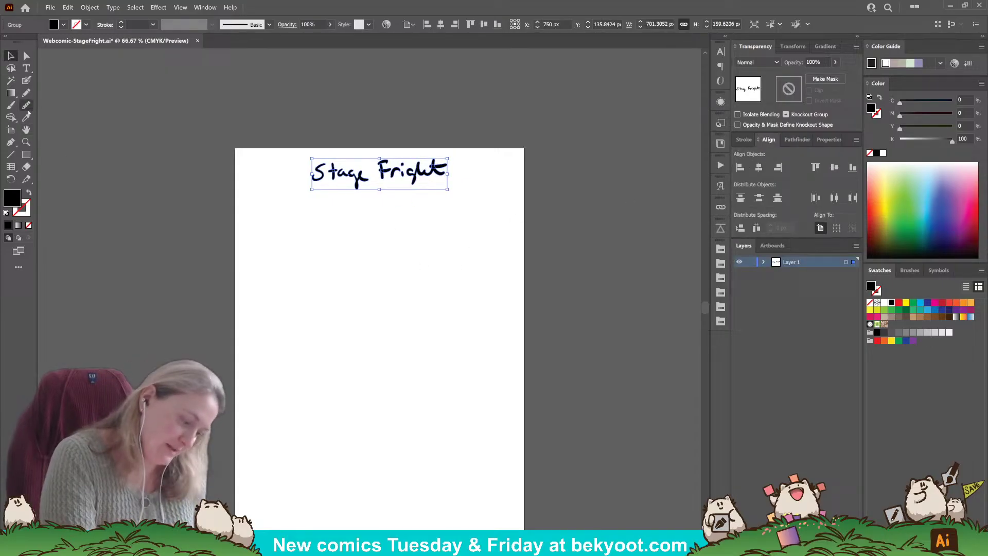
Brush a straight vertical black panel edge below the title, close to the artboard's left side.
left_click(26, 81)
key("ctrl+shift+a")
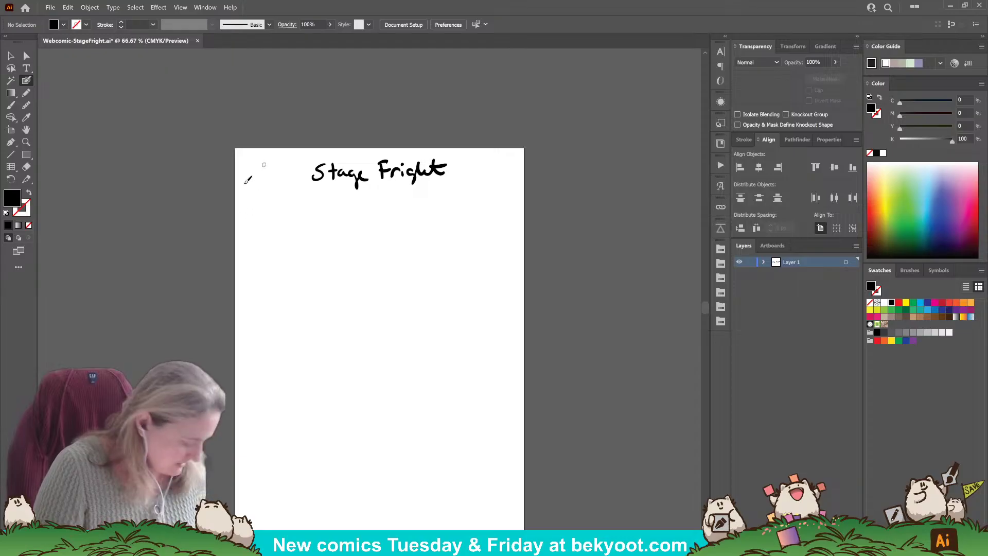
left_click_drag(244, 211, 245, 295)
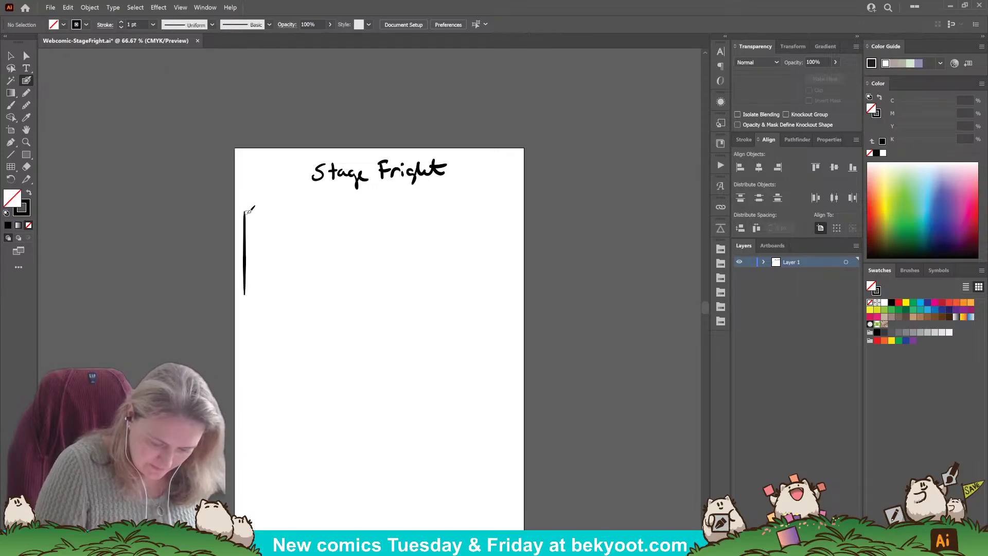
left_click_drag(245, 211, 322, 212)
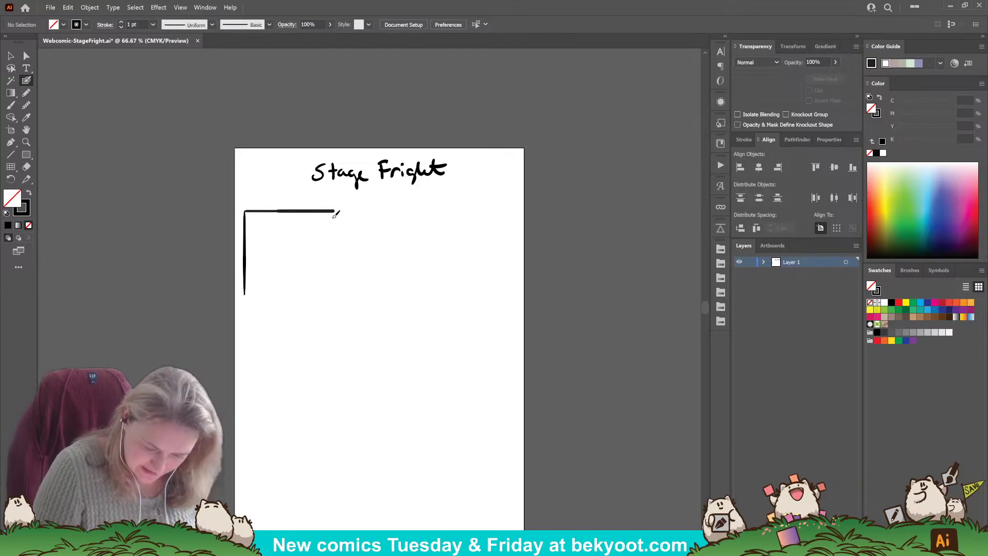
key("ctrl+z")
Complete the edge into a square panel frame of about 449 by 447 px using copies of the line, and group it.
key("v")
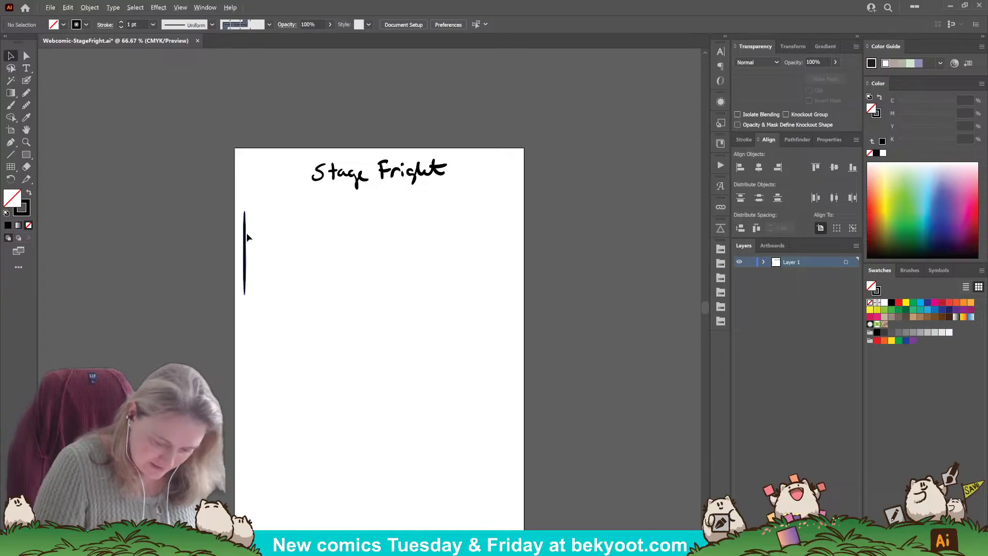
mouse_move(245, 227)
left_mouse_down()
mouse_move(296, 219)
mouse_move(353, 256)
mouse_move(314, 214)
mouse_move(273, 214)
mouse_move(383, 258)
mouse_move(403, 295)
mouse_move(288, 336)
left_mouse_up()
left_click(248, 255, "shift")
key("ctrl+g")
left_click_drag(381, 280, 330, 242)
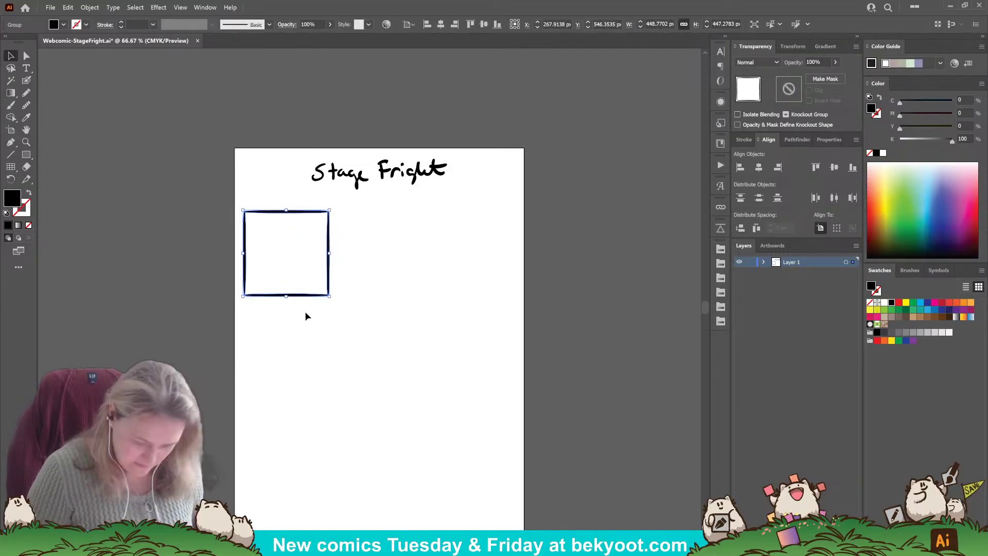
Duplicate the square frame into an evenly spaced row of three, group the row and scale it to about 1407 px wide.
left_click_drag(307, 296, 394, 297)
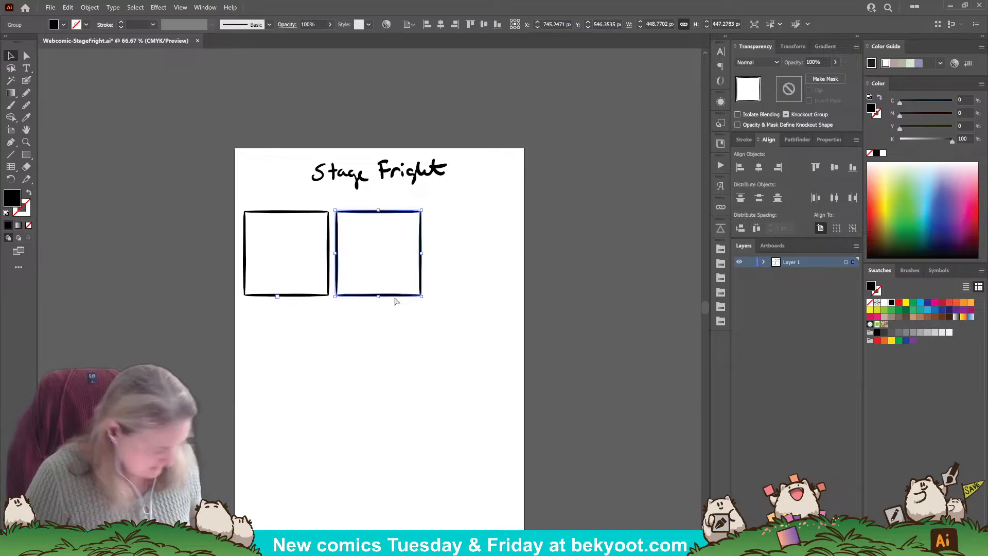
key("ctrl+d")
left_click(397, 295, "shift")
left_click(328, 268, "shift")
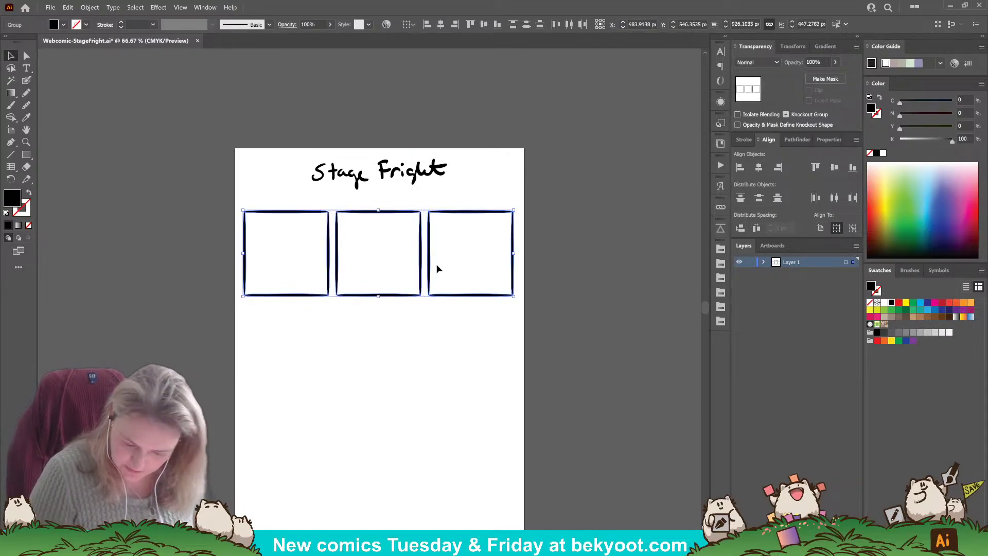
mouse_move(515, 209)
left_mouse_down()
mouse_move(524, 205)
mouse_move(513, 210)
left_mouse_up()
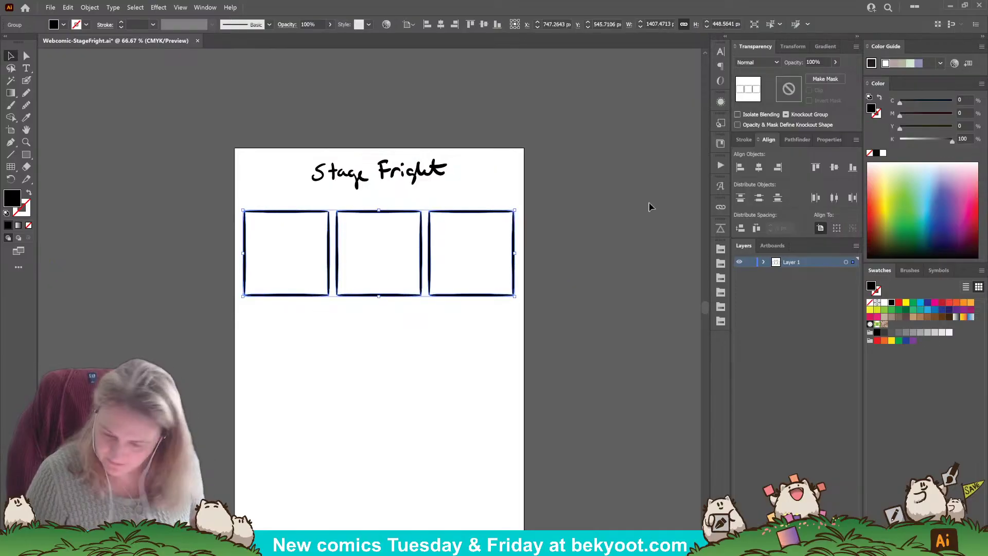
Duplicate the three-panel row below the original and delete the copy's third panel.
scroll(400, 306, "down", 2)
left_click_drag(402, 253, 416, 357)
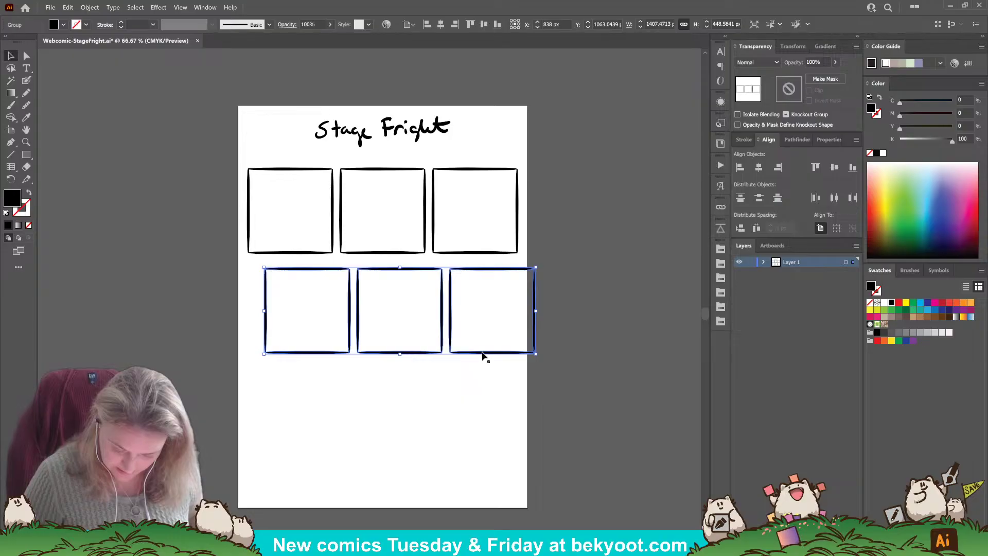
double_click(484, 355)
left_click_drag(540, 262, 464, 383)
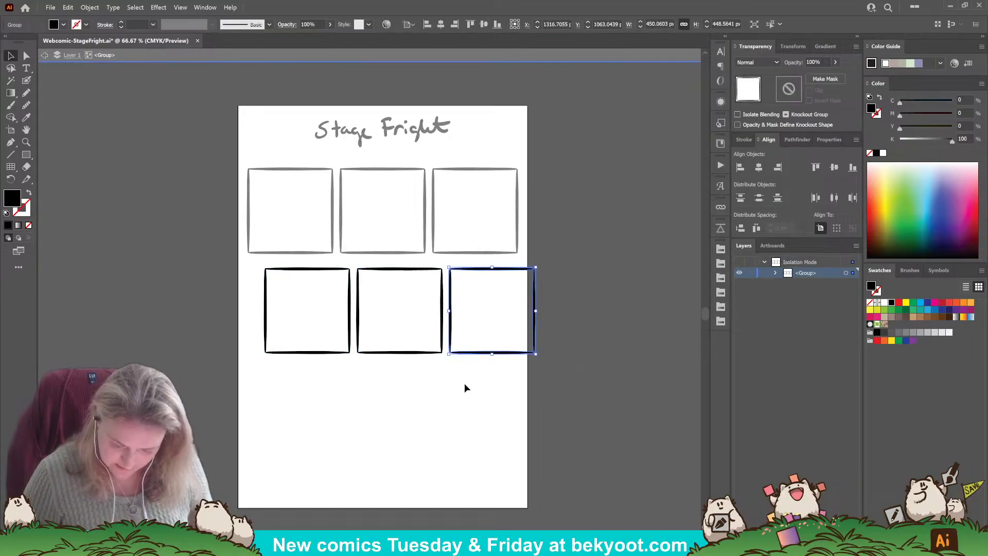
key("Delete")
Enlarge the second row's two panels to about 1069 by 516 px together, centre them below the first row, and leave the group.
left_click_drag(302, 260, 472, 368)
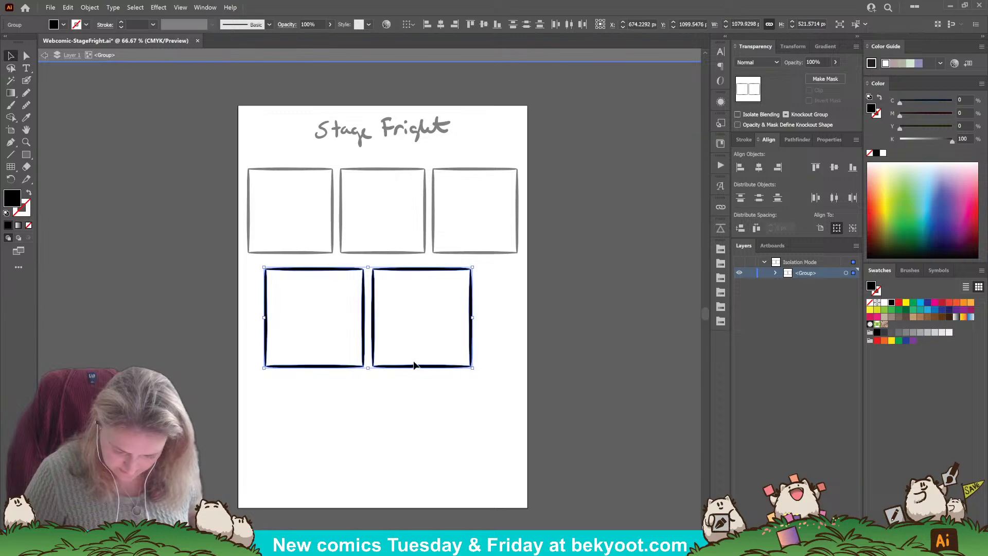
left_click(409, 396)
left_click_drag(324, 413, 387, 271)
left_click_drag(418, 367, 431, 381)
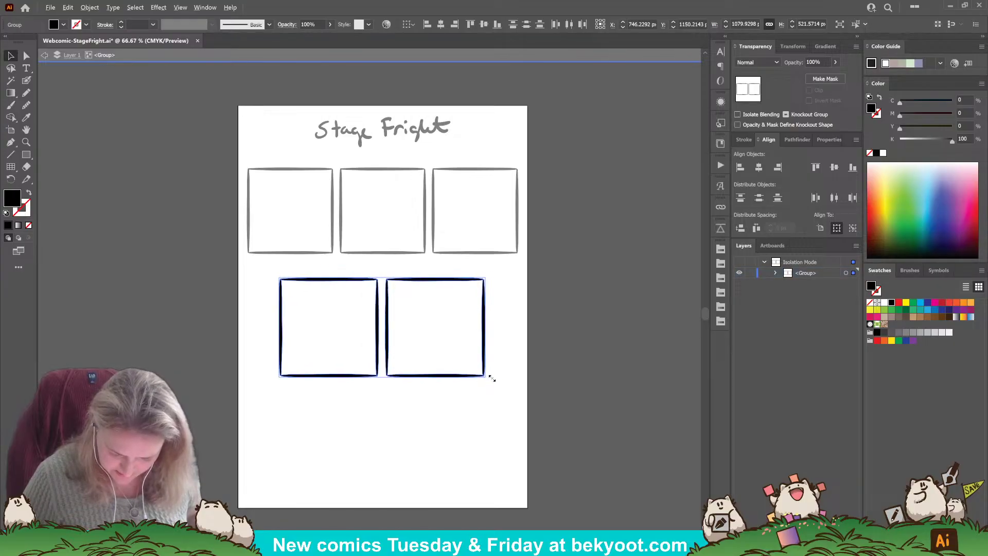
left_click_drag(492, 378, 487, 377)
scroll(529, 293, "down", 2)
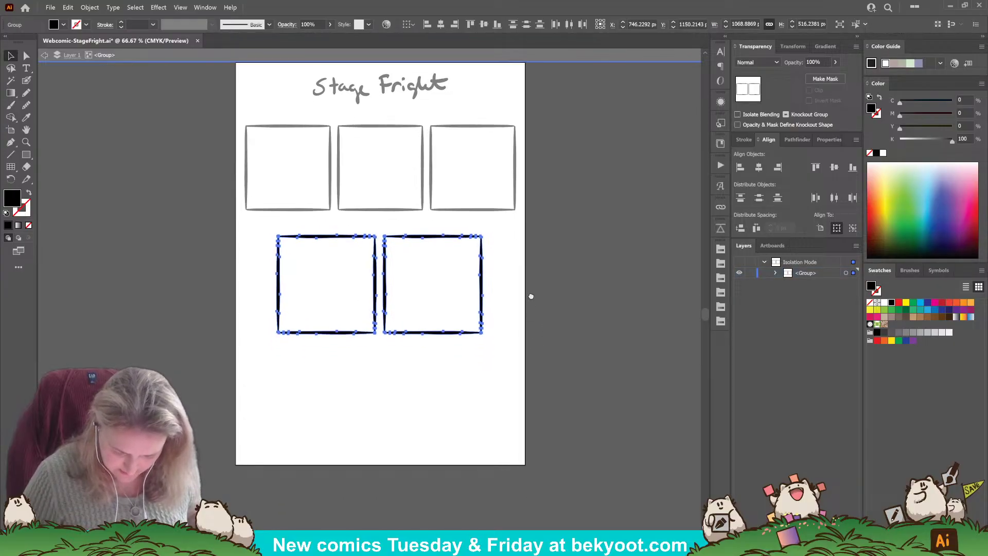
left_click(430, 328, "shift")
left_click(432, 332, "shift")
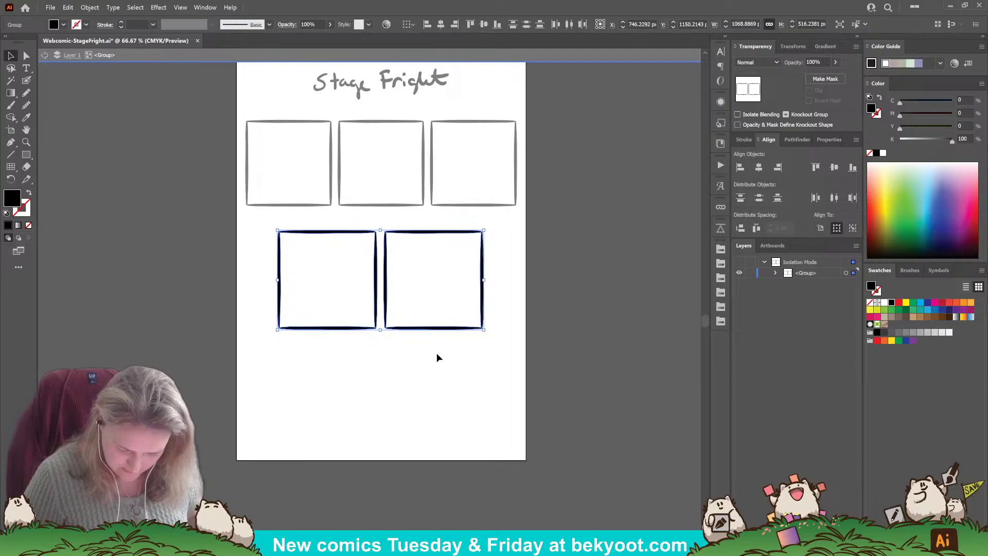
left_click(435, 350)
double_click(435, 344)
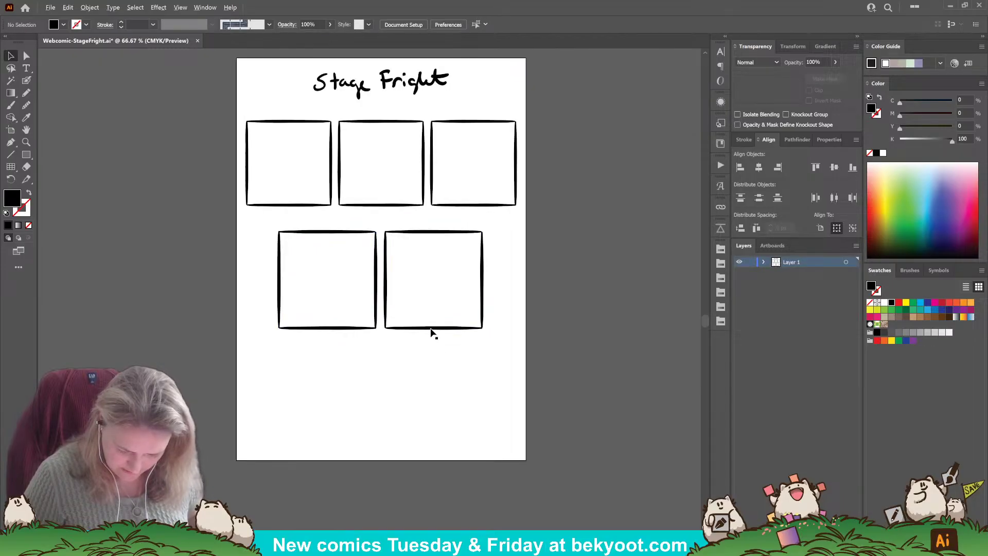
Duplicate the two-panel row below itself, enlarge the copy to about 1286 by 621 px and position it near the artboard's bottom.
left_click_drag(437, 330, 441, 449)
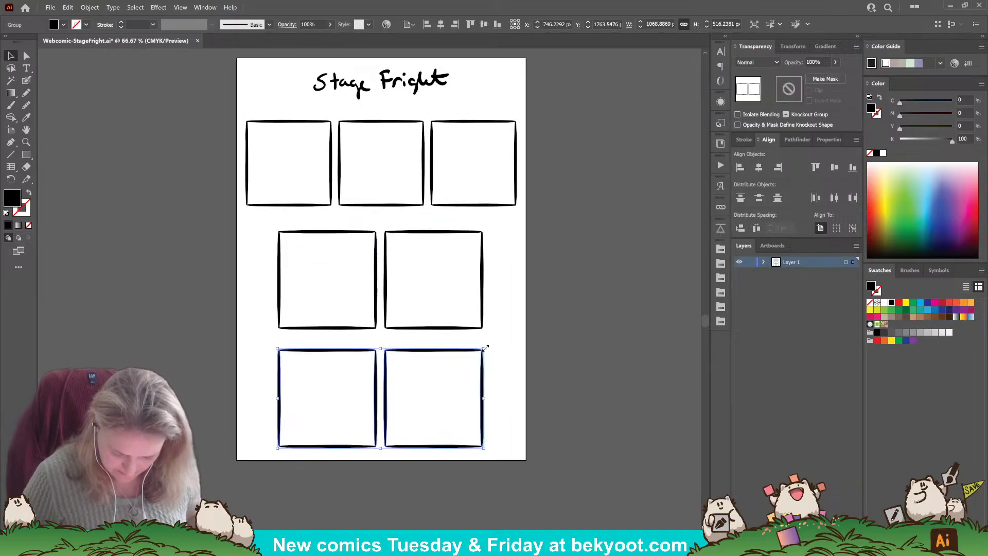
left_click_drag(483, 350, 521, 337)
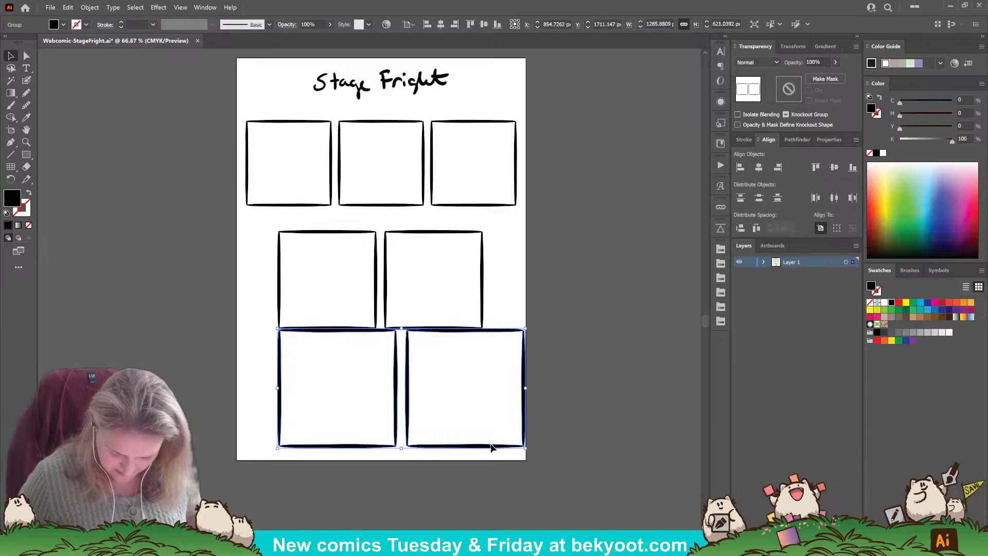
left_click_drag(489, 447, 463, 456)
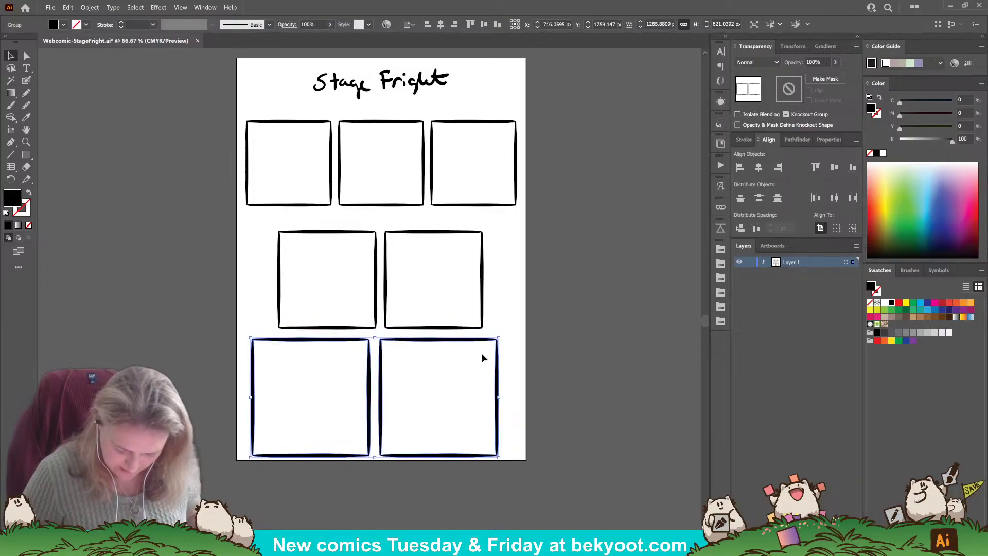
Extend the artboard's bottom edge downward to leave more space below the third panel row.
scroll(482, 356, "down", 3)
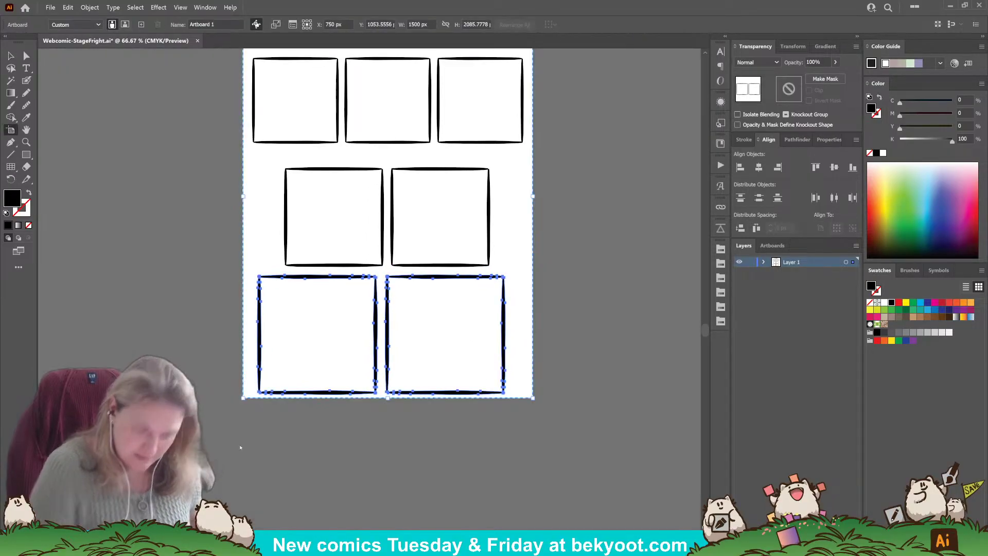
key("shift+o")
left_click_drag(388, 401, 388, 448)
key("Delete")
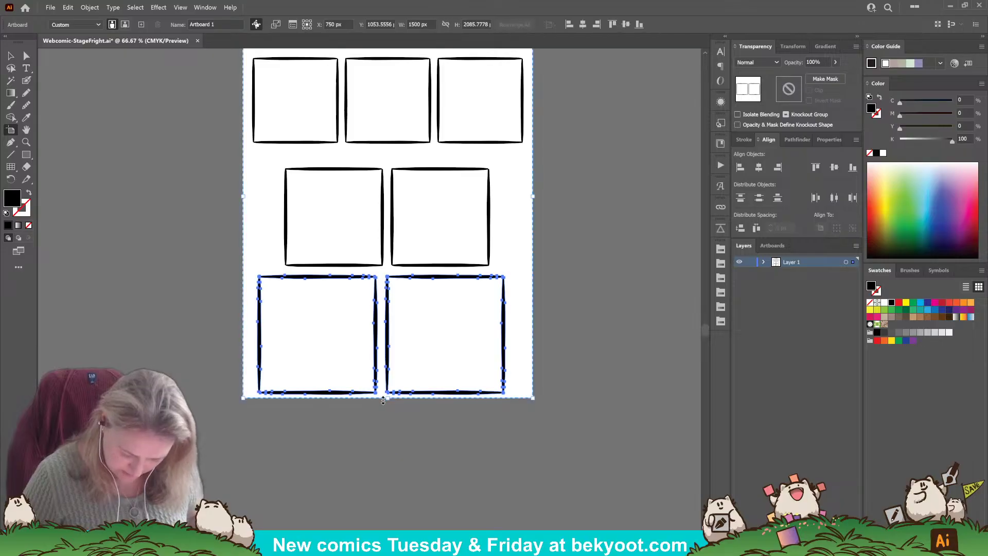
left_click_drag(388, 397, 388, 451)
key("v")
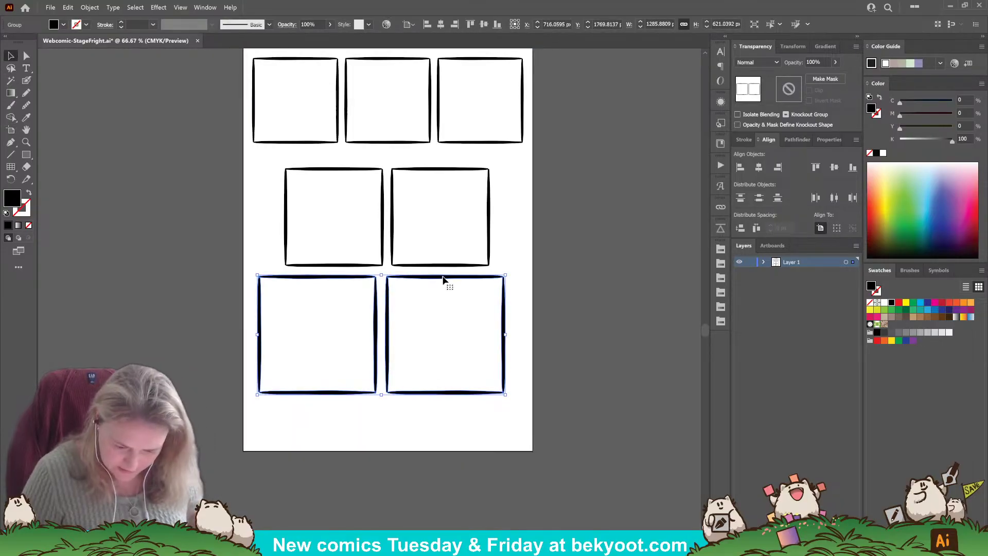
Move the third panel row down, enlarge it to about 1374 by 664 px, centre it horizontally on the artboard, and save the file.
left_click_drag(446, 281, 444, 297)
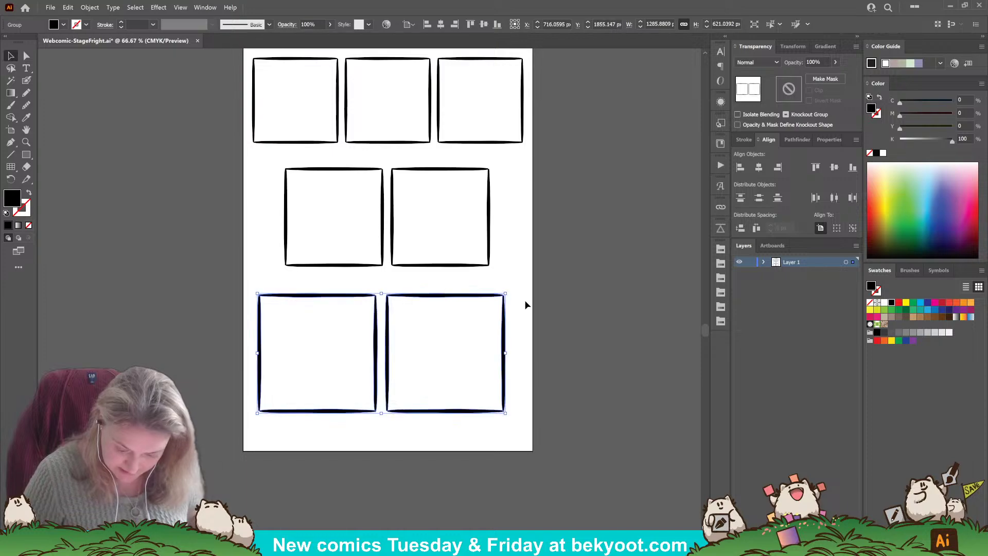
left_click_drag(507, 411, 523, 426)
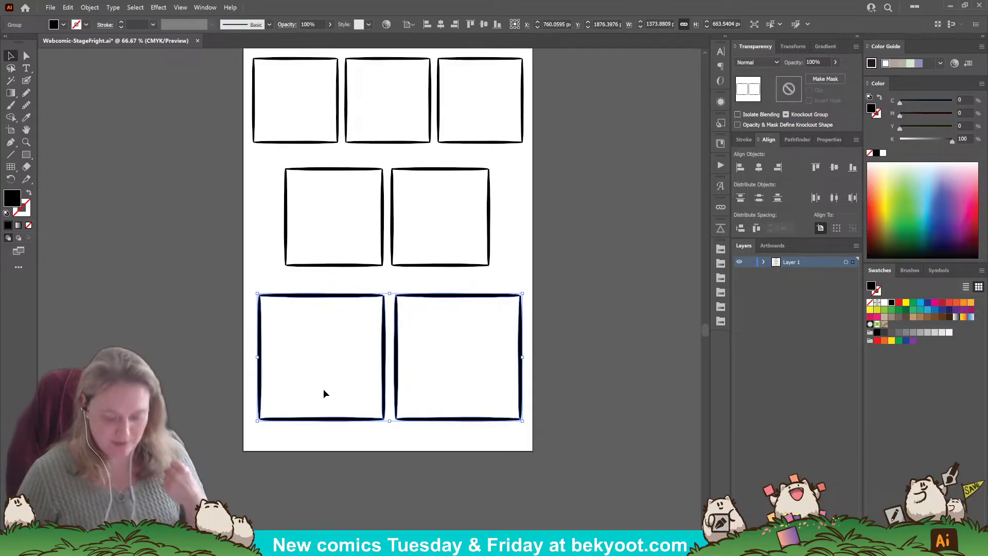
left_click(758, 169)
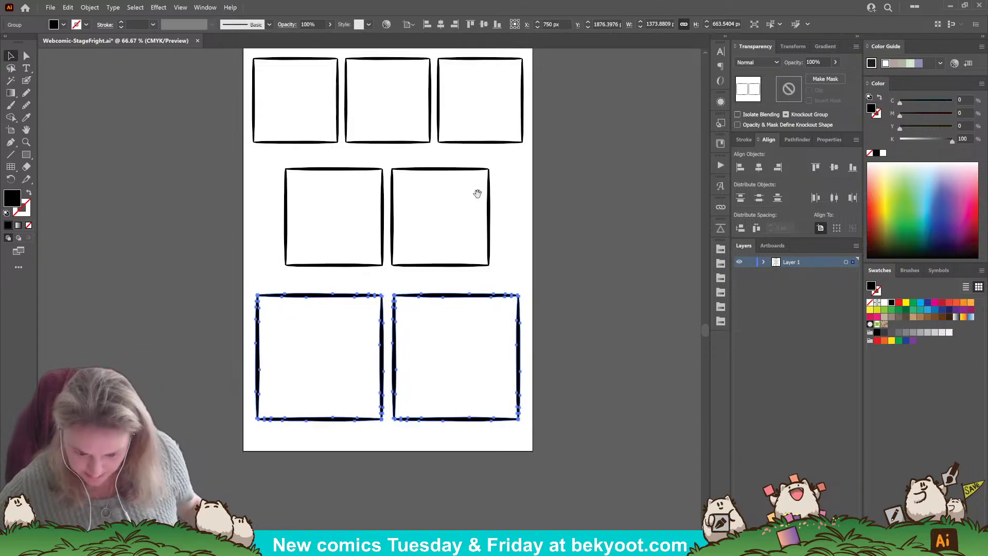
left_click_drag(544, 136, 554, 250)
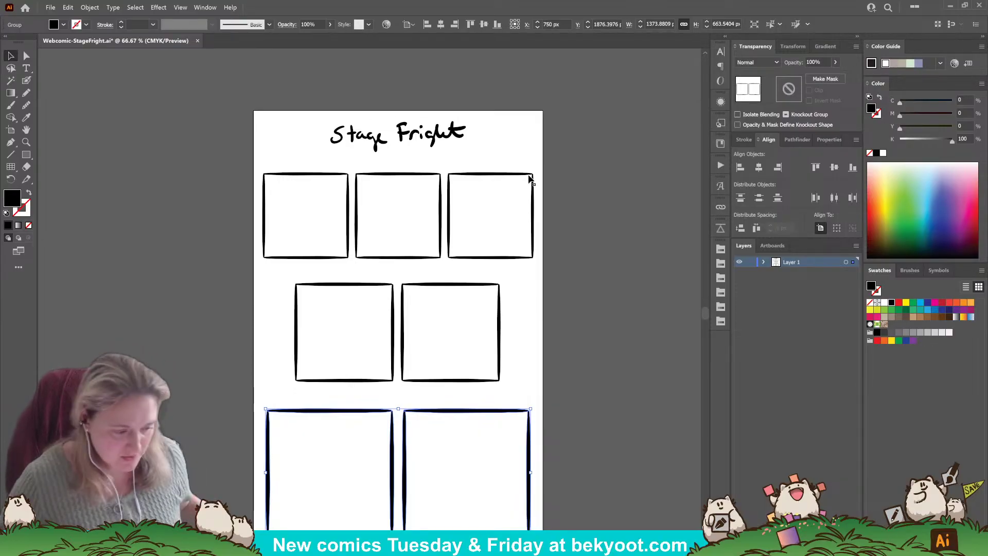
key("ctrl+s")
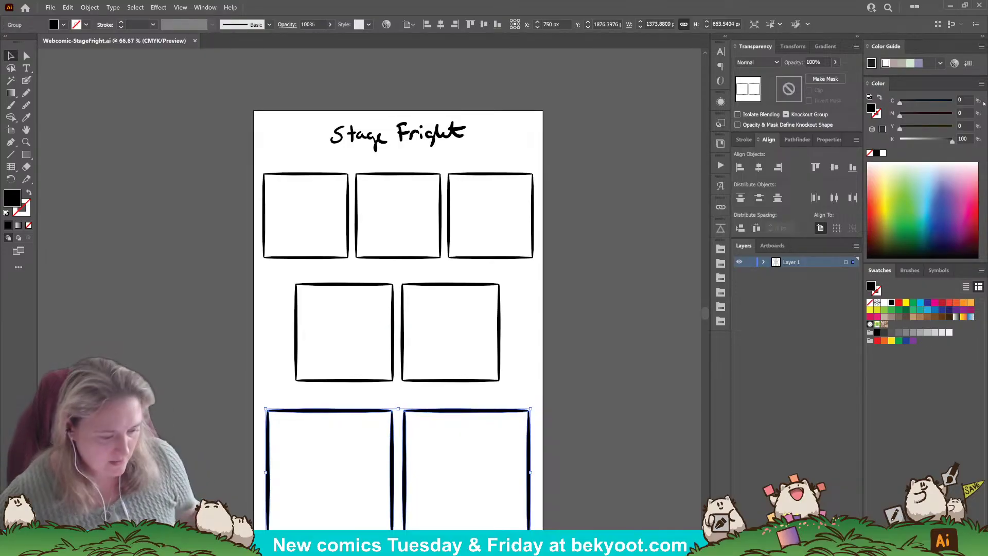
Open the recent file BeKyoot-RetailBag2025HALFTONE.ai and examine its characters and halftone shading up close.
left_click(51, 8)
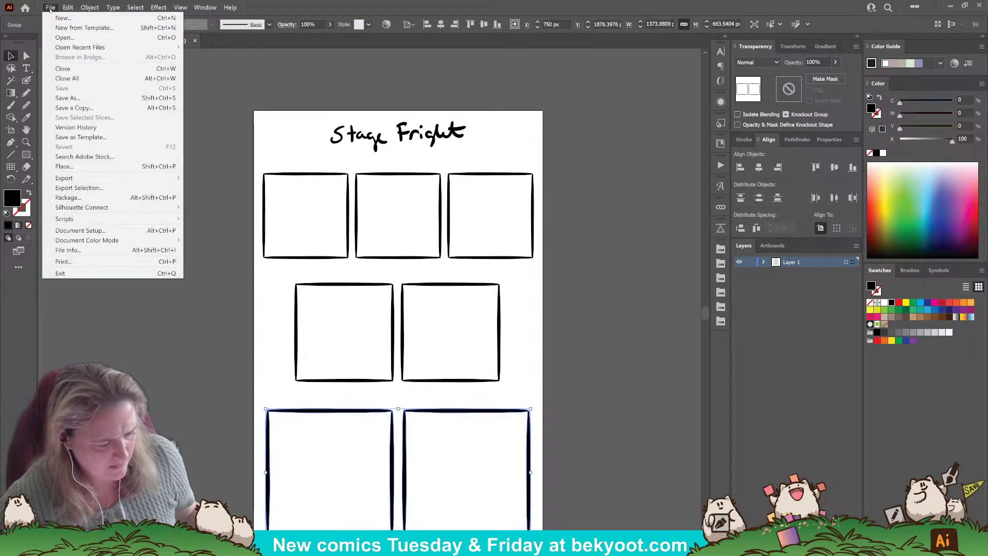
mouse_move(129, 48)
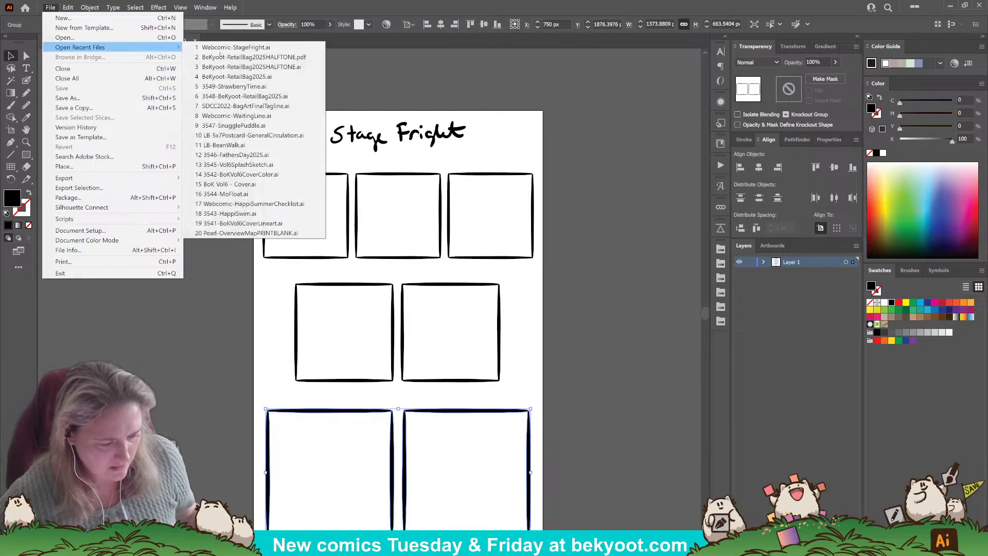
left_click(267, 68)
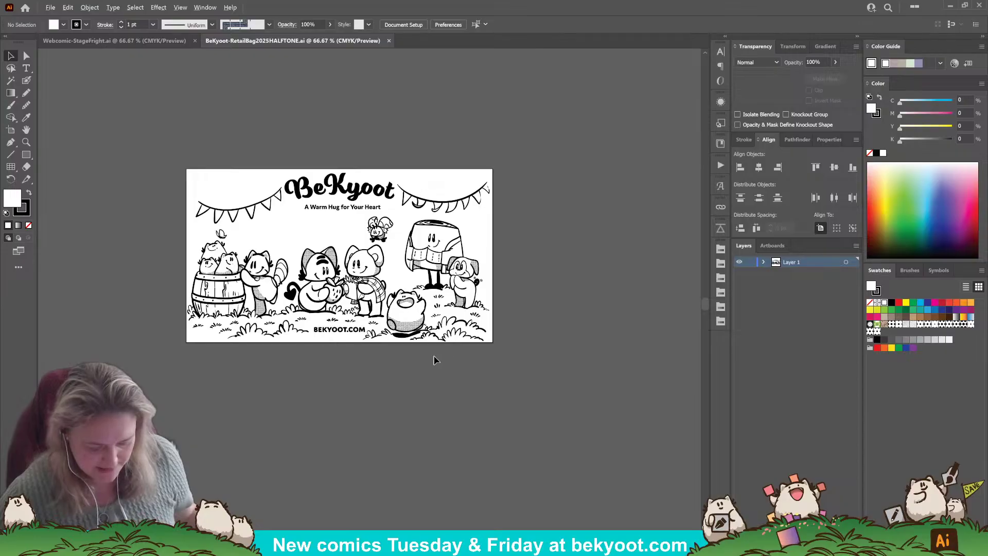
scroll(509, 273, "up", 2)
scroll(369, 273, "left", 5)
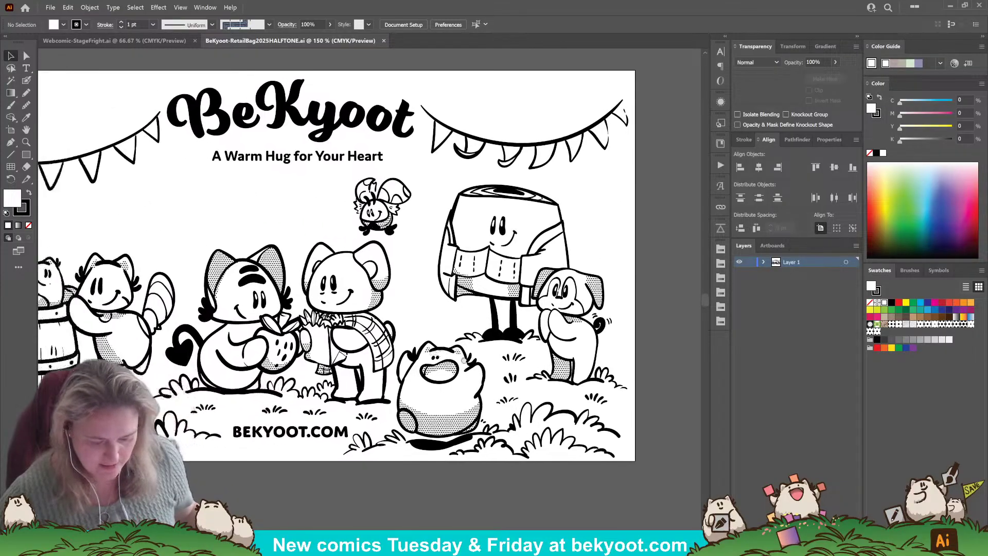
scroll(482, 349, "down", 1)
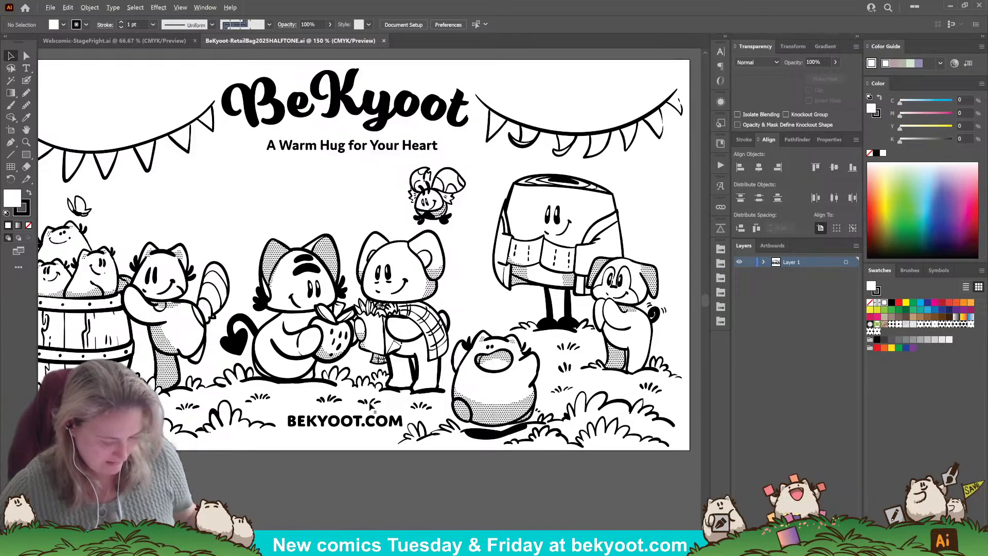
scroll(373, 406, "down", 1)
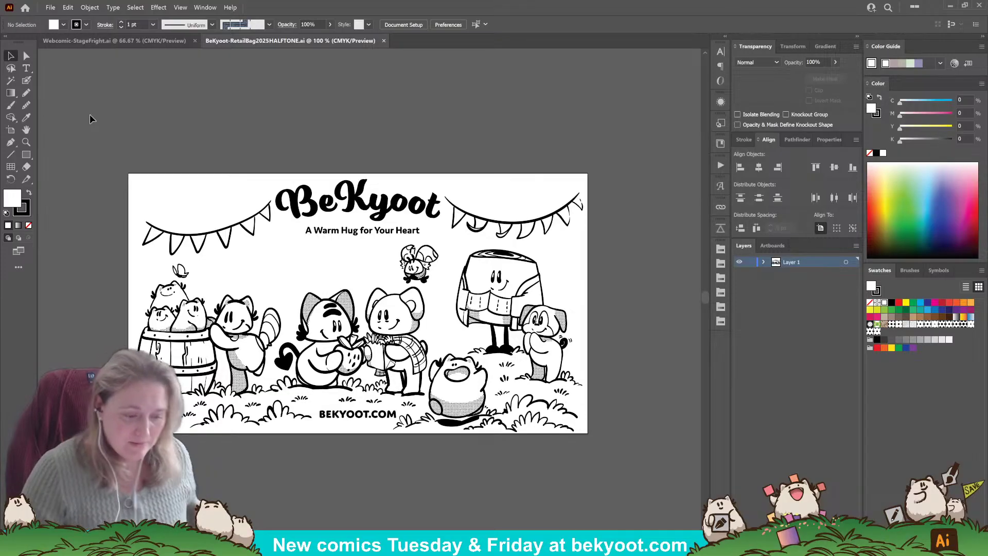
Return to Webcomic-StageFright.ai and sketch a smiling round-eared character waving one arm, with motion marks above the hand, in the first panel.
left_click(113, 41)
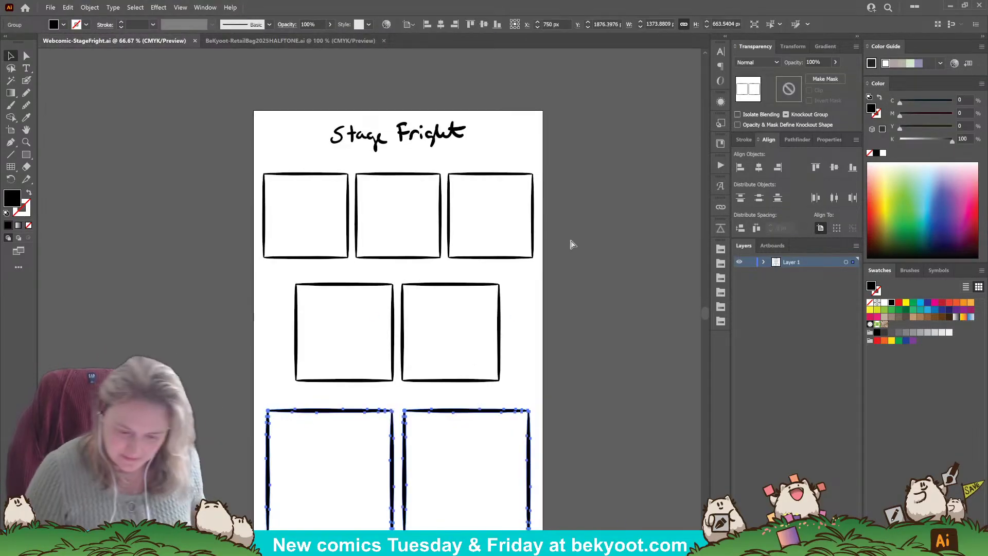
left_click(573, 244)
scroll(545, 252, "down", 1)
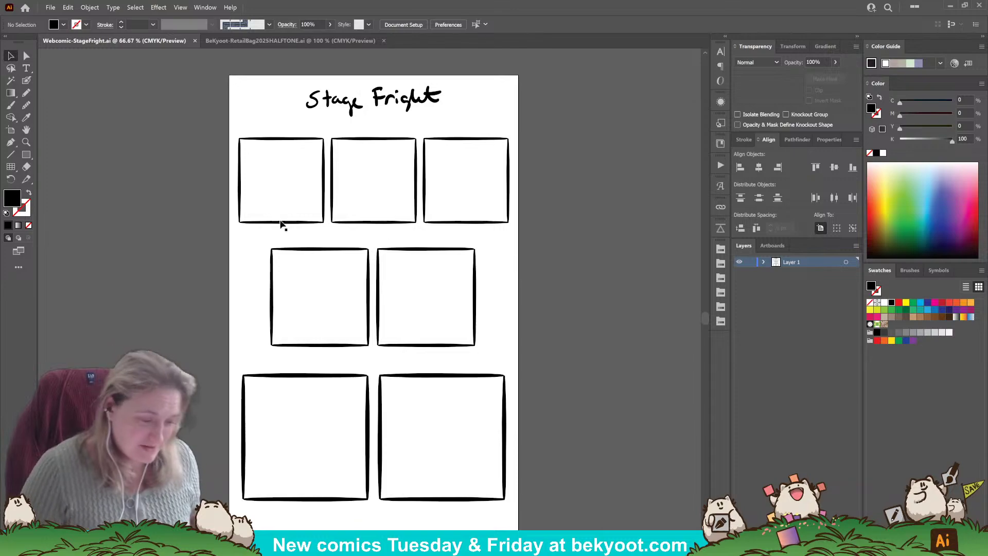
left_click(26, 80)
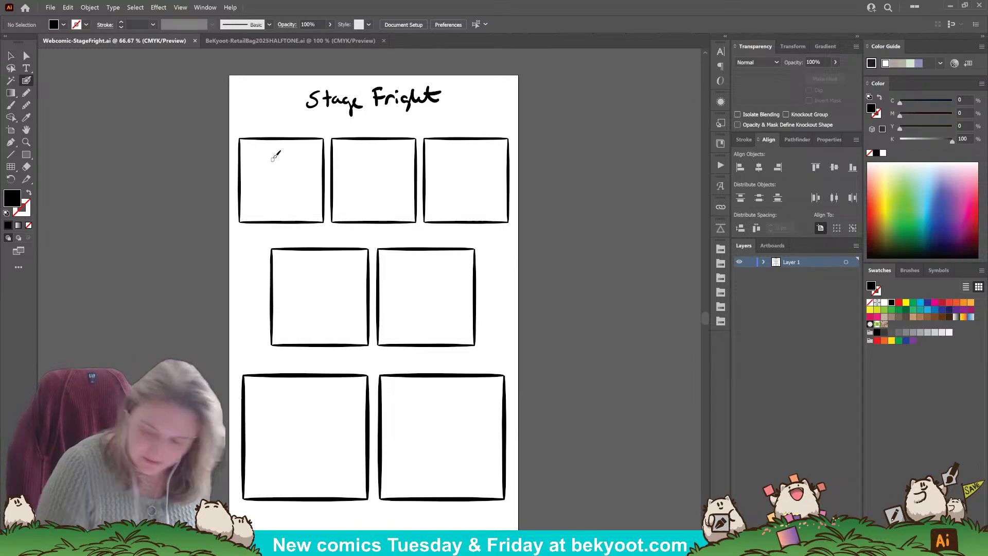
scroll(262, 192, "up", 1)
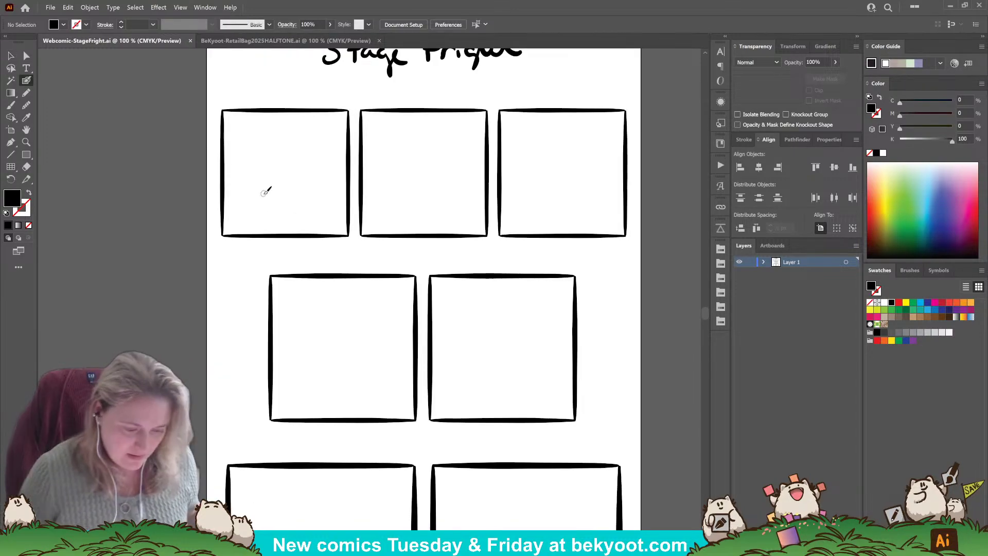
left_click_drag(220, 279, 251, 331)
mouse_move(283, 202)
left_mouse_down()
mouse_move(295, 189)
mouse_move(337, 206)
mouse_move(288, 193)
mouse_move(306, 187)
mouse_move(279, 200)
mouse_move(321, 181)
mouse_move(330, 198)
mouse_move(312, 202)
left_mouse_up()
mouse_move(315, 197)
left_mouse_down()
mouse_move(335, 207)
mouse_move(328, 219)
mouse_move(345, 285)
left_mouse_up()
left_click_drag(288, 218, 256, 254)
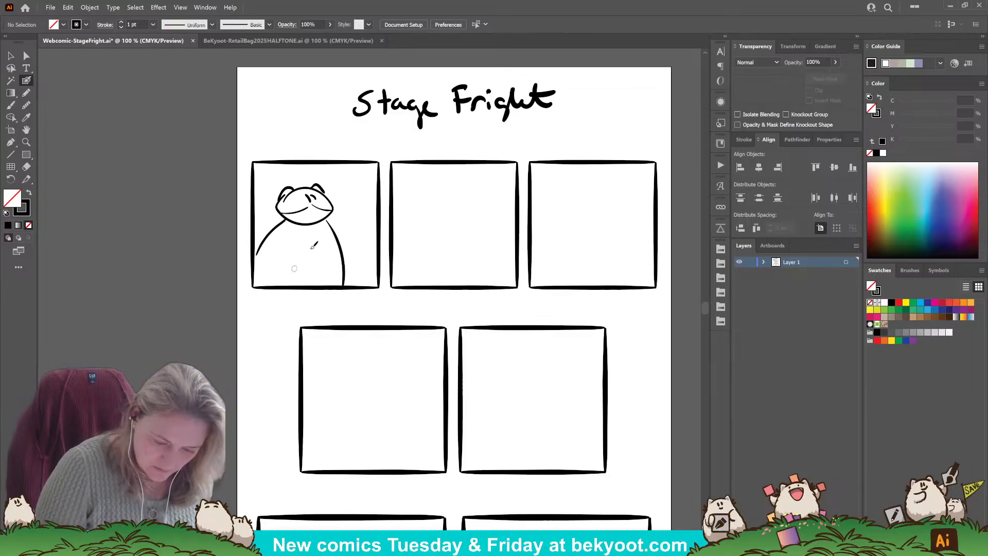
mouse_move(332, 222)
left_mouse_down()
mouse_move(355, 193)
mouse_move(348, 239)
left_mouse_up()
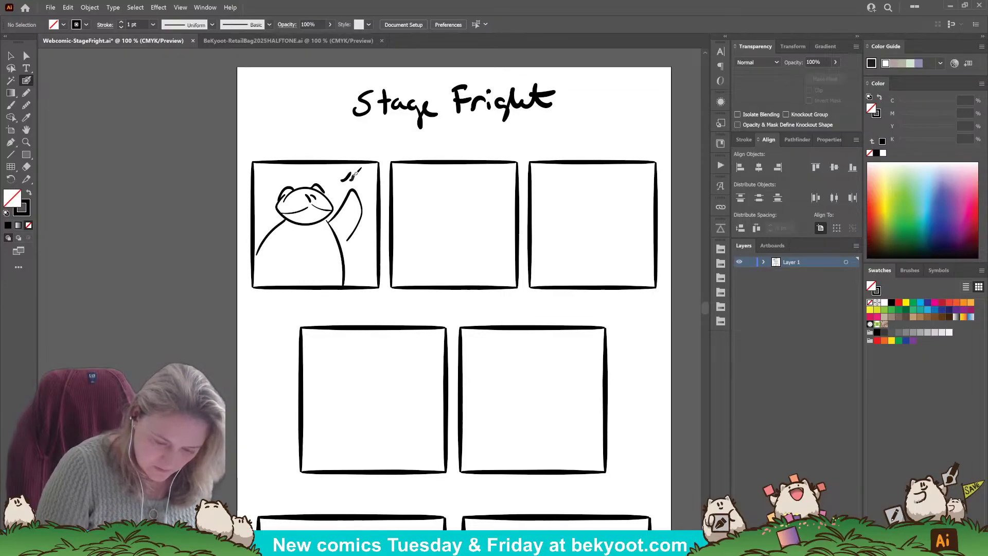
left_click_drag(357, 178, 369, 175)
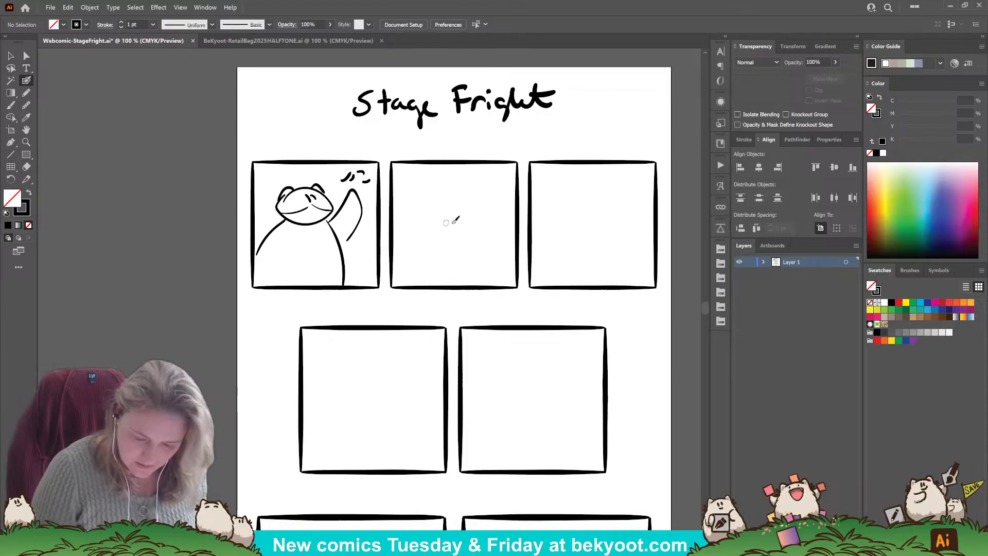
Sketch a worried round-eared character with both hands raised to its mouth and a sloping body in the first row's second panel.
mouse_move(460, 188)
left_mouse_down()
mouse_move(419, 223)
mouse_move(437, 222)
mouse_move(453, 204)
mouse_move(446, 196)
mouse_move(466, 209)
mouse_move(427, 247)
mouse_move(474, 240)
left_mouse_up()
left_click_drag(435, 189, 441, 177)
mouse_move(461, 184)
left_mouse_down()
mouse_move(469, 176)
mouse_move(480, 195)
left_mouse_up()
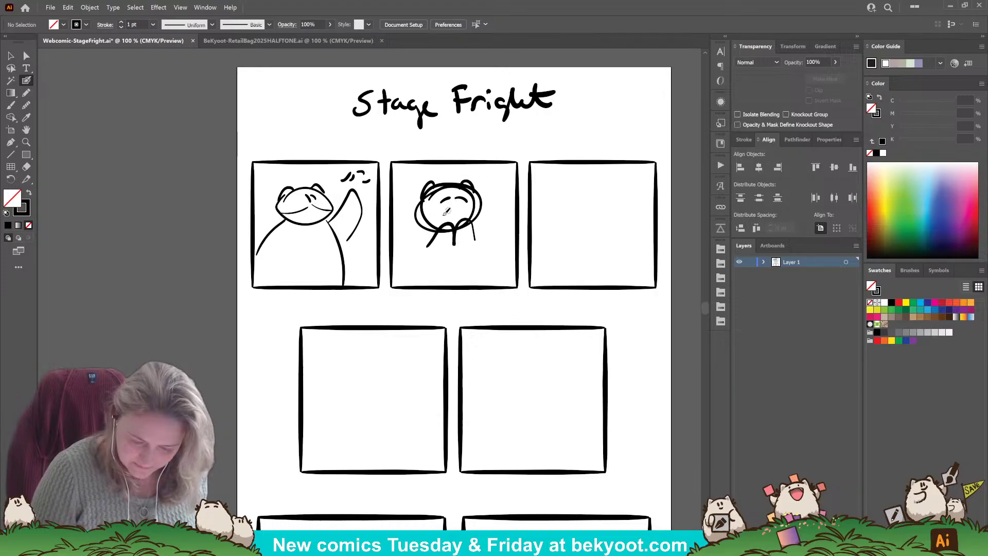
left_click_drag(423, 226, 393, 277)
mouse_move(467, 224)
left_mouse_down()
mouse_move(484, 275)
mouse_move(357, 331)
mouse_move(425, 258)
left_mouse_up()
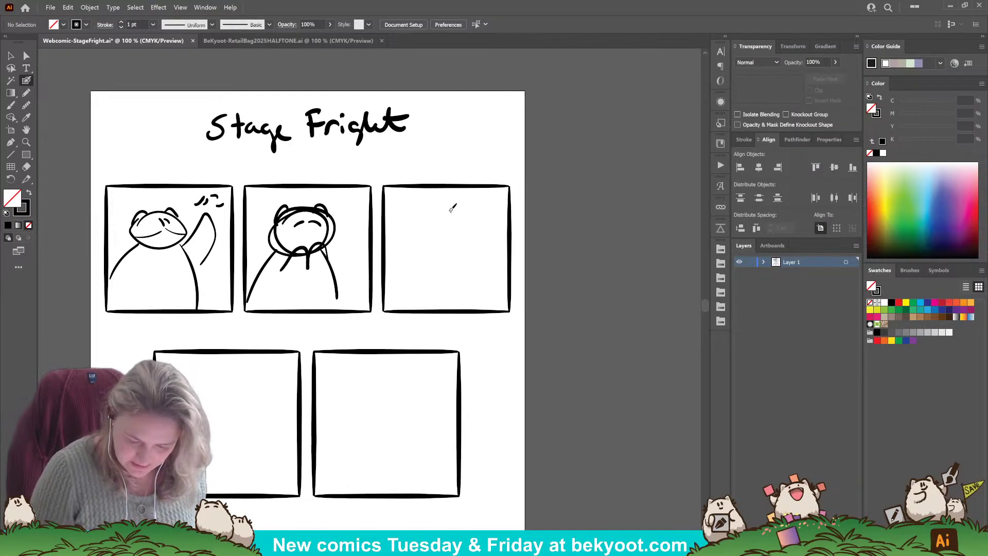
Sketch a frowning character with pointed ears, bent arms and a scribbled ball in the first row's third panel, with handwritten words beside it.
mouse_move(448, 205)
left_mouse_down()
mouse_move(434, 243)
mouse_move(442, 208)
mouse_move(459, 245)
mouse_move(427, 237)
mouse_move(458, 227)
left_mouse_up()
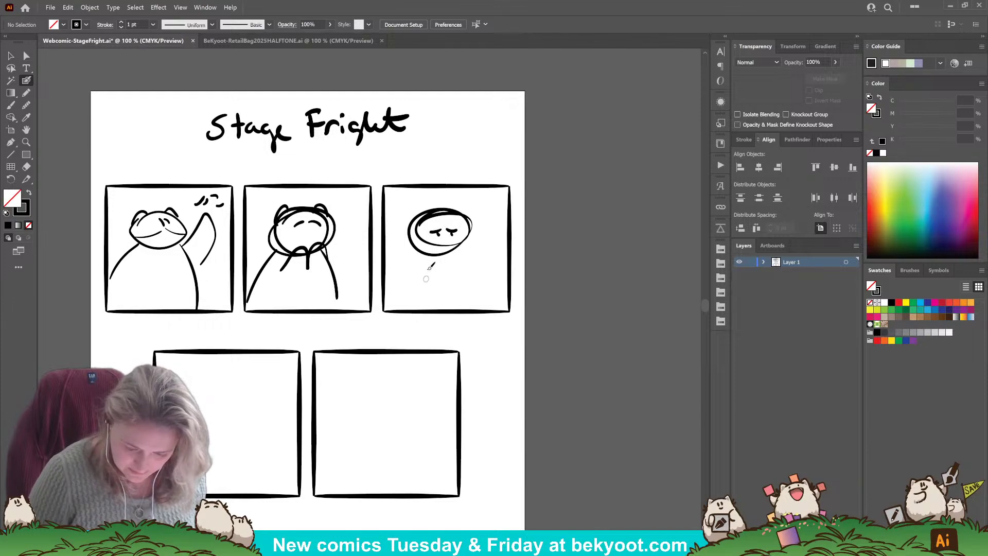
left_click_drag(422, 255, 397, 304)
left_click_drag(460, 248, 480, 295)
mouse_move(426, 211)
left_mouse_down()
mouse_move(404, 221)
mouse_move(479, 214)
mouse_move(466, 227)
left_mouse_up()
mouse_move(410, 264)
left_mouse_down()
mouse_move(440, 293)
mouse_move(448, 277)
mouse_move(473, 283)
mouse_move(480, 253)
mouse_move(466, 259)
mouse_move(489, 248)
left_mouse_up()
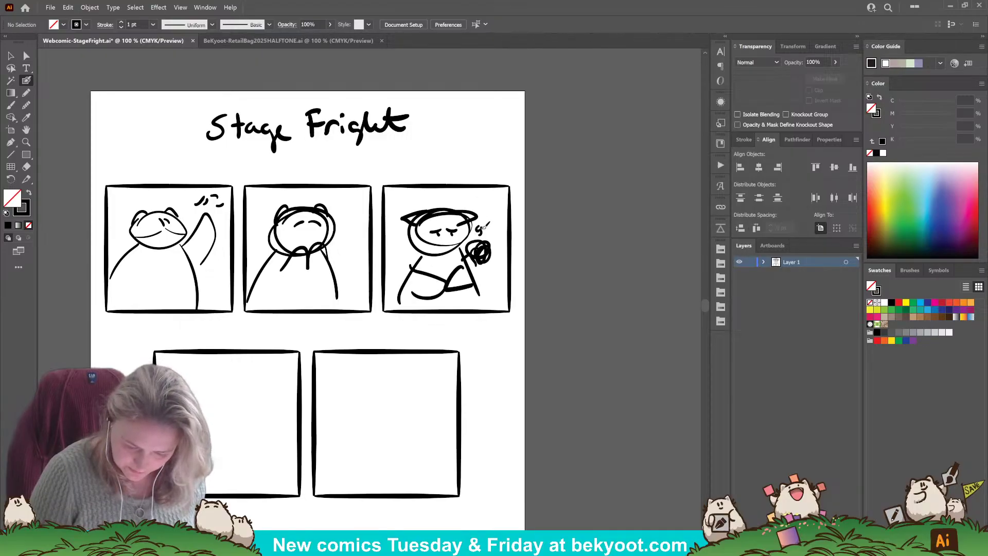
left_click_drag(498, 209, 510, 205)
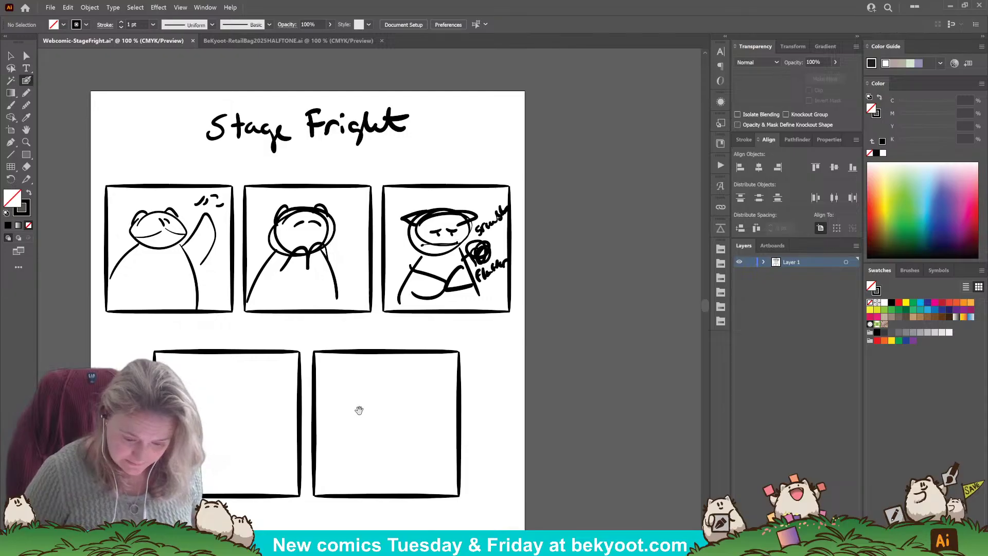
Sketch a round-eared character looking sideways, with its body and a raised object beside its arm, in the second row's first panel.
left_click_drag(355, 410, 465, 287)
mouse_move(315, 292)
left_mouse_down()
mouse_move(328, 334)
mouse_move(286, 299)
mouse_move(347, 312)
mouse_move(272, 345)
mouse_move(339, 299)
mouse_move(310, 321)
left_mouse_up()
key("ctrl+z")
key("shift+x")
mouse_move(314, 315)
left_mouse_down()
mouse_move(315, 295)
mouse_move(274, 318)
left_mouse_up()
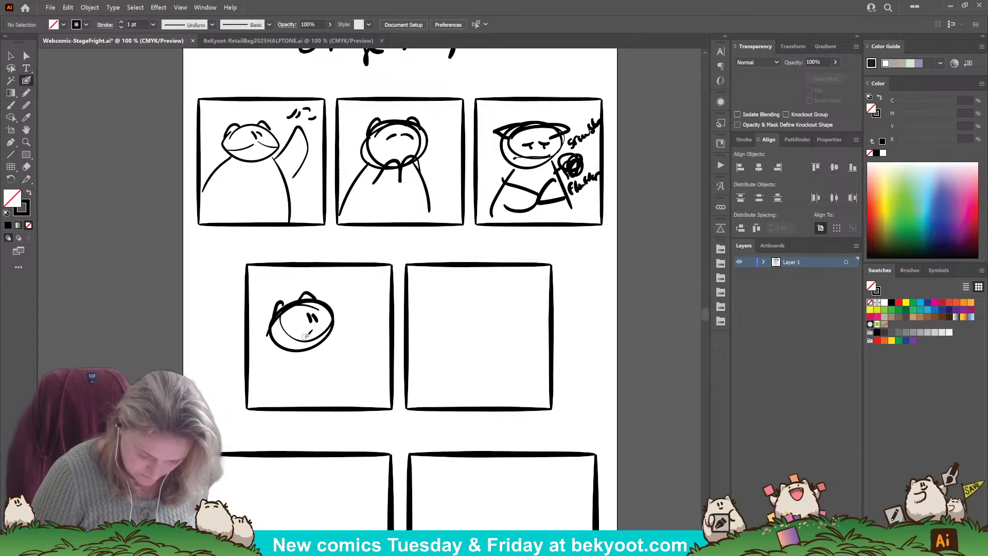
left_click_drag(325, 345, 338, 404)
mouse_move(283, 351)
left_mouse_down()
mouse_move(252, 388)
mouse_move(337, 362)
mouse_move(337, 401)
left_mouse_up()
mouse_move(332, 351)
left_mouse_down()
mouse_move(360, 355)
mouse_move(355, 394)
mouse_move(349, 383)
mouse_move(360, 376)
left_mouse_up()
left_click_drag(314, 313, 316, 322)
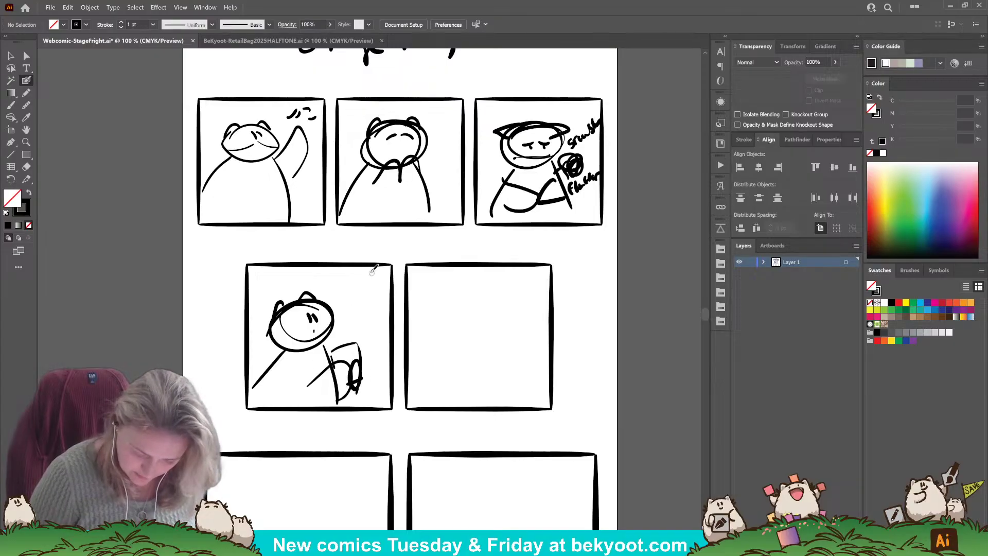
Handwrite "you're up!" in the second row's first panel and add an exclamation mark above the character's head.
mouse_move(340, 278)
left_mouse_down()
mouse_move(346, 291)
mouse_move(355, 281)
left_mouse_up()
mouse_move(359, 277)
left_mouse_down()
mouse_move(377, 266)
mouse_move(369, 294)
mouse_move(374, 301)
mouse_move(379, 280)
mouse_move(376, 305)
left_mouse_up()
left_click(385, 284)
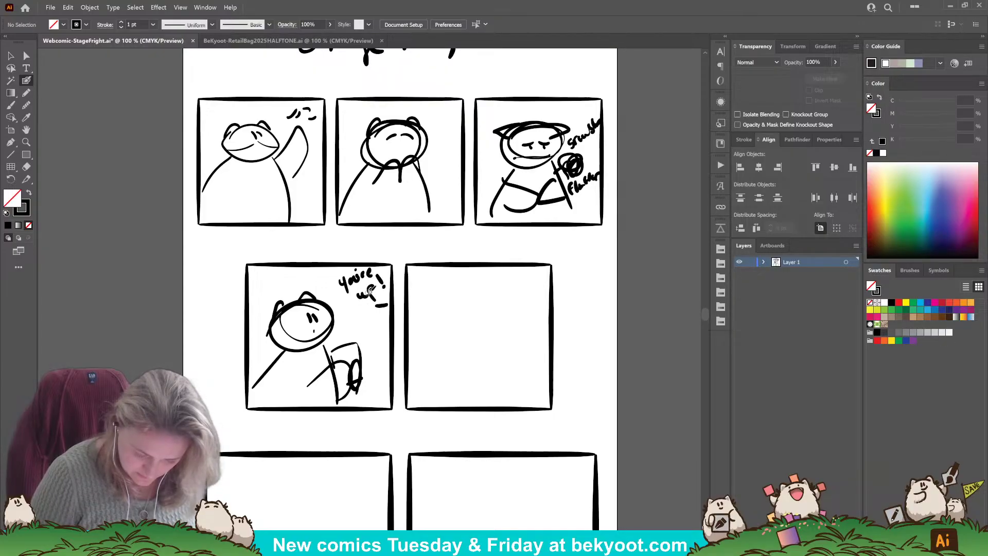
left_click_drag(286, 281, 287, 290)
Sketch a nervous character's head, ears, face and body sides in the second row's second panel, undoing unwanted strokes.
scroll(335, 422, "right", 3)
scroll(334, 422, "down", 1)
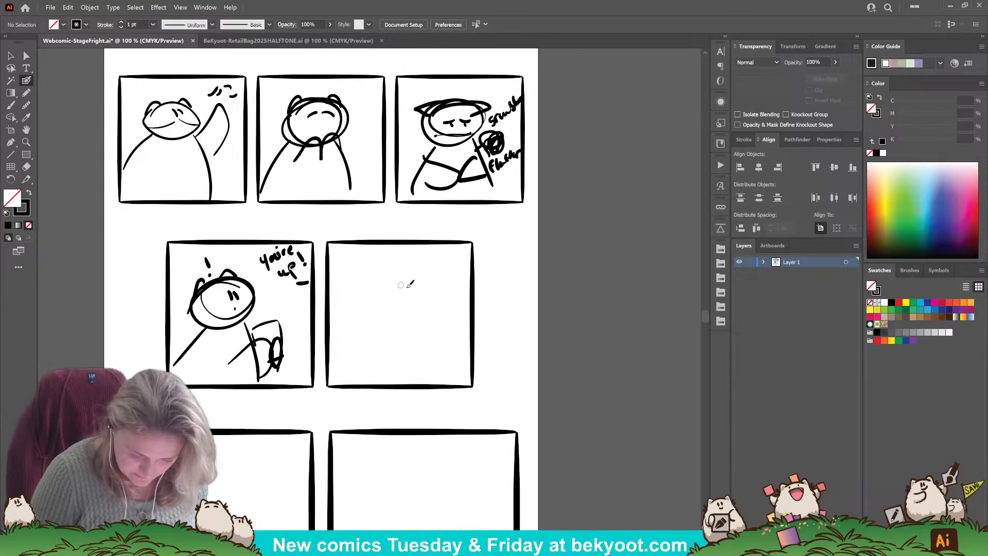
mouse_move(369, 308)
left_mouse_down()
mouse_move(397, 273)
mouse_move(405, 301)
mouse_move(385, 307)
left_mouse_up()
key("ctrl+z")
key("ctrl+z")
key("ctrl+z")
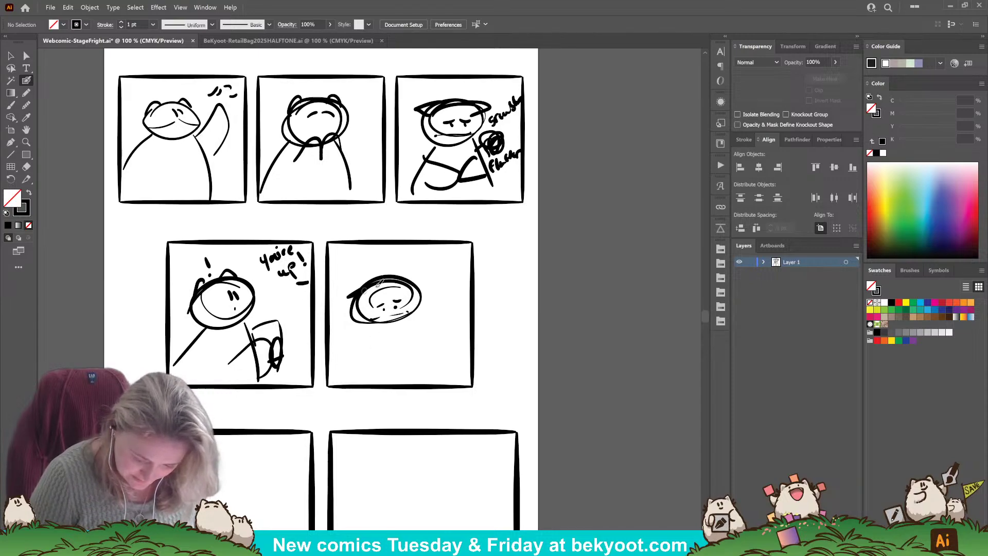
left_click_drag(348, 298, 416, 278)
left_click_drag(422, 314, 424, 395)
left_click_drag(370, 321, 348, 385)
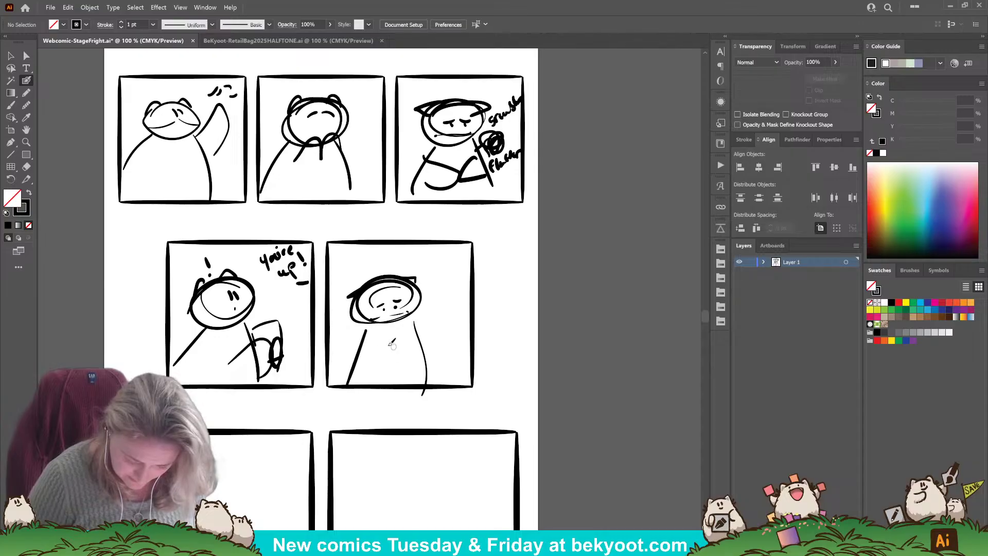
Redraw the bold curved shapes on the chest of the second row's second character and add zigzag marks beside its body.
mouse_move(389, 359)
left_mouse_down()
mouse_move(375, 335)
mouse_move(397, 344)
mouse_move(379, 340)
mouse_move(377, 359)
mouse_move(382, 323)
mouse_move(413, 314)
mouse_move(409, 336)
mouse_move(382, 353)
mouse_move(402, 351)
left_mouse_up()
key("ctrl+z")
key("ctrl+z")
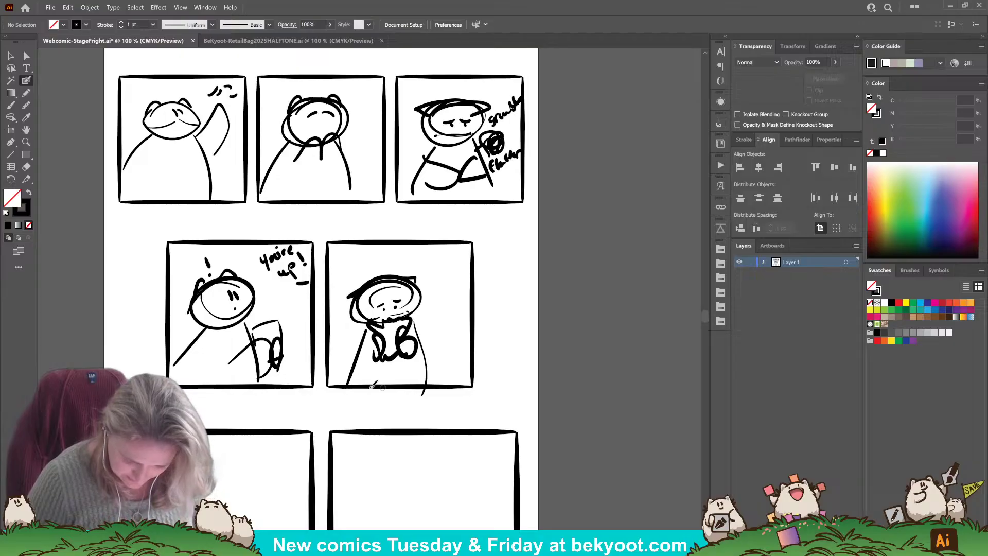
mouse_move(352, 369)
left_mouse_down()
mouse_move(333, 361)
mouse_move(349, 371)
left_mouse_up()
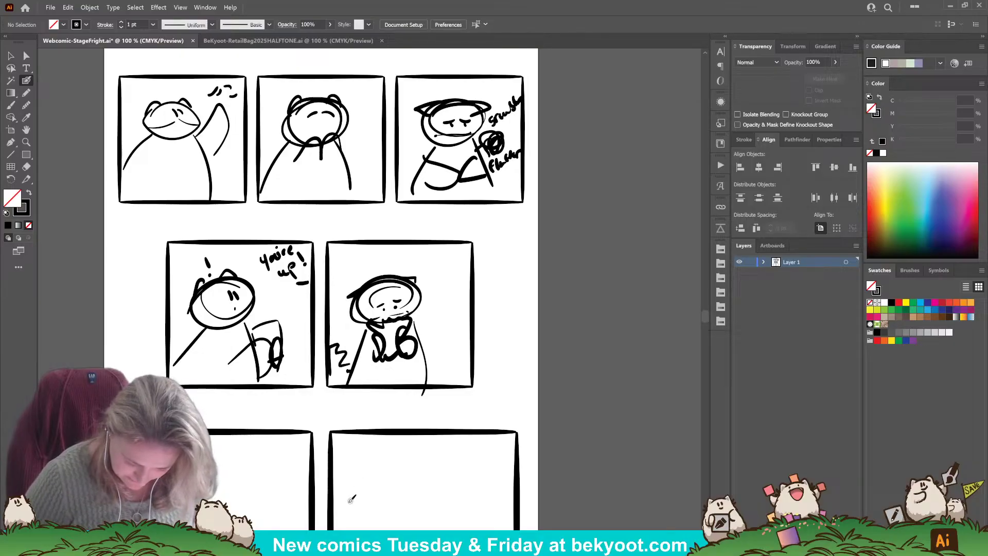
Sketch a round head with an inner face circle, brows and two ears in the third row's first panel.
scroll(464, 261, "down", 6)
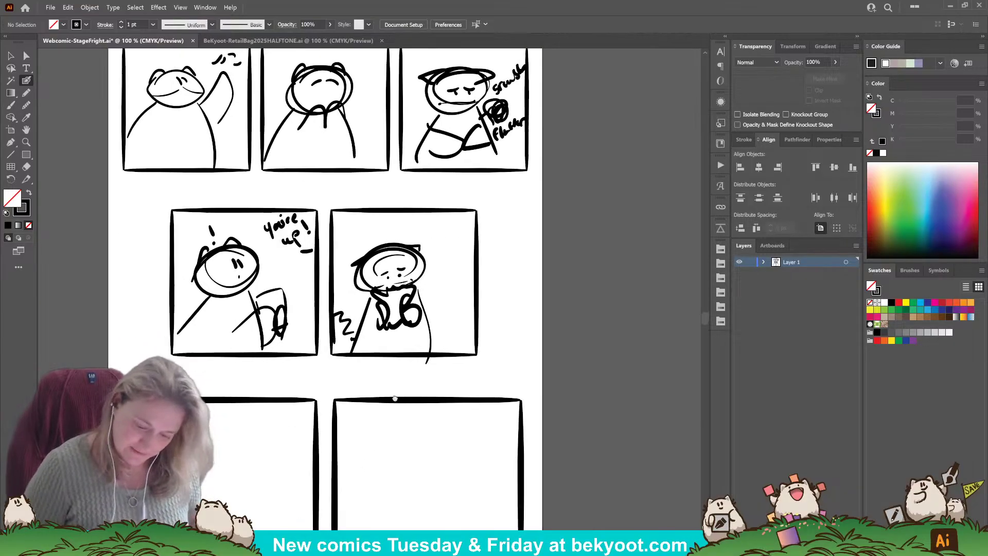
scroll(399, 361, "left", 4)
mouse_move(343, 302)
left_mouse_down()
mouse_move(293, 277)
mouse_move(352, 284)
left_mouse_up()
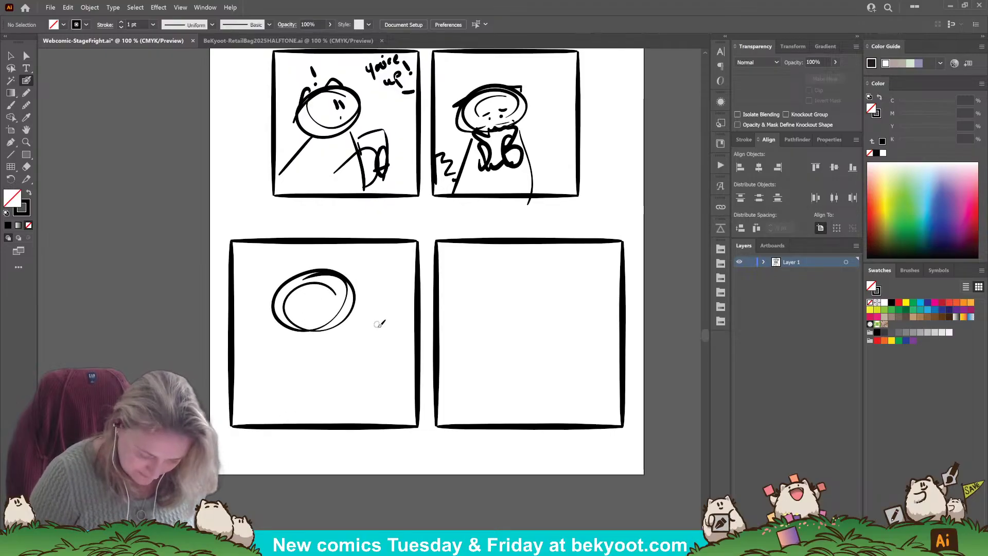
left_click_drag(278, 298, 297, 274)
mouse_move(324, 270)
left_mouse_down()
mouse_move(348, 271)
mouse_move(320, 286)
mouse_move(339, 294)
left_mouse_up()
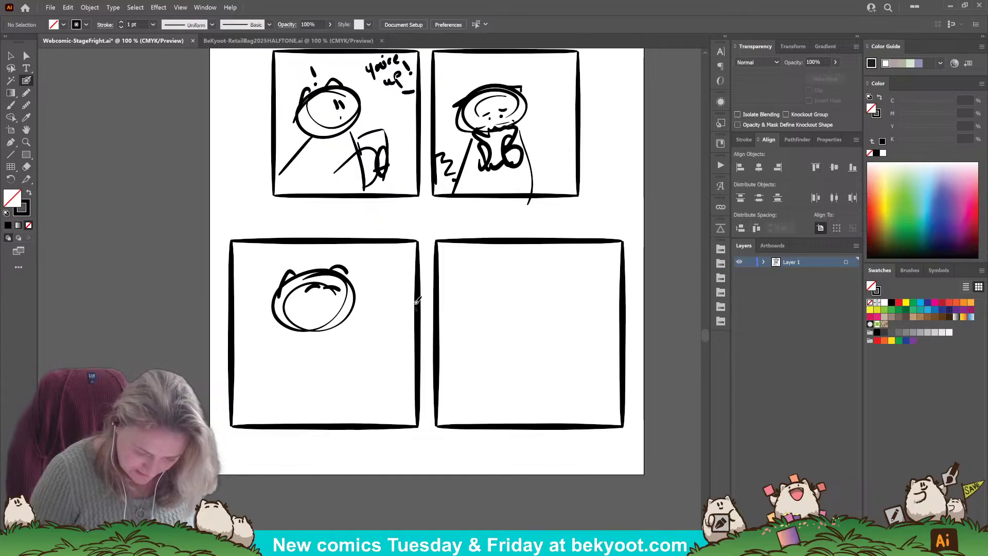
Sketch a second eared character beside the first with overlapping arms, and add rounded bumps on both heads and the first character's body side.
mouse_move(417, 306)
left_mouse_down()
mouse_move(360, 389)
mouse_move(385, 417)
left_mouse_up()
mouse_move(356, 303)
left_mouse_down()
mouse_move(367, 284)
mouse_move(406, 286)
mouse_move(378, 291)
mouse_move(392, 292)
left_mouse_up()
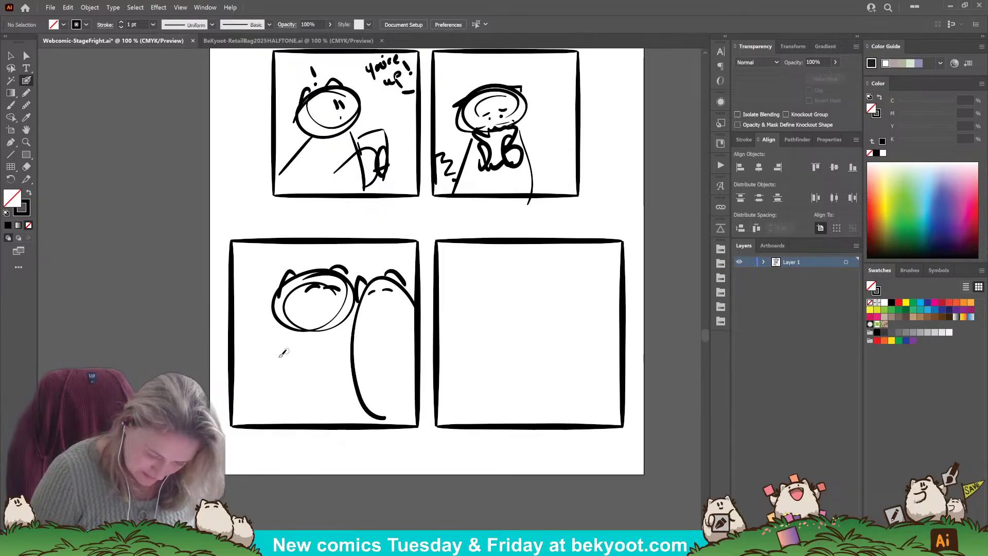
mouse_move(322, 339)
left_mouse_down()
mouse_move(363, 360)
mouse_move(322, 381)
left_mouse_up()
left_click_drag(406, 326, 357, 363)
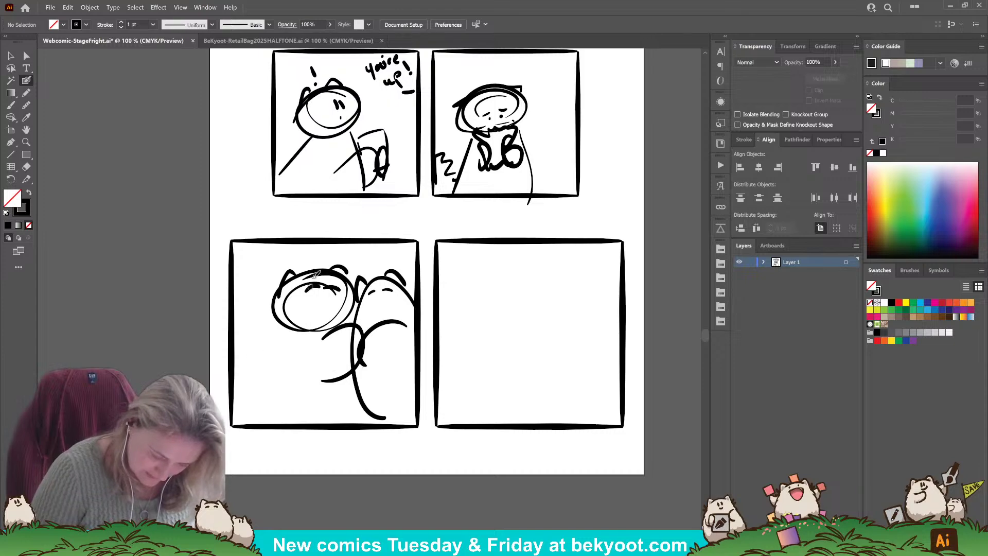
left_click_drag(292, 278, 325, 273)
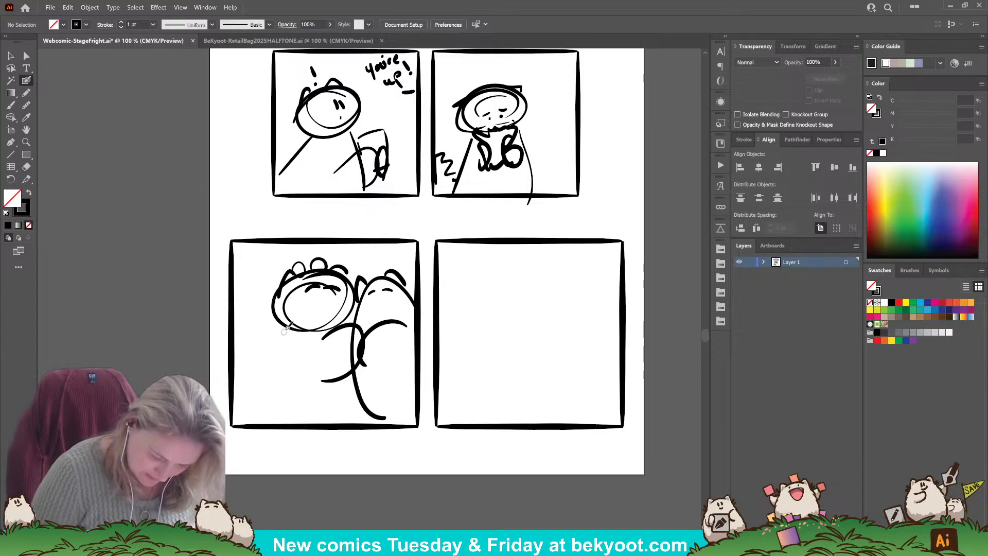
left_click_drag(284, 331, 244, 423)
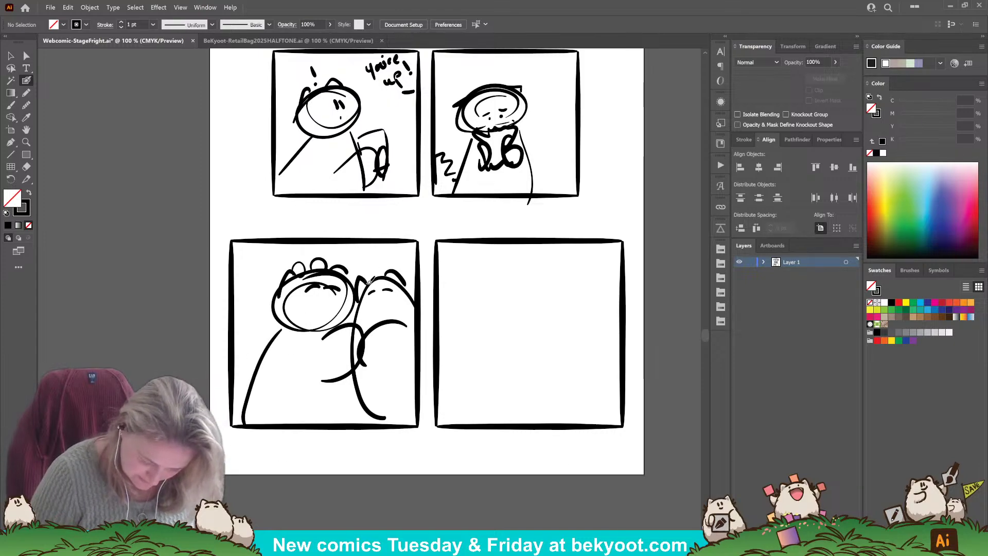
left_click_drag(369, 281, 384, 274)
Sketch the left curtain and a shortened microphone stand in the third row's second panel, and draw a horizontal stage line across it.
left_click_drag(352, 465, 231, 461)
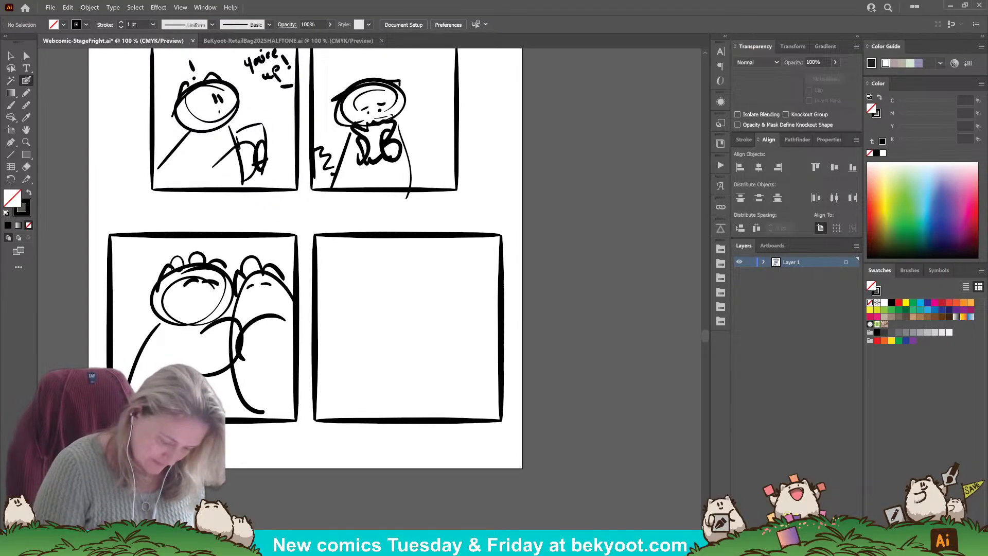
left_click_drag(331, 452, 401, 448)
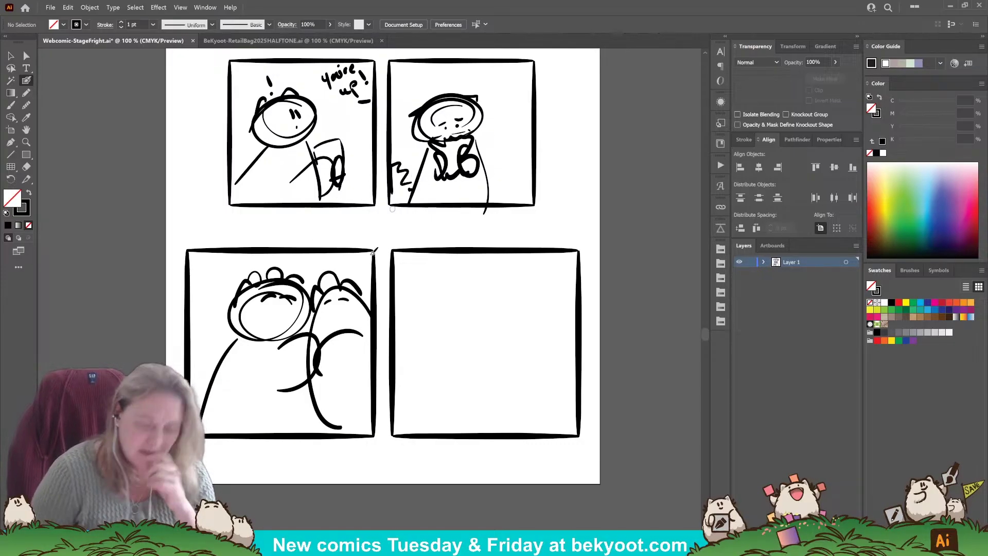
mouse_move(425, 303)
left_mouse_down()
mouse_move(423, 367)
mouse_move(436, 286)
left_mouse_up()
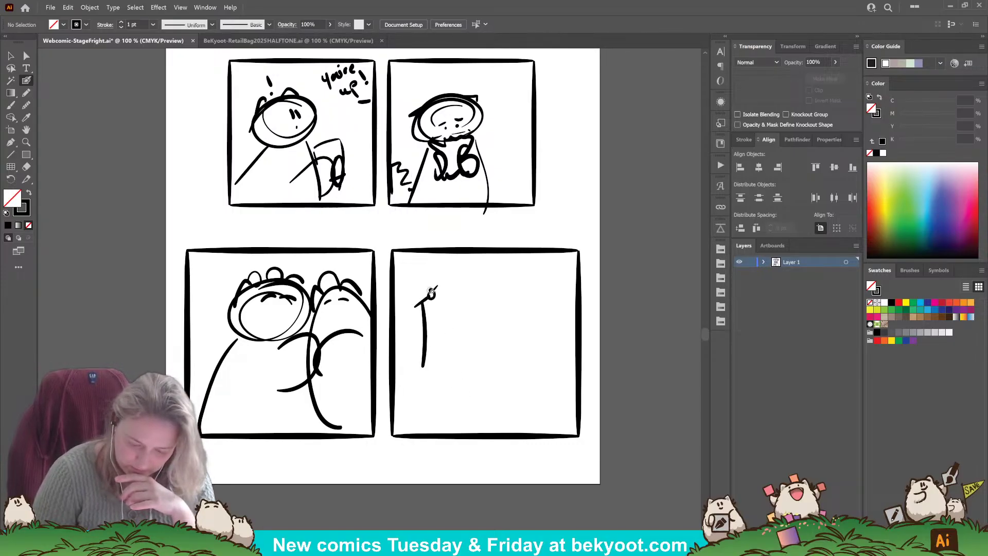
mouse_move(419, 250)
left_mouse_down()
mouse_move(392, 322)
mouse_move(408, 374)
left_mouse_up()
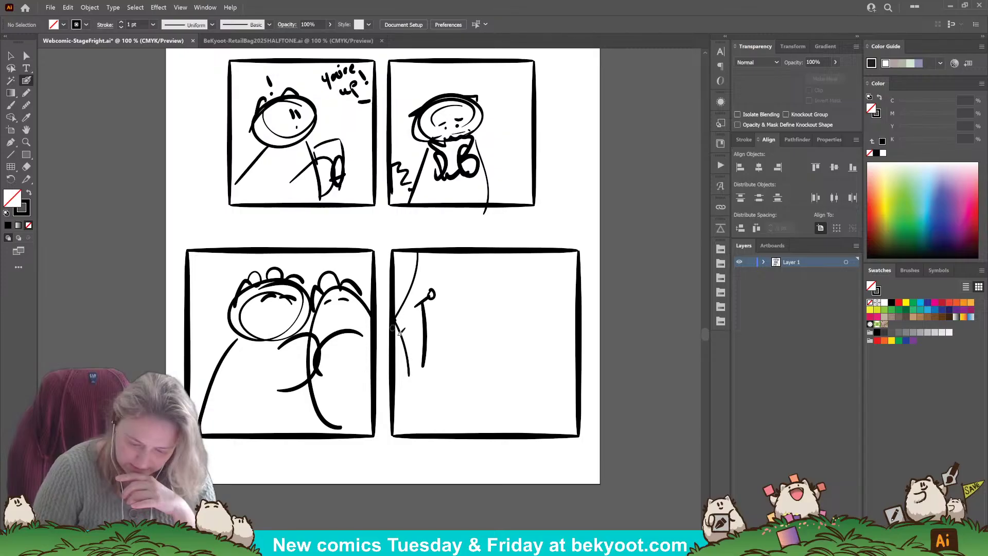
left_click(424, 355, "ctrl")
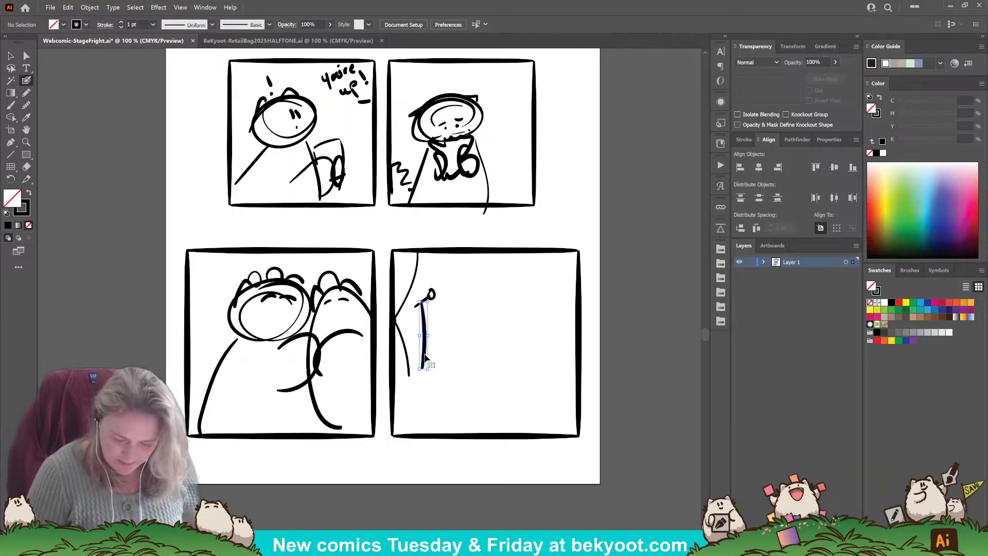
left_click_drag(423, 303, 423, 340)
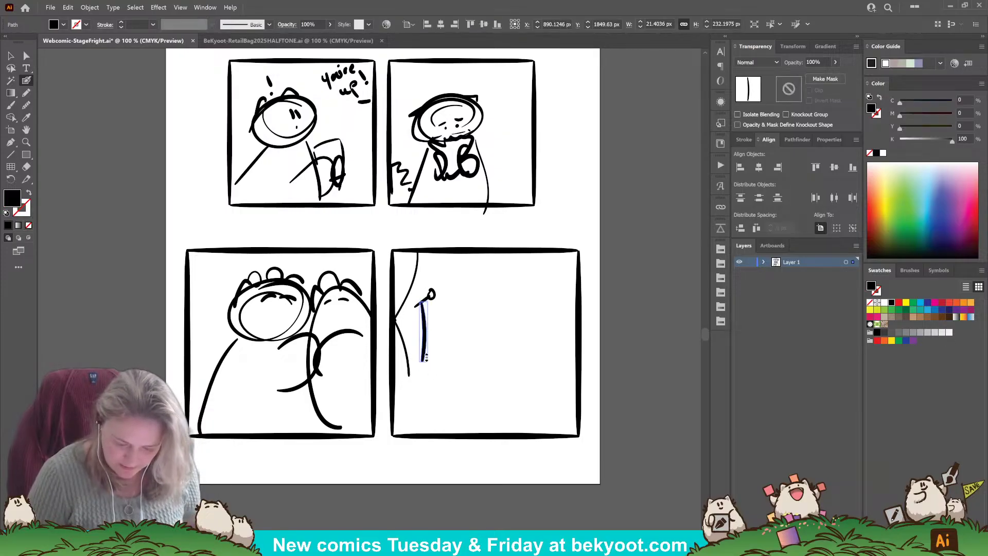
left_click(423, 291, "ctrl")
mouse_move(437, 280)
left_mouse_down()
mouse_move(427, 326)
mouse_move(553, 321)
left_mouse_up()
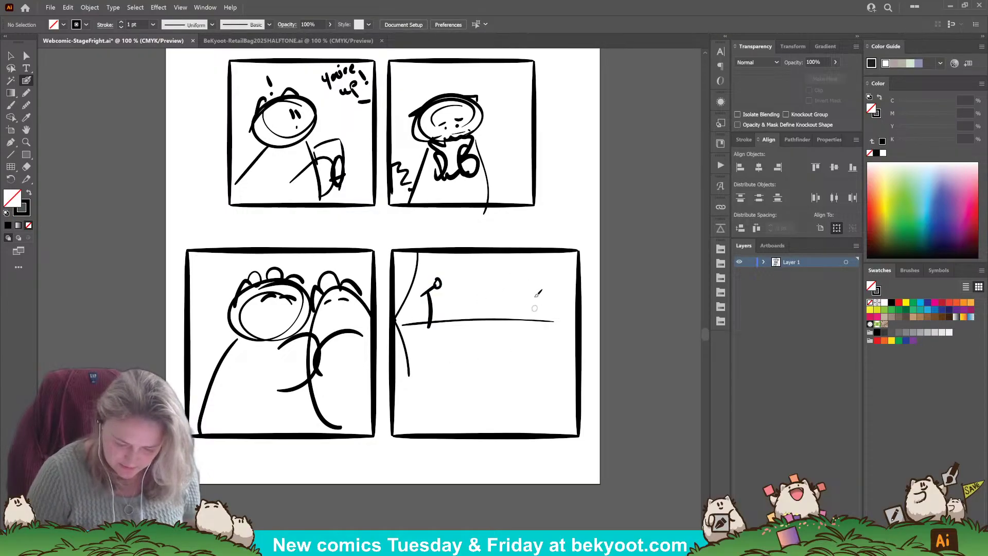
Sketch three audience heads along the last panel's lower edge, giving the right one ears, a face and bumps on its head.
mouse_move(526, 440)
left_mouse_down()
mouse_move(570, 367)
mouse_move(556, 379)
mouse_move(566, 391)
mouse_move(561, 408)
mouse_move(551, 372)
mouse_move(524, 405)
left_mouse_up()
mouse_move(552, 376)
left_mouse_down()
mouse_move(563, 363)
mouse_move(577, 368)
left_mouse_up()
mouse_move(396, 406)
left_mouse_down()
mouse_move(429, 372)
mouse_move(447, 433)
mouse_move(482, 405)
mouse_move(498, 434)
left_mouse_up()
Sketch an eared character with body, tail and feet on the last panel's stage, undoing an unwanted stroke.
mouse_move(491, 292)
left_mouse_down()
mouse_move(471, 291)
mouse_move(498, 277)
mouse_move(511, 293)
left_mouse_up()
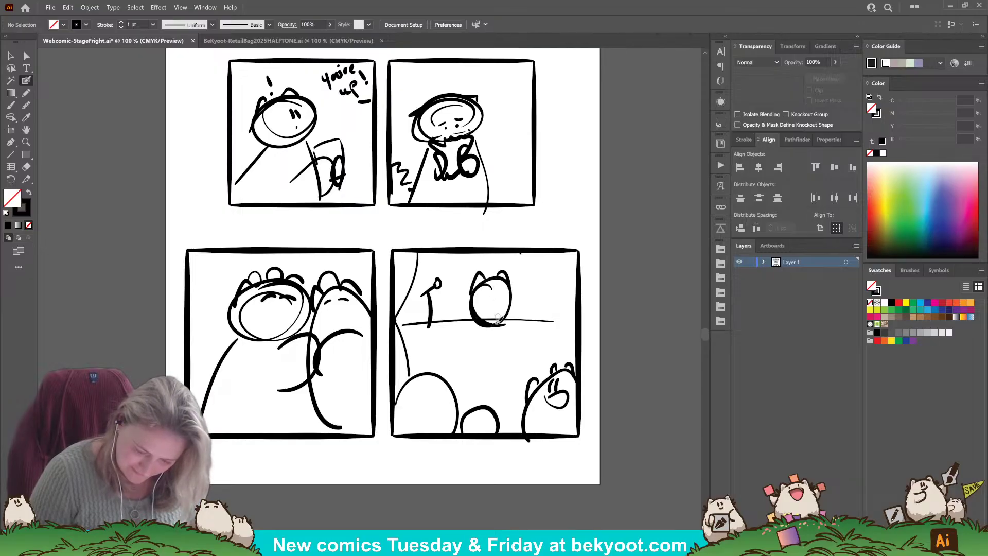
mouse_move(471, 318)
left_mouse_down()
mouse_move(503, 362)
mouse_move(498, 323)
mouse_move(484, 362)
mouse_move(502, 321)
mouse_move(504, 336)
mouse_move(524, 314)
mouse_move(489, 367)
mouse_move(465, 373)
mouse_move(505, 380)
left_mouse_up()
key("ctrl+z")
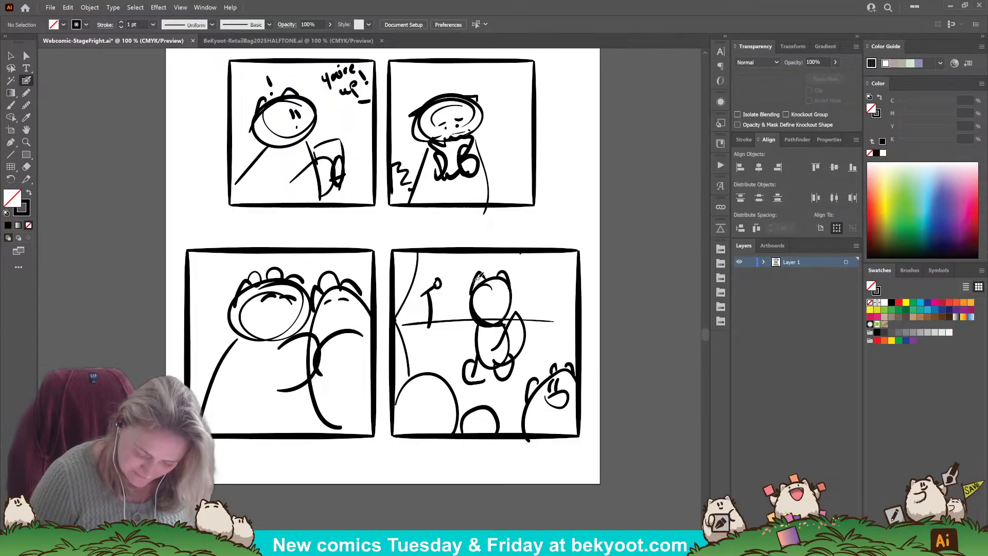
Add small heart-like marks above the stage character, a base under the microphone stand, and the right curtain in the last panel.
left_click_drag(460, 268, 500, 264)
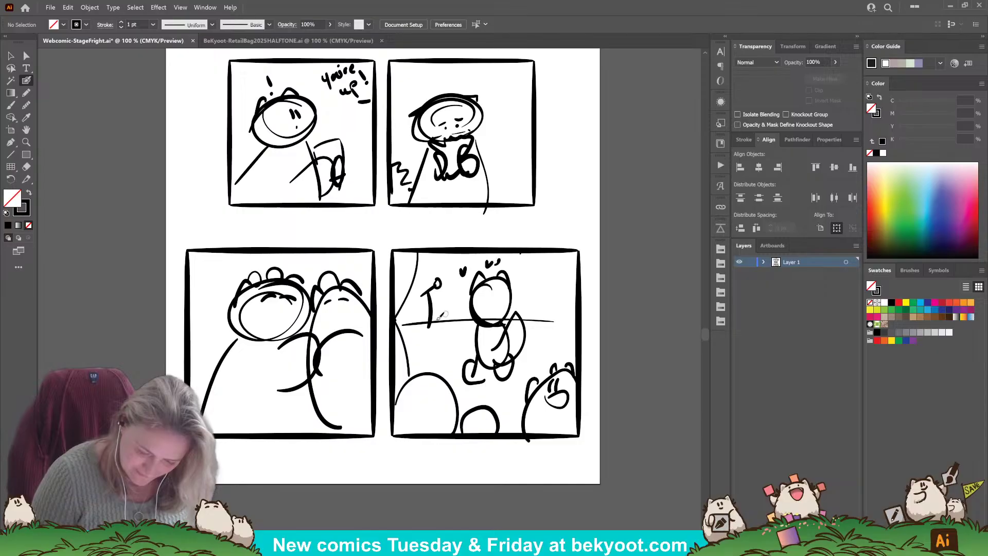
left_click_drag(421, 328, 443, 326)
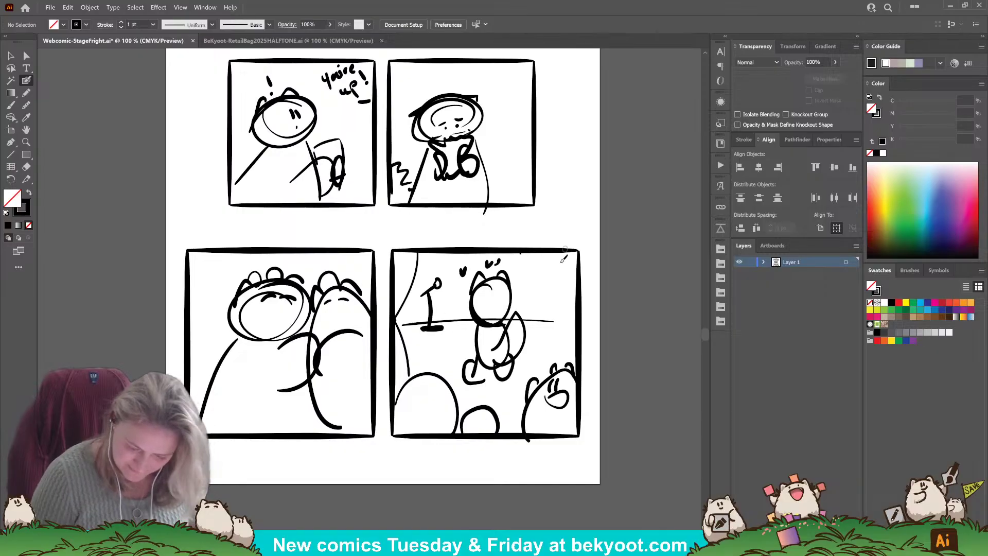
left_click_drag(536, 253, 561, 352)
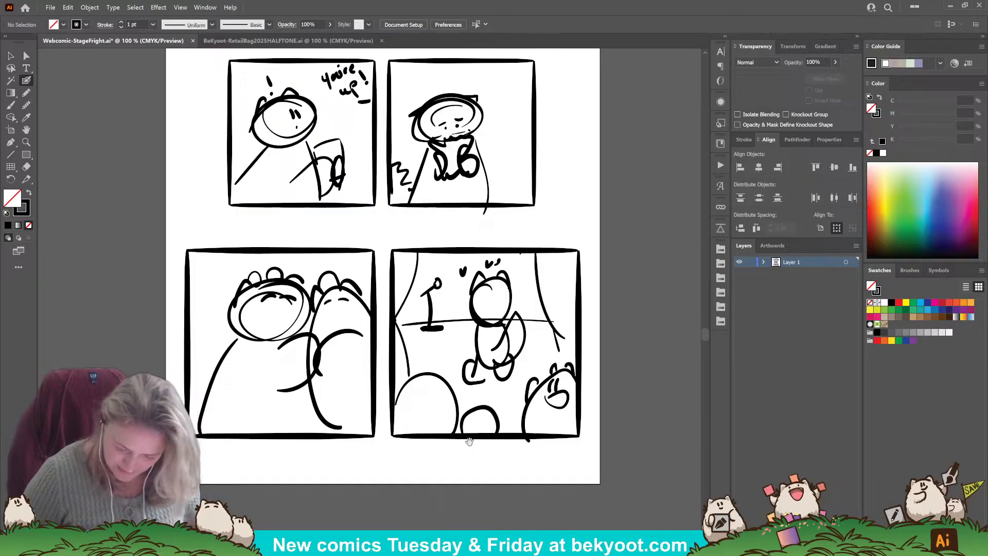
Add small floating marks around the heads and a curved outline at the lower left edge of the third row's first panel.
scroll(466, 441, "down", 1)
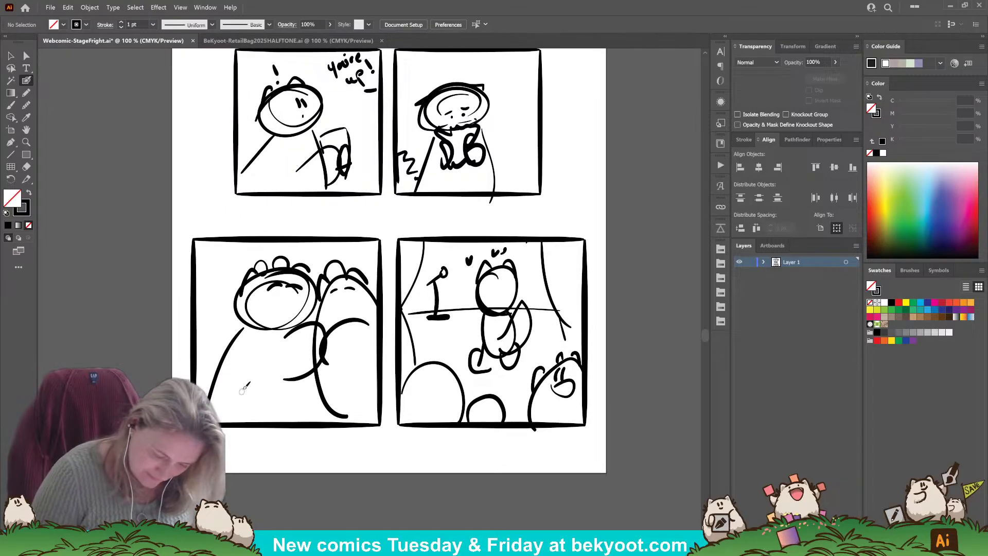
left_click_drag(214, 259, 234, 254)
left_click_drag(203, 295, 209, 295)
left_click_drag(317, 246, 325, 246)
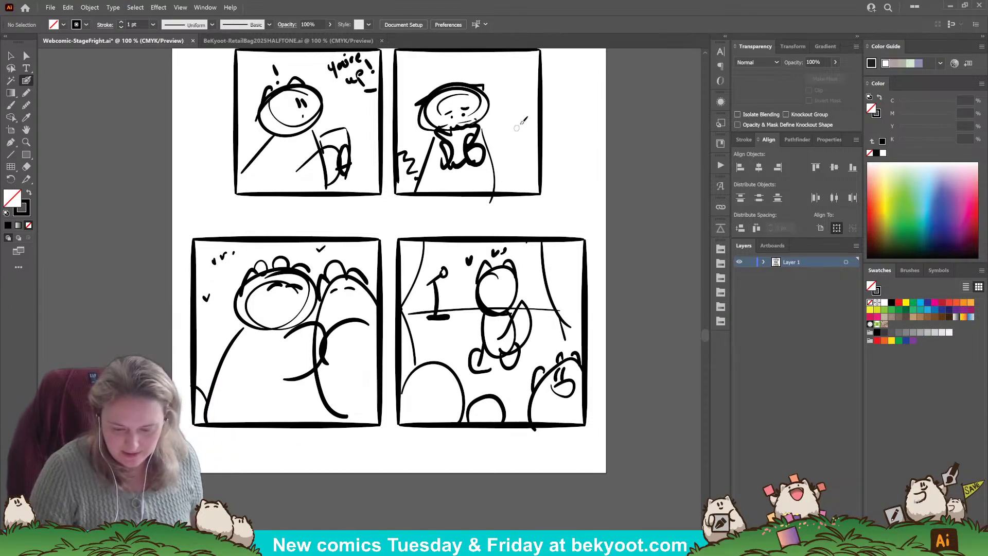
Draw a small cloud on each side of the character in the second row's second panel.
mouse_move(531, 100)
left_mouse_down()
mouse_move(508, 107)
mouse_move(537, 113)
mouse_move(518, 201)
left_mouse_up()
mouse_move(405, 140)
left_mouse_down()
mouse_move(409, 129)
mouse_move(441, 143)
mouse_move(404, 149)
left_mouse_up()
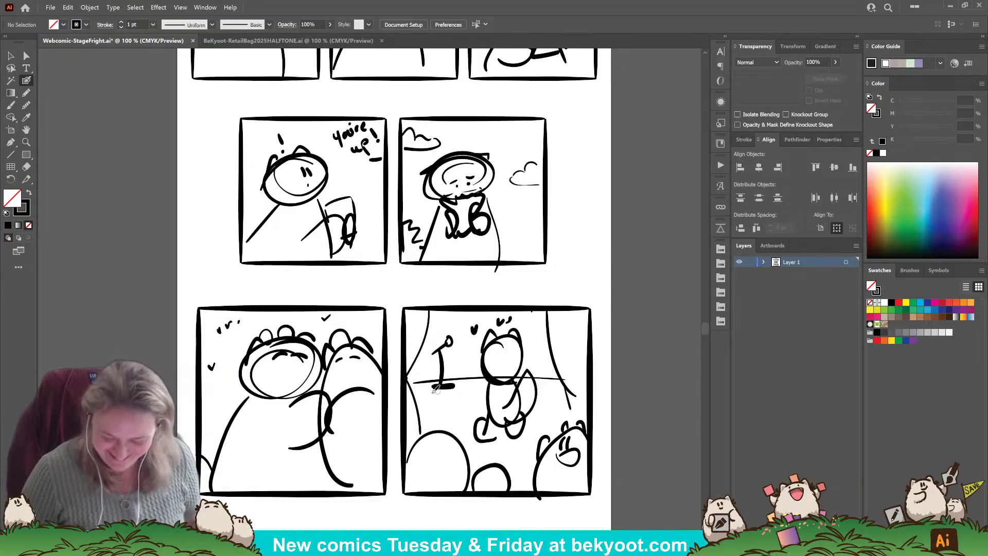
Trim the second row's second character's right body line to the panel frame and draw a small face on the right cloud.
left_click_drag(580, 265, 550, 331)
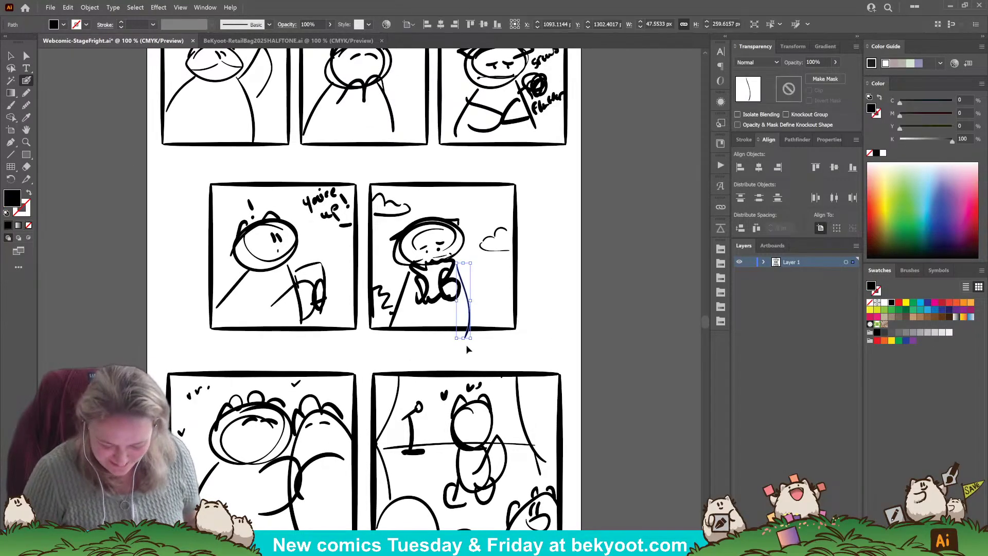
key("ctrl+z")
key("ctrl+z")
mouse_move(529, 255)
left_mouse_down()
mouse_move(518, 289)
mouse_move(490, 268)
left_mouse_up()
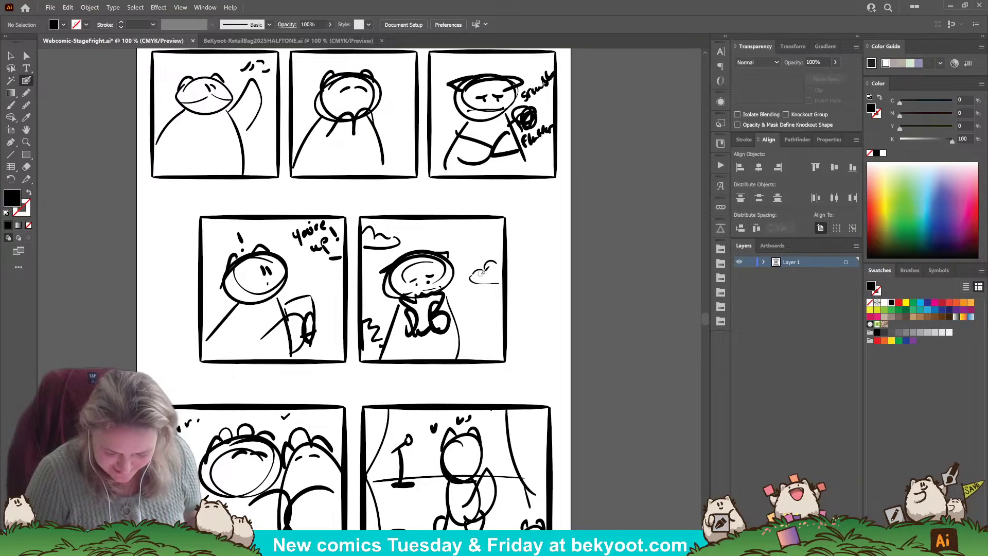
key("shift+x")
left_click_drag(479, 274, 498, 281)
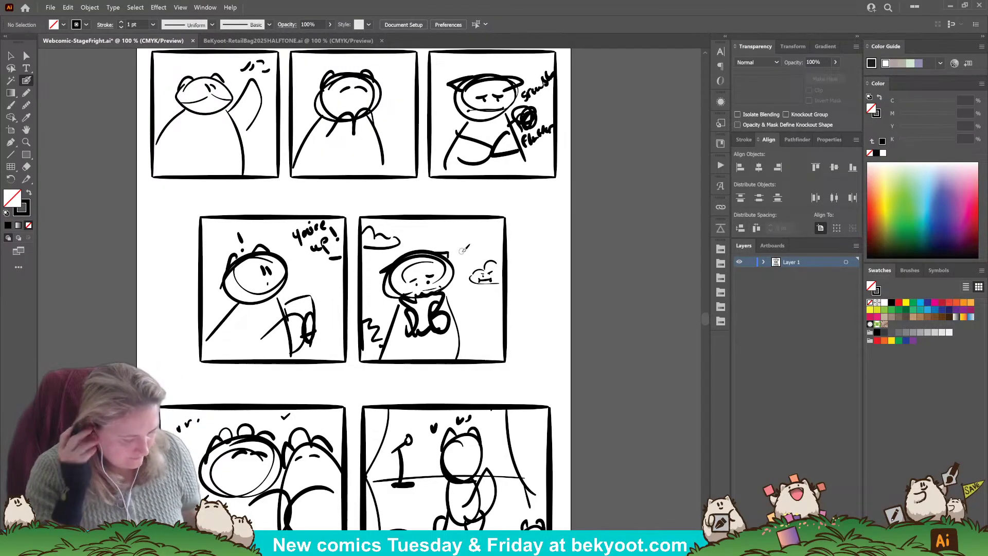
Look over the whole page and select the artwork of the first, second and third panel rows in turn to check it.
scroll(532, 280, "down", 2)
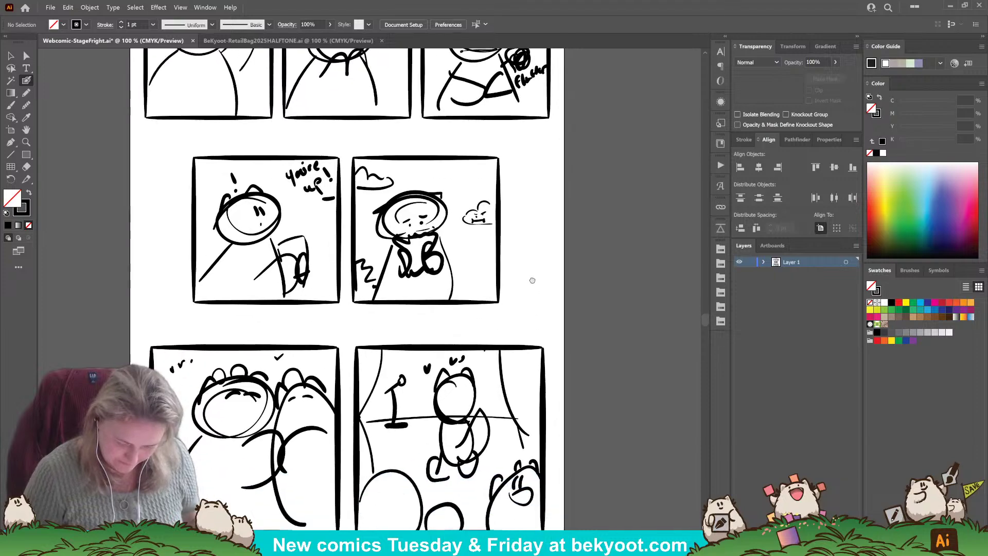
scroll(532, 281, "down", 2)
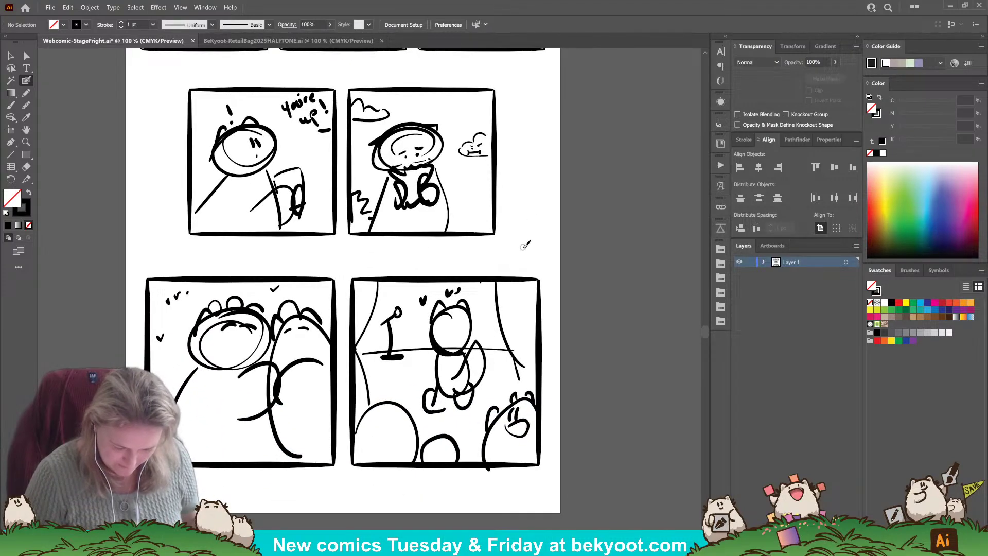
scroll(508, 247, "up", 2)
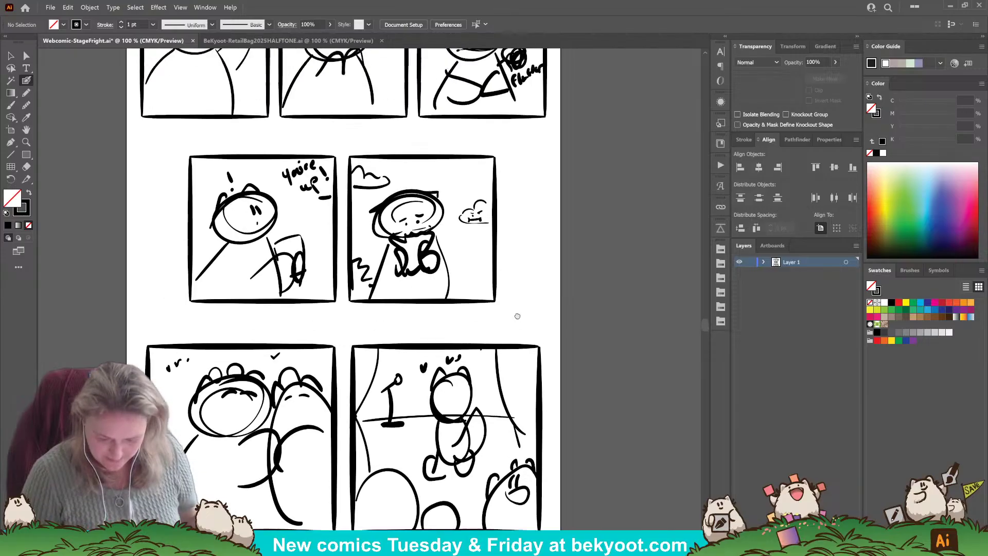
scroll(517, 316, "up", 5)
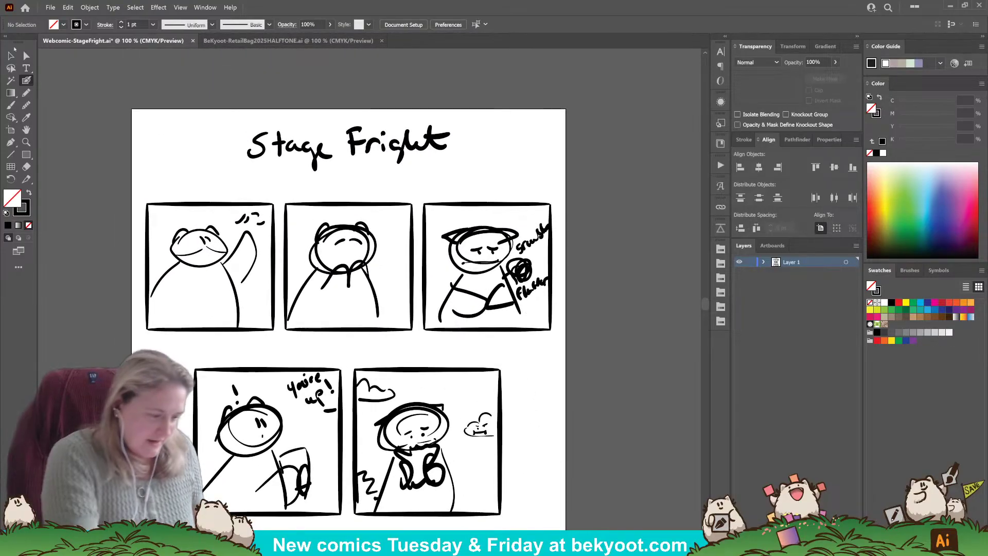
left_click(10, 55)
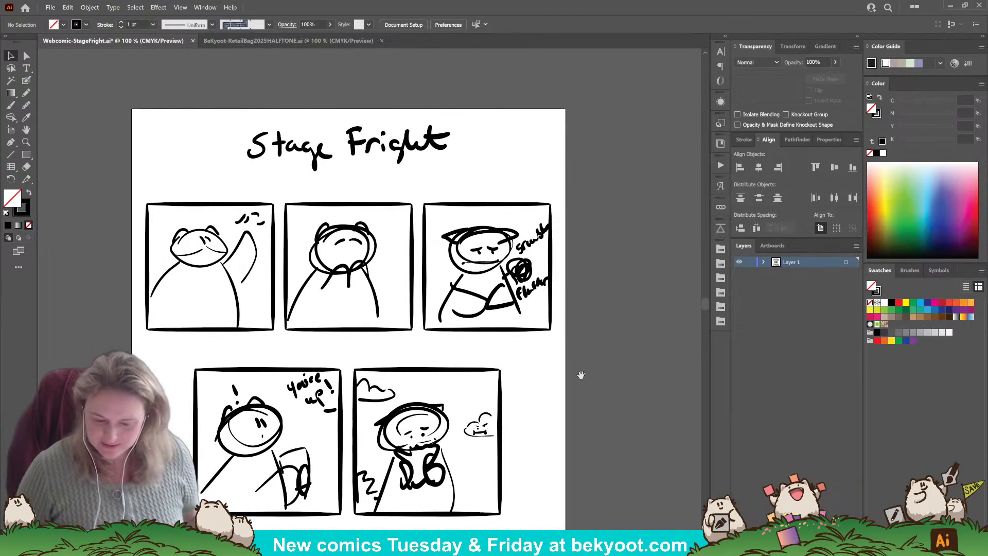
scroll(561, 315, "down", 1)
left_click(312, 110)
left_click_drag(149, 154, 569, 304)
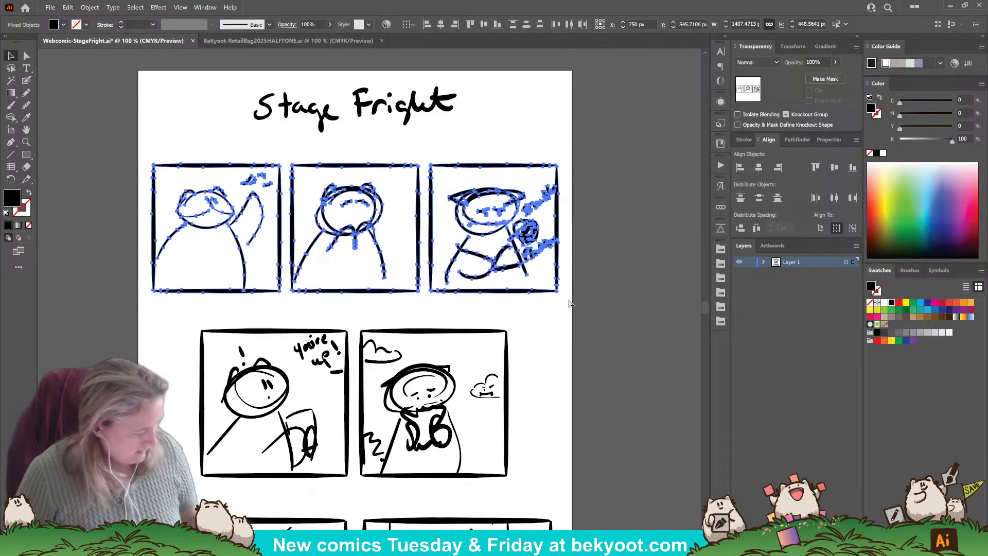
left_click(499, 323)
left_click_drag(163, 321, 534, 471)
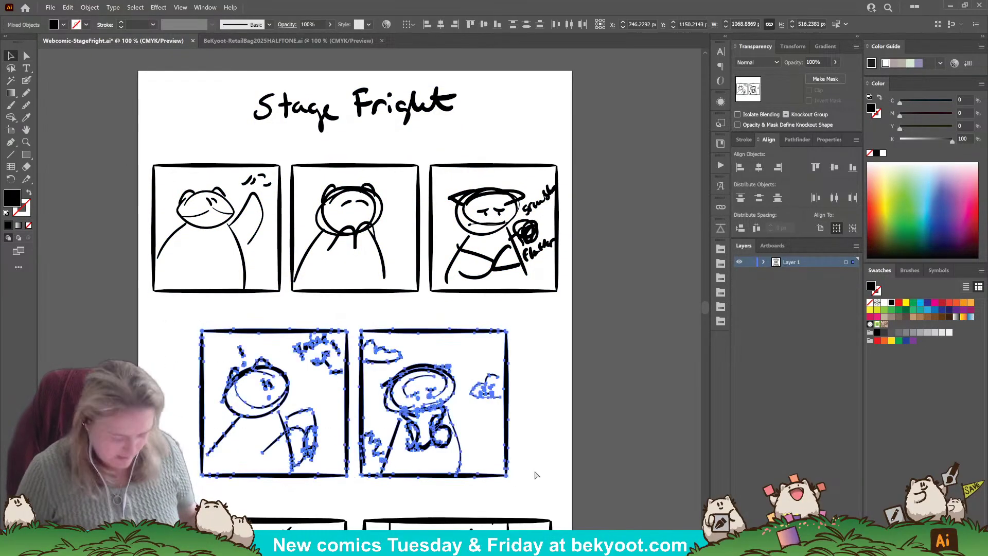
left_click(536, 437)
left_click_drag(536, 437, 527, 251)
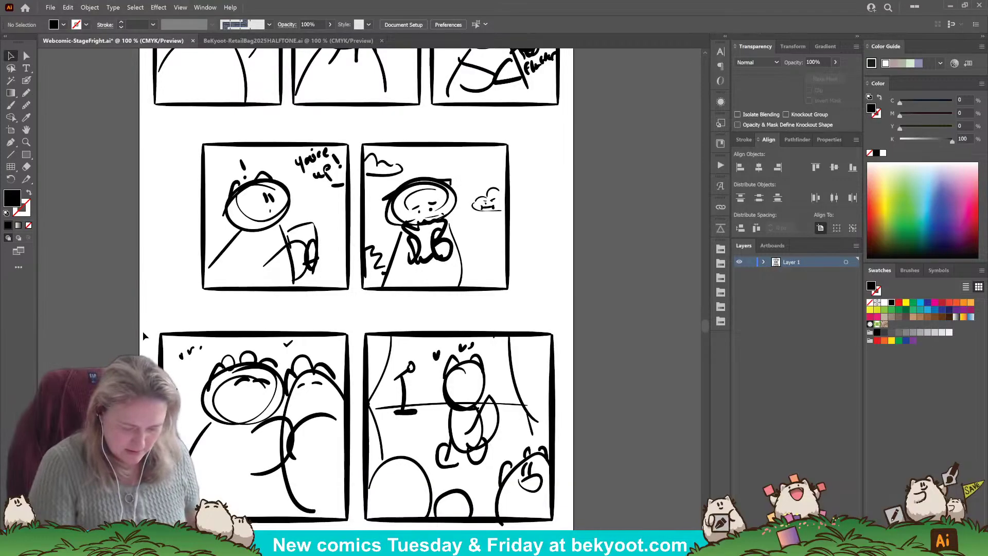
left_click_drag(155, 321, 572, 524)
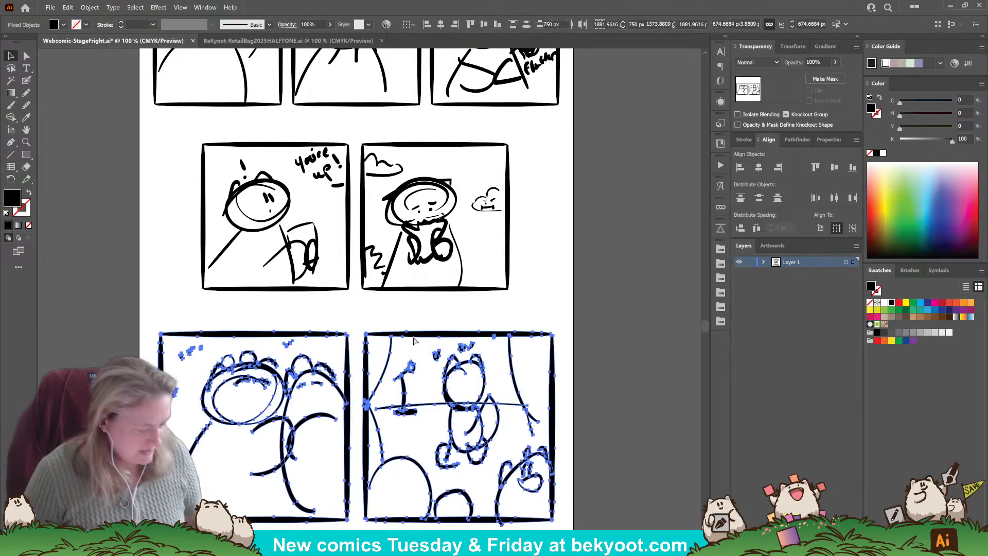
left_click(585, 263)
scroll(545, 249, "up", 3)
left_click_drag(534, 257, 526, 376)
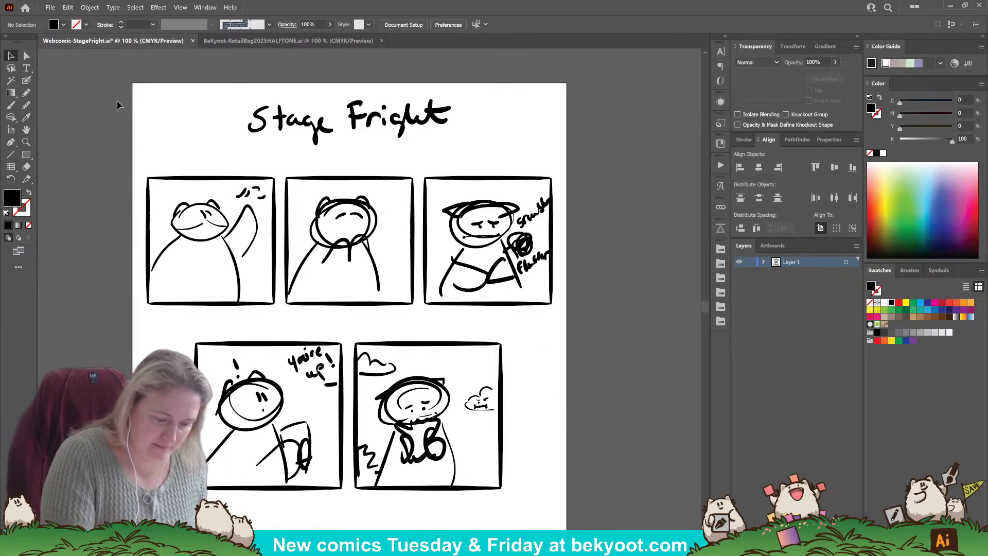
Set the title and first-row sketches to 30% opacity, lock the sketch layer and add a new layer above it.
left_click_drag(136, 86, 574, 299)
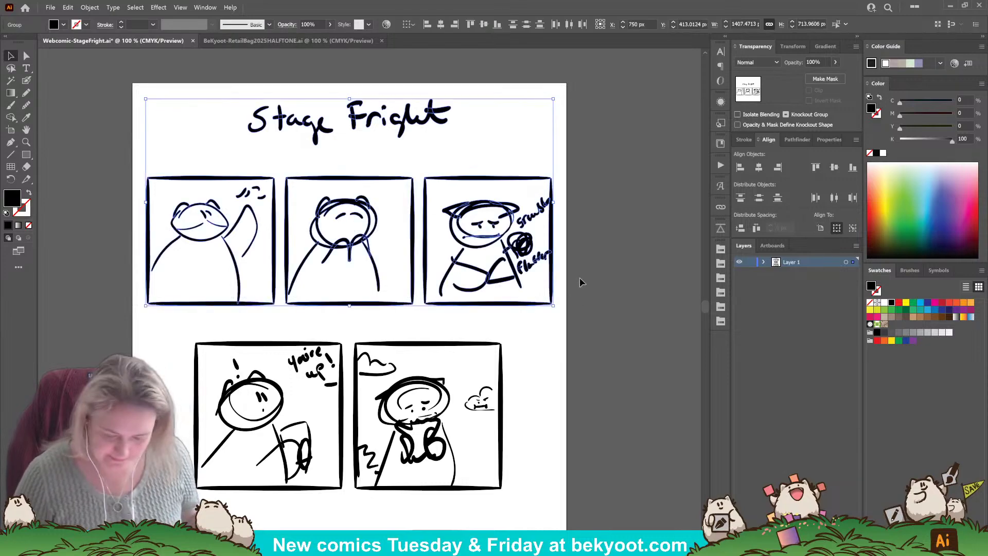
left_click(813, 62)
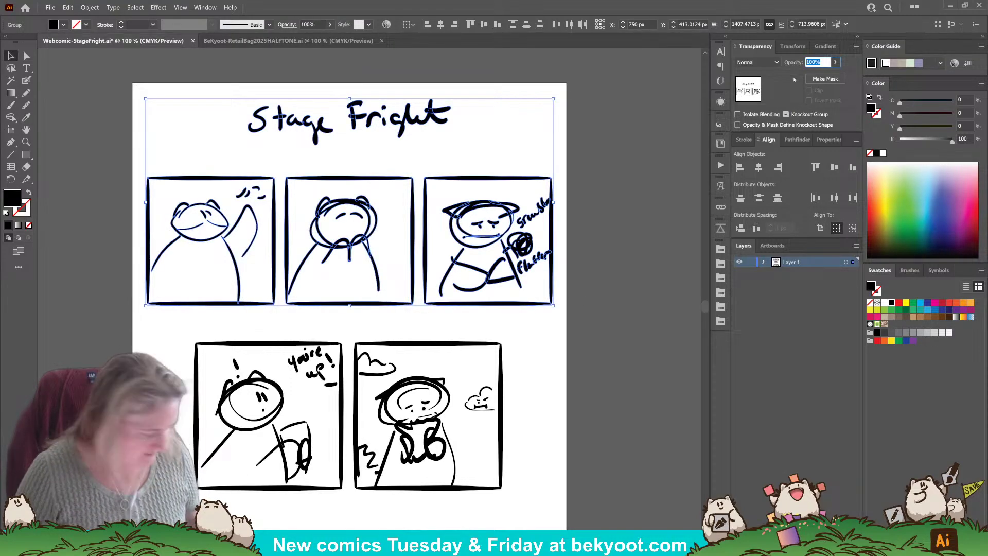
type("30")
key("Return")
left_click(645, 306)
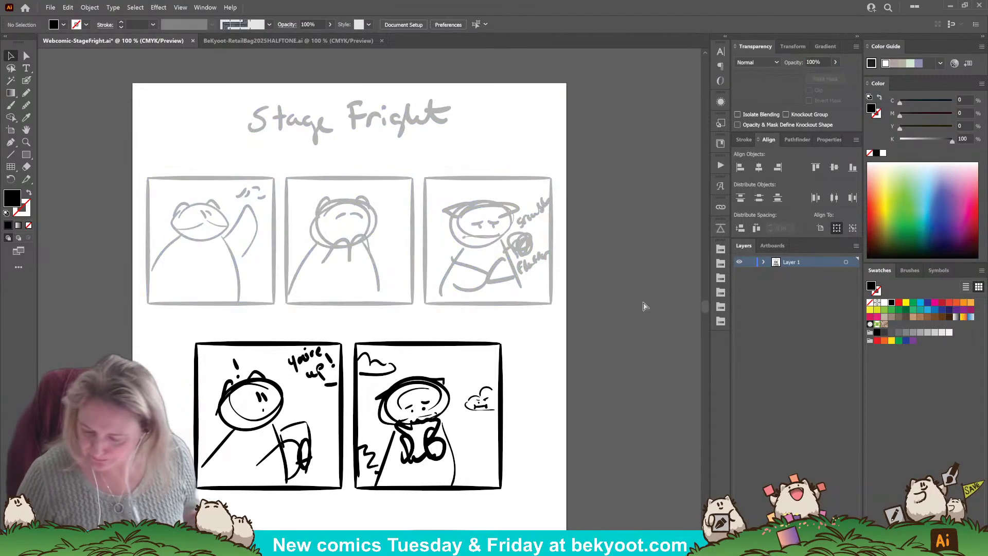
key("ctrl+l")
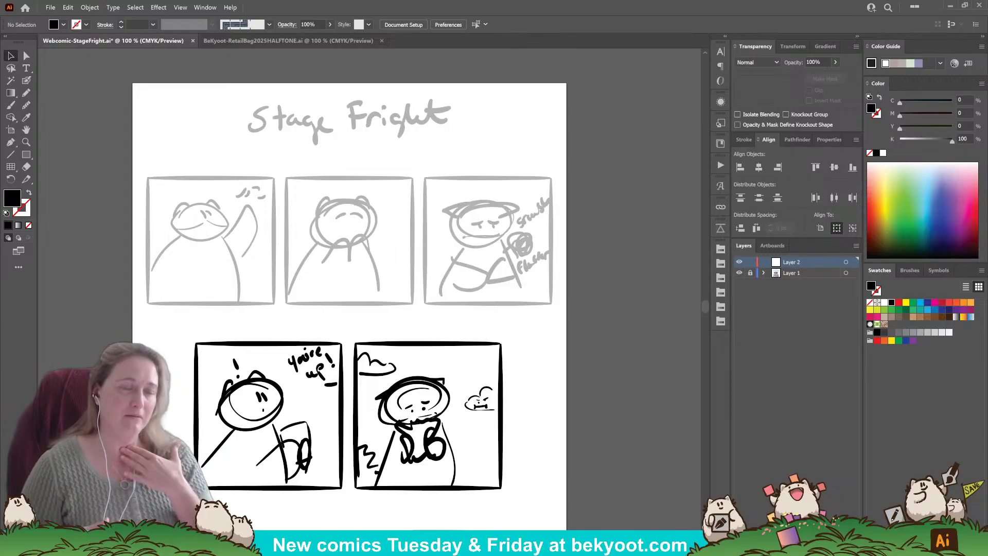
Ink the left edge of the first panel's frame and place a rotated copy of it along the panel's top.
left_click(26, 81)
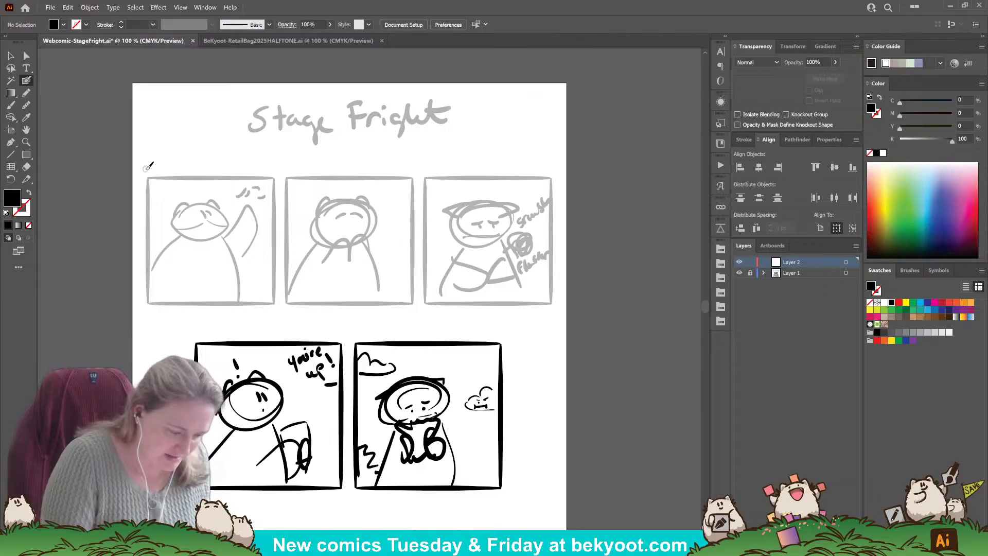
left_click_drag(149, 187, 148, 305)
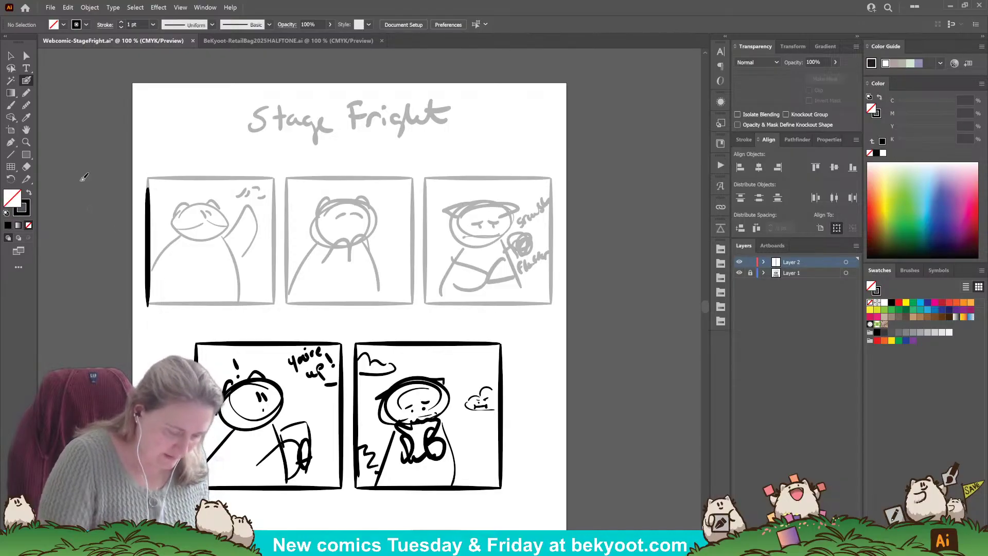
left_click(12, 55)
left_click_drag(148, 231, 225, 219)
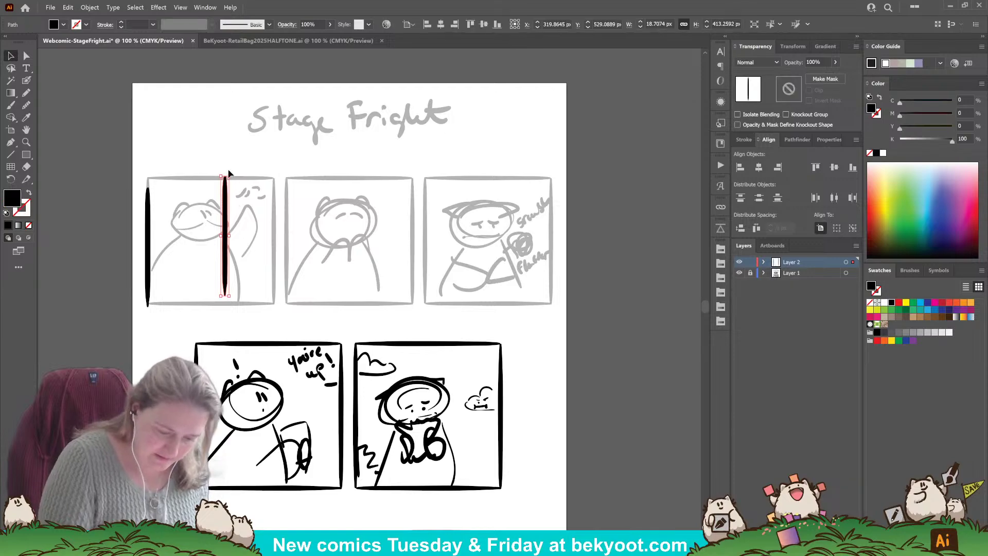
mouse_move(233, 170)
left_mouse_down()
mouse_move(293, 234)
mouse_move(238, 221)
mouse_move(234, 188)
left_mouse_up()
left_click(187, 237)
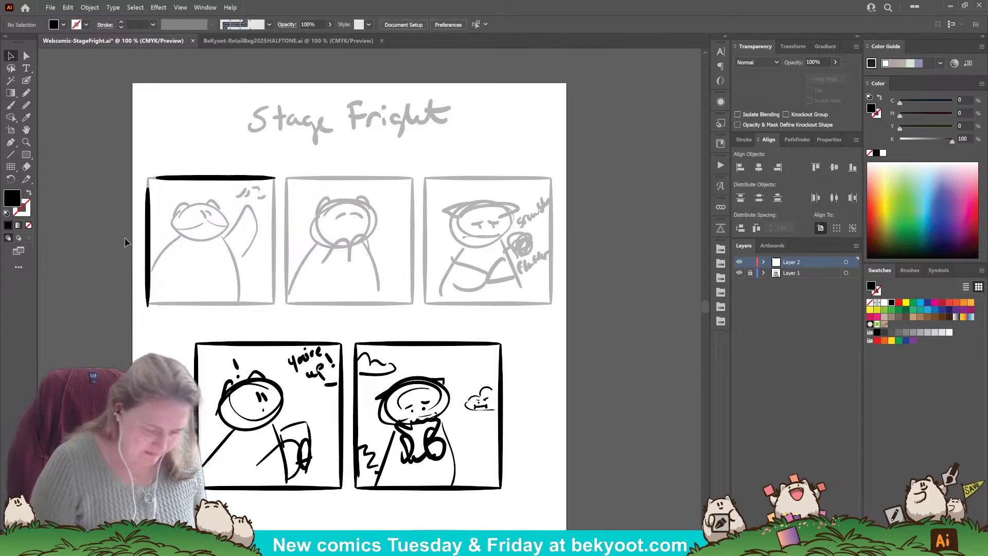
Draw a rounded corner joining the left and top edges of the first panel's frame with the Blob Brush.
scroll(75, 166, "up", 2)
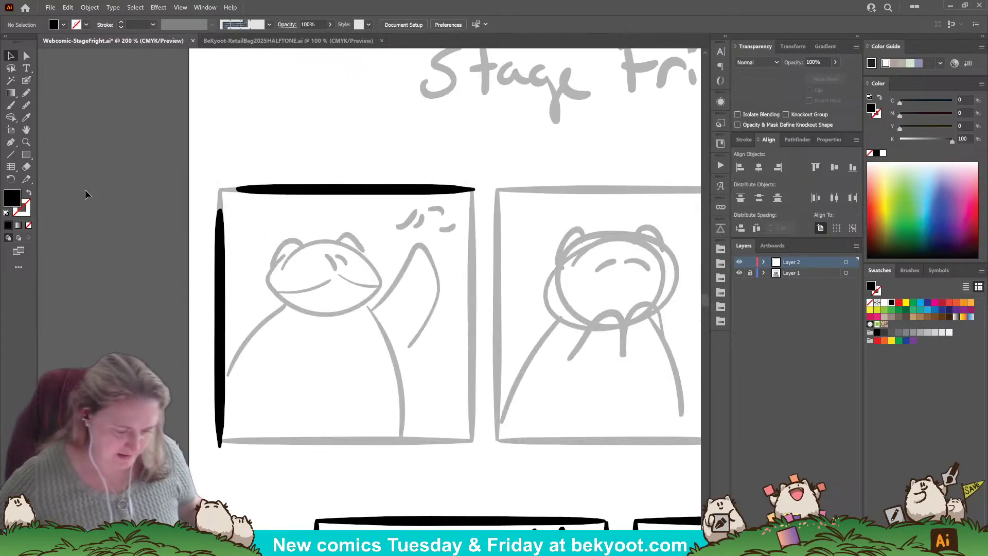
left_click(26, 80)
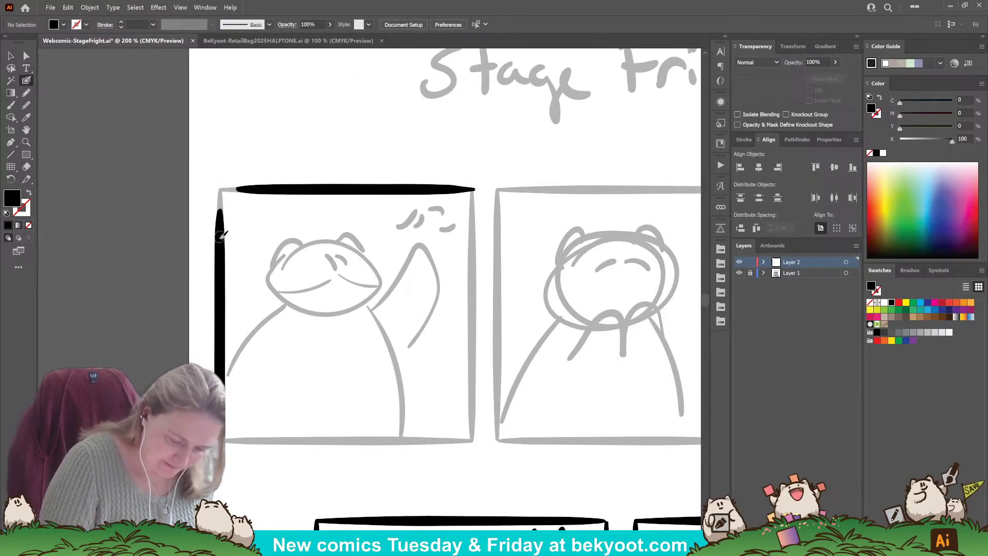
left_click_drag(220, 241, 231, 191)
key("ctrl+z")
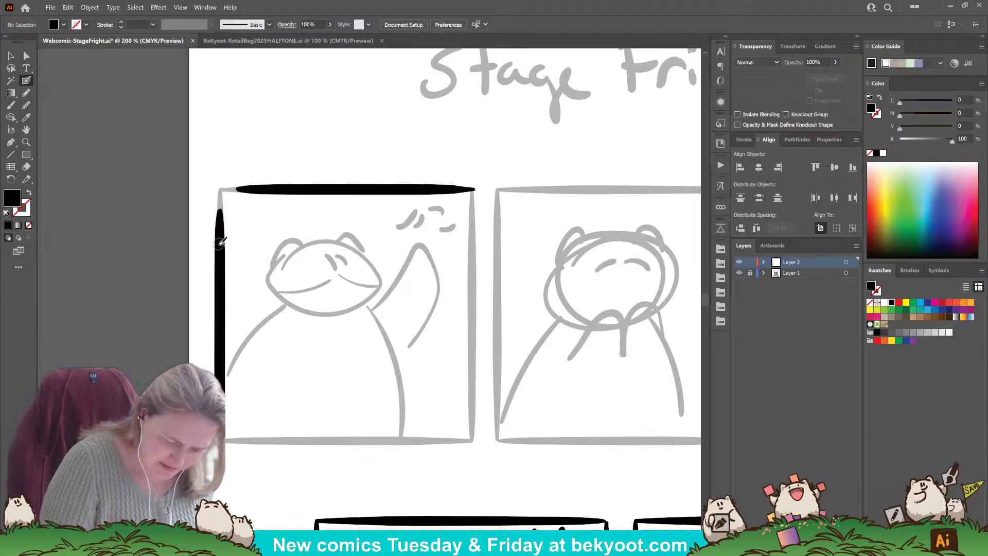
mouse_move(221, 250)
left_mouse_down()
mouse_move(221, 212)
mouse_move(238, 189)
mouse_move(312, 188)
left_mouse_up()
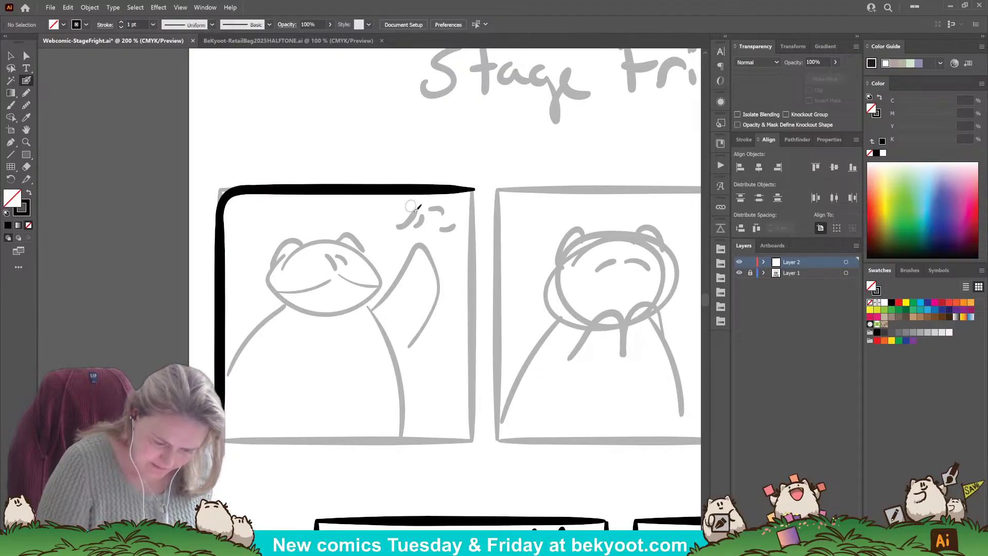
Duplicate the frame's corner piece, rotate the copy 180° to form the right and bottom edges, and group both halves.
left_click_drag(212, 177, 339, 331)
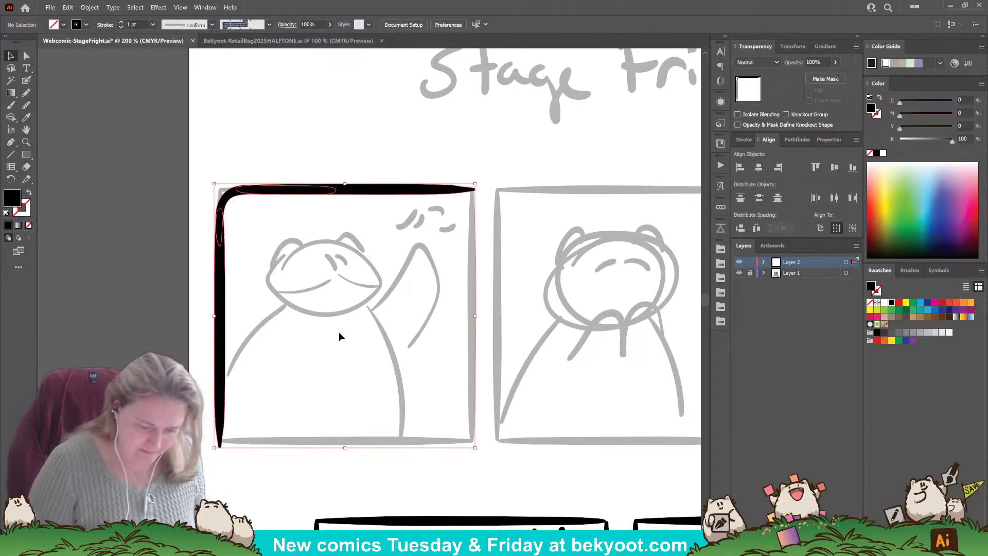
key("ctrl+d")
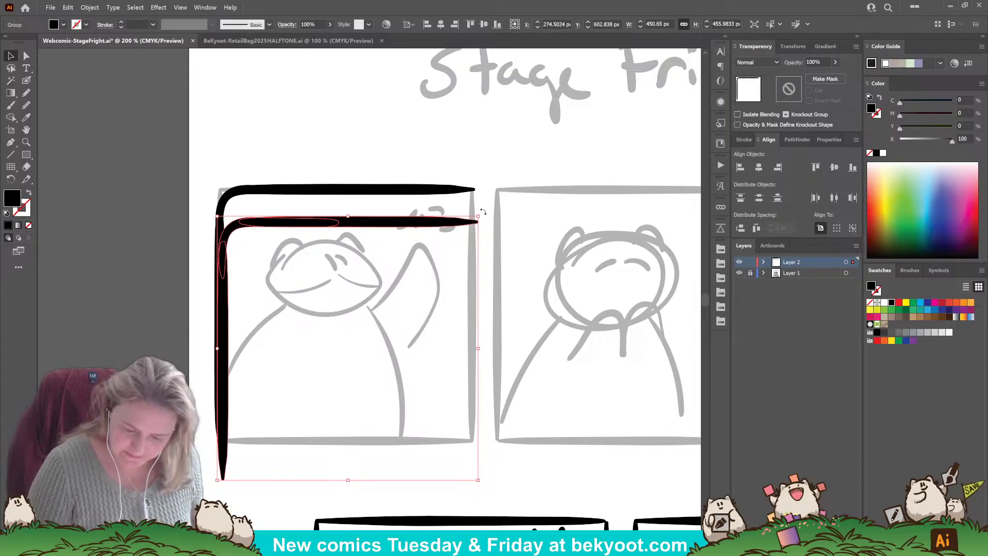
mouse_move(483, 212)
left_mouse_down()
mouse_move(530, 345)
mouse_move(258, 432)
left_mouse_up()
left_click_drag(476, 260, 476, 230)
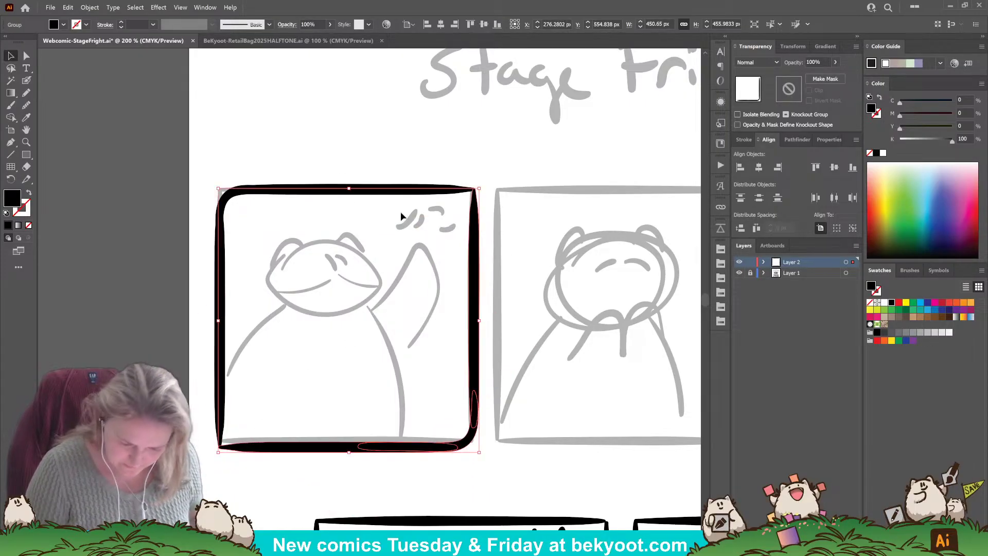
left_click(344, 201)
key("ctrl+g")
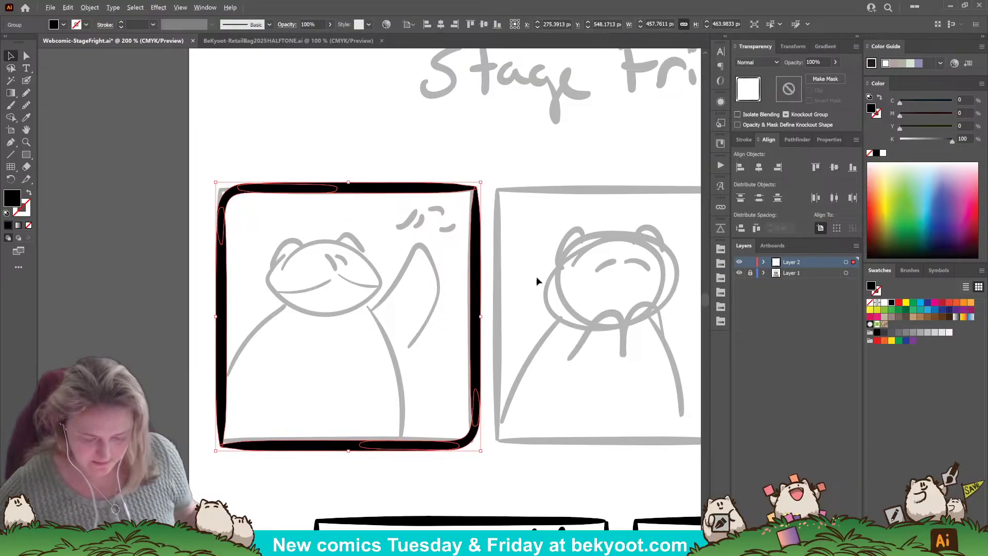
Copy the inked frame horizontally onto the second and third panels of the first row.
scroll(520, 255, "down", 2)
left_click_drag(449, 210, 309, 178)
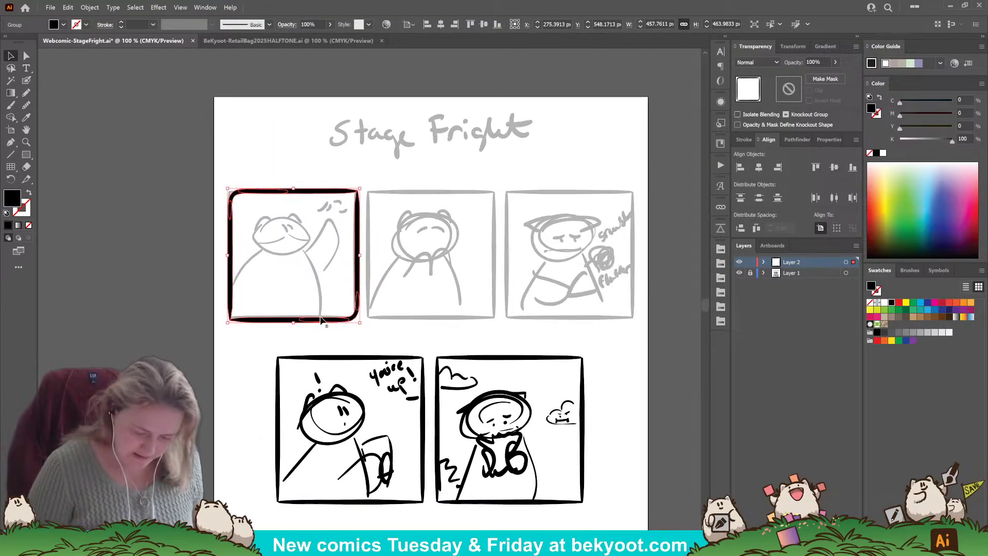
left_click_drag(326, 323, 463, 329)
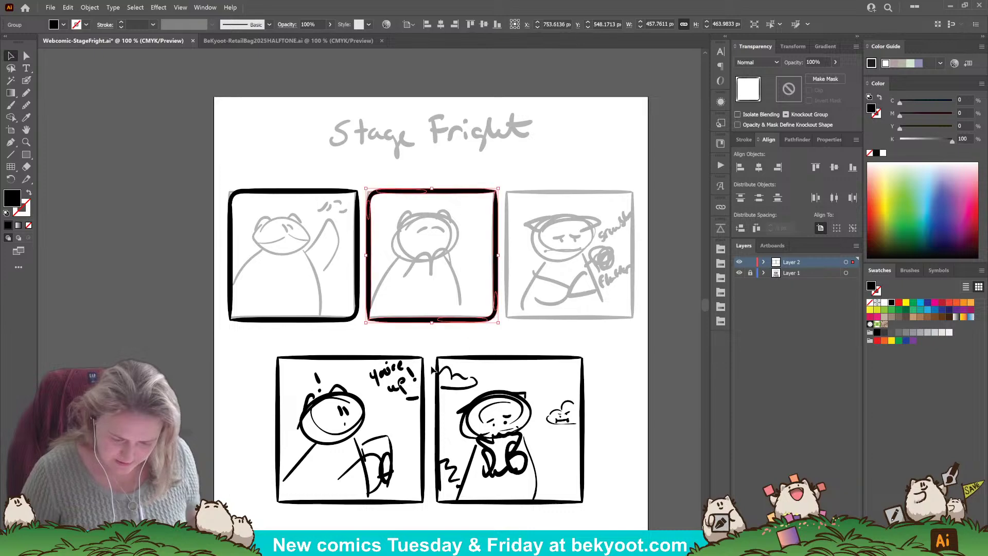
key("ctrl+d")
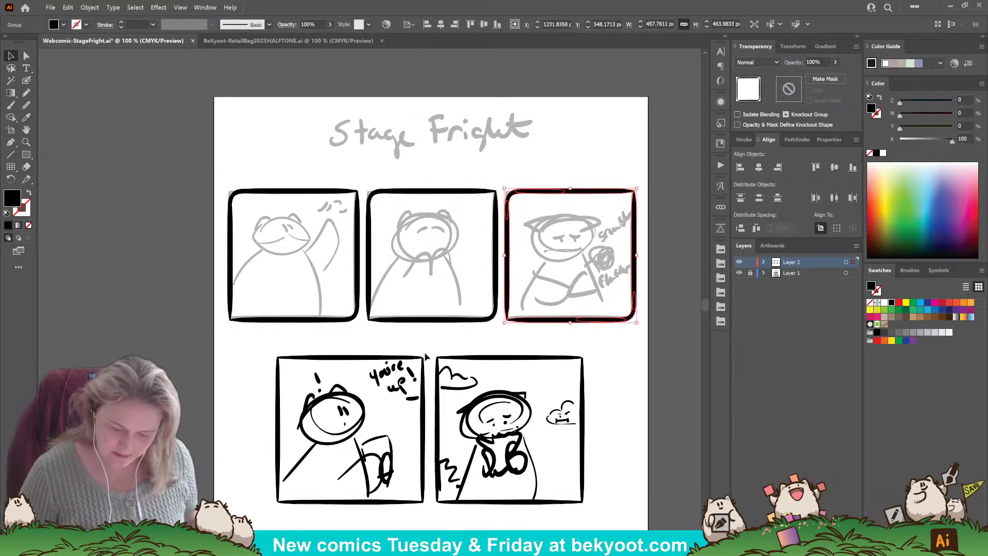
Centre the three first-row frames together horizontally on the artboard.
left_click(450, 321, "shift")
left_click(344, 321, "shift")
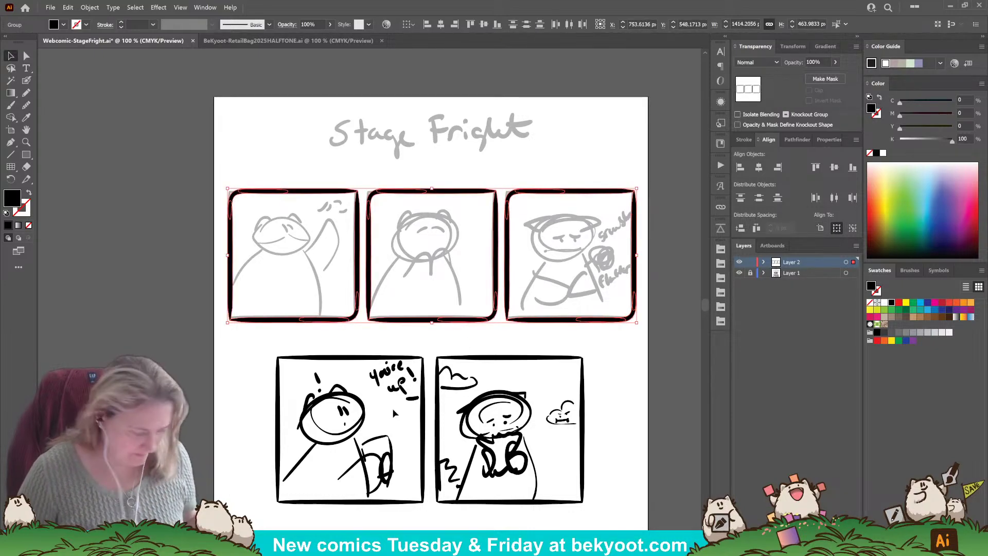
left_click(820, 228)
left_click(758, 167)
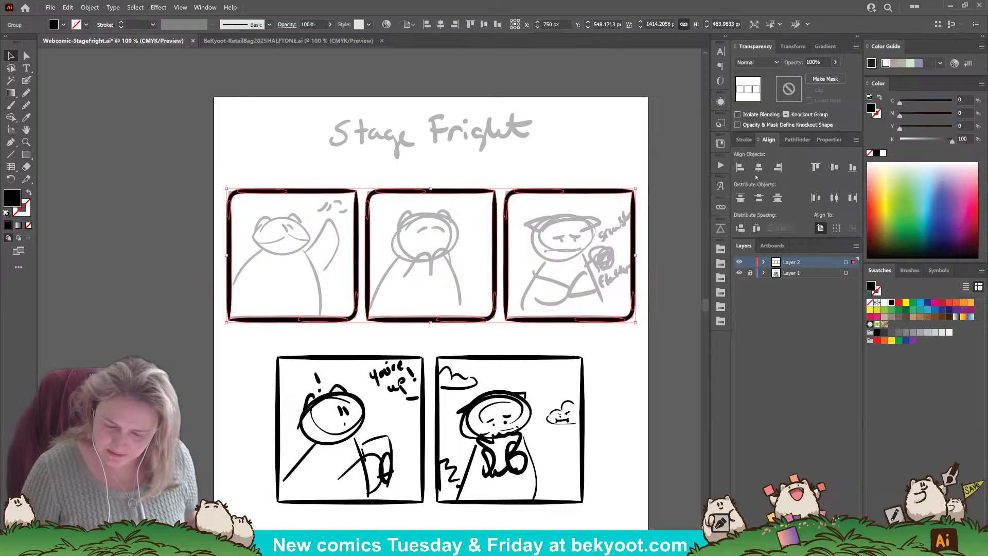
left_click(471, 329)
Copy two first-row frames down onto the second row and enlarge them to about 529 px tall to fit the sketched panels.
scroll(419, 341, "down", 1)
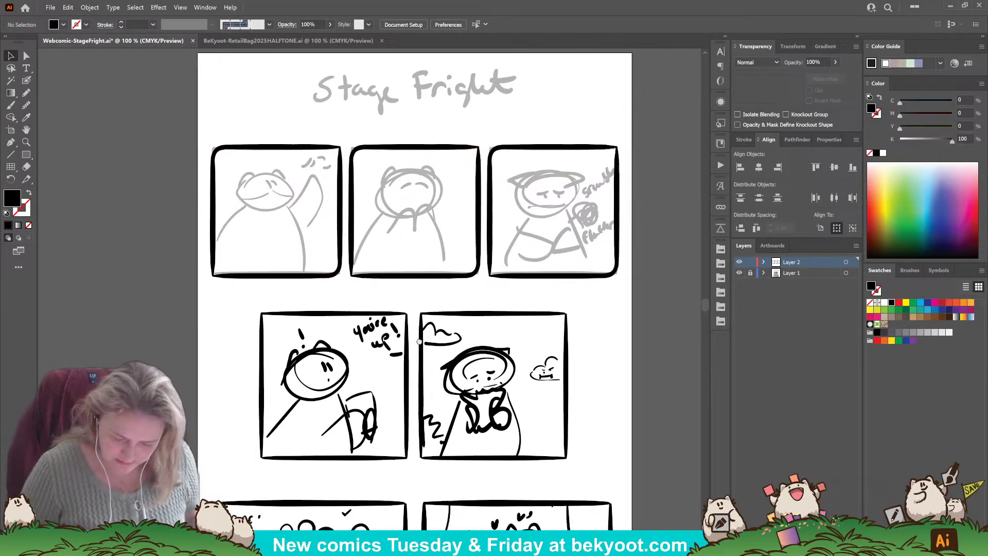
scroll(420, 341, "down", 2)
left_click(451, 209)
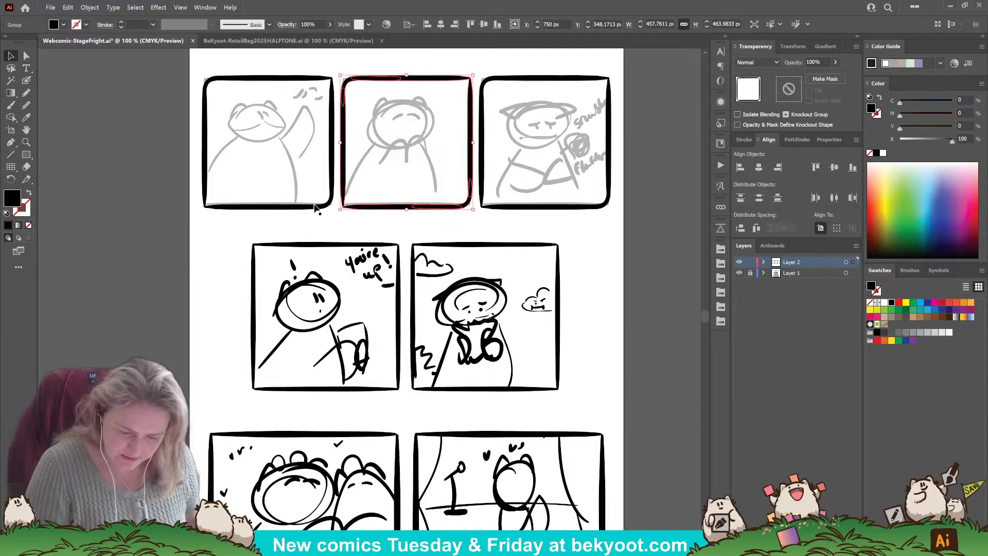
left_click(329, 207, "shift")
left_click_drag(381, 208, 427, 374)
left_click_drag(521, 378, 561, 401)
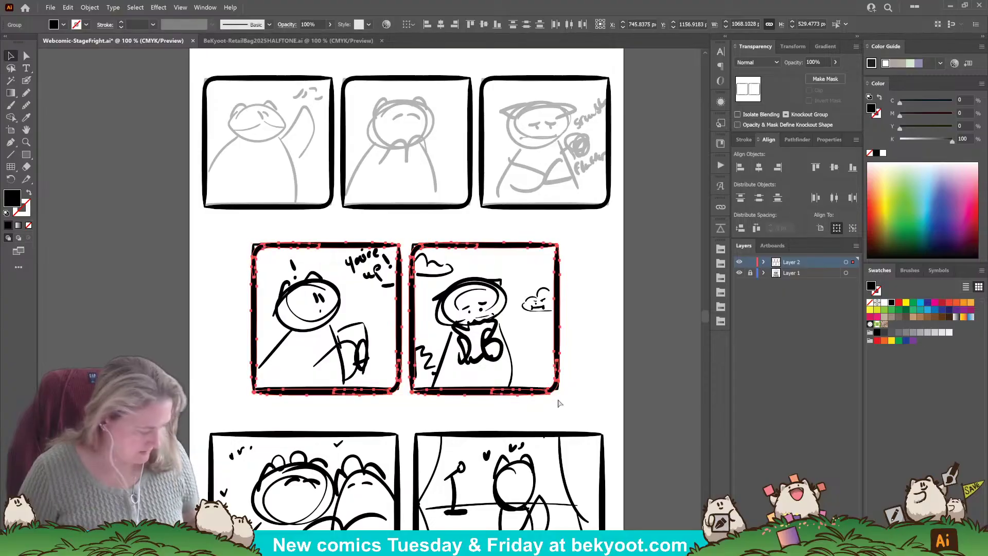
Group the two second-row frames and centre them horizontally on the artboard.
key("ctrl+g")
left_click(760, 168)
scroll(562, 242, "down", 3)
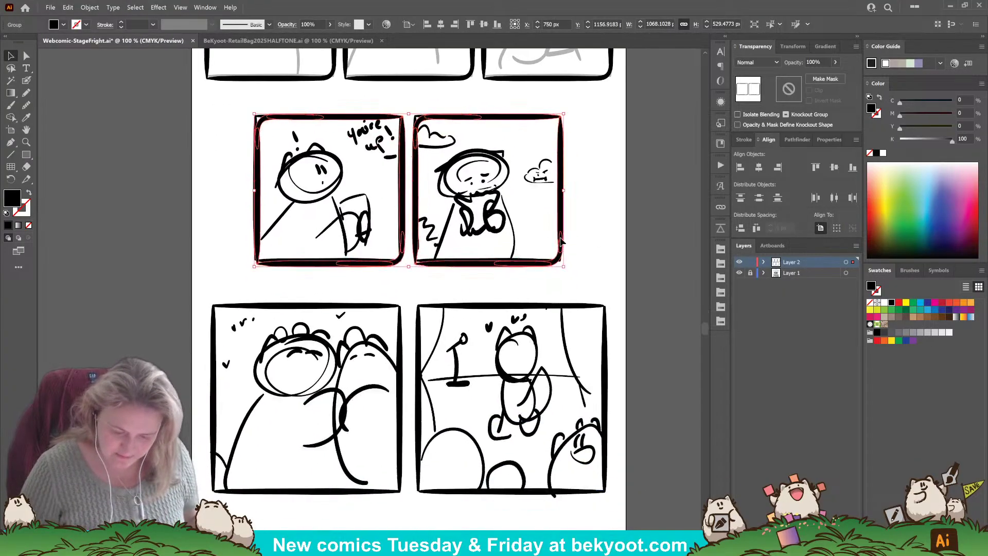
scroll(368, 388, "up", 2)
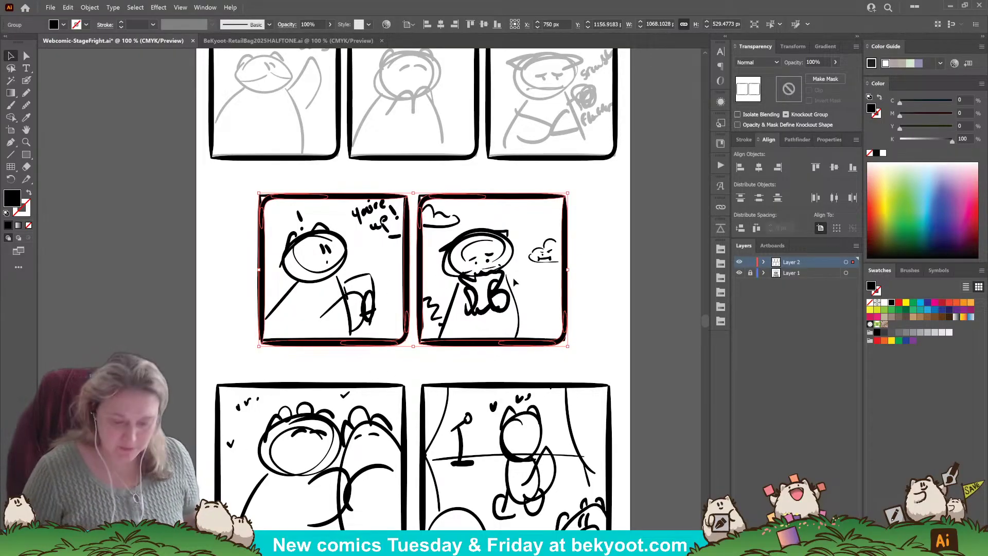
left_click(592, 312)
Lock the layer with the inked frames and unlock the sketch layer.
left_click_drag(521, 405, 528, 320)
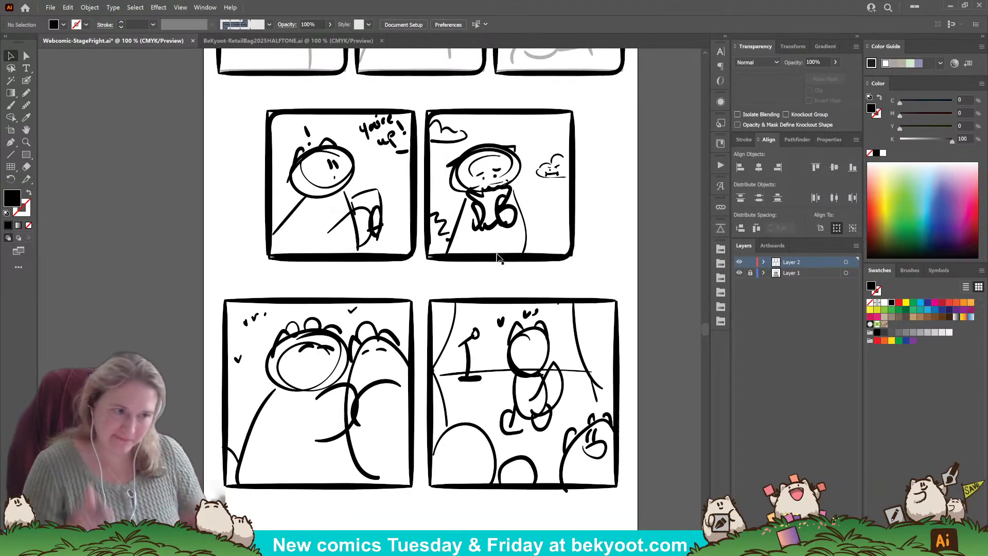
key("n")
scroll(247, 412, "down", 2)
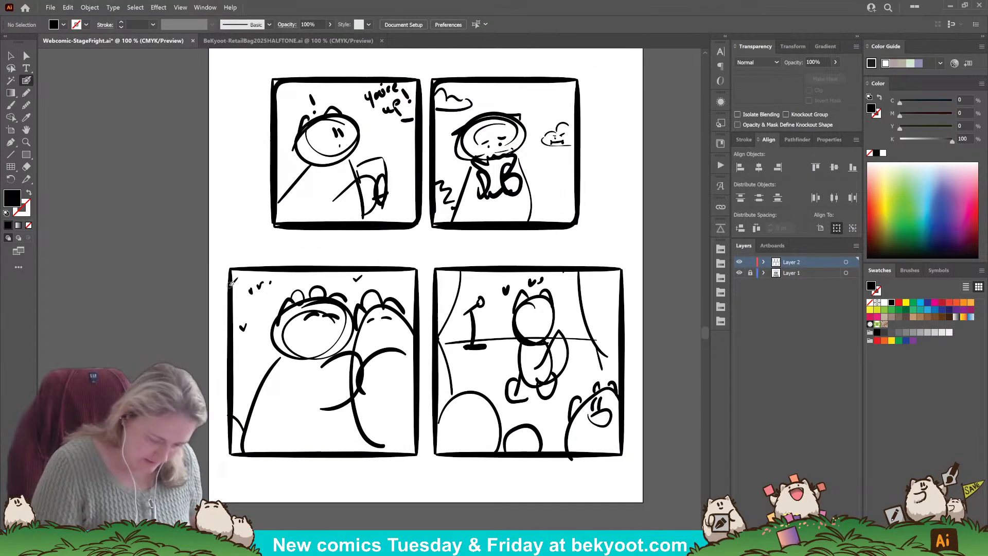
left_click(751, 263)
key("ctrl+minus")
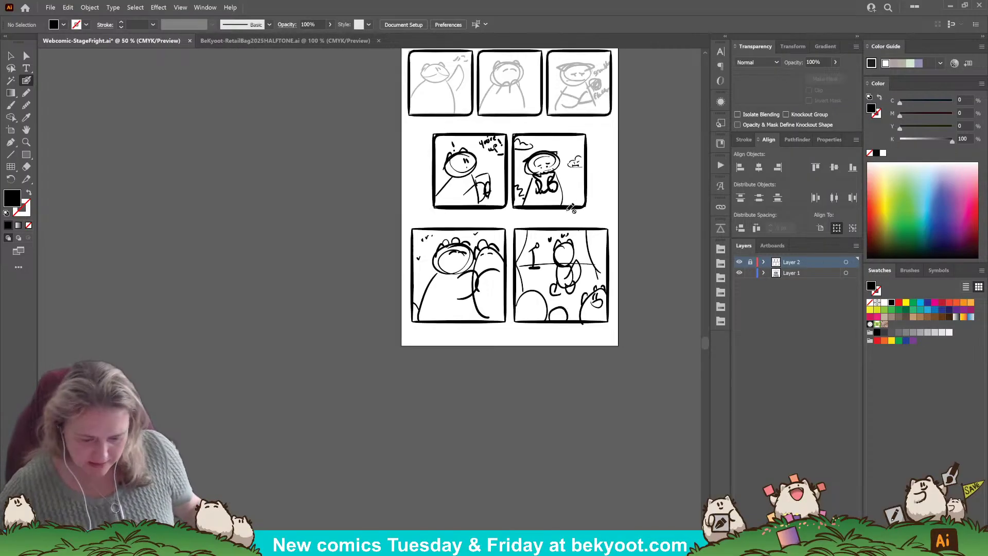
scroll(467, 357, "up", 1)
Set the second- and third-row sketches to 30% opacity.
key("v")
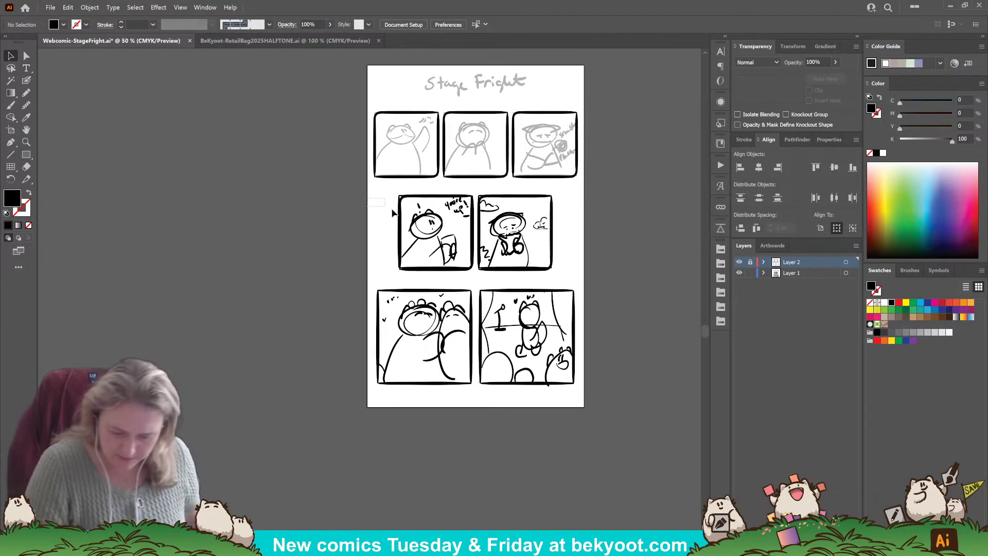
left_click_drag(393, 213, 580, 396)
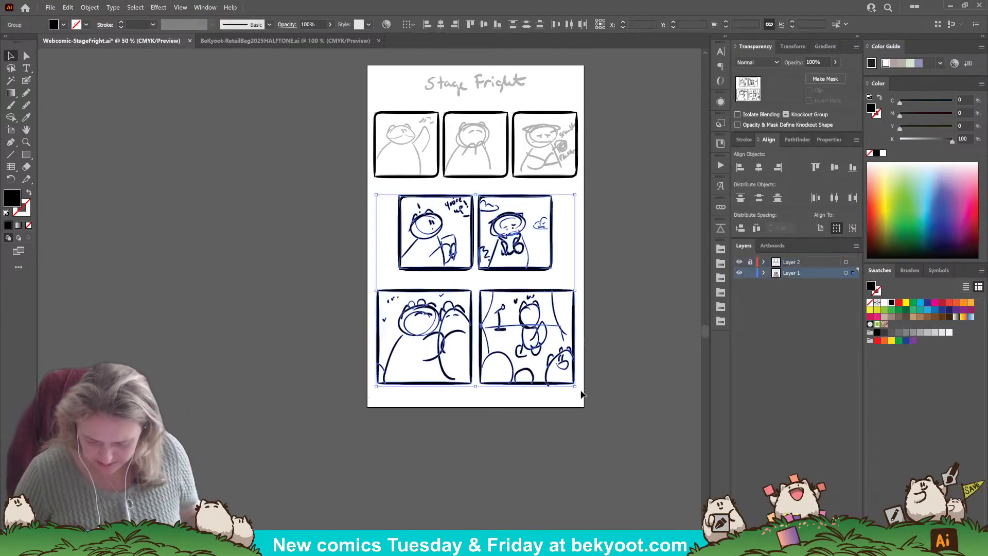
left_click(826, 62)
type("3")
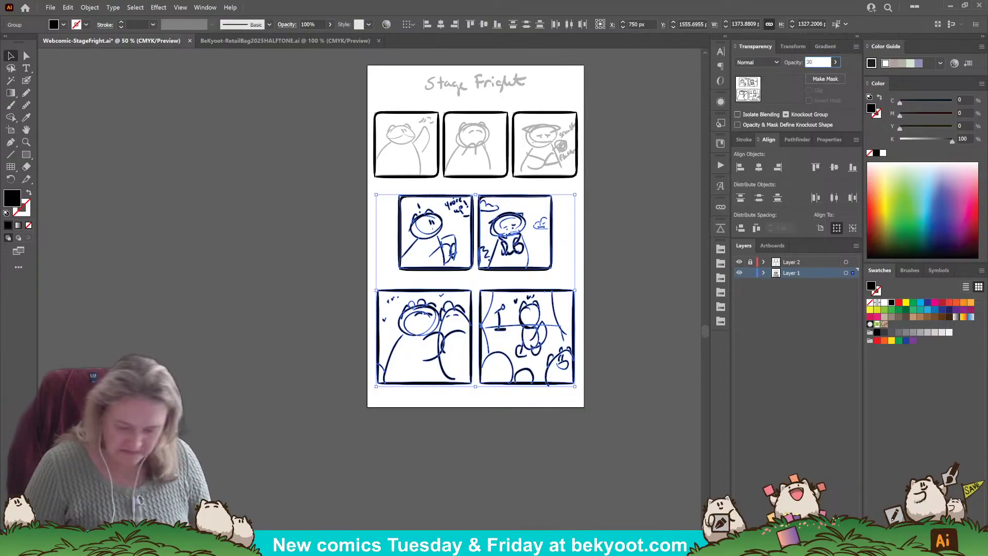
type("0")
key("Return")
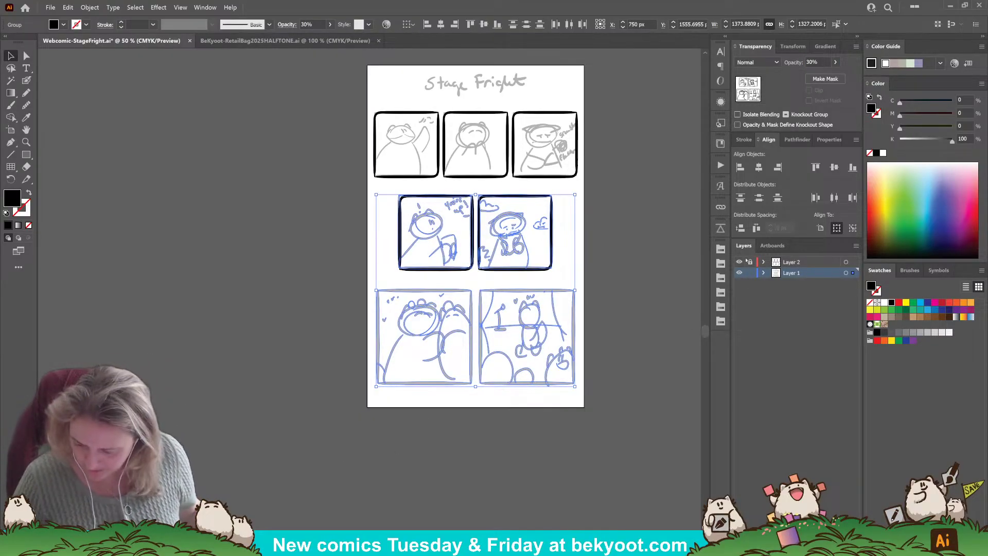
Lock the sketch layer again, and unlock and activate Layer 2 for inking.
left_click(750, 273)
left_click(750, 262)
left_click(787, 262)
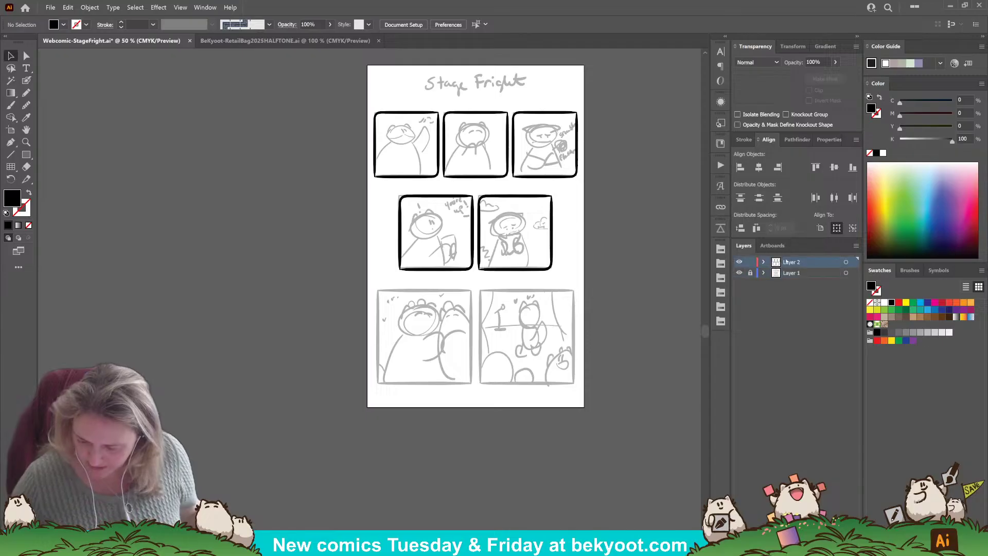
scroll(482, 458, "up", 3)
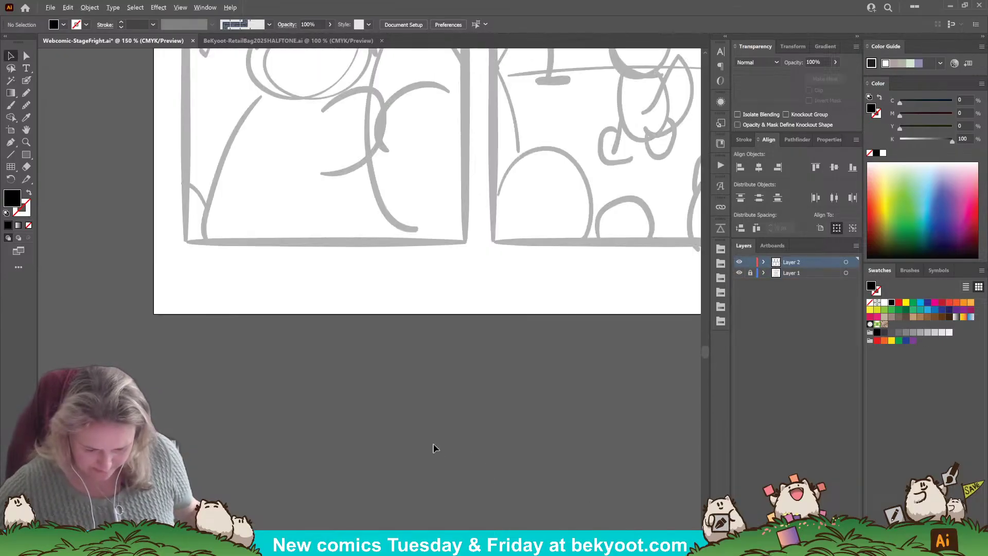
Ink the left edge of the first third-row panel with a vertical Blob Brush stroke, smooth it and nudge it up.
scroll(368, 309, "up", 5)
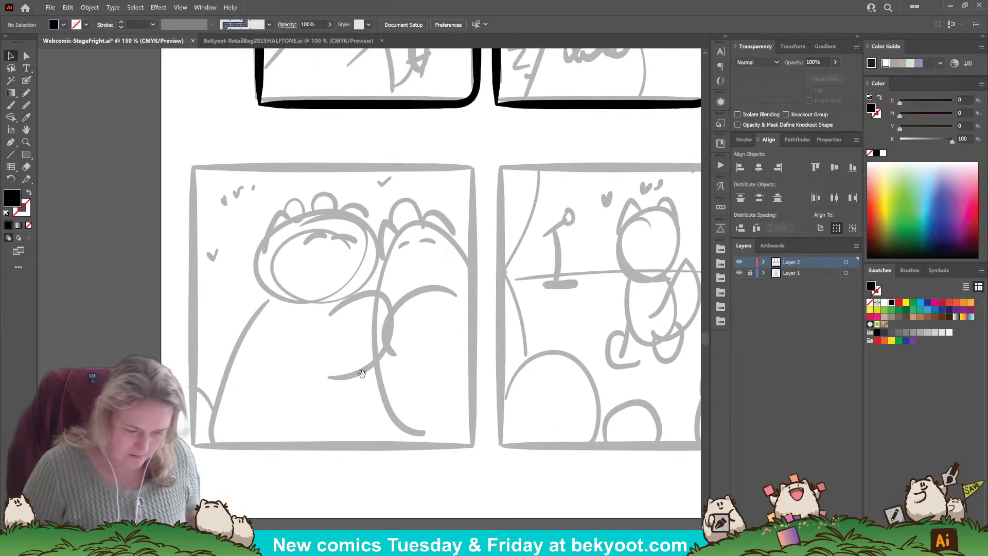
left_click(27, 81)
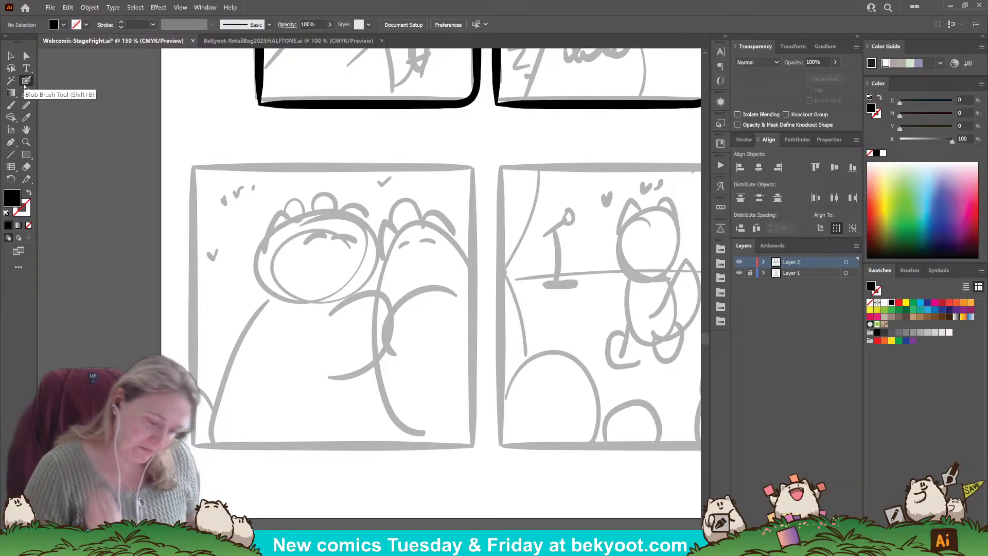
mouse_move(195, 189)
left_mouse_down()
mouse_move(202, 332)
mouse_move(193, 179)
left_mouse_up()
key("shift+x")
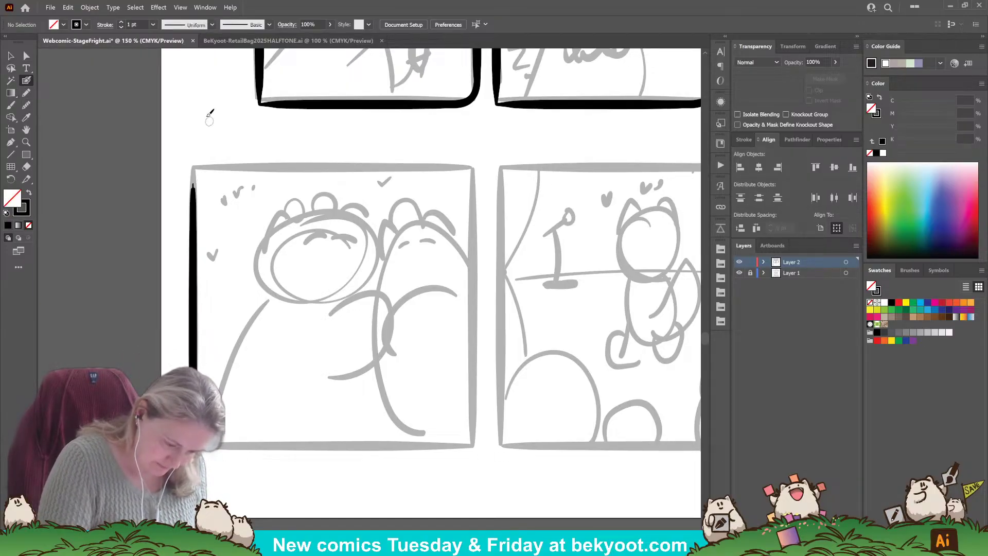
mouse_move(197, 222)
left_mouse_down()
mouse_move(199, 182)
mouse_move(194, 200)
left_mouse_up()
key("shift+b")
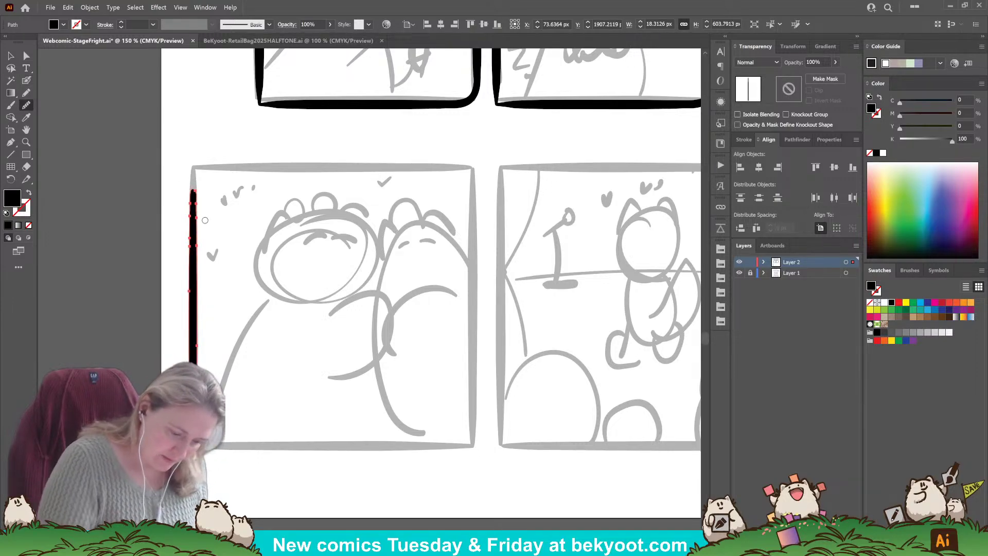
left_click(10, 55)
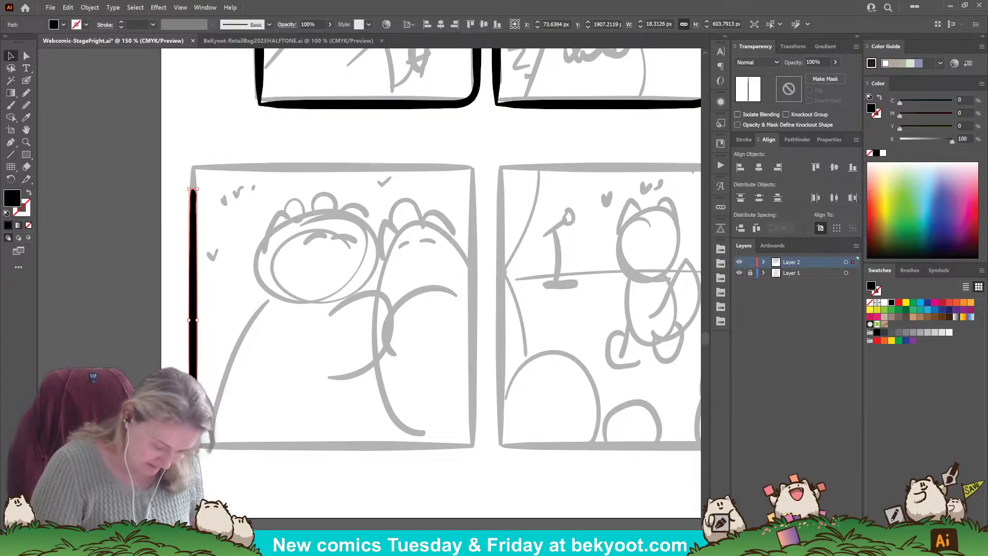
key("Up")
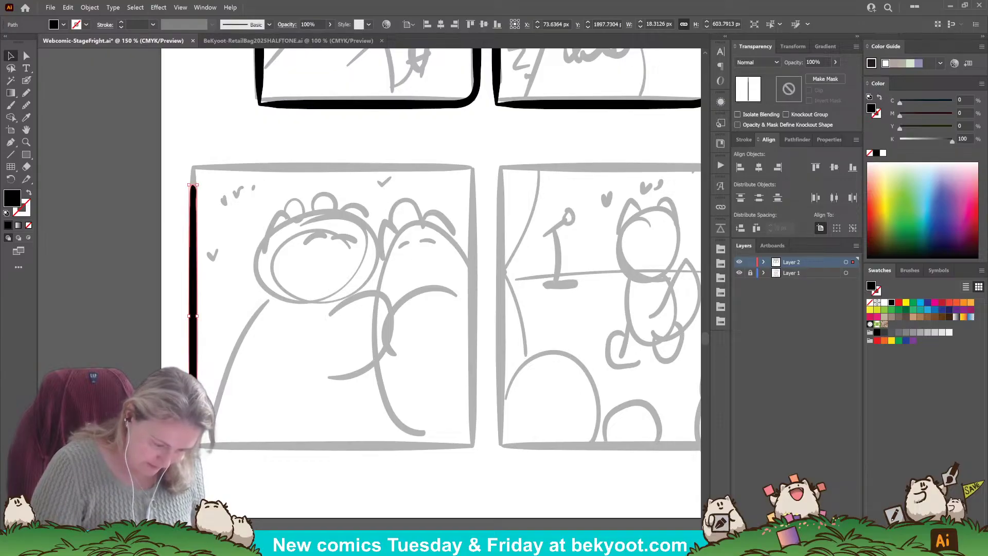
Duplicate the inked left edge, rotate the copy to horizontal and place it along the same panel's top edge.
left_click_drag(195, 304, 366, 282, "alt")
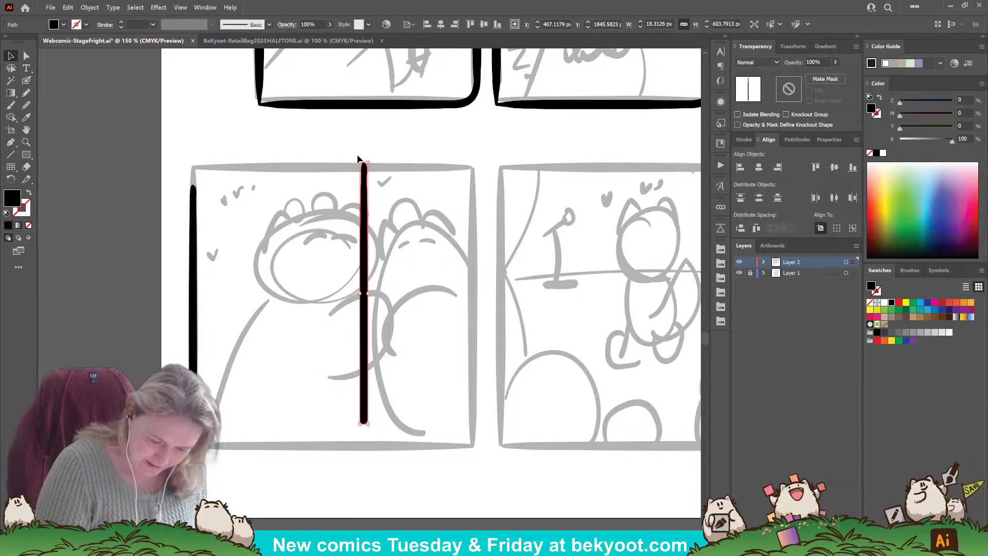
left_click_drag(358, 159, 229, 293)
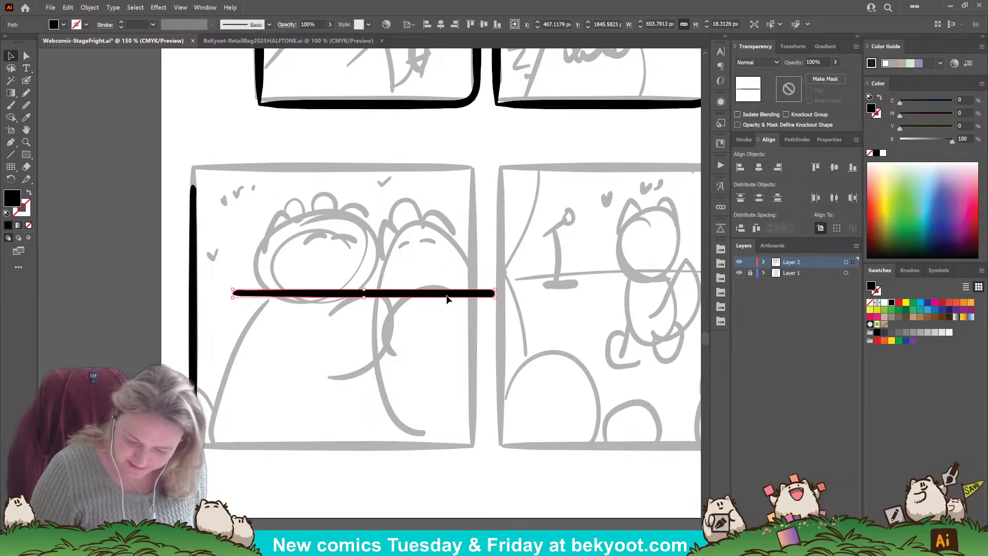
left_click_drag(453, 293, 426, 170)
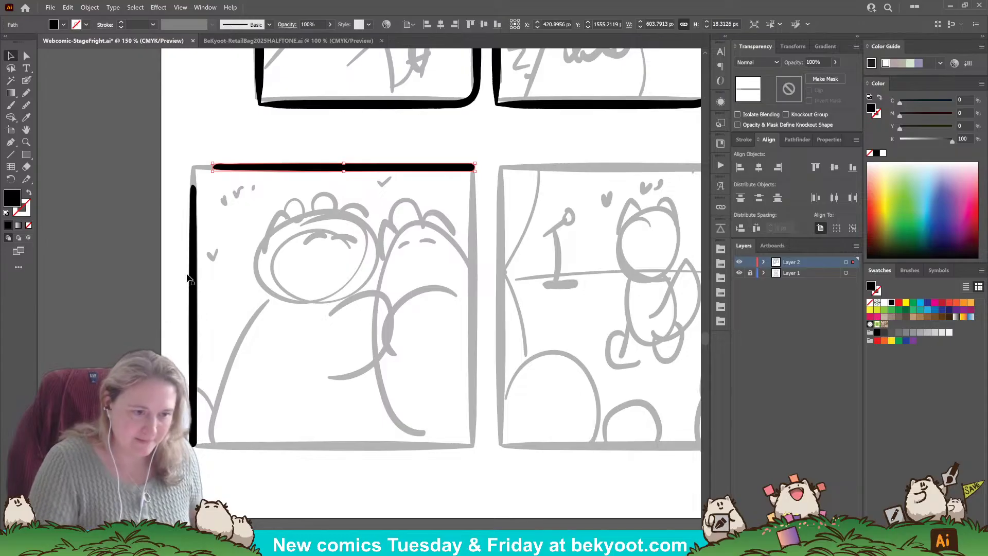
Paint a rounded top-left corner with the Blob Brush, joining the panel's left and top edges.
left_click(26, 80)
key("ctrl+shift+a")
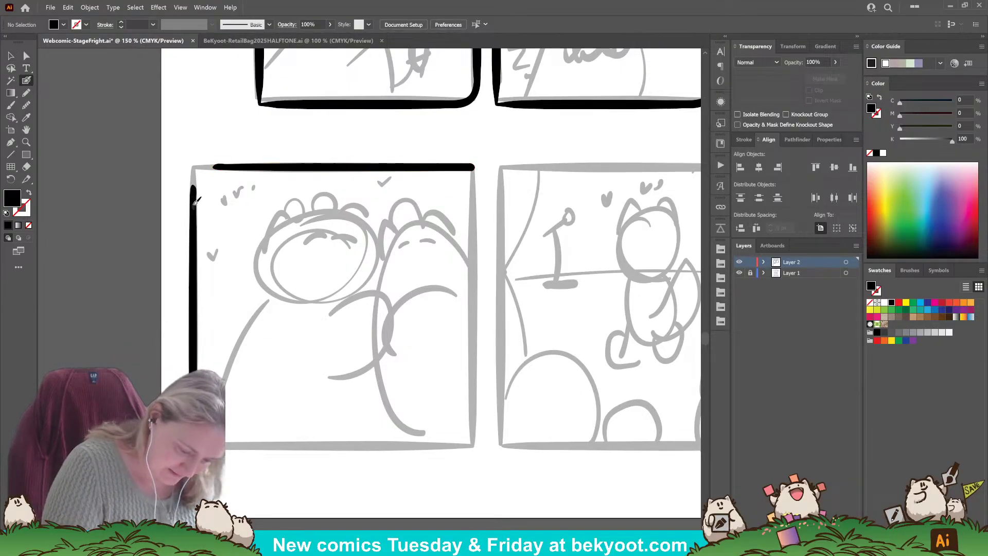
mouse_move(195, 201)
left_mouse_down()
mouse_move(214, 167)
mouse_move(288, 164)
left_mouse_up()
key("shift+x")
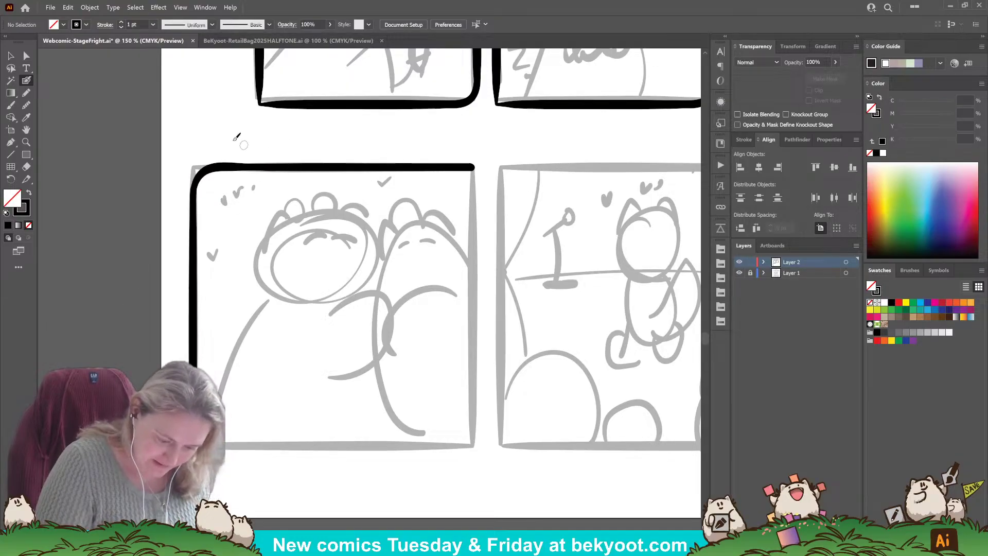
Refine the rounded corner stroke by adjusting its anchor points along the top edge and smoothing its outline.
left_click(10, 55)
left_click(26, 56)
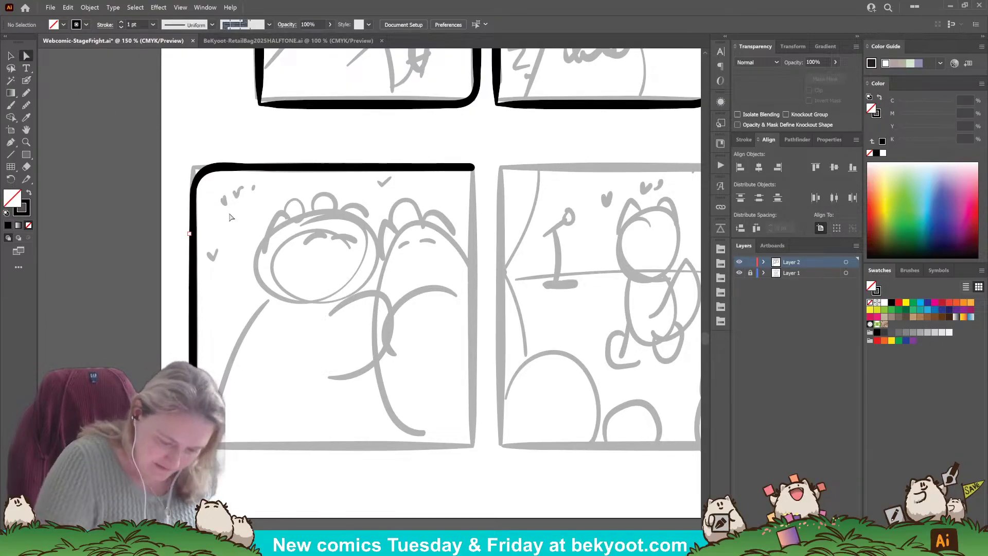
left_click_drag(230, 161, 219, 182)
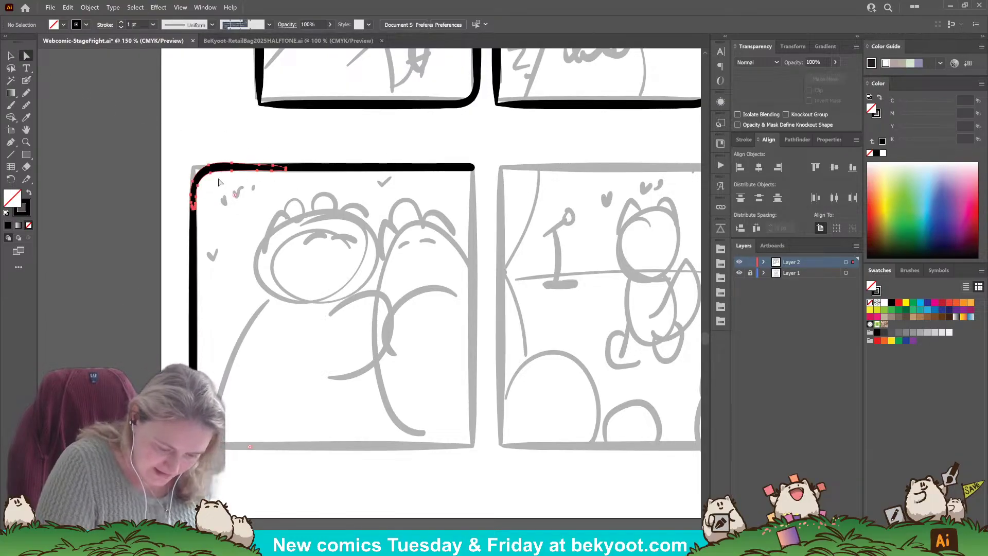
left_click(275, 165)
left_click(283, 169)
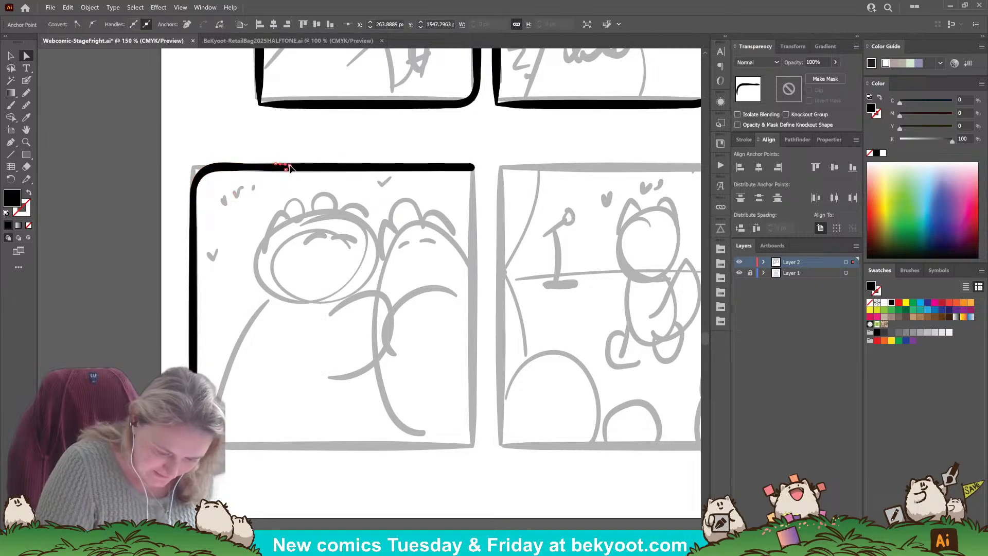
left_click(285, 170)
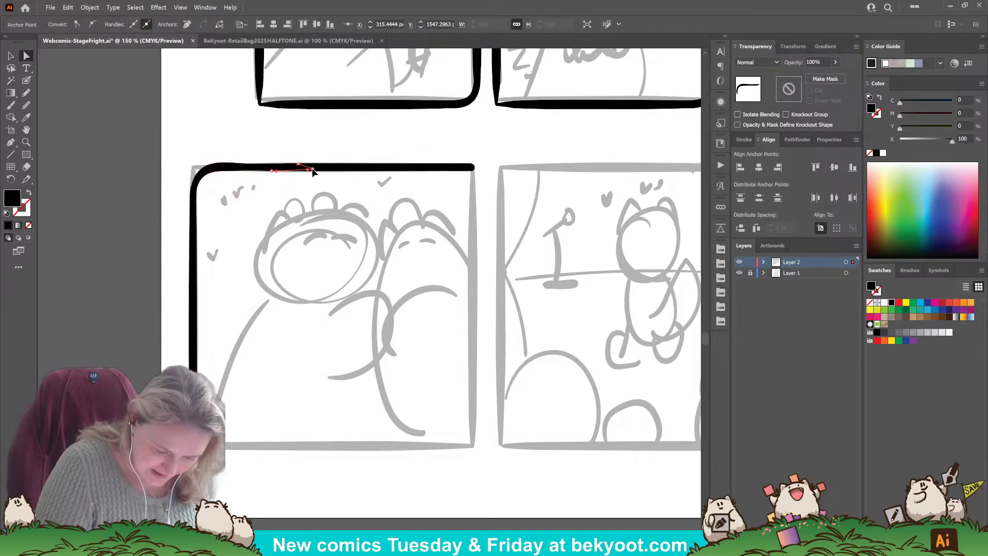
left_click(282, 170)
left_click(280, 170)
left_click(260, 170)
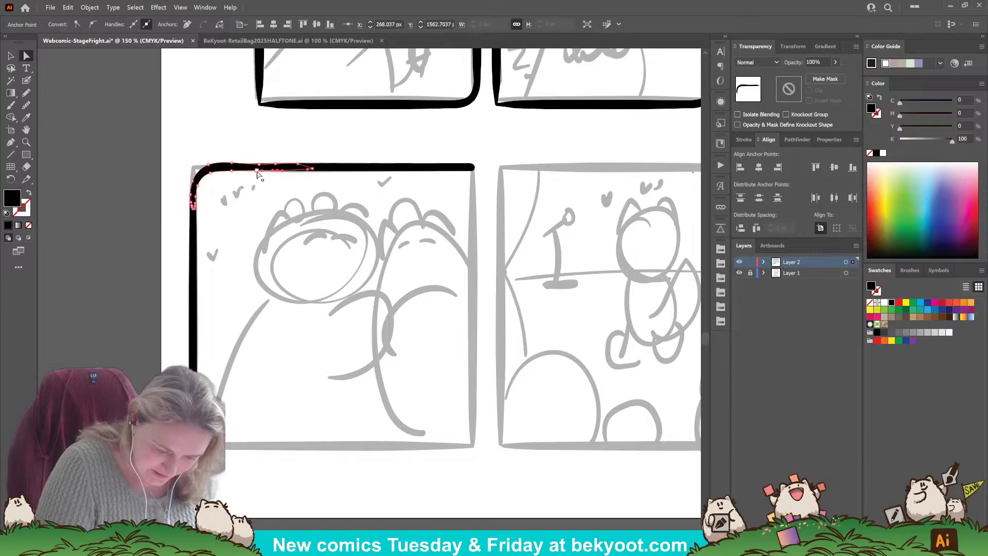
left_click(257, 170)
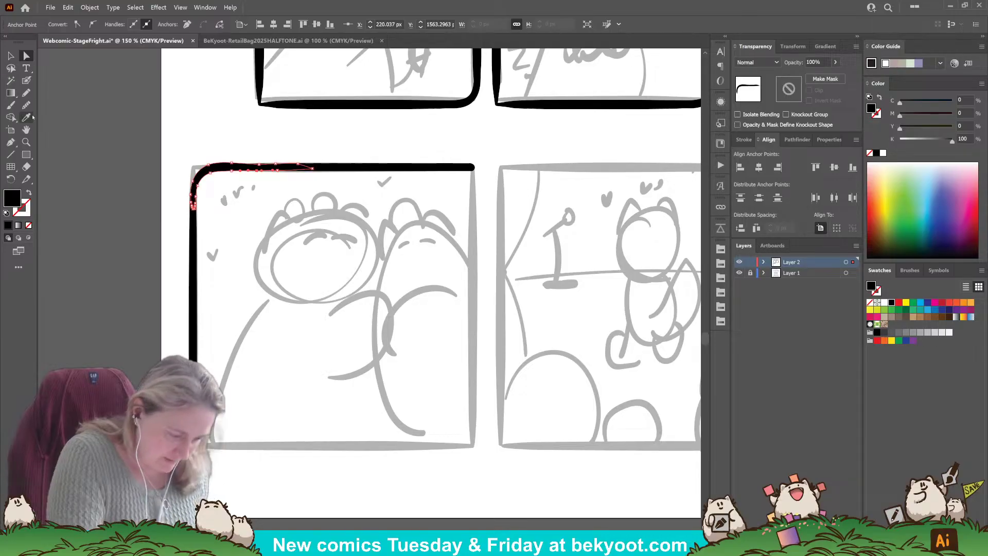
key("shift+b")
left_click(225, 170)
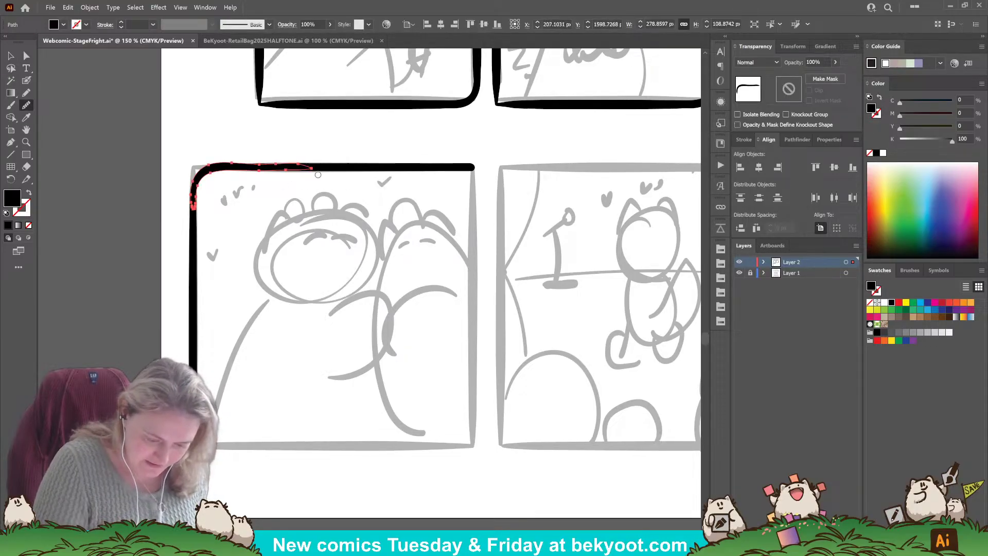
key("v")
left_click(102, 279)
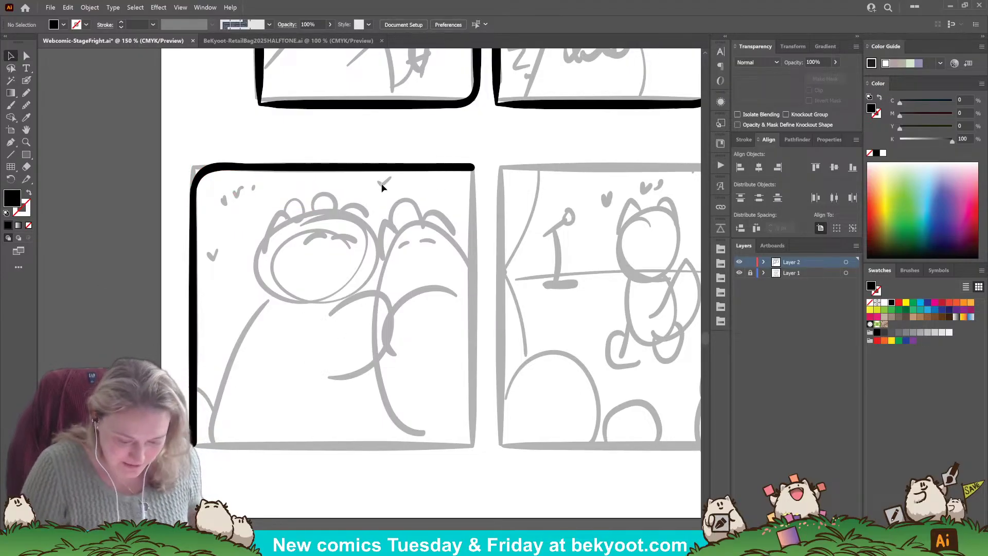
Group the left edge, corner and top edge, then duplicate the group, rotated 180 degrees, to close the frame.
left_click_drag(179, 157, 304, 250)
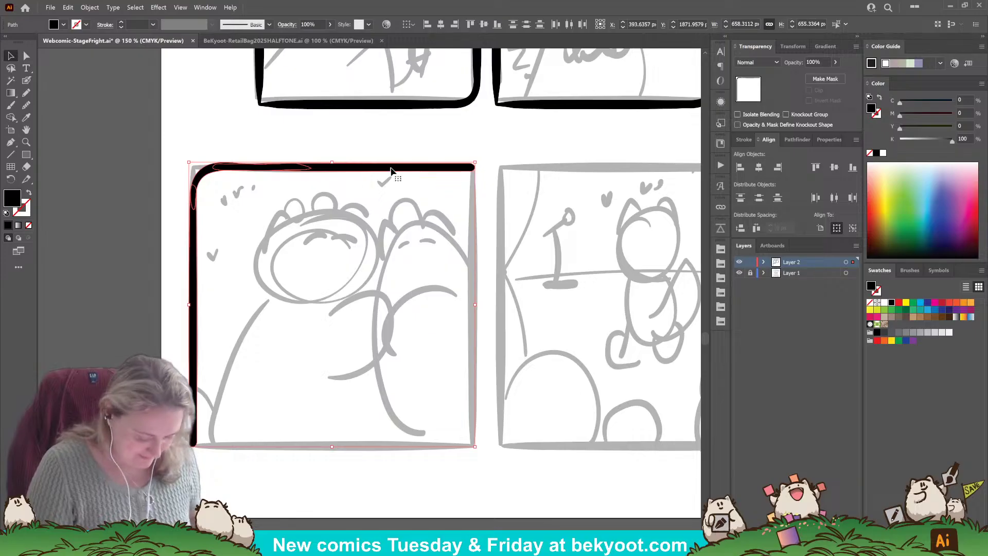
key("ctrl+g")
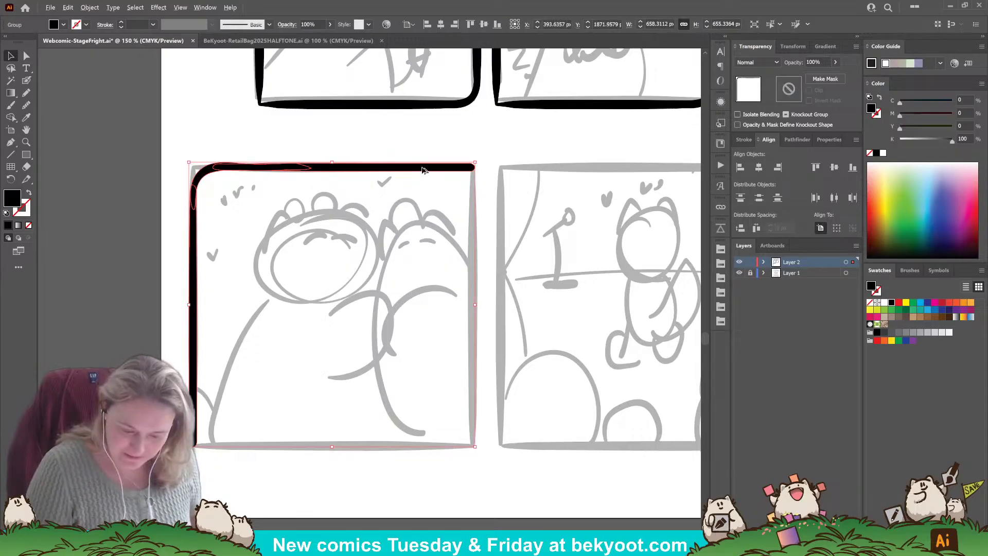
left_click_drag(422, 170, 440, 198)
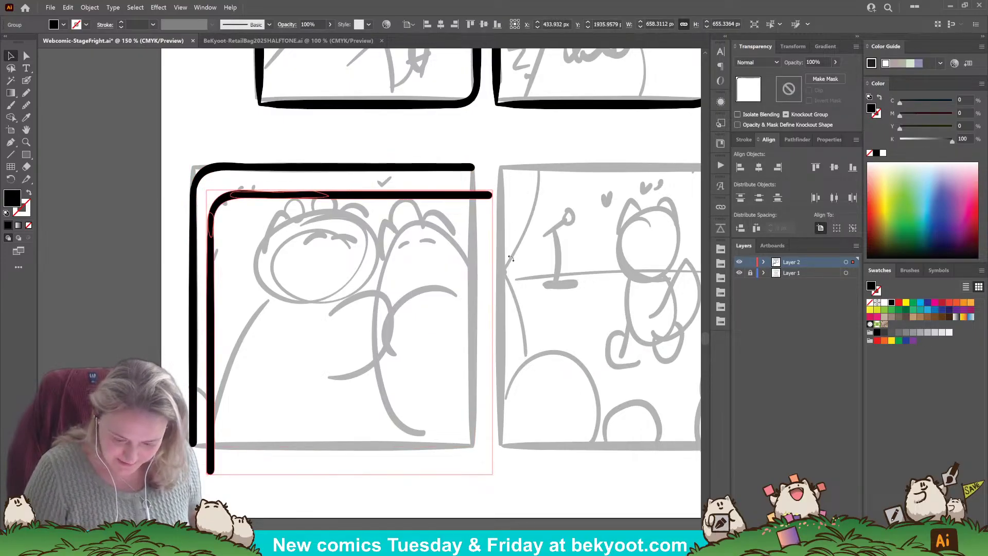
left_click_drag(511, 257, 187, 406)
left_click_drag(489, 204, 473, 182)
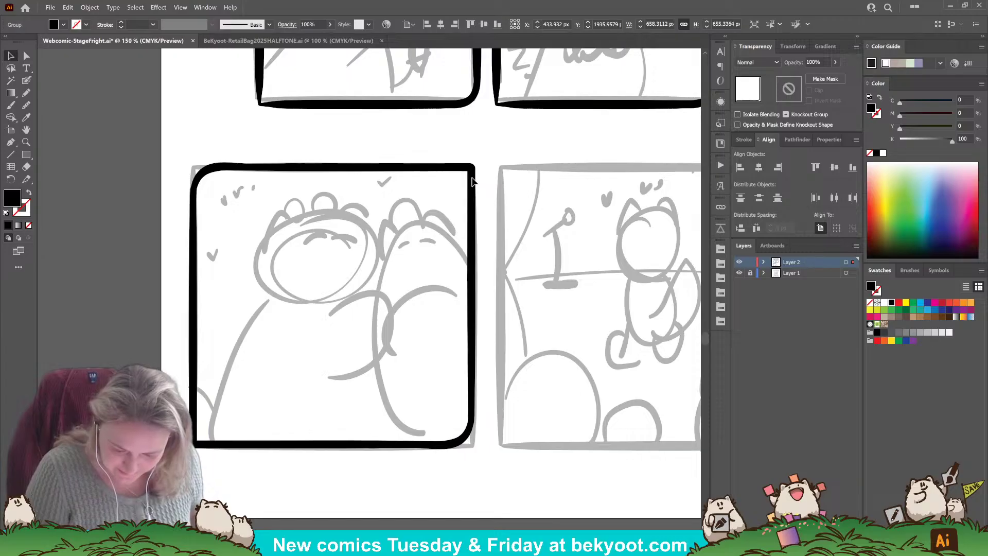
Group both halves of the frame and place a duplicate over the second third-row panel.
left_click(418, 170, "shift")
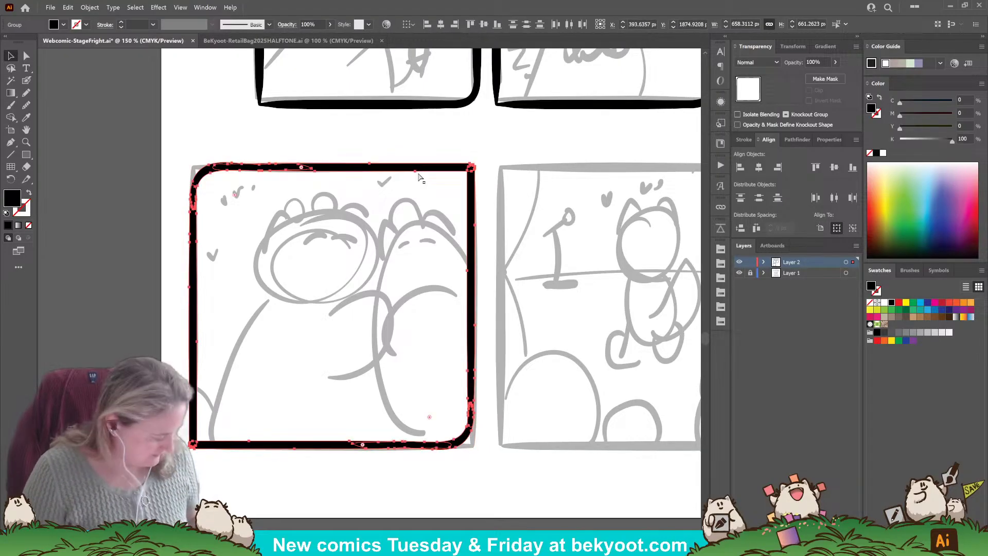
key("ctrl+g")
left_click_drag(336, 445, 645, 443)
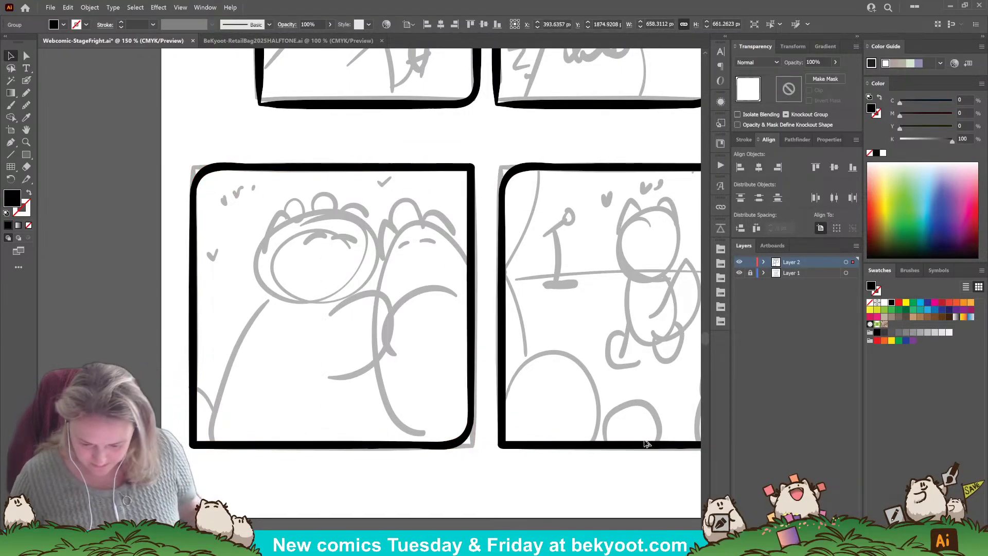
Group the two third-row frames and centre them horizontally on the artboard.
left_click(645, 444)
left_click(465, 445, "shift")
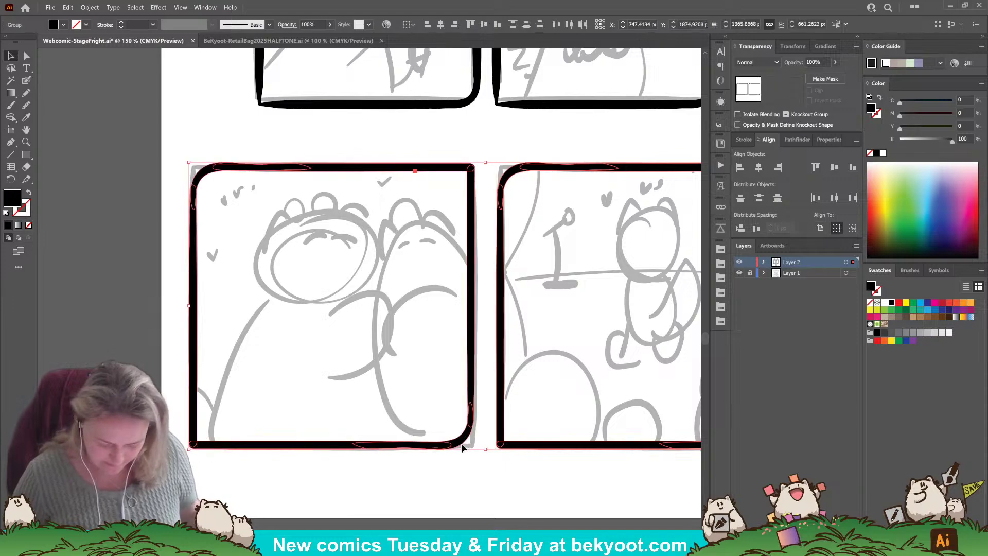
key("ctrl+g")
left_click_drag(485, 355, 486, 357)
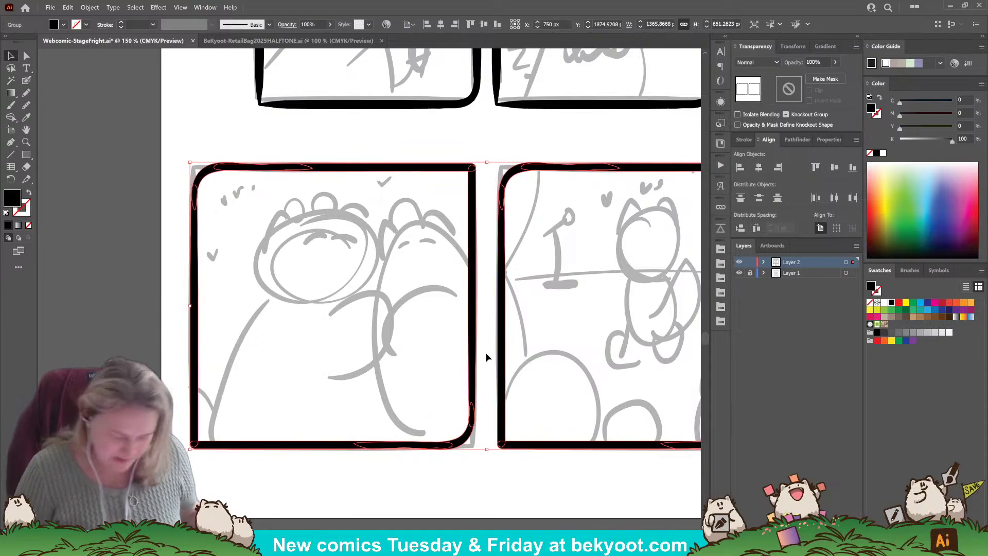
left_click(407, 465)
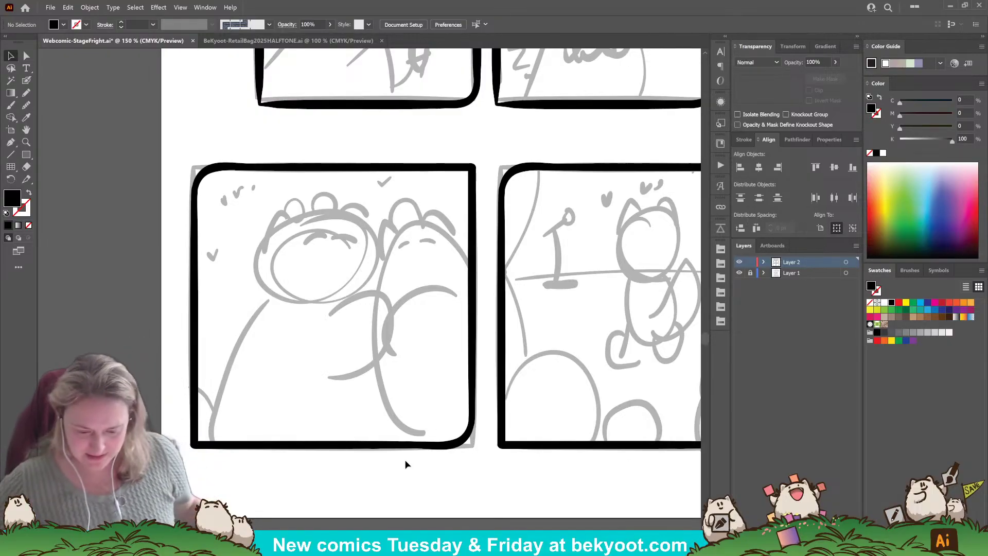
Add the title text "Stage Fright" just above the sketched title at the head of the page.
scroll(480, 422, "down", 5)
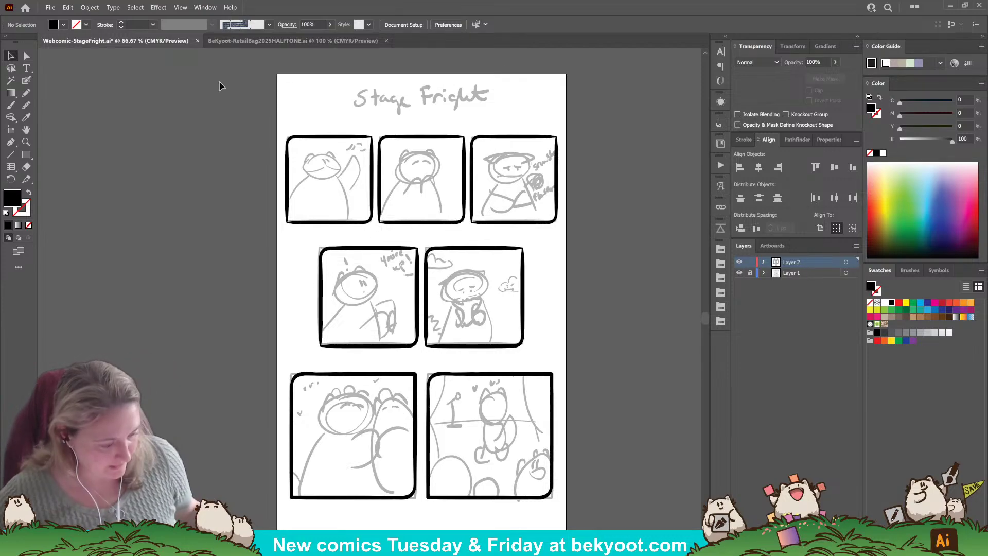
left_click(27, 69)
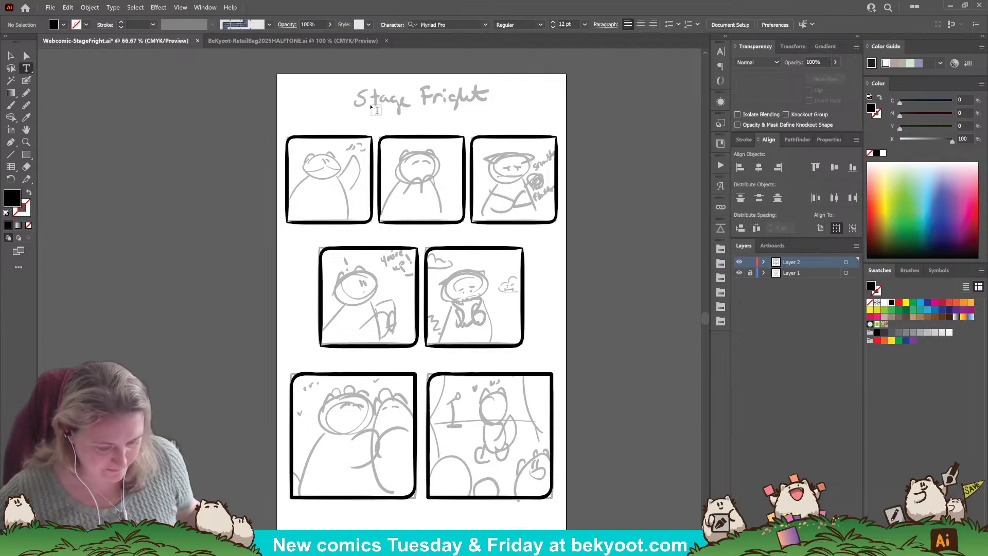
left_click(343, 84)
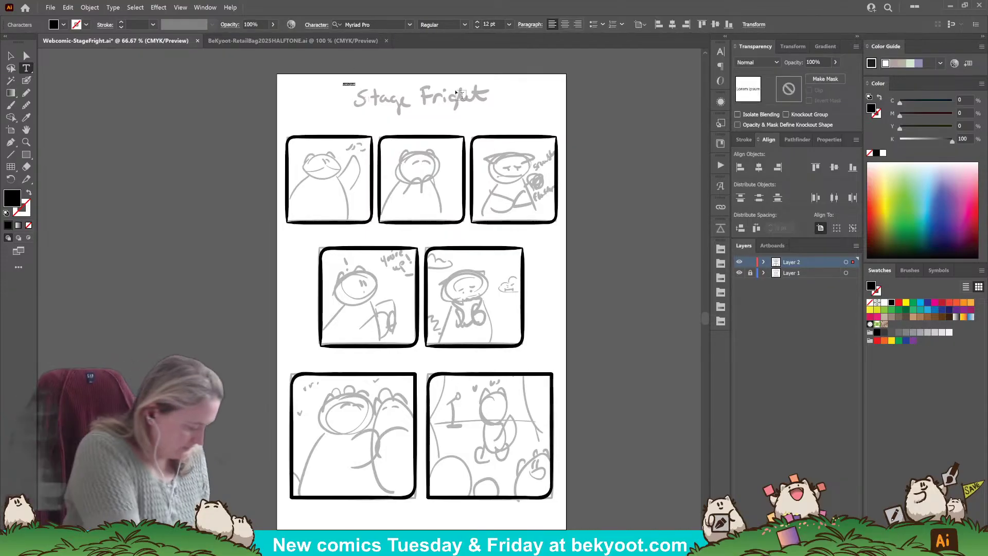
type("Stage Fright")
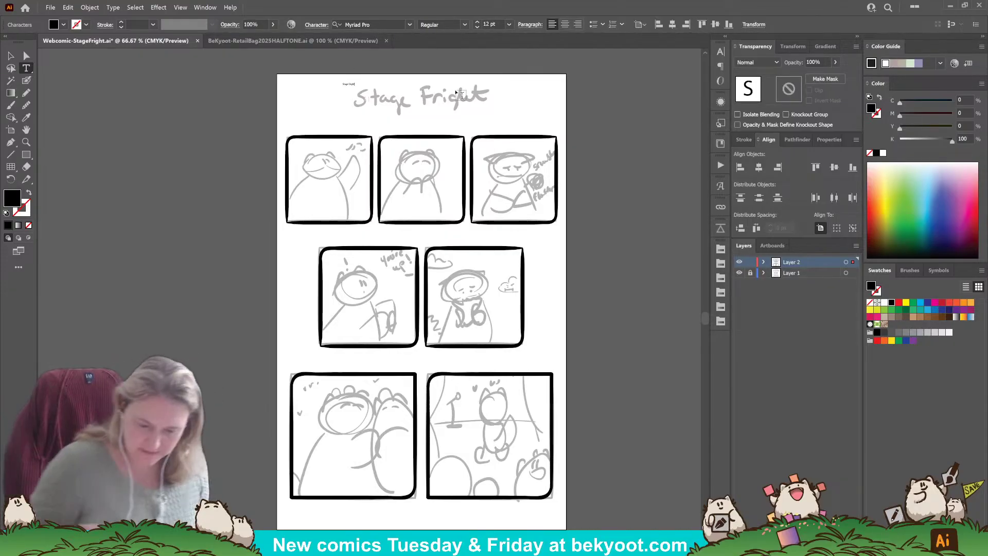
key("Escape")
Enlarge the "Stage Fright" title text to 32 pt.
key("ctrl+a")
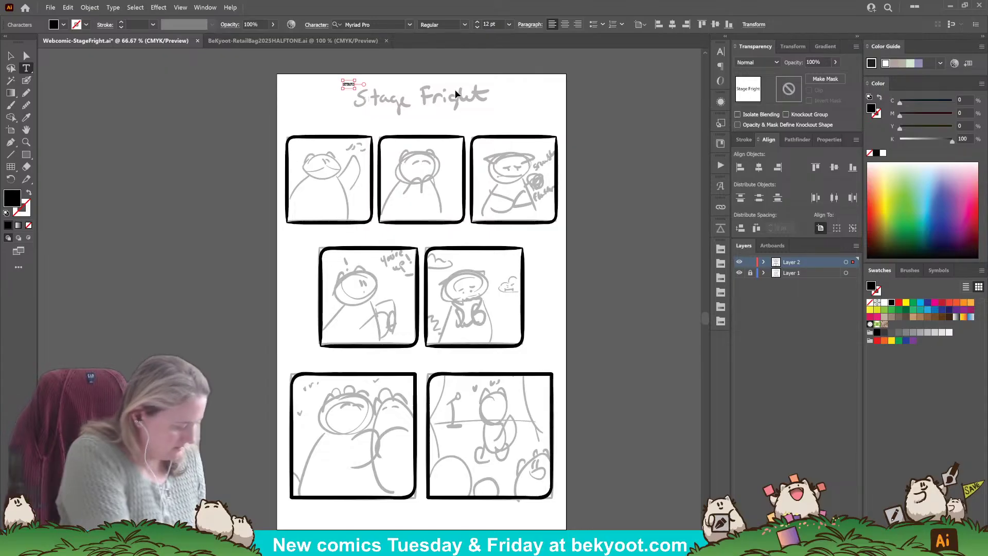
key("ctrl+shift+period")
key("ctrl+shift+period")
key("ctrl+shift+period")
key("ctrl+shift+period")
key("ctrl+shift+period")
key("ctrl+shift+period")
key("ctrl+shift+period")
key("ctrl+shift+period")
key("ctrl+shift+period")
key("ctrl+shift+period")
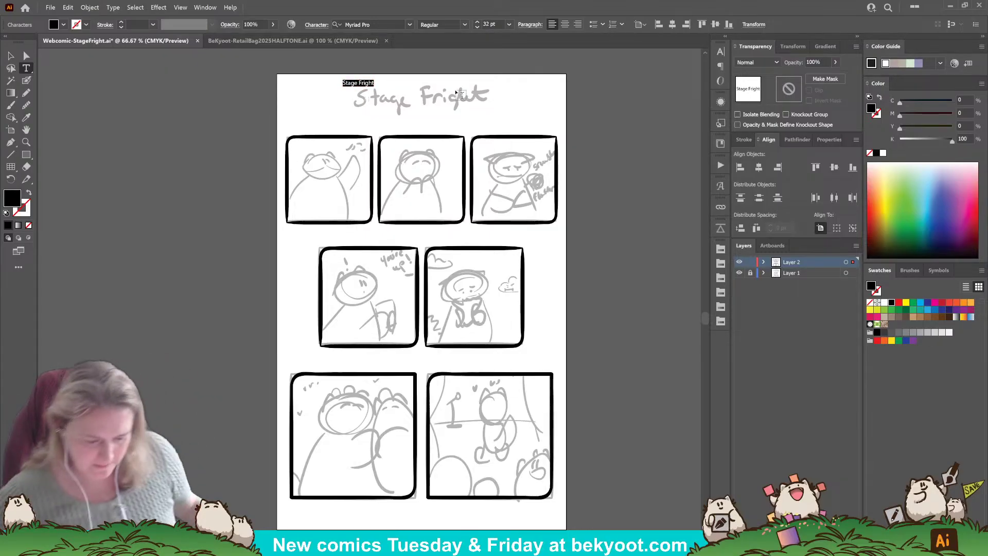
key("Escape")
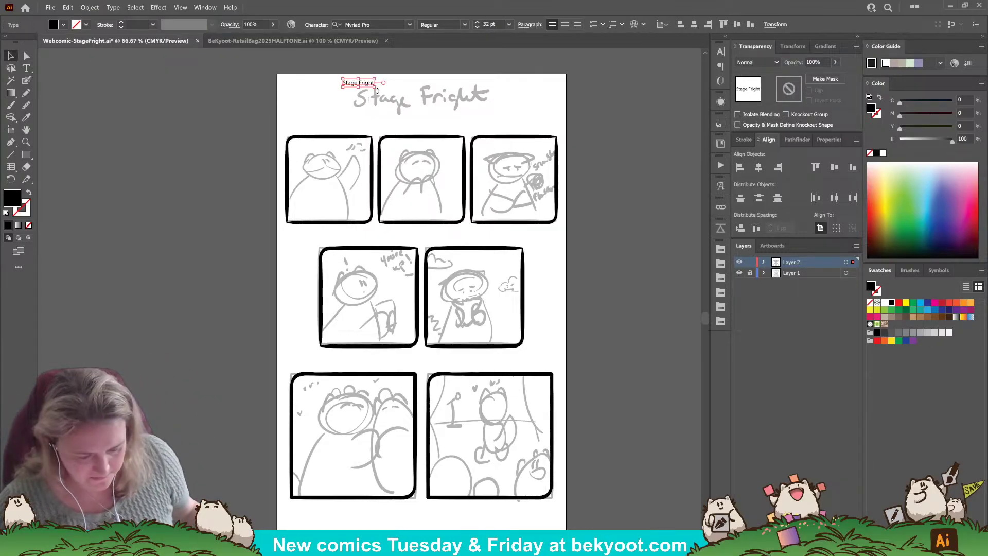
Set the "Stage Fright" title in KG Second Chances Solid and scale it to about 155 pt, centred at the head of the page.
left_click_drag(376, 87, 474, 102)
left_click(410, 25)
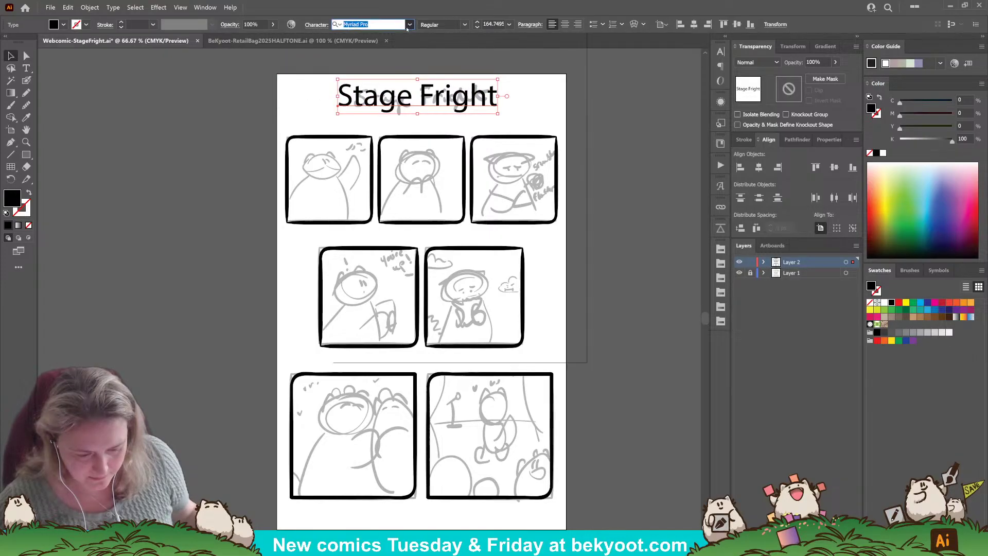
left_click(491, 120)
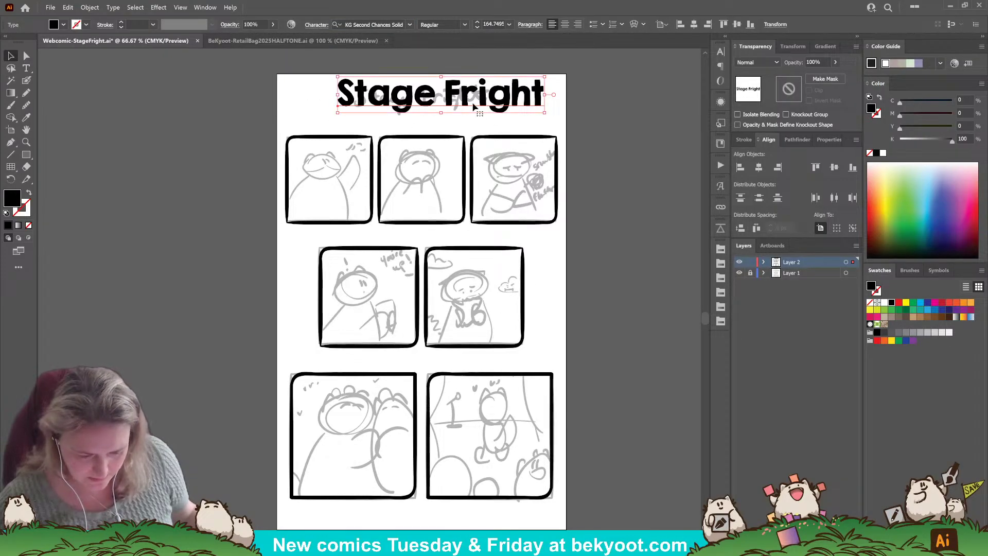
left_click_drag(532, 78, 503, 100)
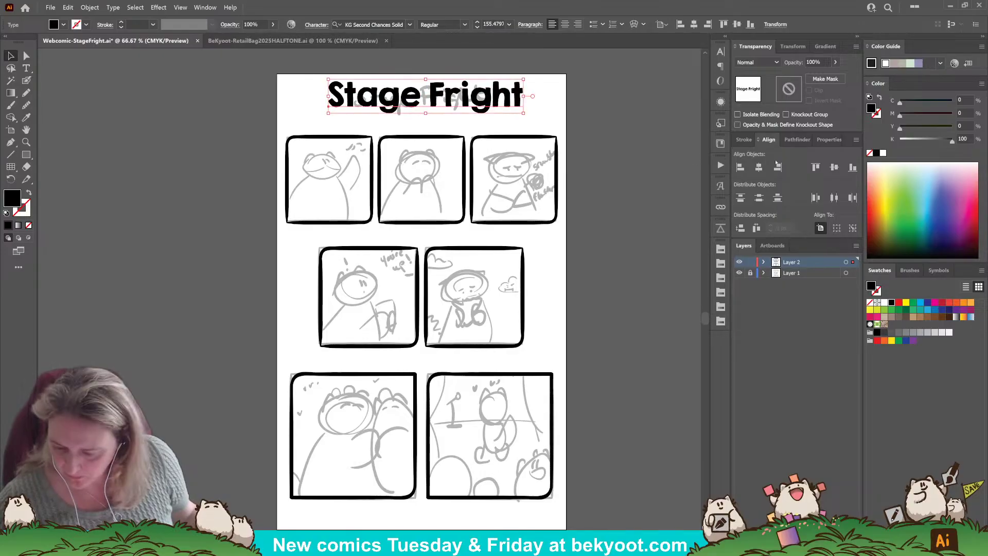
left_click(608, 133)
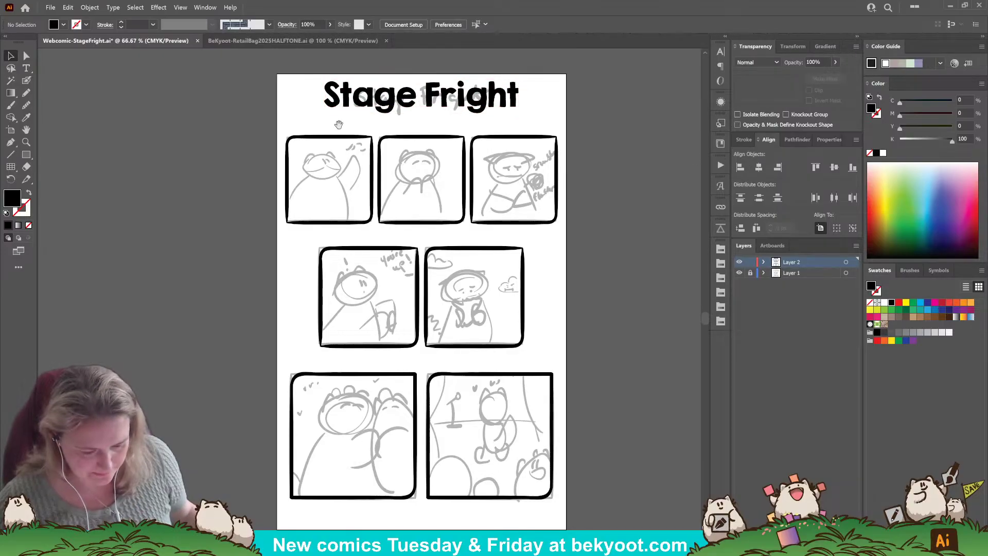
Add the caption "The wind was perfect," in the KG Turning Tables font just above the first panel.
scroll(262, 132, "up", 1)
left_click(24, 67)
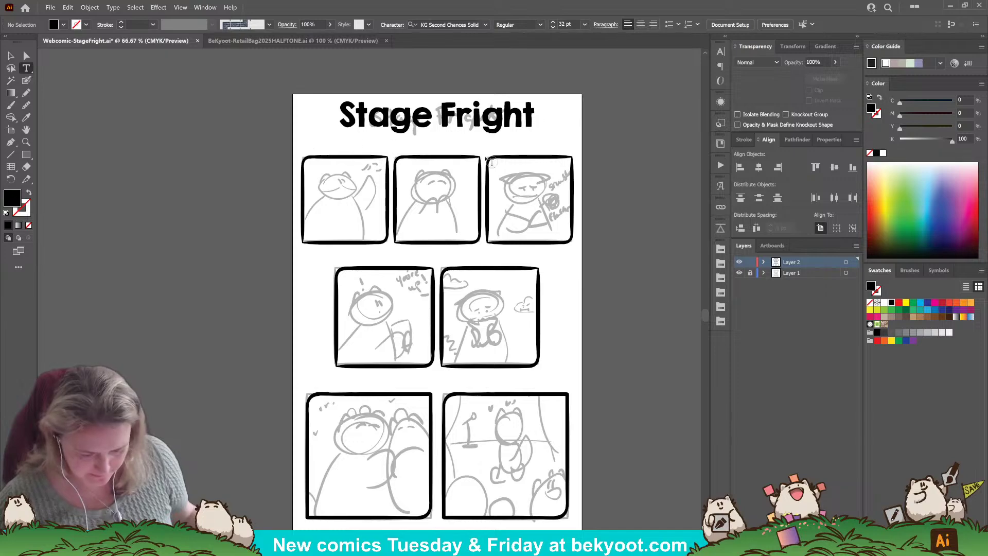
left_click(319, 138)
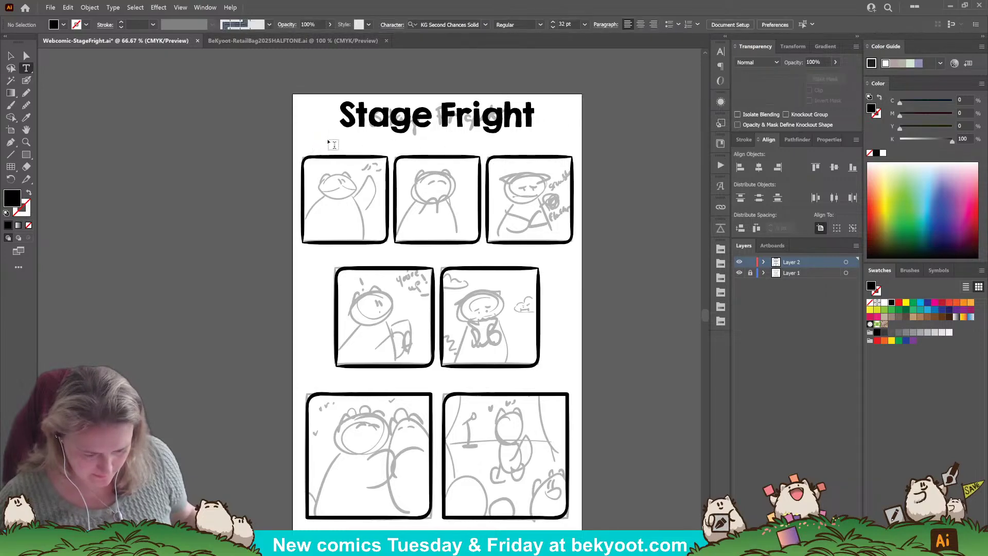
left_click(410, 24)
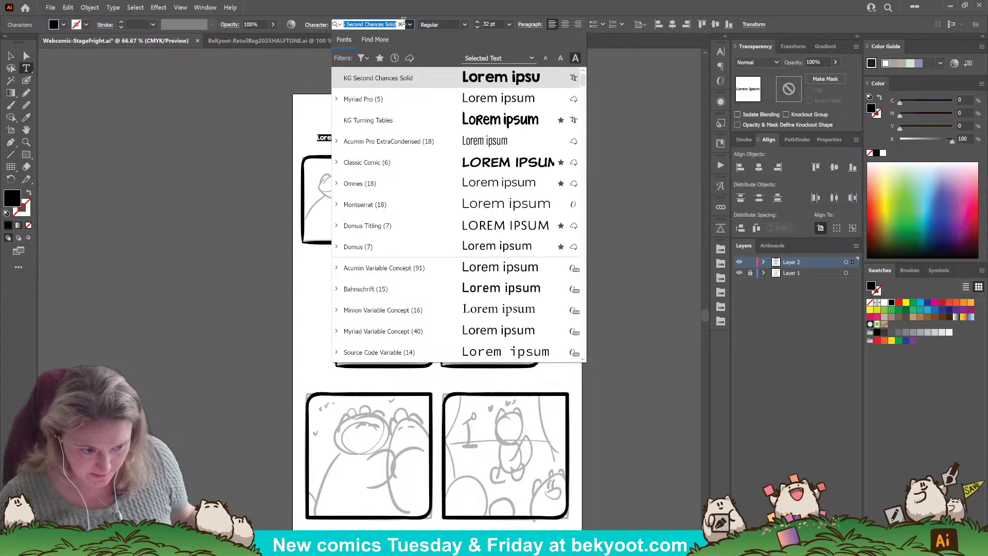
left_click(379, 120)
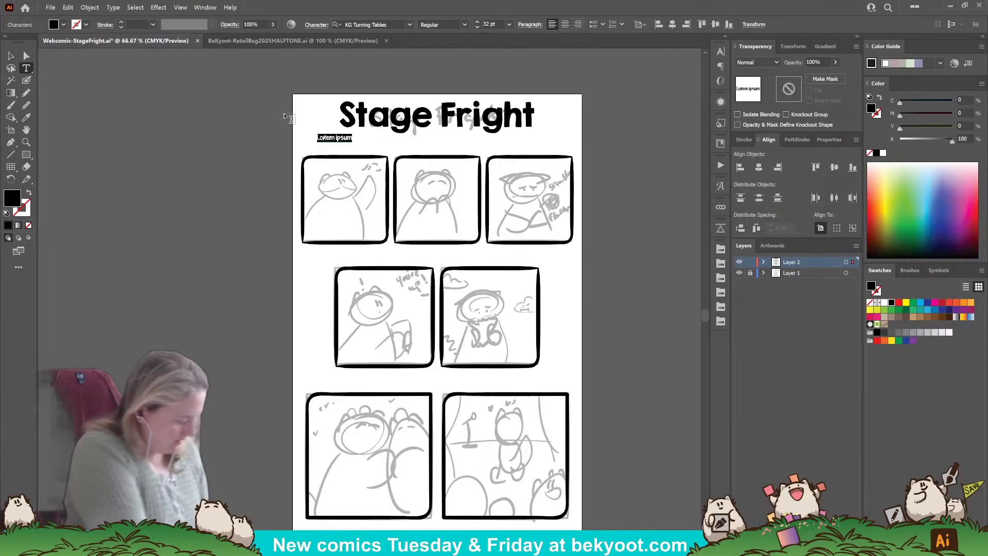
type("The")
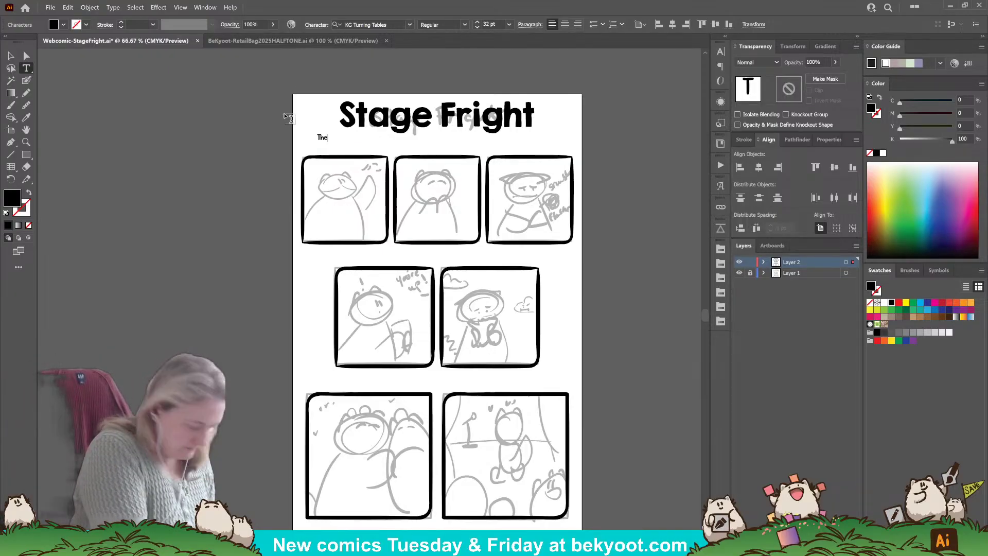
type(" wind was")
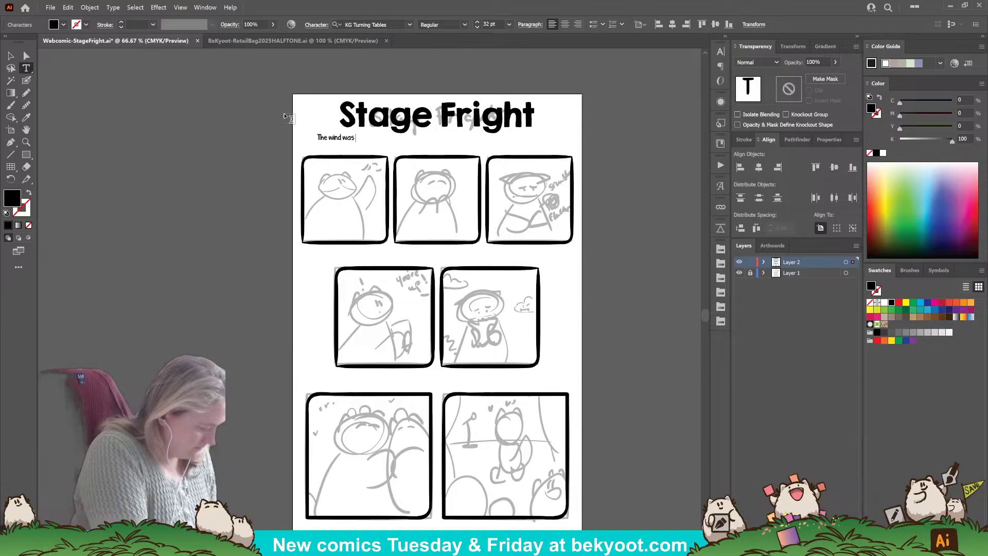
type(" perfect,")
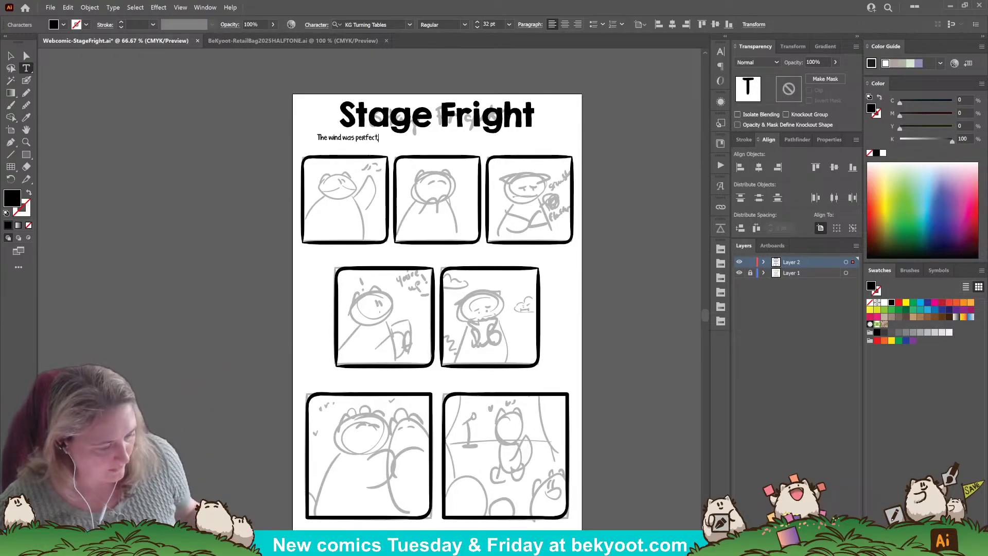
key("Escape")
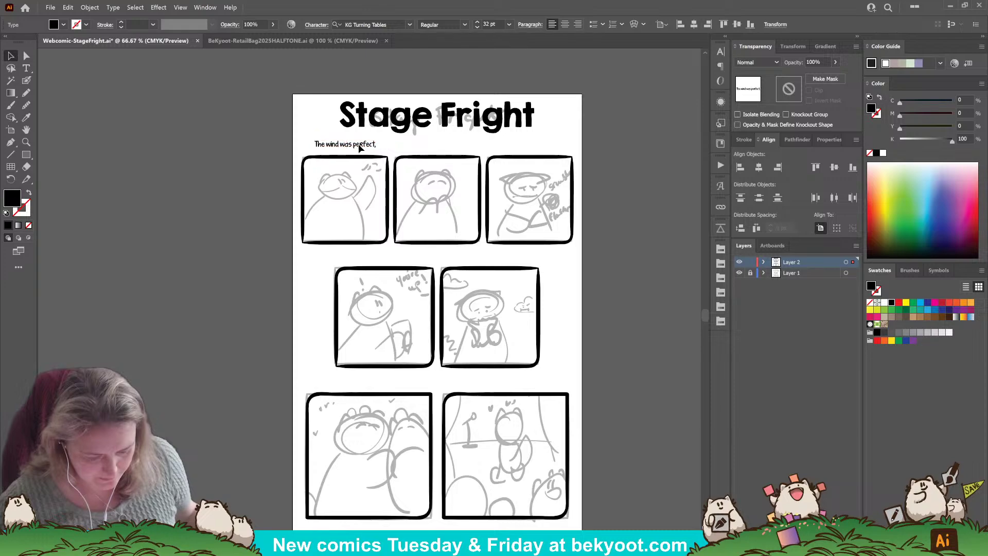
Enlarge the first caption to about 38 pt and place a copy above the second panel reading "the sun was shining,".
left_click_drag(362, 140, 440, 149)
left_click(26, 68)
left_click(400, 148)
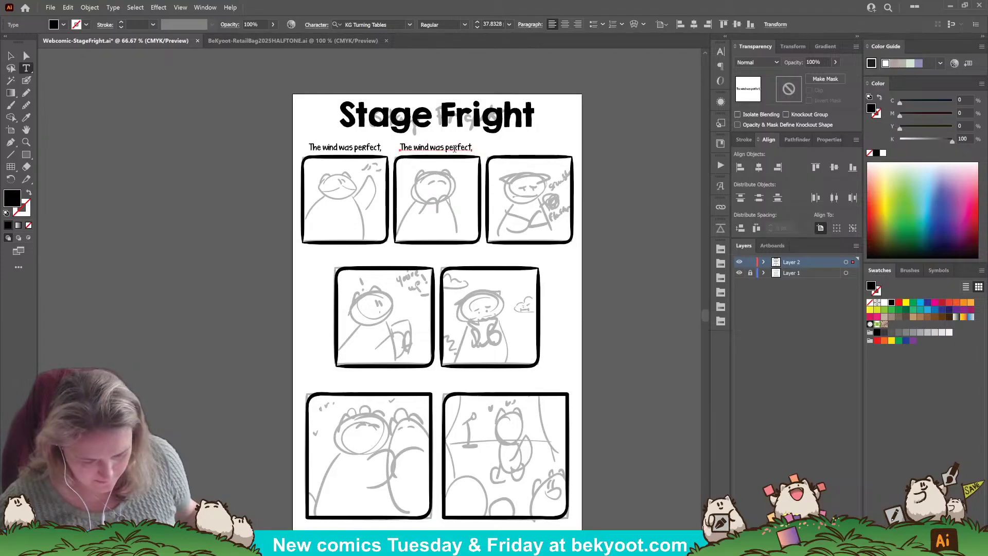
left_click_drag(401, 147, 473, 149)
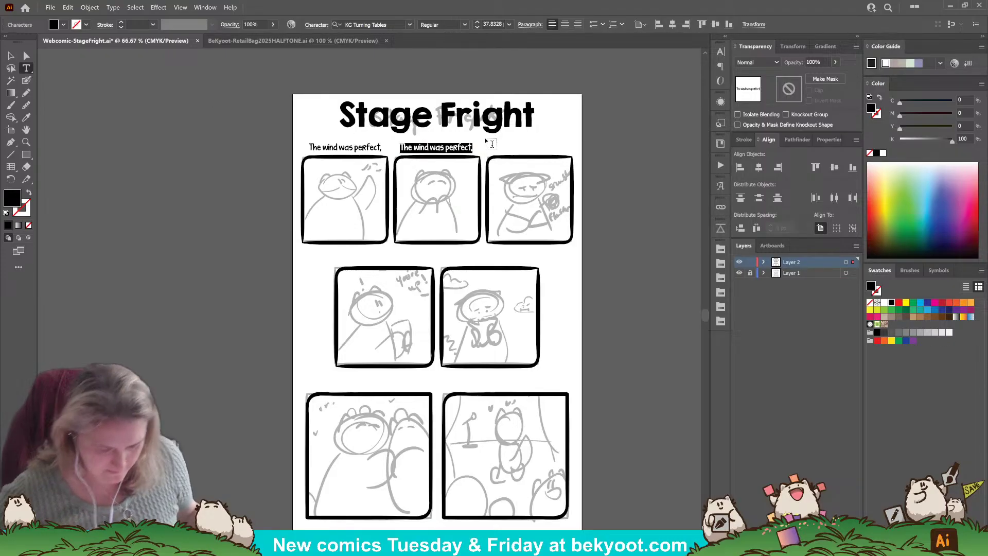
type("the sun was")
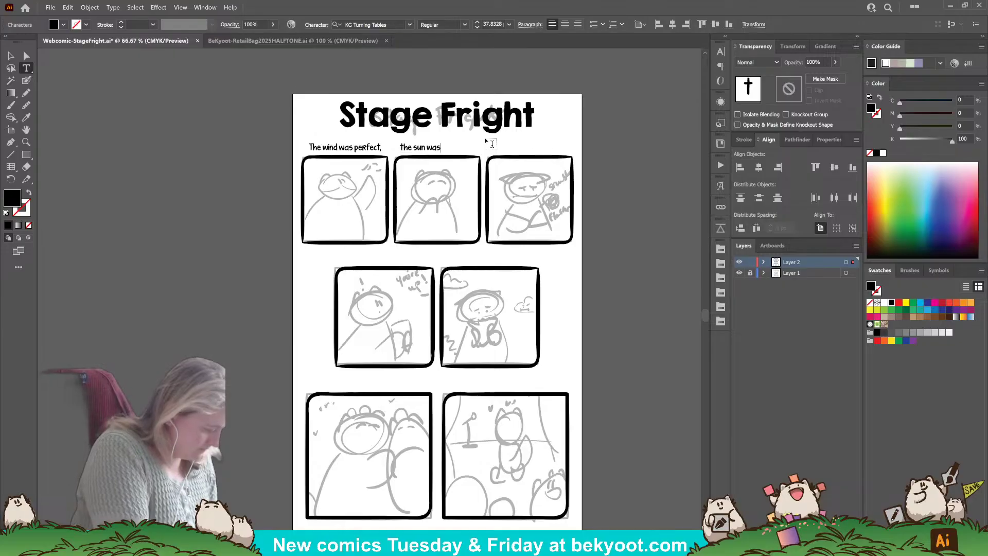
type(" shining,")
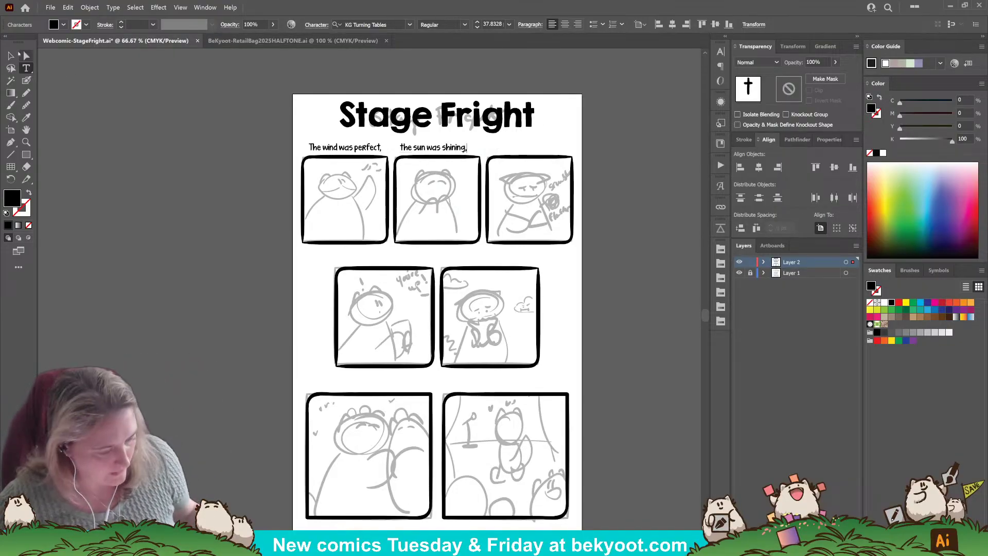
key("Escape")
Duplicate the second caption above the third panel and change its text to "but her stomach was all aflutter!".
left_click_drag(453, 149, 543, 149)
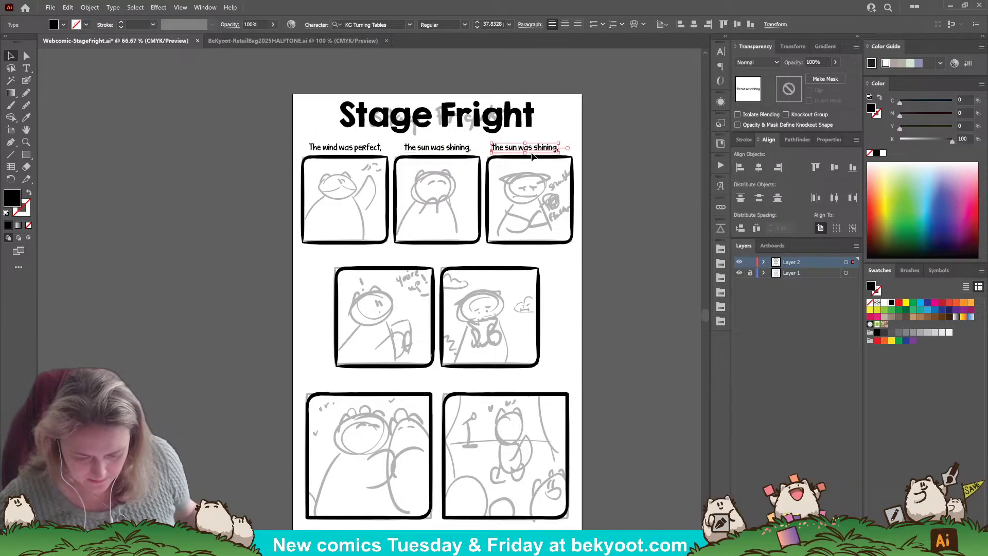
key("t")
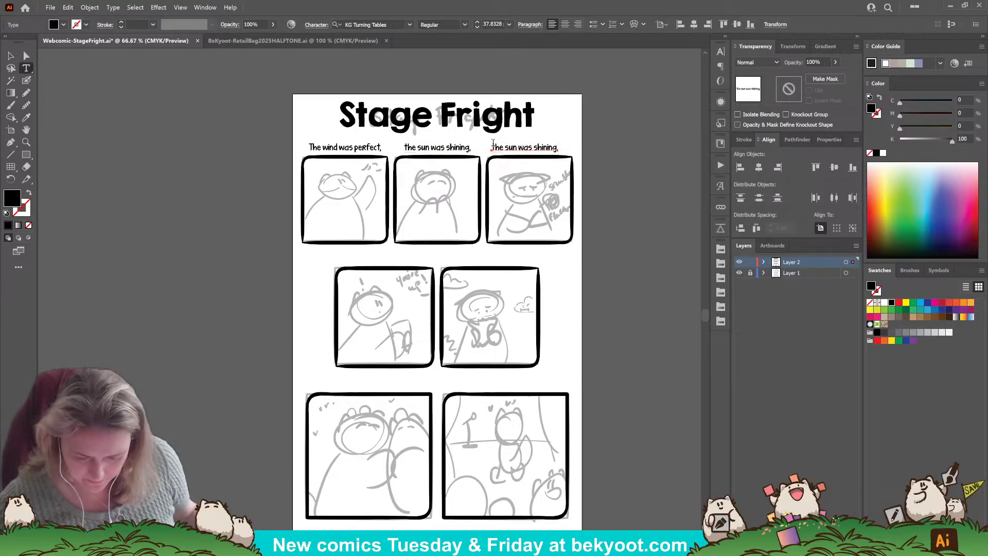
left_click_drag(492, 147, 634, 151)
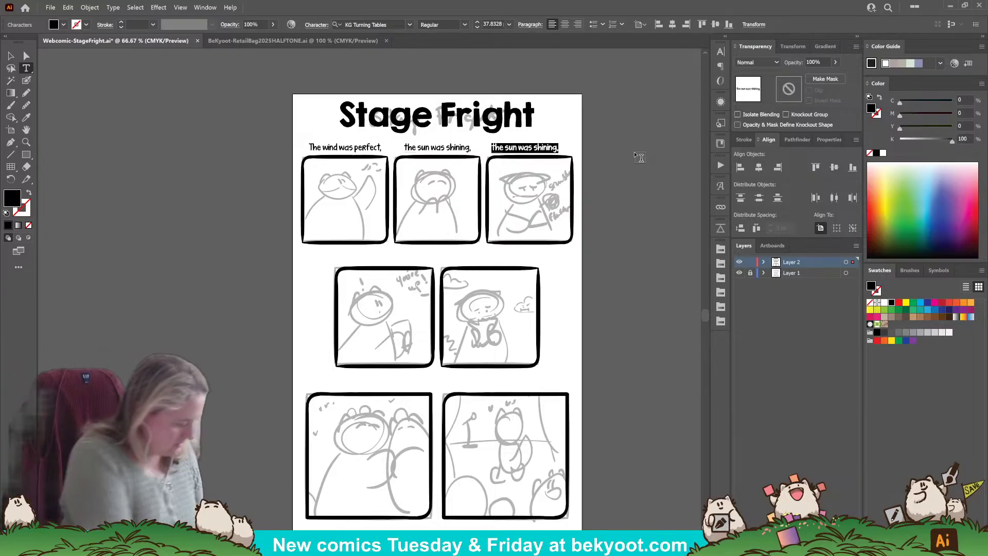
type("but her")
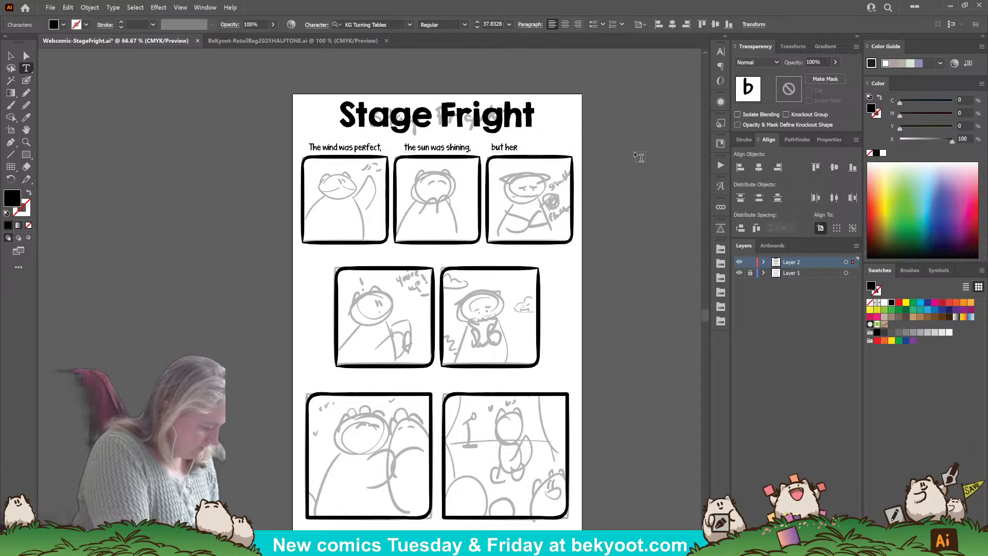
type(" stomach")
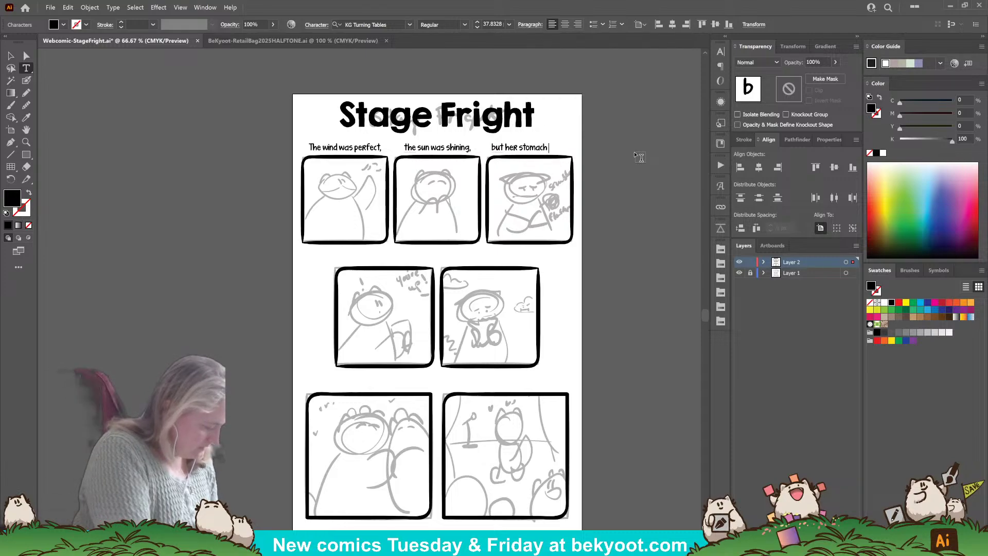
type(" was all aflutter")
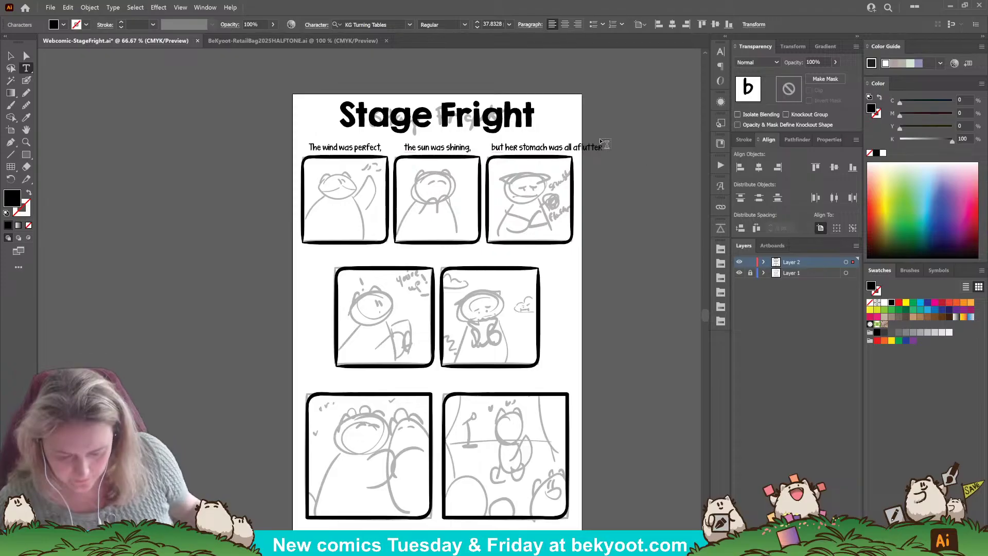
type("!")
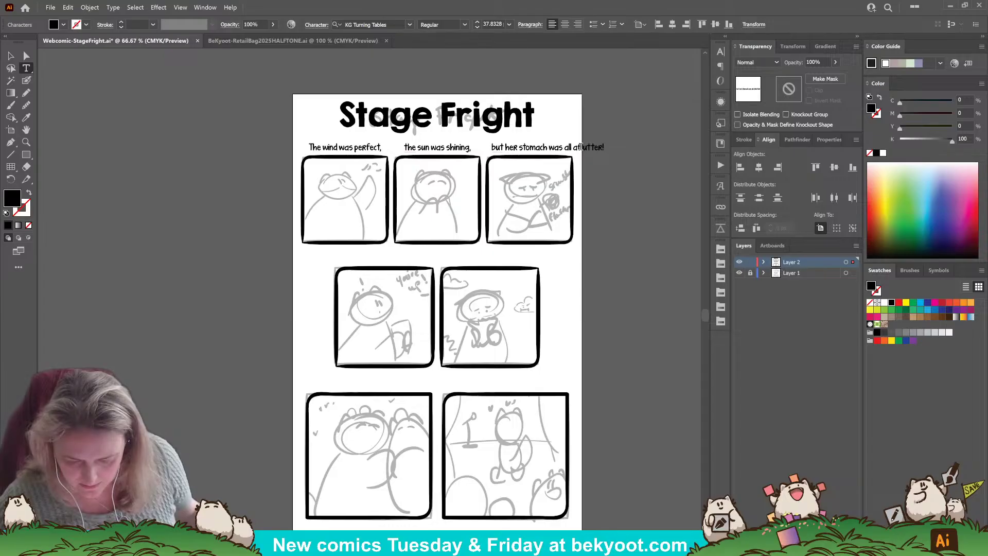
Break the third caption into two lines before "was all aflutter!" and centre-align it just above its panel.
key("ctrl+Left")
key("ctrl+Left")
key("ctrl+Left")
key("Return")
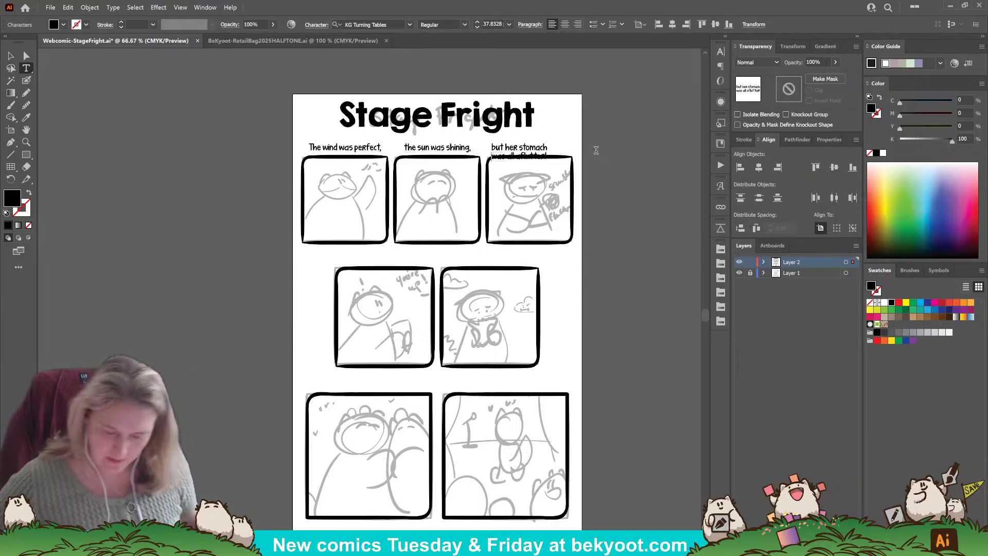
key("Escape")
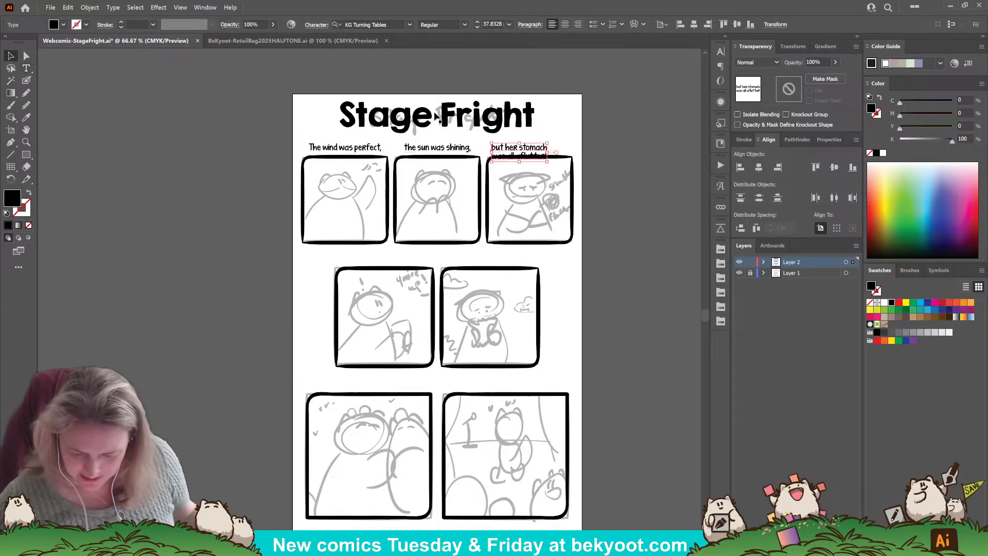
mouse_move(546, 151)
left_mouse_down()
mouse_move(556, 143)
mouse_move(534, 150)
left_mouse_up()
left_click(565, 25)
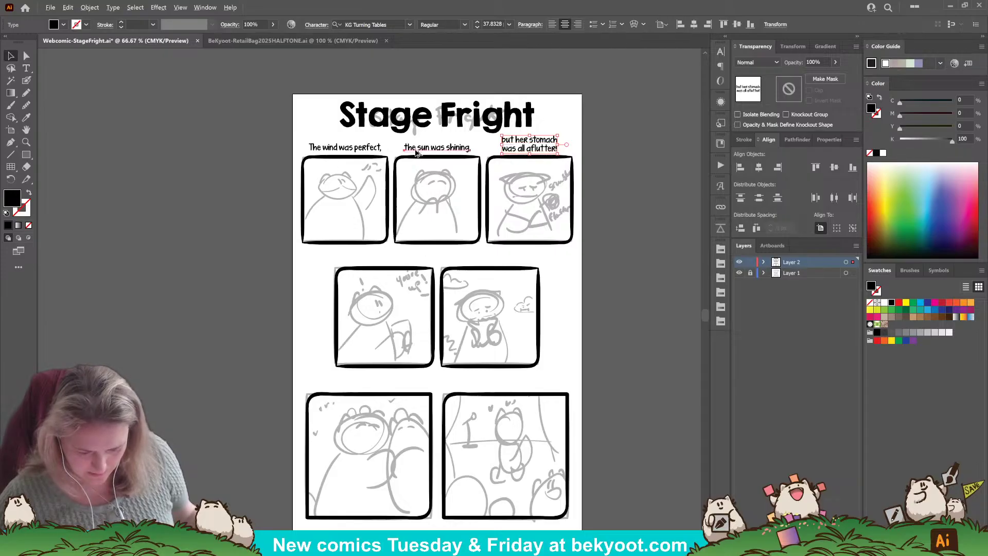
Copy the "the sun was shining," caption above the first second-row panel and reword it as two lines, "Her turn was here," and "the way was clear...".
left_click_drag(416, 152, 361, 258)
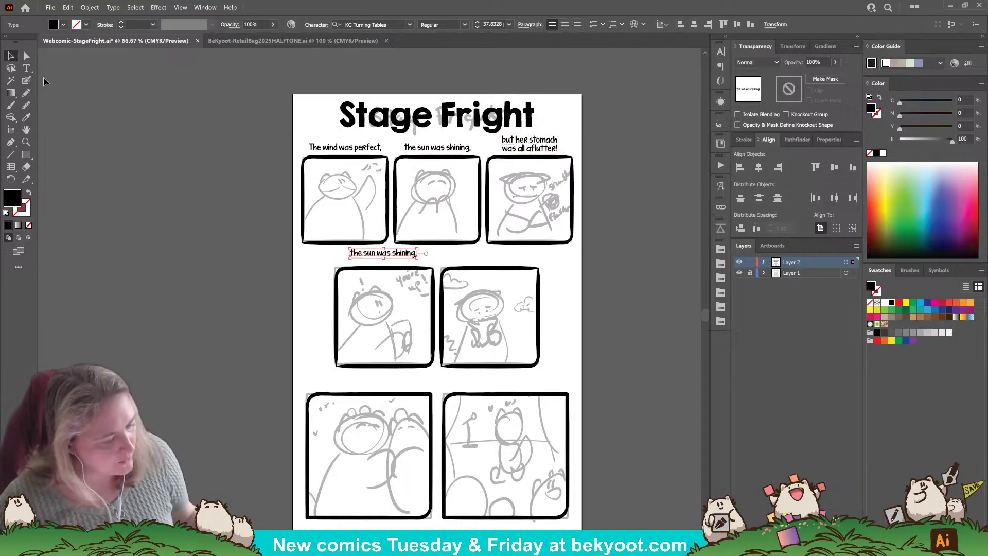
left_click(26, 68)
left_click(350, 252)
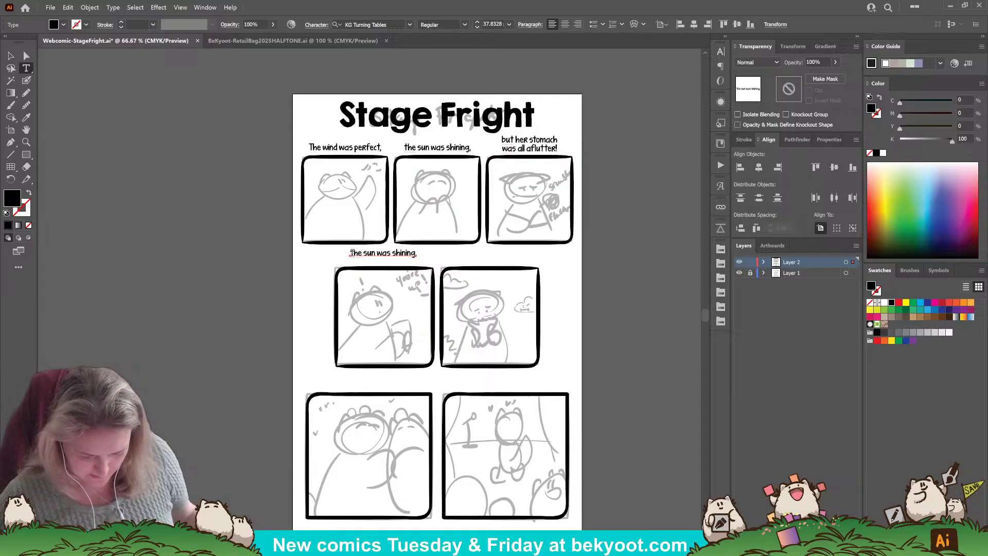
left_click_drag(349, 253, 417, 254)
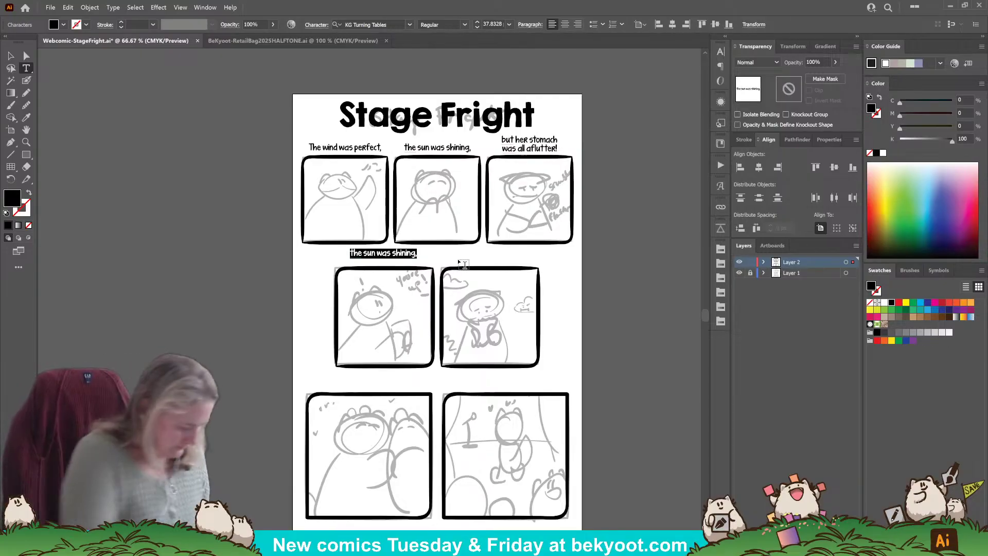
type("Her")
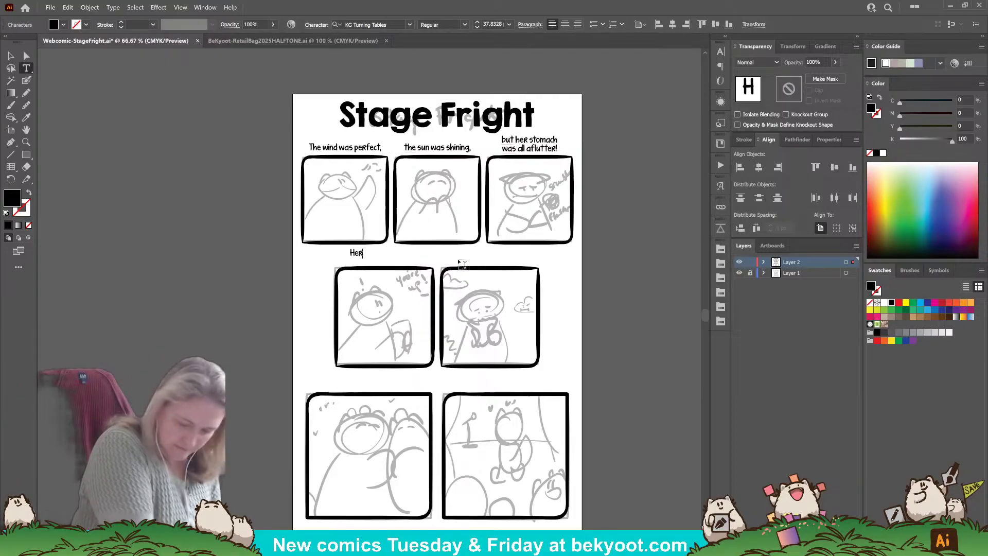
type(" turn was here,")
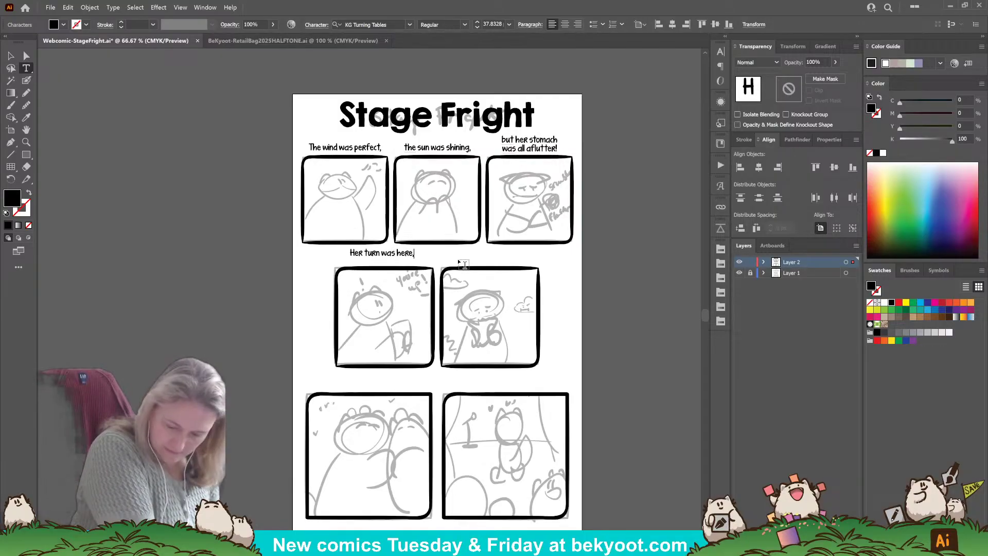
key("BackSpace")
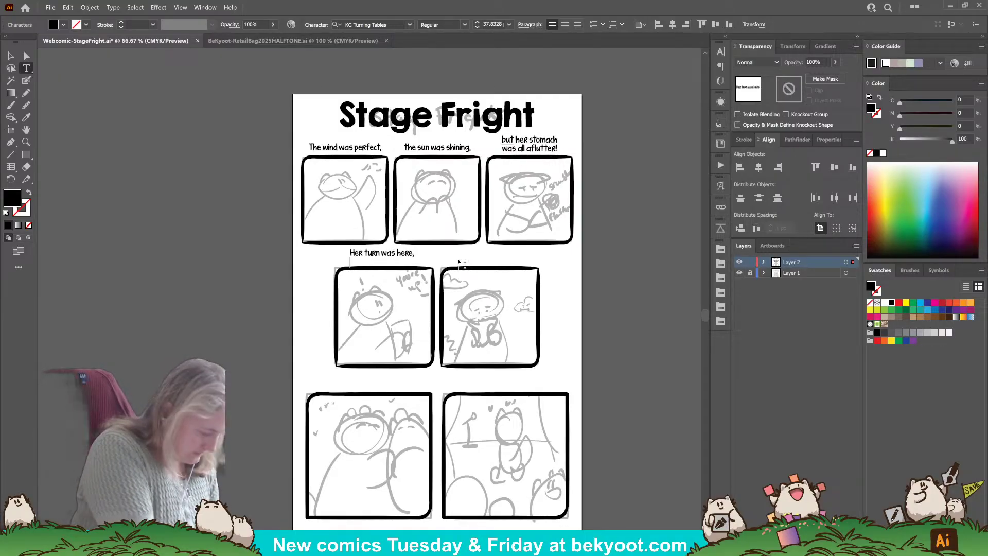
key("Return")
type("the way was c")
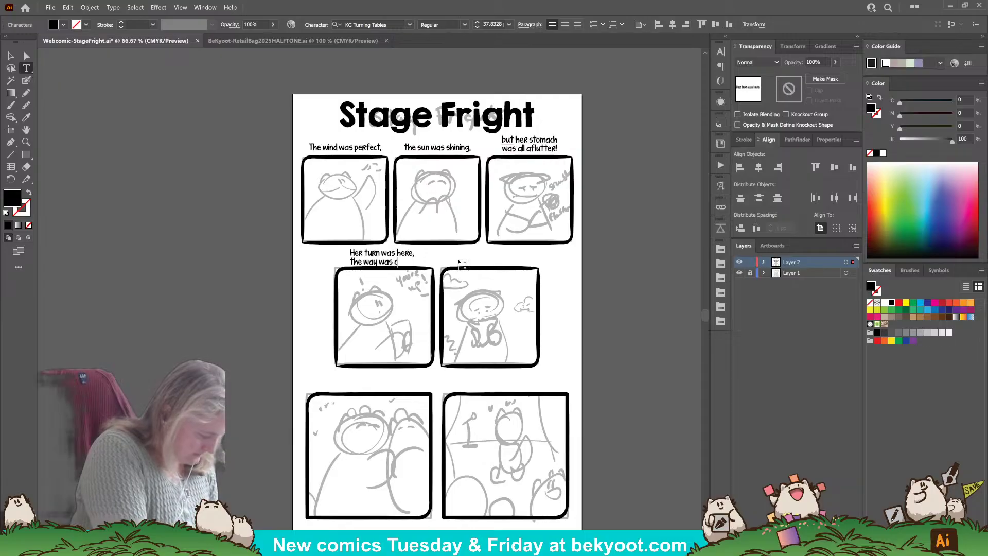
type("lear...")
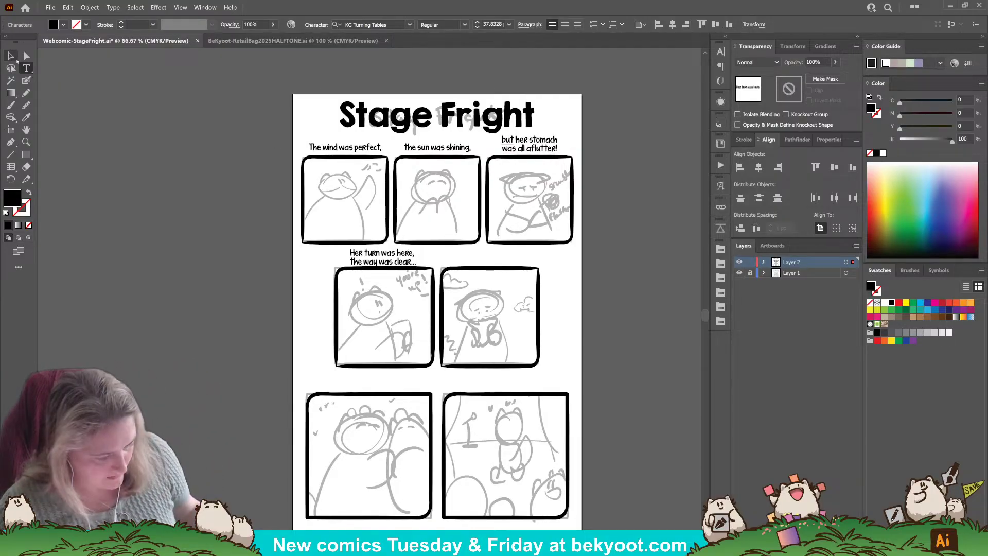
key("Escape")
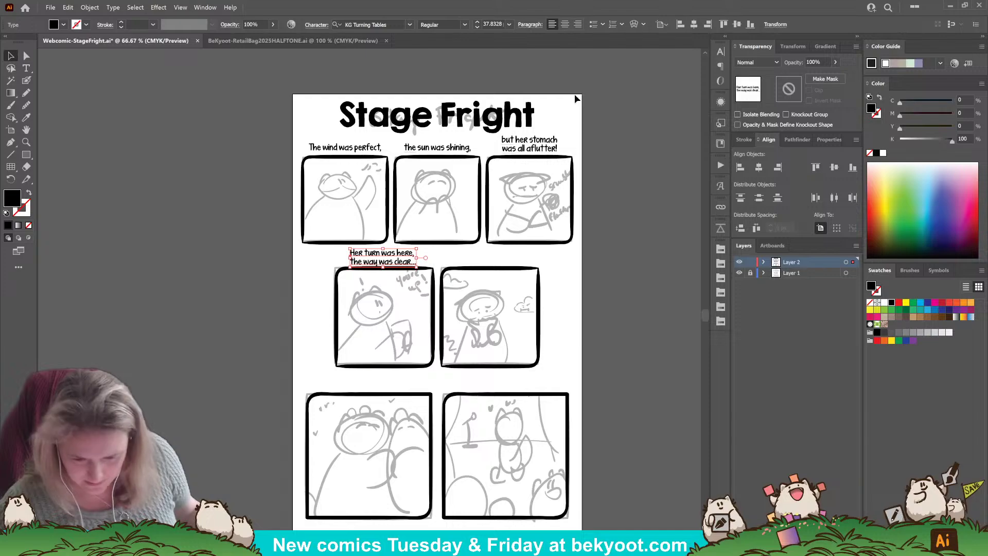
Centre-align the "Her turn was here, the way was clear..." caption and place a copy above the second panel of that row.
left_click(565, 24)
left_click_drag(394, 260, 491, 261)
Reword the copied caption as two lines, "but her fears had melted" and "her resolve like butter!", and centre it above its panel.
left_click(27, 68)
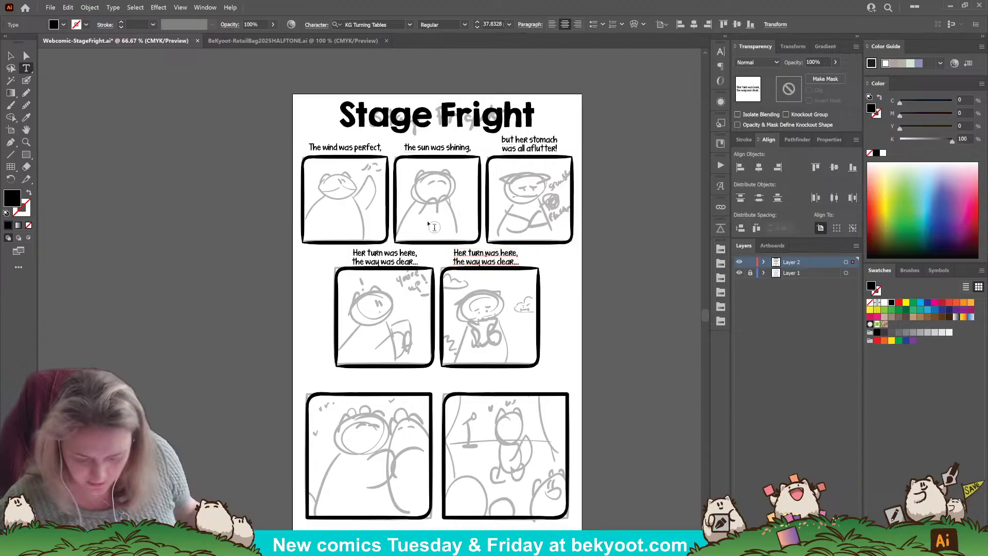
left_click_drag(454, 253, 557, 265)
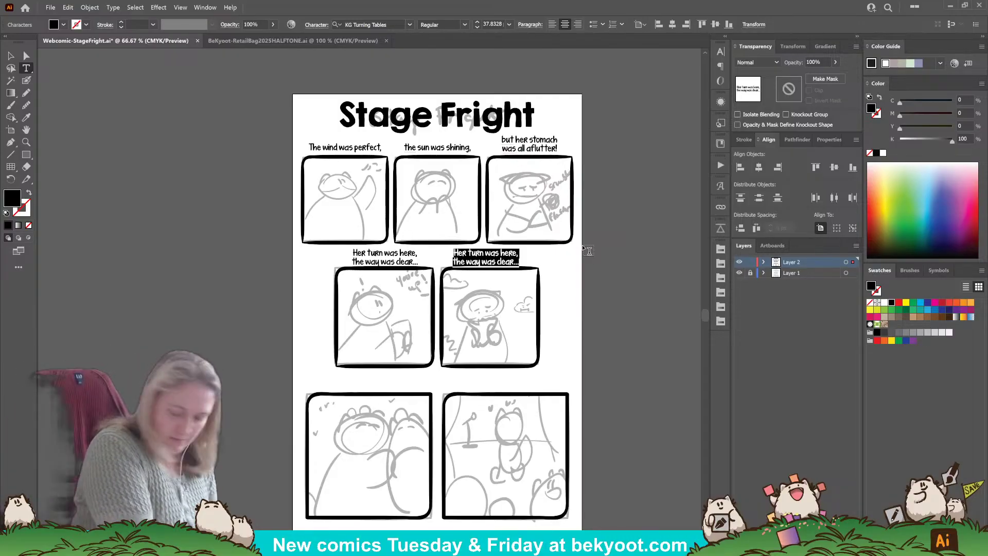
type("but her f")
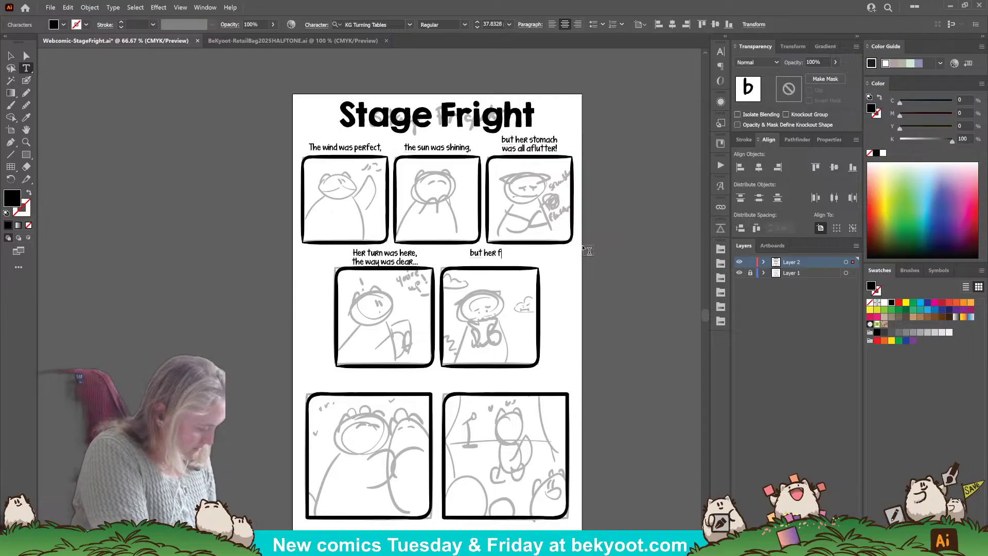
type("ears ha")
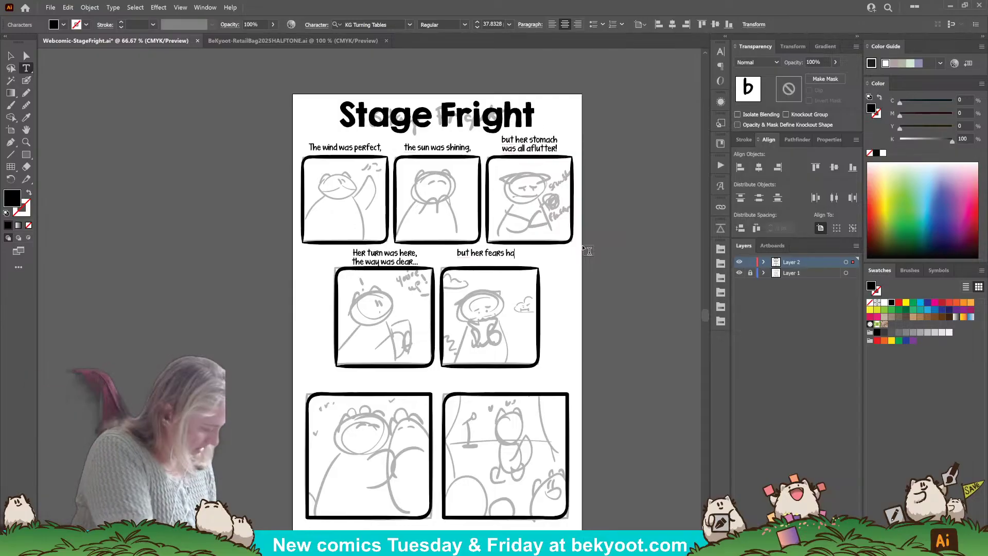
type("d melted")
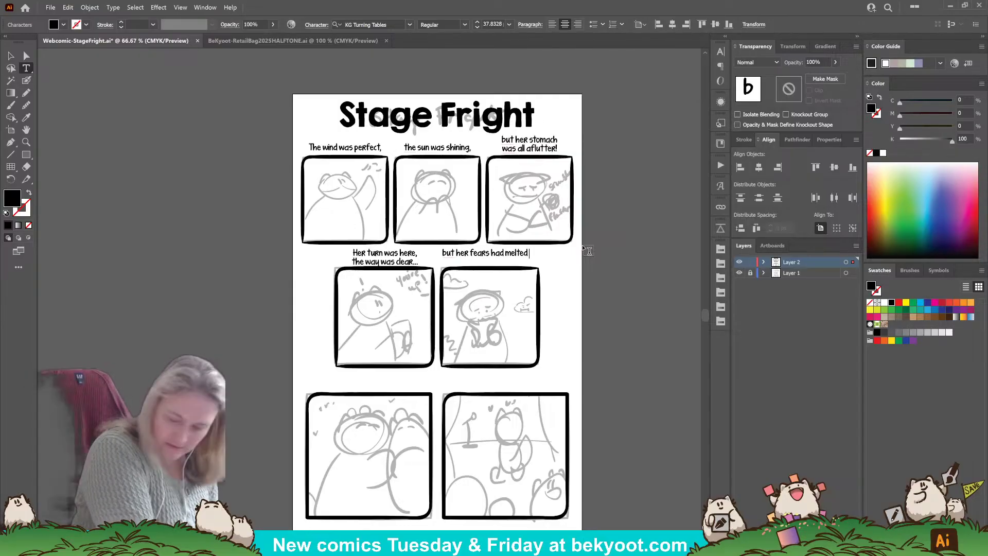
key("Return")
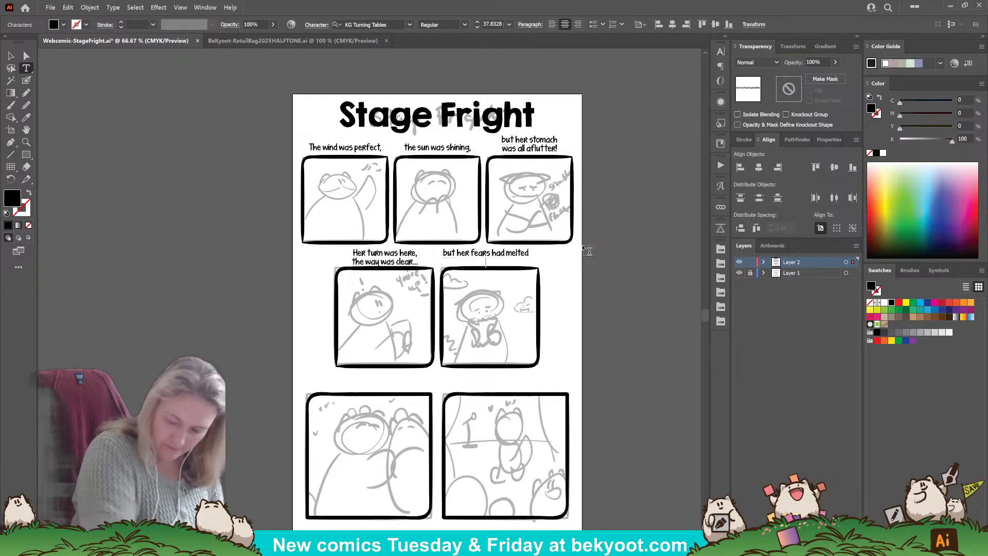
type("her reso")
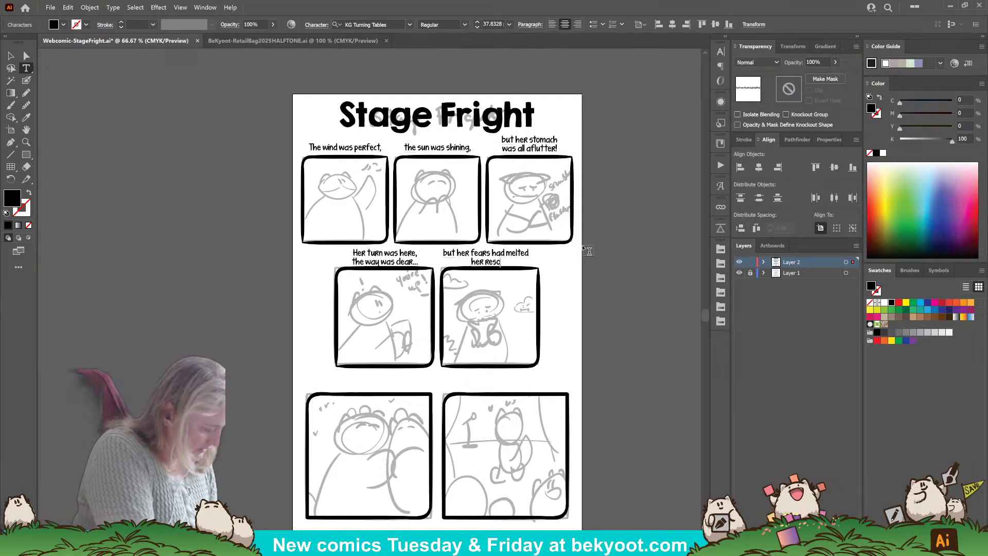
type("lve like butter!")
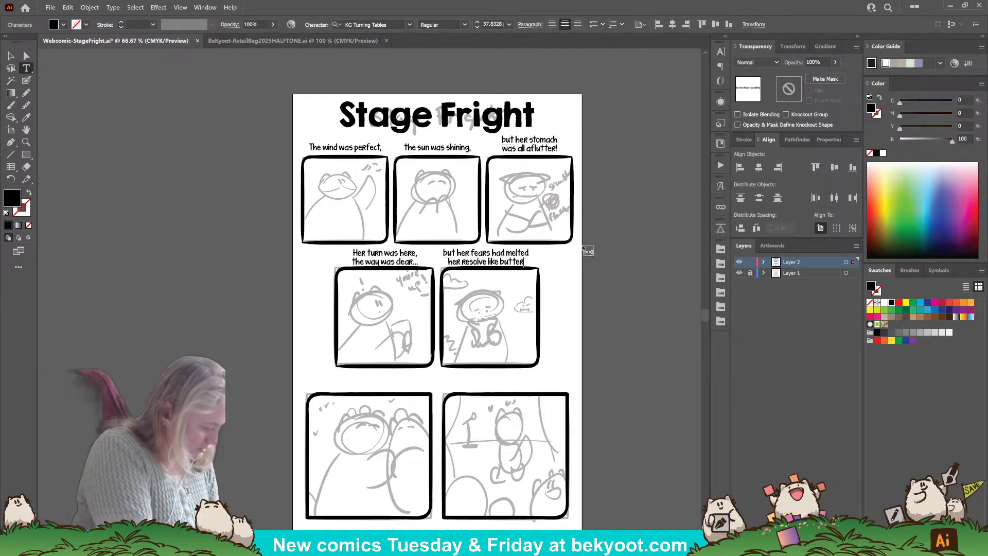
left_click(12, 55)
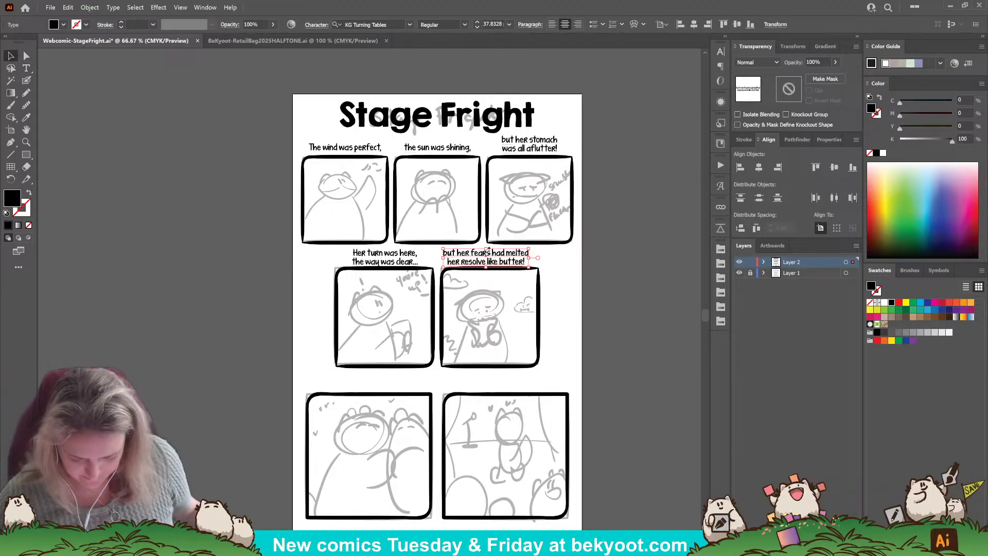
left_click_drag(498, 256, 504, 255)
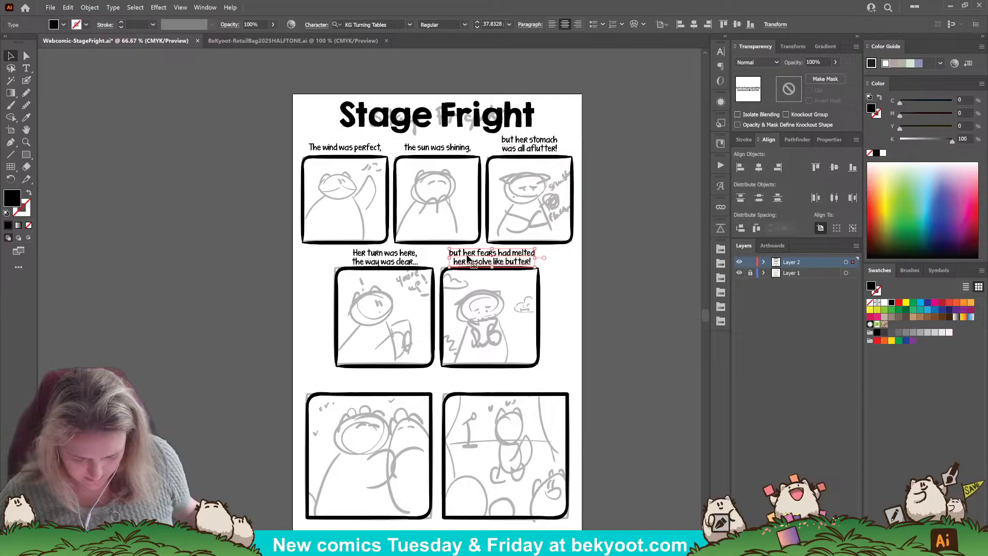
Shorten the first line of the second-row, second-panel caption to "but fear had melted".
key("t")
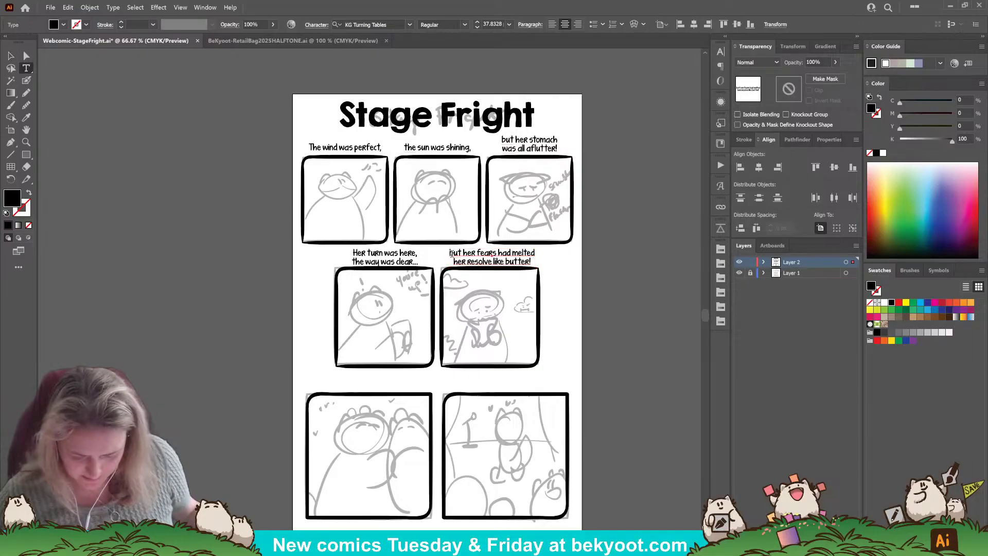
left_click(464, 252)
key("Delete")
key("Delete")
key("Delete")
key("Delete")
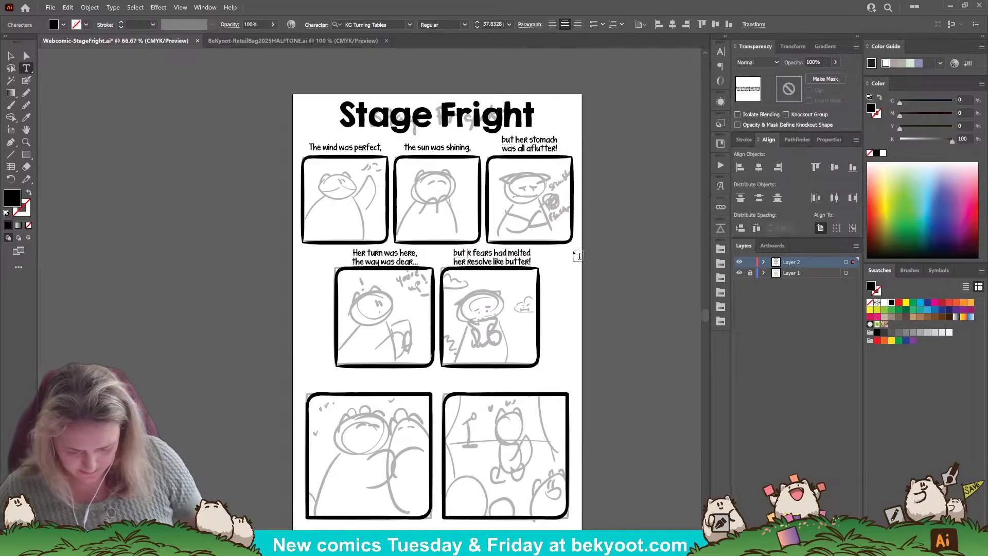
key("Delete")
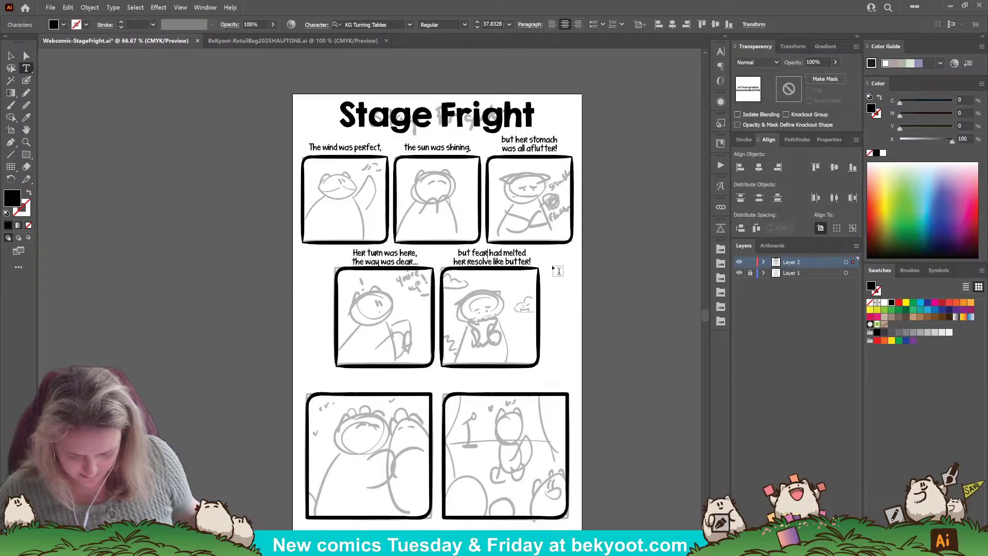
left_click(11, 55)
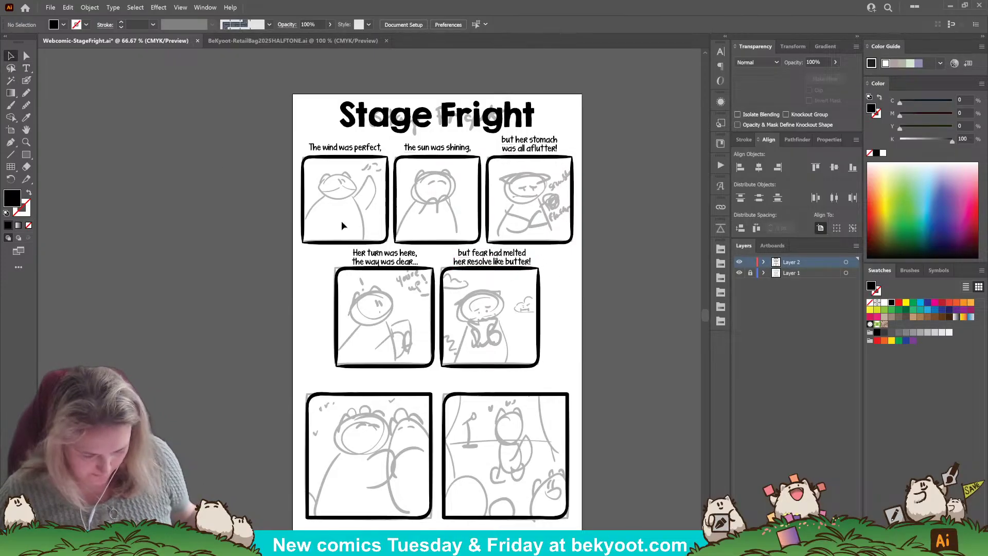
Copy the "but fear had melted" caption above the first third-row panel and replace its text with "Then suddenly some friends arrived".
scroll(540, 276, "down", 3)
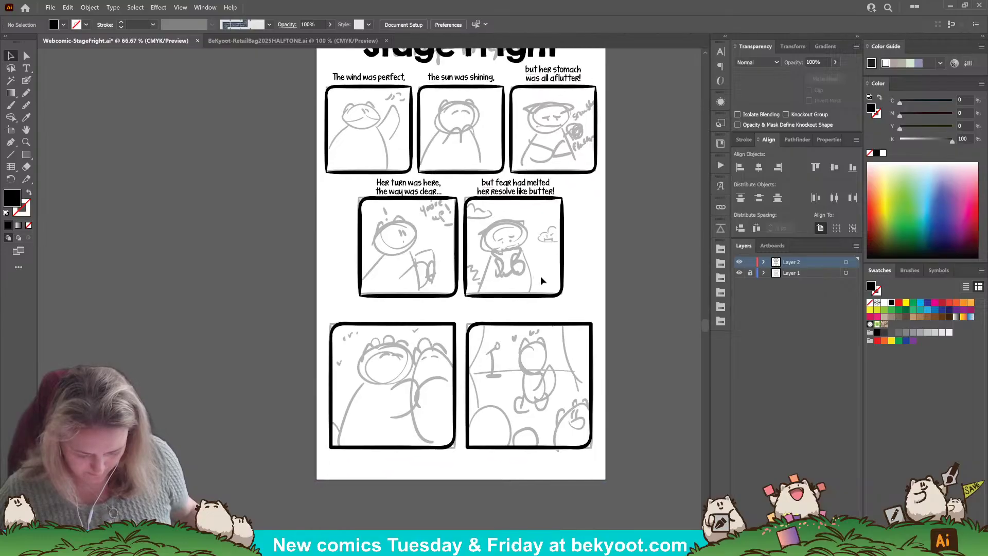
left_click_drag(508, 200, 378, 319)
left_click(26, 68)
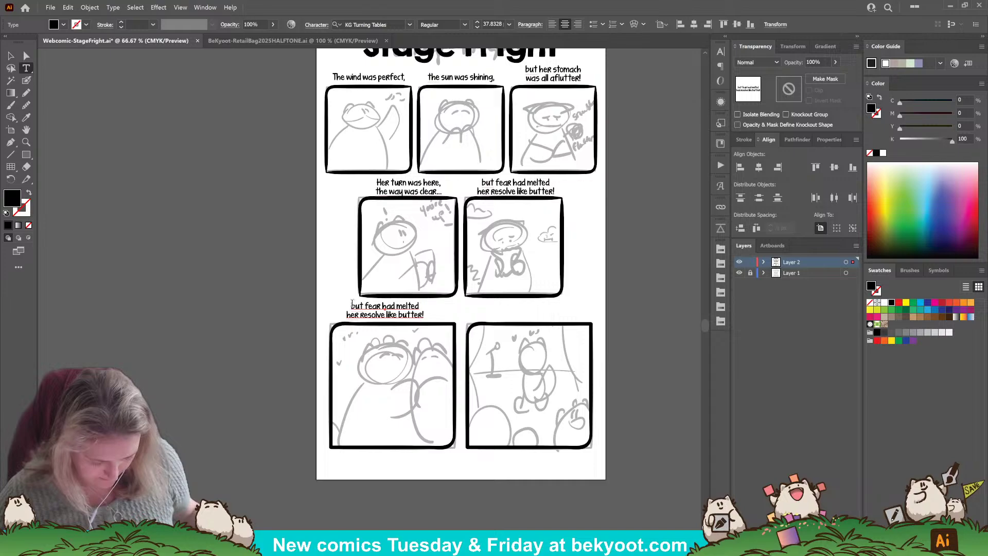
left_click_drag(352, 305, 424, 316)
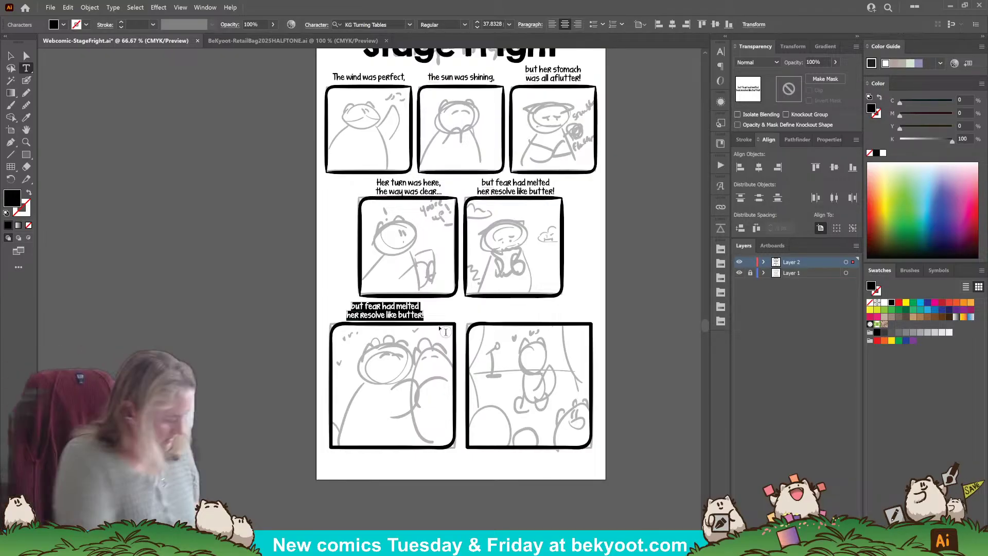
type("Then sudd")
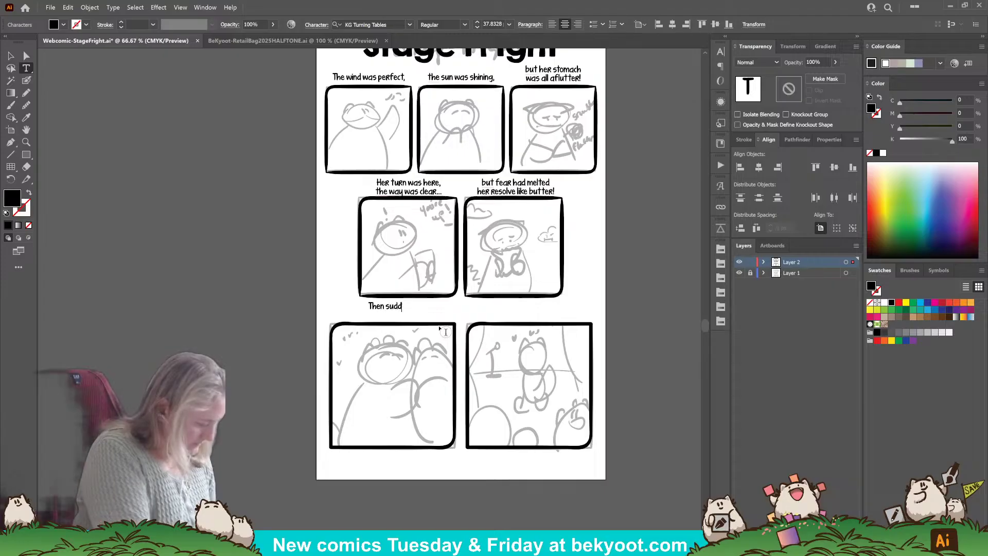
type("enly some ")
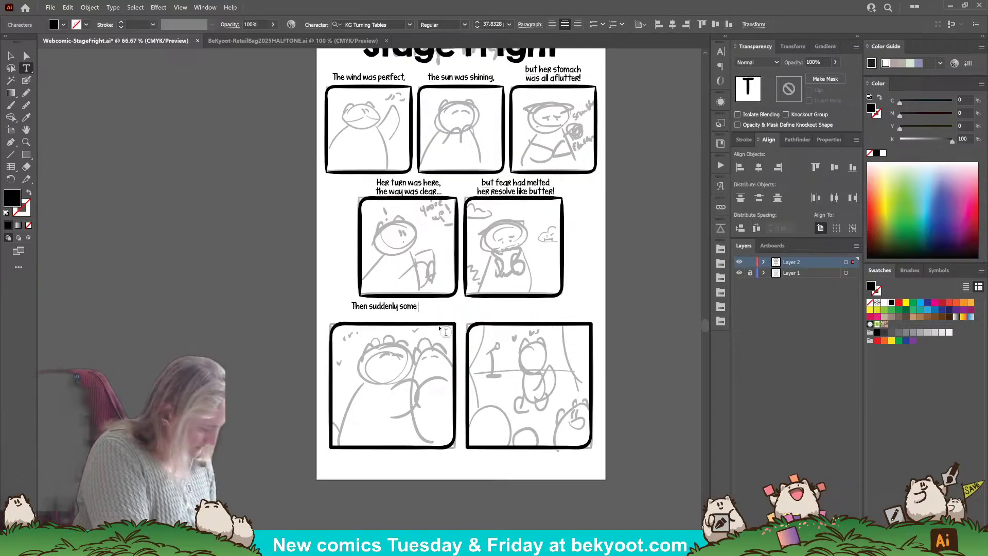
type("friends arrive")
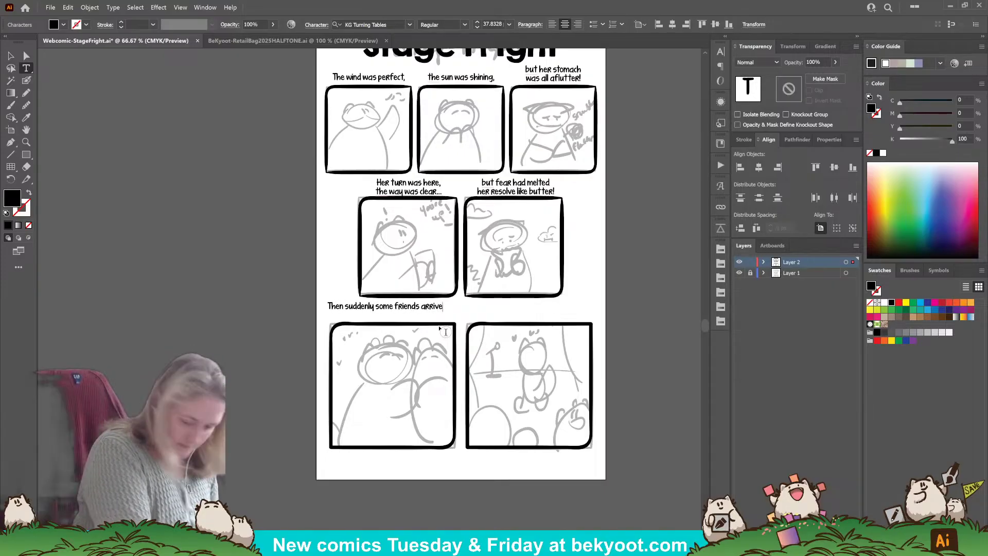
type("d")
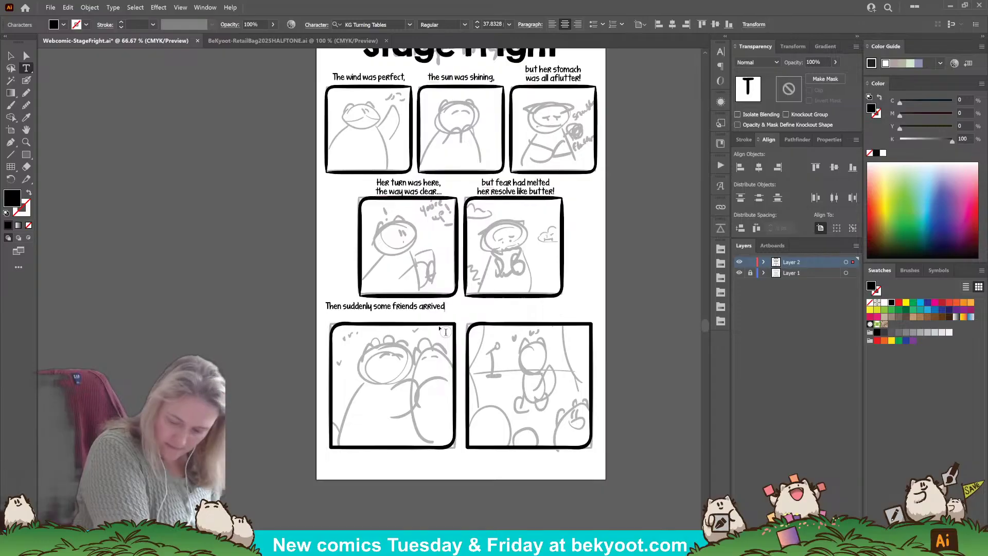
Add a second line to the third-row caption reading "with a hug that chased away the fright!".
key("Escape")
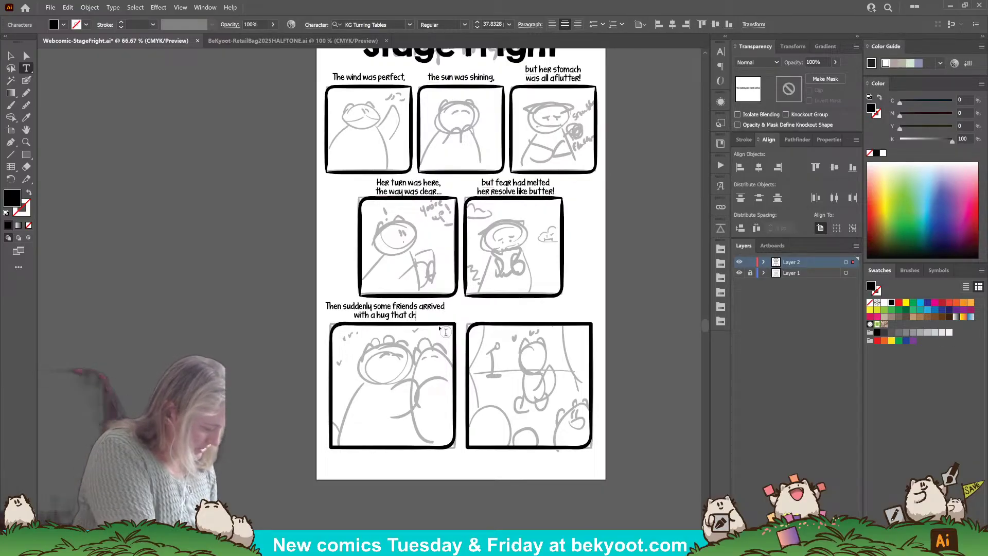
type("d away the")
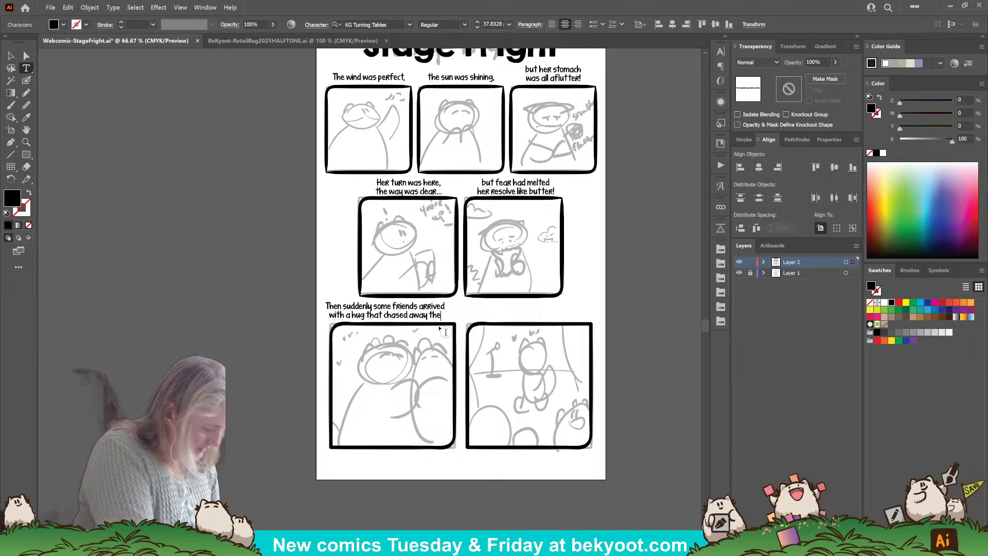
type(" fright")
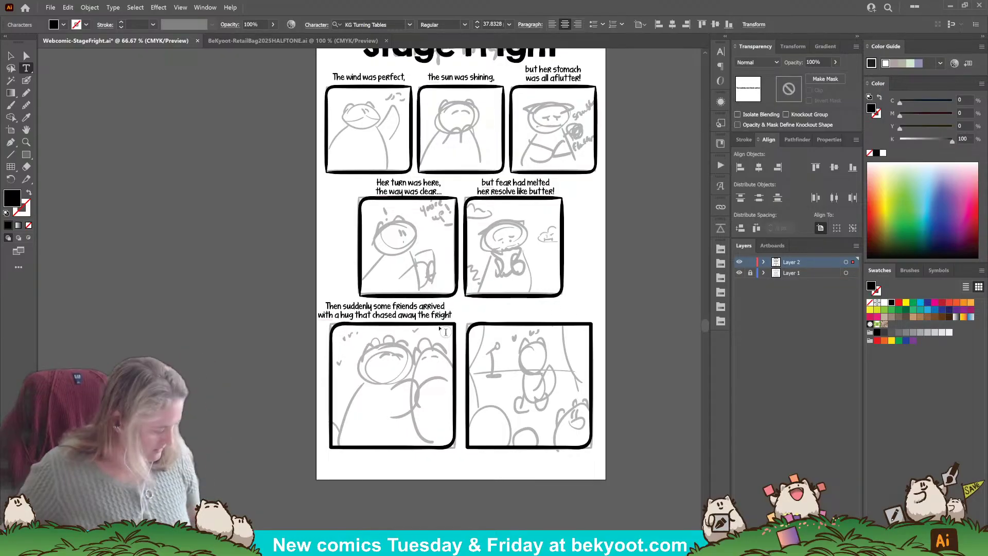
type(",")
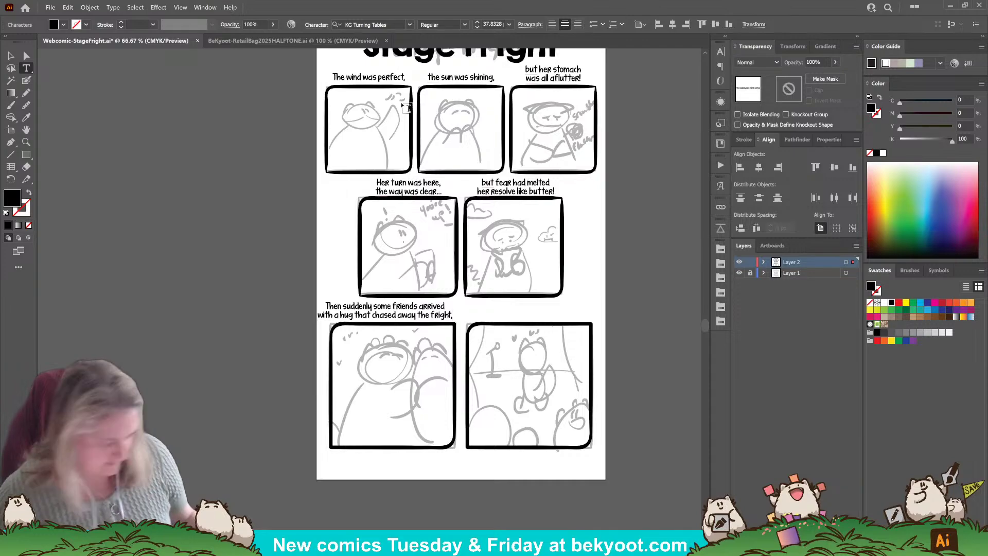
key("BackSpace")
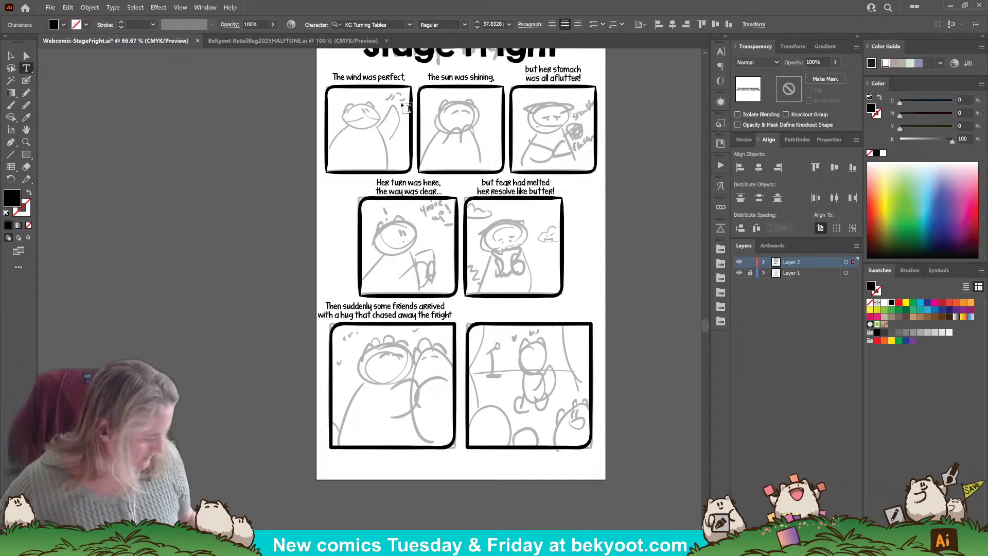
type("!")
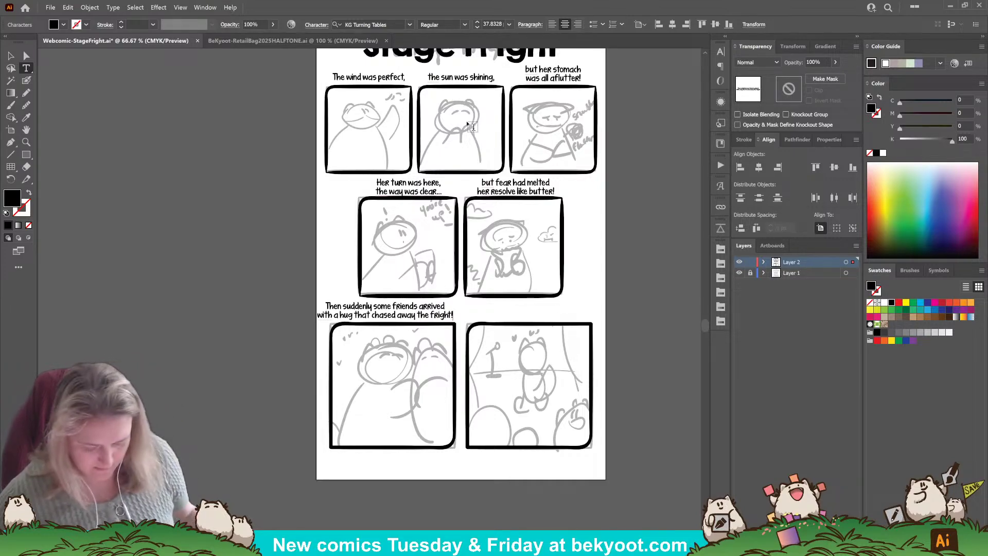
key("Escape")
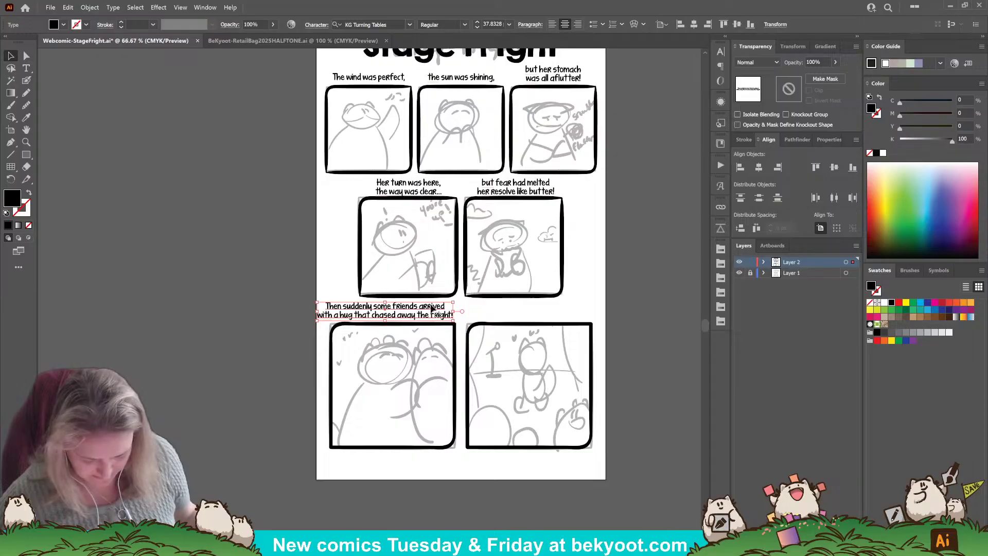
Scale the "Then suddenly some friends arrived" caption down to about 33 pt to fit its panel's width and set its leading to 45 pt.
left_click_drag(454, 304, 429, 314)
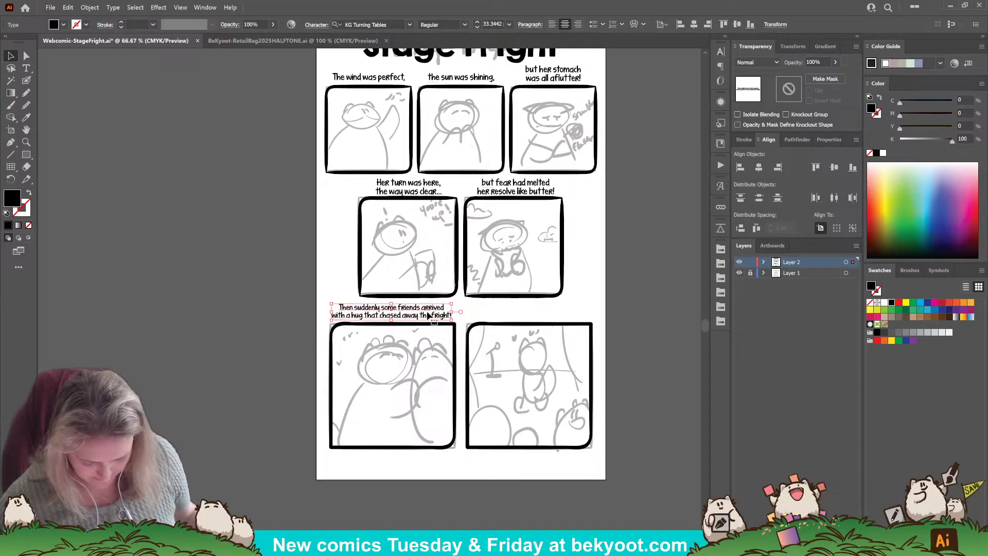
left_click(721, 54)
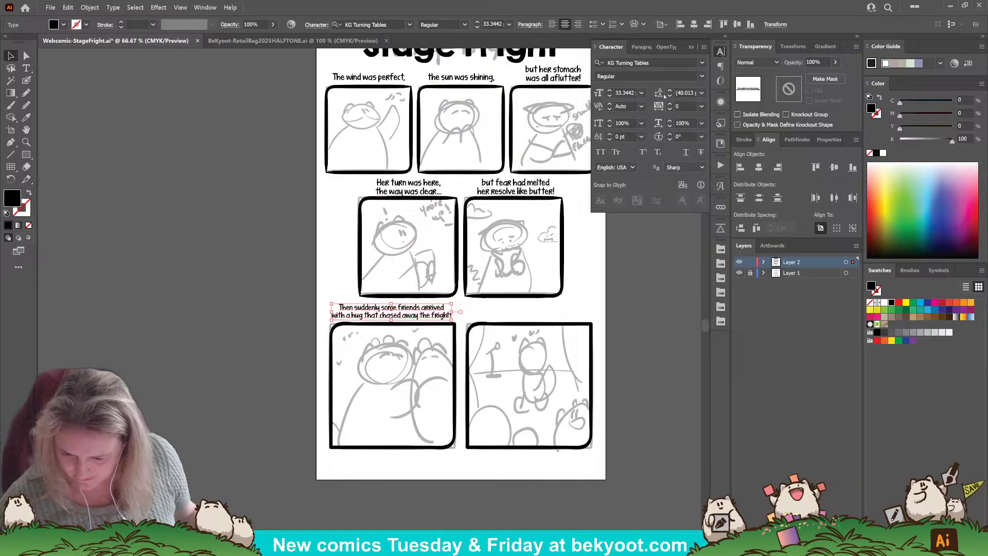
left_click(670, 91)
left_click(669, 91)
left_click(669, 91)
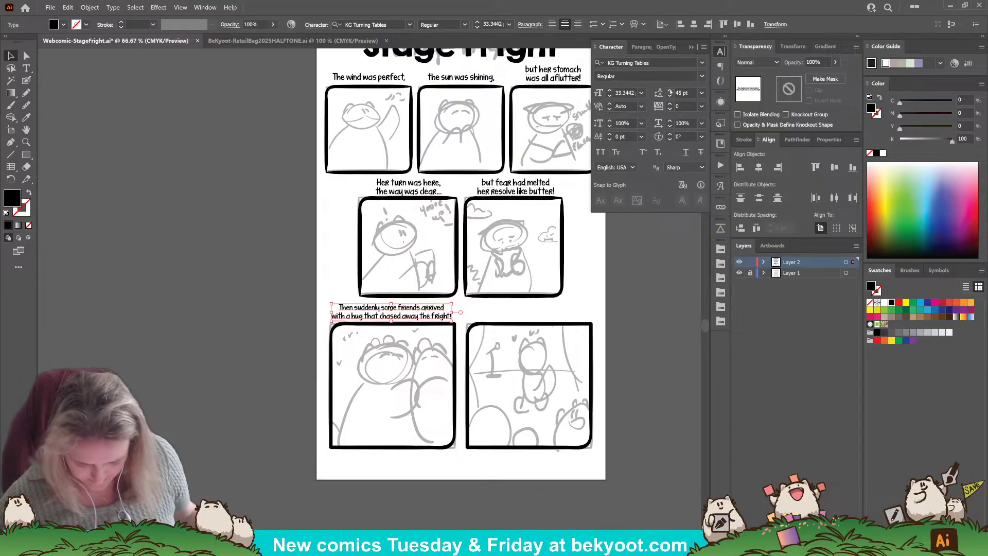
left_click(669, 91)
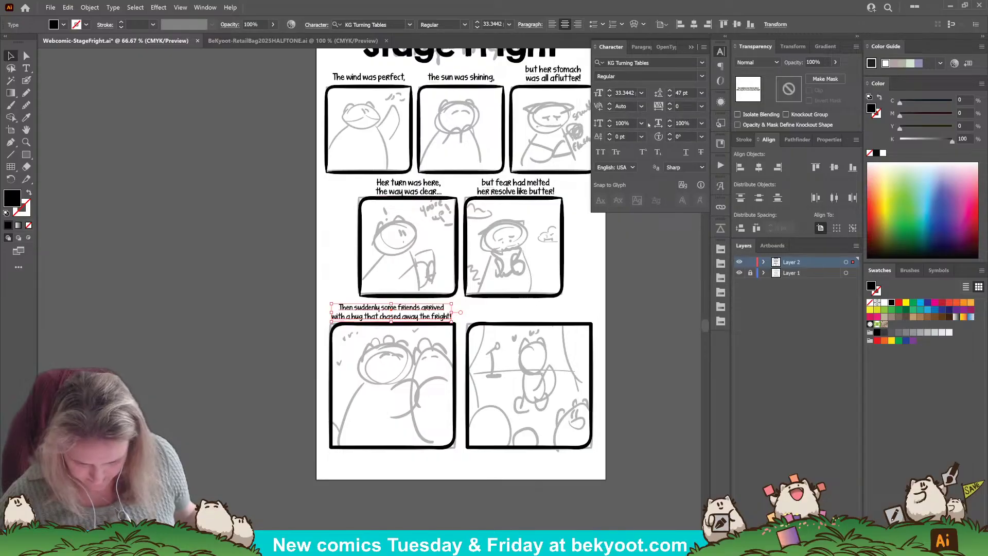
left_click(669, 96)
left_click(669, 96)
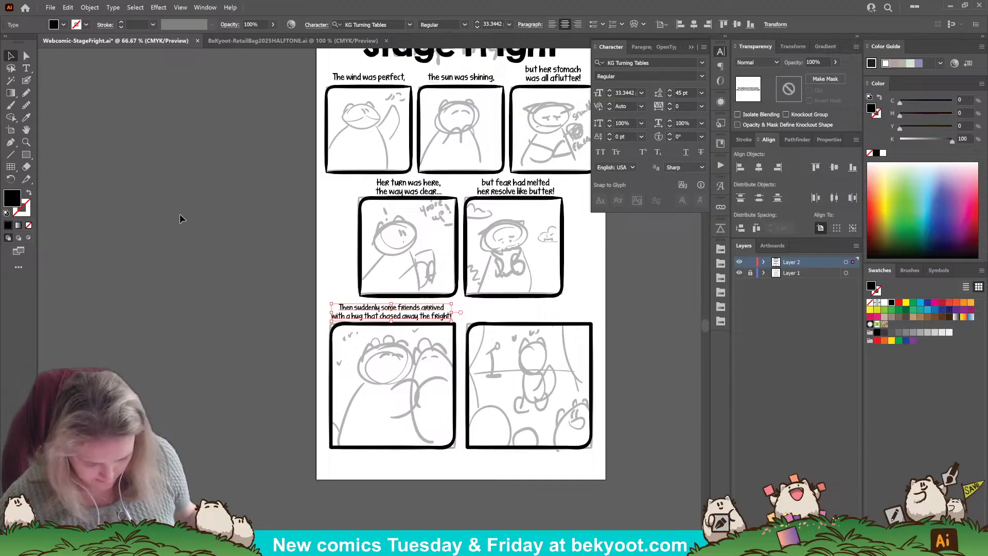
left_click(324, 276)
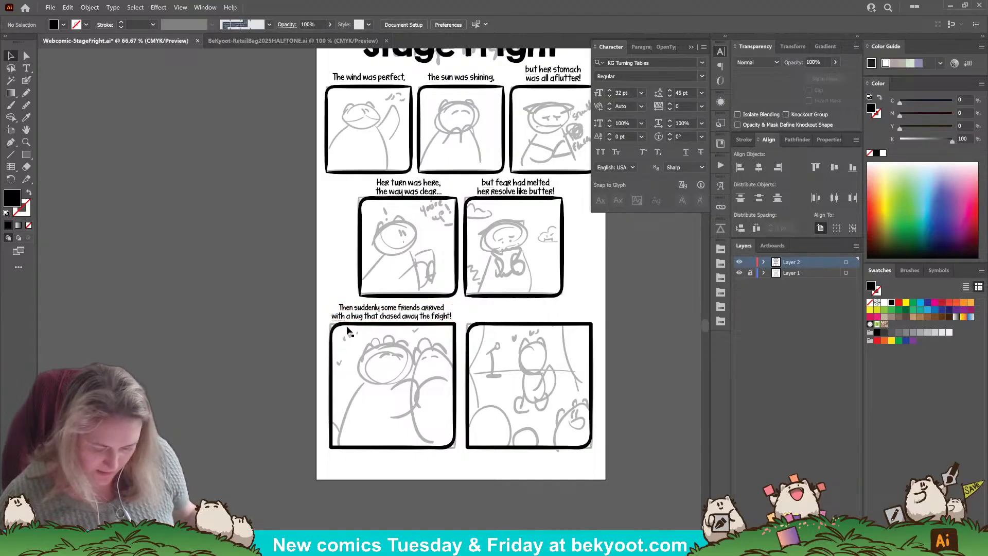
Copy the "Then suddenly some friends arrived" caption above the second third-row panel and replace its text with "And so it was that Meowzilla strode".
left_click_drag(417, 318, 550, 320)
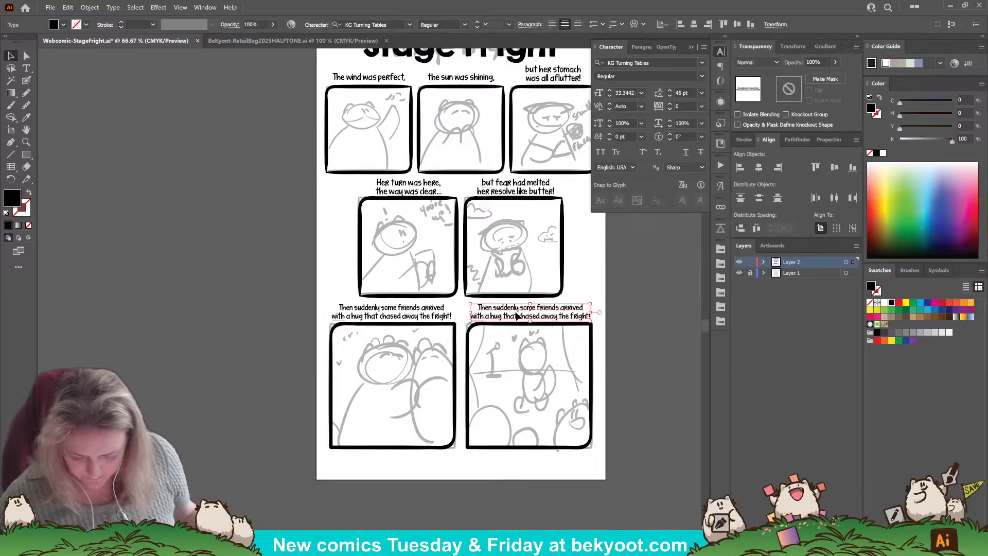
key("t")
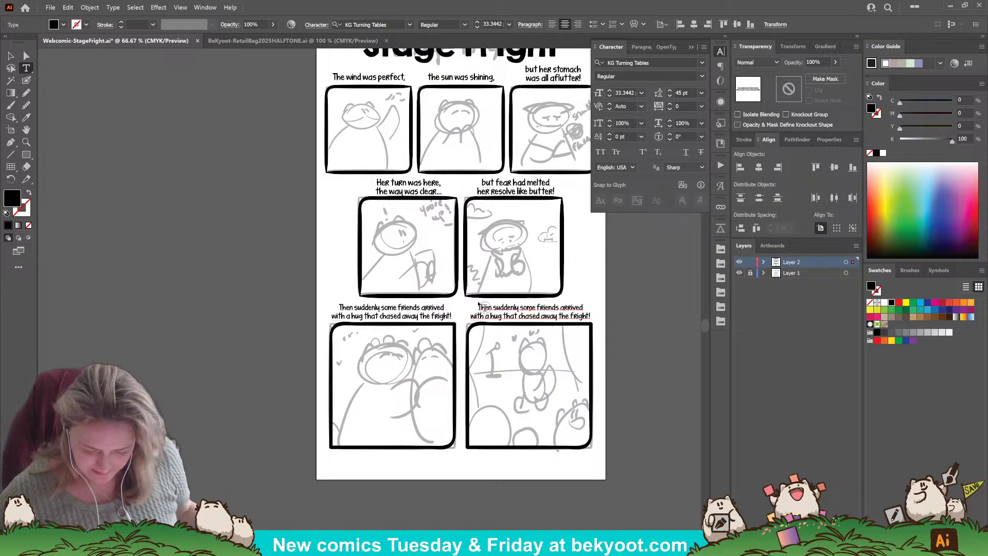
left_click_drag(478, 304, 596, 333)
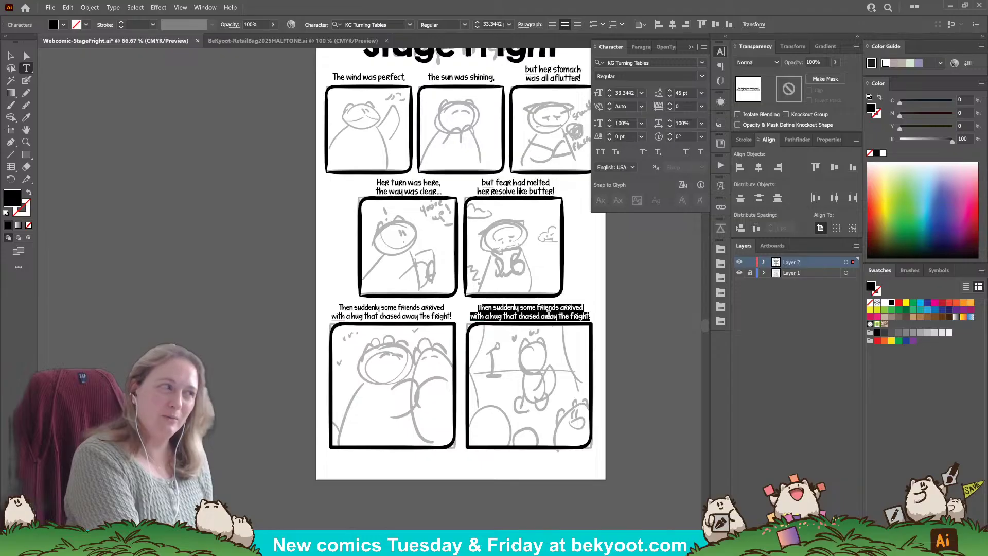
type("An")
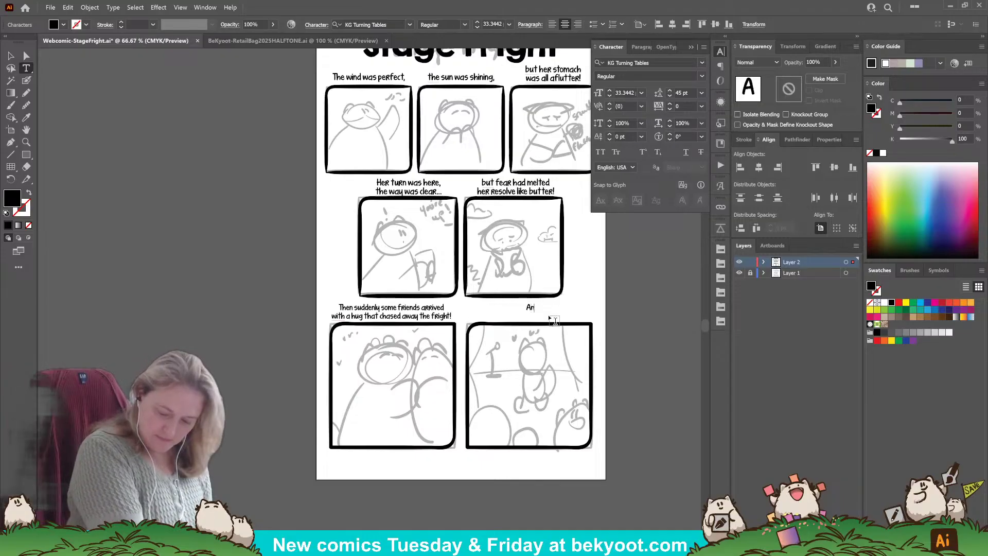
type("d so it w")
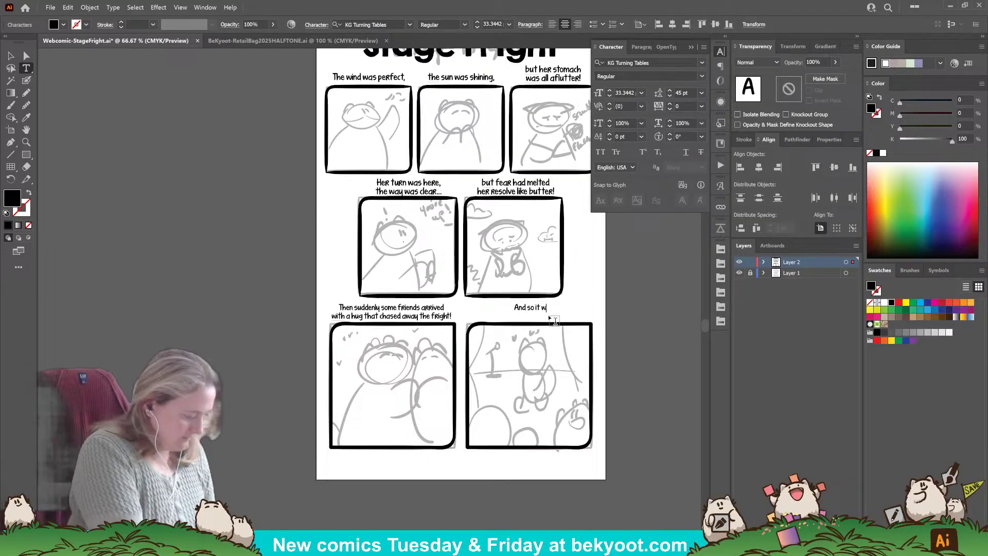
type("as that")
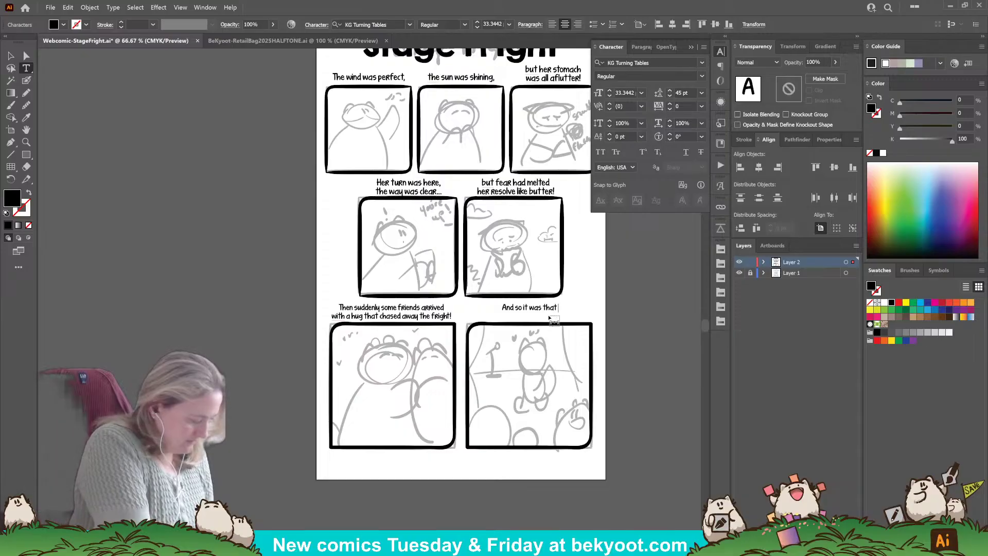
type(" Meowzill")
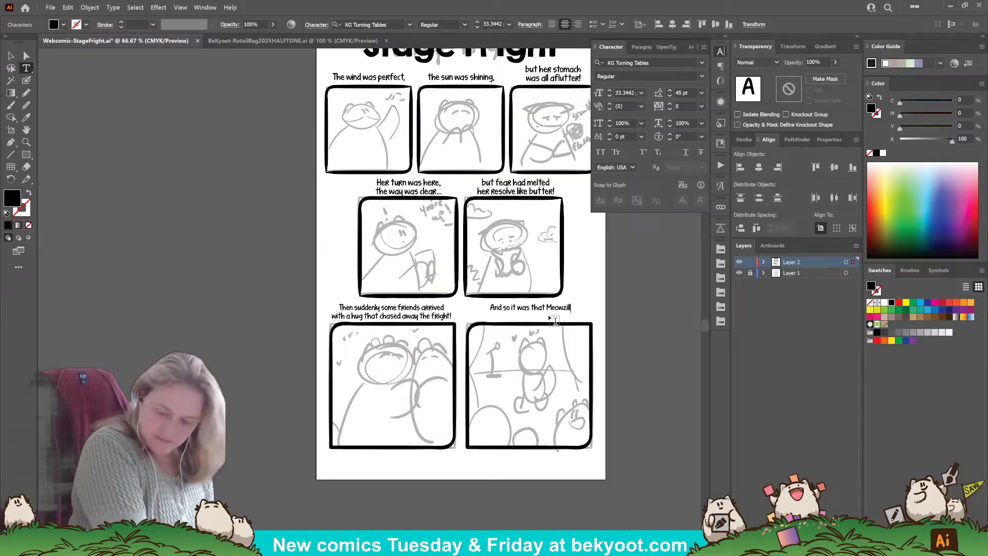
type("a strode")
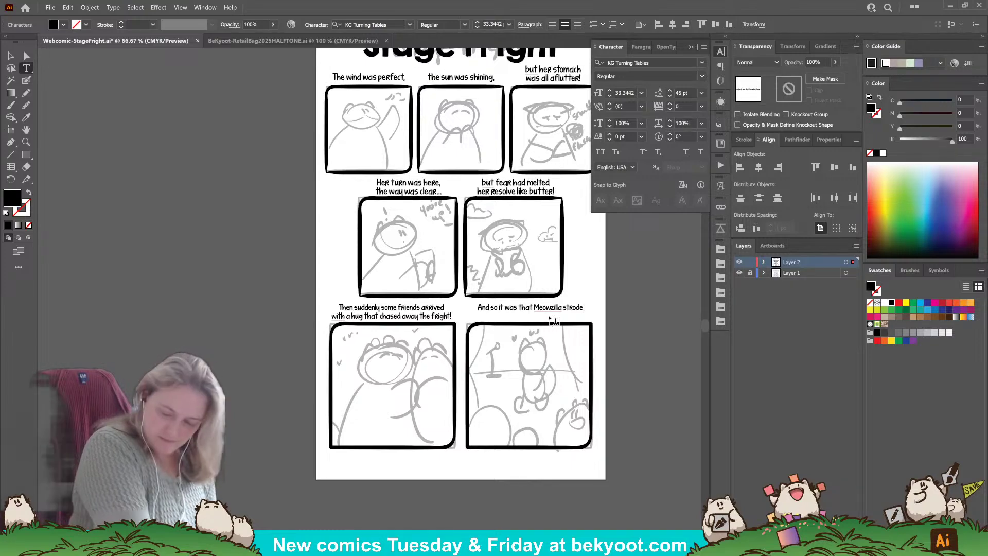
Add a second line to the last panel's caption reading "boldly into Open Mic Night!".
key("Return")
type("bo")
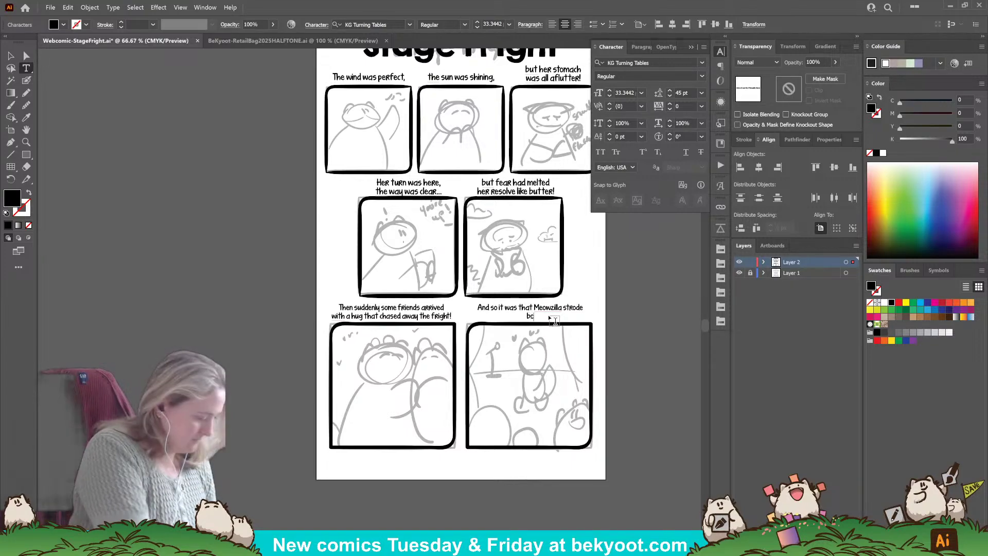
type("ld!ly into op")
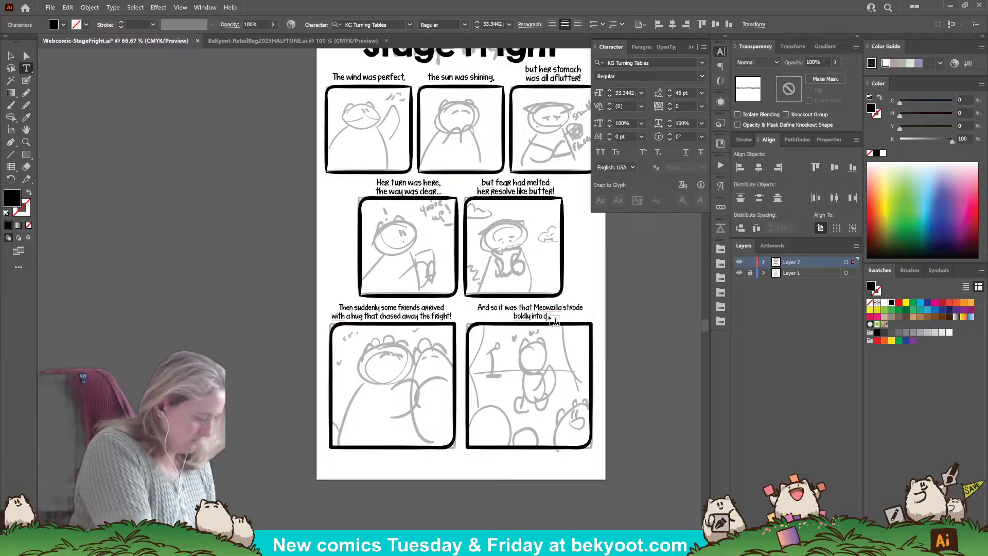
key("BackSpace")
key("BackSpace")
type("O")
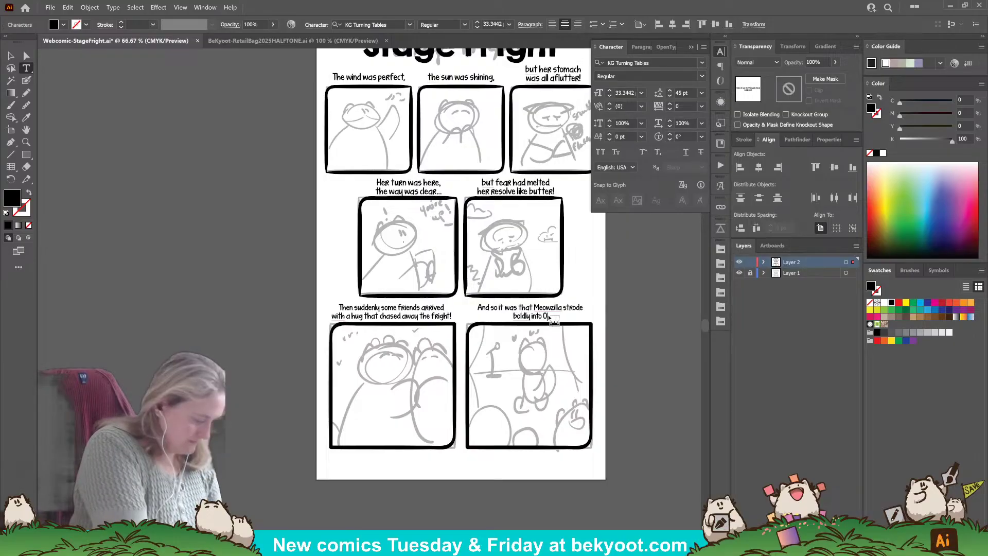
type("pen M")
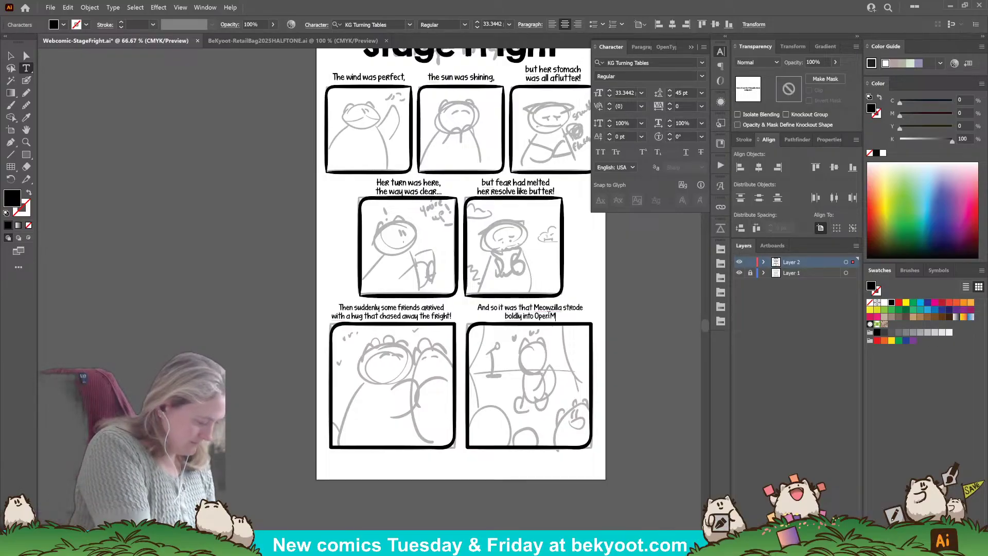
type("icNight")
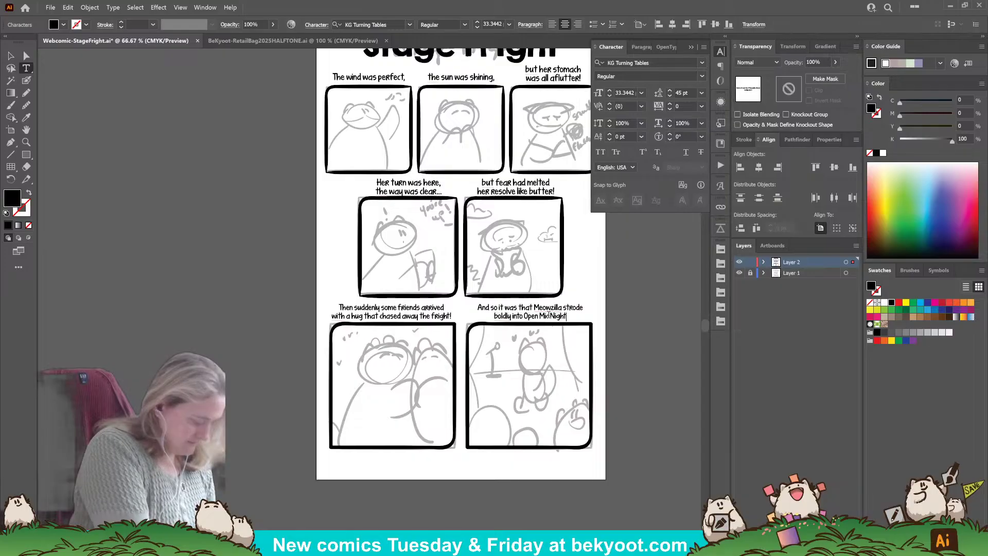
type("!")
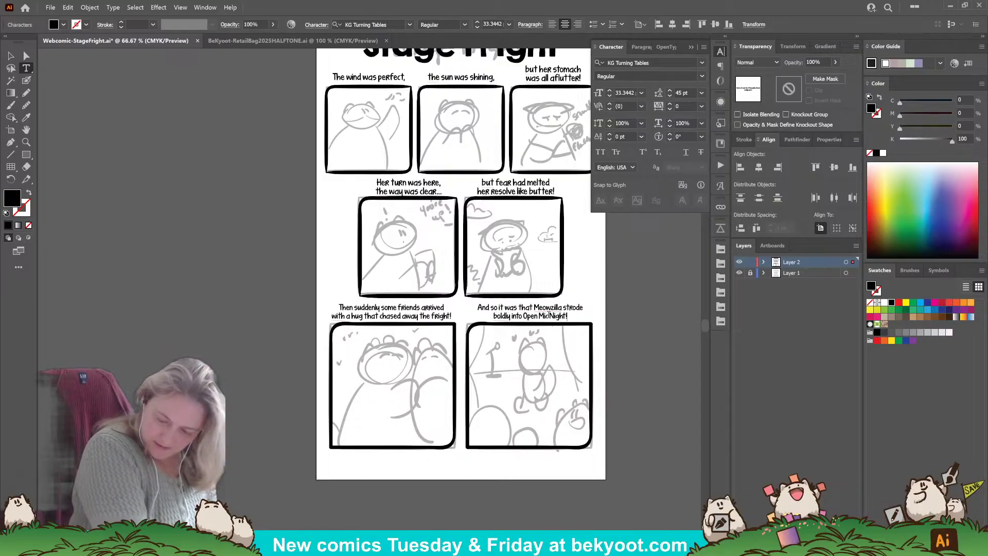
left_click(549, 315)
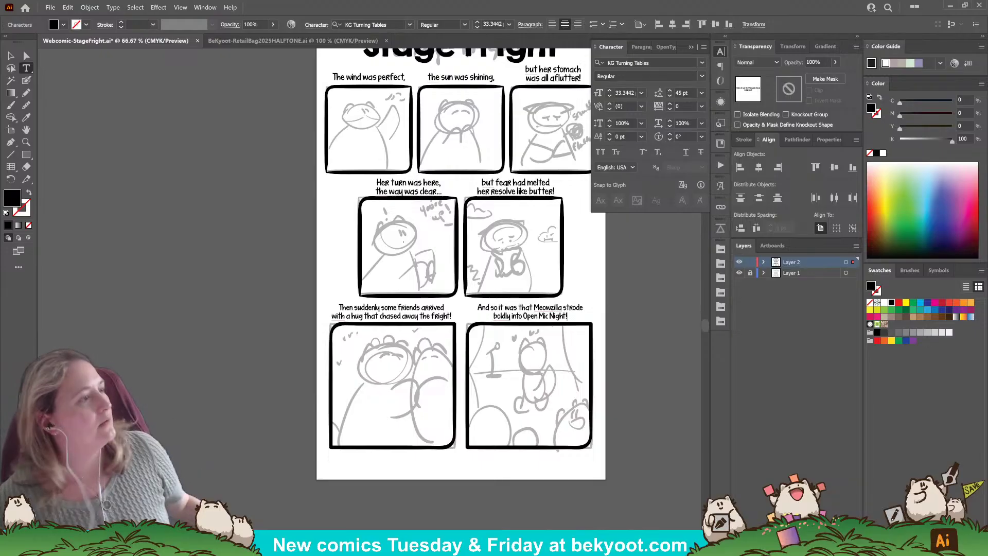
left_click(651, 325, "ctrl")
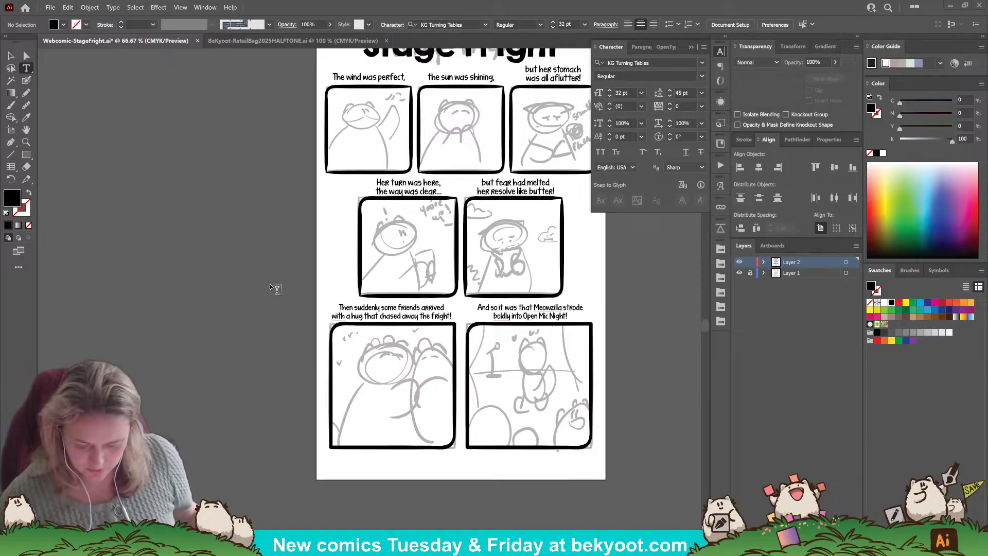
Collapse the character settings, fit the whole comic page in view and save the webcomic document.
left_click(691, 47)
key("ctrl+0")
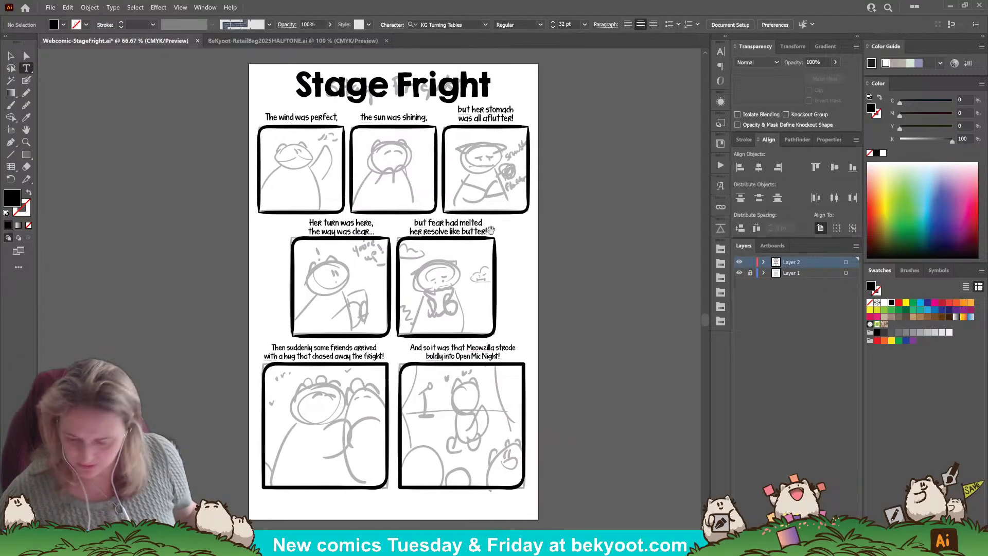
key("ctrl+s")
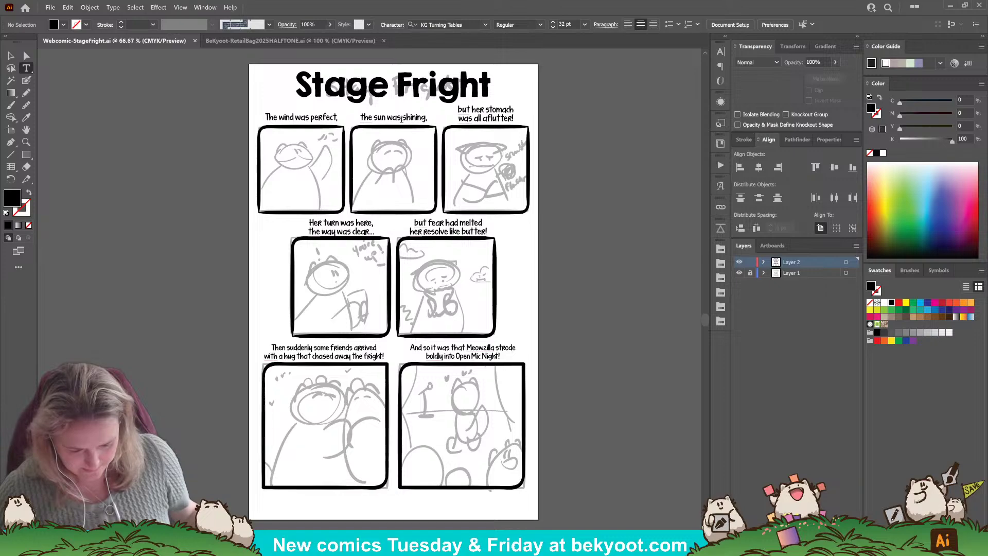
left_click_drag(402, 118, 439, 119)
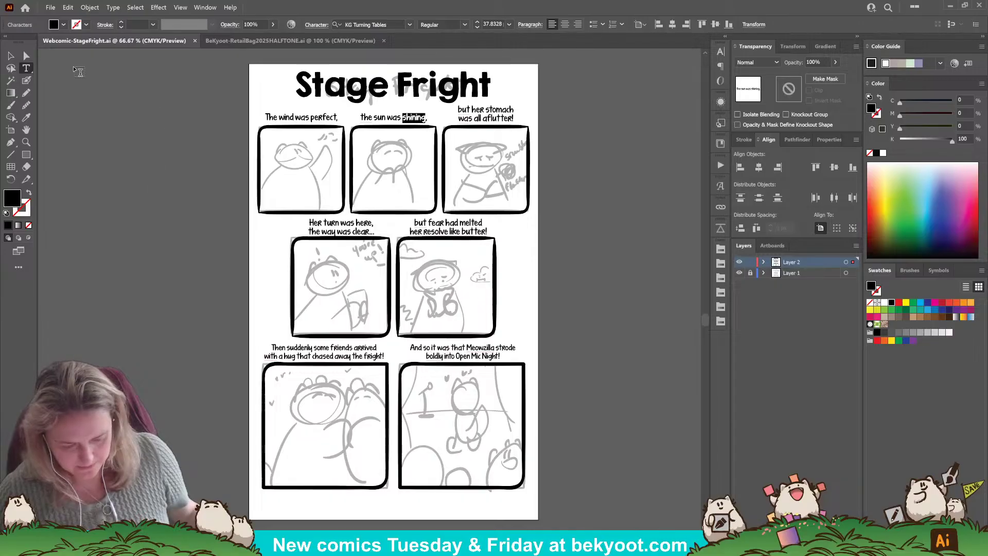
left_click(10, 55)
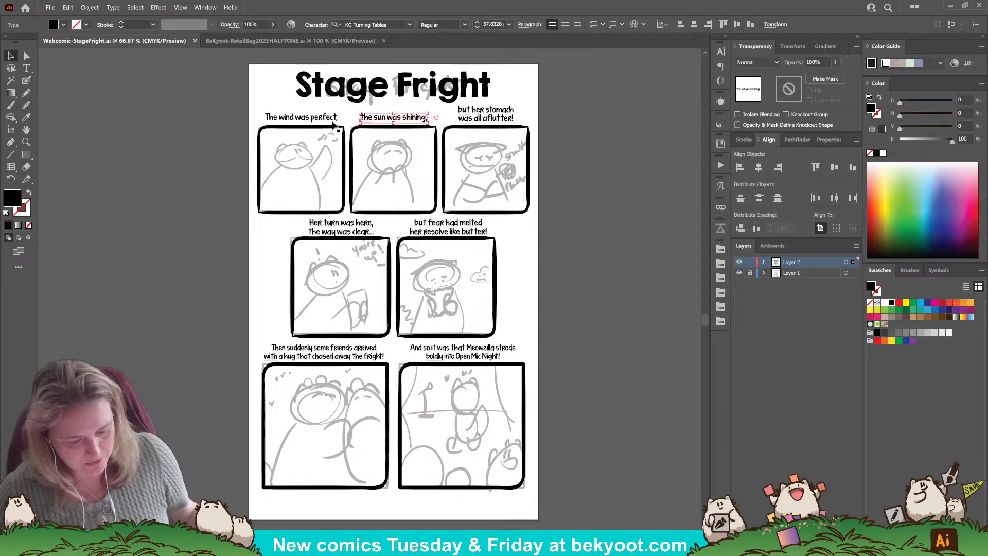
left_click(163, 137)
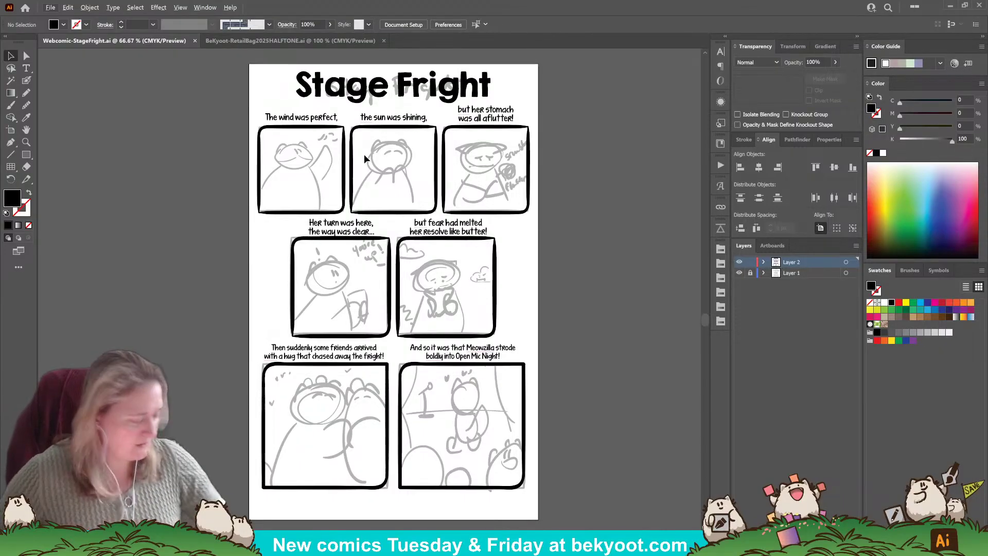
Examine the inked character artwork in BeKyoot-RetailBag2025HALFTONE.ai at 150% and return to the Webcomic-StageFright.ai document.
left_click(285, 41)
key("ctrl+=")
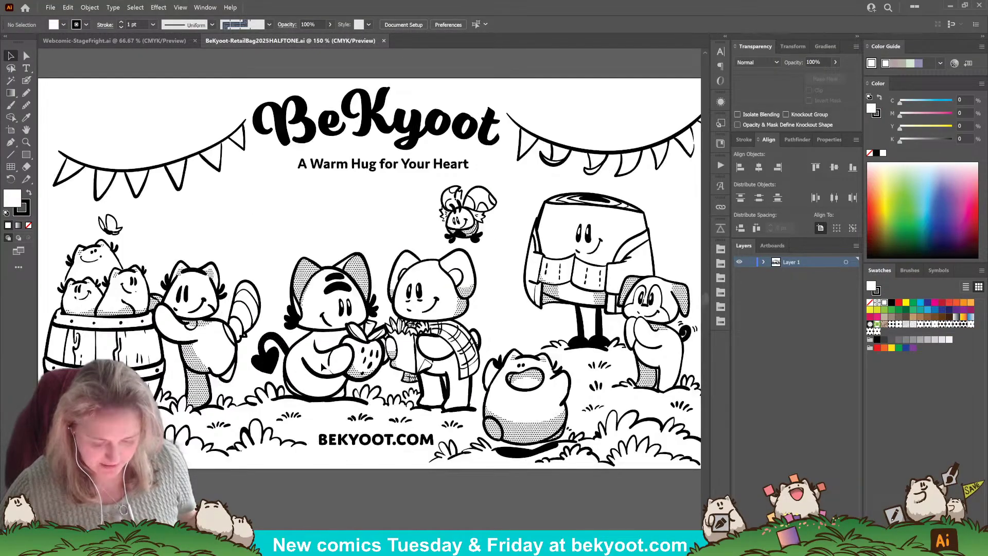
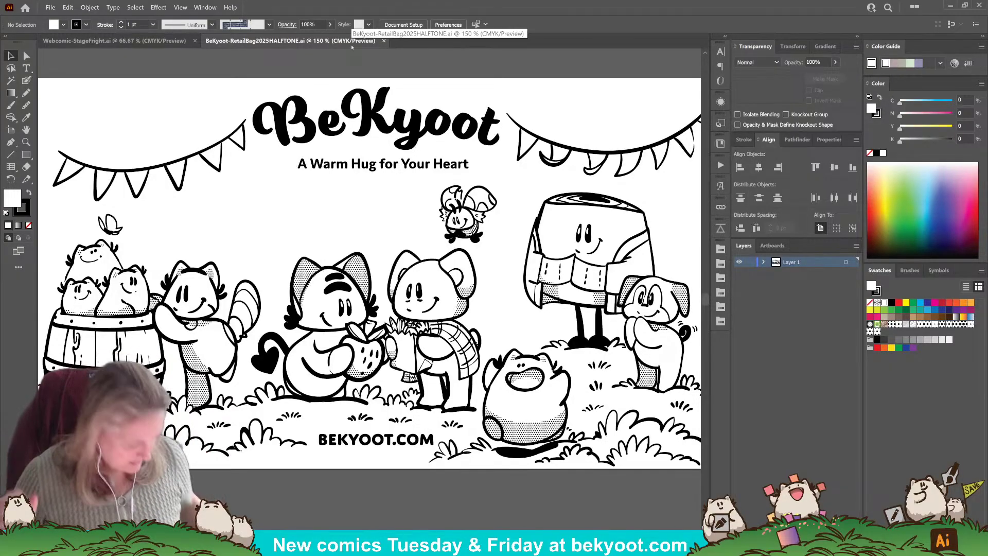
left_click(133, 43)
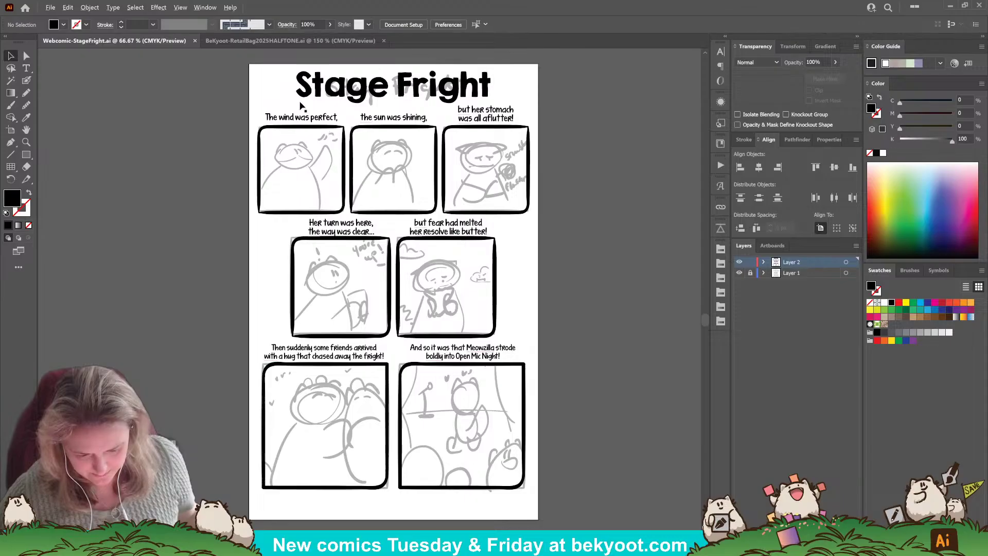
Set up the brush with a black stroke and no fill and start handwriting an alternative word above "shining" in the second panel's caption.
scroll(300, 103, "up", 1)
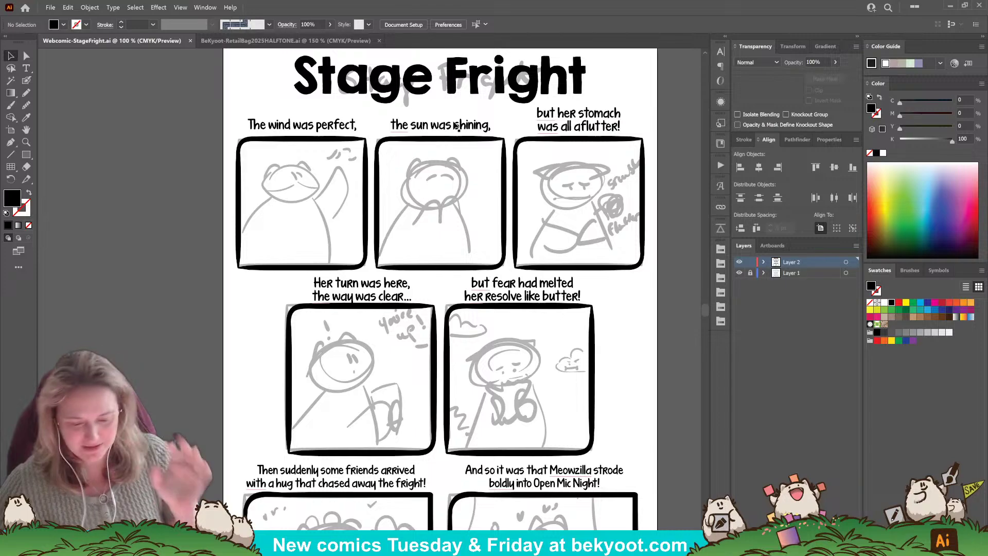
scroll(388, 378, "down", 3)
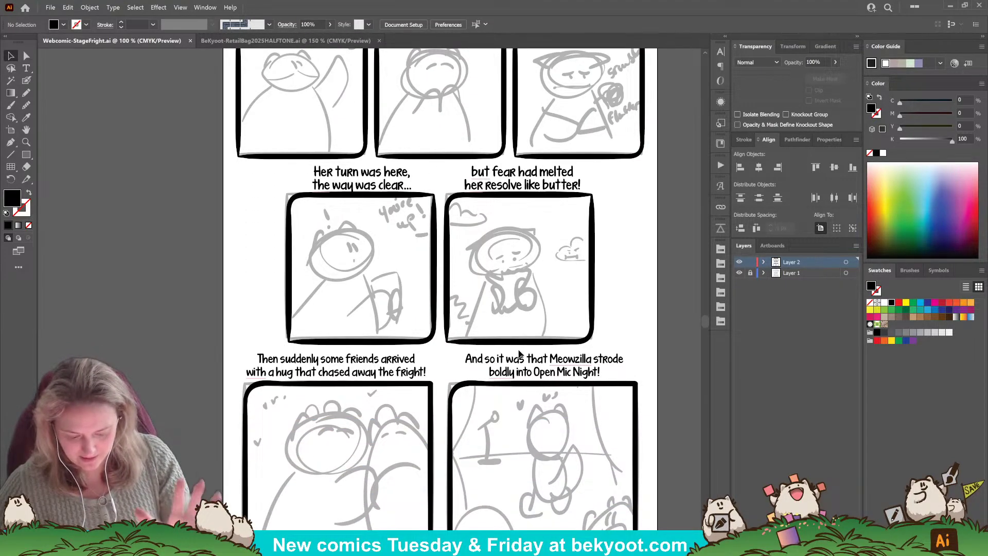
scroll(601, 352, "up", 3)
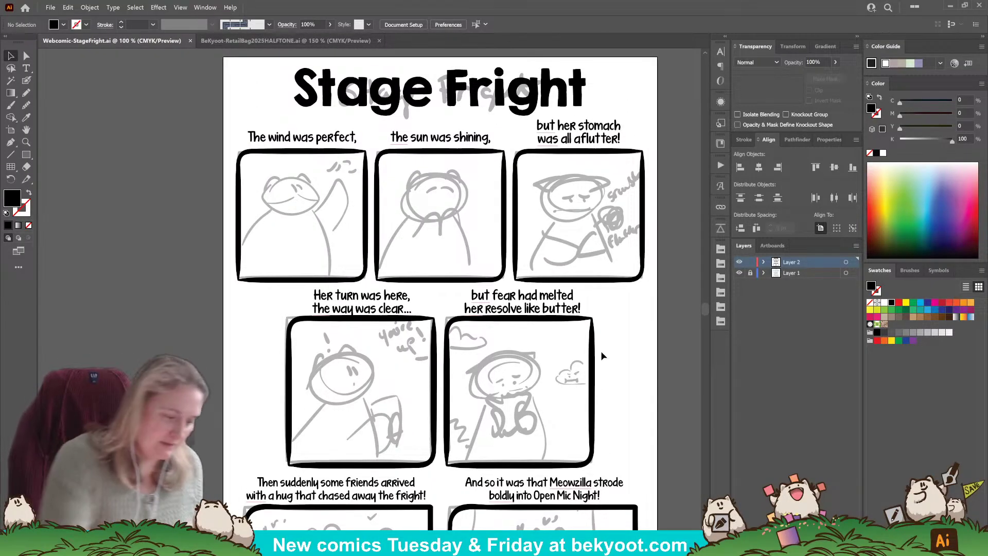
left_click(26, 80)
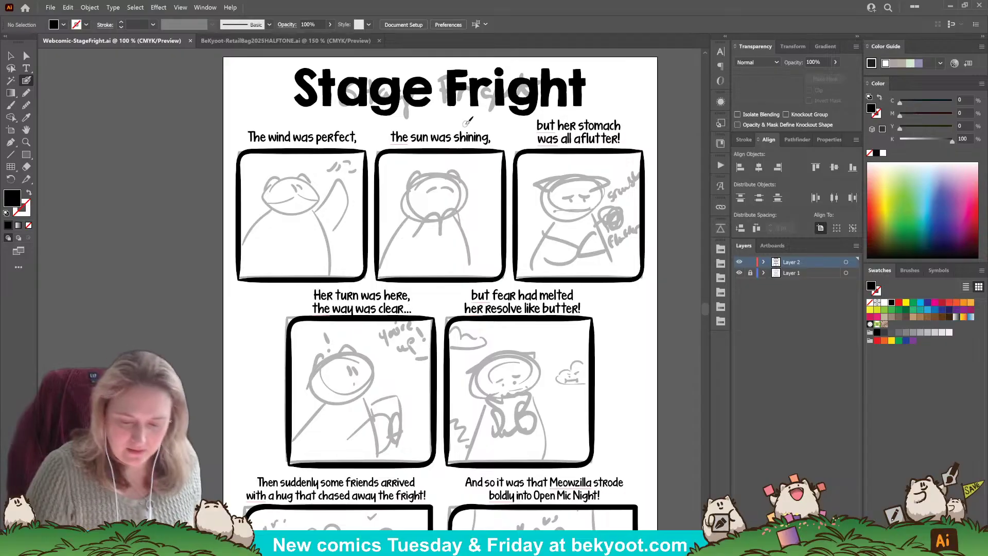
key("shift+x")
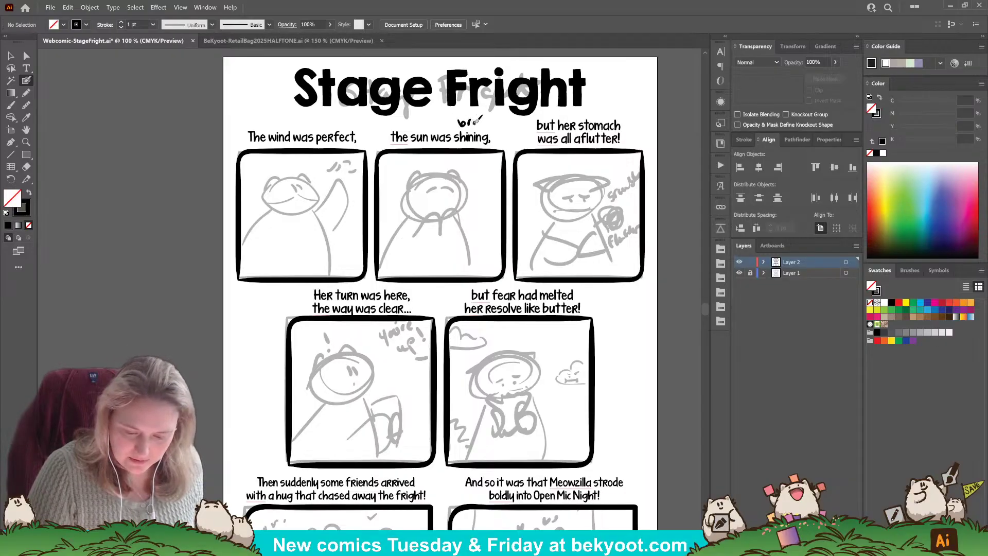
Strike through "shining," in the second panel's caption and handwrite "bright?" above it.
mouse_move(480, 119)
left_mouse_down()
mouse_move(494, 115)
mouse_move(493, 136)
left_mouse_up()
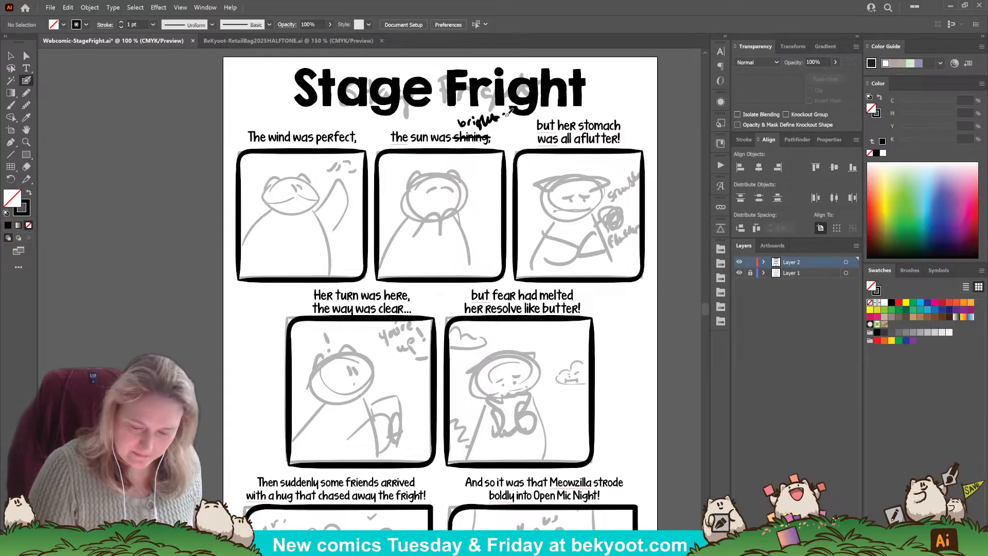
left_click_drag(502, 115, 506, 121)
left_click(505, 124)
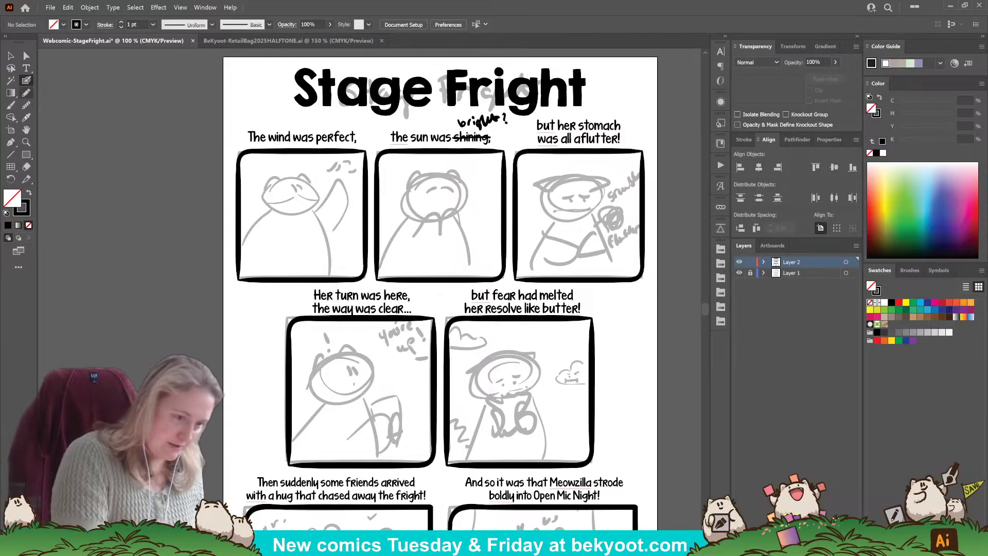
Ink the top of the head and both ears of the first panel's character, and isolate that group for editing.
key("ctrl+equal")
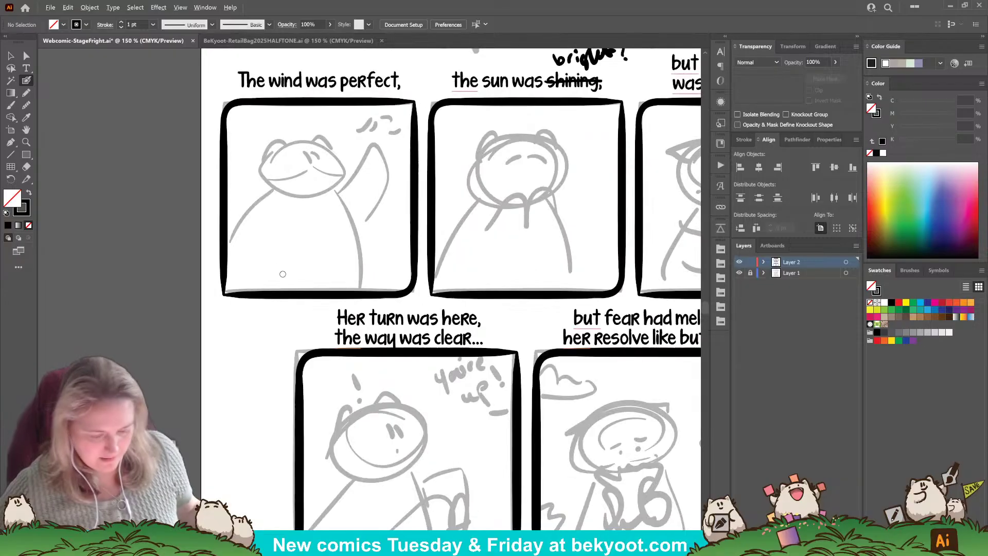
mouse_move(334, 195)
left_mouse_down()
mouse_move(317, 203)
mouse_move(367, 191)
mouse_move(354, 197)
left_mouse_up()
key("ctrl+z")
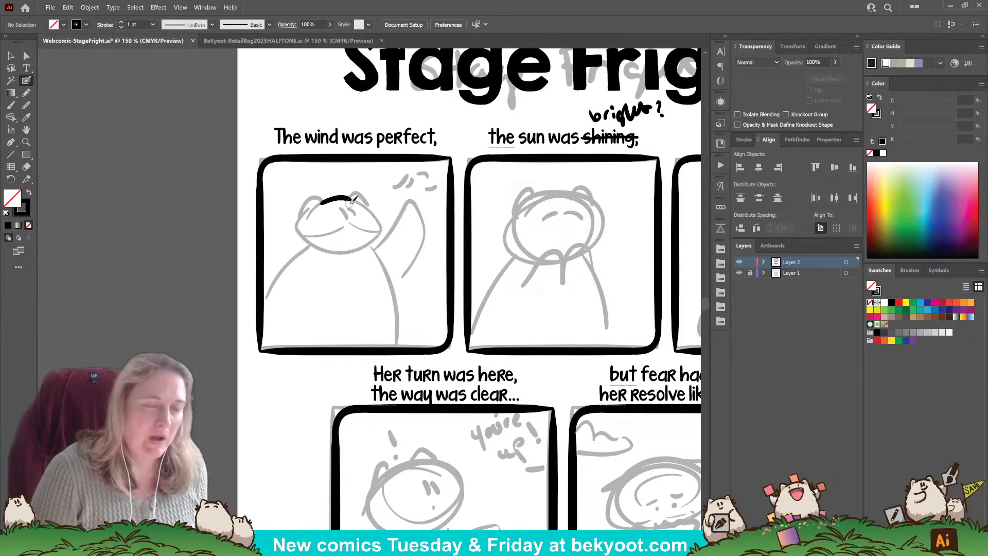
mouse_move(353, 199)
left_mouse_down()
mouse_move(354, 187)
mouse_move(343, 196)
mouse_move(366, 202)
mouse_move(305, 210)
left_mouse_up()
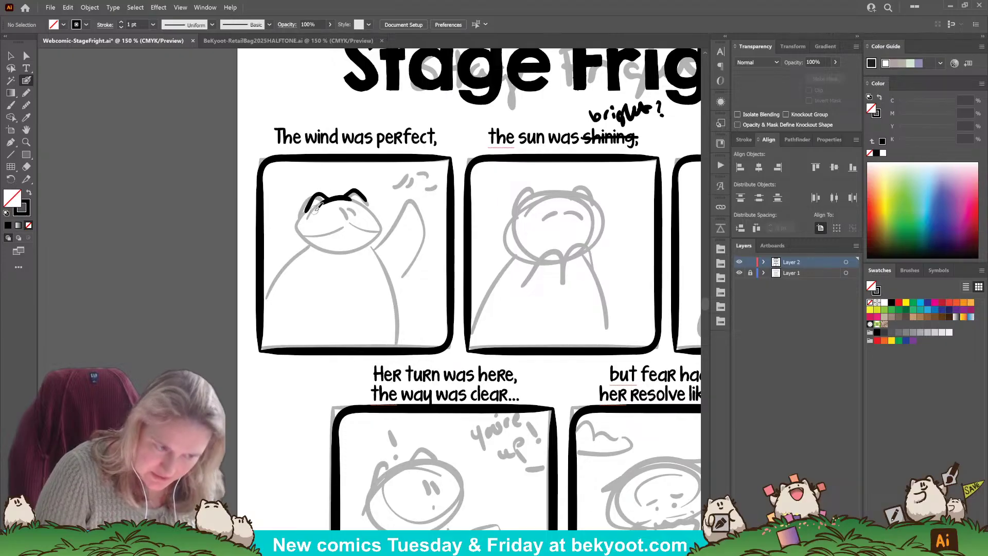
left_click(329, 195, "ctrl")
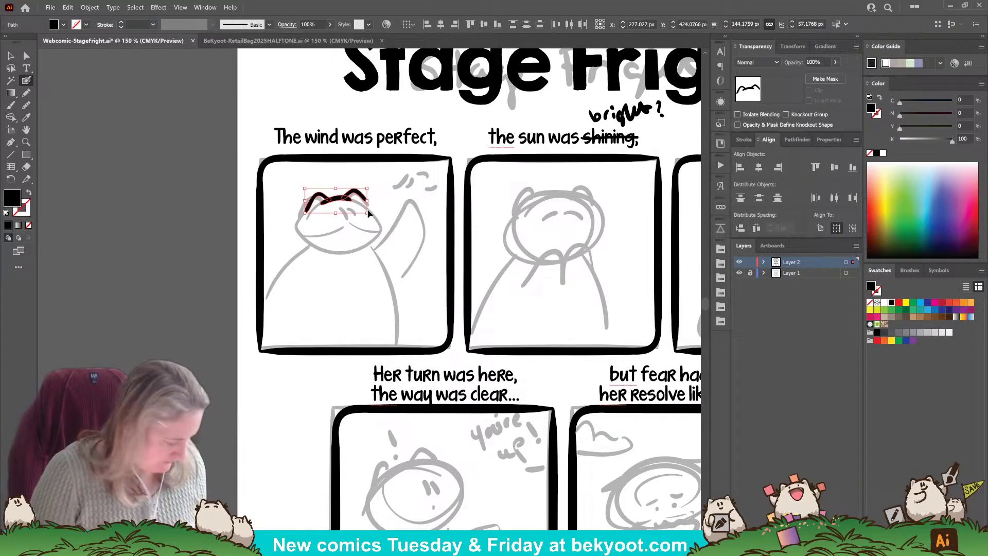
double_click(338, 199, "ctrl")
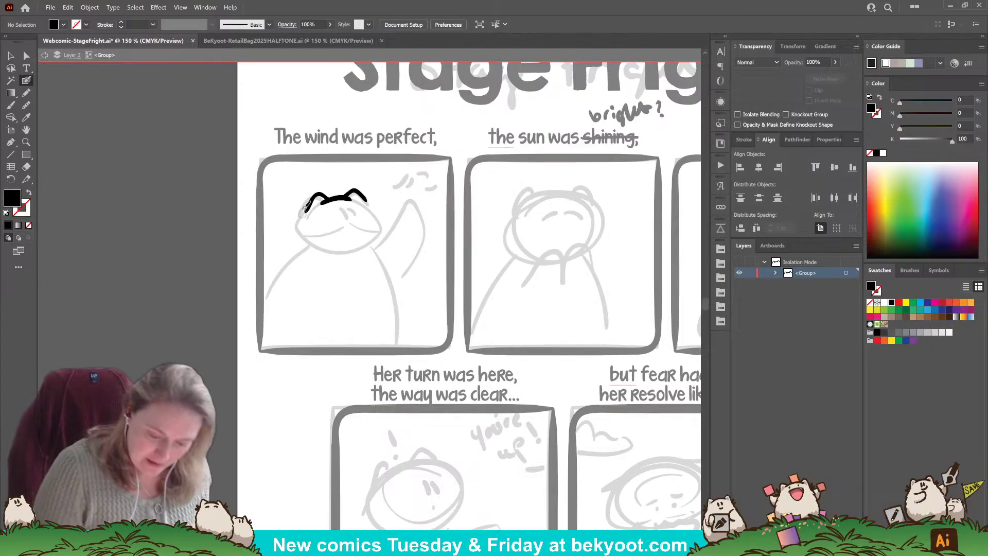
Add small tufts outside both ears and draw the outline of the character's left cheek.
mouse_move(307, 210)
left_mouse_down()
mouse_move(311, 200)
mouse_move(295, 216)
left_mouse_up()
key("shift+x")
left_click_drag(371, 194, 377, 205)
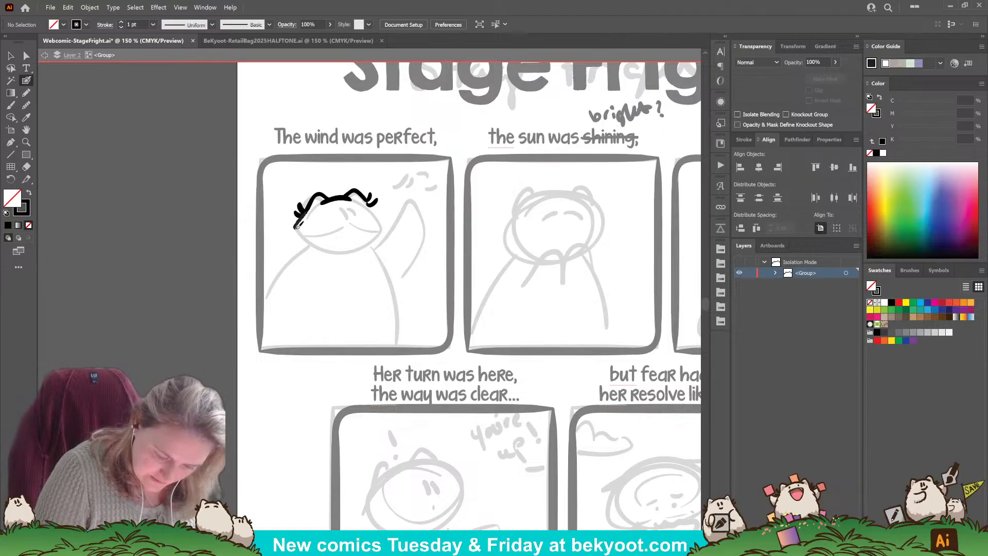
key("ctrl+z")
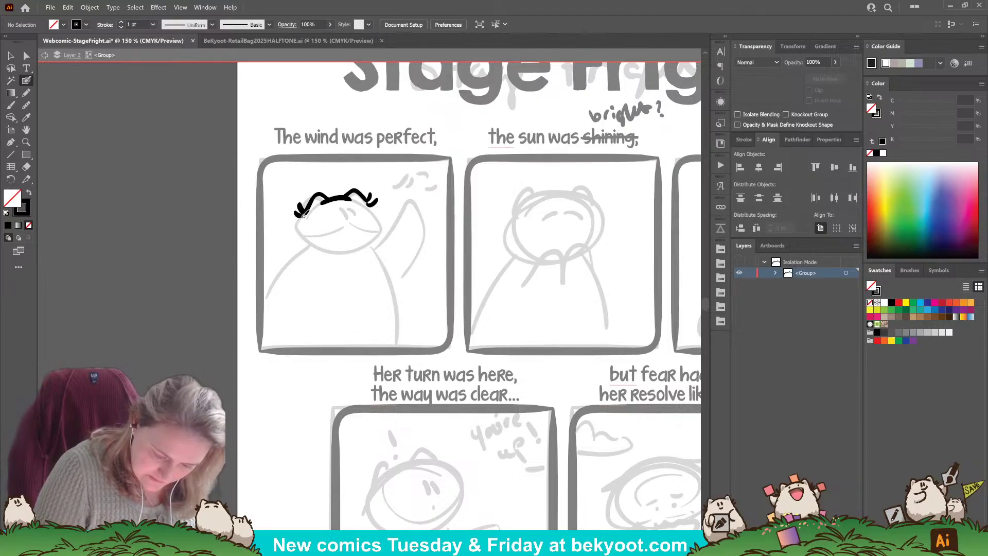
left_click_drag(296, 228, 308, 241)
Ink the rest of the face: the centre line, the right cheek, both eyes and the wide curved mouth line.
mouse_move(371, 199)
left_mouse_down()
mouse_move(384, 188)
mouse_move(342, 260)
left_mouse_up()
key("ctrl+z")
key("ctrl+z")
left_click_drag(332, 191, 358, 250)
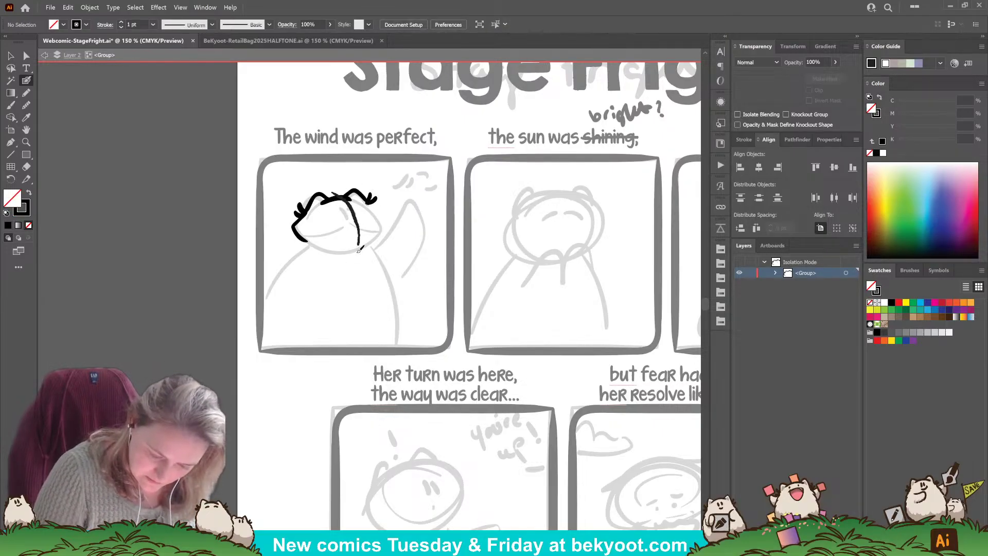
mouse_move(365, 198)
left_mouse_down()
mouse_move(382, 208)
mouse_move(387, 226)
mouse_move(358, 254)
left_mouse_up()
left_click_drag(342, 201, 360, 226)
left_click_drag(293, 227, 384, 225)
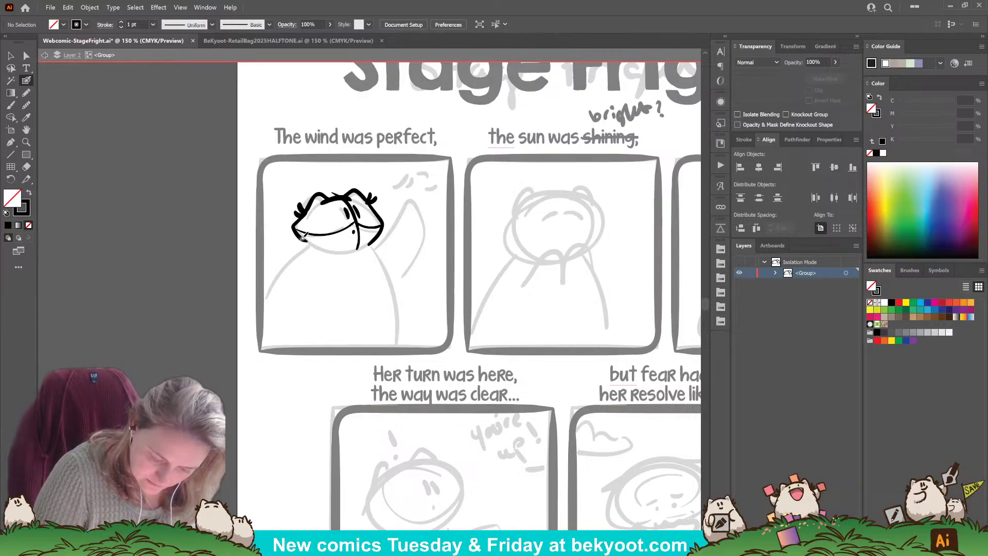
Ink both sides of the body below the head, and try a raised arm on the right side.
left_click_drag(315, 244, 265, 313)
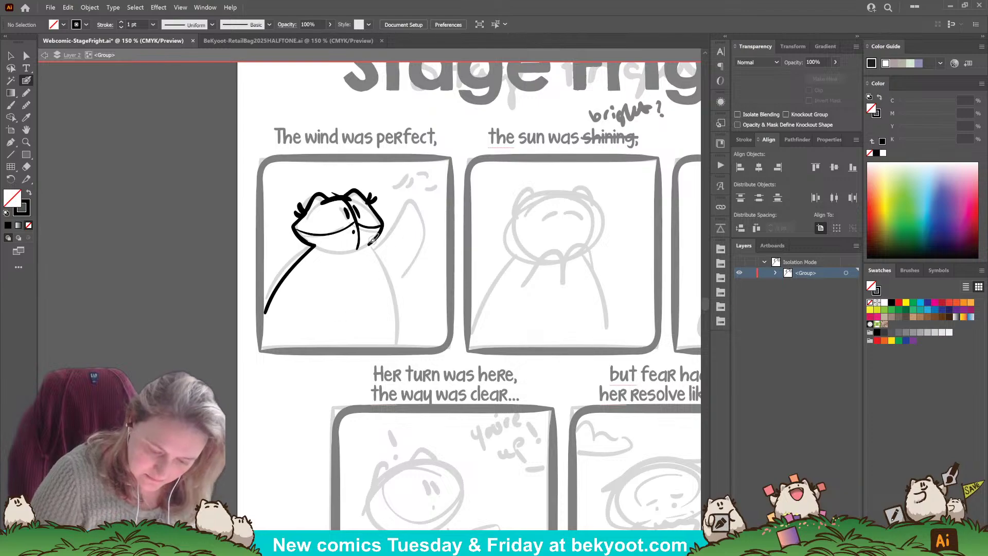
mouse_move(372, 244)
left_mouse_down()
mouse_move(390, 259)
mouse_move(408, 345)
left_mouse_up()
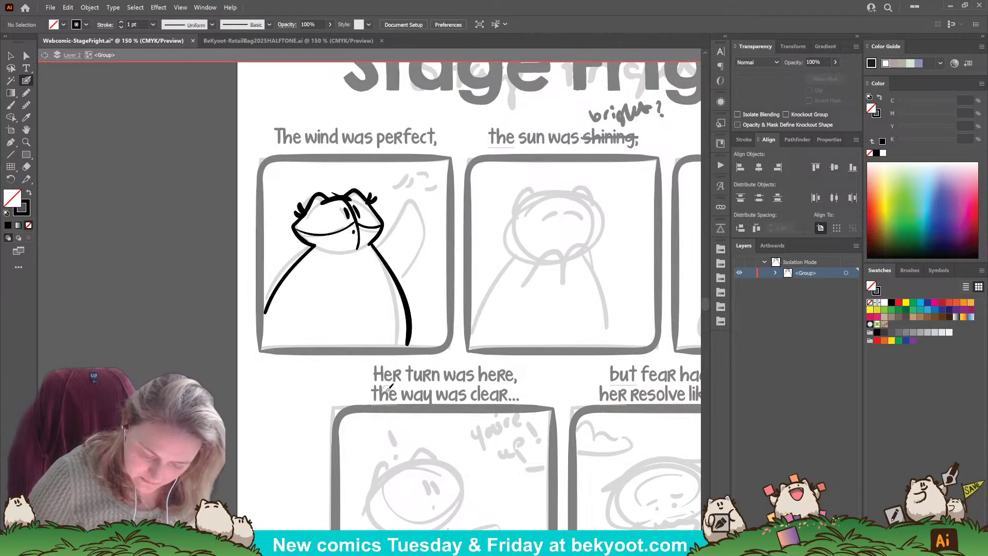
mouse_move(372, 245)
left_mouse_down()
mouse_move(414, 216)
mouse_move(428, 233)
mouse_move(418, 270)
left_mouse_up()
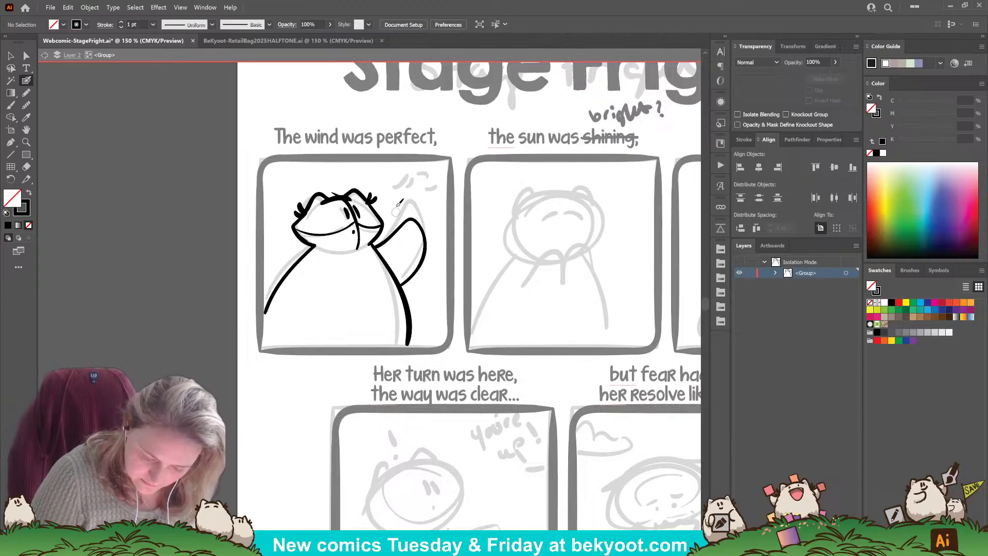
key("ctrl+z")
Redo the eyes and draw the raised waving arm with a small mark inside the paw.
mouse_move(355, 206)
left_mouse_down()
mouse_move(360, 218)
mouse_move(347, 219)
left_mouse_up()
key("ctrl+z")
key("ctrl+shift+a")
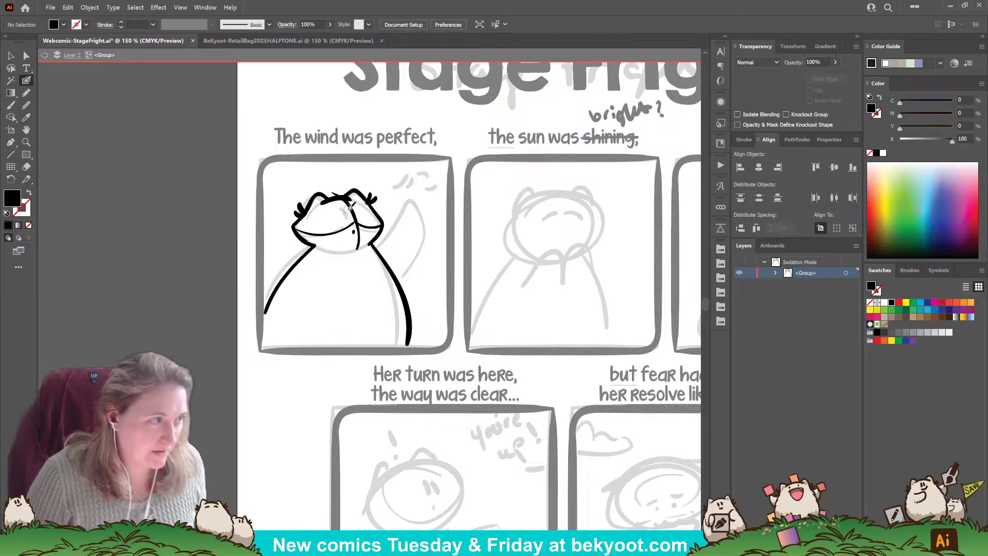
left_click_drag(354, 229, 355, 236)
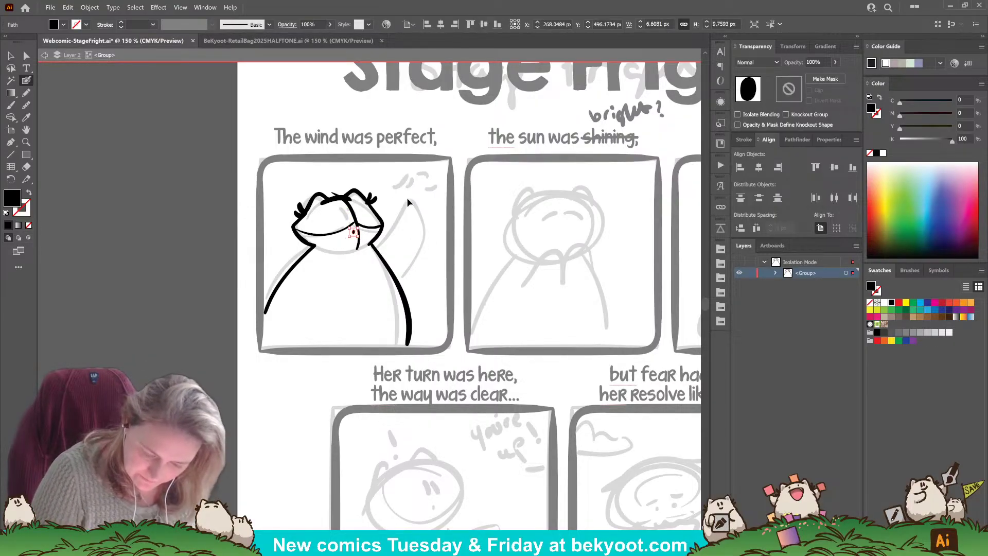
key("ctrl+shift+a")
mouse_move(372, 244)
left_mouse_down()
mouse_move(418, 212)
mouse_move(427, 222)
mouse_move(421, 253)
mouse_move(395, 273)
left_mouse_up()
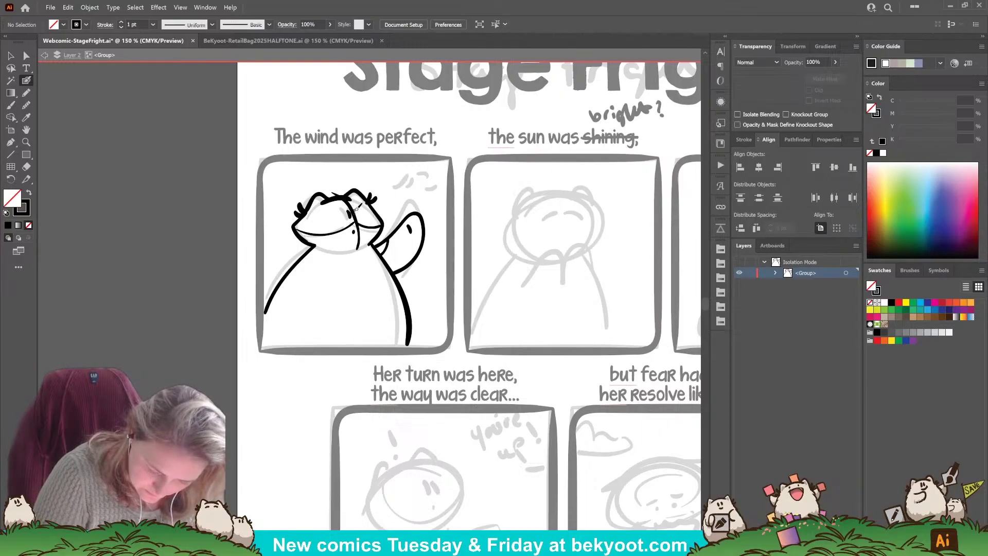
Replace the dot beside the face's centre line with a smaller mark and touch up the right eye.
left_click_drag(353, 230, 353, 234)
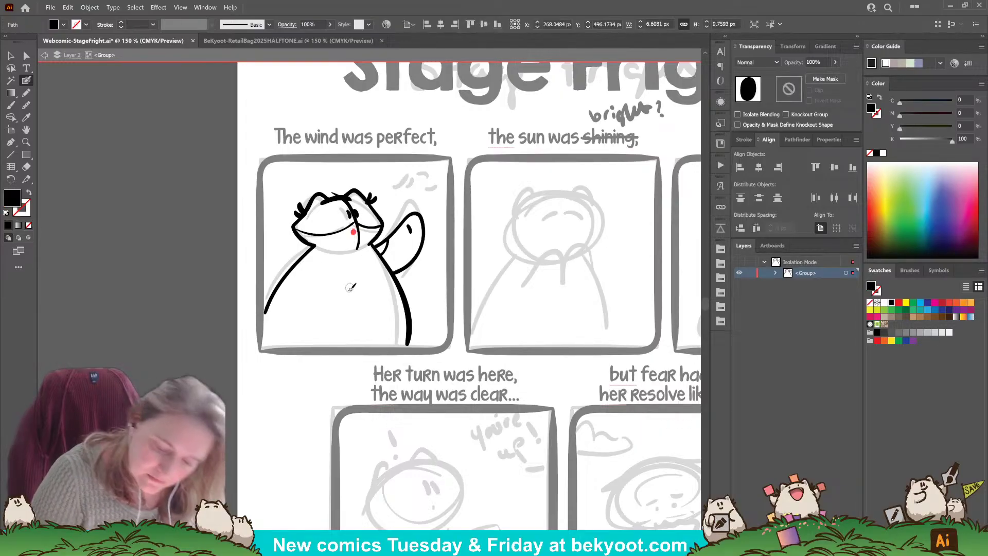
key("ctrl+z")
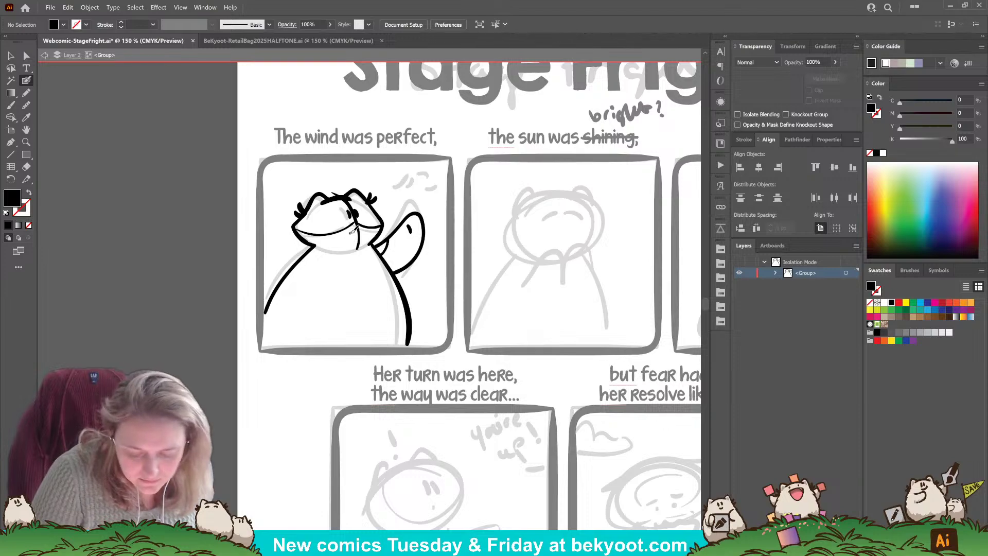
key("shift+x")
key("shift+x")
key("shift+x")
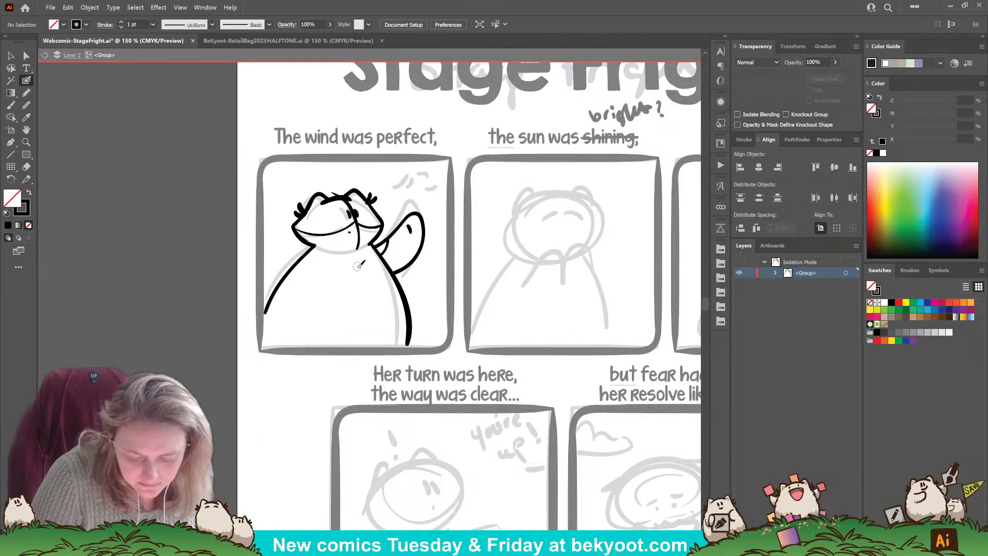
key("shift+x")
key("shift+x")
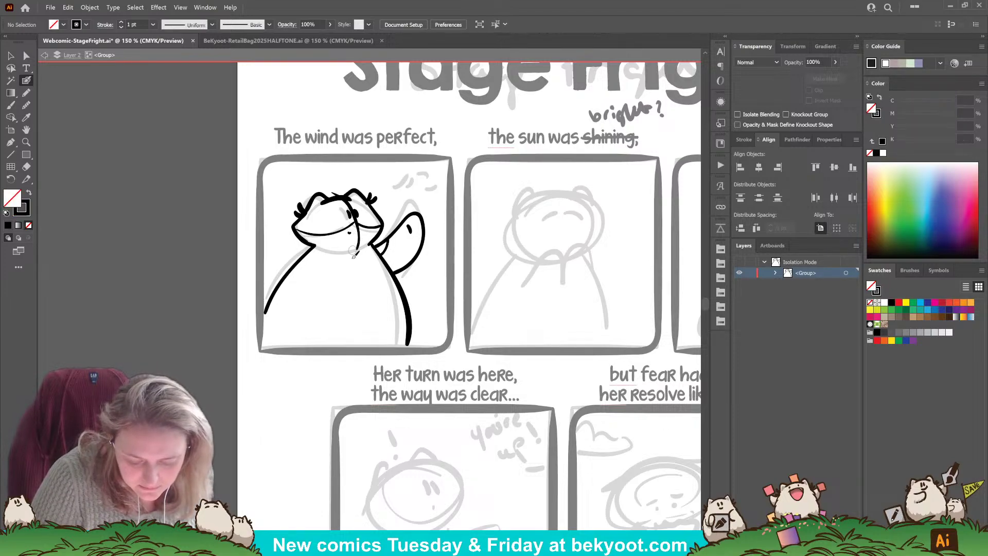
left_click_drag(359, 211, 354, 215)
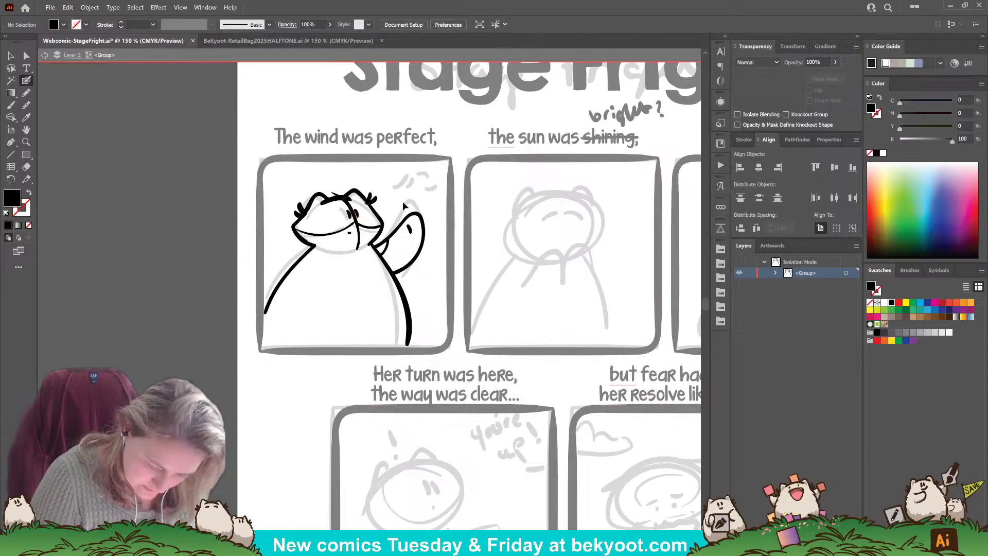
Draw the curved front arm across the belly and adjust both body lines so they end at the panel frame.
mouse_move(313, 266)
left_mouse_down()
mouse_move(367, 261)
mouse_move(369, 273)
mouse_move(354, 305)
mouse_move(313, 316)
left_mouse_up()
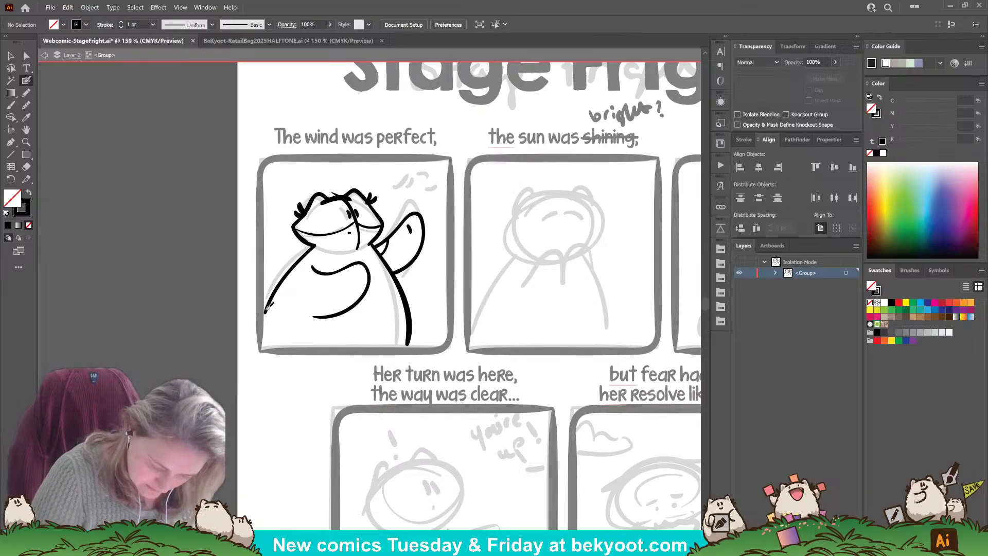
left_click(269, 306, "ctrl")
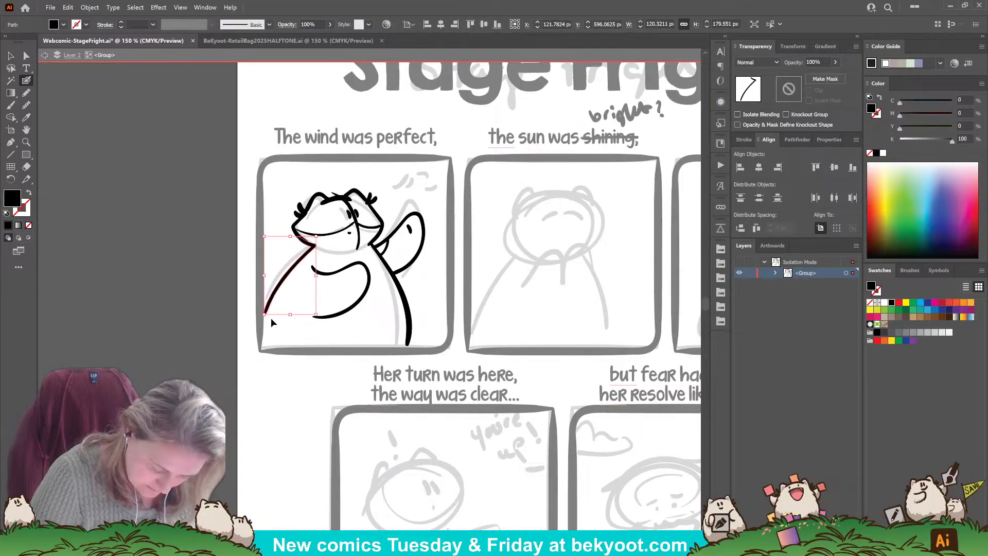
left_click_drag(263, 315, 260, 316)
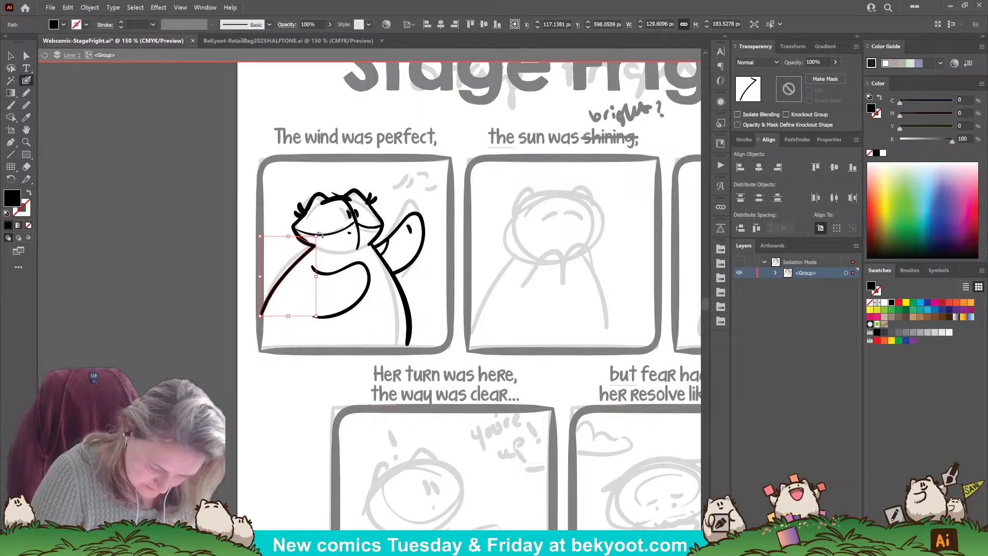
left_click(260, 379, "ctrl")
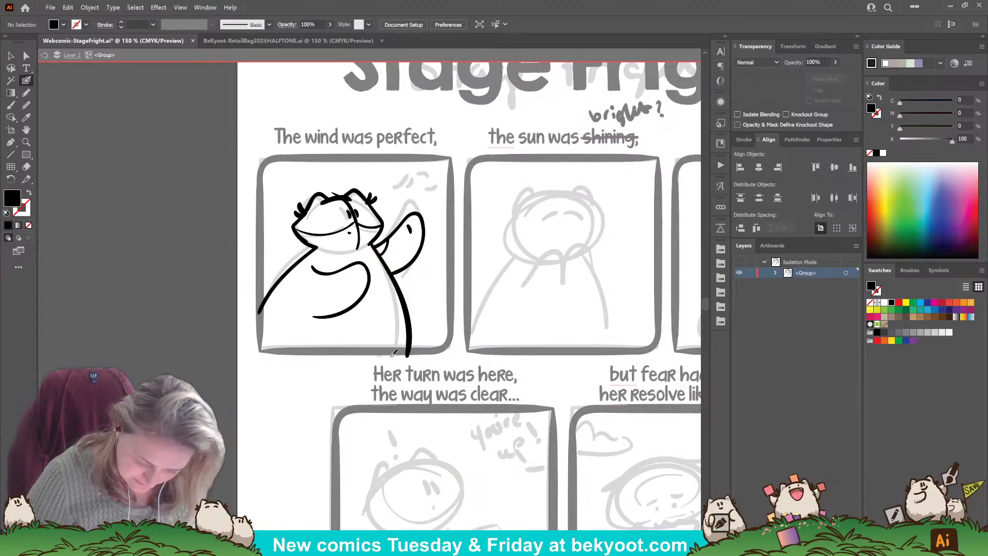
left_click(406, 332, "ctrl")
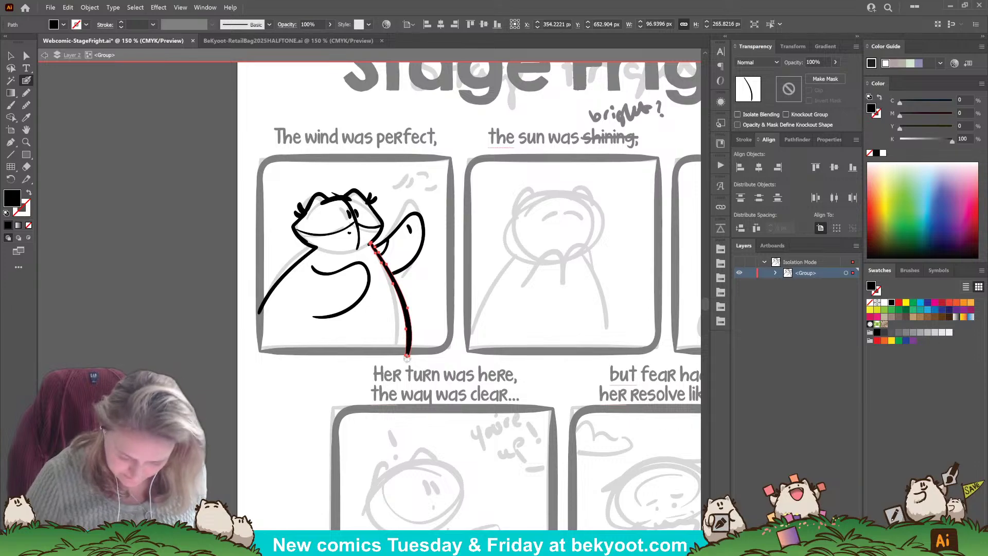
left_click_drag(405, 356, 397, 362)
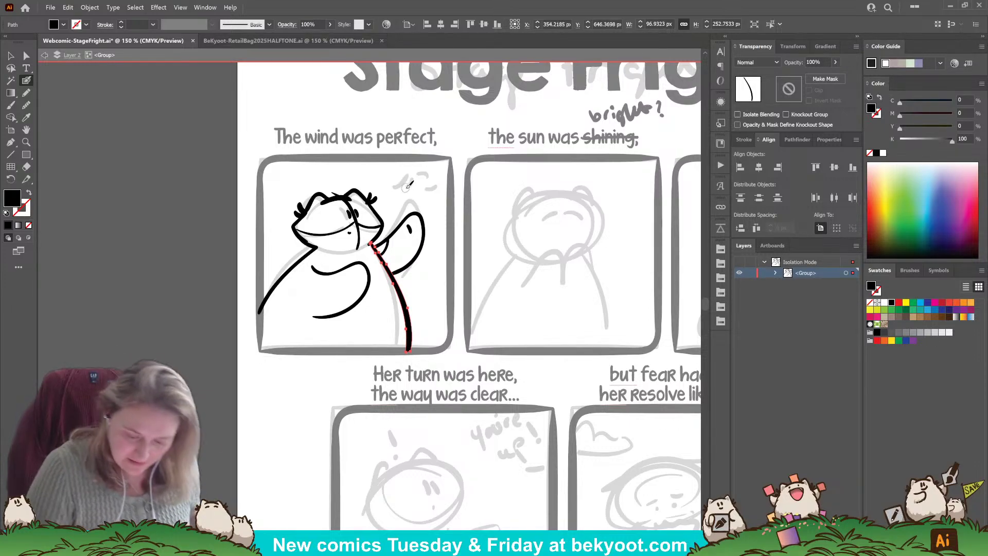
Draw a row of short dashes drifting up from the raised paw towards the panel's upper right corner.
left_click_drag(410, 200, 418, 194)
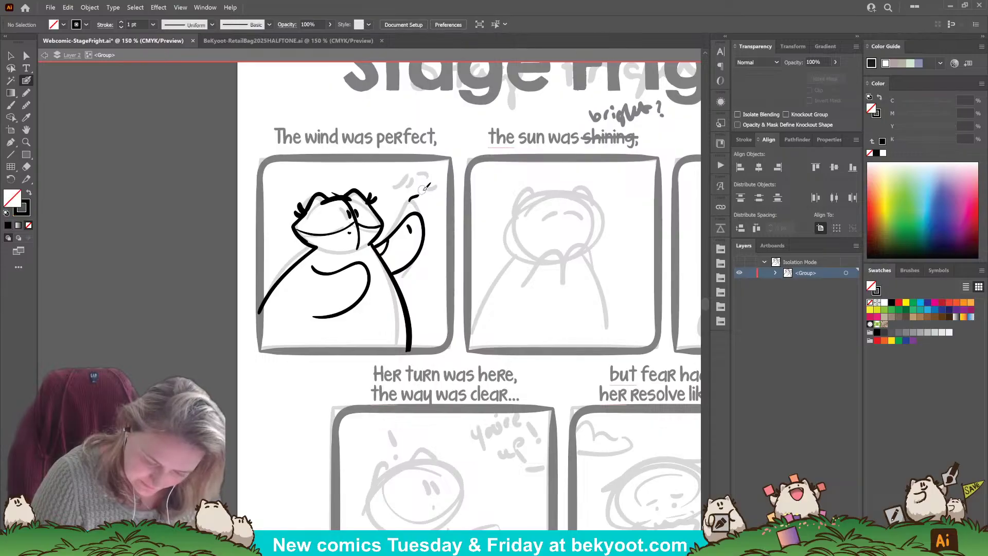
key("ctrl+z")
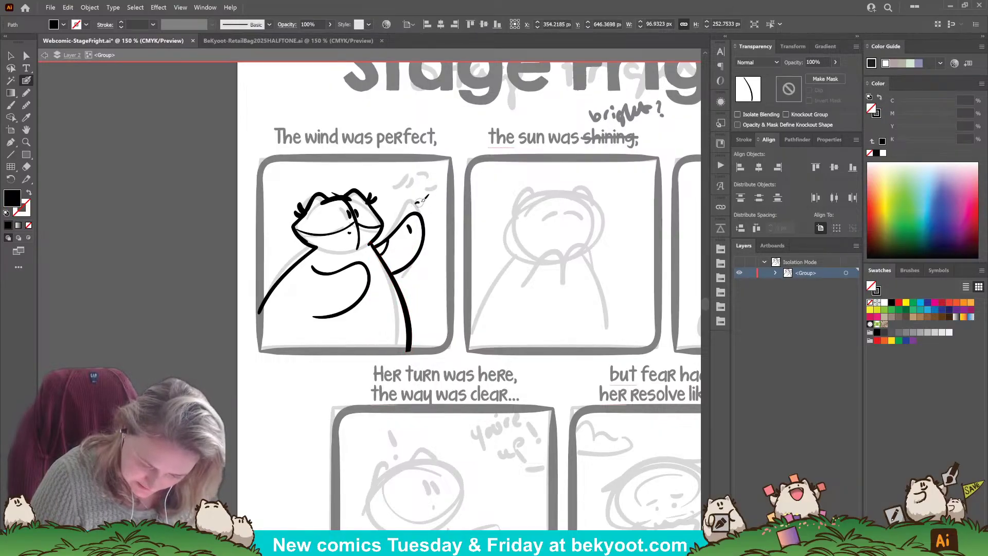
left_click_drag(414, 203, 426, 197)
mouse_move(428, 194)
left_mouse_down()
mouse_move(436, 185)
mouse_move(442, 197)
mouse_move(440, 185)
mouse_move(443, 186)
left_mouse_up()
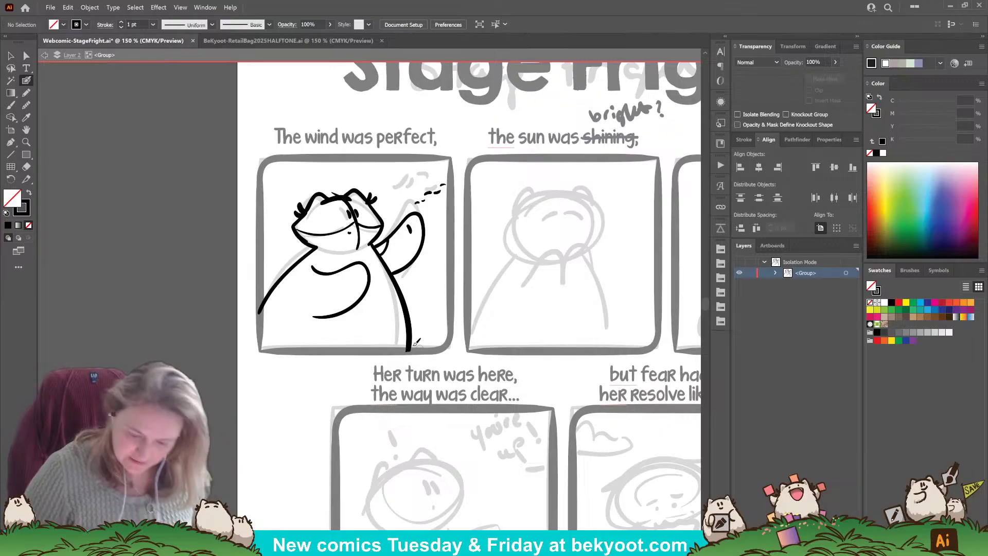
Reshape the end of the jaw line so it flows into the left body line at the neck.
left_click(320, 237, "ctrl")
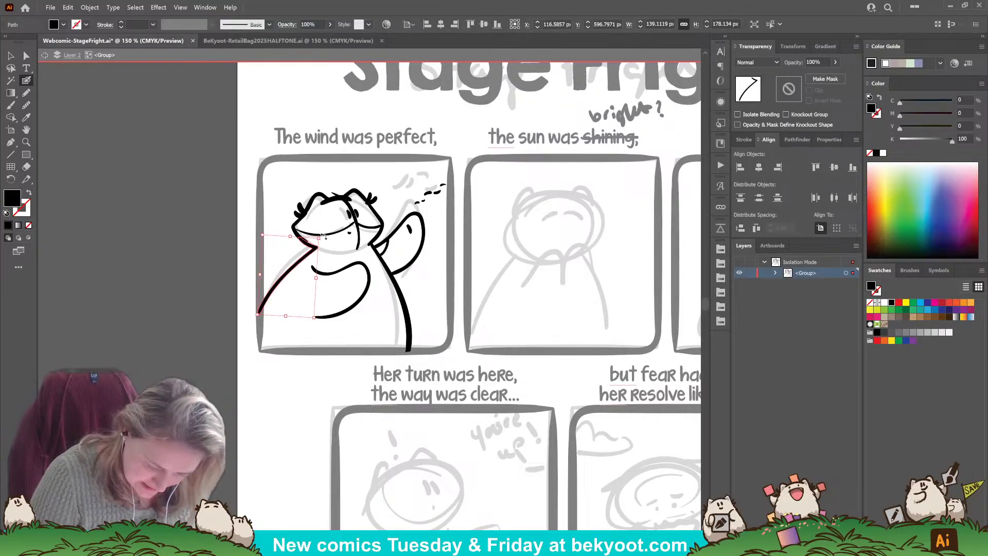
left_click(26, 55)
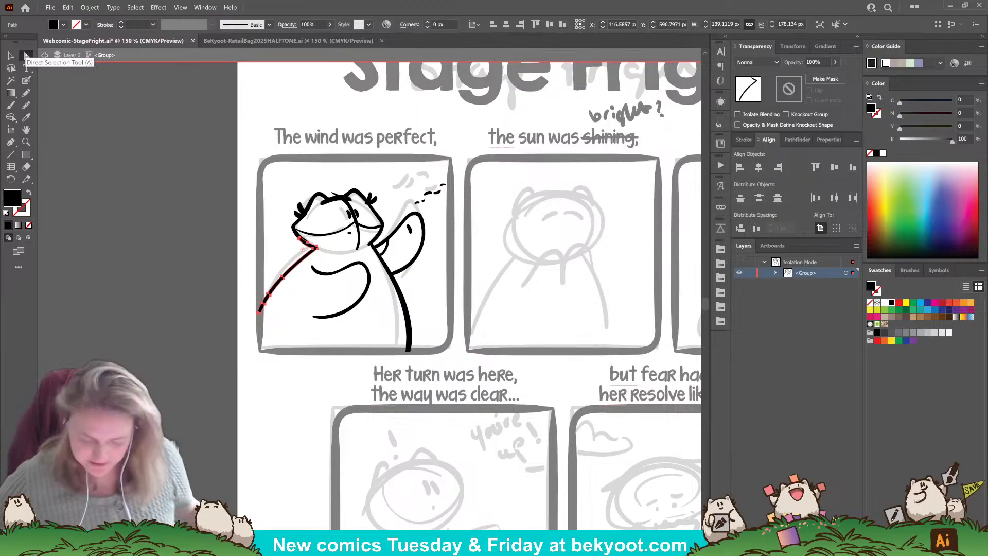
scroll(335, 245, "up", 5)
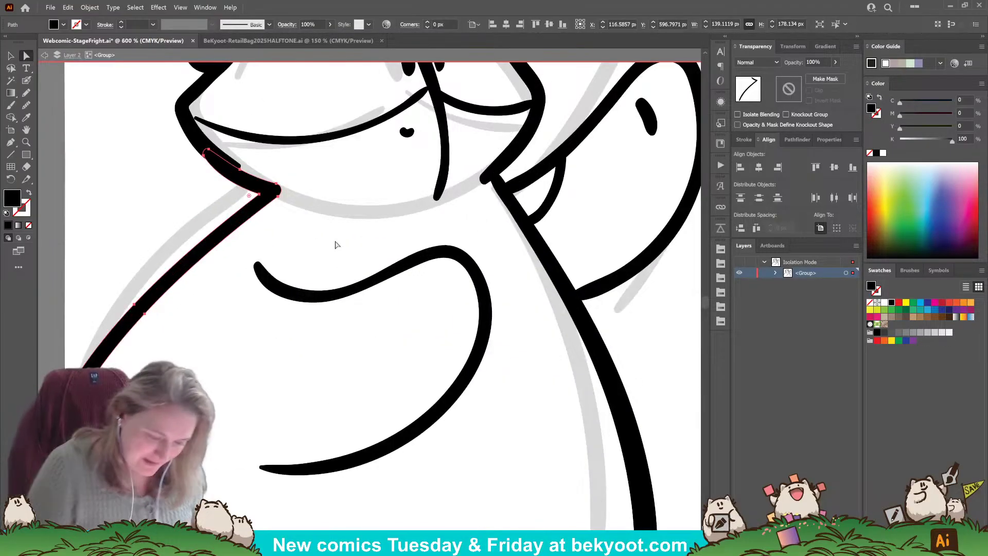
left_click(236, 163)
left_click(243, 178)
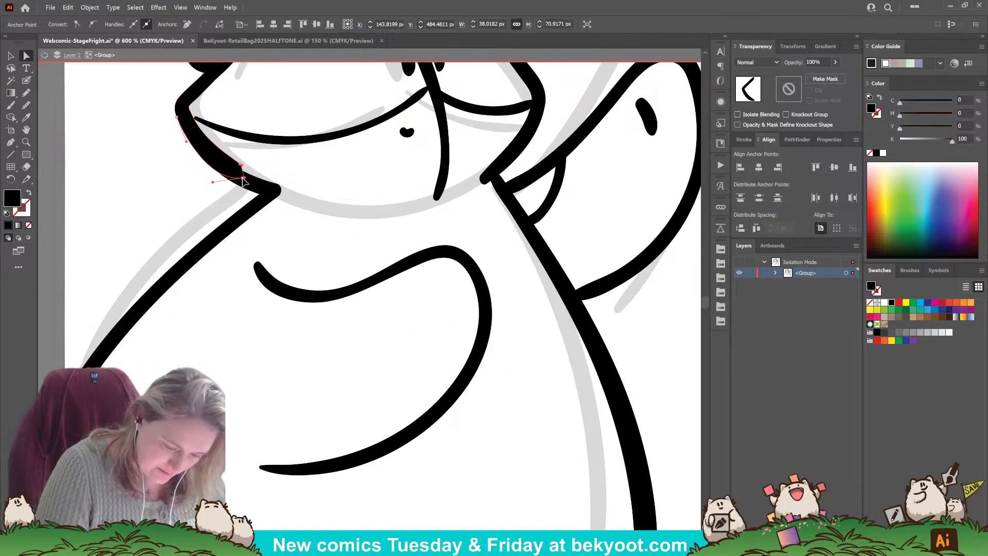
mouse_move(242, 178)
left_mouse_down()
mouse_move(264, 182)
mouse_move(244, 190)
left_mouse_up()
left_click(245, 185)
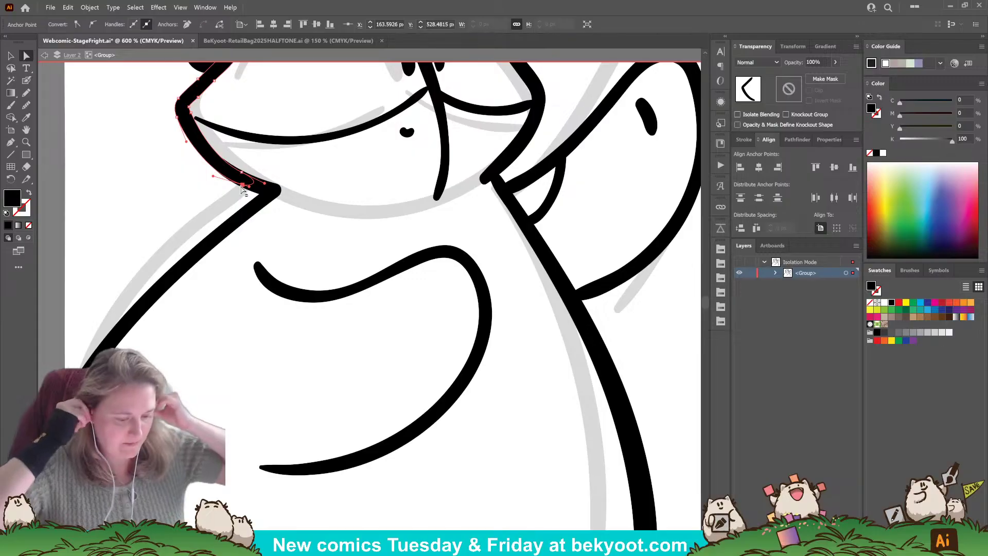
left_click(153, 193)
scroll(329, 222, "down", 3)
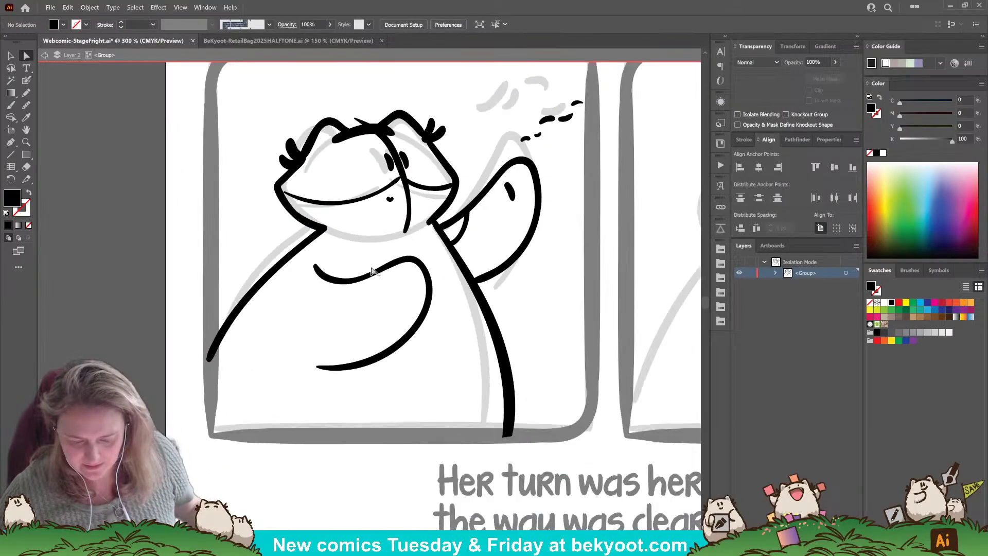
Draw a small curved thumb at the paw end of the front arm.
key("n")
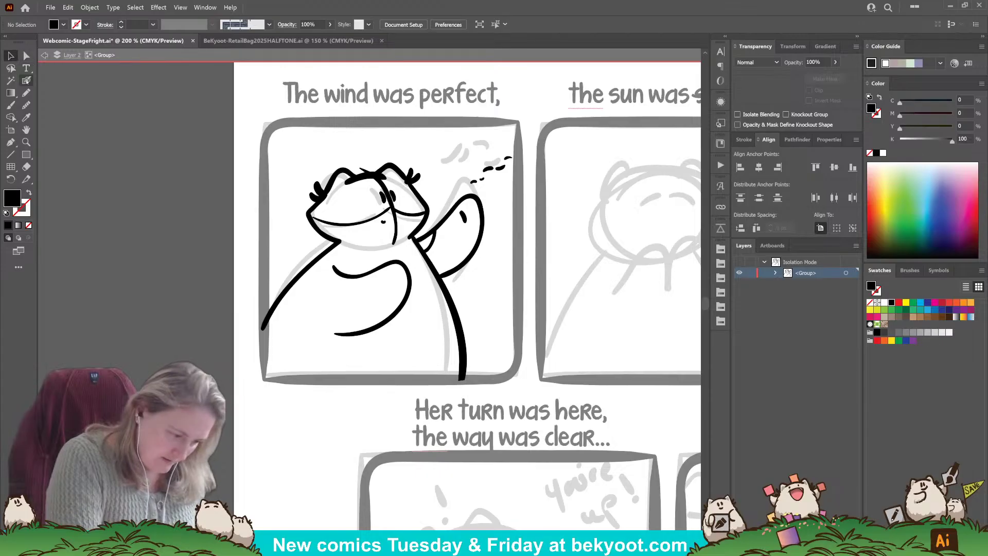
mouse_move(335, 269)
left_mouse_down()
mouse_move(328, 277)
mouse_move(356, 280)
left_mouse_up()
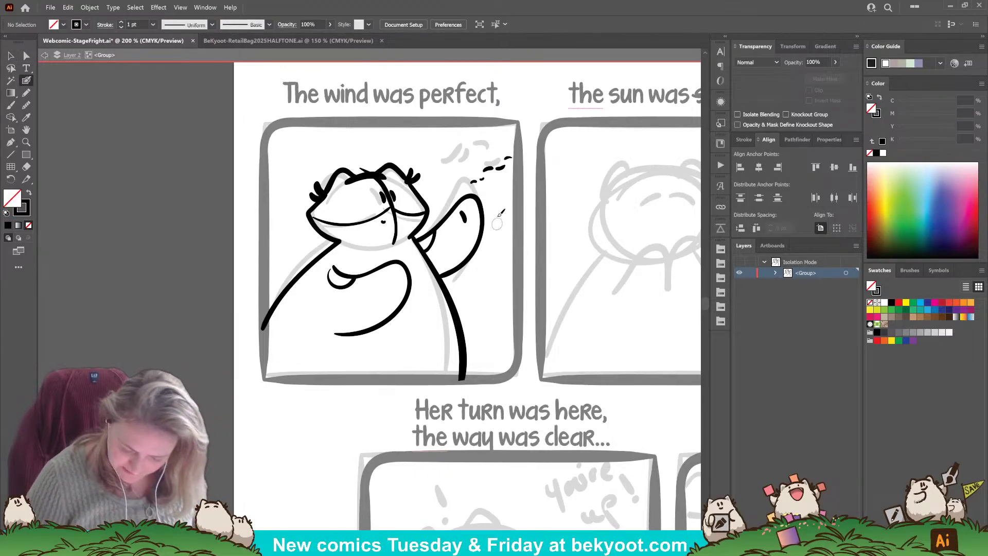
left_click_drag(325, 405, 315, 411)
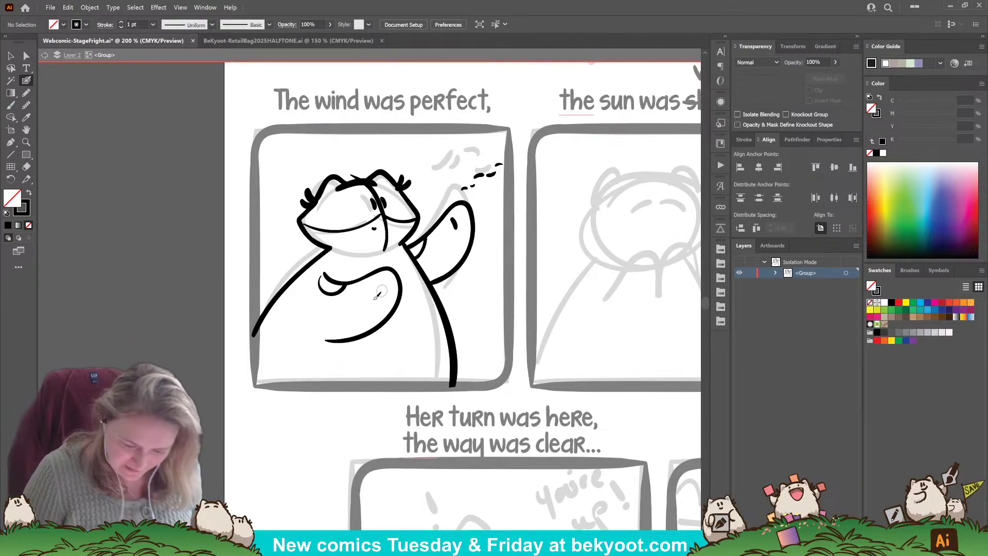
Delete the face's vertical centre line and extend the mouth line to both cheeks.
left_click_drag(349, 175, 385, 250)
key("ctrl+z")
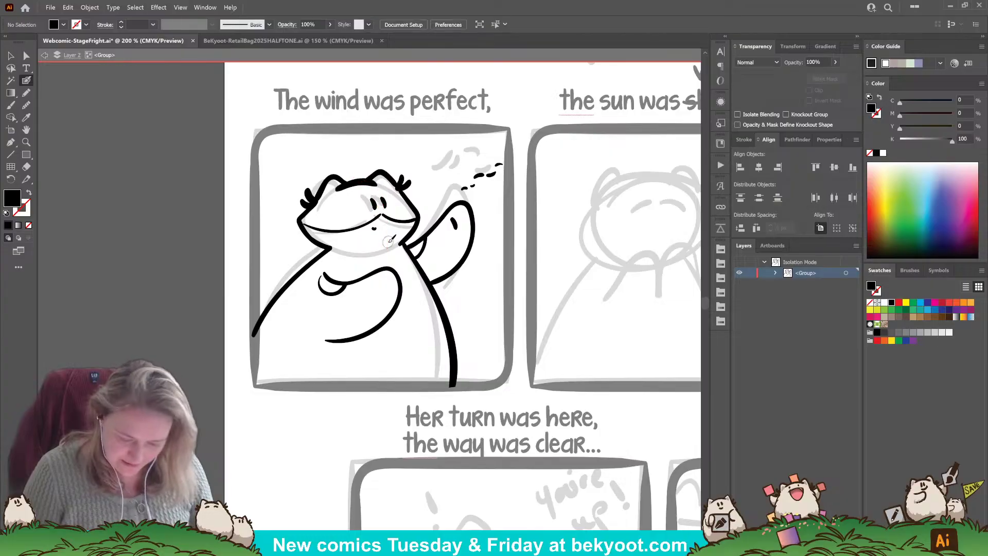
mouse_move(381, 217)
left_mouse_down()
mouse_move(418, 220)
mouse_move(303, 220)
mouse_move(365, 209)
left_mouse_up()
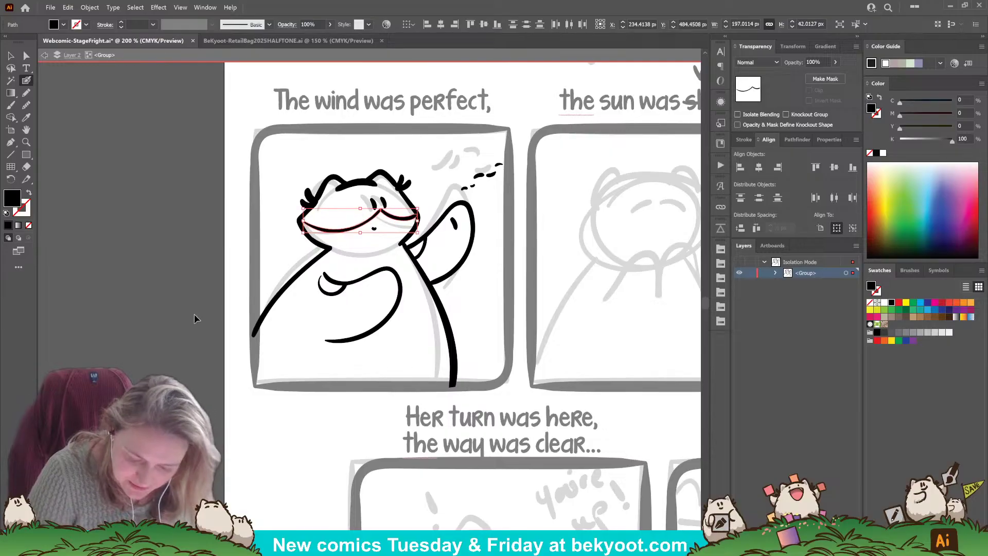
mouse_move(303, 223)
left_mouse_down()
mouse_move(360, 229)
mouse_move(411, 216)
left_mouse_up()
key("ctrl+shift+a")
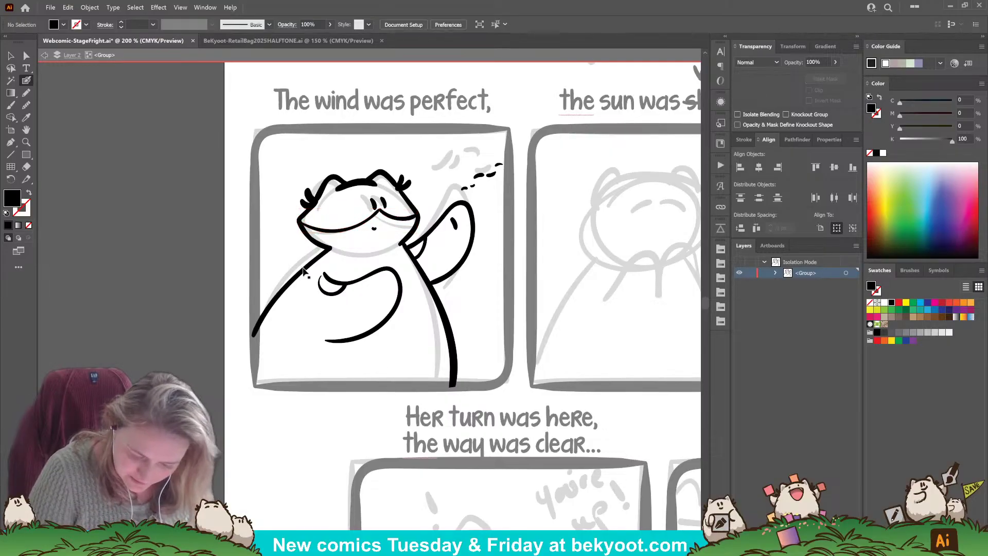
Delete the mouth line from the face and adjust the left eye.
left_click(361, 227, "ctrl")
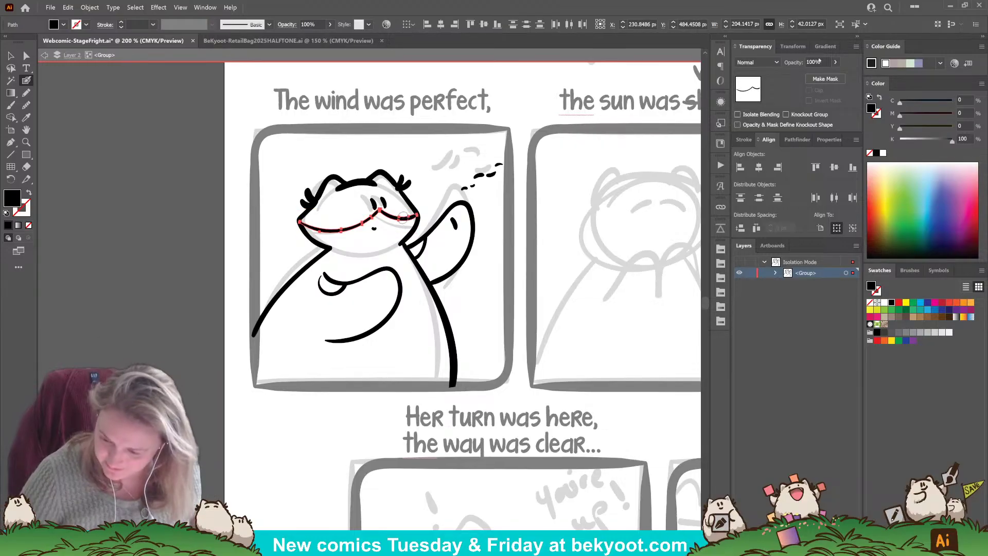
key("ctrl+g")
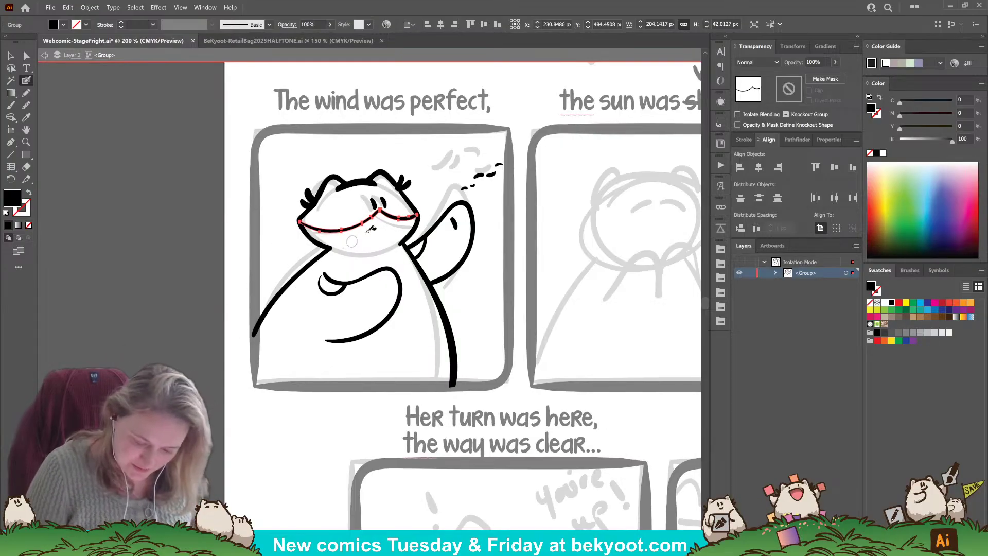
key("ctrl")
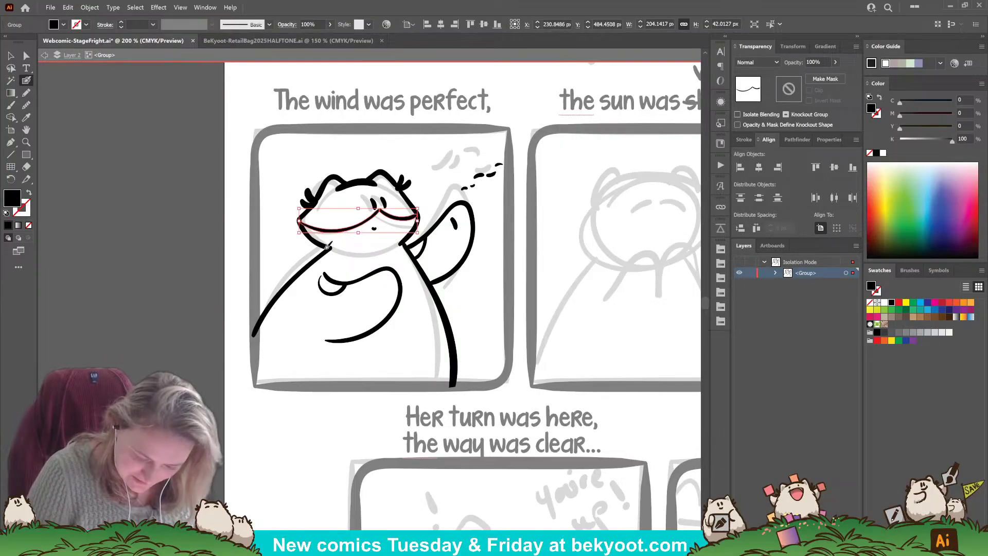
left_click(415, 182, "ctrl")
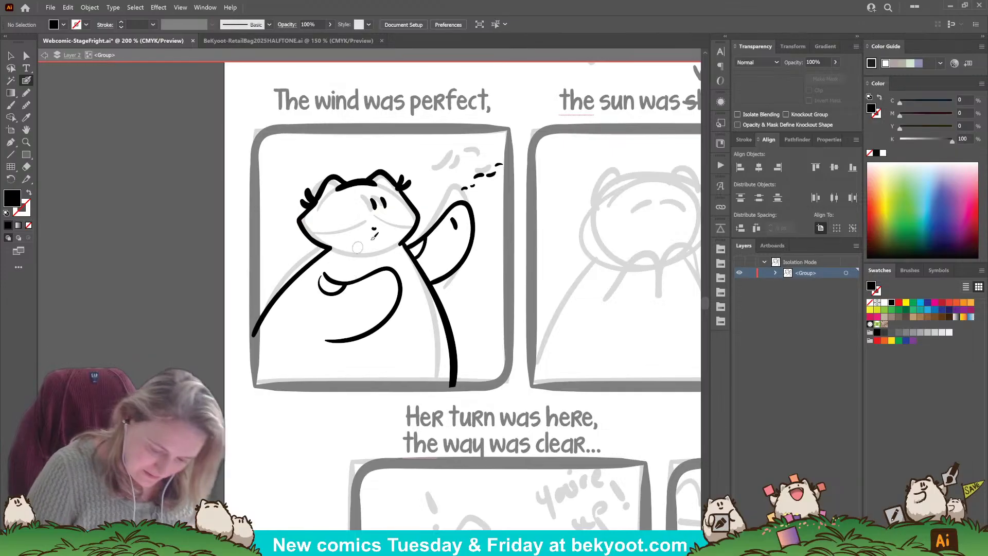
left_click(380, 203, "ctrl")
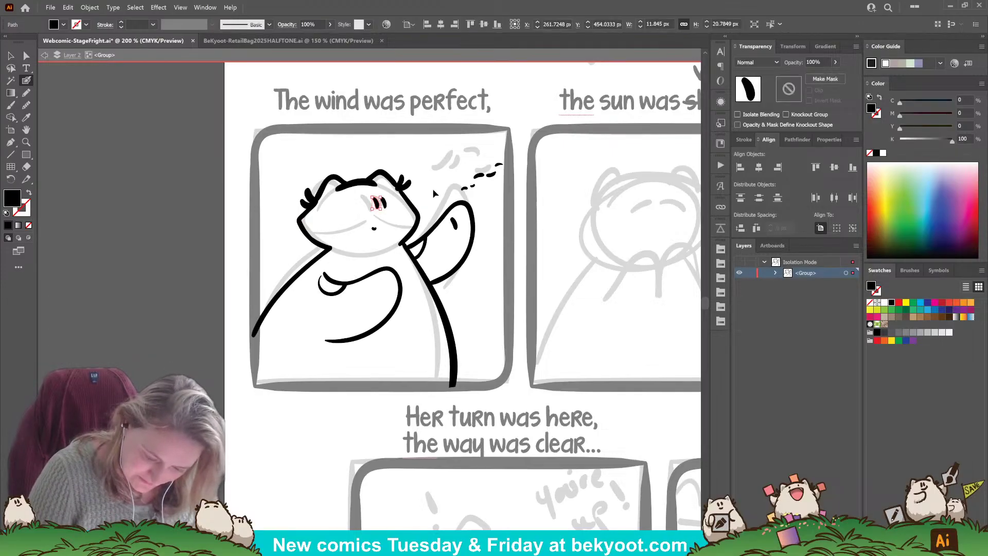
left_click(402, 219, "ctrl")
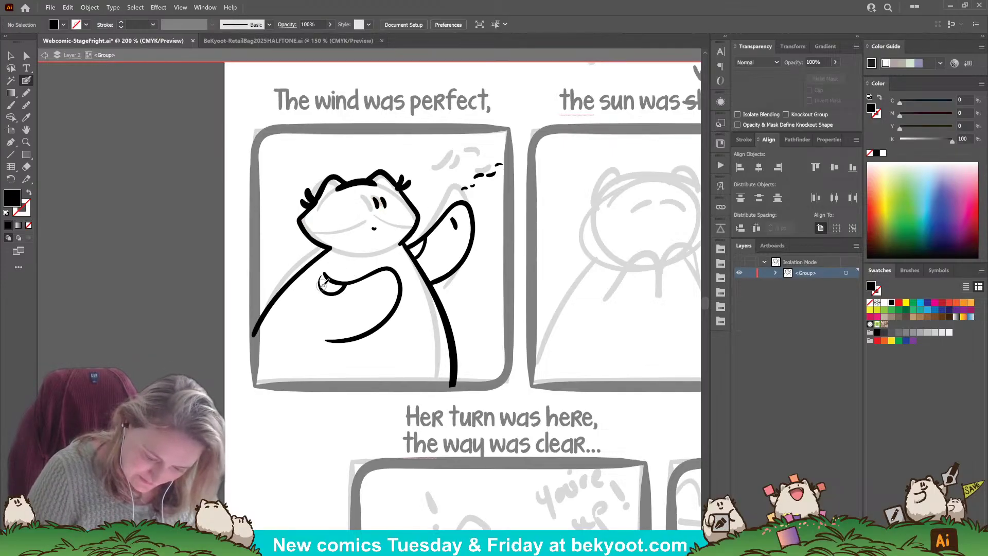
Try several versions of a wavy mouth line running across the face from cheek to cheek.
left_click(309, 222, "ctrl")
left_click(310, 221, "ctrl")
left_click_drag(304, 222, 402, 216)
key("ctrl+z")
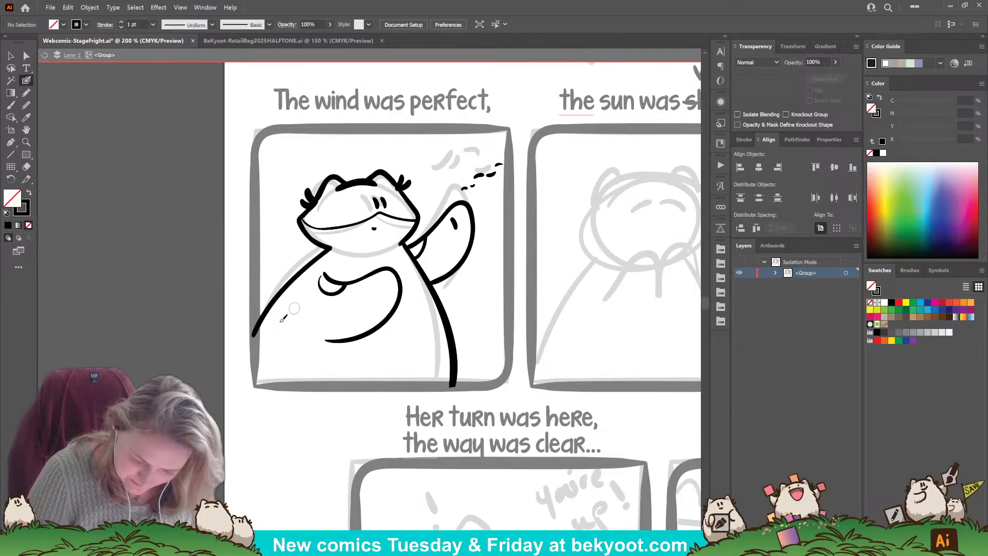
mouse_move(301, 222)
left_mouse_down()
mouse_move(366, 219)
mouse_move(383, 207)
mouse_move(416, 216)
left_mouse_up()
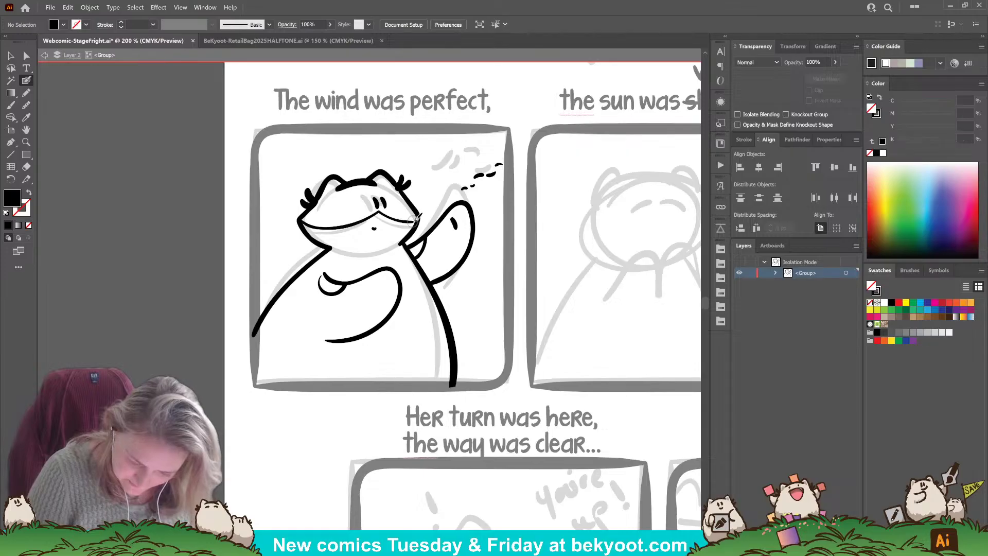
key("ctrl+z")
mouse_move(303, 222)
left_mouse_down()
mouse_move(373, 220)
mouse_move(394, 208)
left_mouse_up()
key("ctrl+z")
left_click_drag(312, 220, 425, 217)
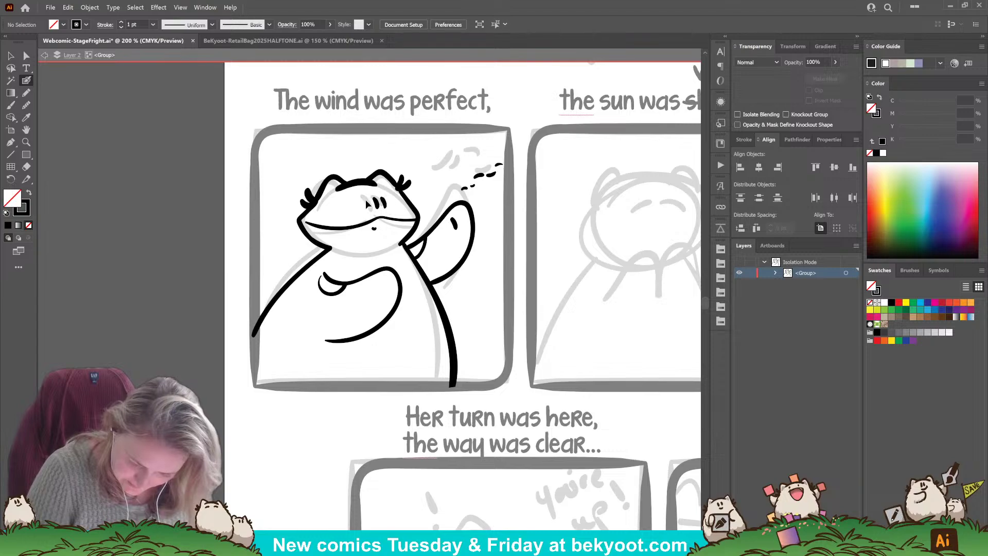
Replace the character's right eye with a freshly drawn slanted oval stroke.
left_click(382, 205, "ctrl")
key("Delete")
left_click_drag(373, 197, 383, 210)
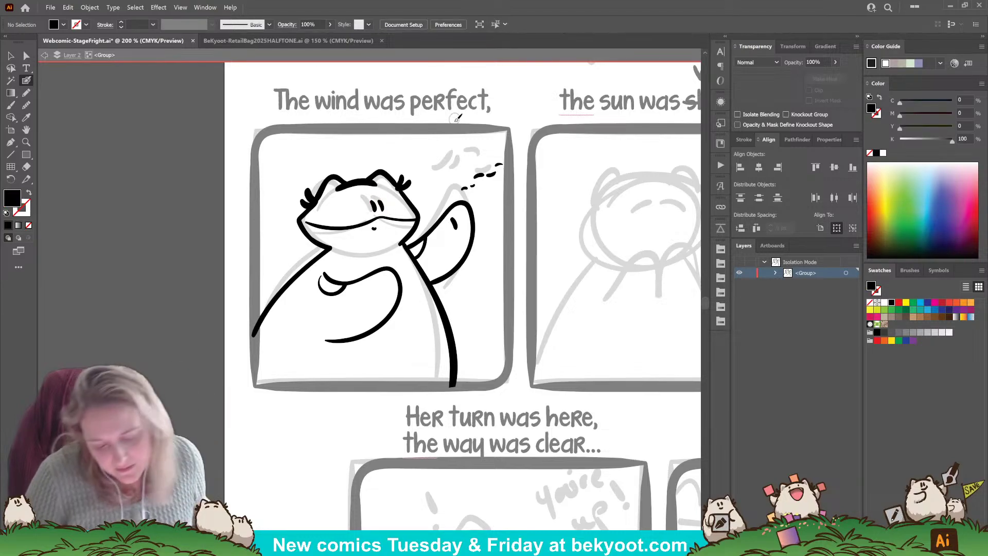
Replace the mouth with a thinner wavy line that peaks under the eyes, adding a short mark near the left cheek.
left_click(386, 222, "ctrl")
left_click(386, 222, "ctrl")
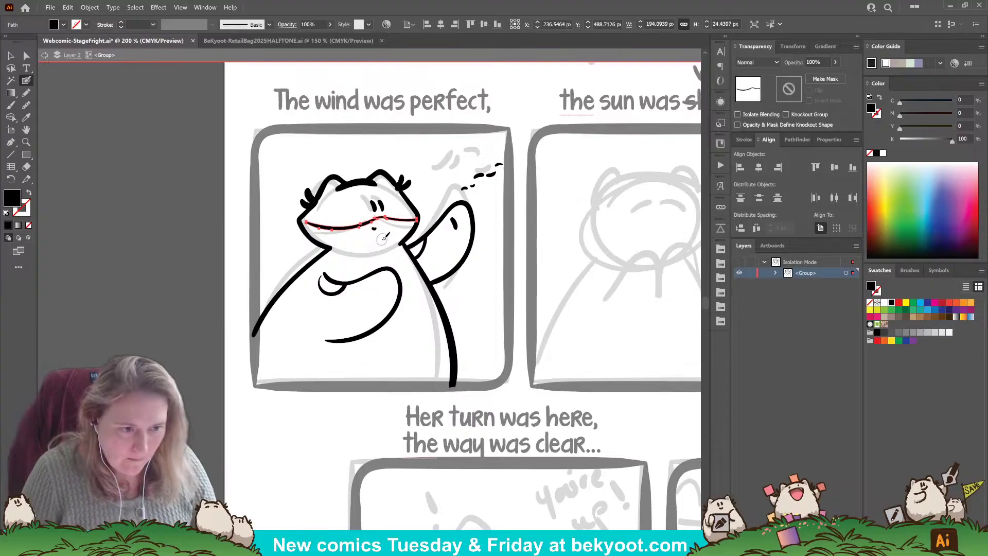
key("Delete")
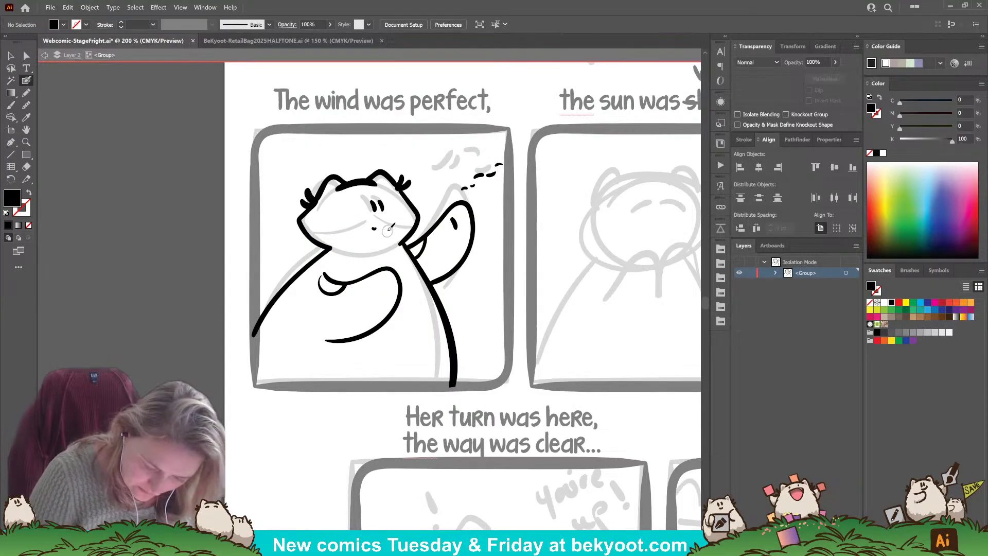
mouse_move(308, 225)
left_mouse_down()
mouse_move(380, 212)
mouse_move(419, 220)
left_mouse_up()
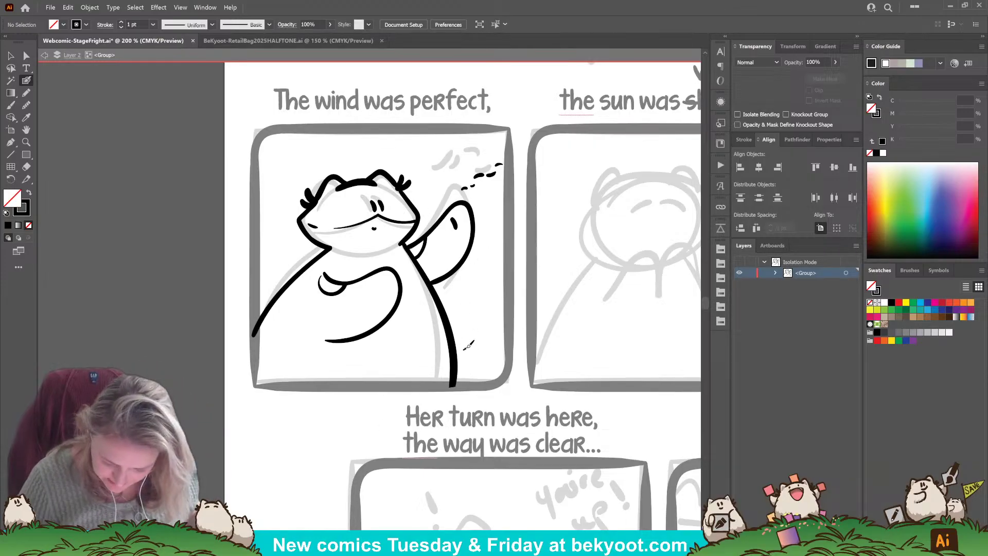
Draw two overlapping angular roof outlines in the first panel's lower right corner, beside the body.
mouse_move(483, 335)
left_mouse_down()
mouse_move(511, 346)
mouse_move(460, 355)
left_mouse_up()
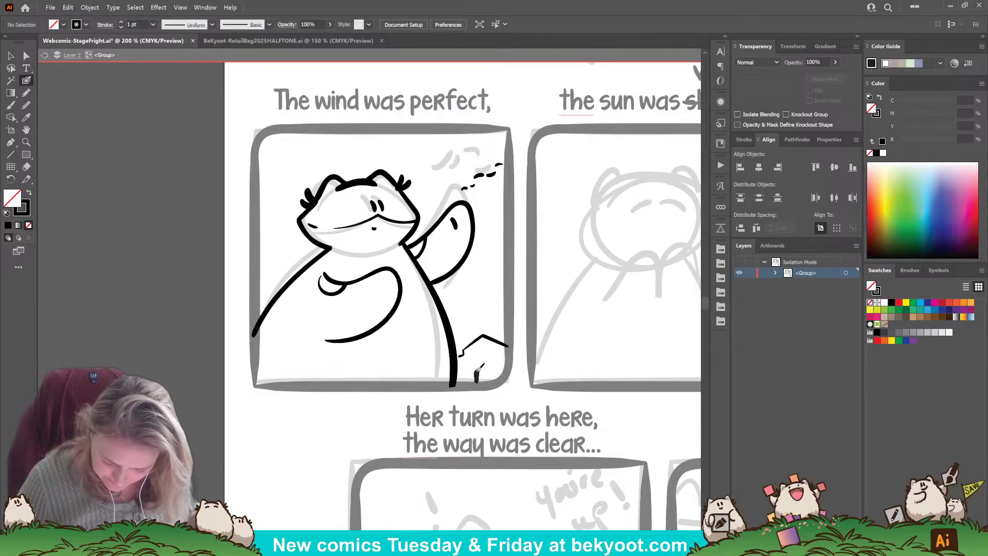
mouse_move(477, 383)
left_mouse_down()
mouse_move(478, 363)
mouse_move(510, 361)
left_mouse_up()
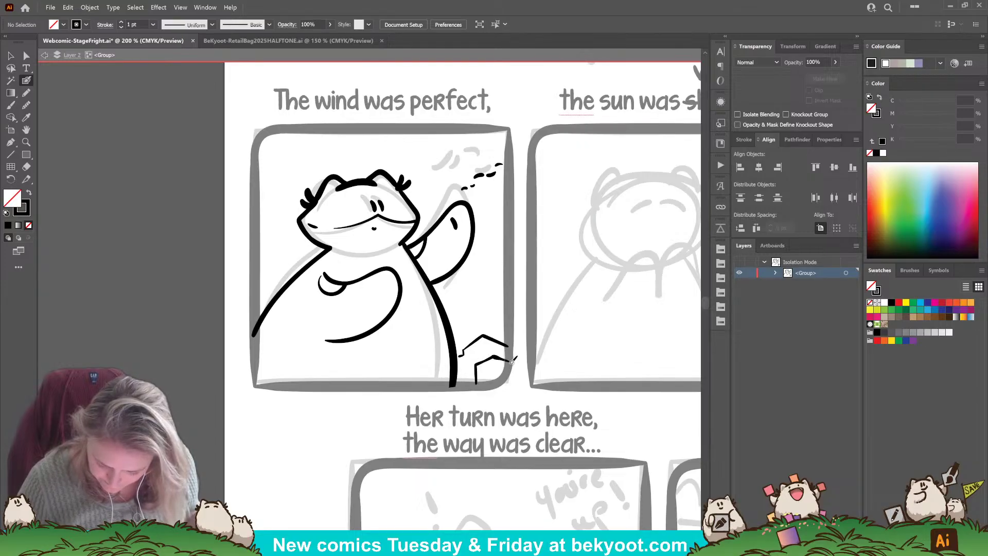
Draw a flock of tiny bird marks in the panel's upper left corner, removing the topmost mark and redoing the wavy one.
scroll(371, 402, "up", 1)
scroll(371, 402, "left", 1)
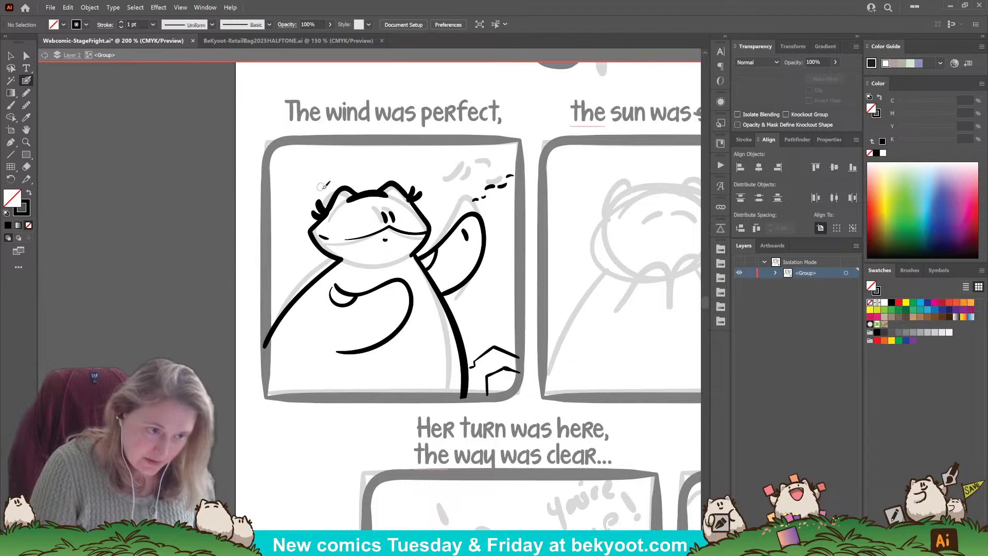
left_click_drag(291, 175, 296, 175)
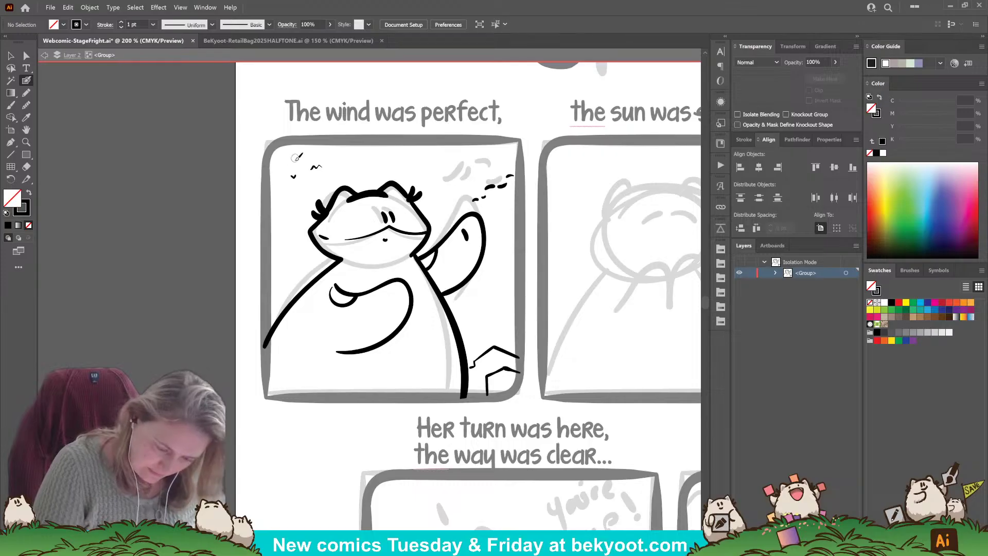
left_click_drag(296, 157, 306, 180)
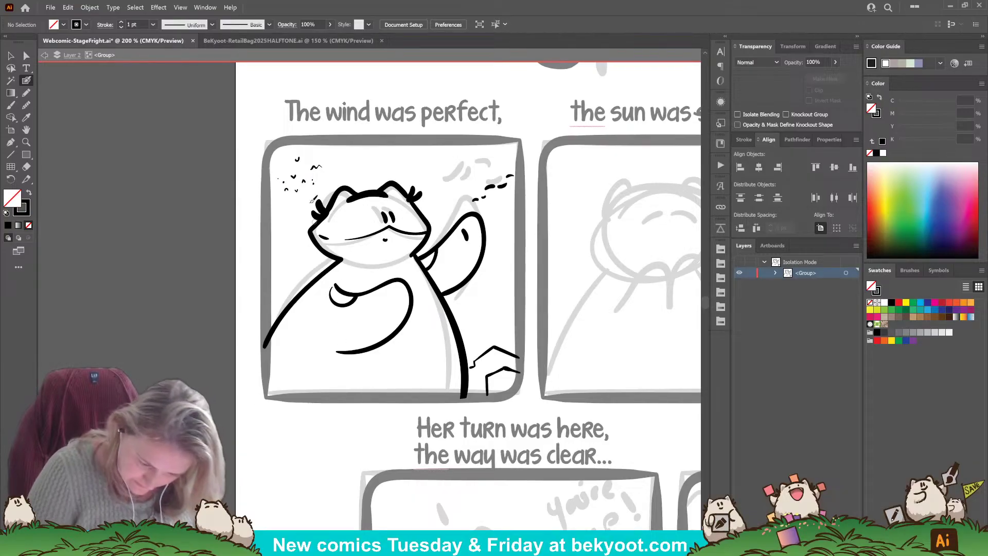
left_click(297, 159, "ctrl")
key("Delete")
left_click(315, 166, "ctrl")
key("Delete")
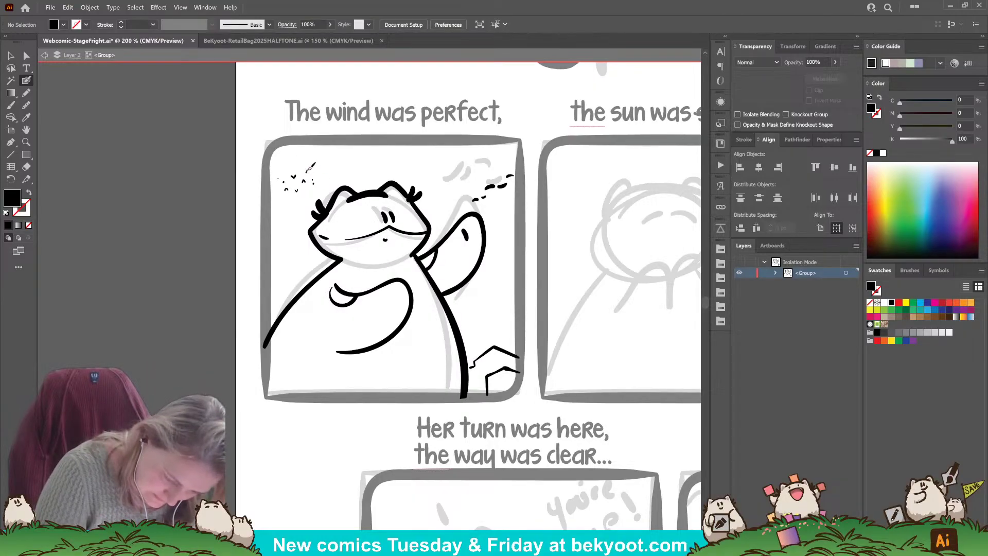
key("shift+x")
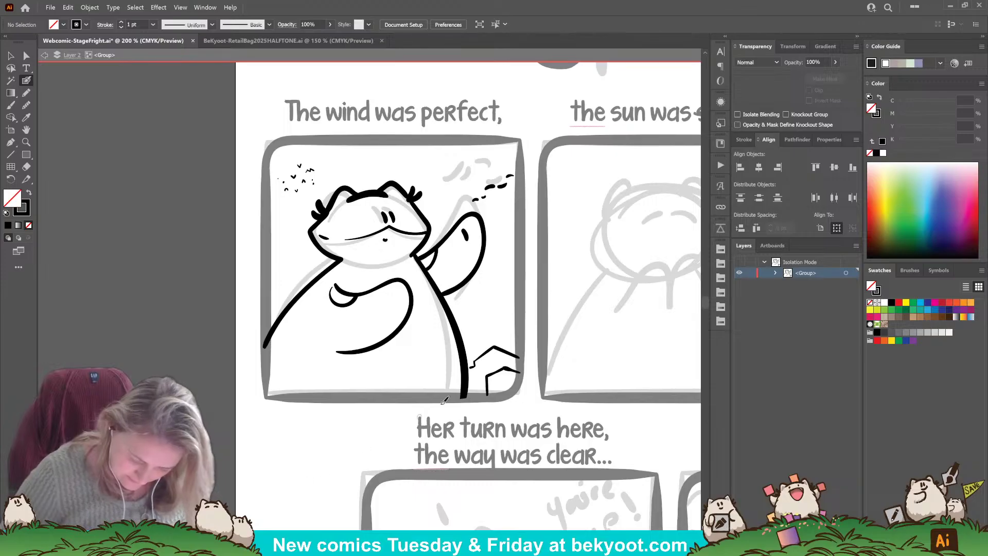
left_click_drag(499, 374, 512, 379)
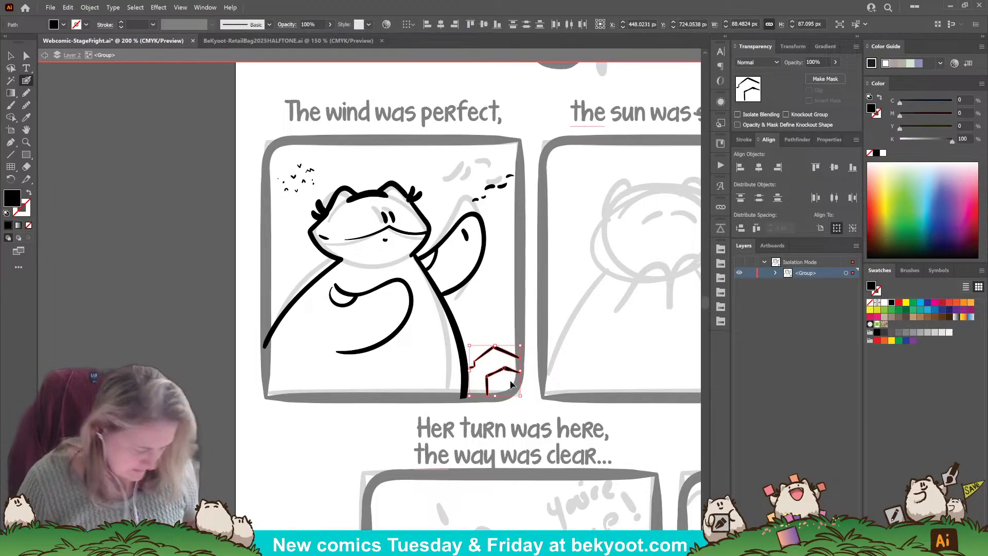
key("ctrl+shift+a")
scroll(514, 287, "right", 2)
scroll(513, 286, "down", 1)
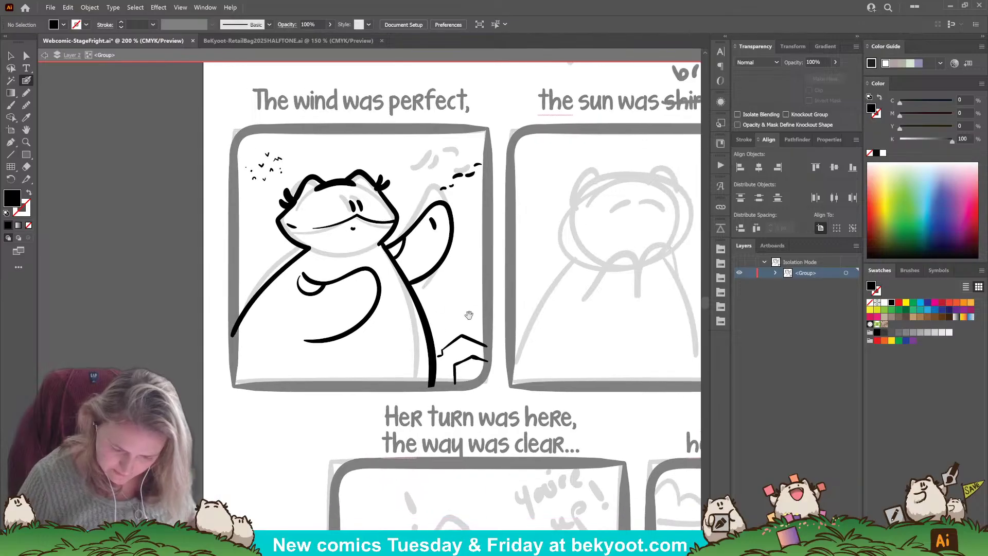
left_click(13, 54)
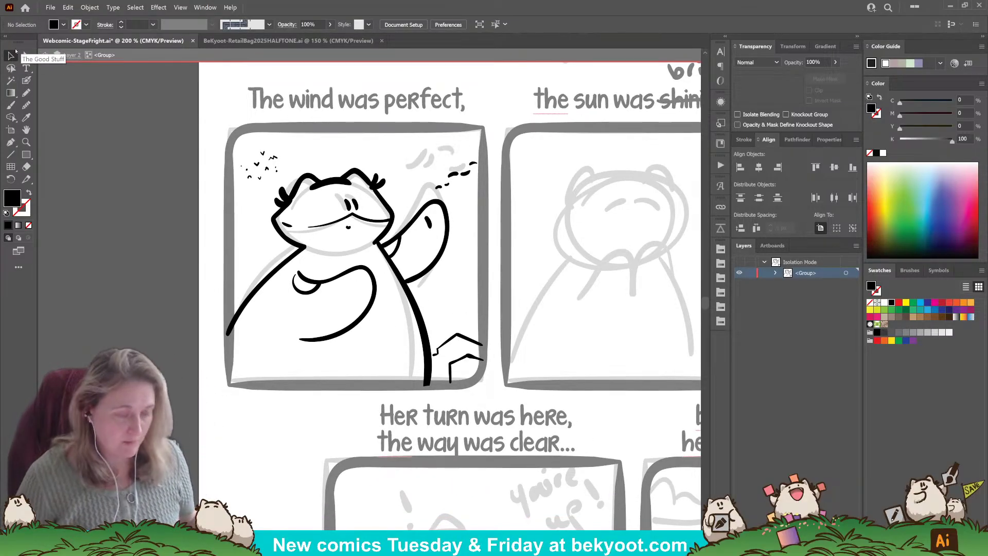
Leave isolation of the first panel's group and go to the second panel's sketch.
double_click(492, 298)
scroll(529, 294, "right", 4)
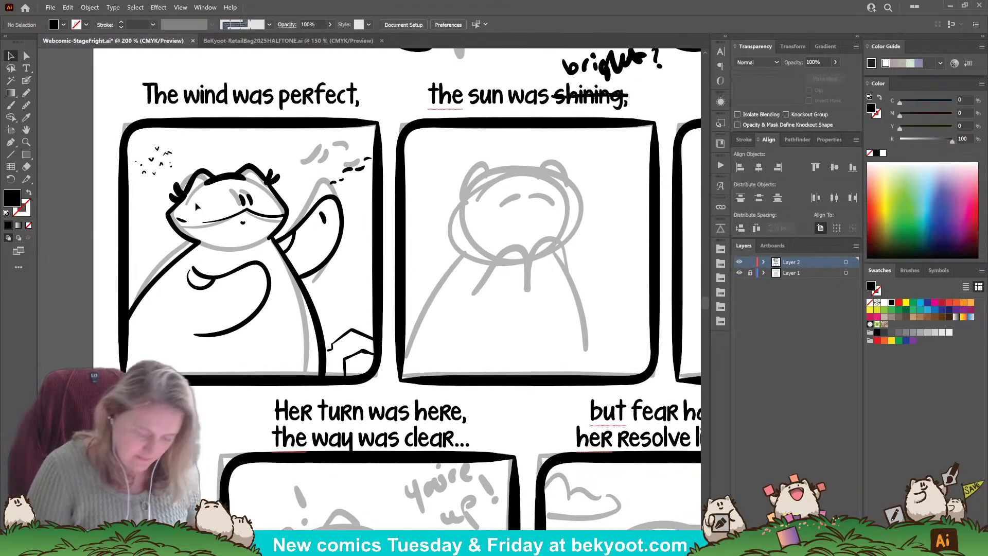
left_click_drag(414, 330, 375, 334)
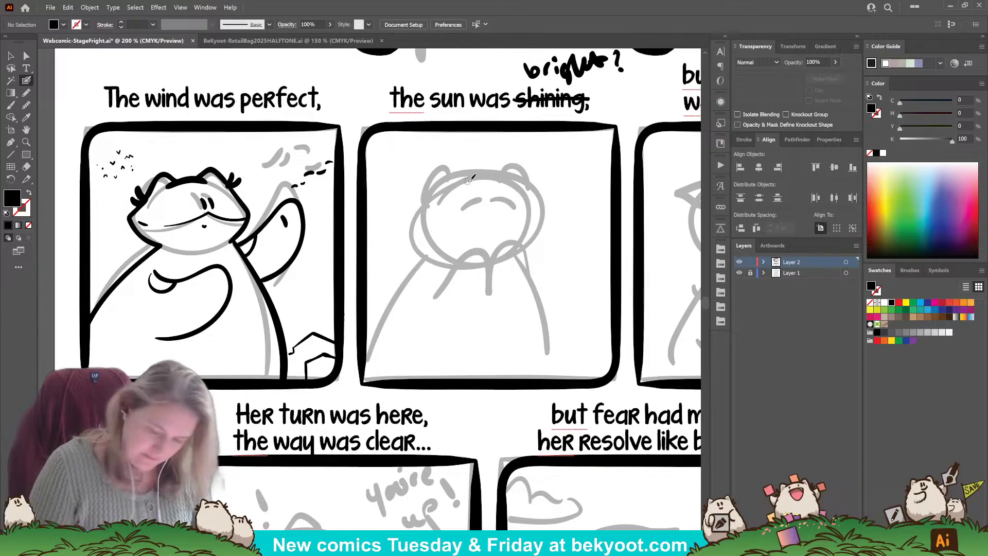
key("Return")
key("Escape")
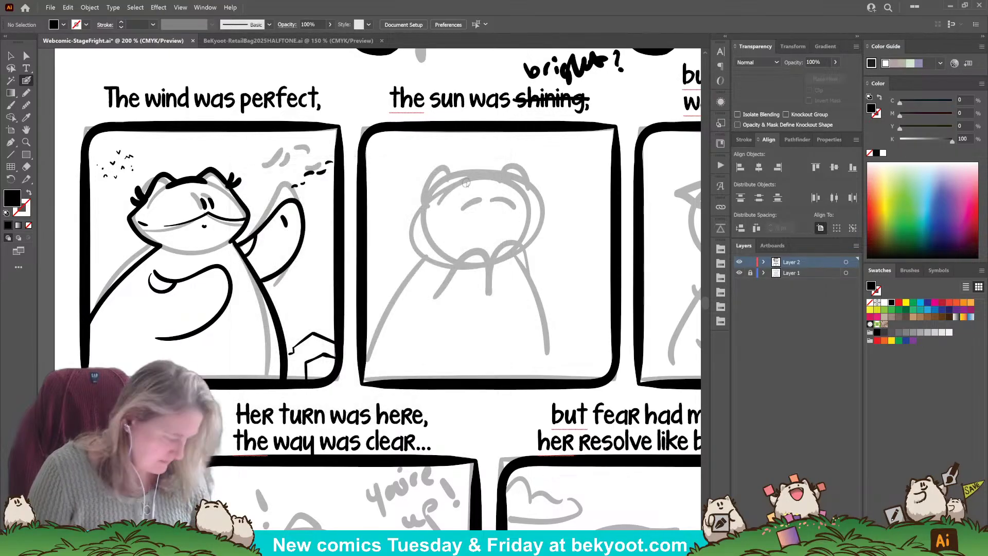
key("Return")
key("Escape")
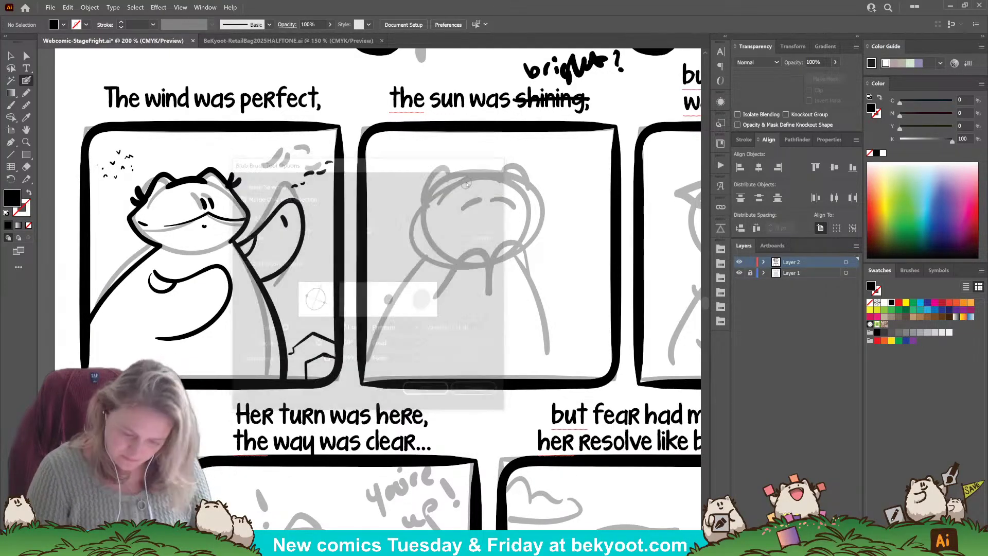
key("Return")
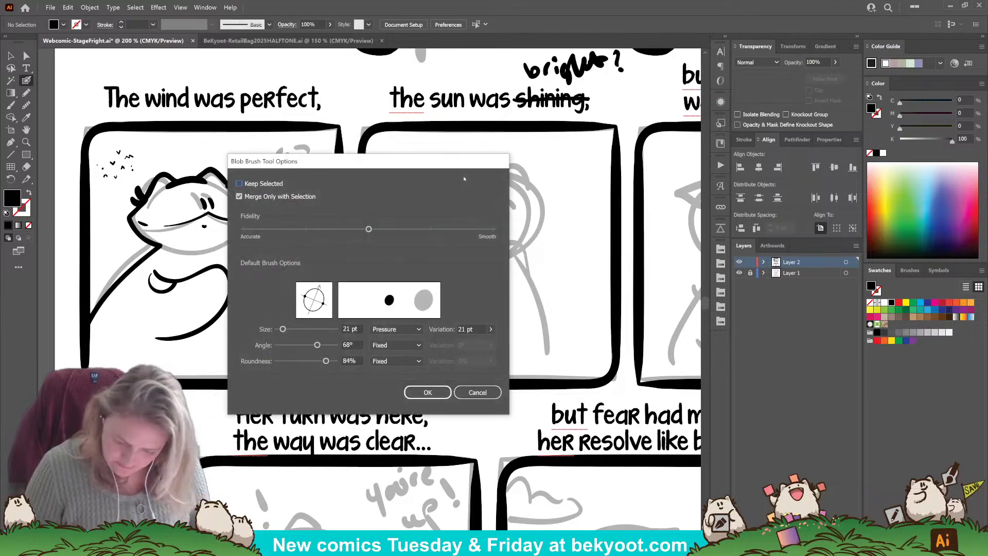
key("Escape")
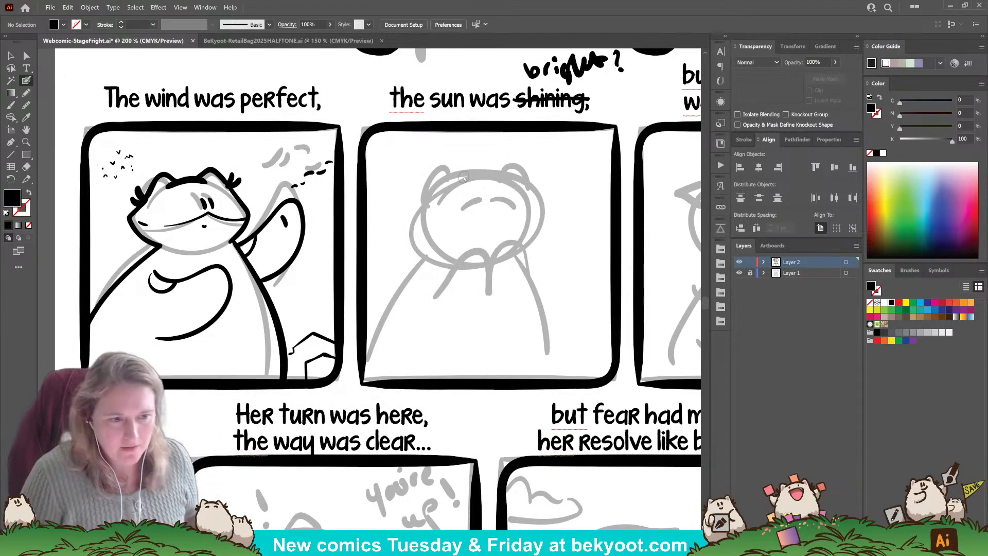
Ink the forehead curve and the two rounded bumps on top of the second panel's head, redrawing each bump.
left_click_drag(463, 177, 503, 178)
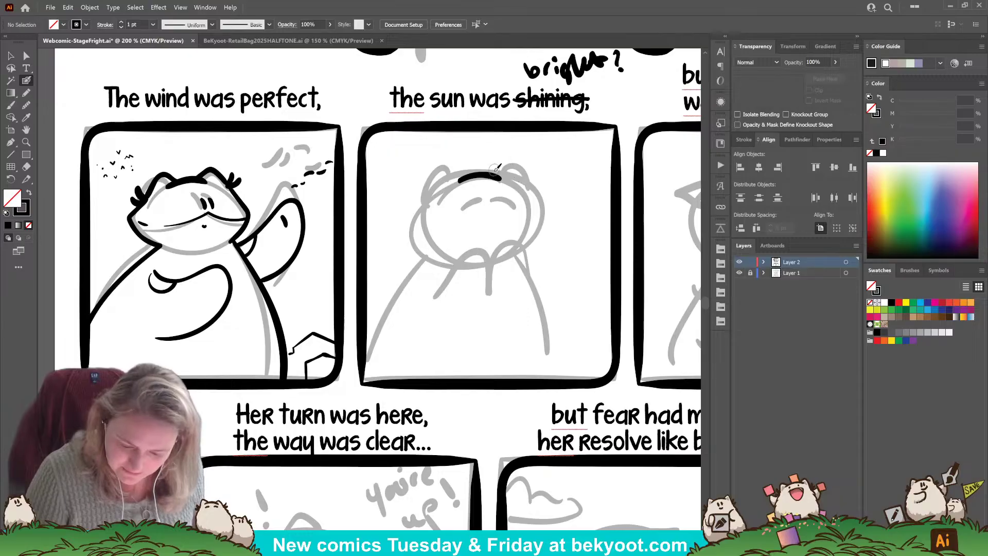
left_click_drag(500, 165, 523, 179)
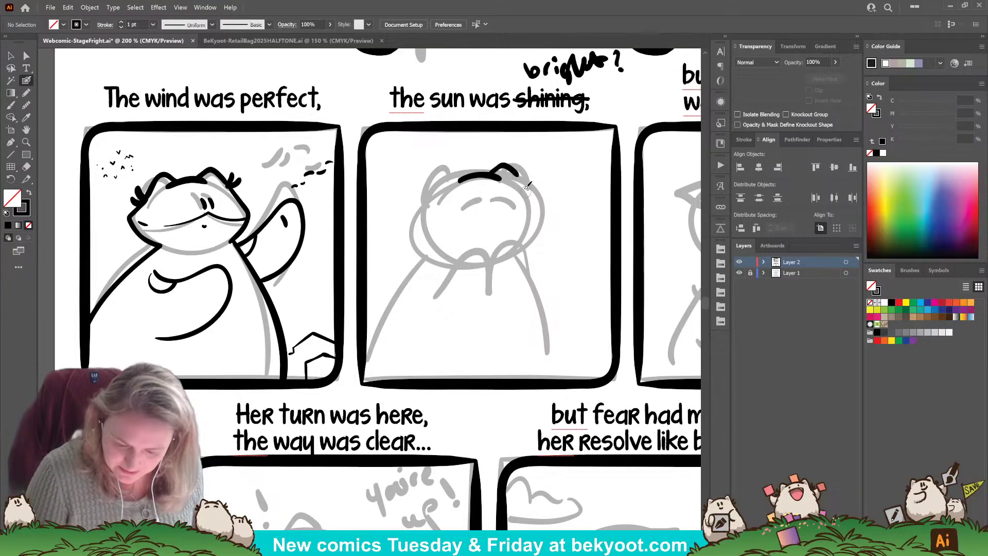
key("ctrl+z")
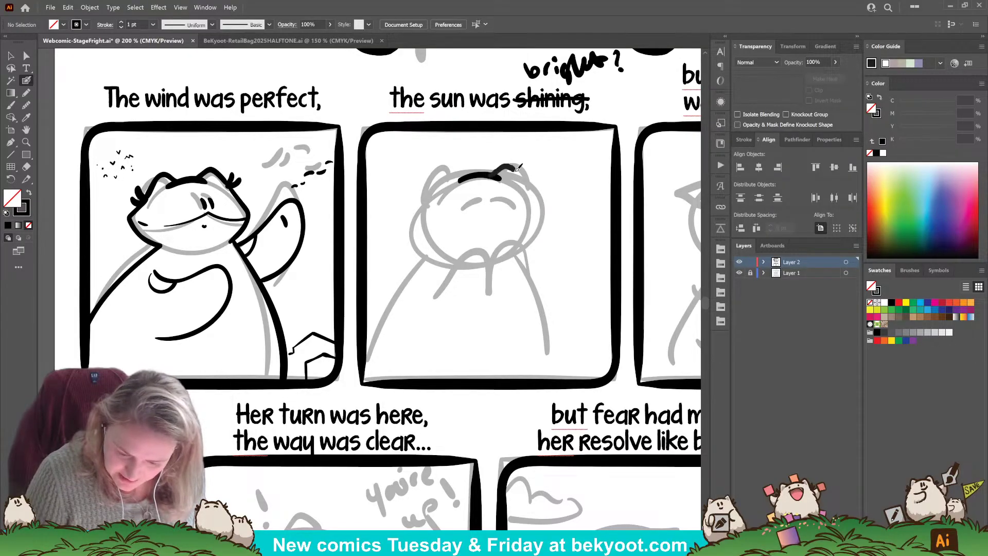
mouse_move(517, 168)
left_mouse_down()
mouse_move(532, 189)
mouse_move(454, 168)
mouse_move(437, 192)
left_mouse_up()
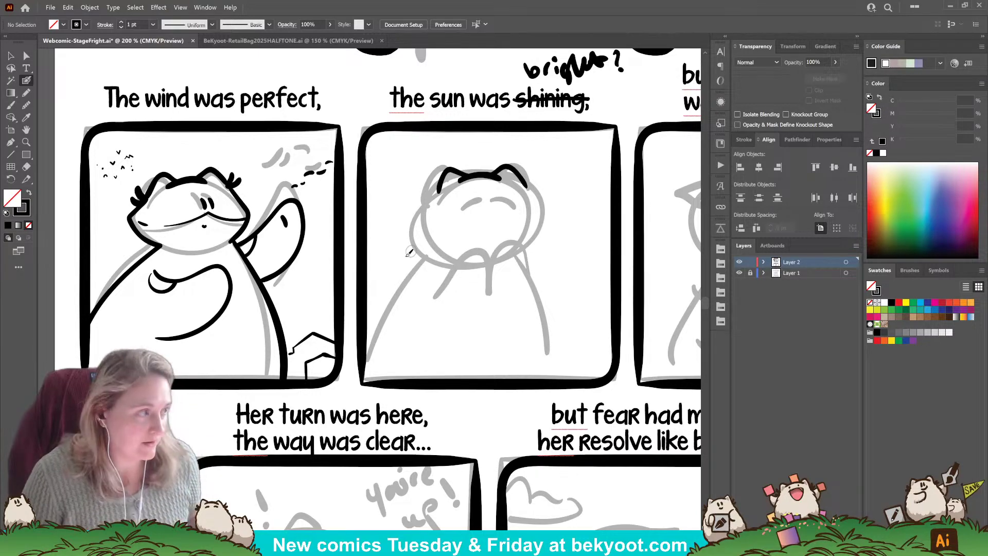
key("ctrl+z")
mouse_move(459, 180)
left_mouse_down()
mouse_move(471, 174)
mouse_move(437, 195)
left_mouse_up()
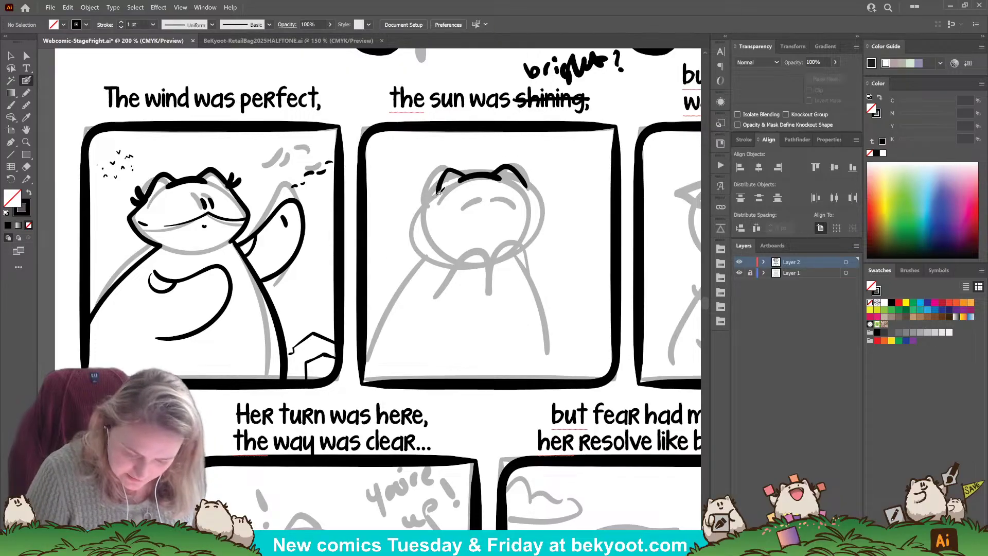
Add lashes beside the left head bump and group the new head strokes.
left_click_drag(441, 177, 423, 198)
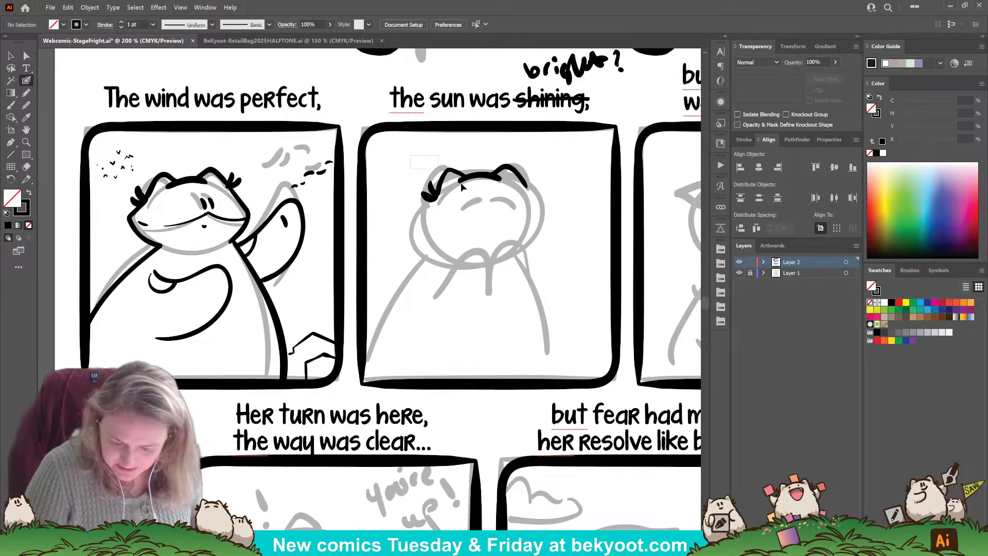
key("ctrl+a")
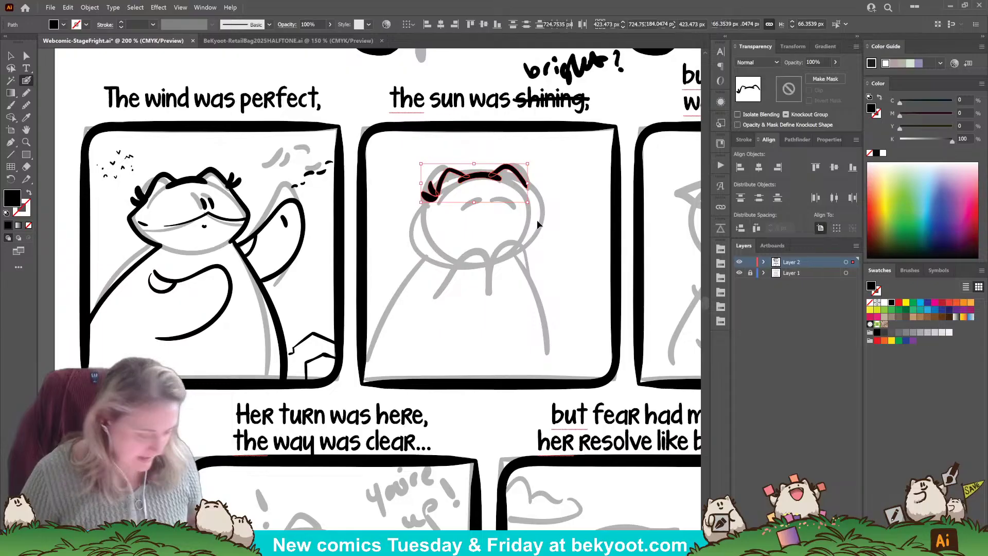
key("ctrl+g")
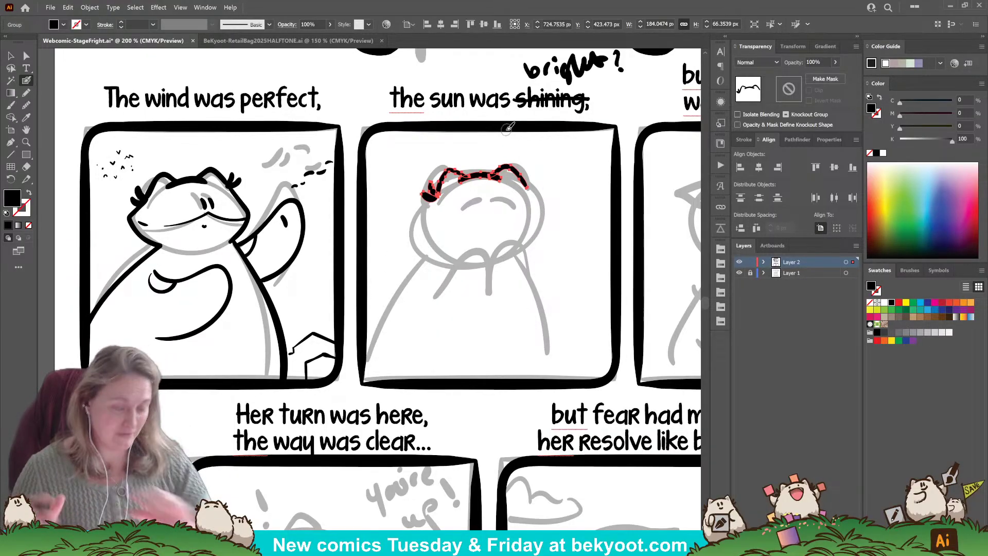
Isolate the head group, draw lashes beside the right bump, and refine the lash marks on both sides.
key("ctrl+shift+a")
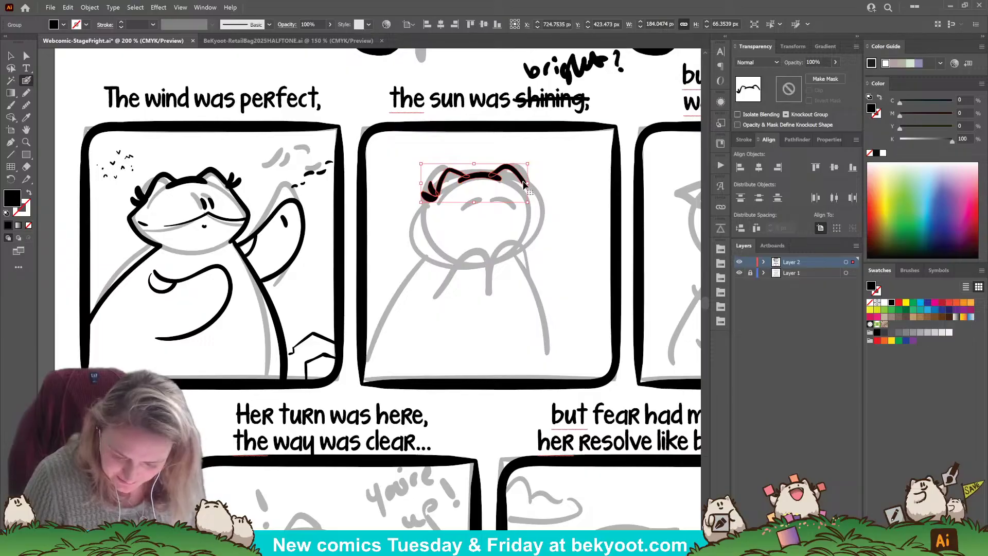
key("shift+x")
mouse_move(526, 173)
left_mouse_down()
mouse_move(538, 181)
mouse_move(532, 187)
left_mouse_up()
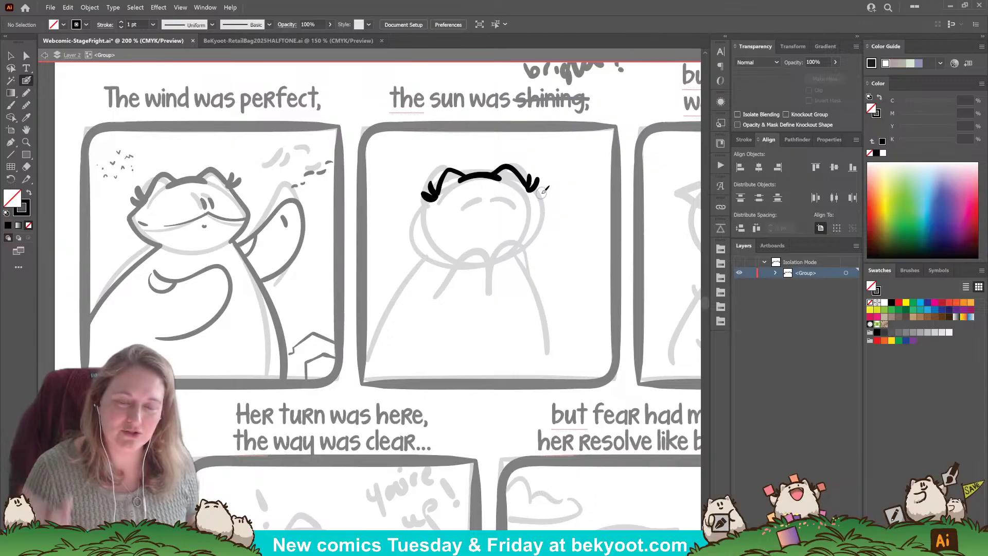
left_click_drag(540, 184, 536, 172)
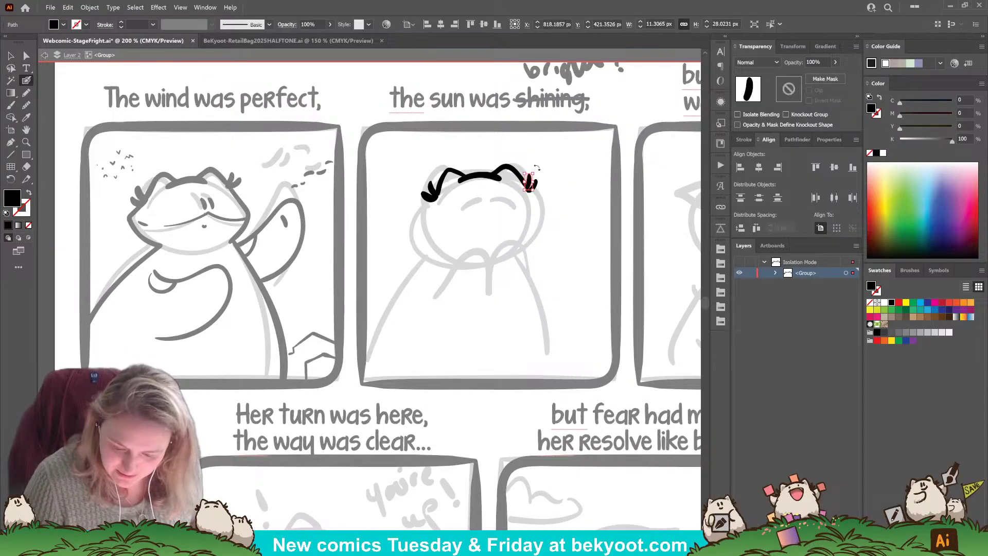
mouse_move(432, 200)
left_mouse_down()
mouse_move(414, 240)
mouse_move(440, 192)
left_mouse_up()
left_click(416, 274, "ctrl")
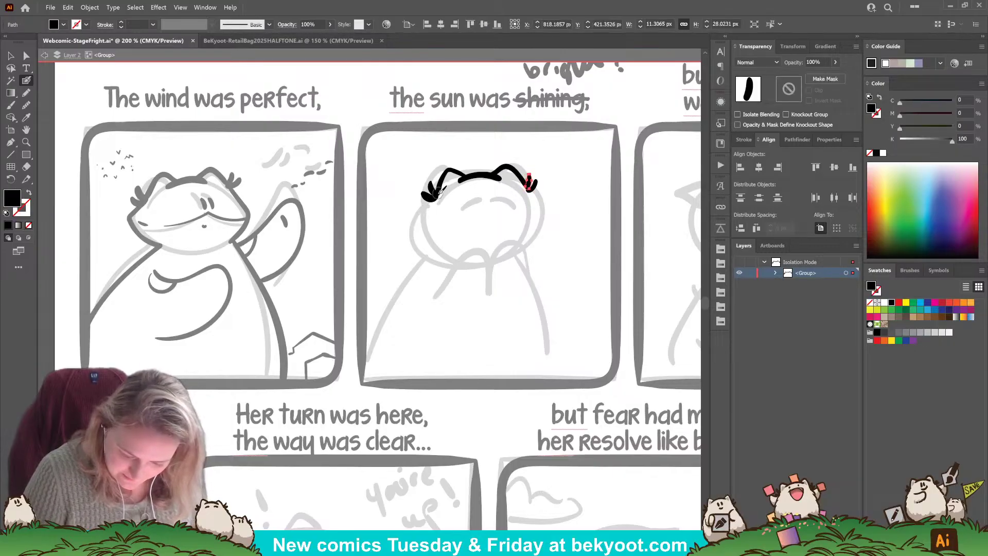
Ink both sides of the head from the lashes around the pointed cheeks toward the chin, redrawing the right cheek.
key("ctrl+shift+a")
left_click_drag(526, 176, 543, 209)
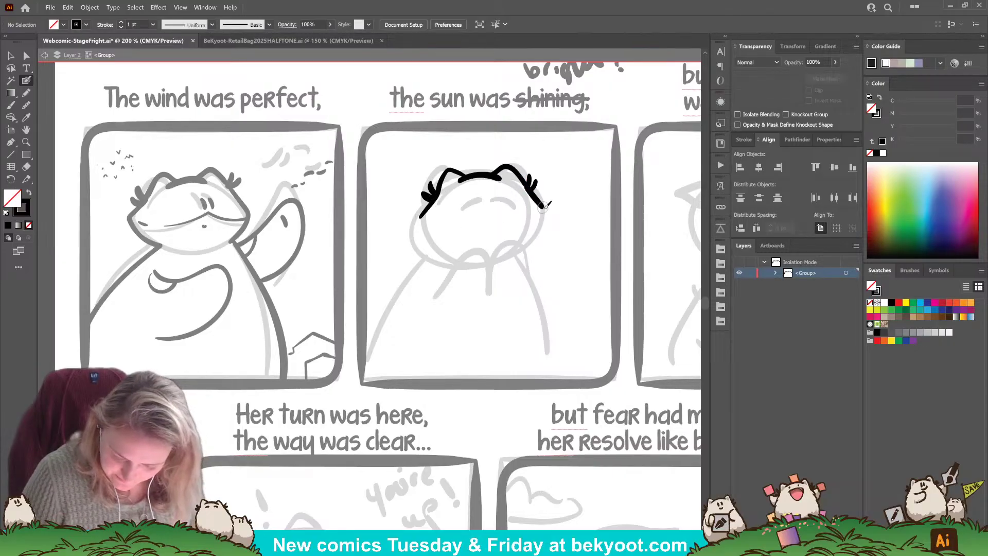
left_click_drag(421, 216, 456, 254)
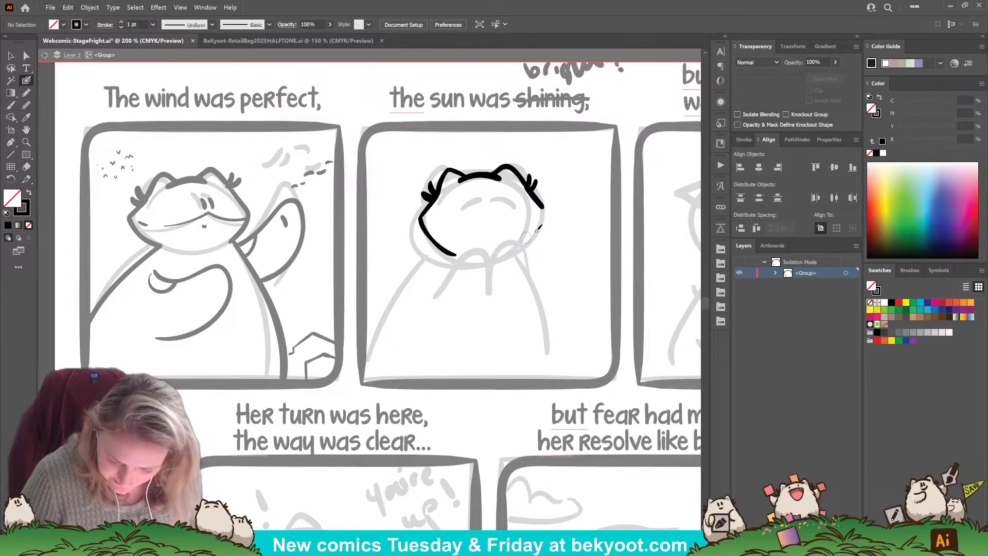
left_click_drag(544, 205, 510, 247)
key("ctrl+z")
key("ctrl+z")
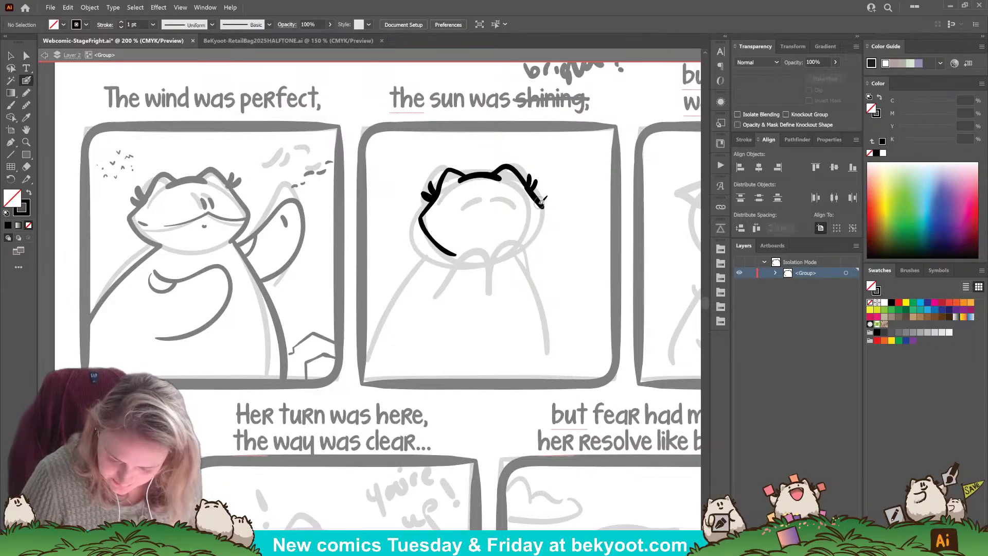
mouse_move(548, 219)
left_mouse_down()
mouse_move(528, 244)
mouse_move(496, 257)
left_mouse_up()
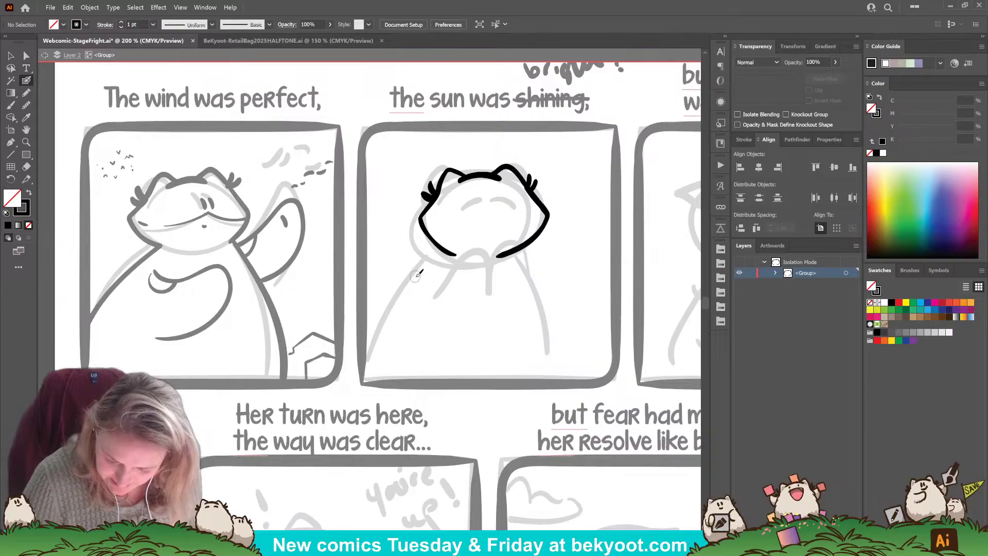
Ink two short oval eyes, a wide wavy mouth peaking between them, and a small curved mark below the mouth.
left_click_drag(504, 181, 457, 179)
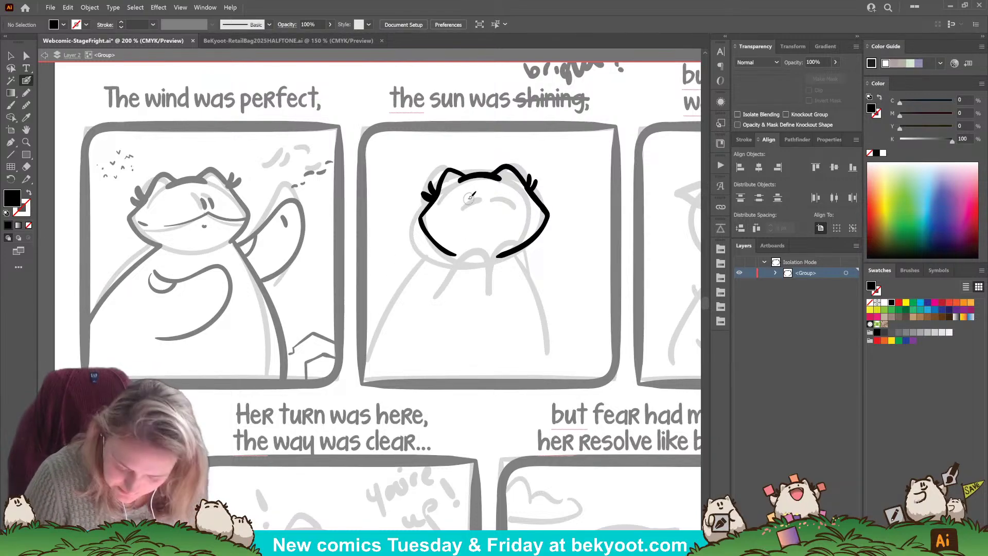
key("shift+x")
key("shift+x")
key("shift+x")
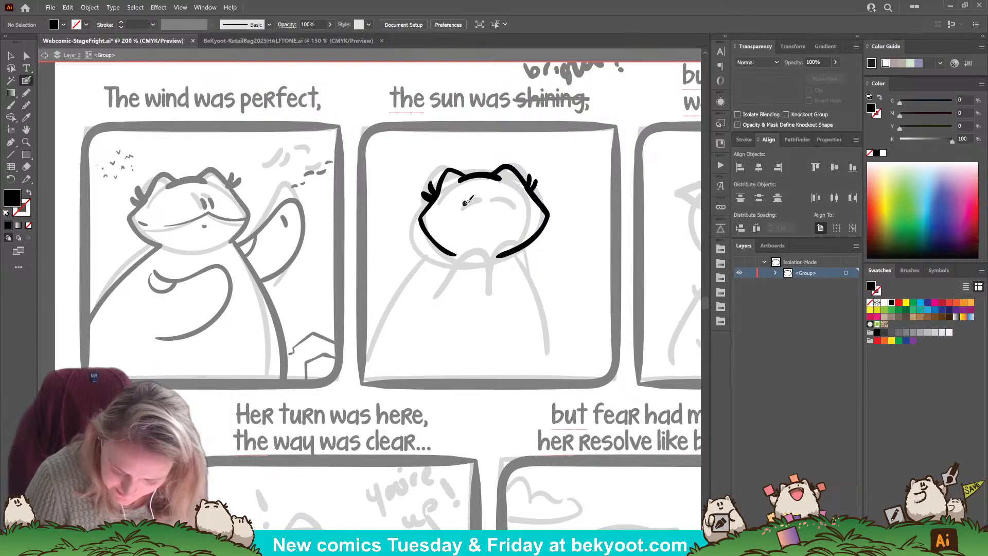
left_click_drag(464, 203, 504, 201)
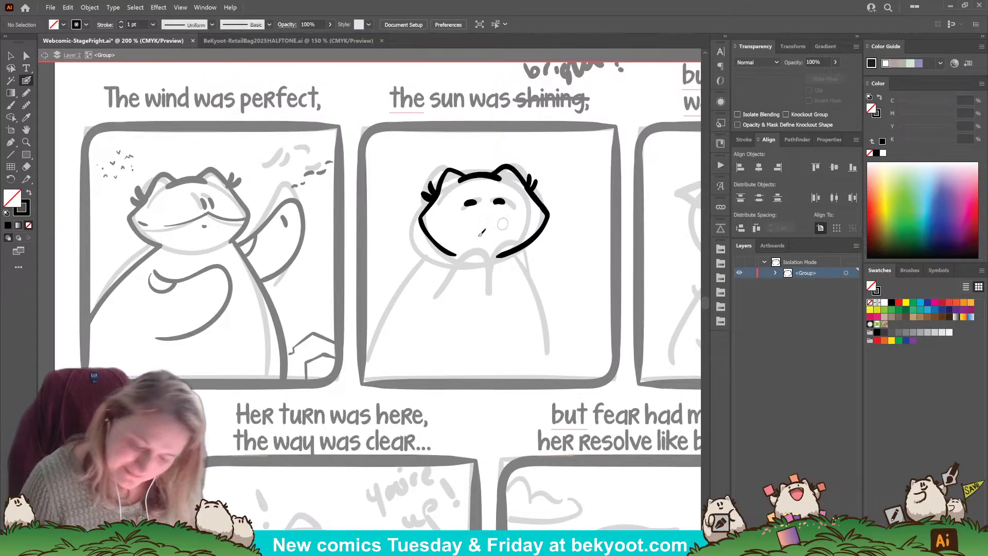
mouse_move(443, 225)
left_mouse_down()
mouse_move(490, 209)
mouse_move(547, 216)
left_mouse_up()
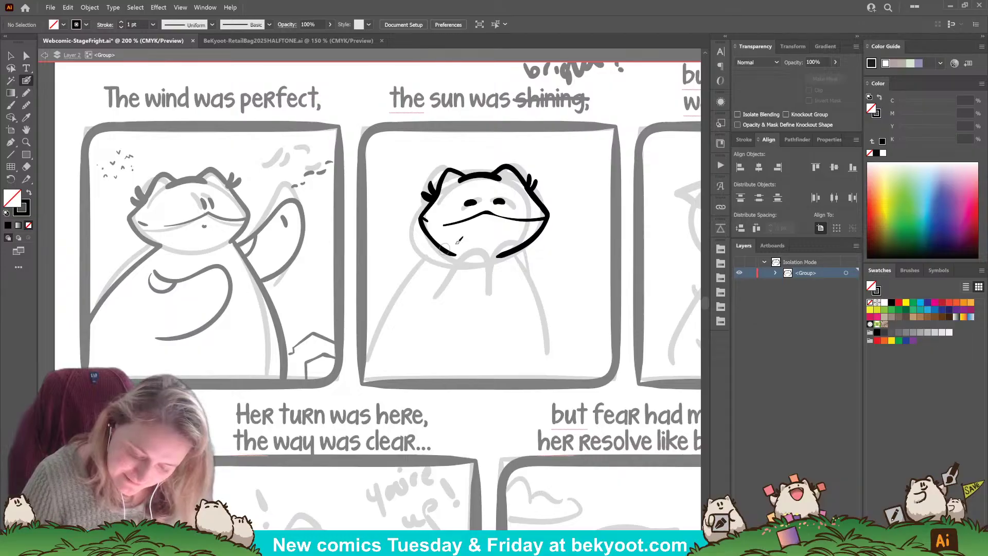
left_click_drag(490, 221, 492, 219)
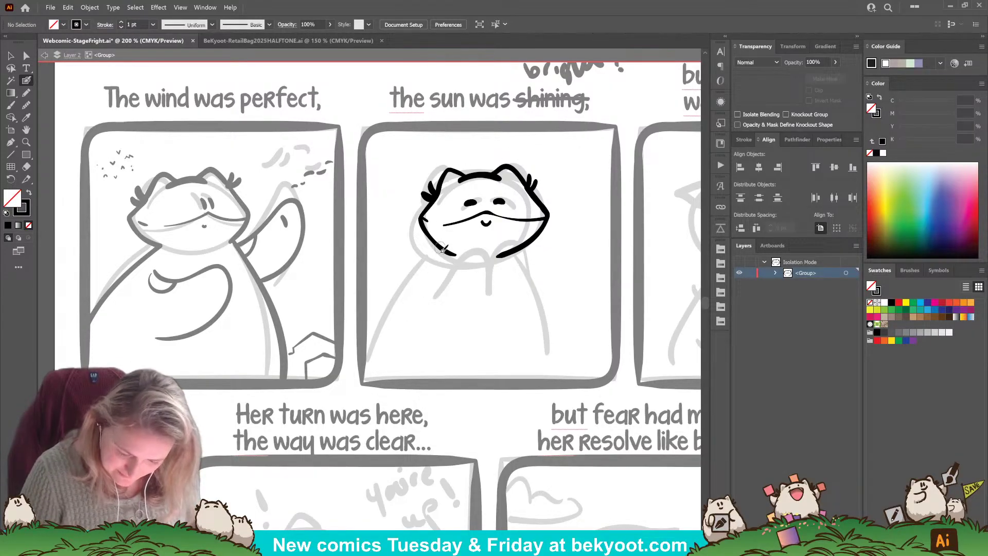
Ink the body's left contour from the jaw down the shoulder, redoing it once, and try the right contour, undoing it.
mouse_move(442, 252)
left_mouse_down()
mouse_move(391, 312)
mouse_move(367, 366)
left_mouse_up()
key("ctrl+z")
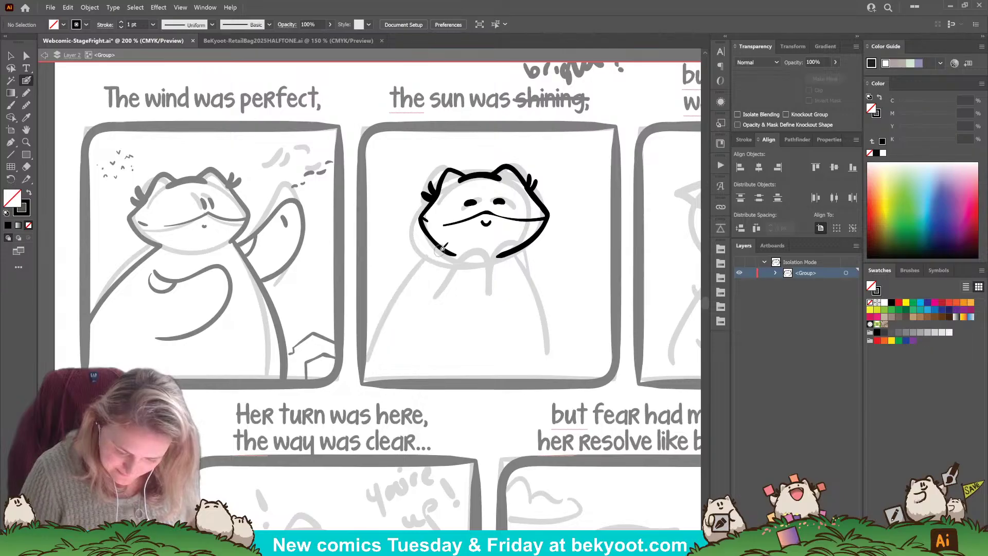
left_click_drag(442, 250, 375, 330)
left_click_drag(525, 245, 572, 364)
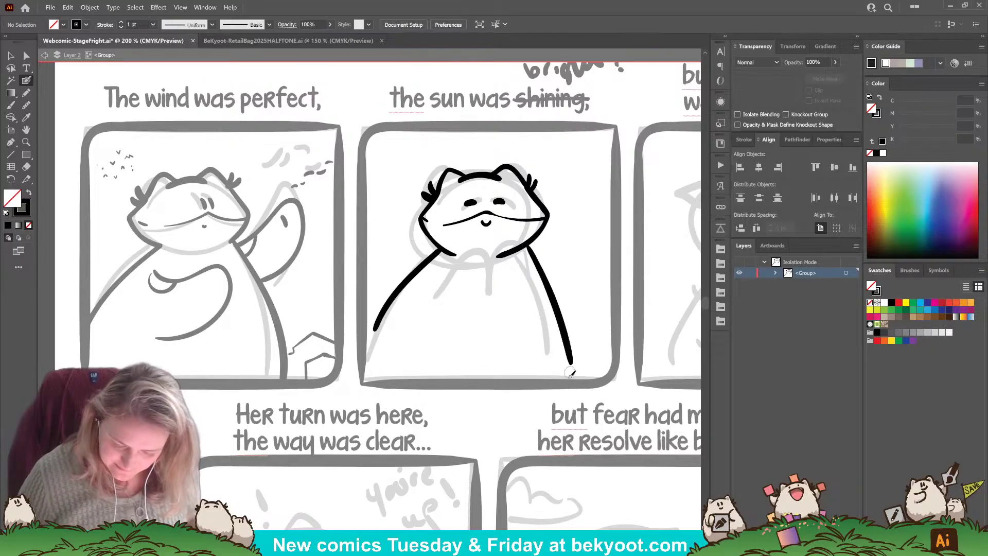
key("ctrl+z")
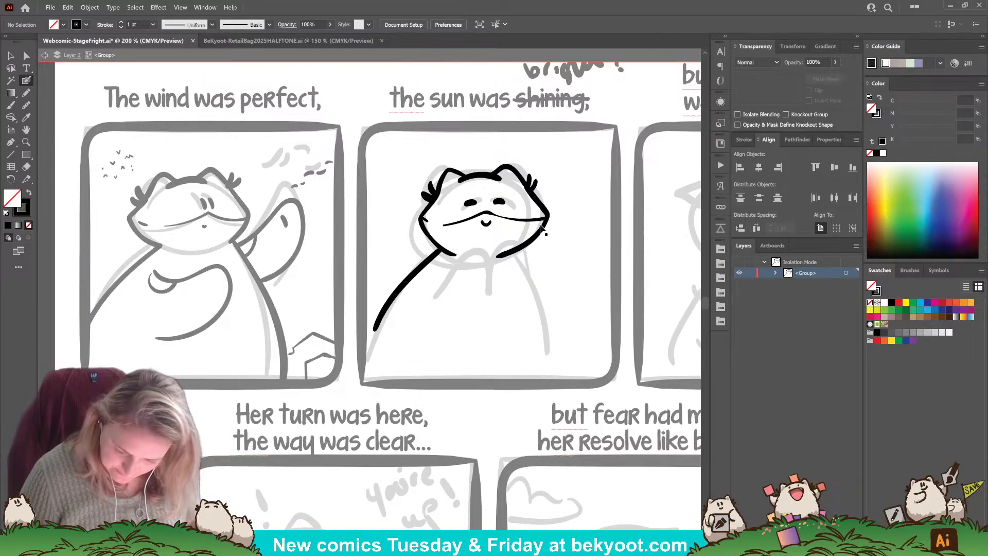
Move the eyes, mouth and chin mark slightly higher on the face, and adjust the short left cheek mark.
left_click_drag(541, 230, 512, 257)
left_click_drag(548, 211, 502, 257)
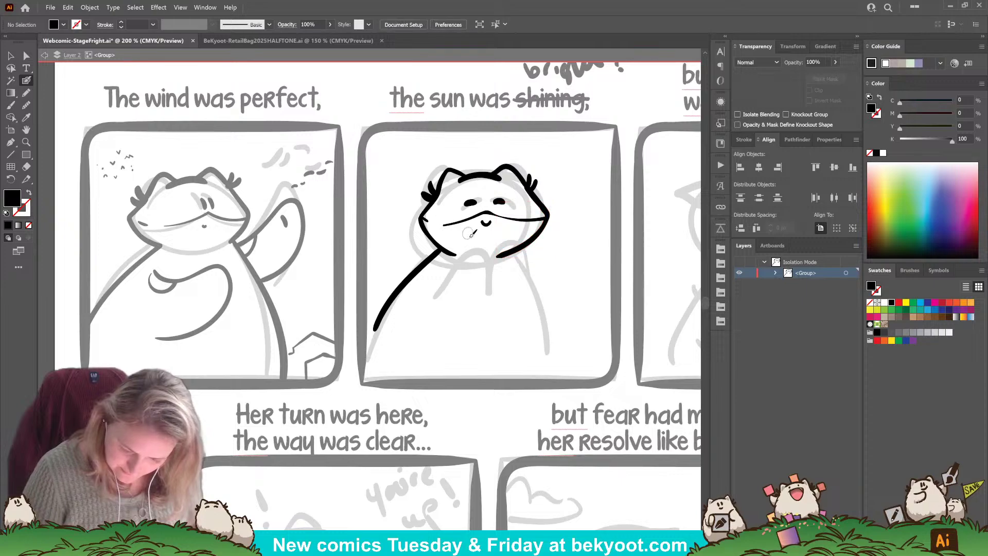
left_click(515, 221, "ctrl")
left_click_drag(515, 221, 513, 211)
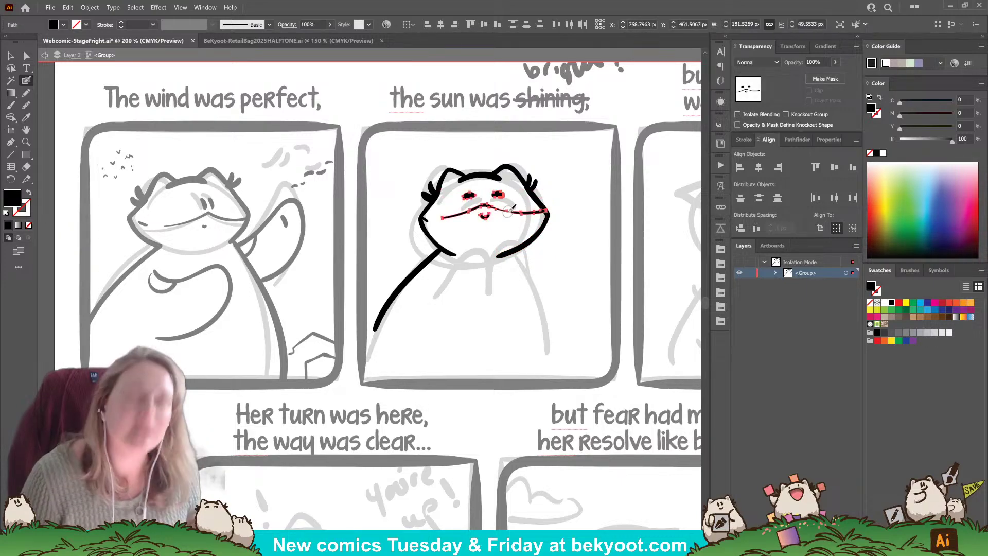
left_click_drag(422, 218, 426, 222)
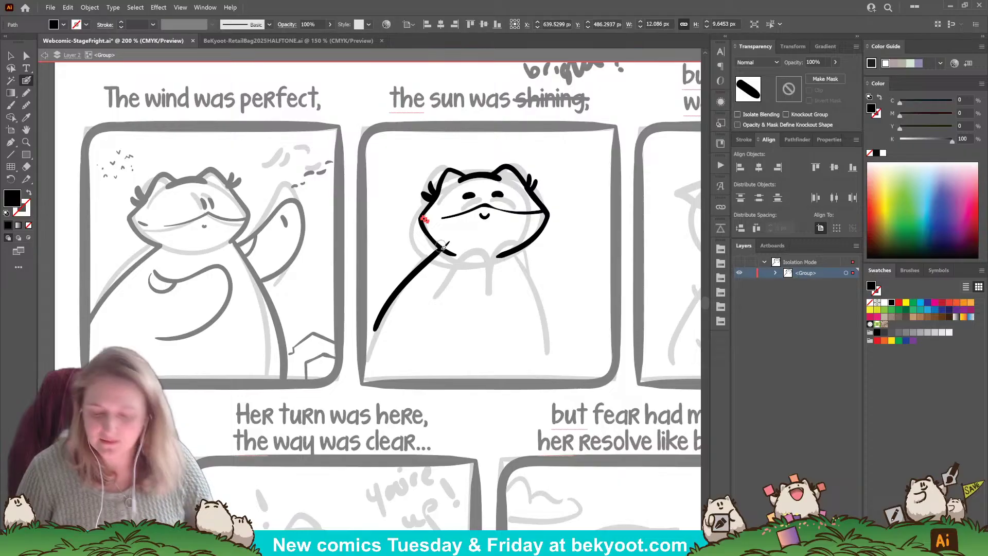
key("ctrl+shift+a")
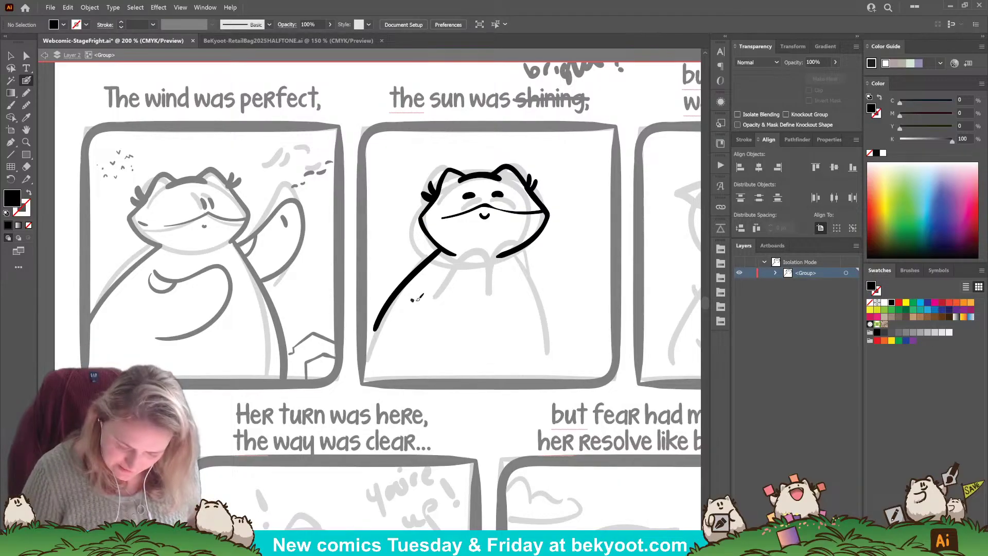
mouse_move(418, 298)
left_mouse_down()
mouse_move(481, 241)
mouse_move(498, 248)
mouse_move(503, 277)
mouse_move(466, 340)
left_mouse_up()
key("ctrl+z")
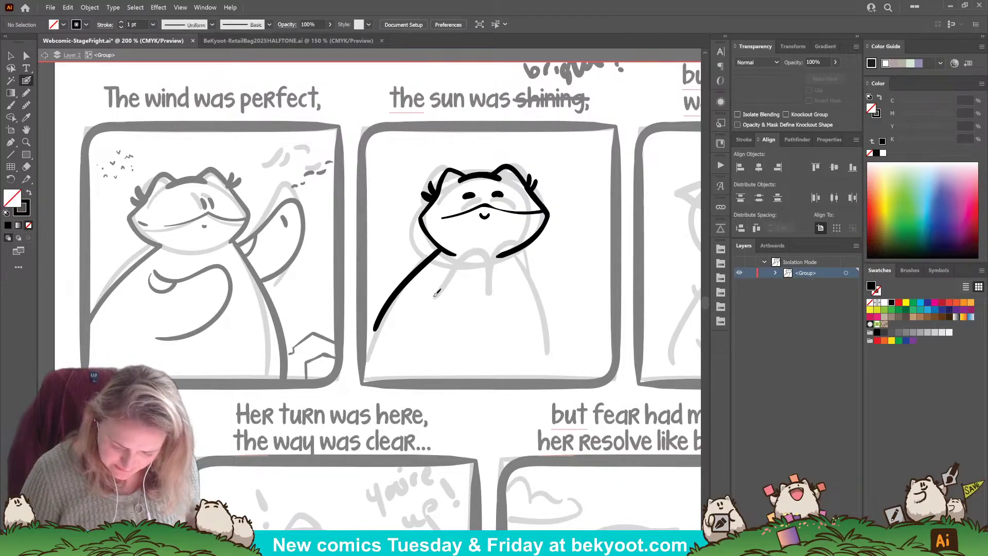
mouse_move(418, 297)
left_mouse_down()
mouse_move(479, 237)
mouse_move(507, 283)
mouse_move(453, 345)
left_mouse_up()
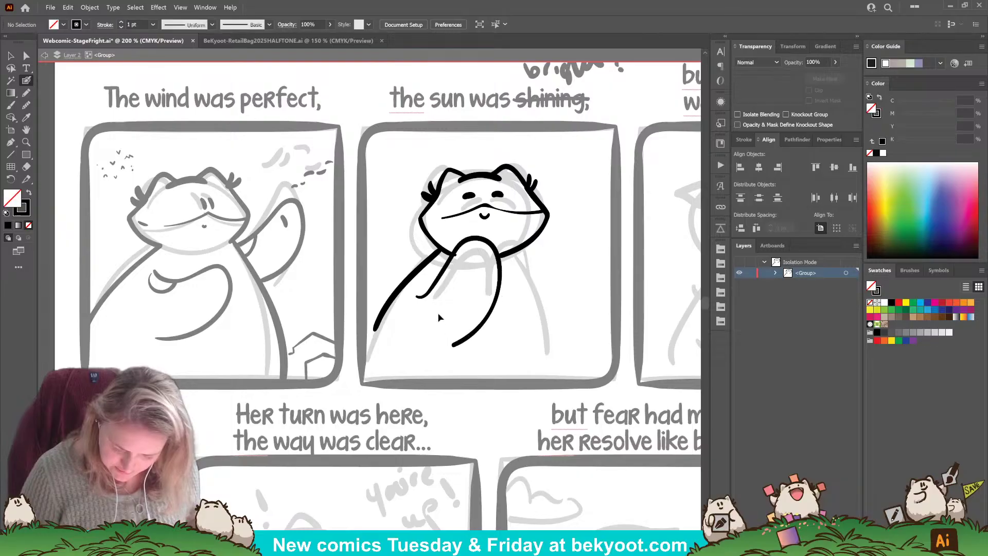
key("ctrl+z")
mouse_move(421, 291)
left_mouse_down()
mouse_move(465, 241)
mouse_move(493, 251)
mouse_move(494, 279)
mouse_move(472, 317)
mouse_move(443, 332)
left_mouse_up()
mouse_move(533, 301)
left_mouse_down()
mouse_move(546, 309)
mouse_move(530, 270)
mouse_move(497, 237)
left_mouse_up()
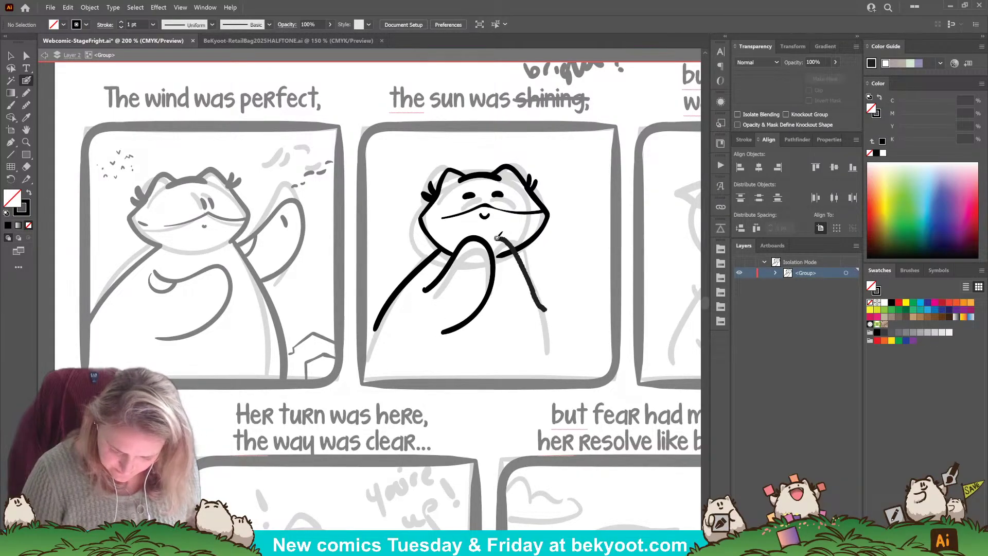
left_click_drag(492, 291, 509, 337)
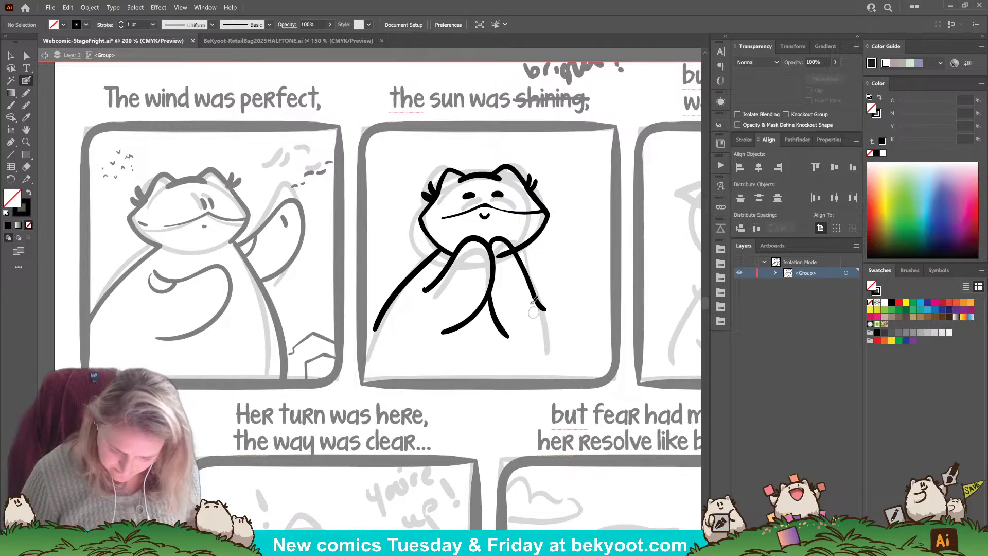
key("ctrl+z")
key("ctrl+z")
key("ctrl+z")
key("ctrl+z")
key("ctrl+z")
key("ctrl+z")
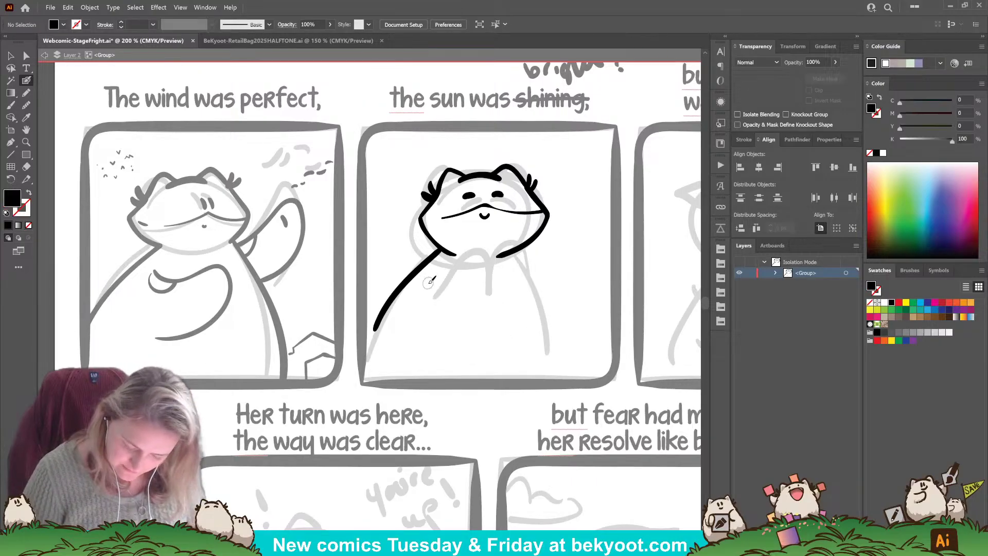
Ink the two raised hands meeting below the chin with their forearms curving outward, redrawing the left arm and the right forearm's lower line.
mouse_move(430, 281)
left_mouse_down()
mouse_move(462, 244)
mouse_move(479, 239)
mouse_move(492, 254)
mouse_move(490, 281)
mouse_move(469, 315)
mouse_move(435, 329)
left_mouse_up()
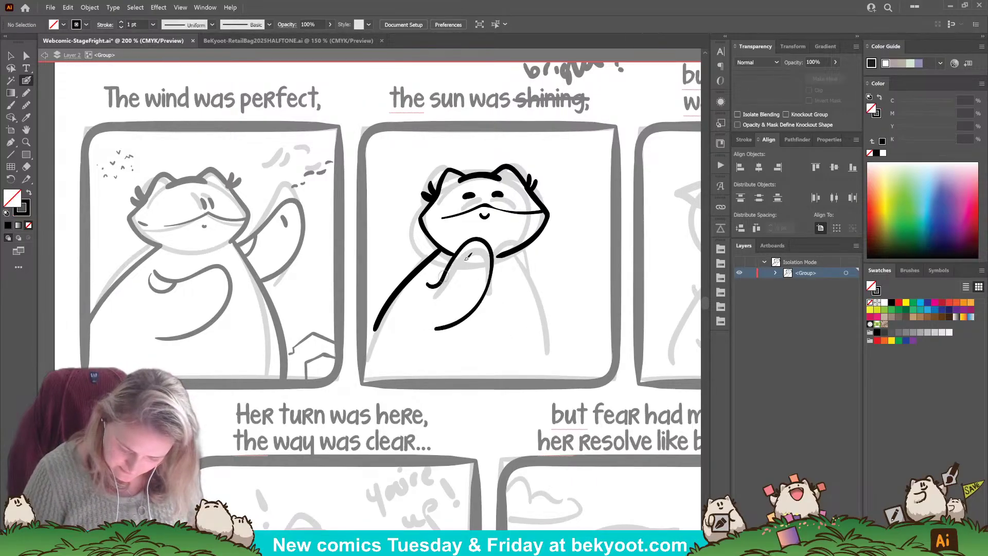
key("ctrl+z")
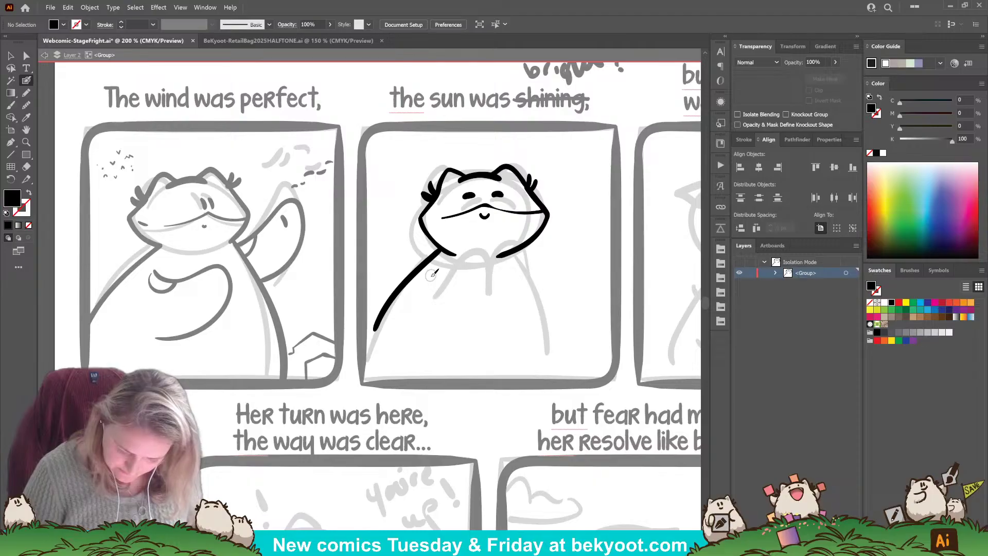
mouse_move(432, 275)
left_mouse_down()
mouse_move(474, 235)
mouse_move(488, 236)
mouse_move(492, 284)
mouse_move(475, 309)
mouse_move(435, 322)
left_mouse_up()
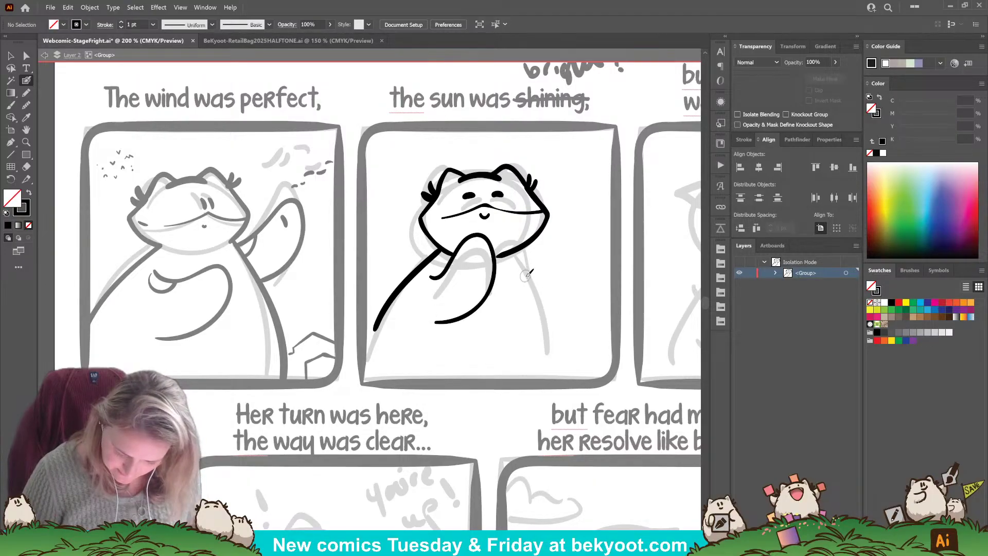
mouse_move(525, 273)
left_mouse_down()
mouse_move(498, 235)
mouse_move(497, 303)
mouse_move(518, 320)
left_mouse_up()
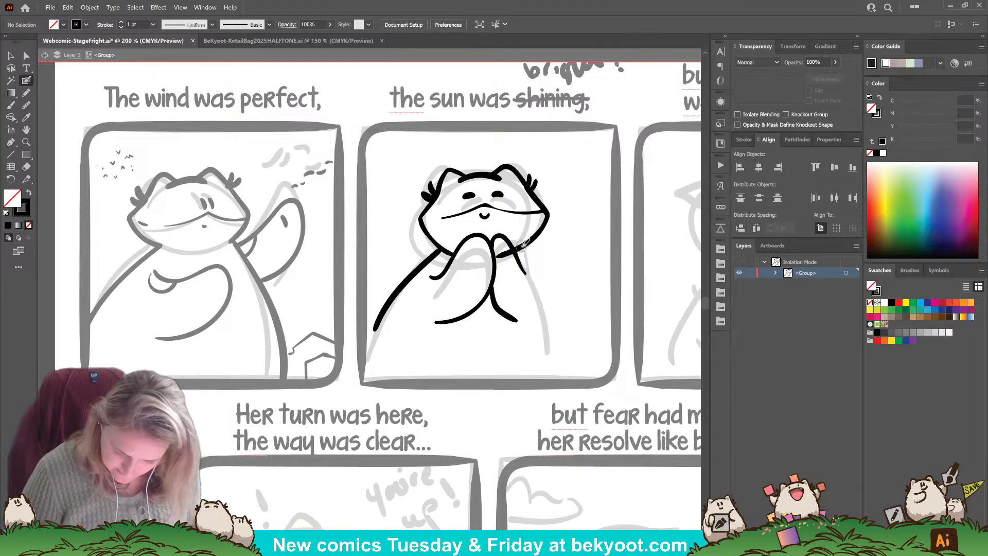
left_click_drag(493, 281, 525, 328)
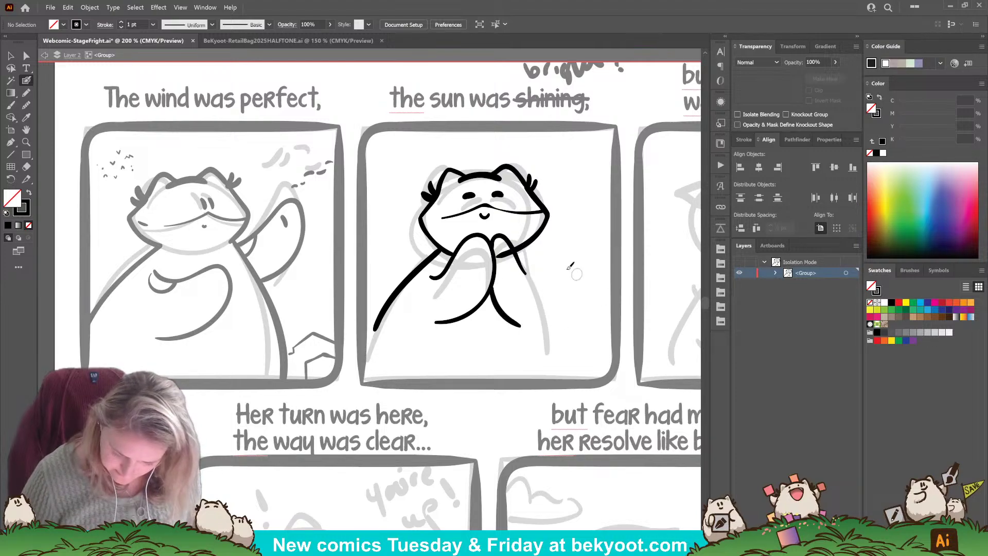
Ink the body's right contour from the jaw to the panel's lower border, redoing it once, and remove the left contour.
mouse_move(515, 247)
left_mouse_down()
mouse_move(576, 323)
mouse_move(577, 357)
left_mouse_up()
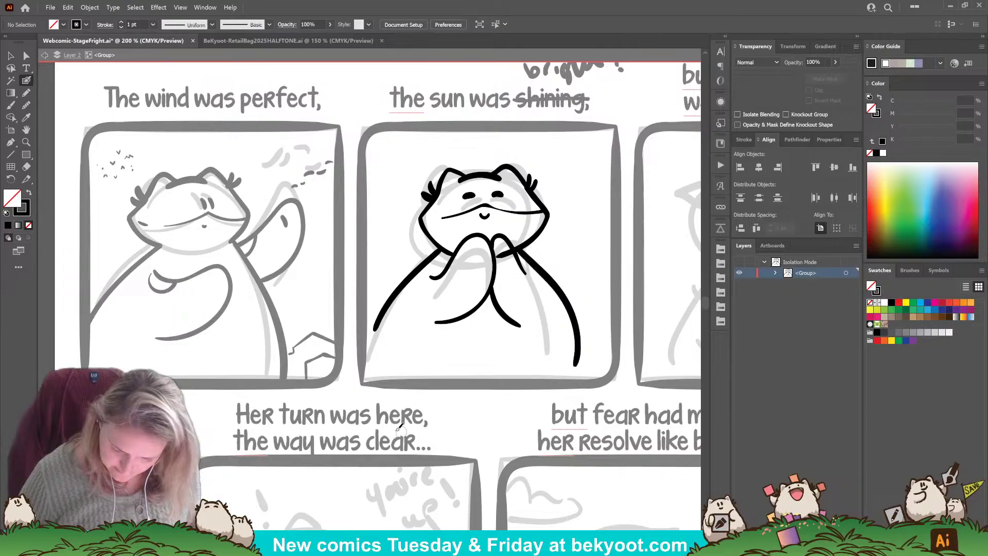
key("ctrl+z")
mouse_move(516, 242)
left_mouse_down()
mouse_move(548, 270)
mouse_move(598, 364)
mouse_move(595, 387)
left_mouse_up()
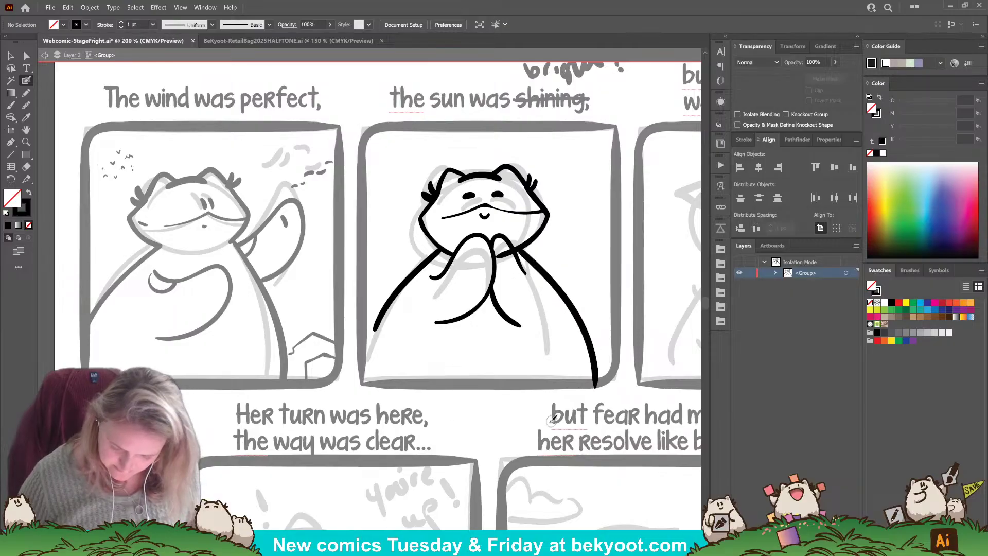
left_click_drag(379, 329, 379, 330)
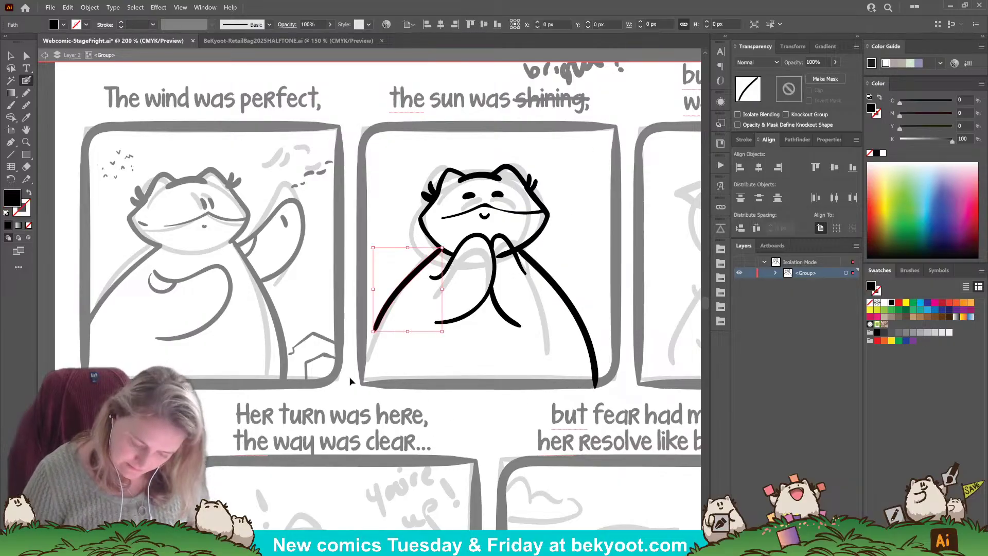
key("ctrl+z")
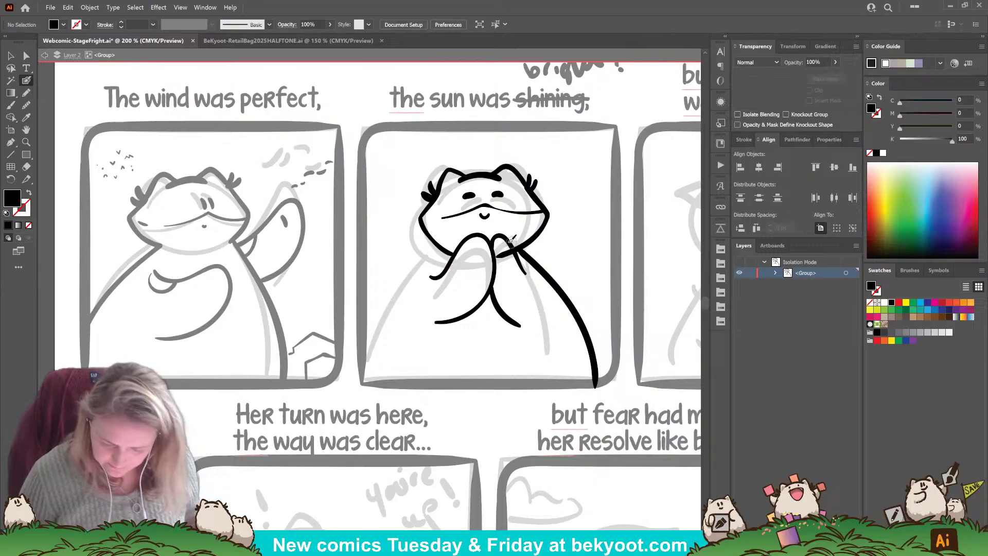
Shift the eyes, mouth and chin mark slightly up and to the right, and delete the wavy mouth line.
left_click(440, 250, "ctrl")
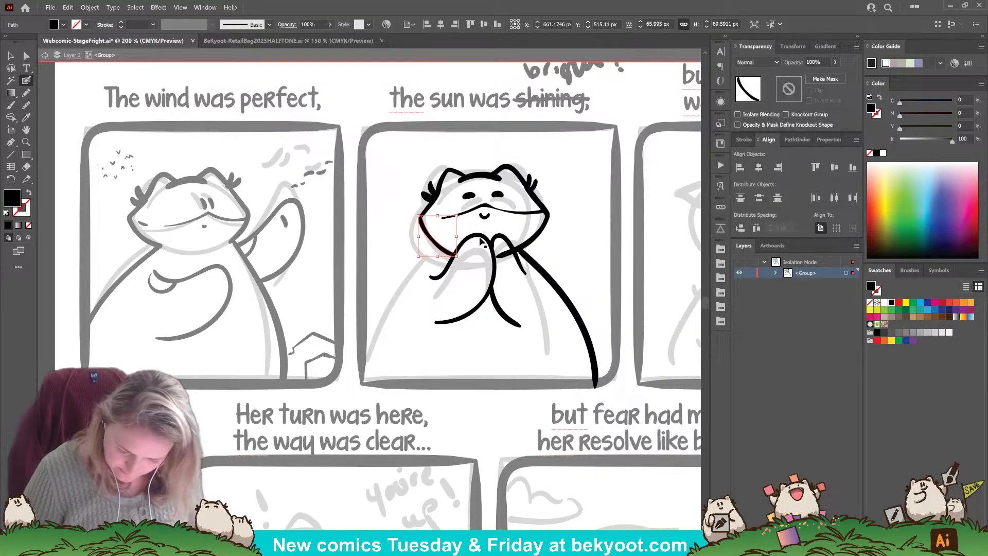
left_click_drag(476, 197, 550, 209)
key("ctrl+shift+a")
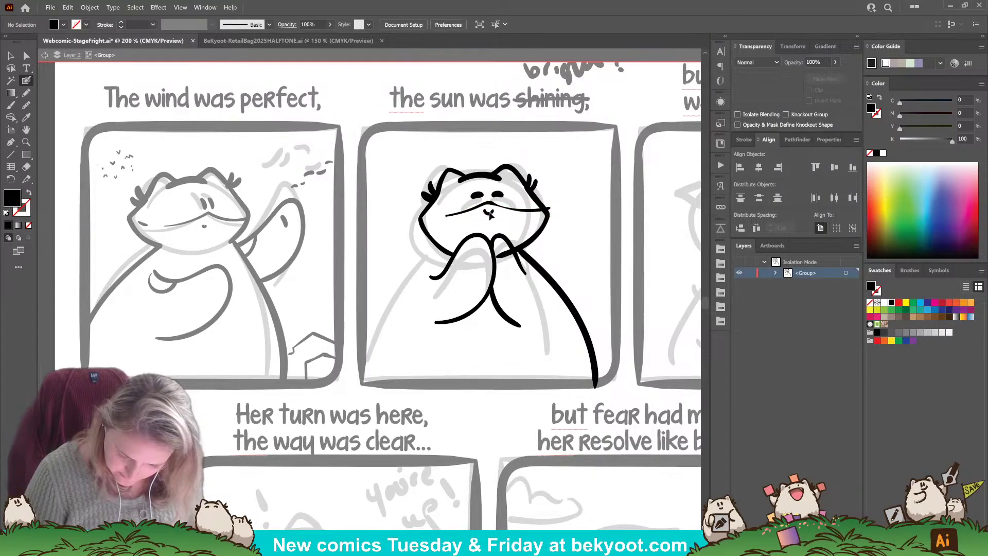
left_click(525, 211, "ctrl")
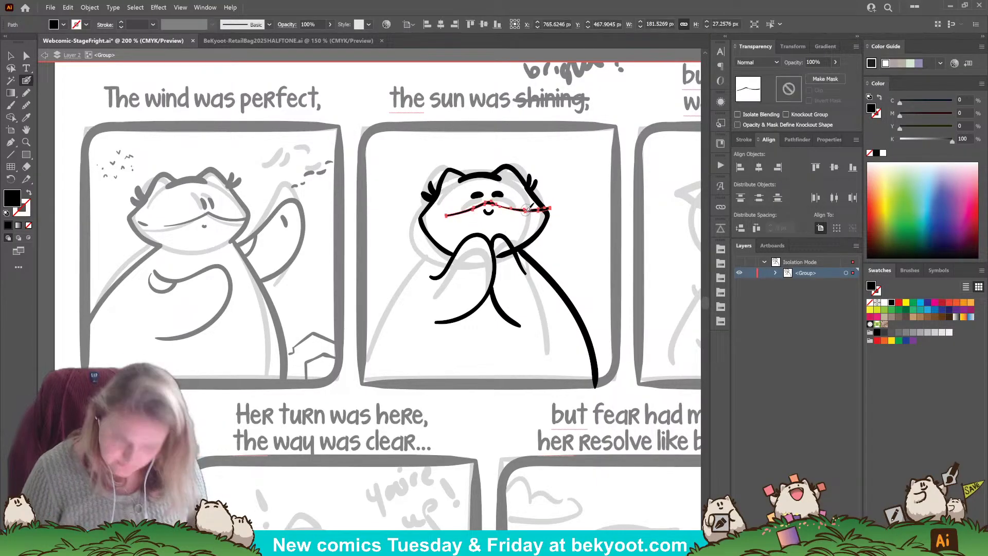
key("Delete")
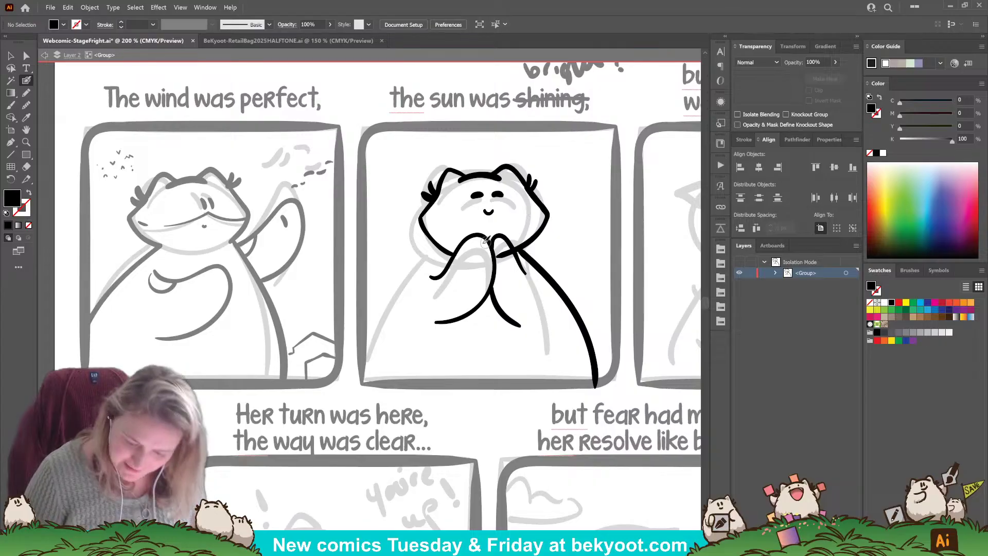
mouse_move(424, 218)
left_mouse_down()
mouse_move(490, 196)
mouse_move(530, 210)
left_mouse_up()
key("ctrl+z")
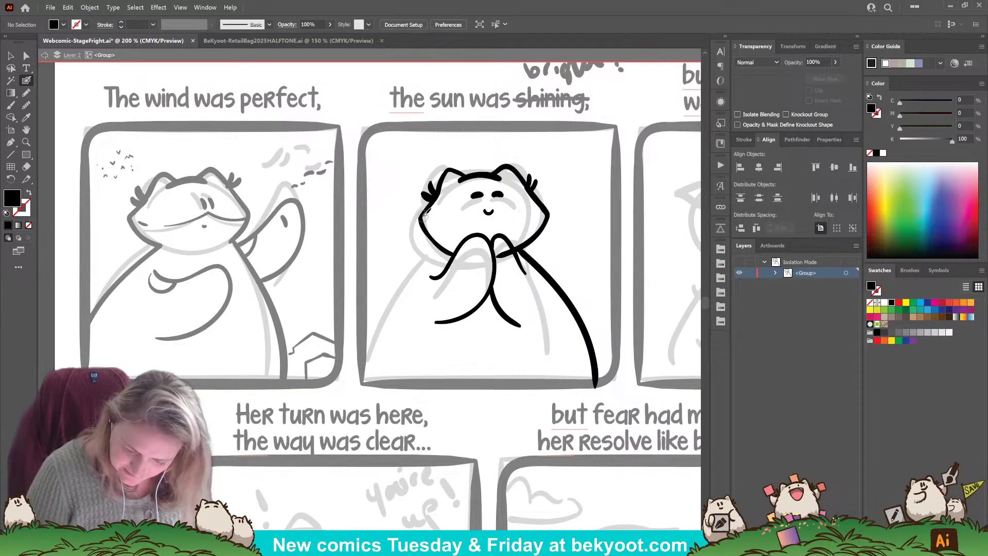
Draw a curved line down the middle of the face and ink a small house outline beside the body's lower right side.
left_click_drag(477, 160, 498, 241)
left_click_drag(462, 181, 502, 178)
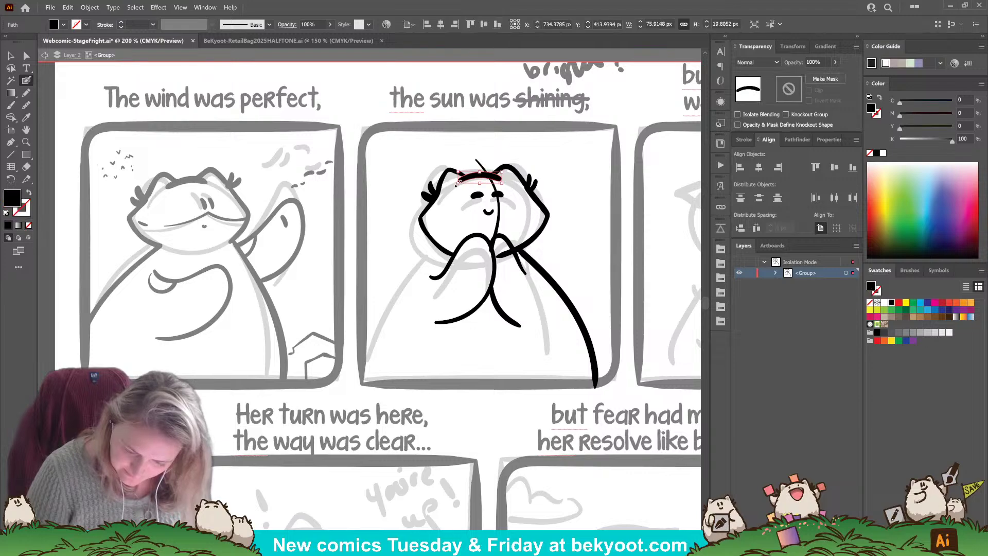
left_click(539, 156, "ctrl")
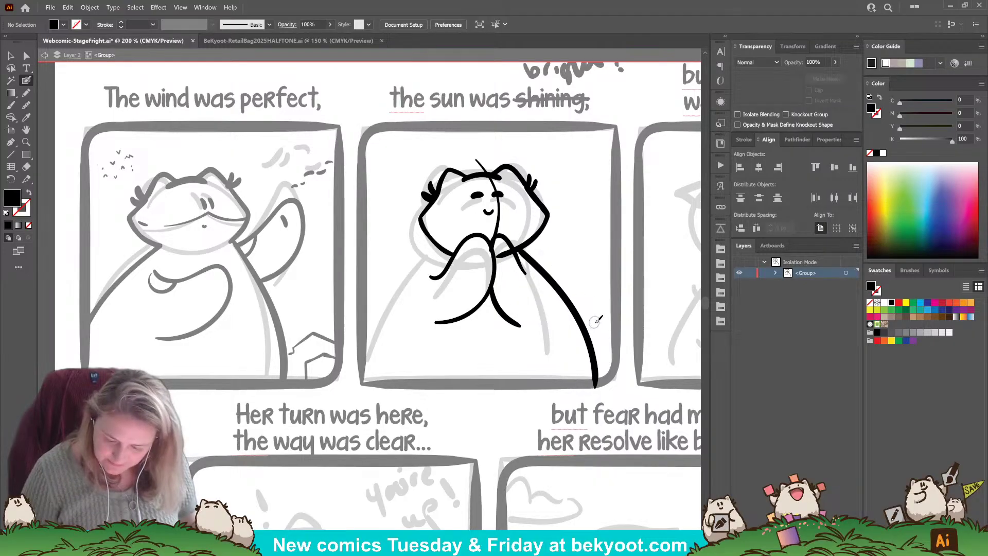
mouse_move(614, 320)
left_mouse_down()
mouse_move(603, 375)
mouse_move(606, 345)
left_mouse_up()
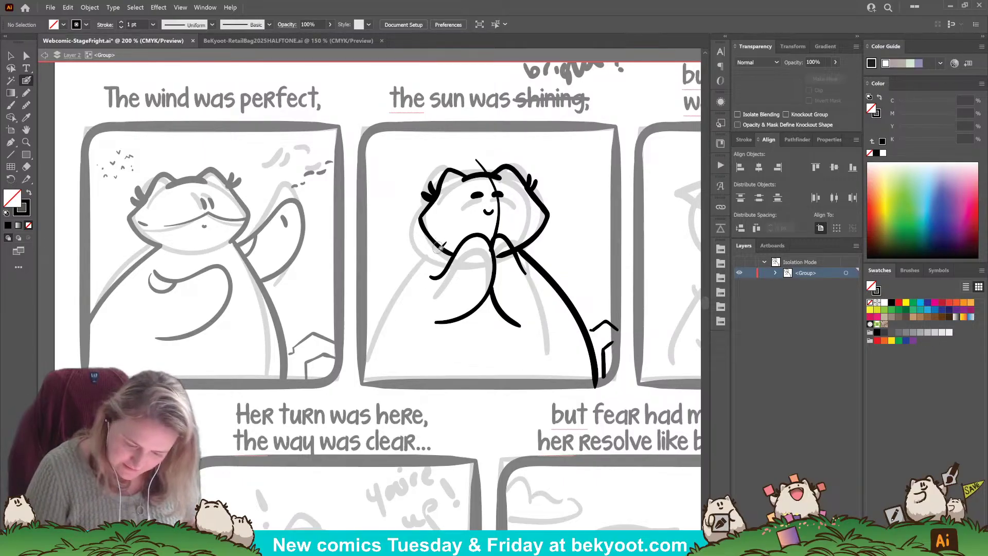
mouse_move(440, 247)
left_mouse_down()
mouse_move(379, 329)
mouse_move(362, 359)
left_mouse_up()
key("ctrl+z")
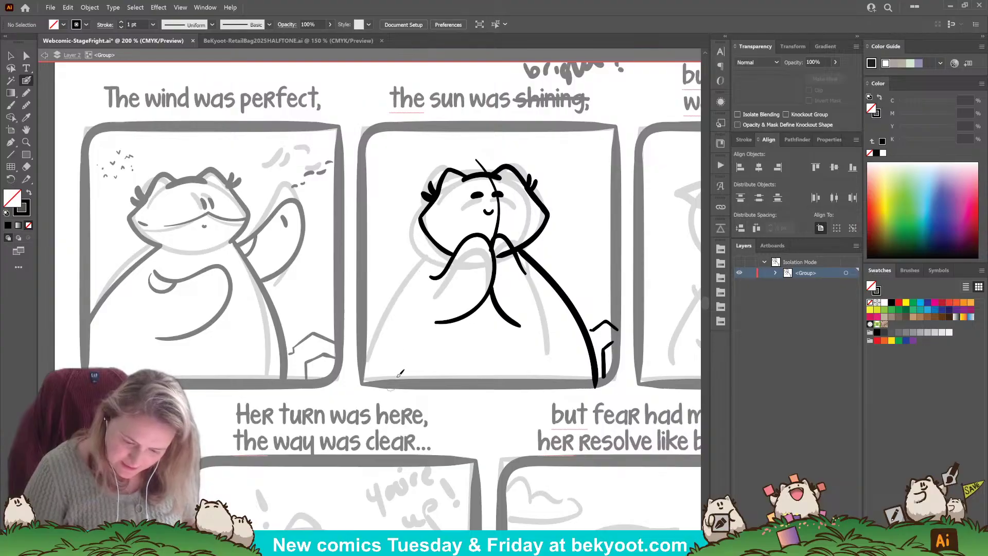
mouse_move(449, 253)
left_mouse_down()
mouse_move(375, 329)
mouse_move(362, 355)
left_mouse_up()
key("ctrl+z")
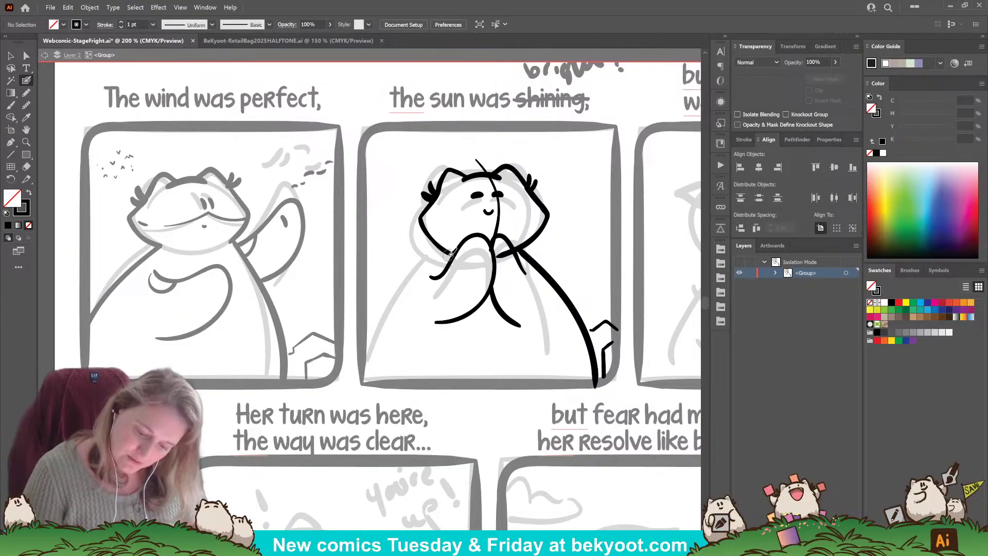
mouse_move(449, 253)
left_mouse_down()
mouse_move(406, 295)
mouse_move(378, 356)
mouse_move(376, 383)
left_mouse_up()
key("ctrl+z")
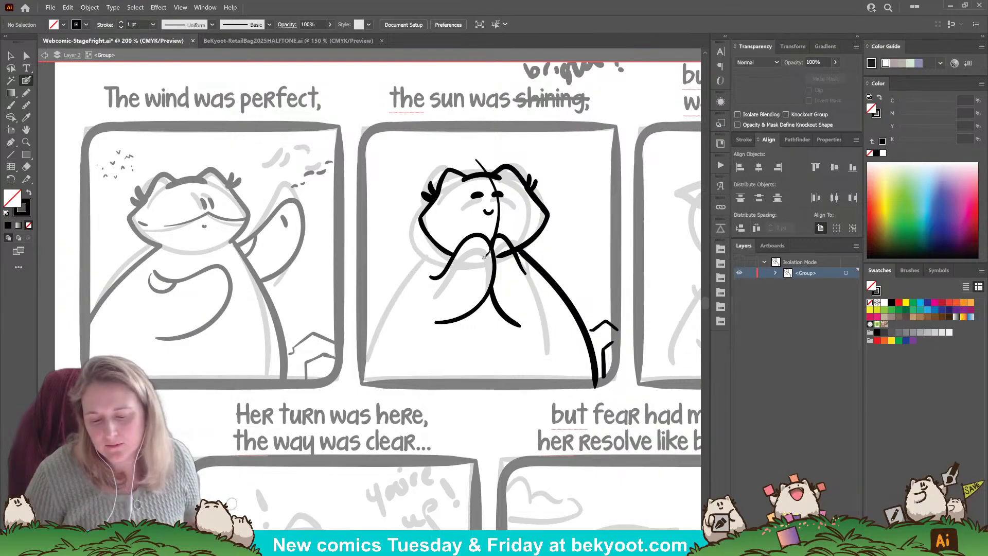
Move both hands slightly up toward the mouth and ink the body's left contour from the jaw to the panel's lower border.
left_click(498, 308, "ctrl")
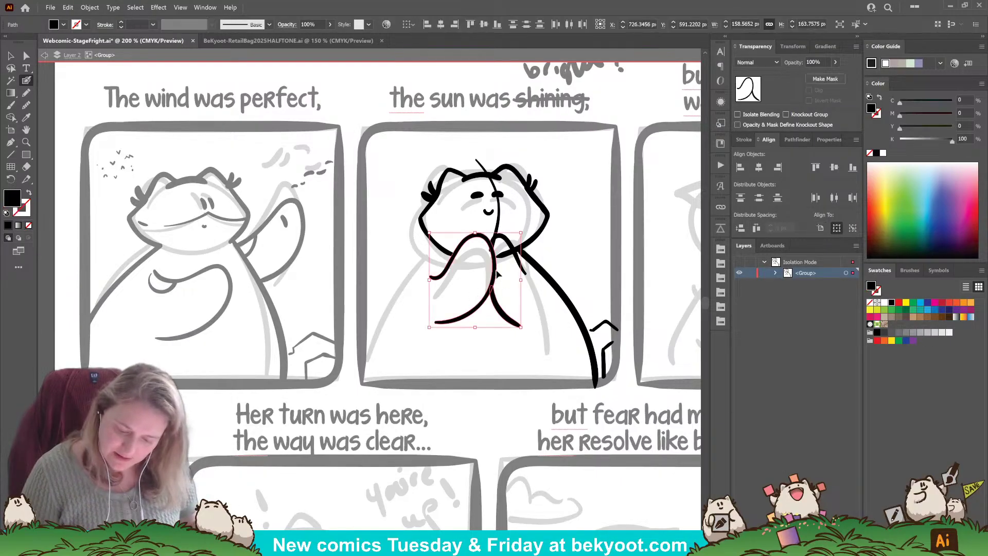
left_click_drag(520, 264, 538, 252)
left_click(537, 252, "ctrl")
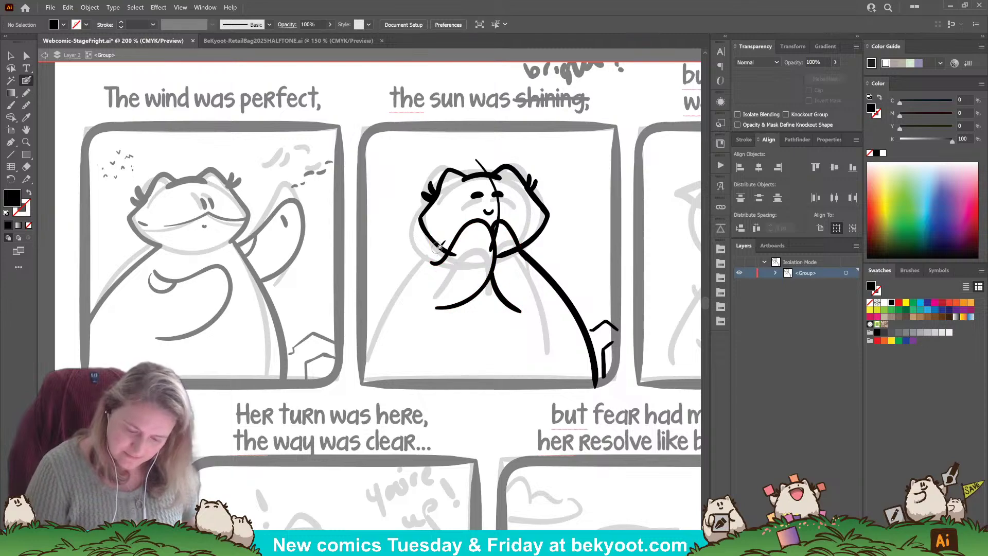
mouse_move(441, 249)
left_mouse_down()
mouse_move(390, 303)
mouse_move(367, 386)
left_mouse_up()
Ink a new wide mouth line peaking at the face's center line and a short mark at the left cheek.
key("shift+x")
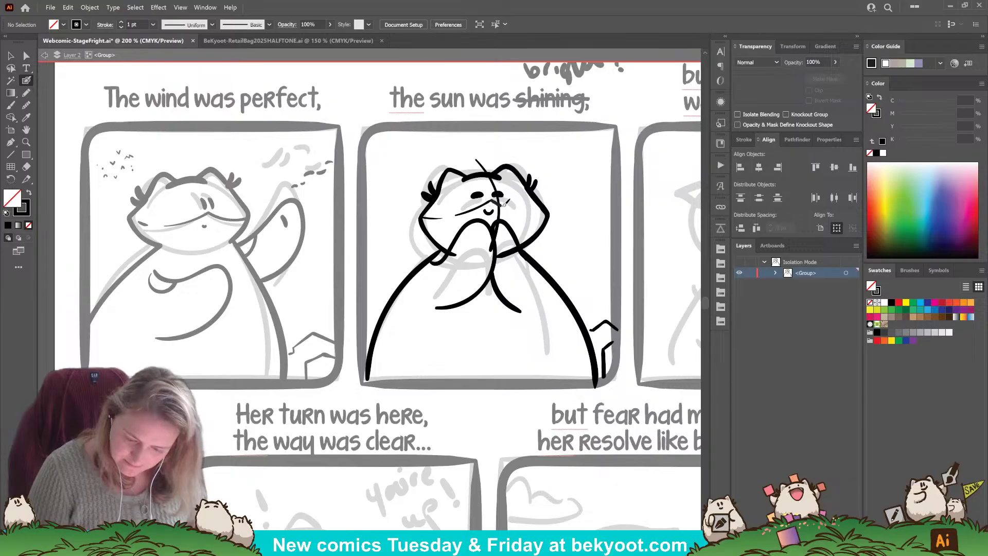
left_click_drag(533, 212, 548, 215)
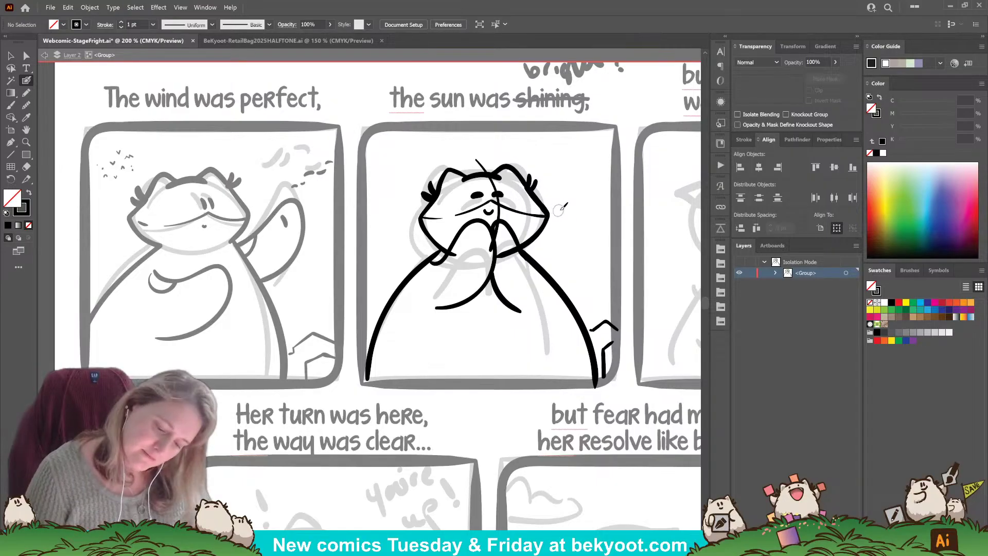
Ink small background shapes between the panel's left border and the body, and a short curve low on the belly.
mouse_move(382, 317)
left_mouse_down()
mouse_move(373, 292)
mouse_move(367, 328)
left_mouse_up()
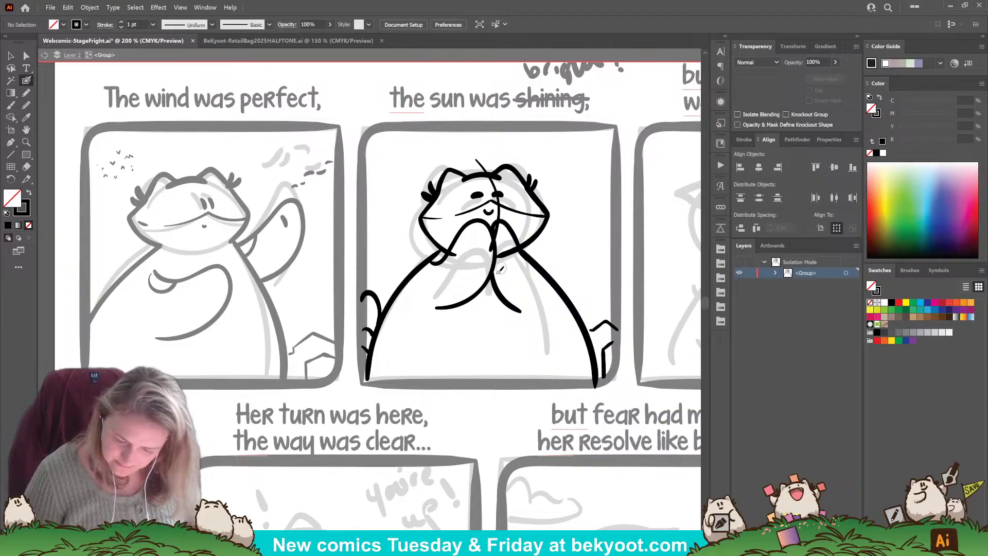
left_click_drag(439, 350, 449, 382)
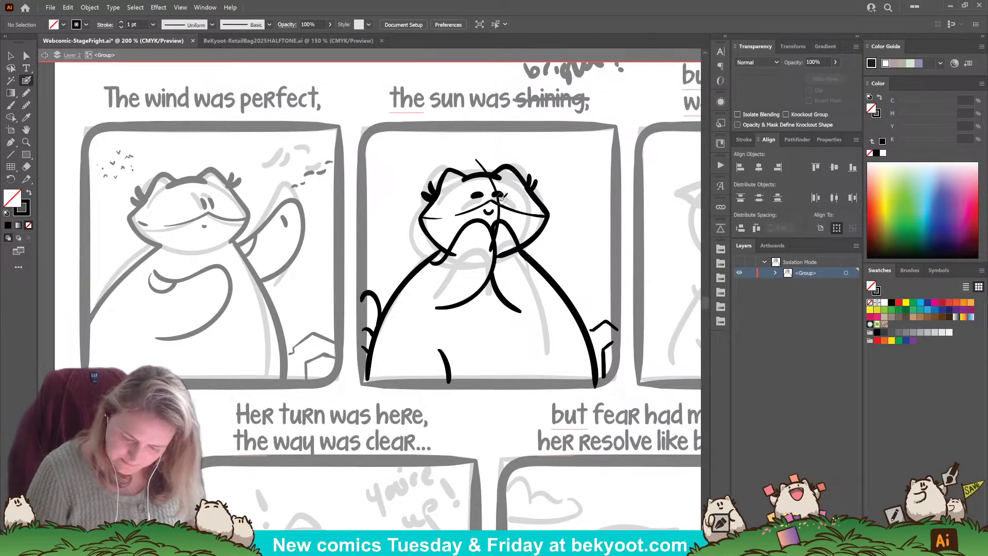
Try making the second panel character's left eye taller, and undo the change.
left_click_drag(470, 193, 484, 194)
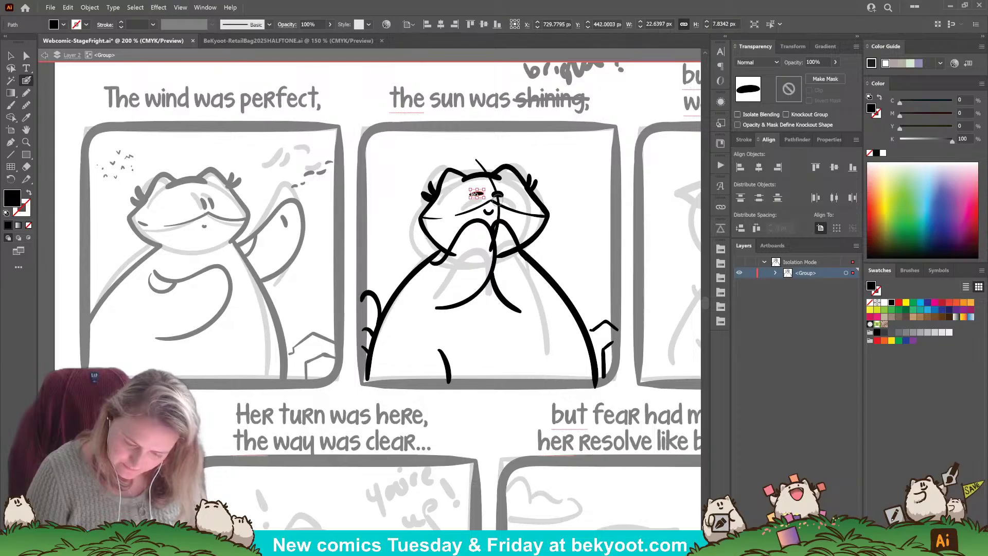
right_click(478, 194)
key("Escape")
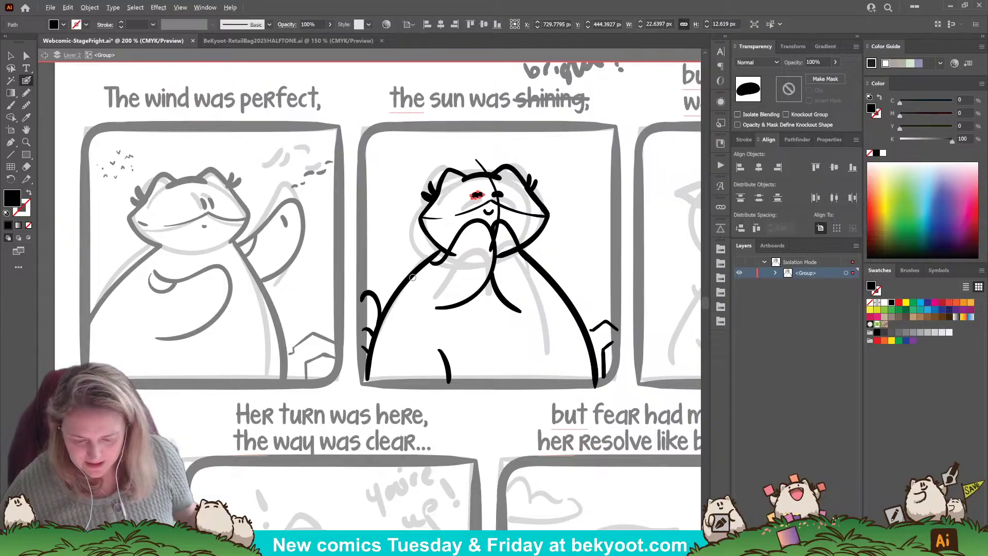
key("ctrl+equal")
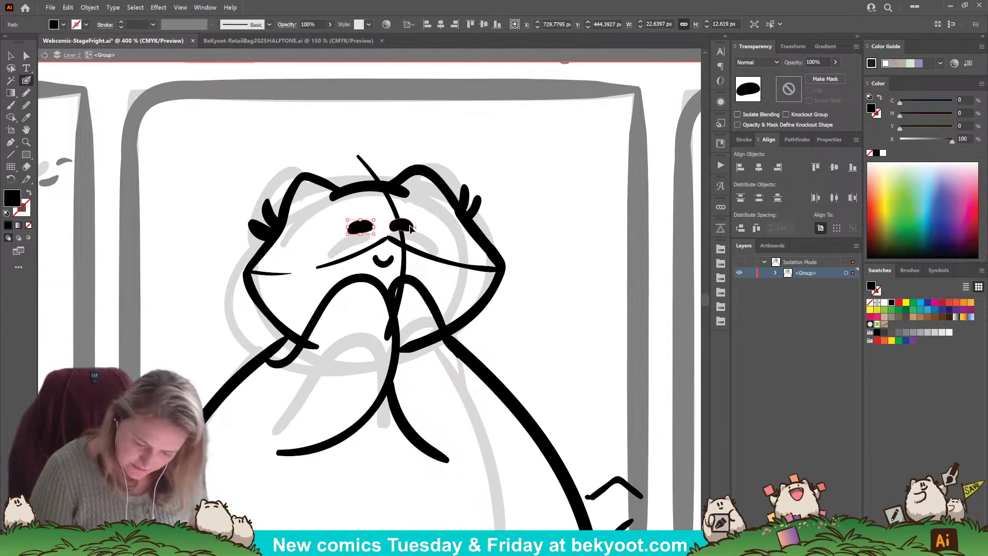
mouse_move(410, 228)
left_mouse_down()
mouse_move(395, 223)
mouse_move(413, 222)
left_mouse_up()
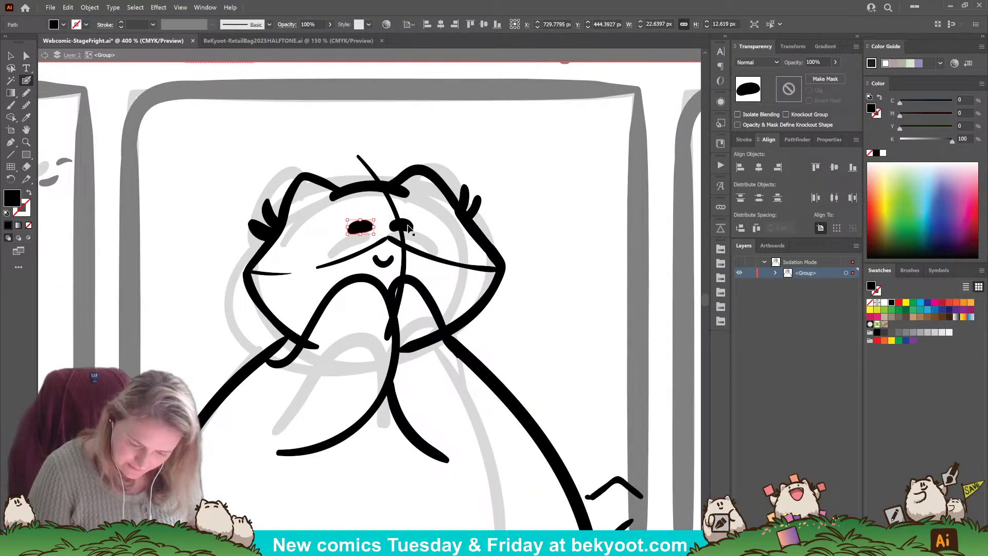
key("ctrl+z")
key("ctrl+z")
key("ctrl+z")
key("ctrl+z")
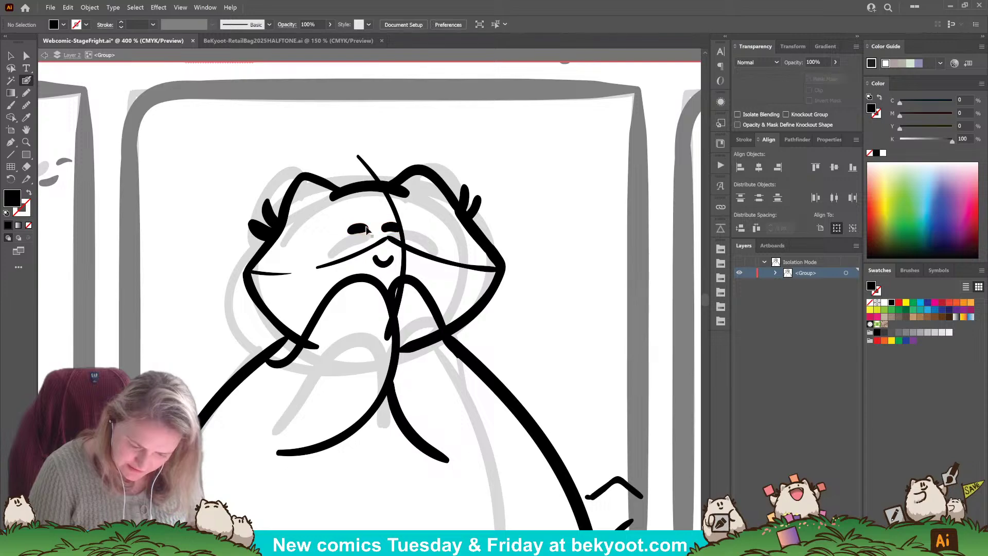
Move both eyes slightly to the right on the face and tilt the right eye down toward its outer end.
left_click(362, 230, "ctrl")
left_click_drag(390, 229, 416, 231)
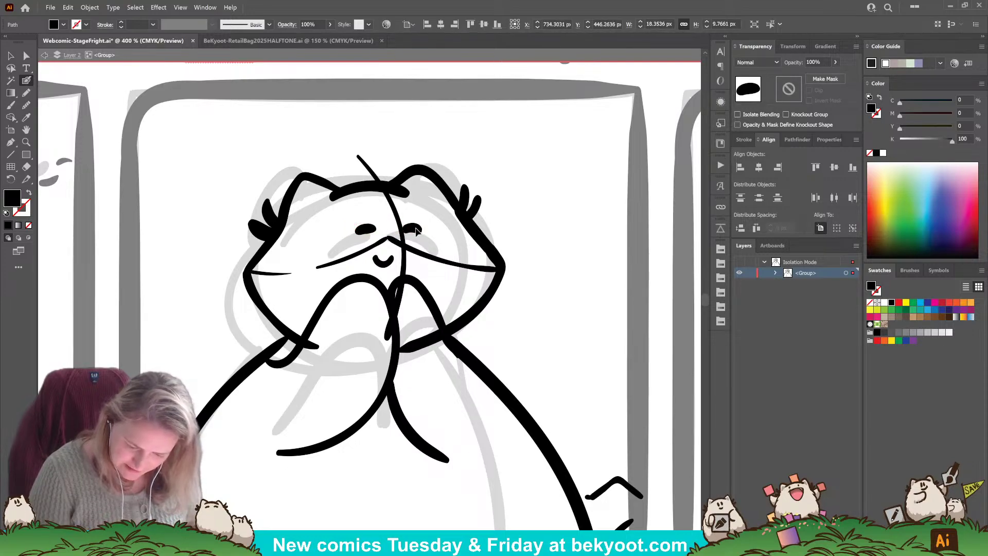
left_click(416, 230)
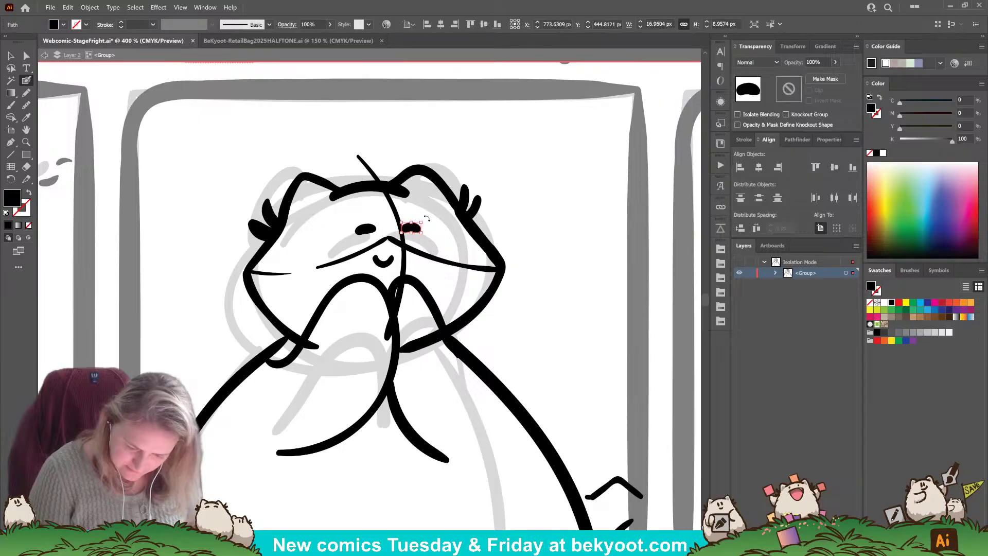
left_click_drag(366, 230, 368, 232)
left_click(535, 206)
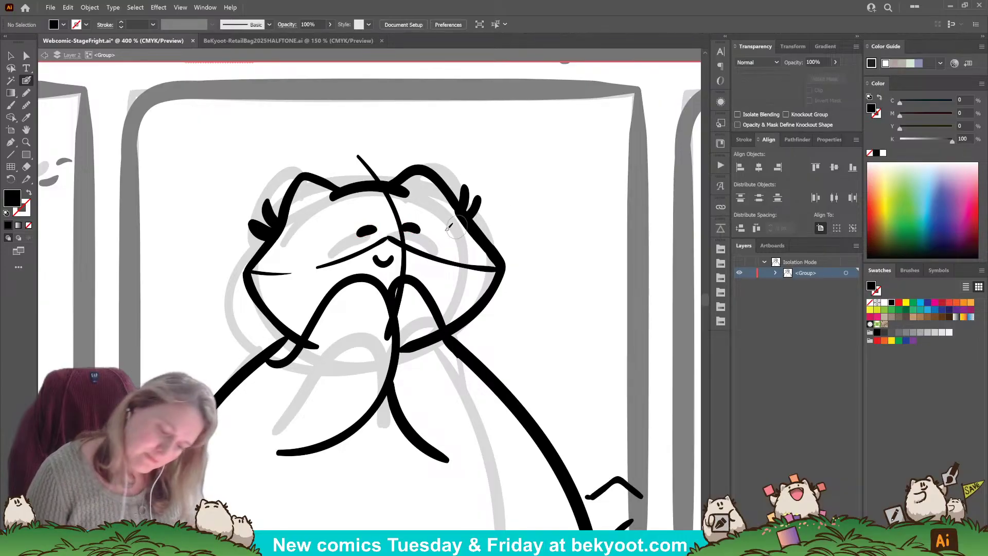
left_click(411, 234)
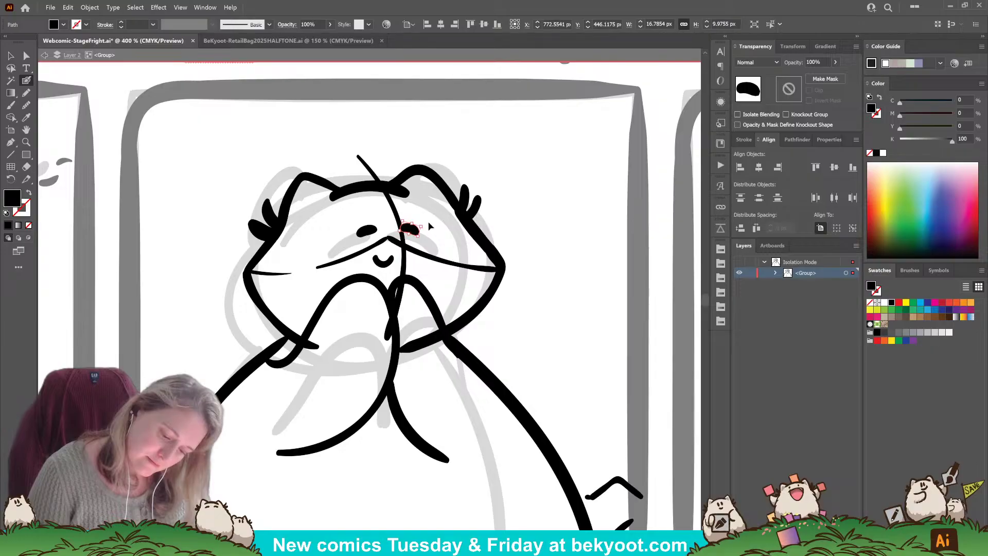
left_click(504, 205)
Delete the small smile beneath the mouth line's peak and both eyes from the second panel's face.
left_click(383, 260)
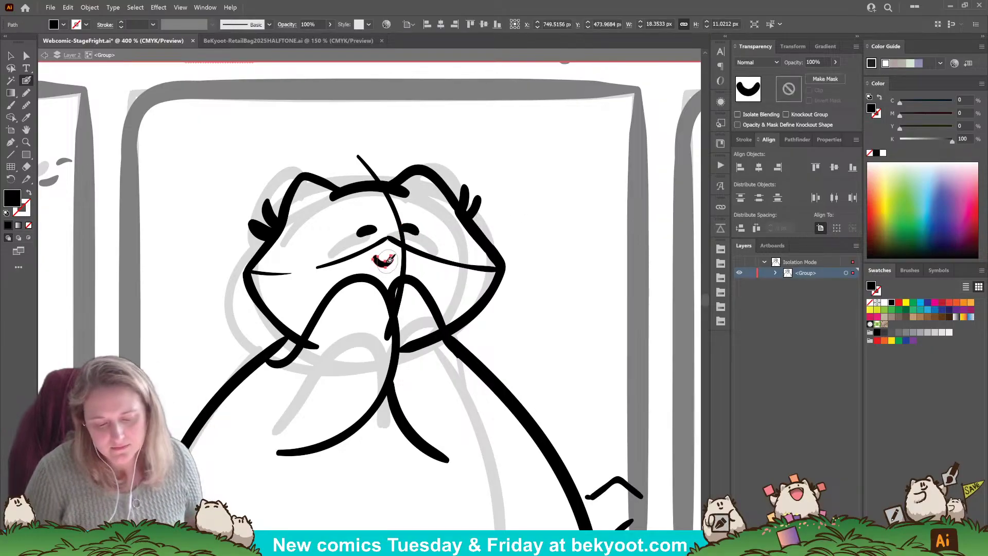
left_click(591, 237)
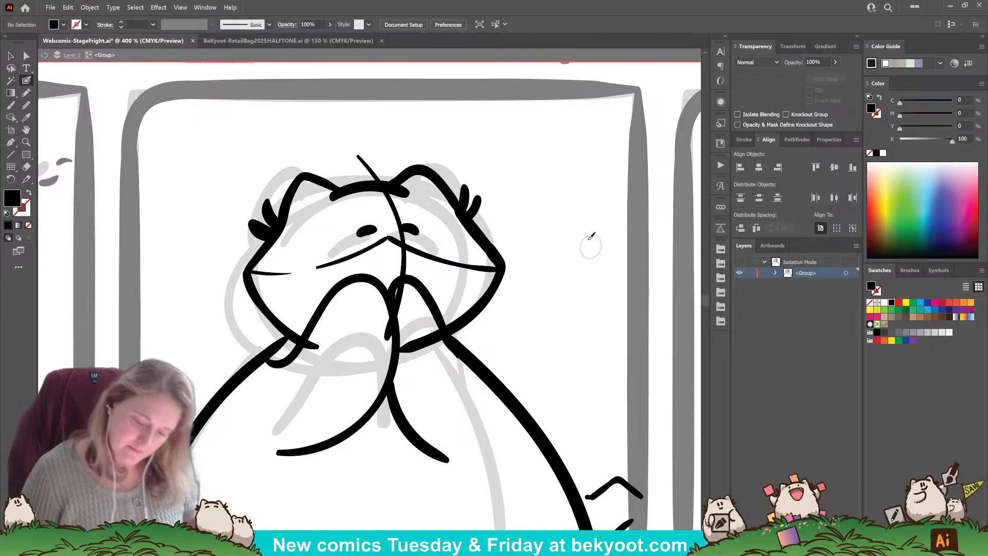
left_click(363, 249)
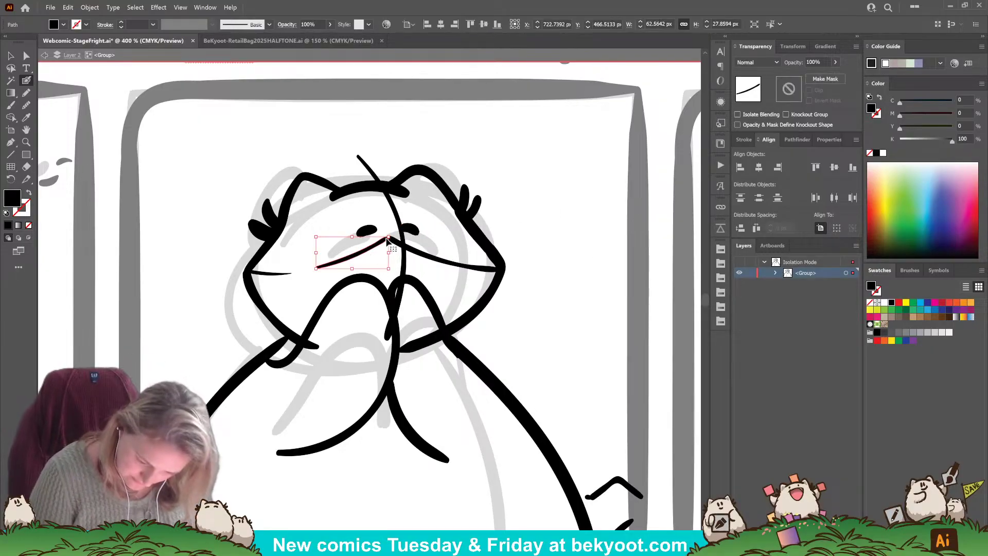
left_click(503, 207)
left_click_drag(517, 305, 530, 286)
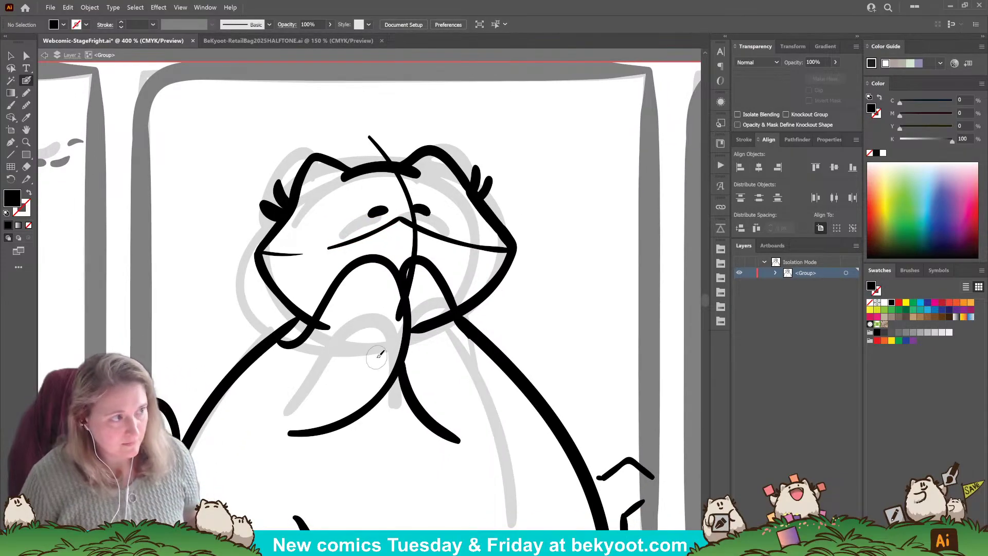
left_click(384, 213, "ctrl")
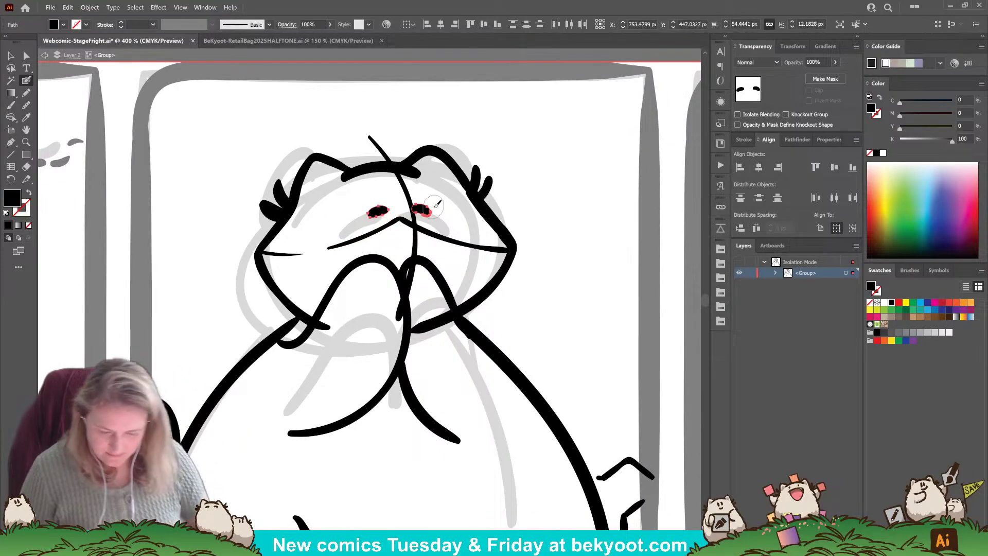
key("Delete")
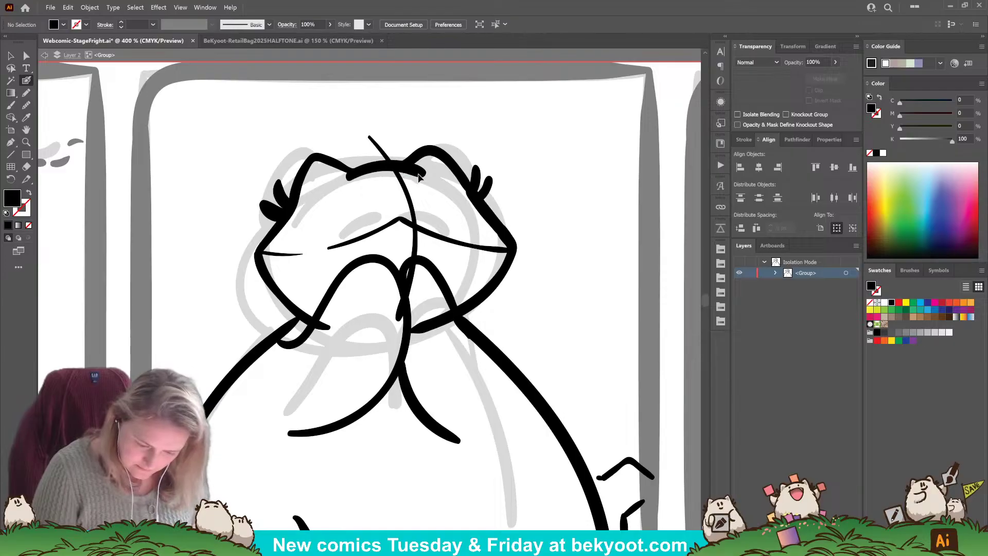
Shift the thick forehead line slightly right and adjust the left ear's outline to meet its end.
left_click_drag(426, 173, 337, 177)
left_click(334, 173, "ctrl")
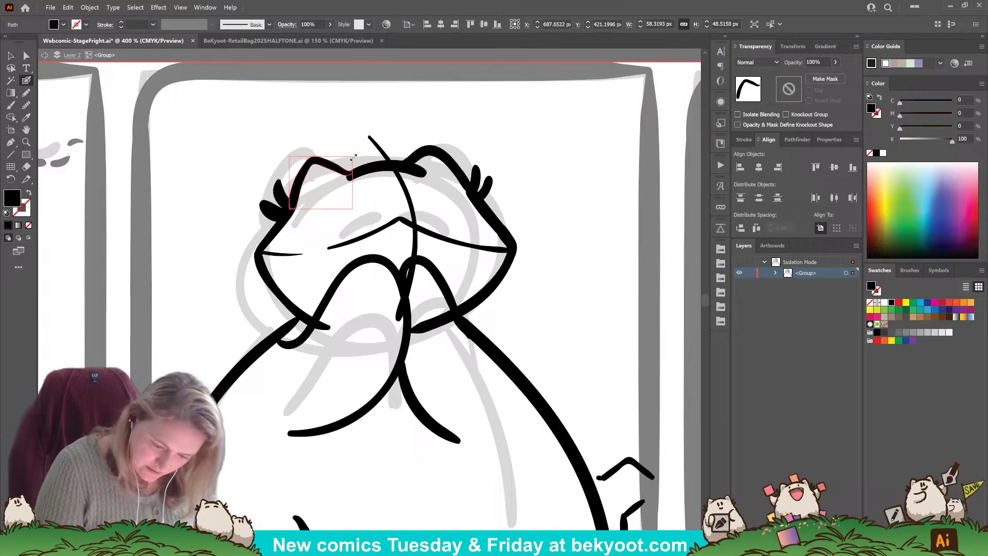
left_click(359, 139, "ctrl")
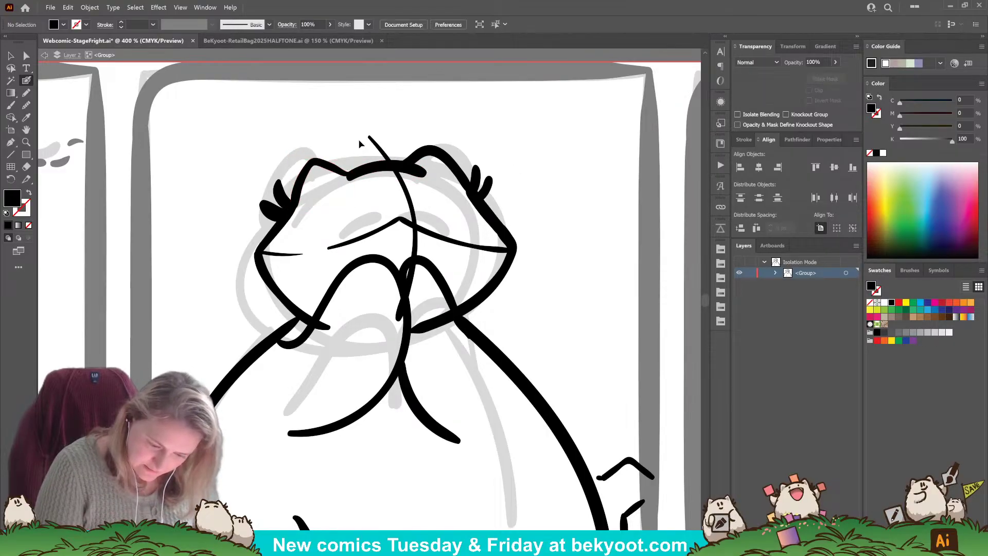
Ink two new slanted oval eyes on either side of the center line and delete the old mouth line.
mouse_move(381, 205)
left_mouse_down()
mouse_move(356, 211)
mouse_move(439, 203)
mouse_move(423, 209)
mouse_move(436, 204)
mouse_move(509, 250)
left_mouse_up()
key("ctrl+z")
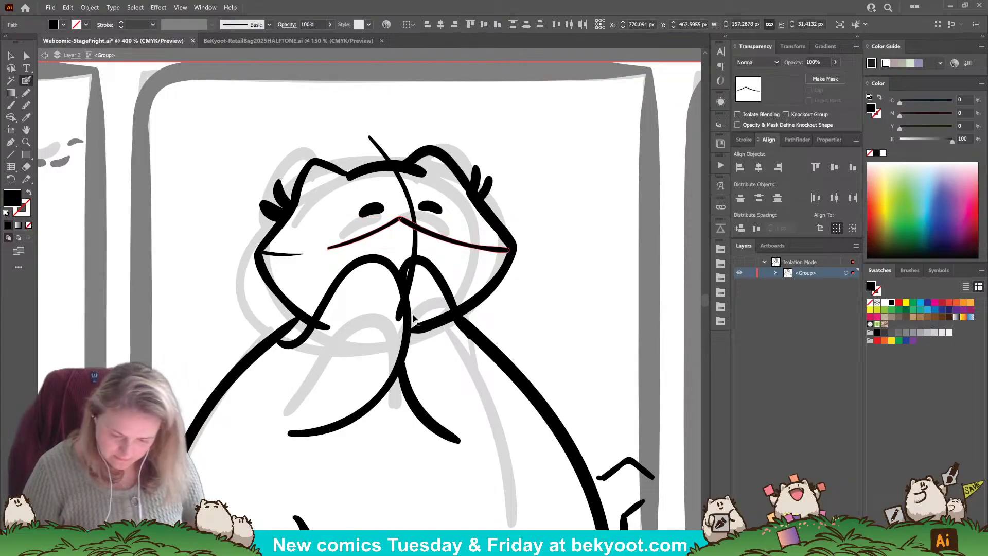
key("Delete")
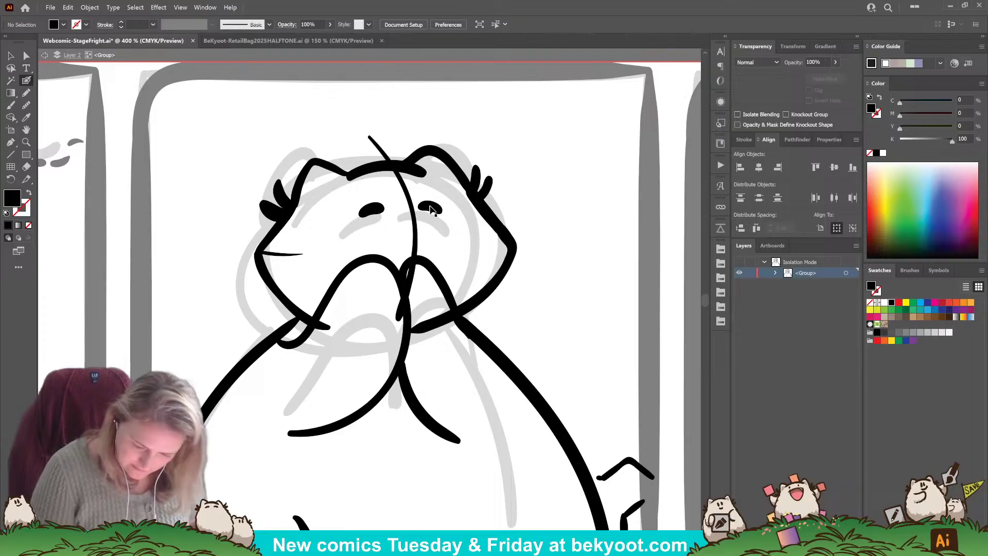
left_click_drag(431, 207, 440, 209)
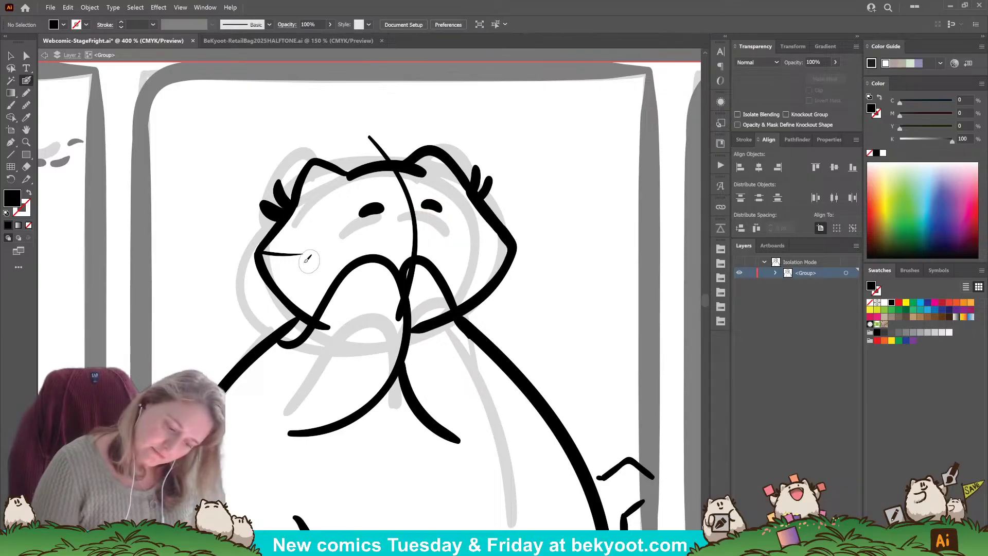
Ink a new tapered mouth line that peaks at the face's center line and slopes down to both cheeks.
mouse_move(331, 249)
left_mouse_down()
mouse_move(415, 214)
mouse_move(491, 246)
left_mouse_up()
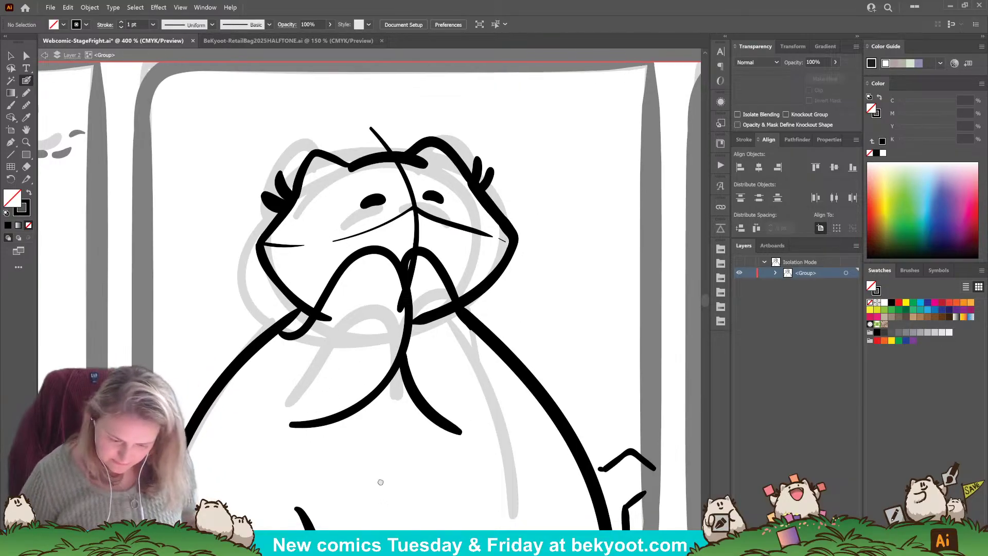
mouse_move(377, 474)
left_mouse_down()
mouse_move(447, 456)
mouse_move(391, 491)
left_mouse_up()
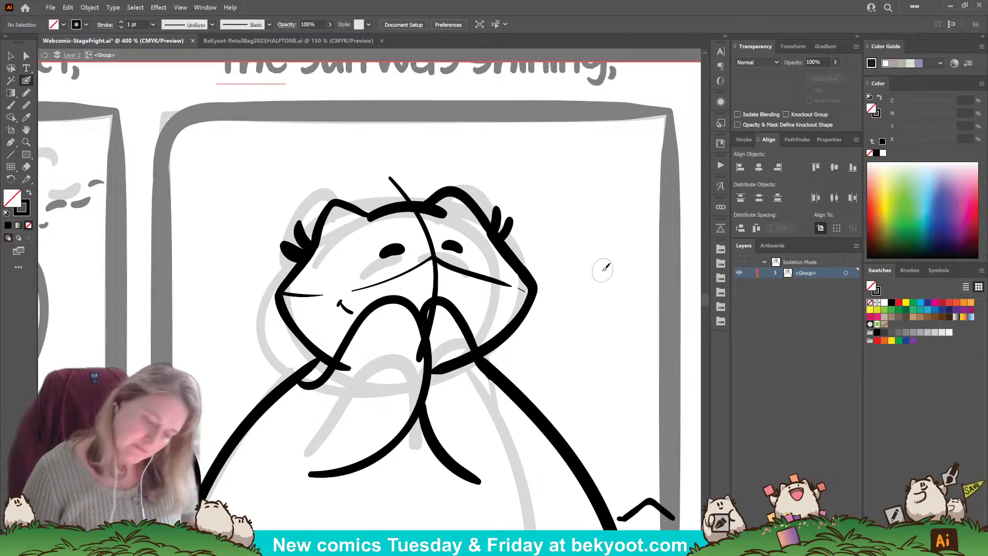
left_click_drag(453, 420, 416, 402)
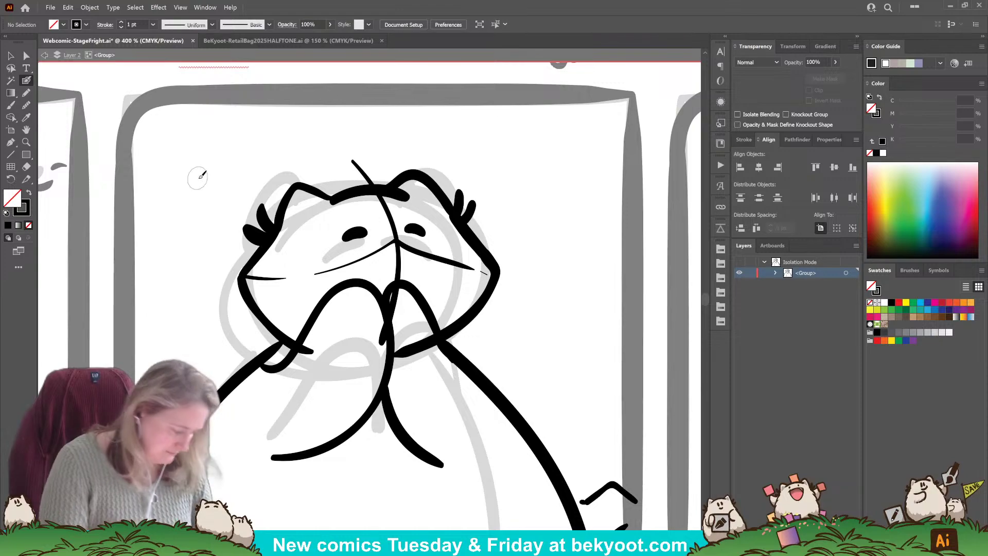
Confirm the Blob Brush options and ink tiny V-shaped tuft marks beside and above the character's head.
key("Return")
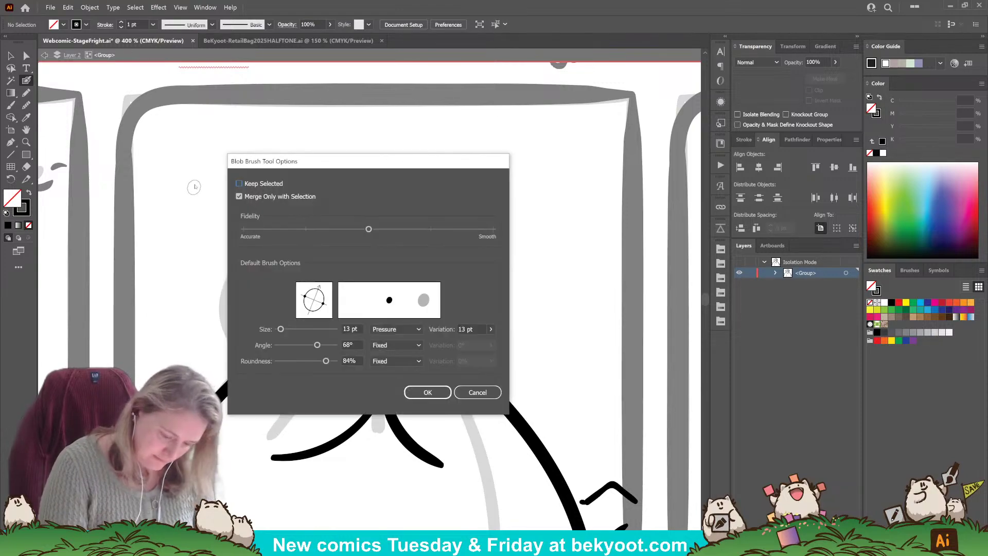
key("Return")
left_click_drag(181, 202, 184, 198)
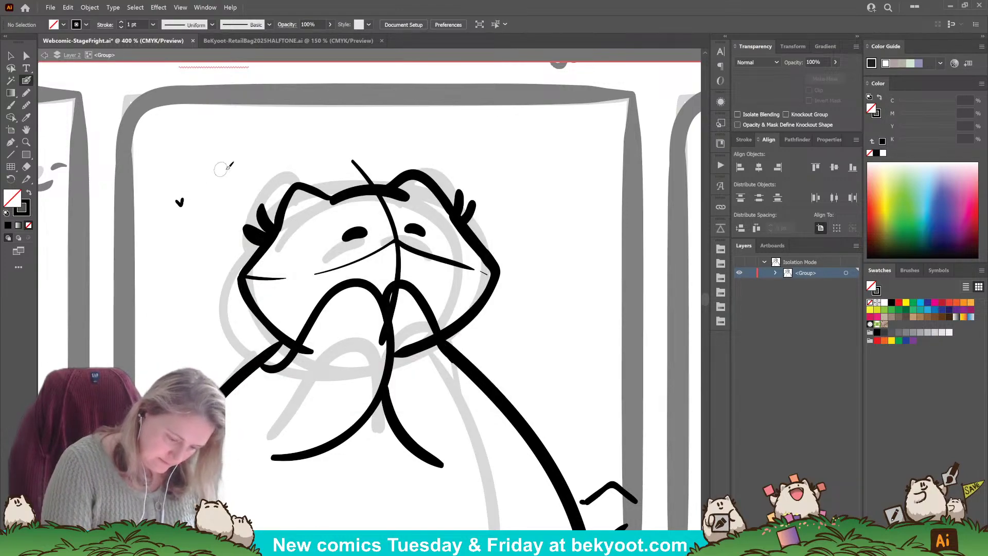
left_click_drag(243, 167, 245, 171)
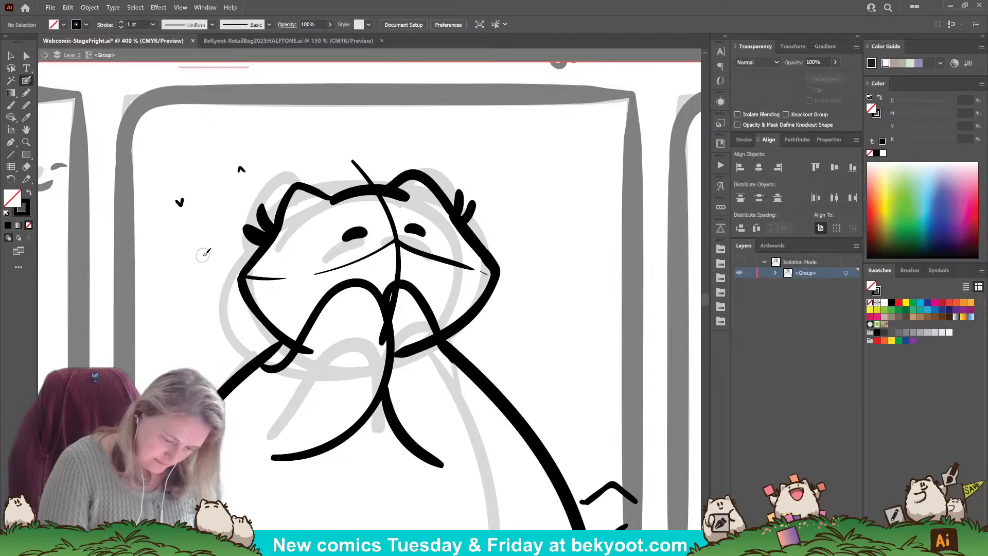
left_click_drag(209, 254, 212, 250)
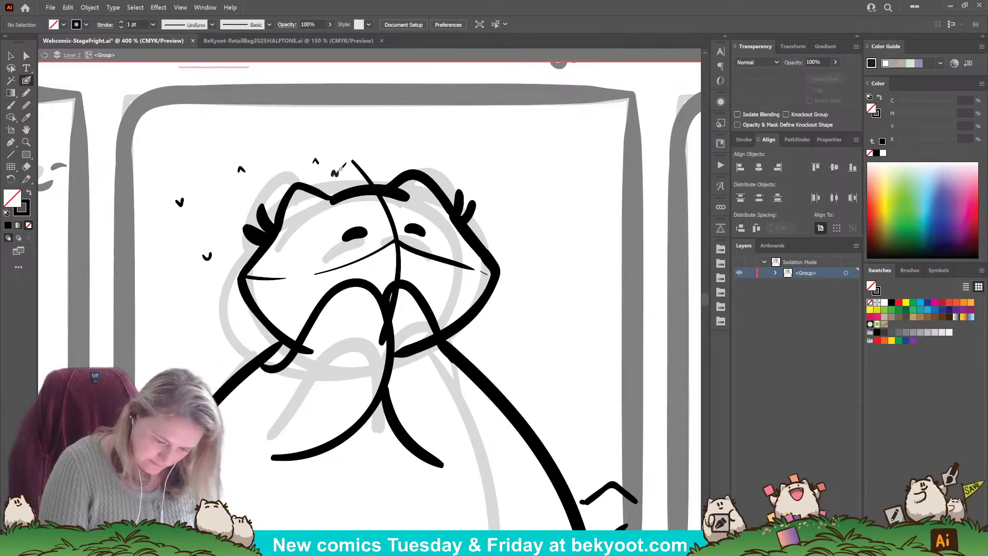
left_click_drag(341, 166, 336, 148)
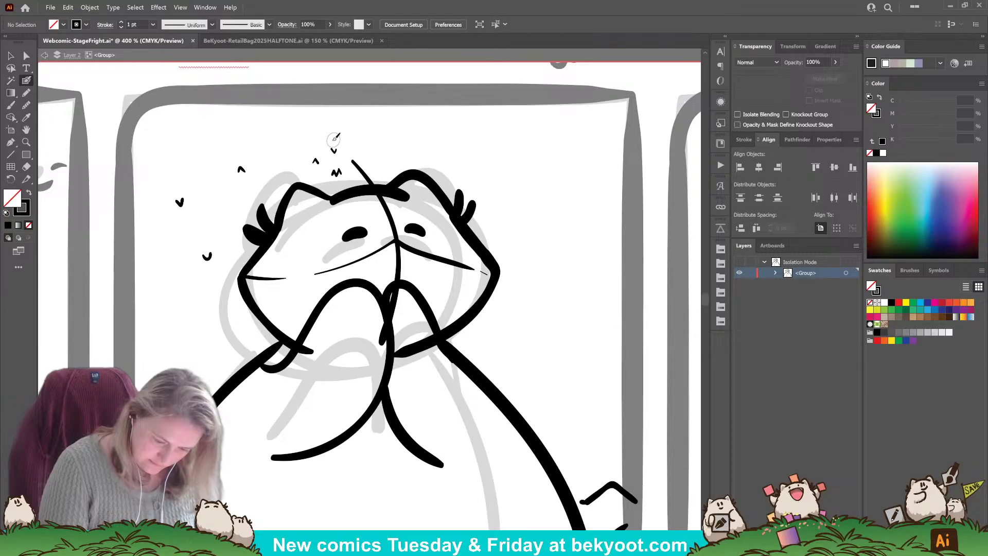
Add small dots near the left eyelashes and above the head among the tiny V-shaped marks.
left_click(246, 191)
left_click(245, 195)
left_click(228, 190)
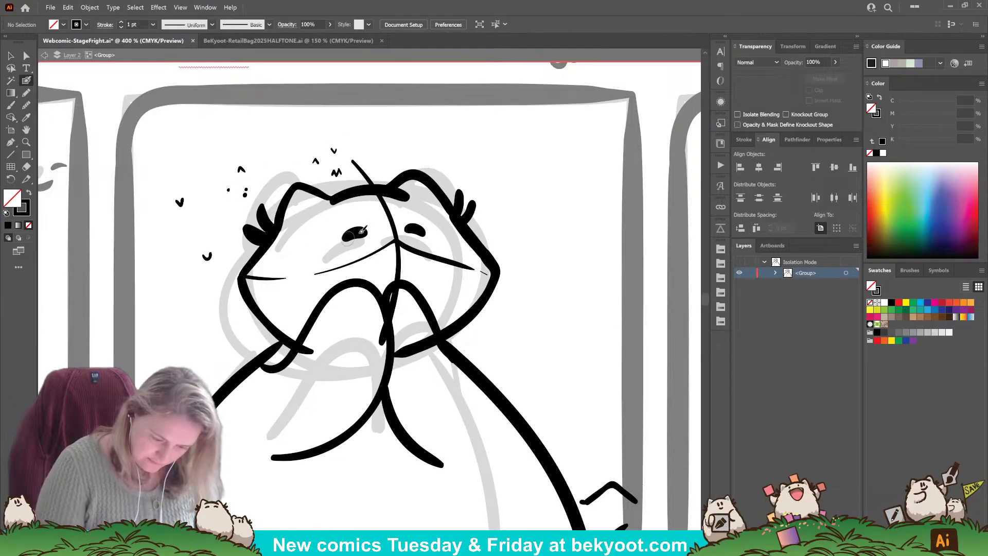
left_click(376, 159)
left_click(387, 147)
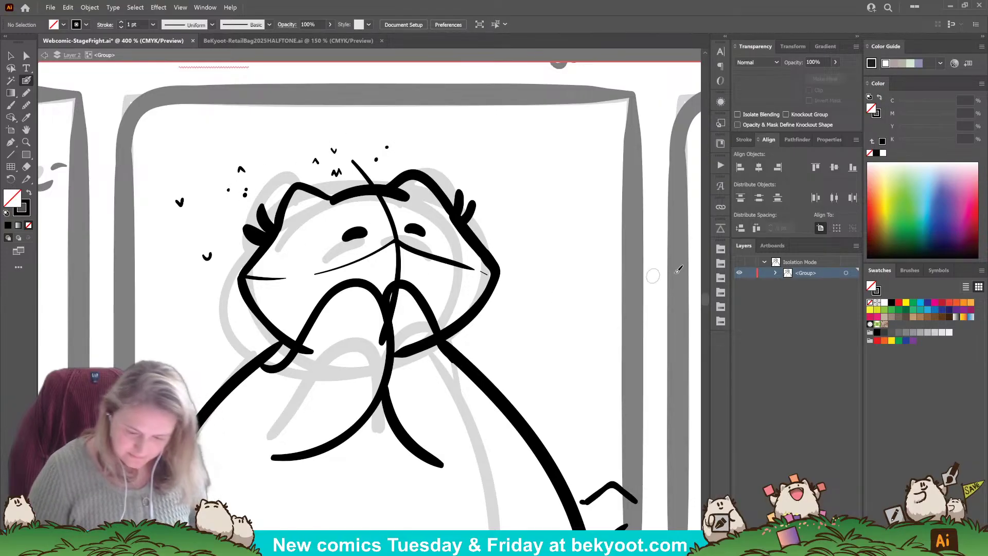
Select the second panel character's head outlines without the hands and scale them down to about 182 px wide.
scroll(466, 403, "down", 3)
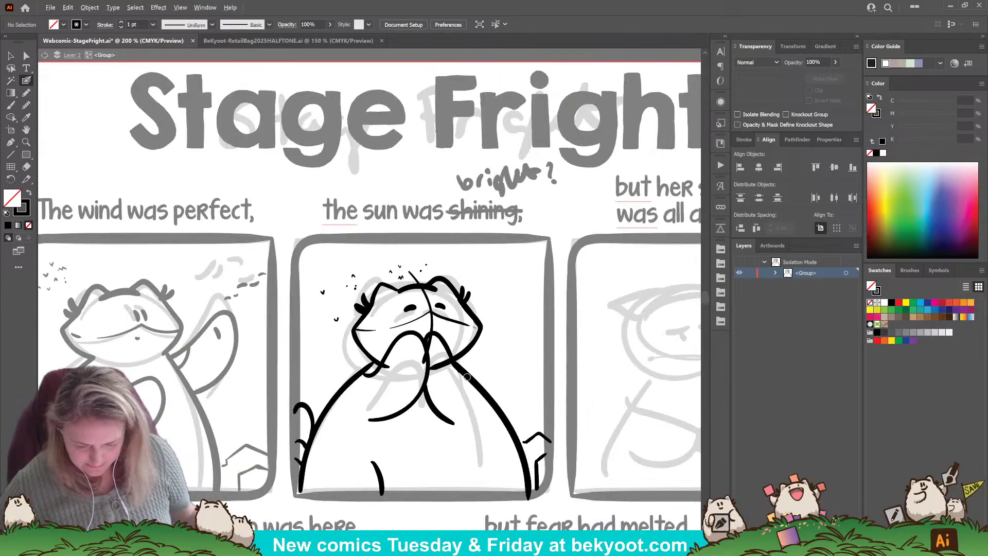
left_click_drag(412, 470, 400, 387)
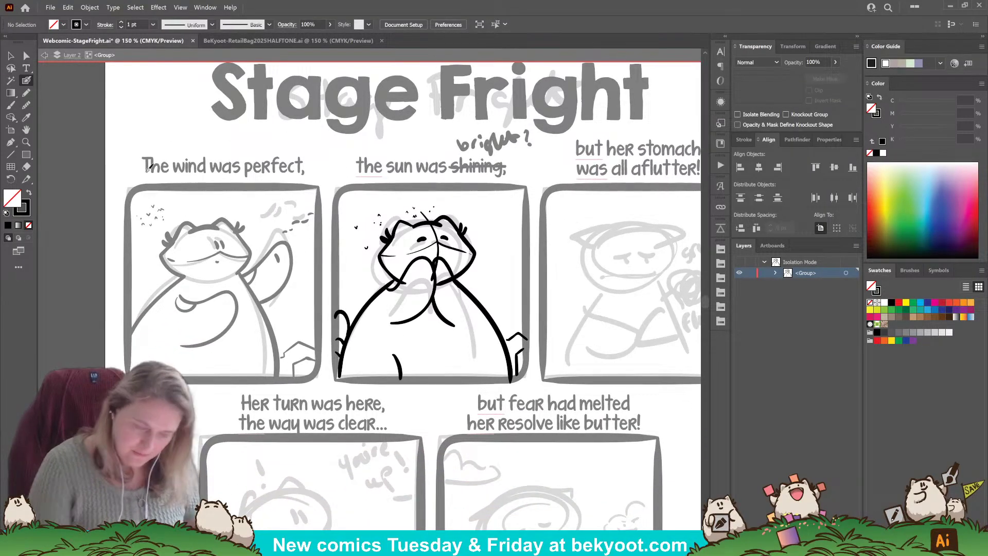
key("v")
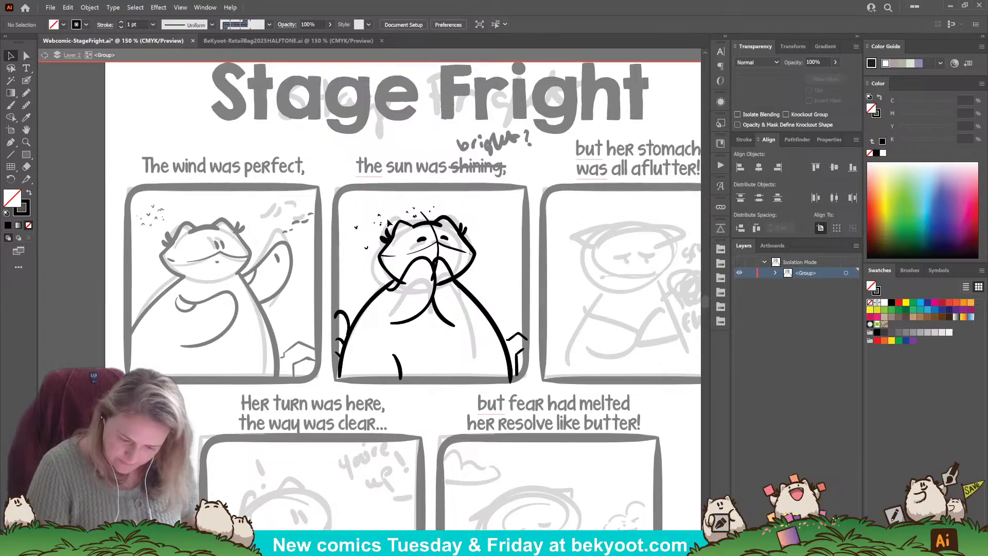
left_click_drag(480, 264, 452, 271)
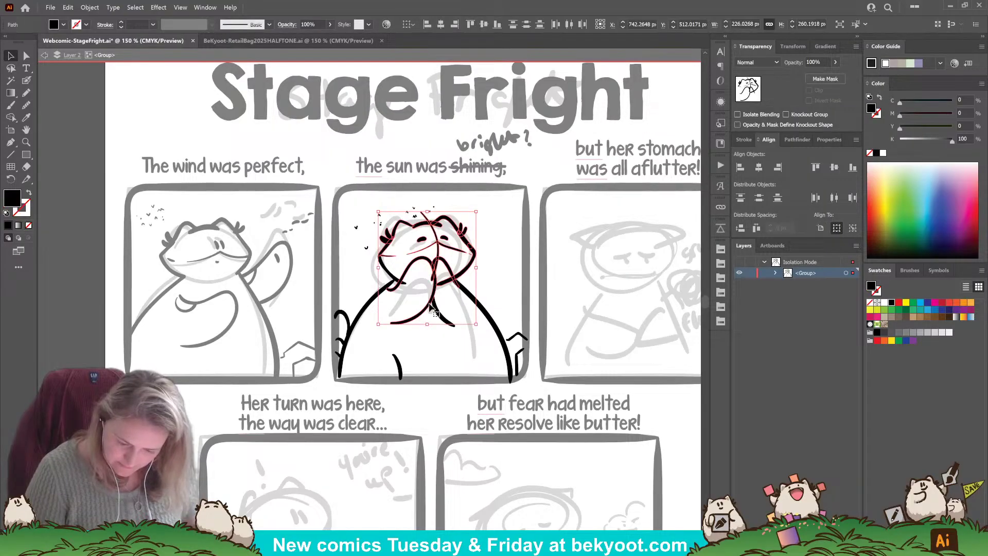
left_click(465, 279)
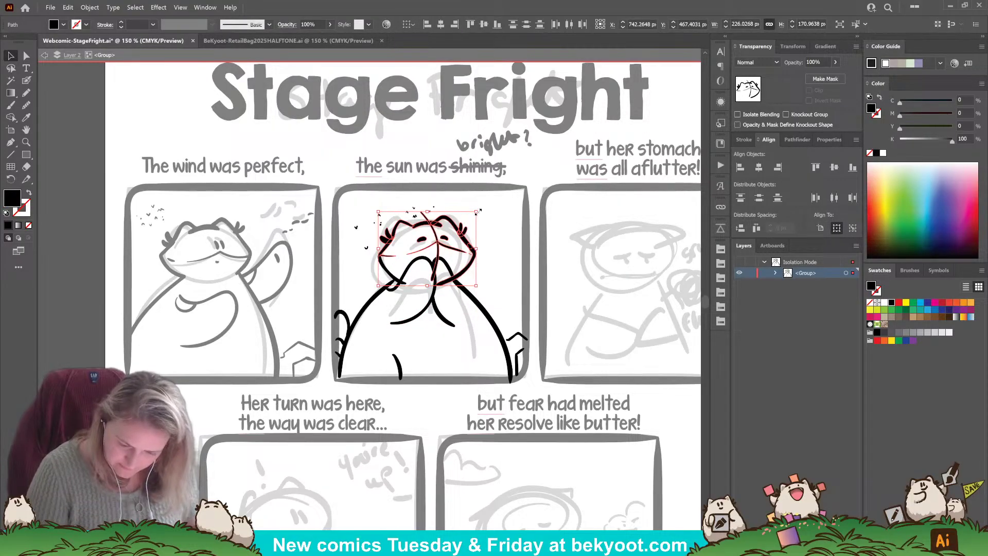
left_click_drag(479, 211, 464, 221)
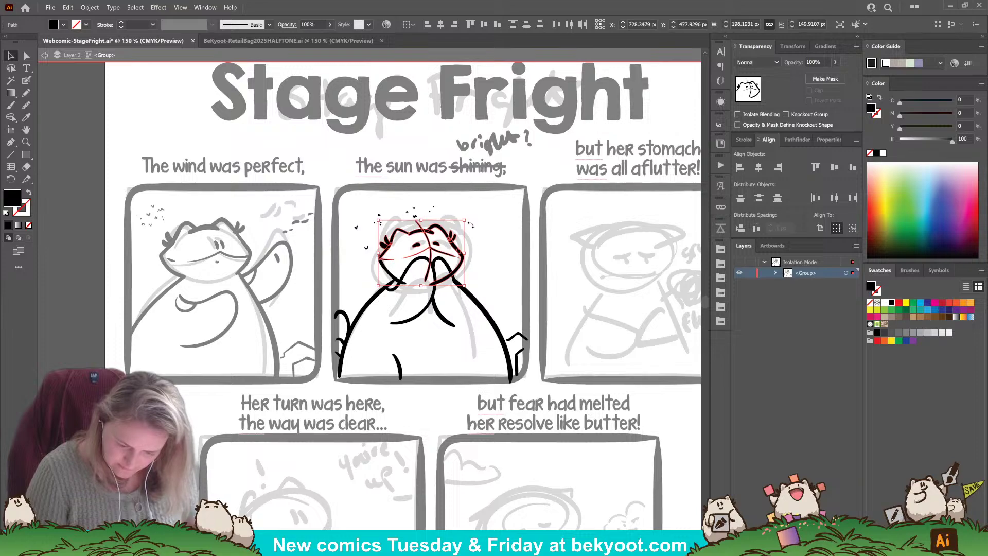
key("ctrl+z")
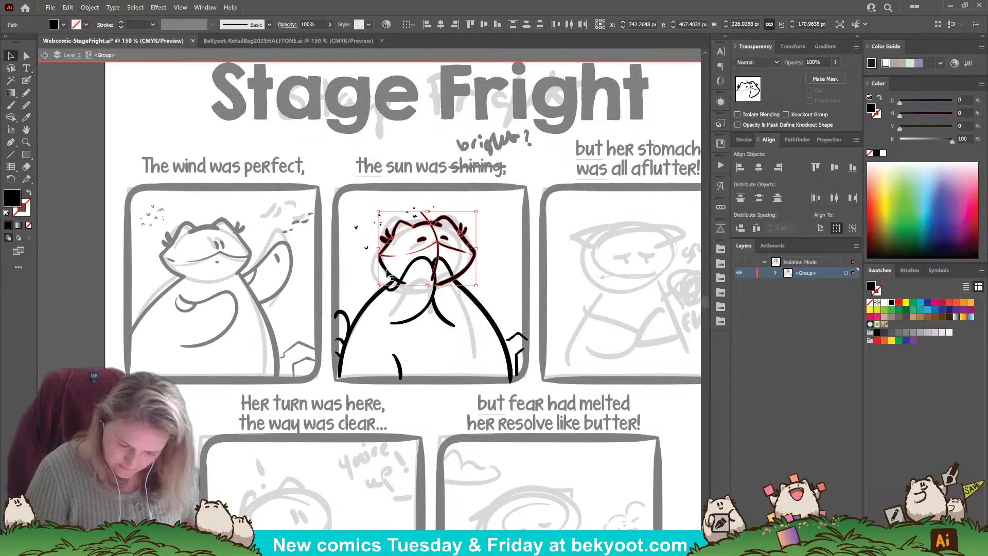
left_click_drag(476, 212, 463, 224)
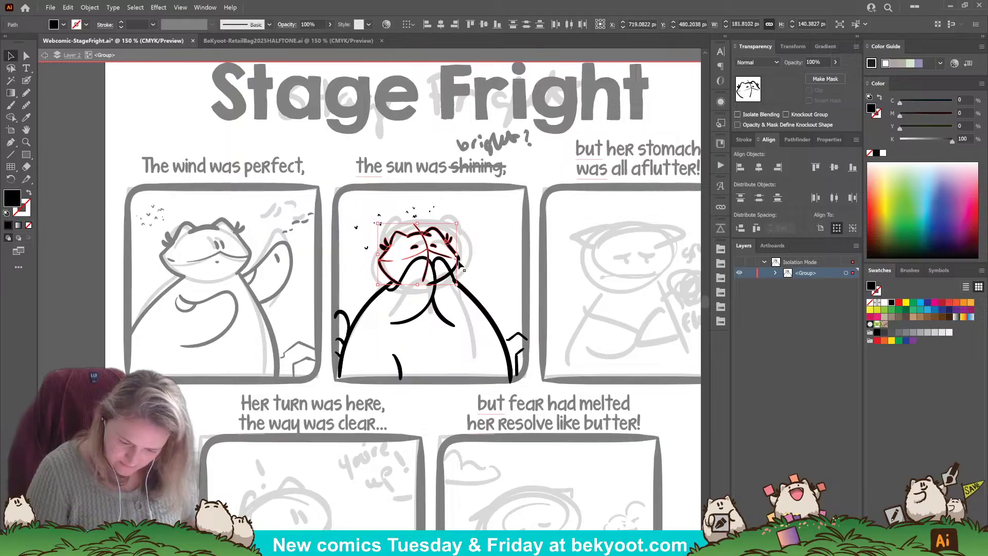
left_click(480, 237)
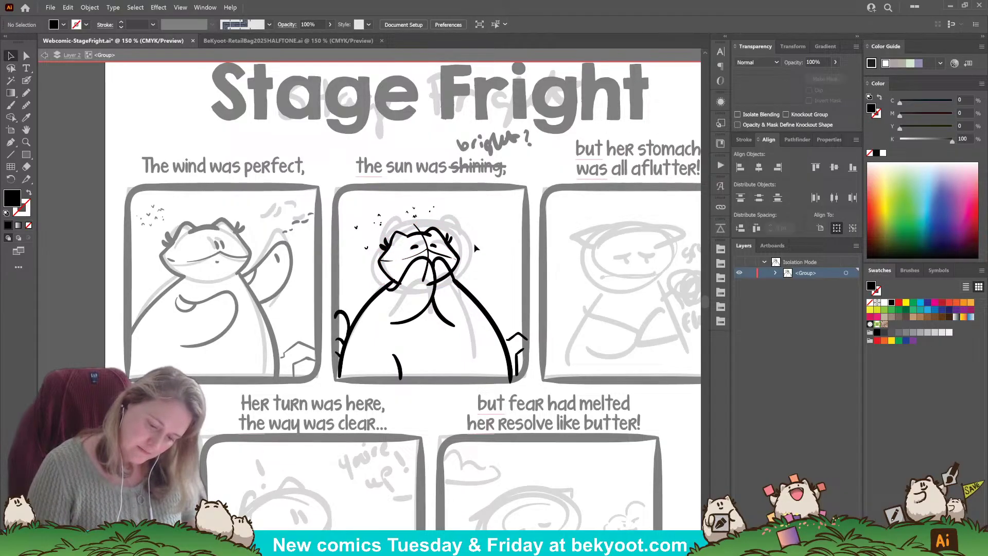
Ink a short curved stroke with the Blob Brush at the shoulder under the right cheek and adjust the inner forearm line.
left_click(462, 284)
left_click(460, 287, "shift")
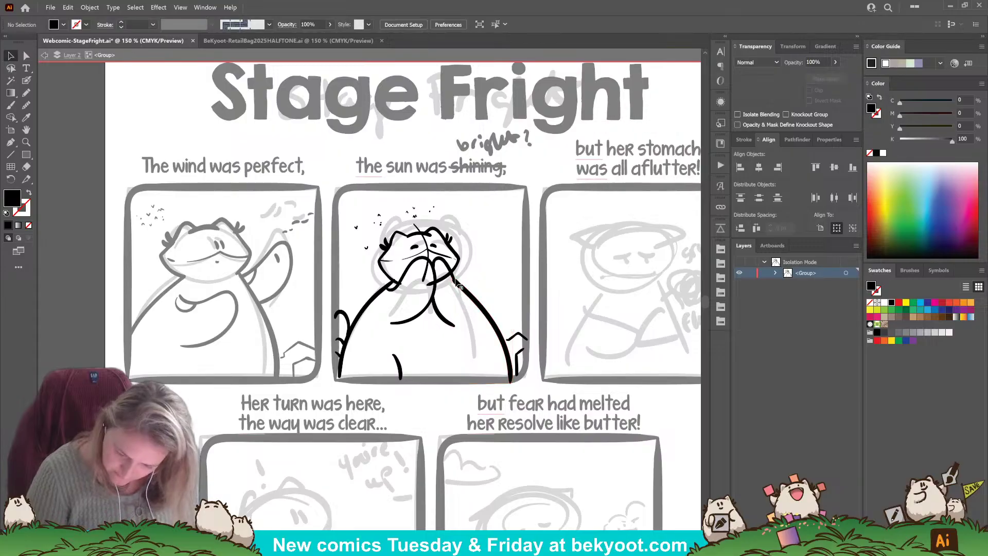
key("b")
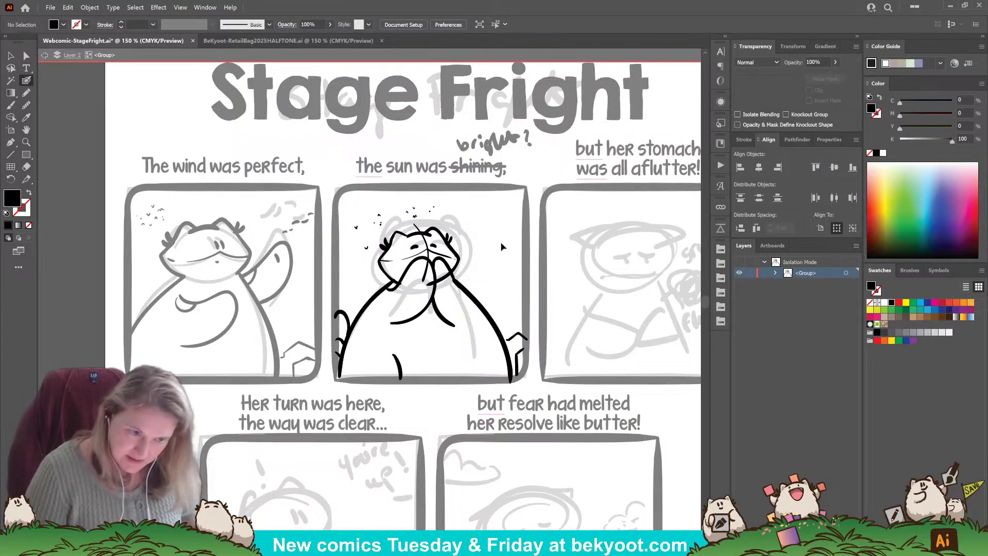
key("shift+x")
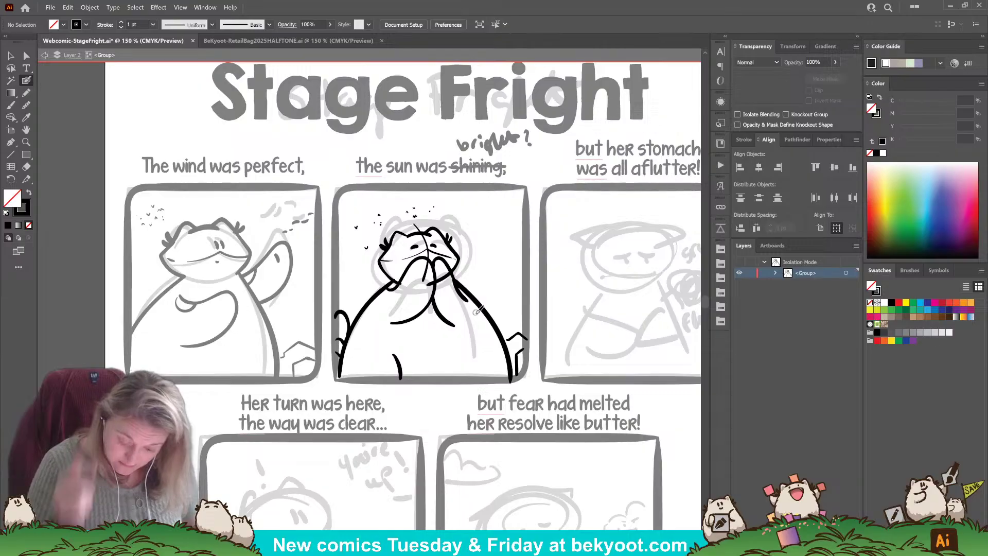
left_click(446, 320, "ctrl")
left_click_drag(434, 299, 453, 323)
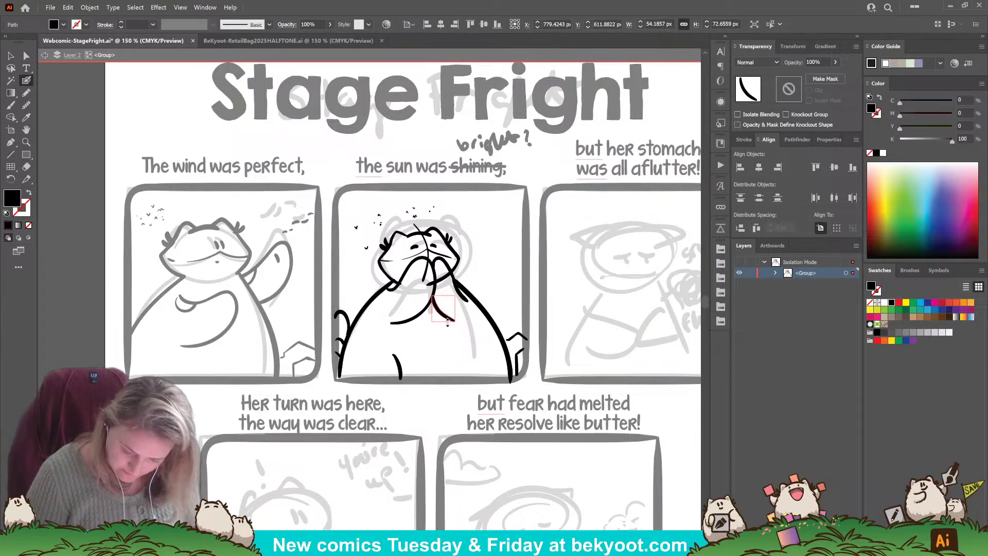
left_click(499, 255, "ctrl")
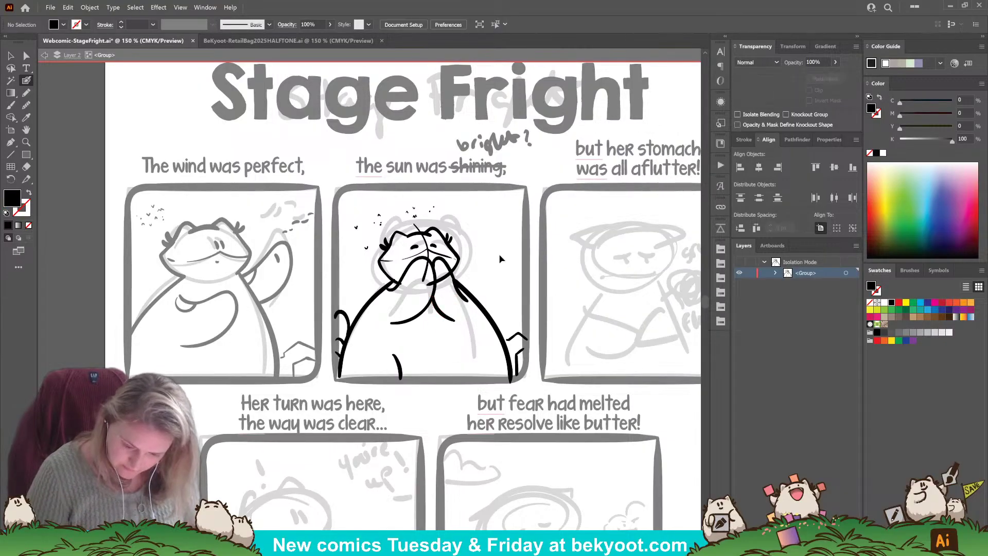
left_click(413, 242, "ctrl")
left_click_drag(404, 236, 439, 229)
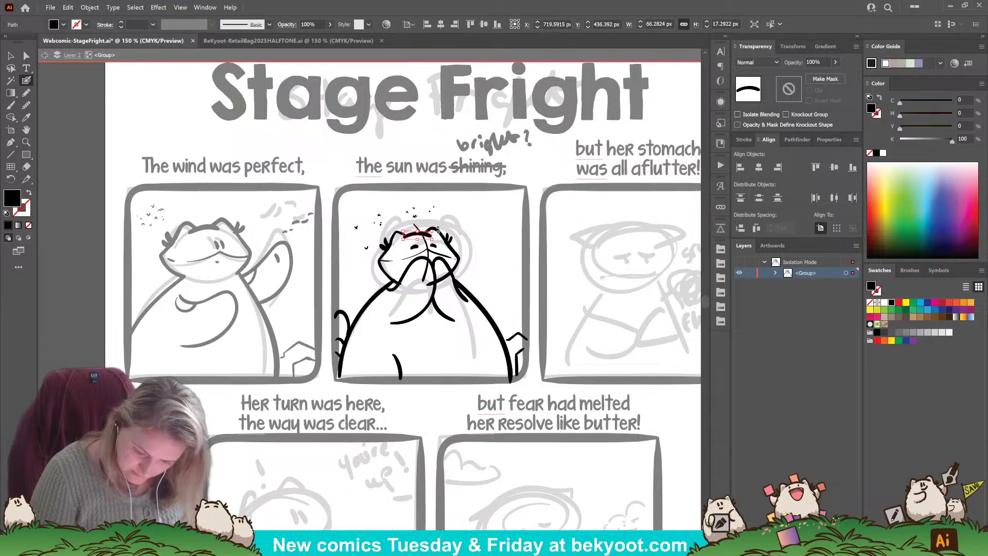
left_click(452, 218, "ctrl")
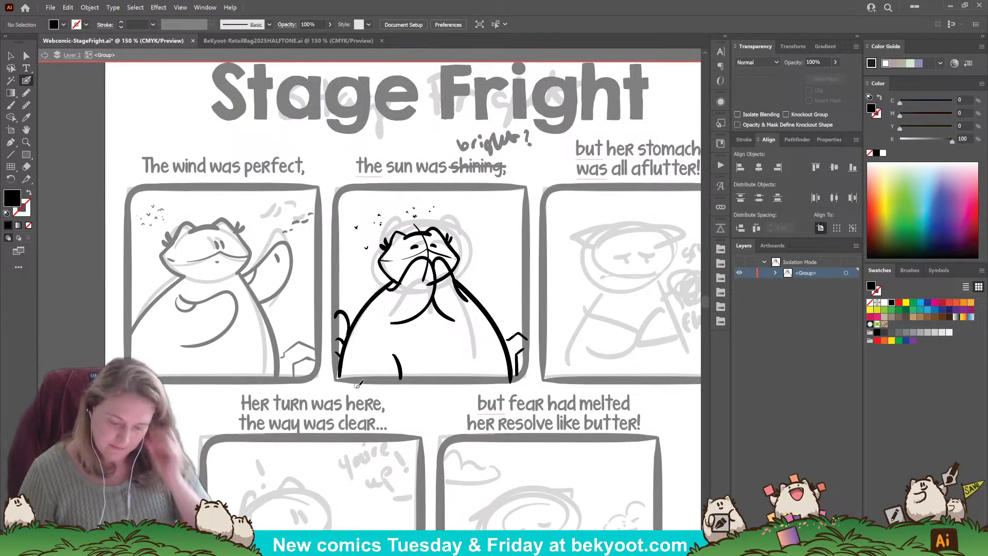
Replace the second character's wide right body outline with a narrower curve down to the panel's lower edge, plus a short curved line beside it.
left_click(501, 329, "ctrl")
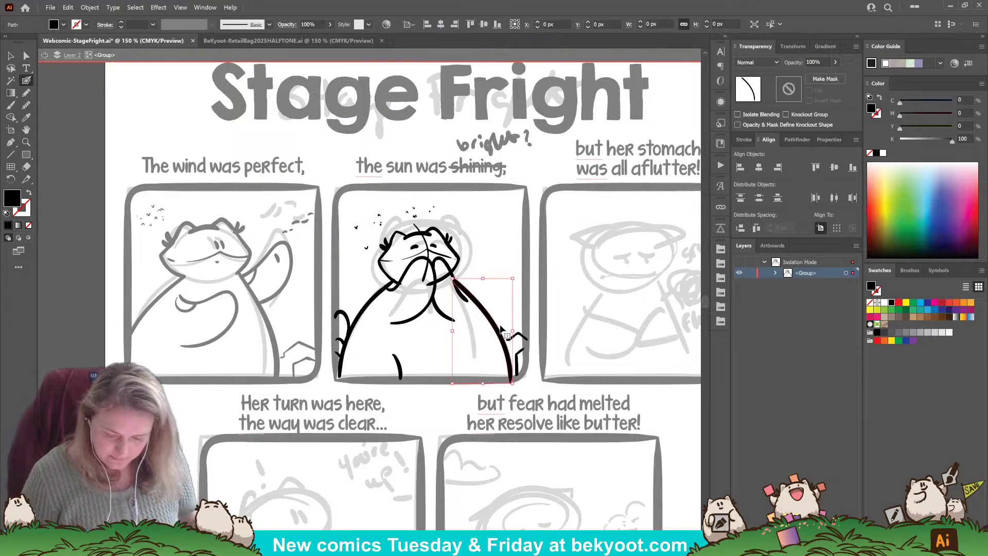
key("Delete")
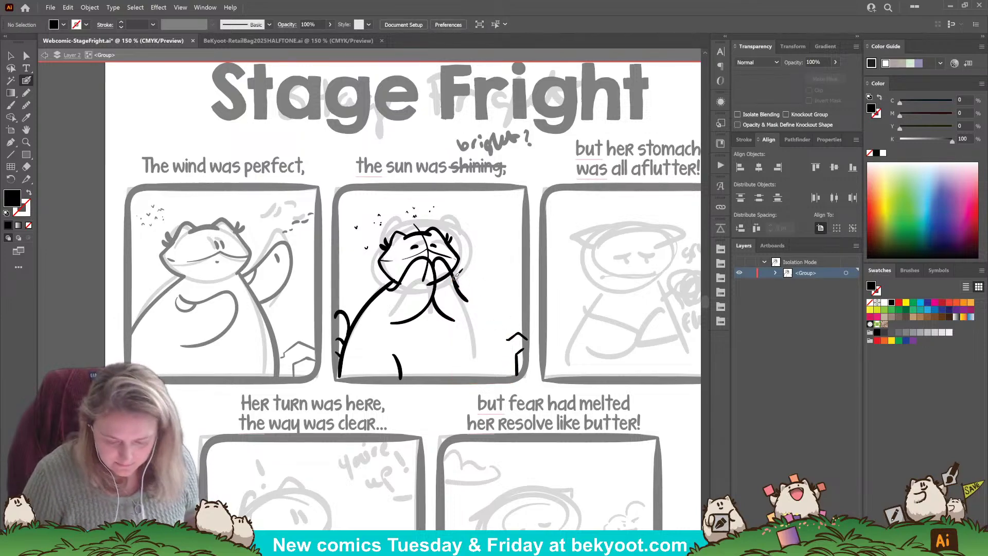
left_click_drag(459, 278, 465, 382)
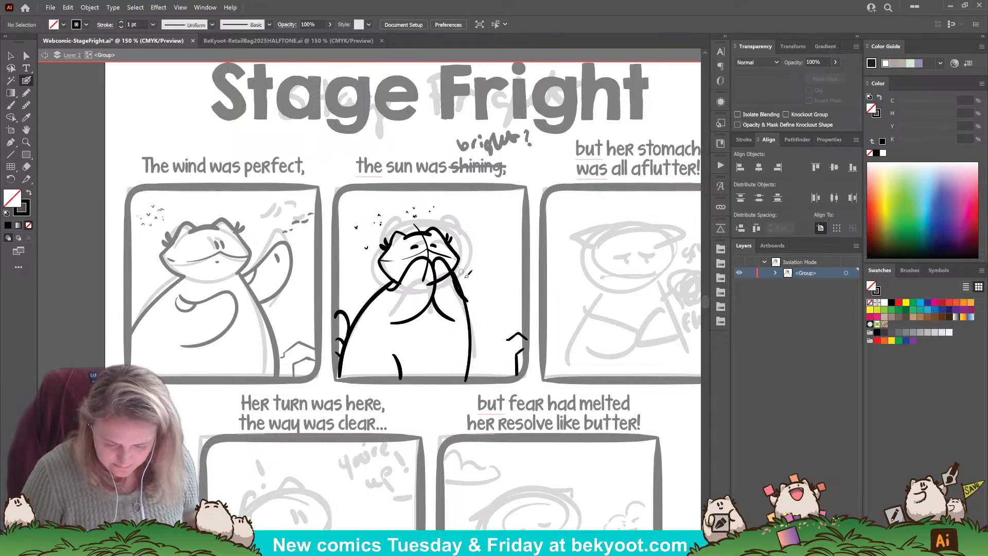
key("ctrl+z")
mouse_move(452, 265)
left_mouse_down()
mouse_move(482, 340)
mouse_move(479, 376)
mouse_move(467, 385)
mouse_move(473, 302)
mouse_move(479, 380)
left_mouse_up()
key("ctrl+z")
left_click_drag(482, 335, 492, 377)
key("ctrl+z")
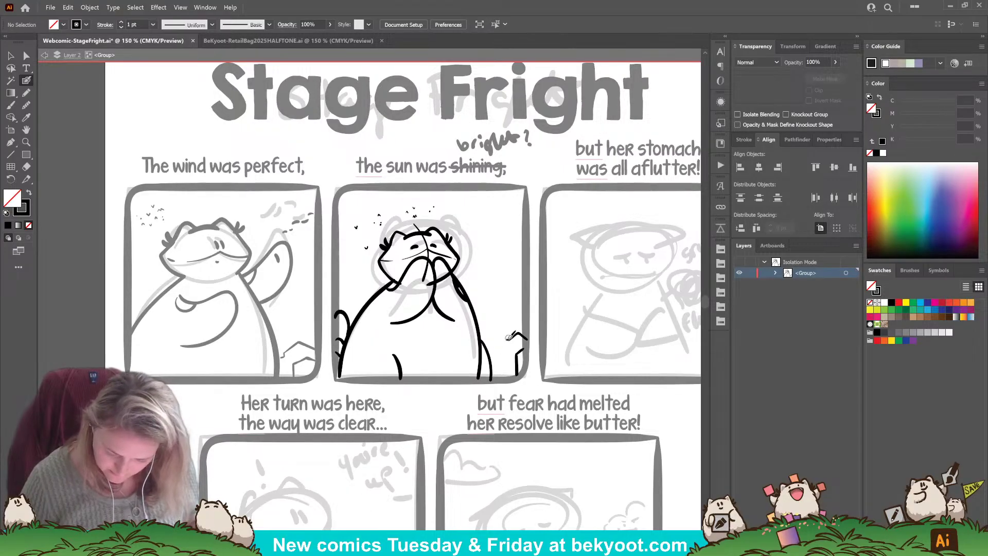
Delete the old house roof and wall lines in the second panel's lower right corner.
left_click_drag(518, 335, 522, 330)
key("shift+x")
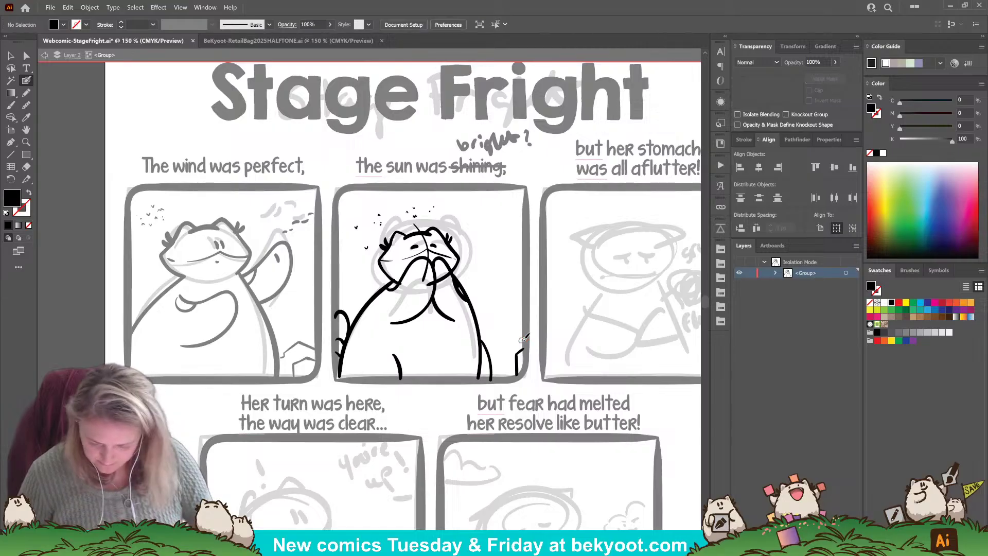
left_click(523, 355, "ctrl")
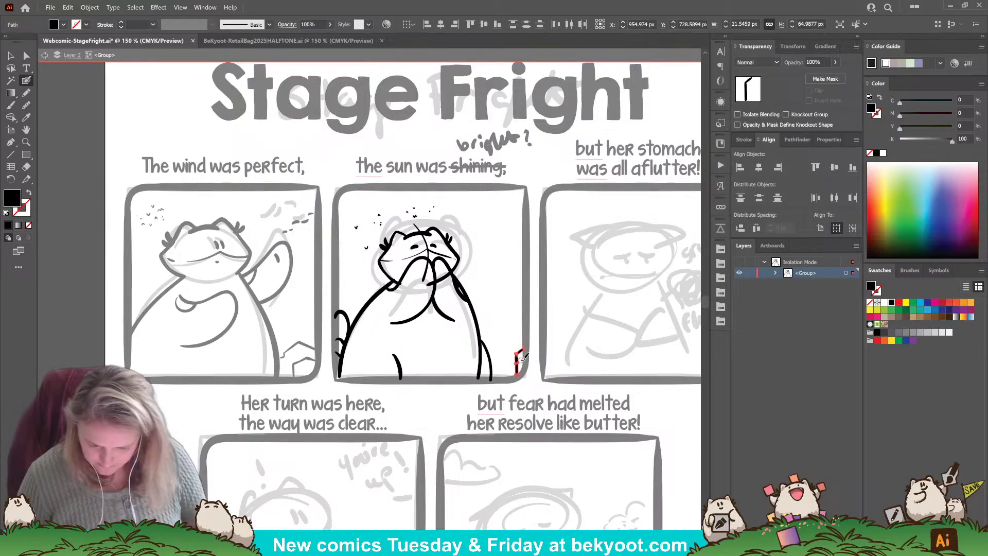
key("Delete")
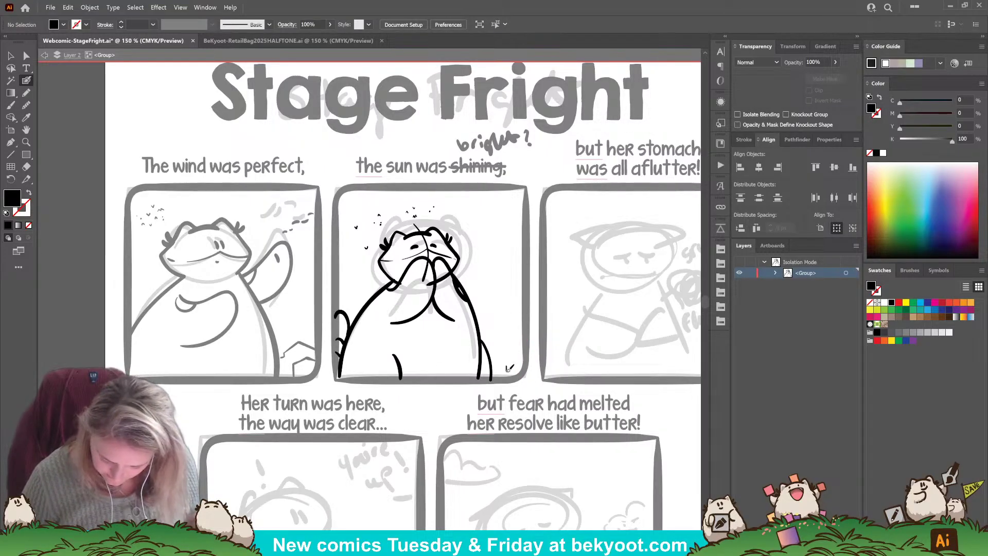
Ink a new small house with a peaked front wall and an angular roofline behind it in the second panel's lower right corner.
key("shift+x")
key("shift+x")
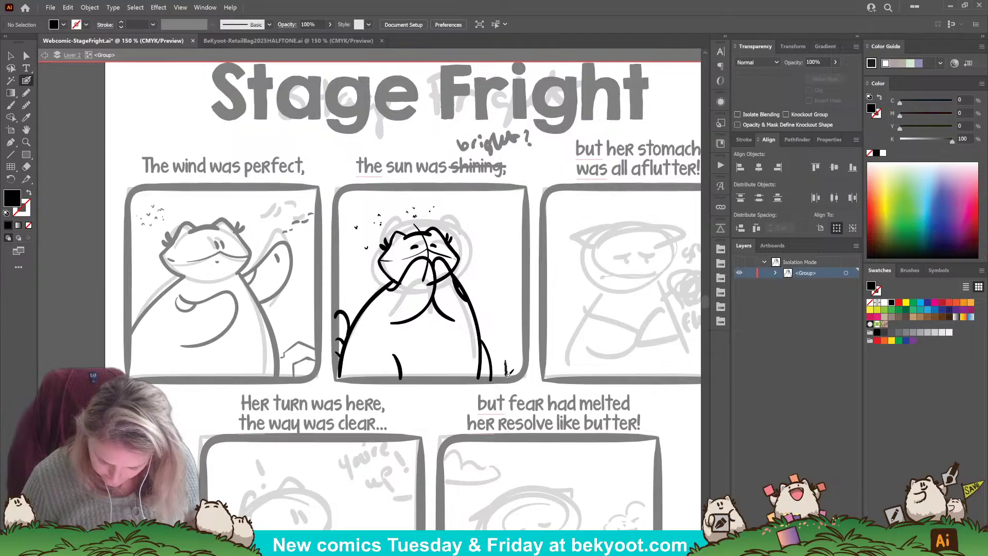
key("shift+x")
key("shift+x")
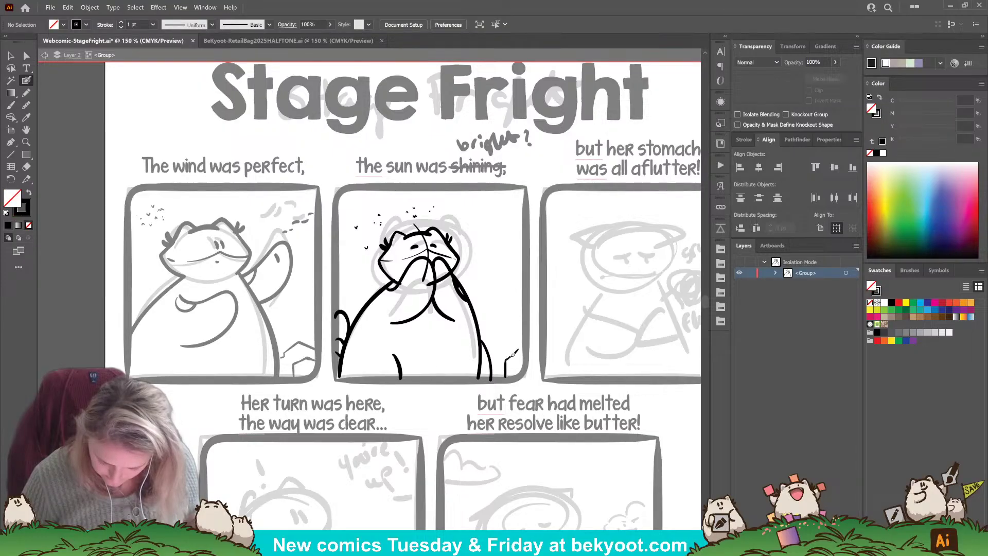
left_click_drag(517, 351, 526, 357)
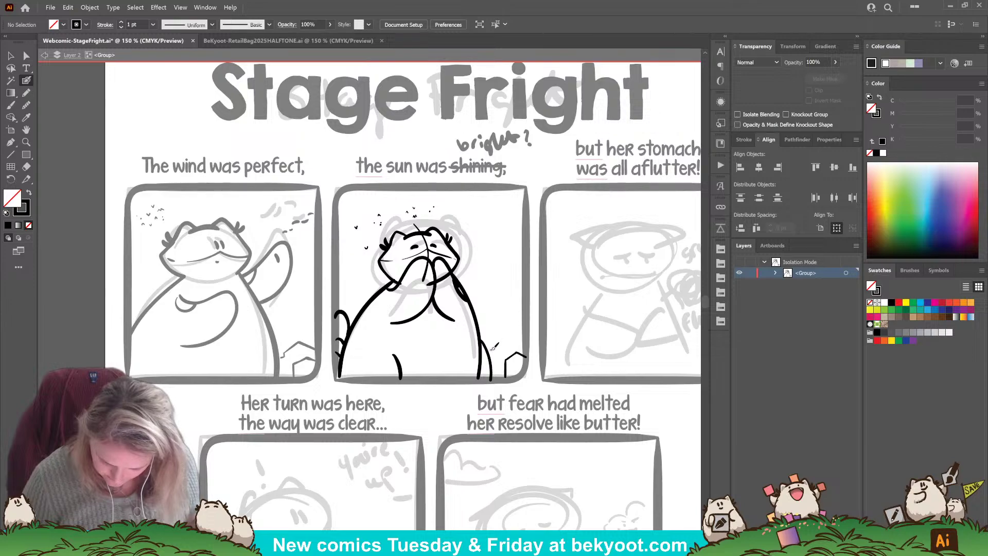
left_click_drag(501, 346, 520, 336)
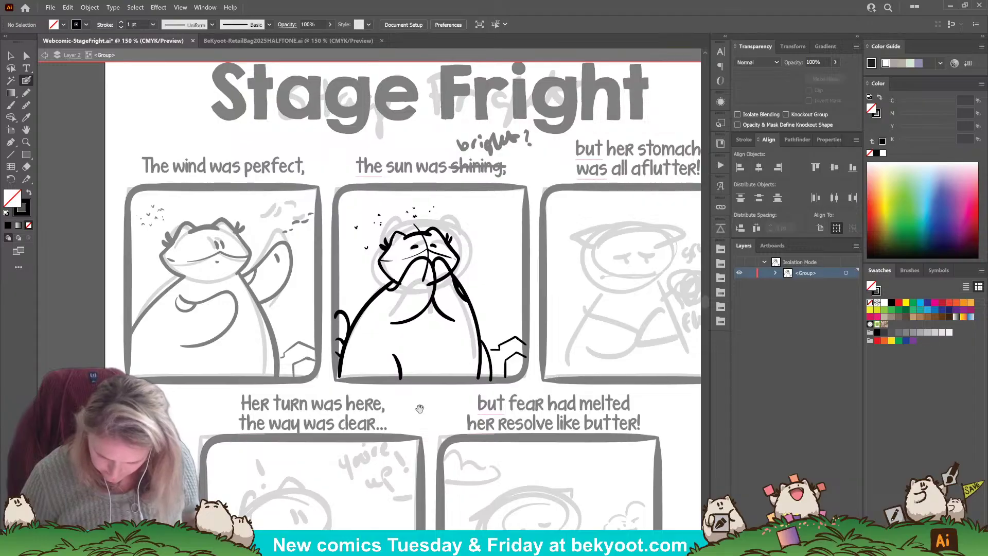
Add small dots and tiny V-shaped marks in the empty space to the right of the second character's head.
left_click_drag(420, 408, 426, 418)
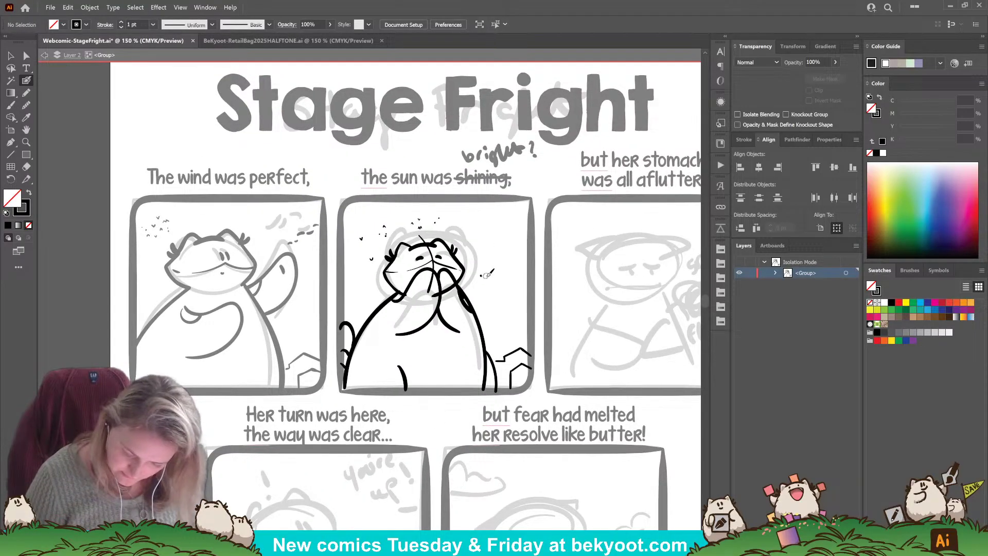
left_click(482, 276)
left_click(485, 276)
left_click_drag(489, 265, 500, 296)
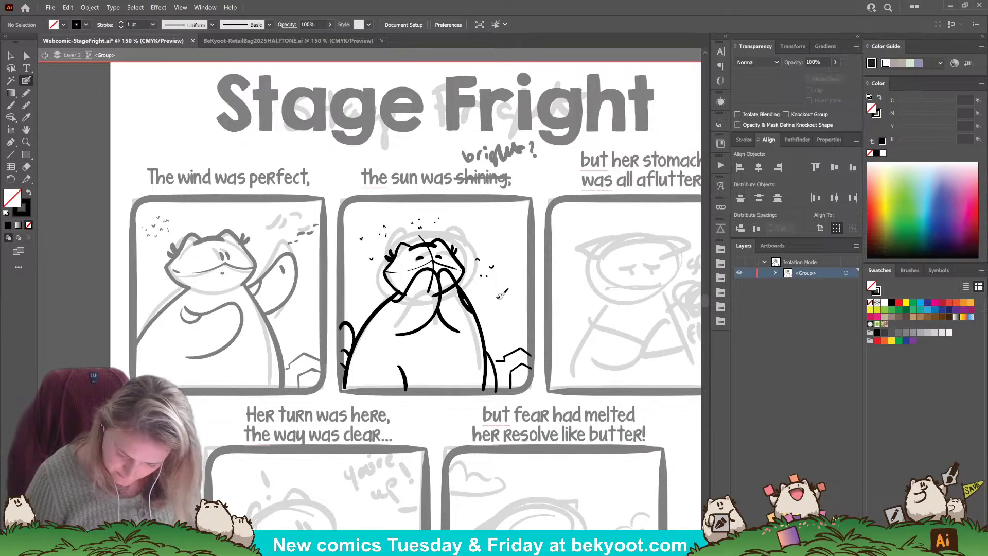
left_click_drag(510, 237, 512, 236)
left_click(491, 293)
left_click(491, 297)
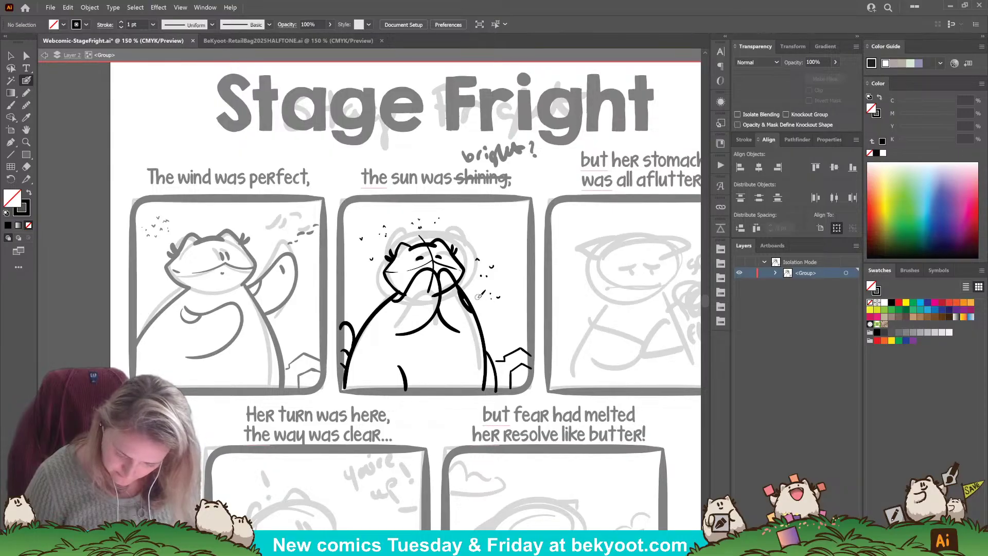
Remove the face's center guide line and the jaw line overlapping the raised hands, then clear the selection.
left_click_drag(419, 235, 427, 290)
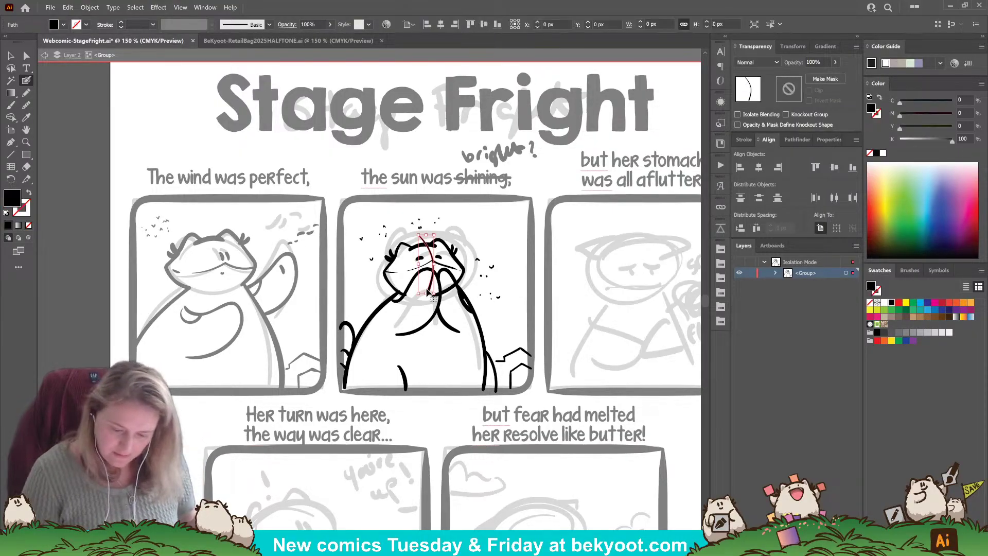
key("ctrl+z")
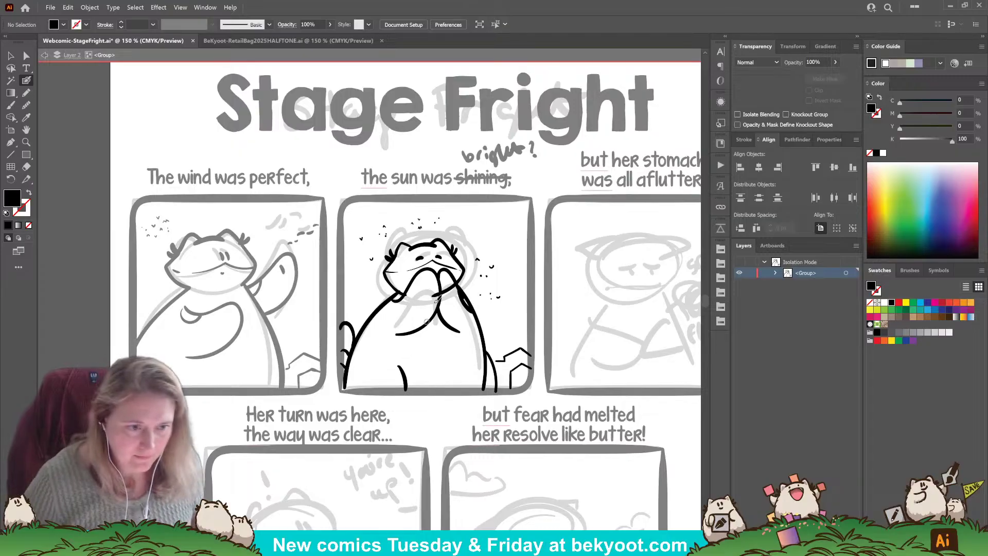
mouse_move(465, 263)
left_mouse_down()
mouse_move(434, 296)
mouse_move(448, 298)
mouse_move(433, 298)
mouse_move(455, 286)
left_mouse_up()
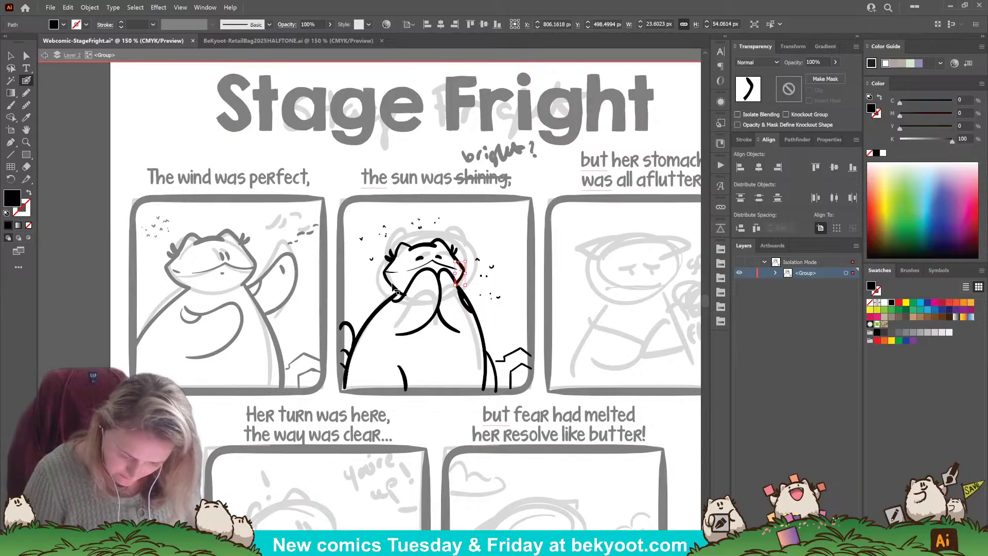
mouse_move(384, 269)
left_mouse_down()
mouse_move(413, 293)
mouse_move(401, 308)
left_mouse_up()
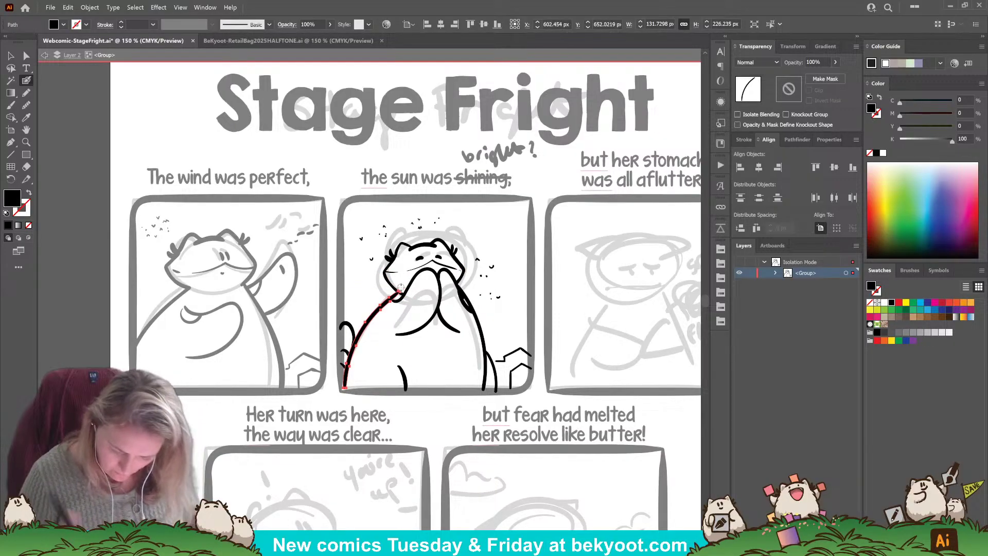
key("ctrl+shift+a")
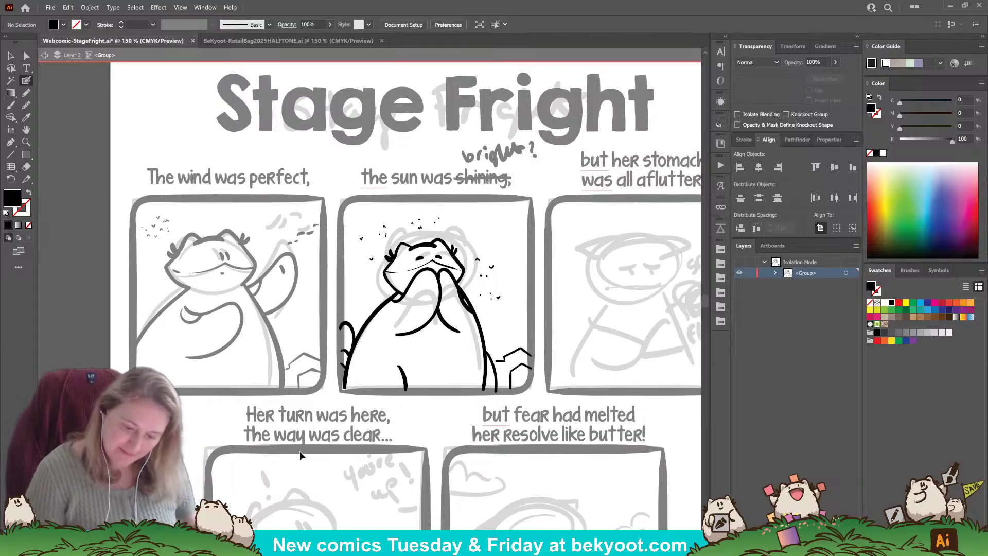
Ink small detail strokes beside the second character's raised arms.
scroll(301, 455, "down", 2)
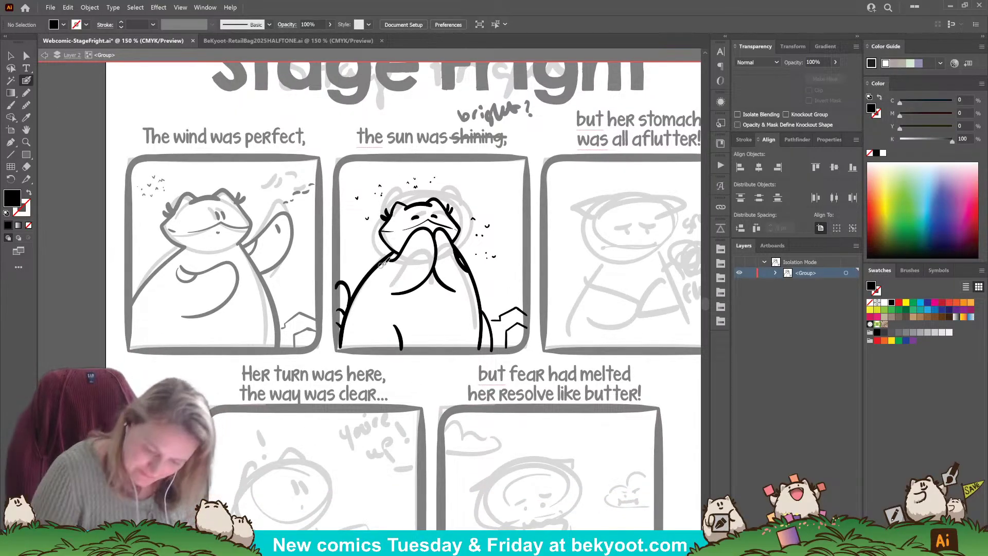
key("shift+x")
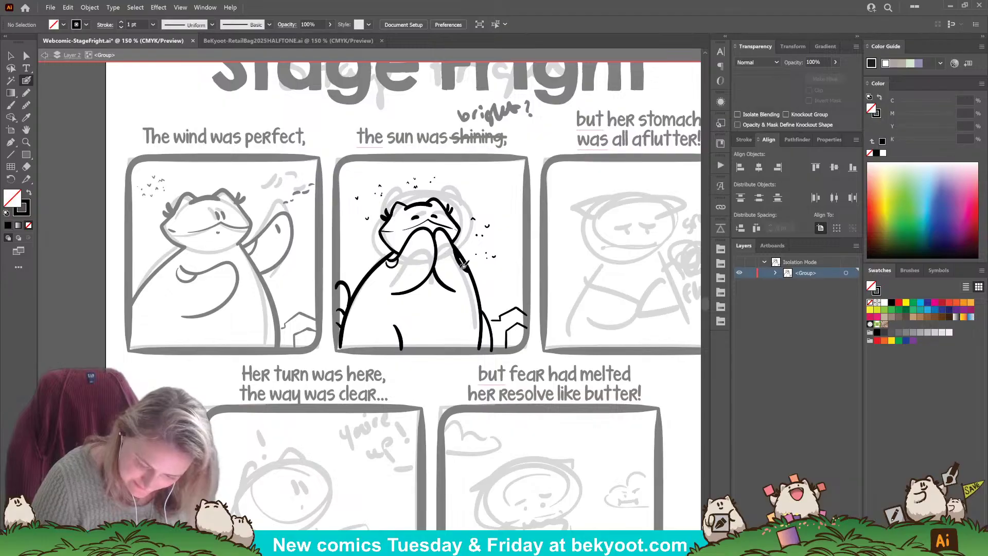
left_click_drag(456, 256, 469, 267)
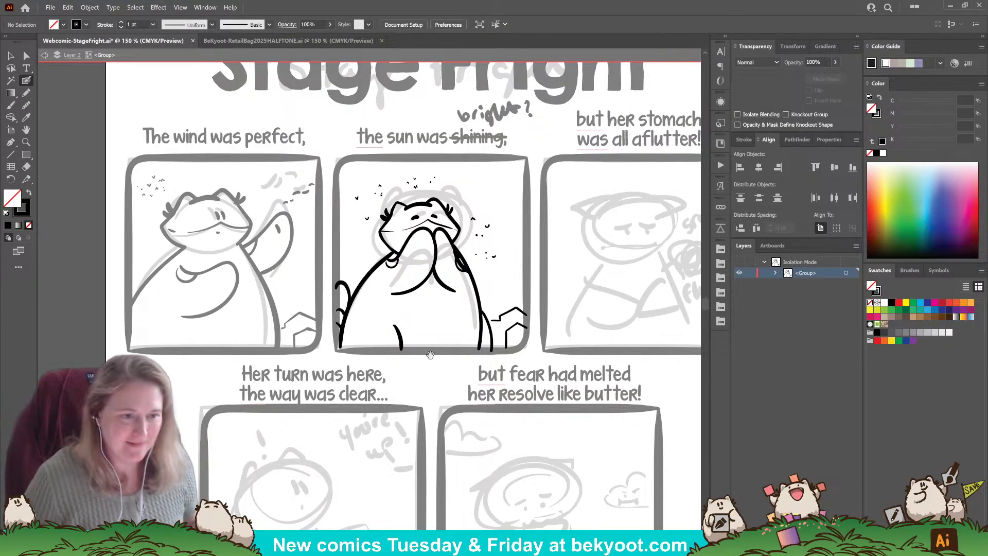
Leave the second panel's drawing group and save the comic file.
left_click_drag(431, 355, 416, 303)
key("v")
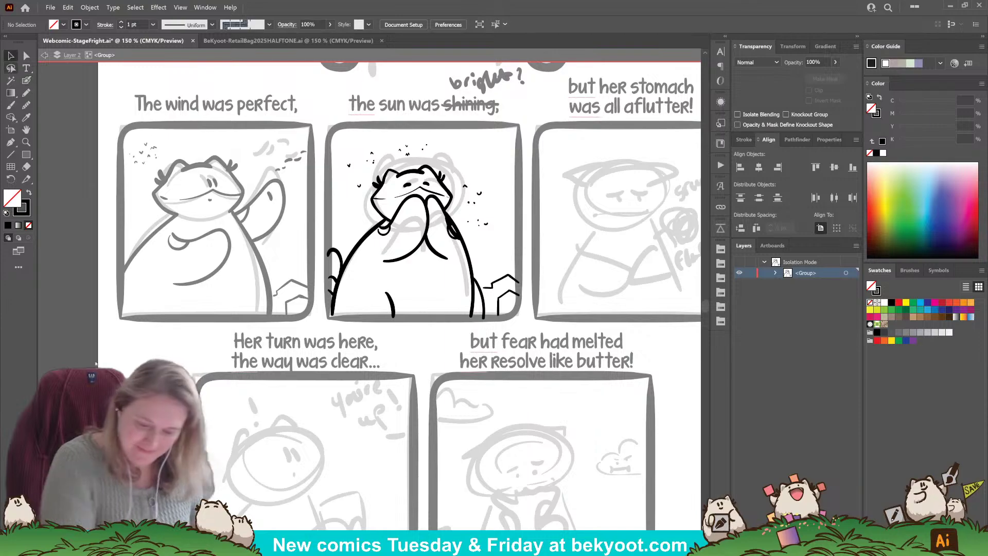
double_click(429, 345)
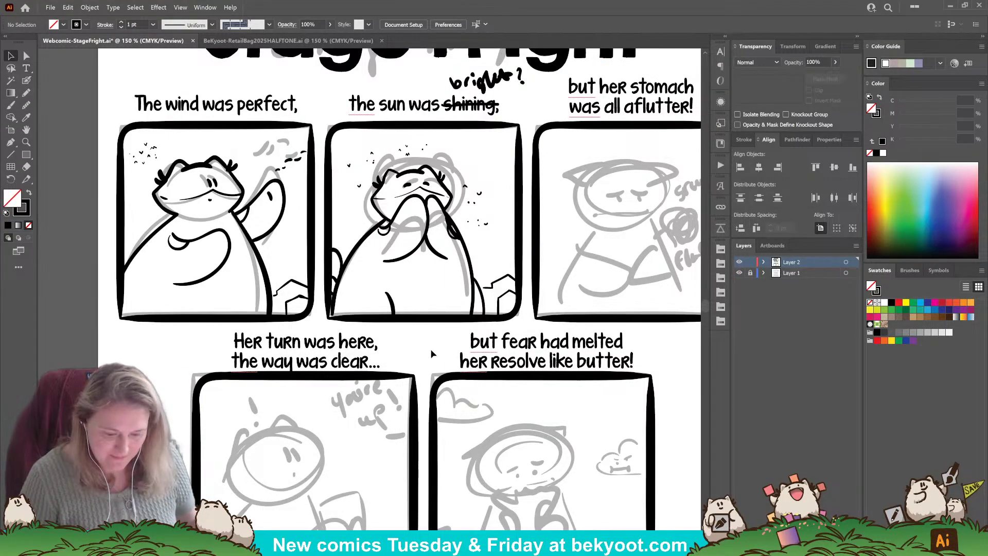
scroll(399, 289, "up", 1)
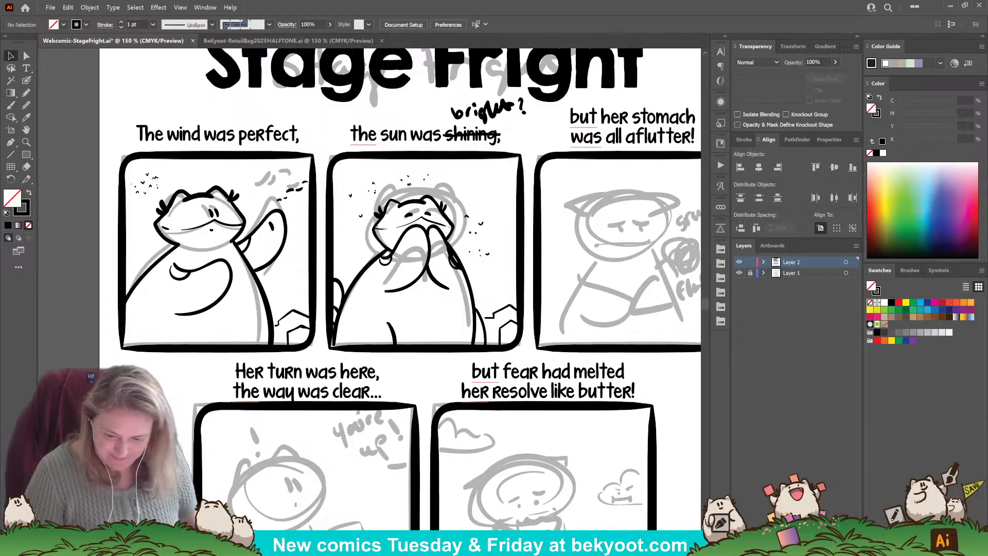
scroll(345, 358, "right", 4)
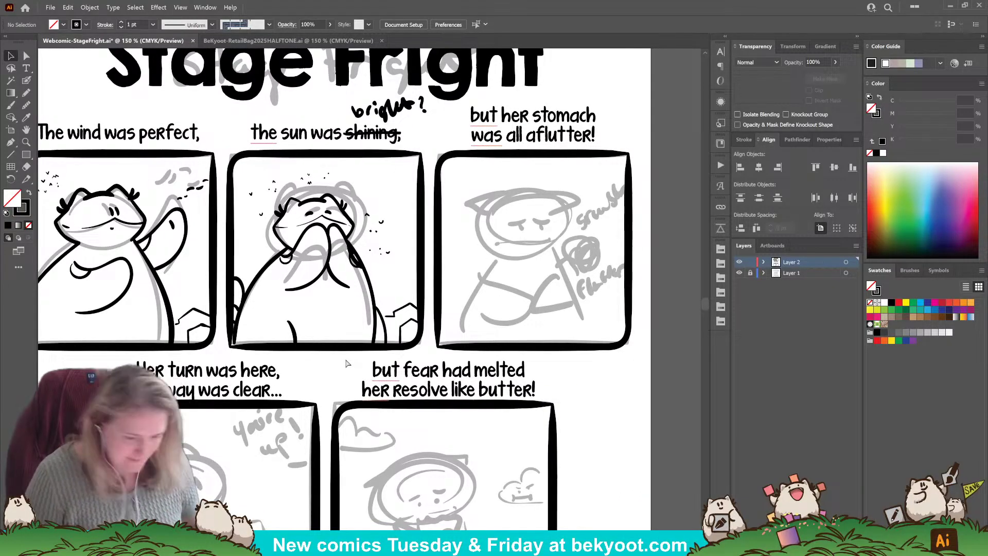
key("ctrl+s")
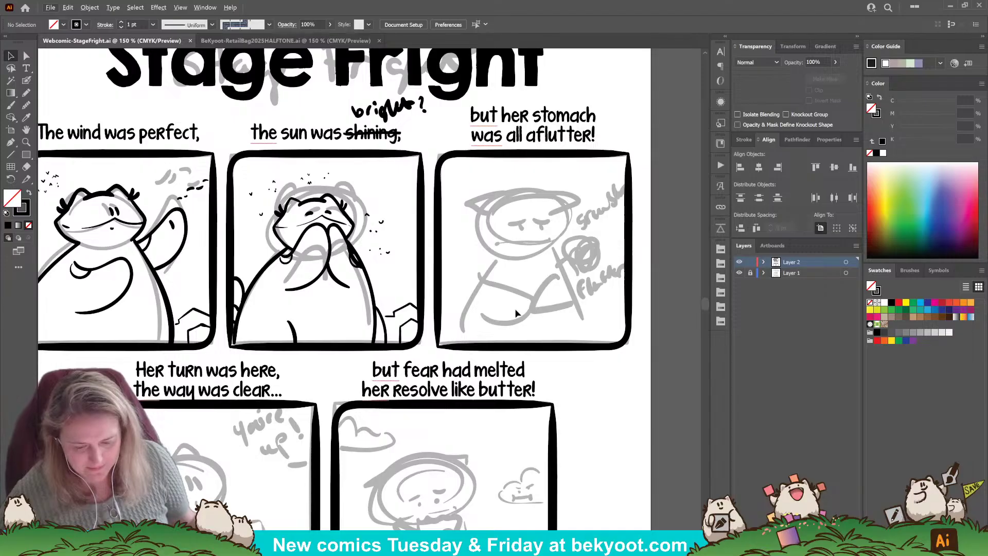
Replace "her" with "Meowzilla's" in the third panel's caption, shift the caption slightly to the right, and deselect it.
scroll(486, 282, "down", 1)
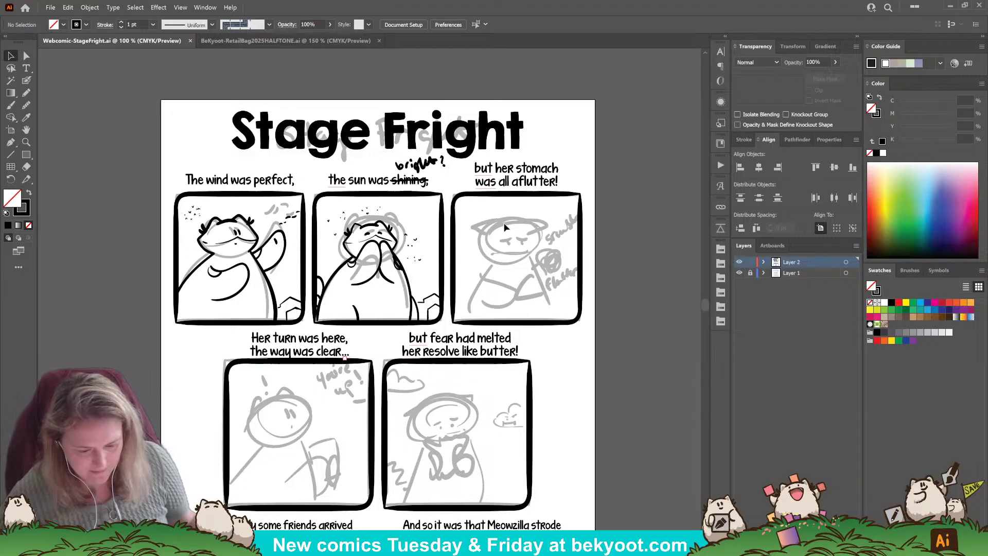
scroll(514, 201, "up", 1)
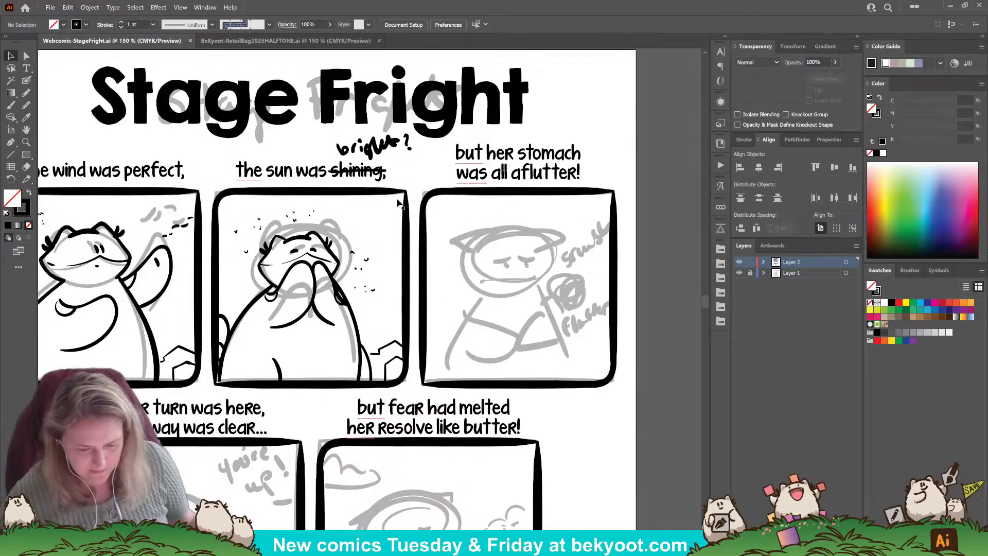
left_click(26, 68)
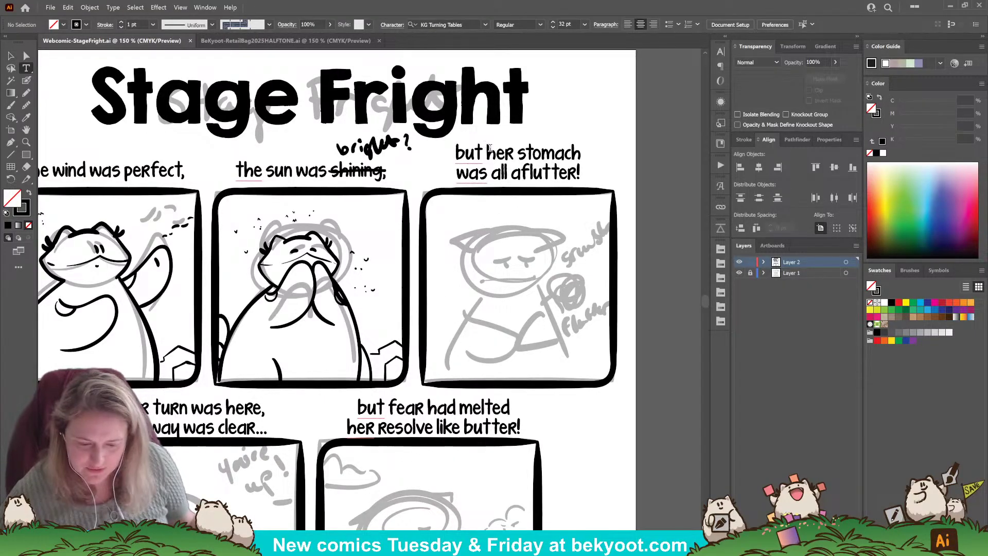
left_click_drag(487, 149, 514, 154)
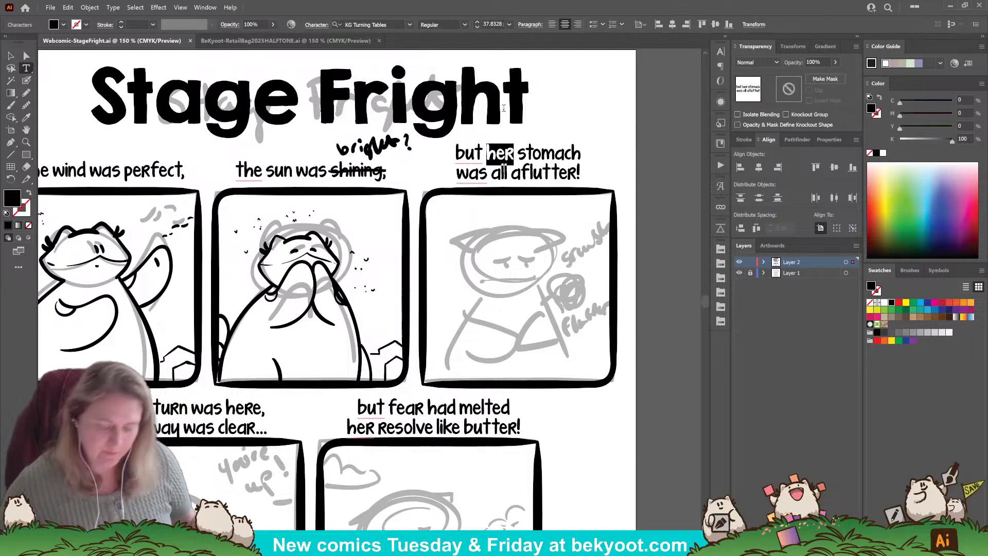
type("Meo")
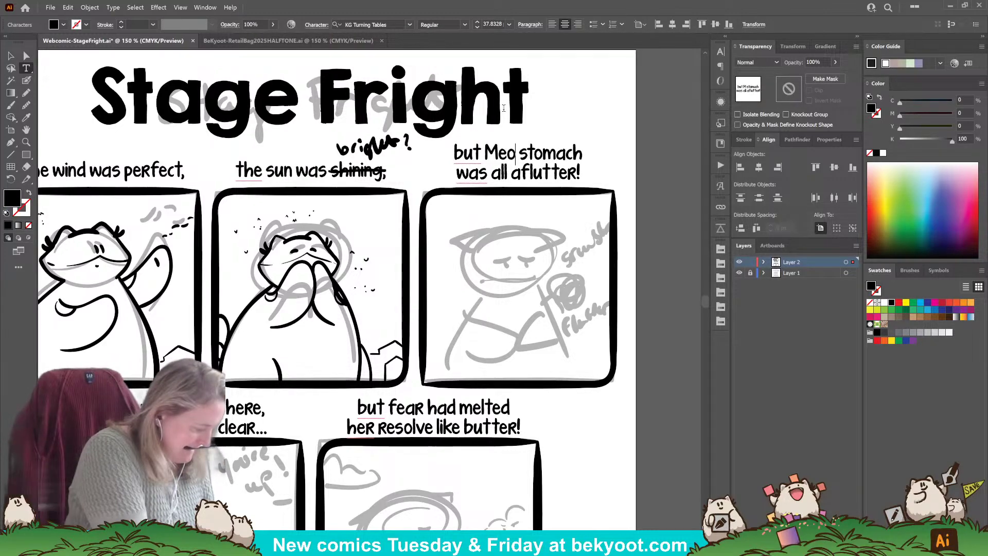
type("wzilla")
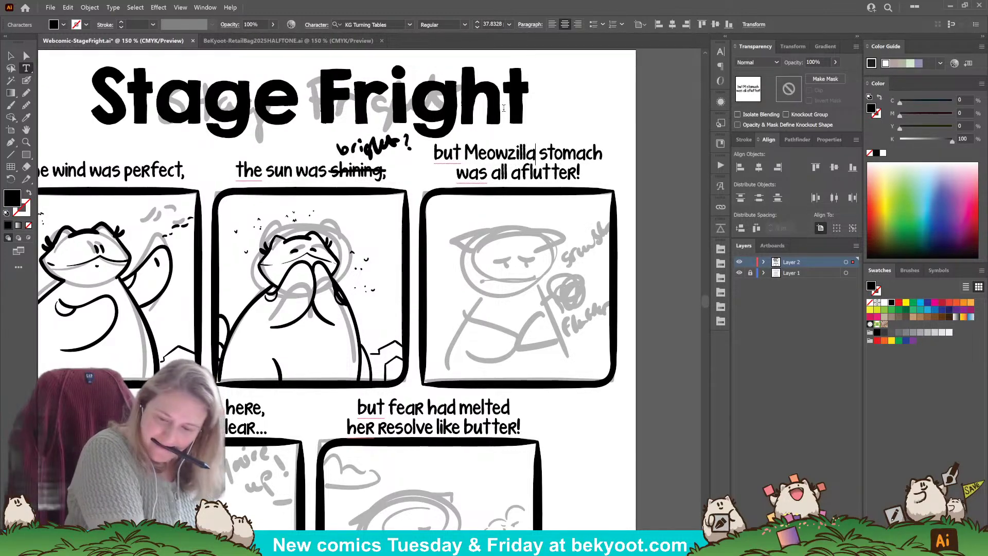
type("'s")
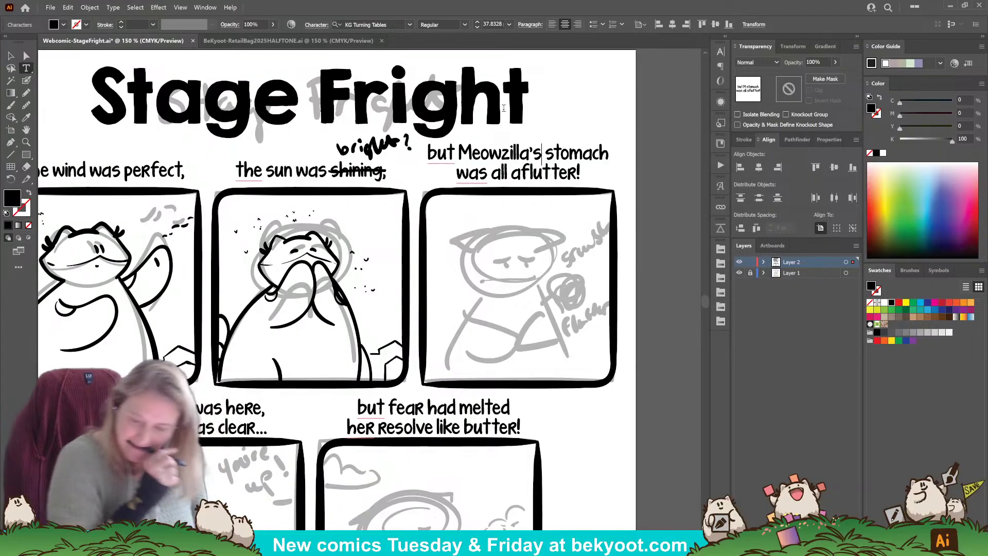
key("Escape")
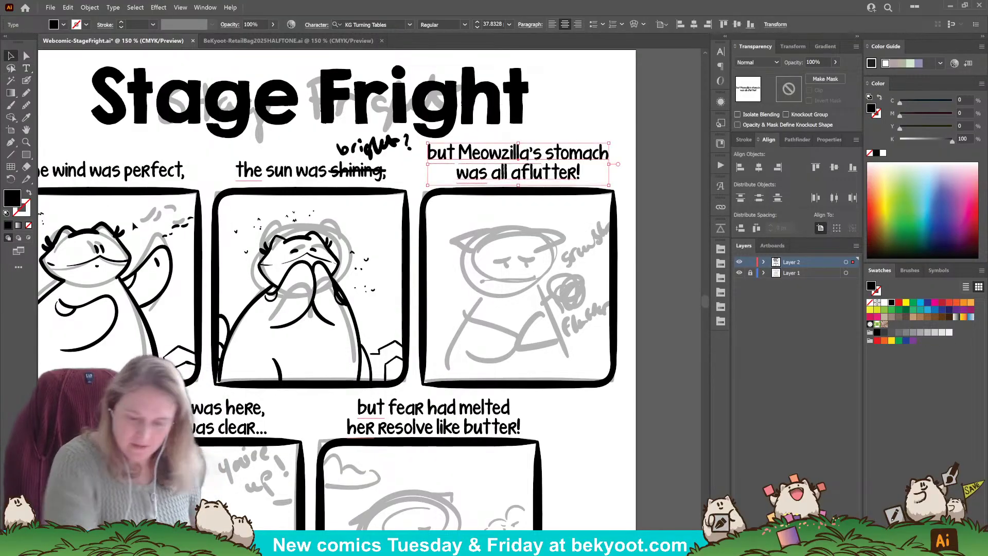
left_click_drag(526, 181, 530, 182)
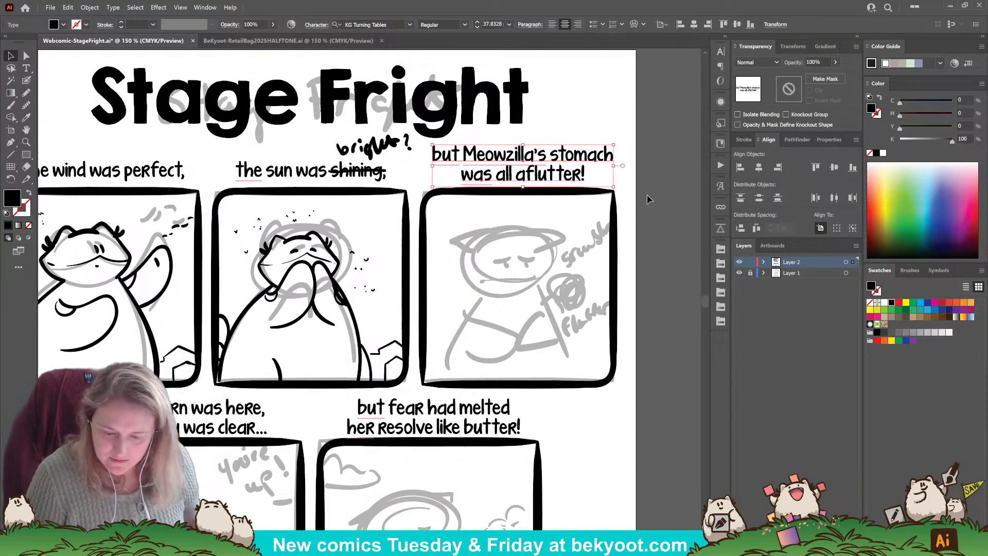
key("ctrl+shift+a")
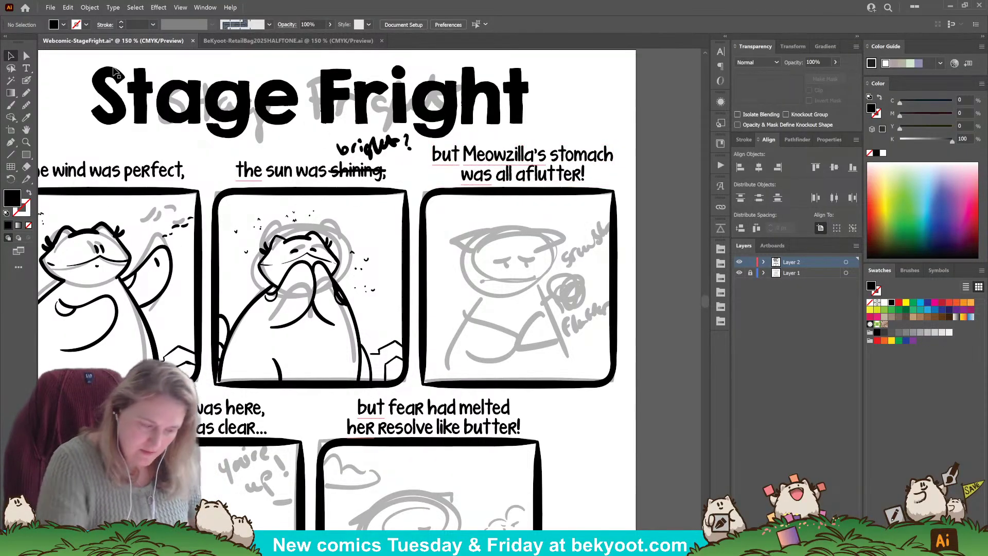
Delete the handwritten "bright?" note and the strikethrough line over "shining" in the second panel's caption.
left_click(369, 147)
left_click_drag(336, 139, 414, 154)
key("Delete")
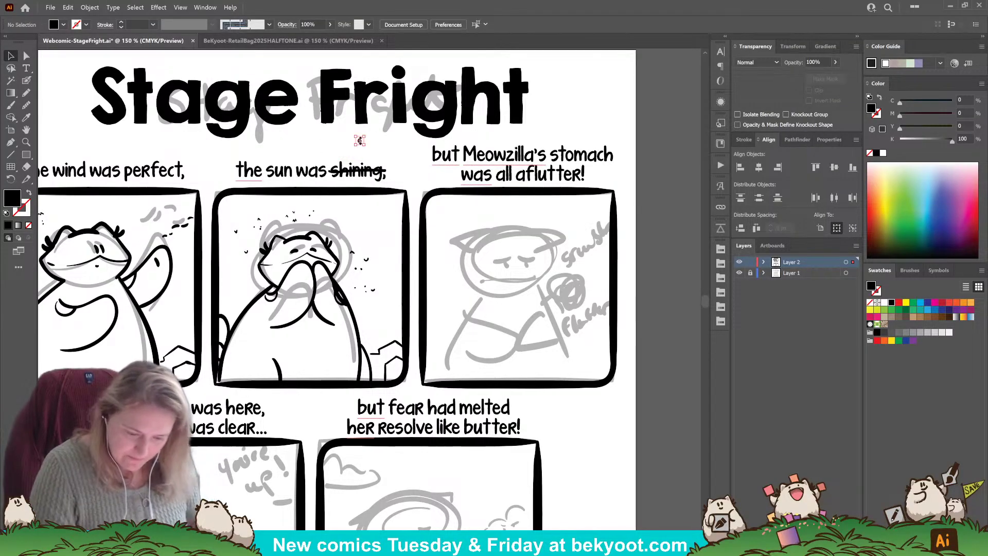
left_click(406, 208)
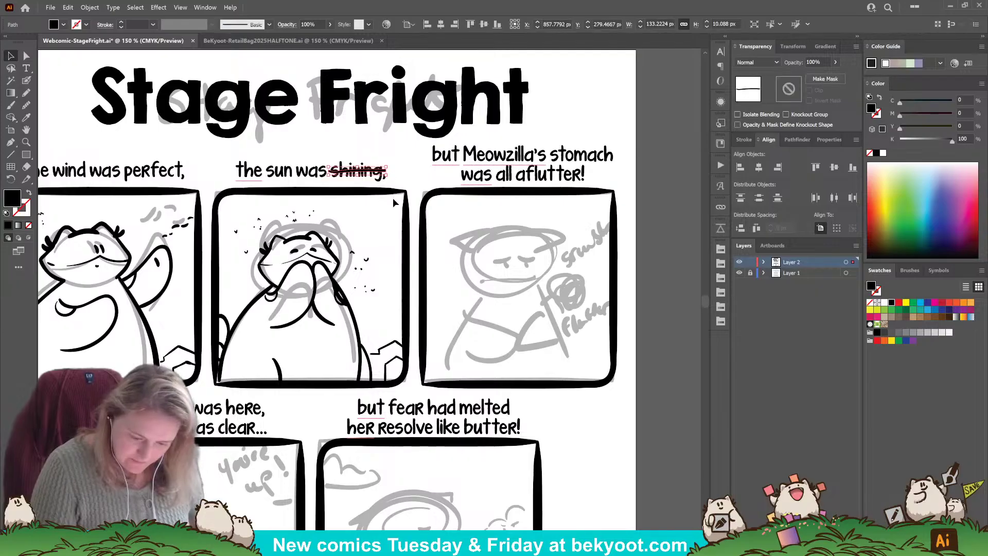
Replace "shining" with "bright" in the second panel's caption and deselect the text.
key("t")
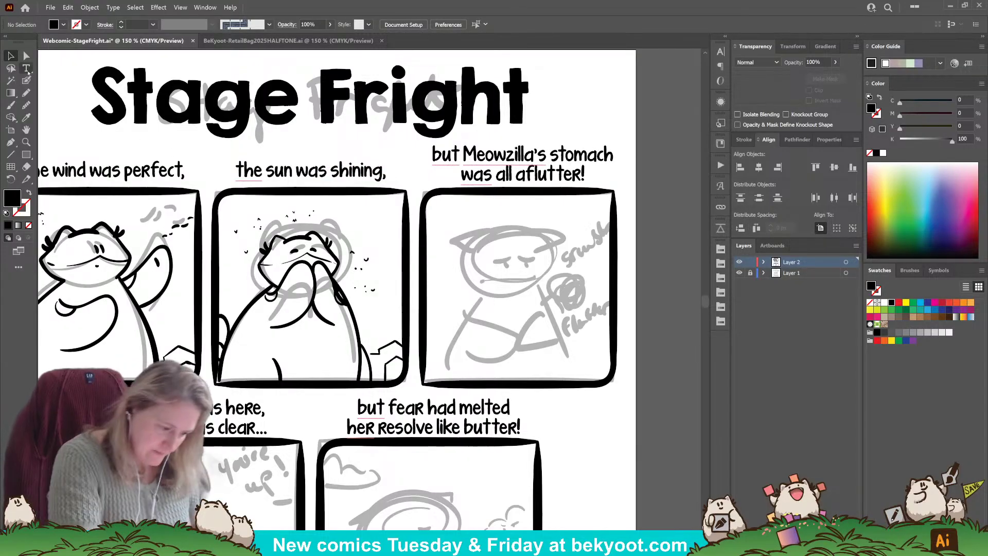
left_click_drag(330, 170, 381, 174)
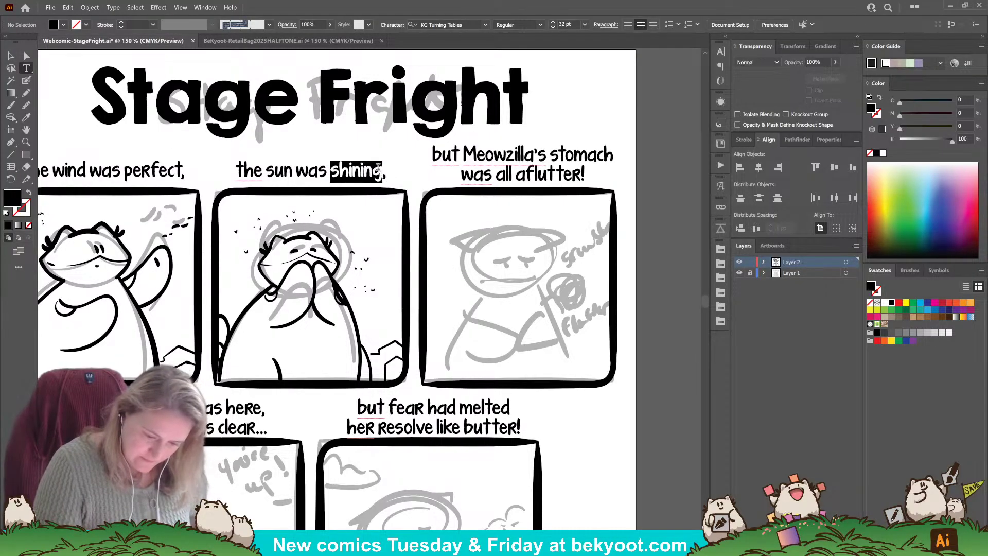
type("bright")
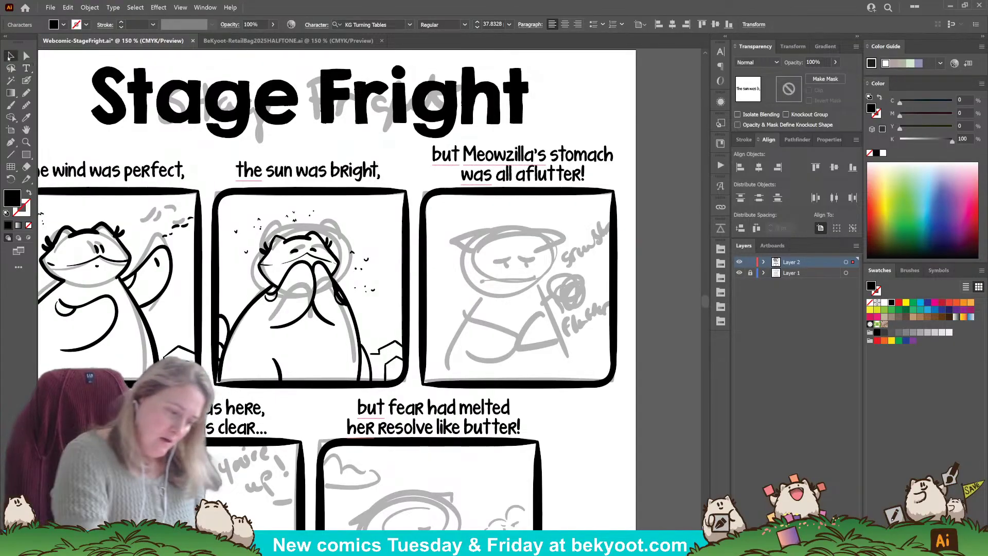
left_click(11, 55)
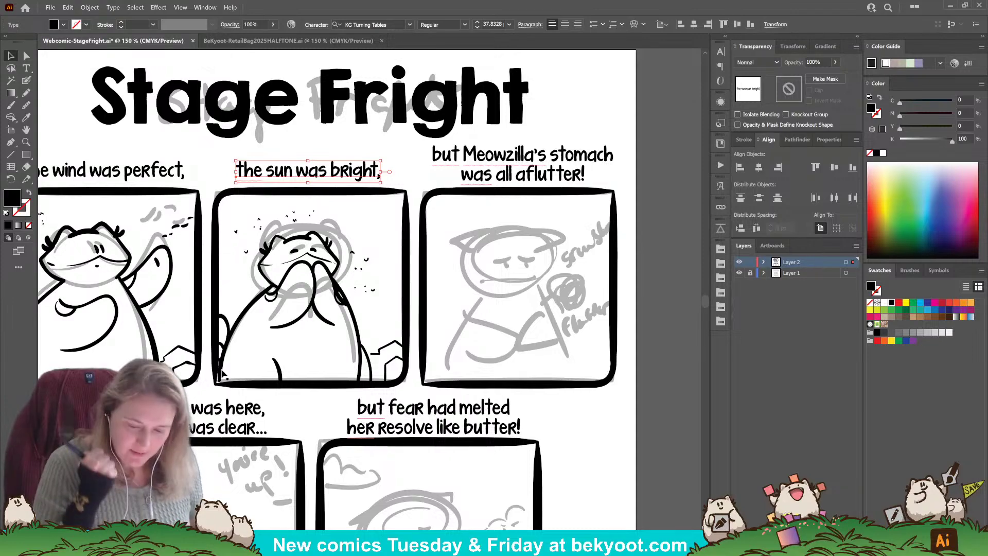
left_click(633, 219)
Ink the top of the third panel character's head with the Blob Brush, adding a short angled ear line at each end.
scroll(576, 229, "down", 5)
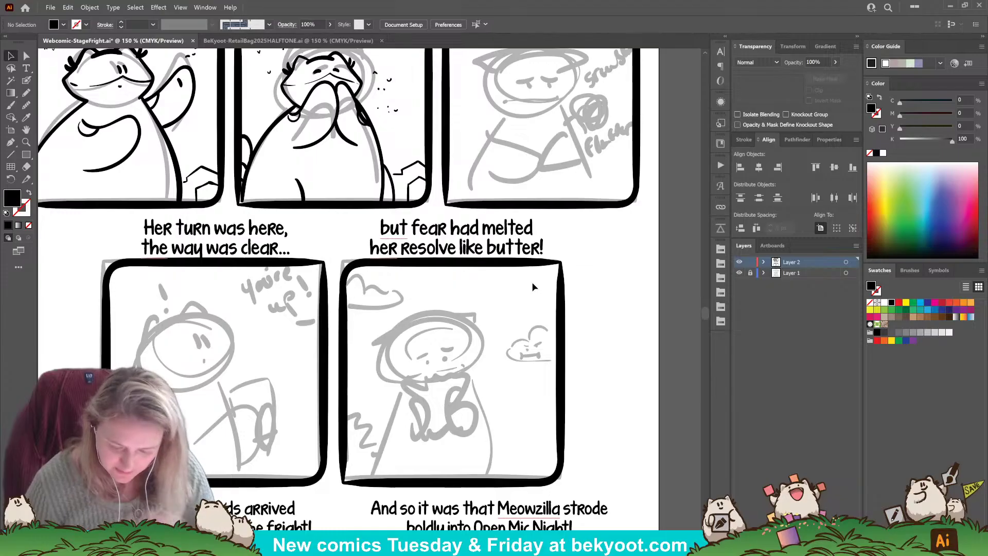
scroll(566, 275, "up", 3)
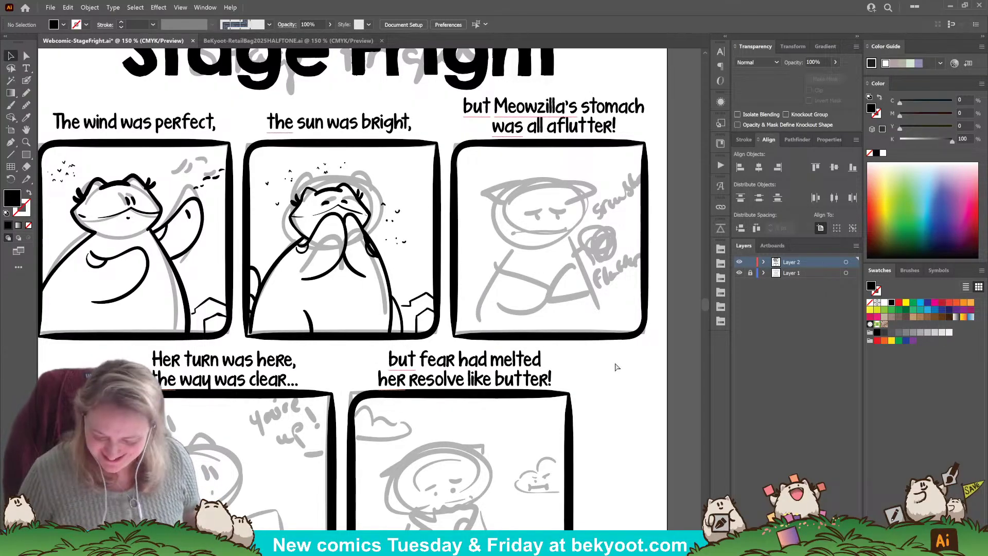
left_click(27, 82)
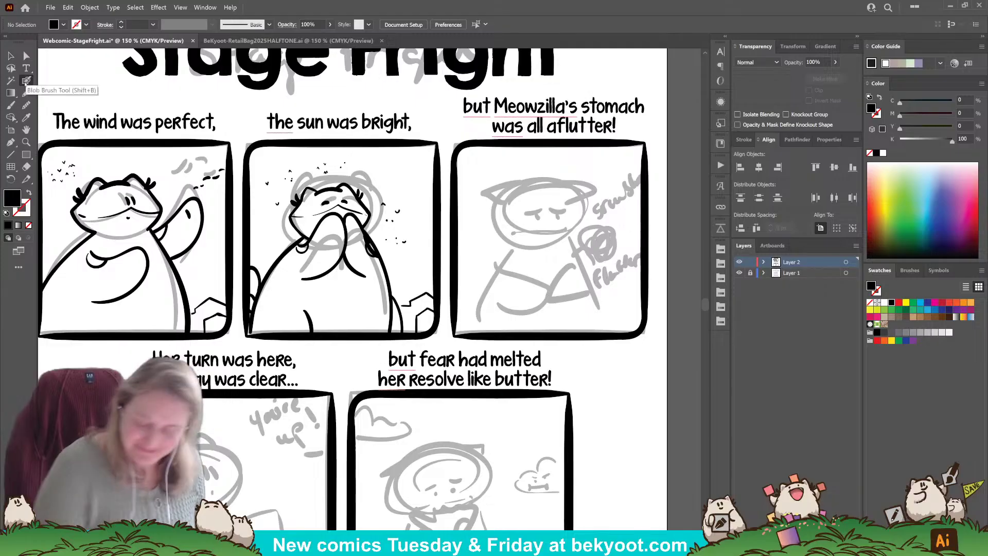
left_click_drag(584, 354, 483, 341)
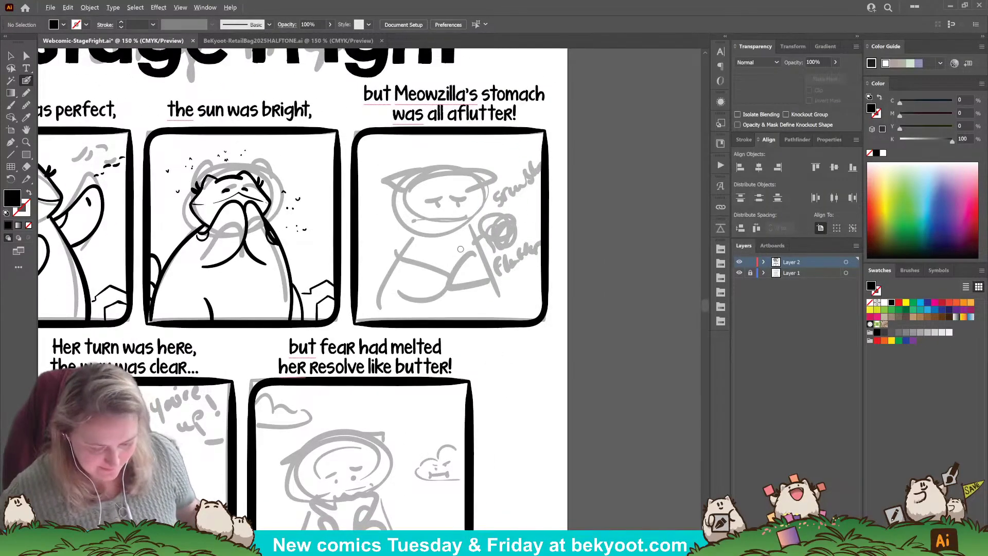
scroll(460, 249, "up", 1)
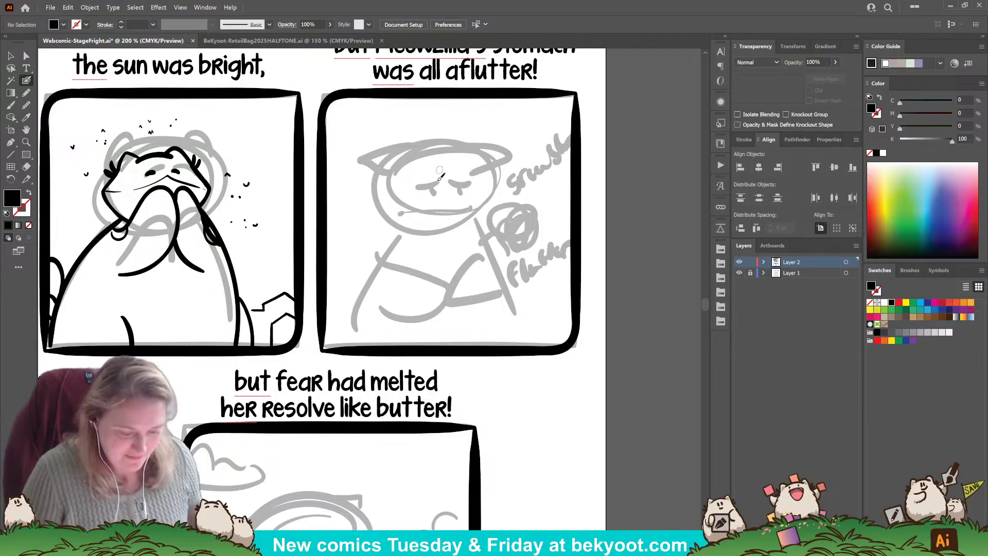
left_click_drag(416, 153, 460, 145)
key("ctrl+z")
key("ctrl+z")
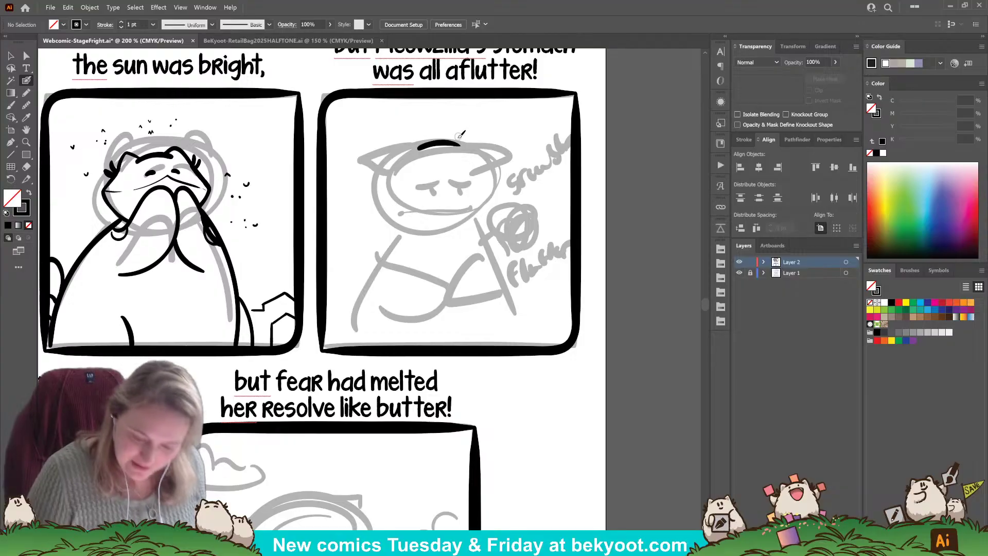
left_click_drag(462, 135, 478, 146)
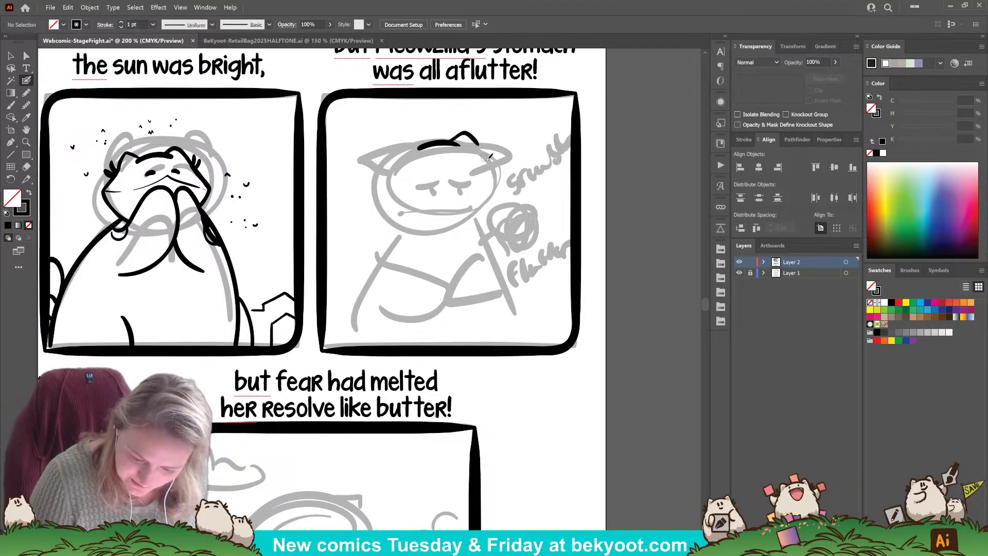
key("ctrl+z")
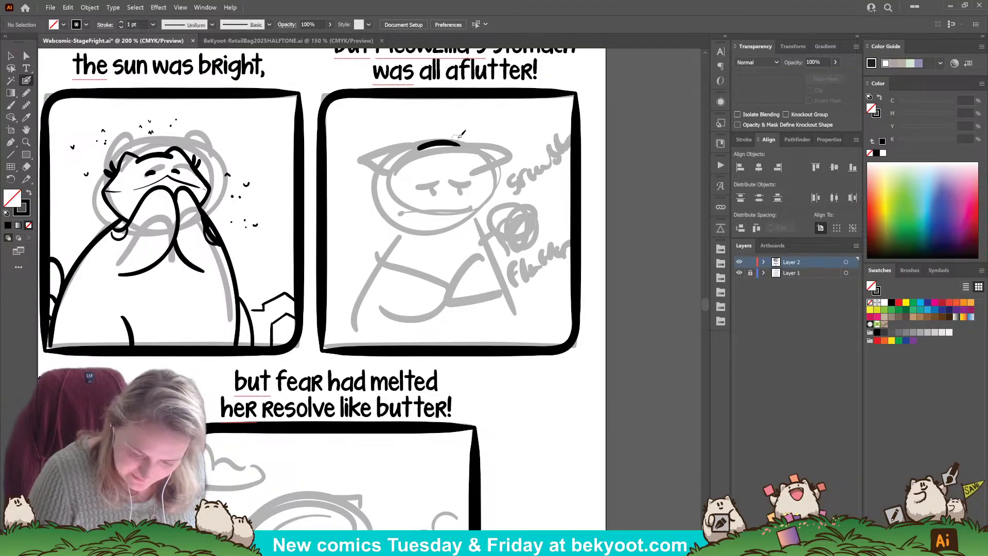
mouse_move(444, 143)
left_mouse_down()
mouse_move(486, 140)
mouse_move(482, 154)
mouse_move(407, 160)
left_mouse_up()
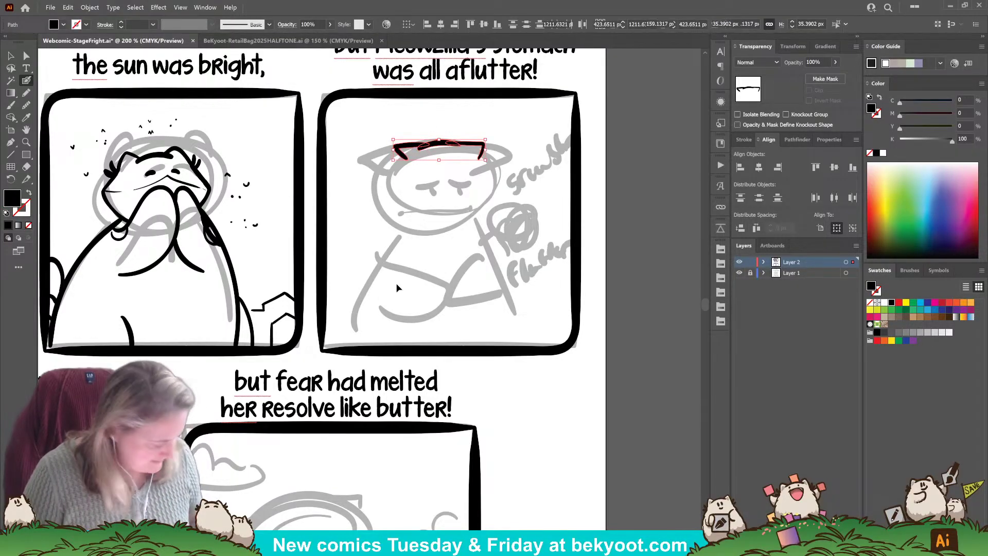
Isolate the head's line art and ink both curved cheeks below the ears plus a curved vertical guide line through the face's centre.
double_click(391, 204, "ctrl")
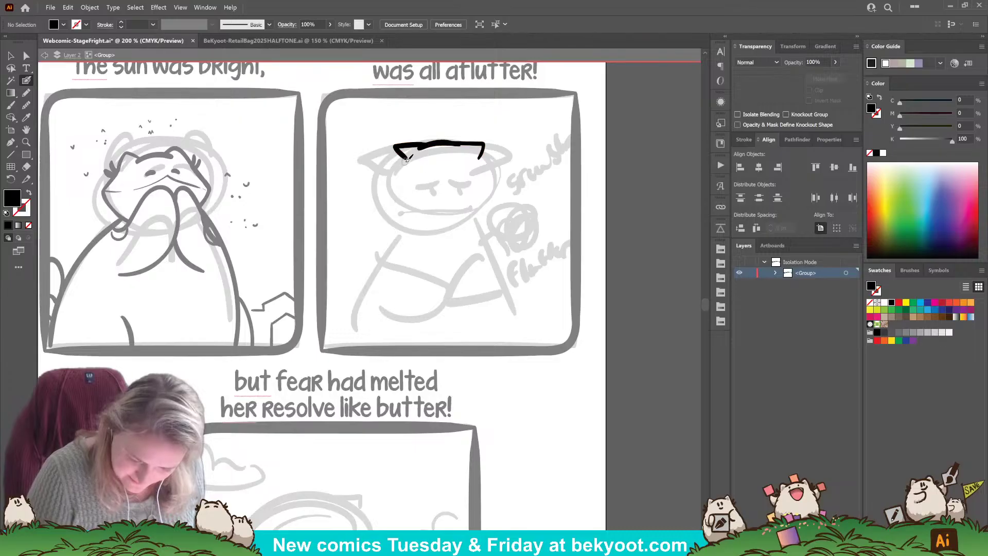
mouse_move(409, 156)
left_mouse_down()
mouse_move(386, 189)
mouse_move(422, 210)
left_mouse_up()
key("shift+x")
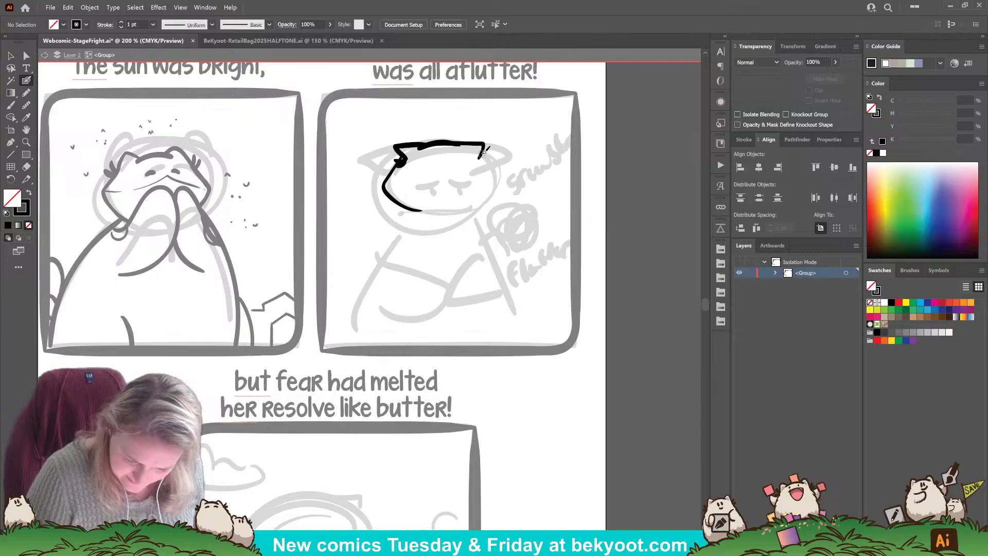
mouse_move(483, 153)
left_mouse_down()
mouse_move(511, 179)
mouse_move(502, 199)
mouse_move(463, 211)
left_mouse_up()
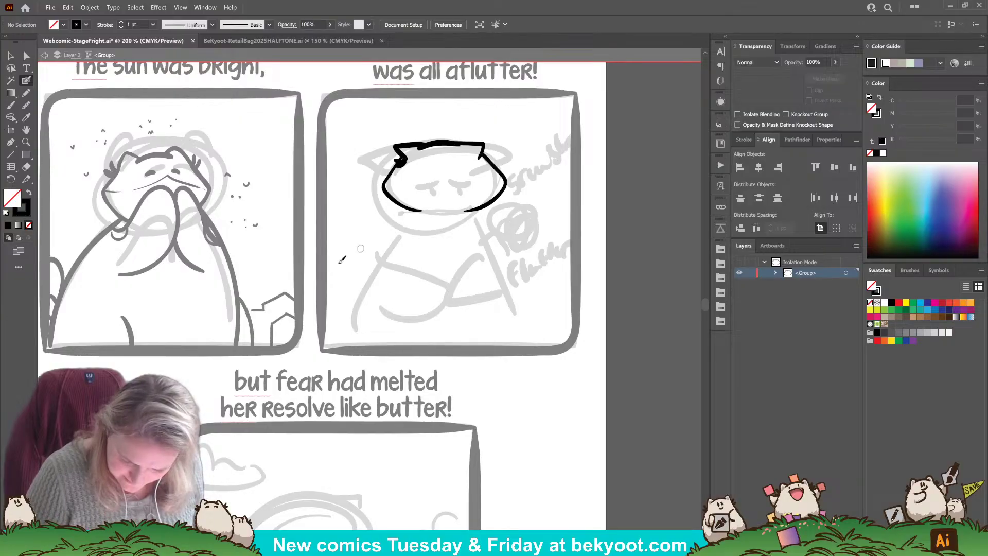
mouse_move(435, 135)
left_mouse_down()
mouse_move(446, 173)
mouse_move(421, 226)
left_mouse_up()
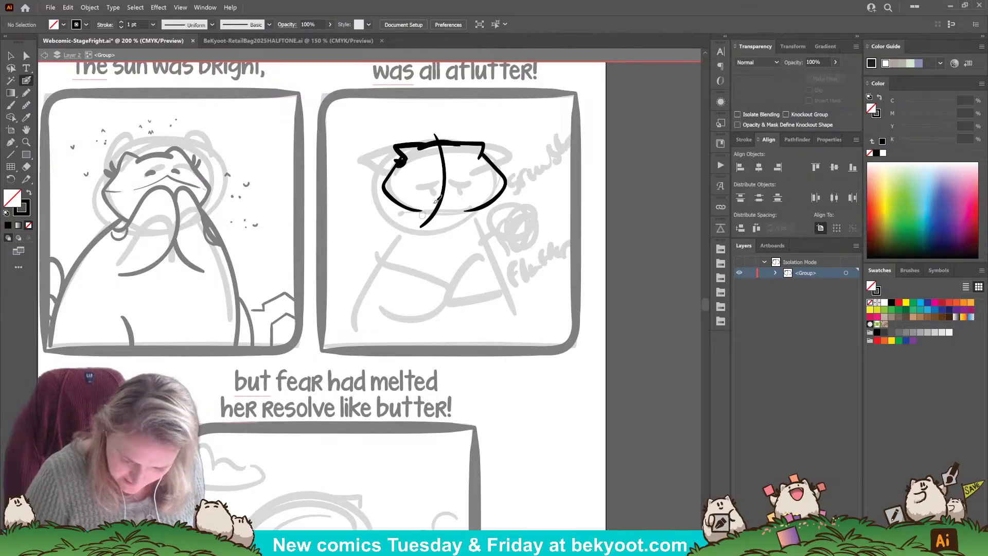
Redraw the right half of the third panel head's top as a longer line, extending the right ear down to the cheek.
left_click_drag(487, 145, 446, 143)
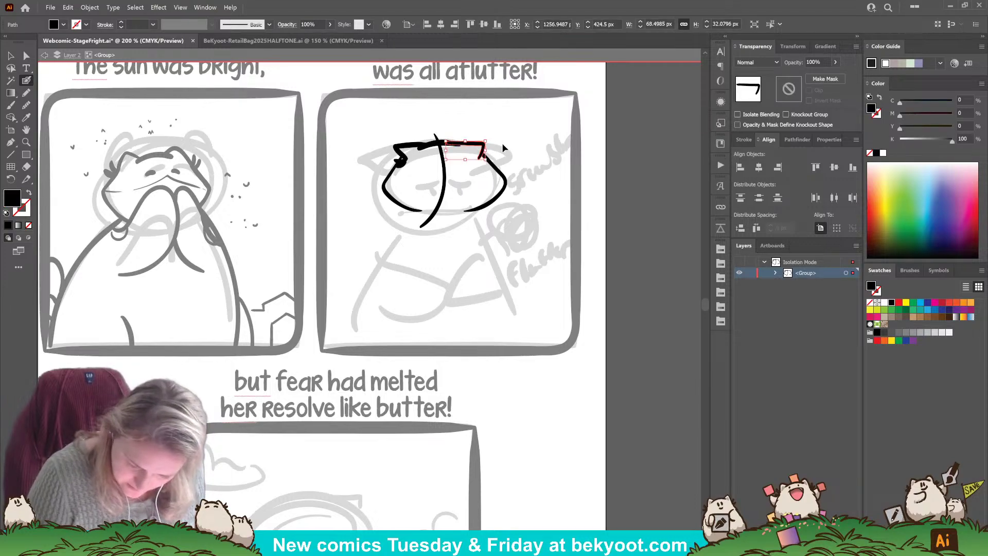
key("ctrl+shift+a")
left_click_drag(482, 145, 489, 158)
key("ctrl+shift+a")
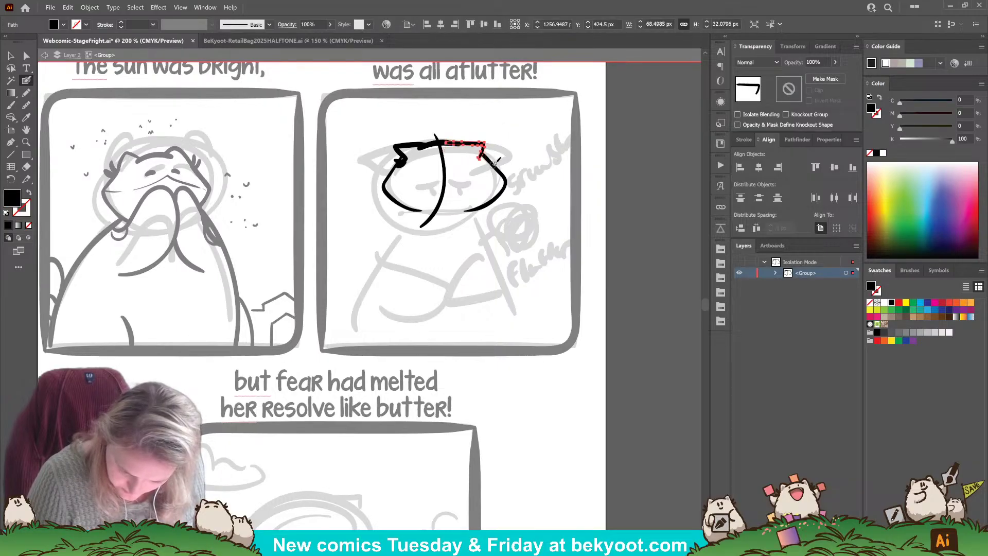
key("ctrl+shift+a")
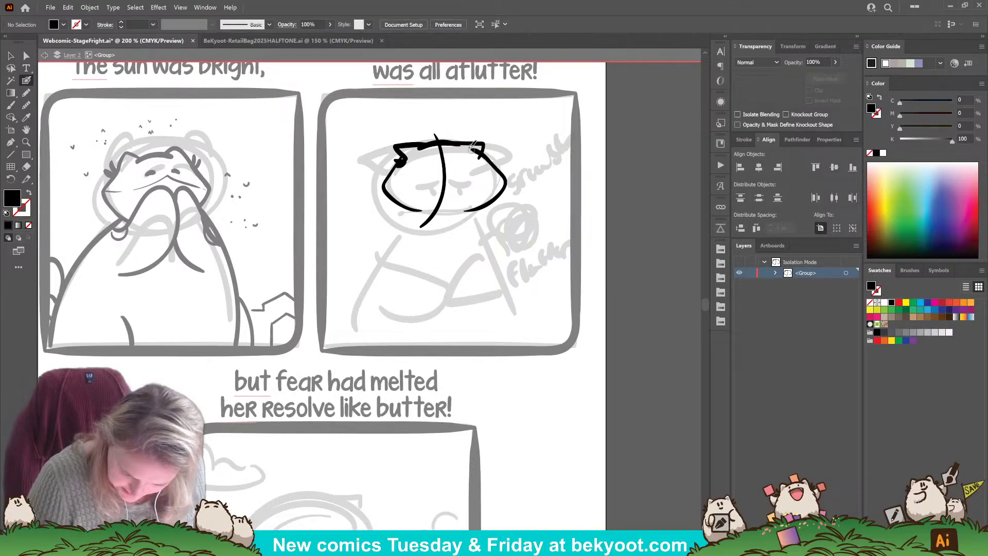
key("shift+x")
left_click_drag(452, 142, 490, 149)
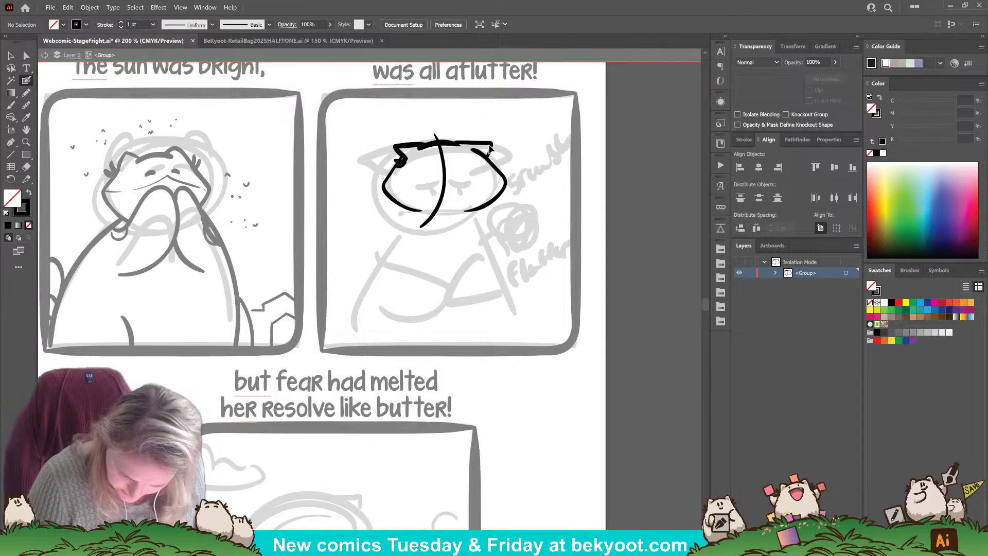
key("shift+x")
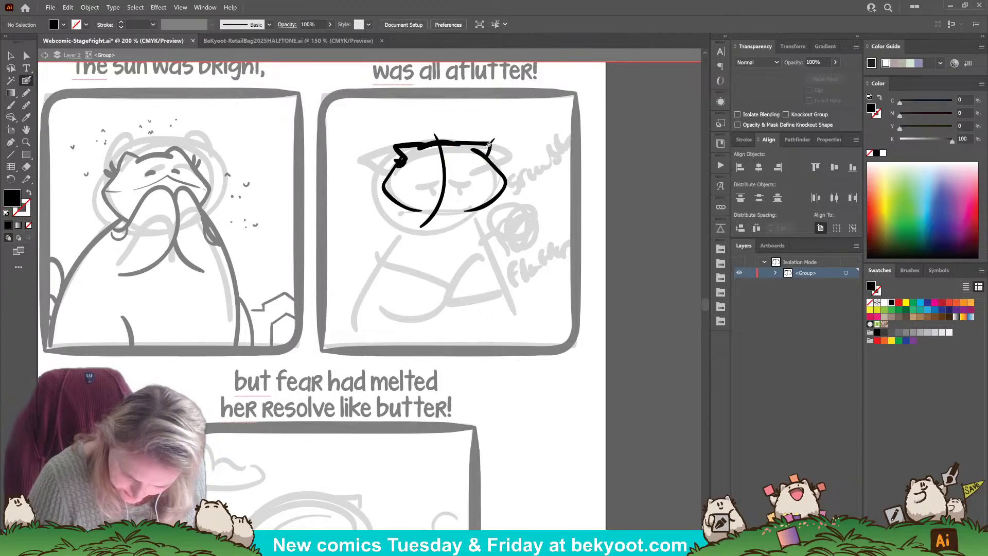
key("shift+x")
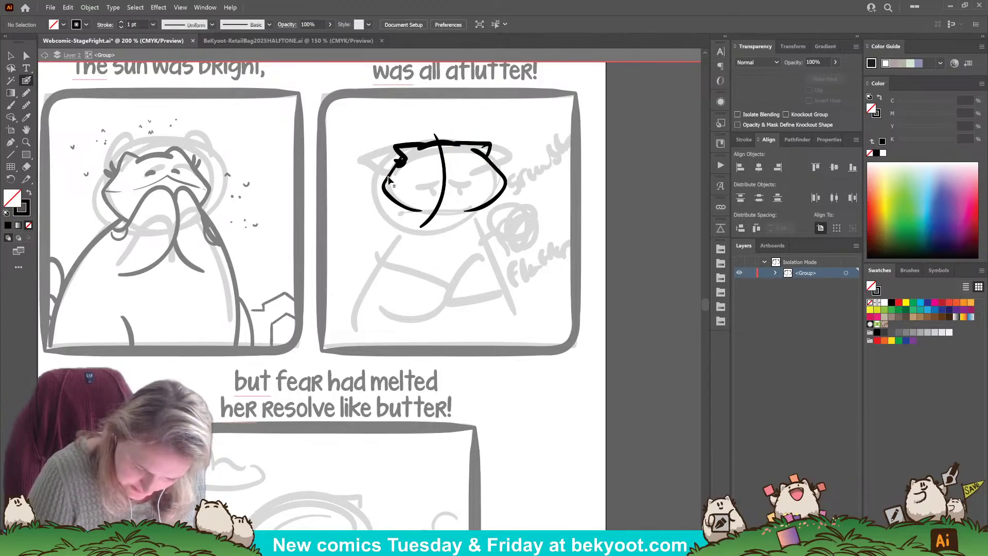
Shift the left cheek outline inward toward the face's centre and nudge the right cheek outline slightly up, leaving nothing selected.
mouse_move(389, 179)
left_mouse_down()
mouse_move(406, 210)
mouse_move(428, 209)
mouse_move(392, 183)
mouse_move(409, 154)
left_mouse_up()
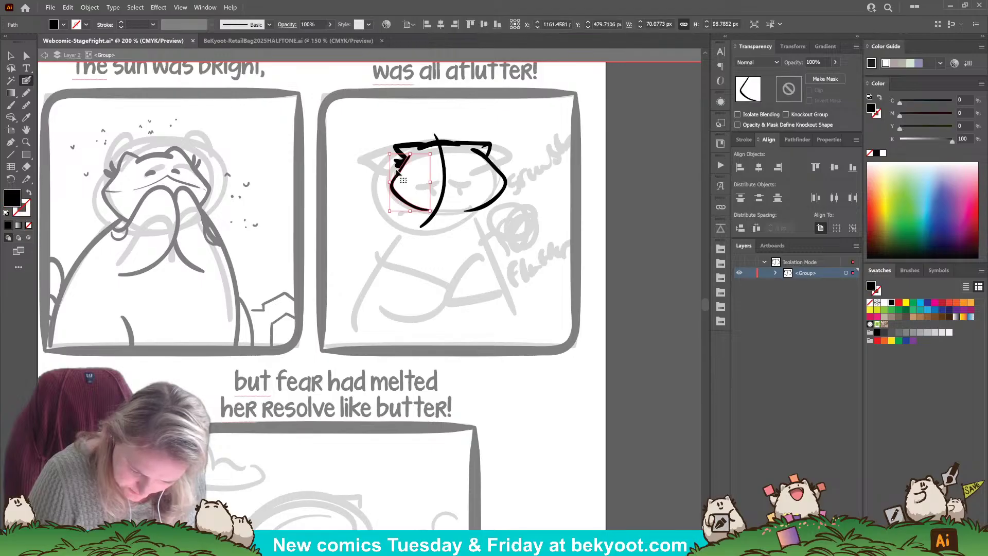
left_click(484, 207, "ctrl")
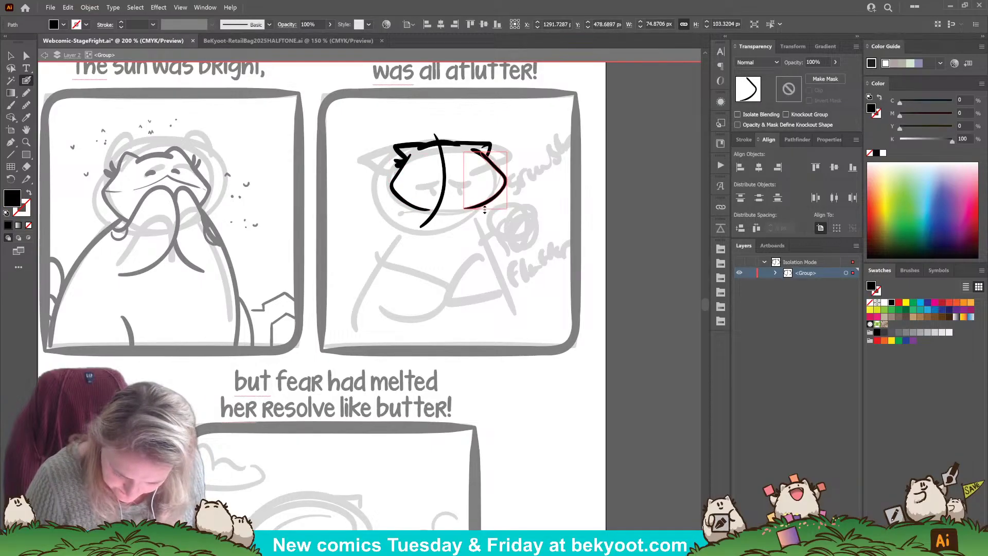
left_click(523, 202, "ctrl")
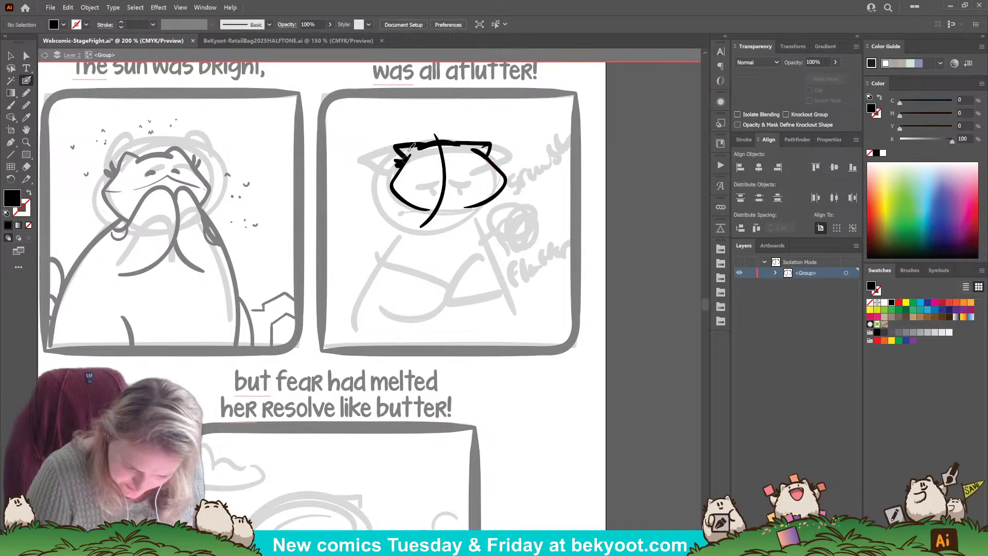
Ink a short curve over the middle of the head's top, nudge it right, and add a fur tuft below the right ear.
key("shift+x")
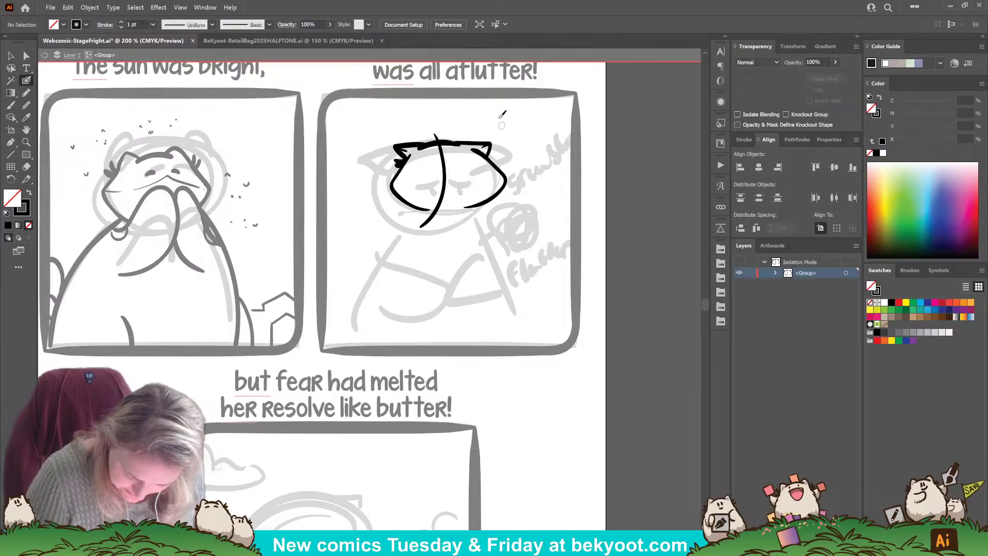
mouse_move(420, 146)
left_mouse_down()
mouse_move(465, 143)
mouse_move(457, 145)
left_mouse_up()
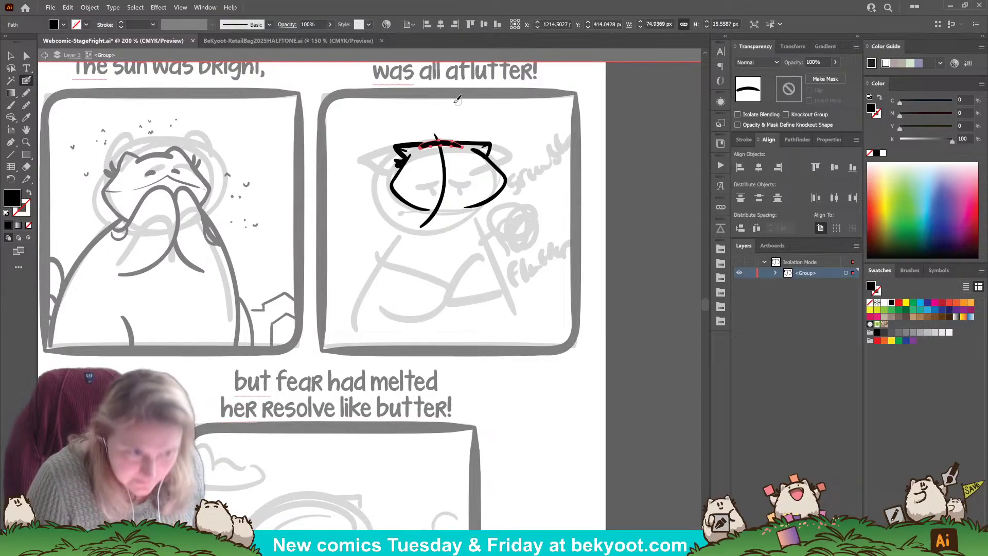
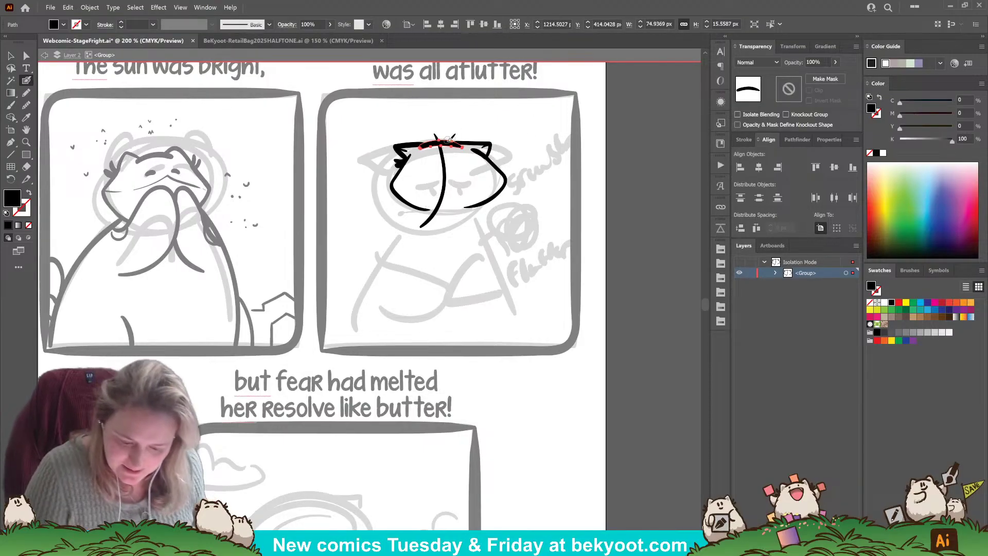
mouse_move(450, 140)
left_mouse_down()
mouse_move(427, 145)
mouse_move(448, 148)
left_mouse_up()
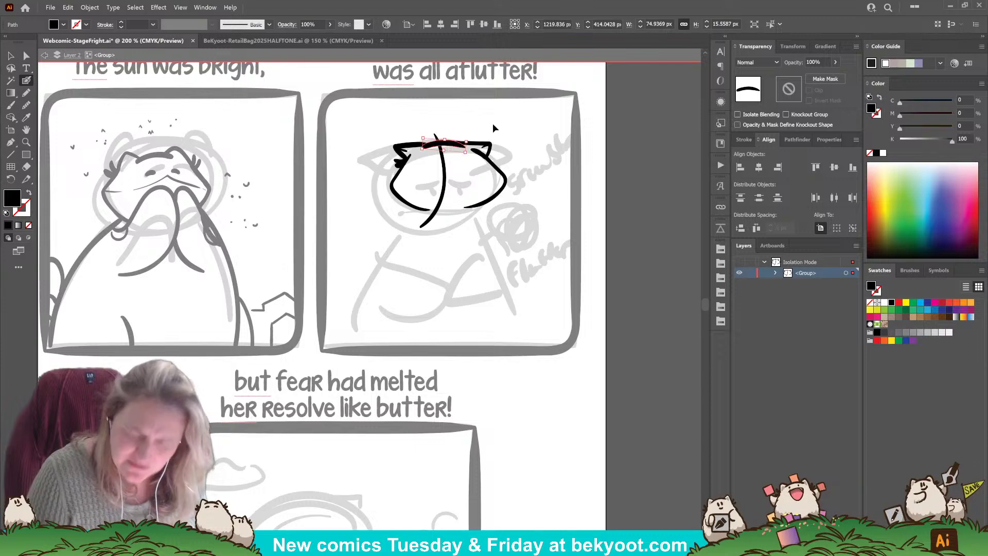
key("ctrl+shift+a")
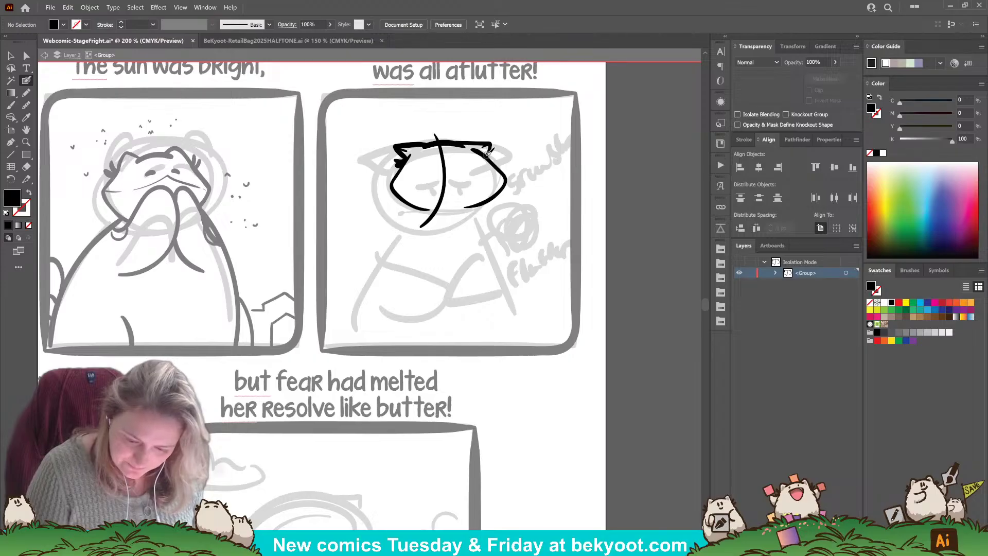
key("shift+x")
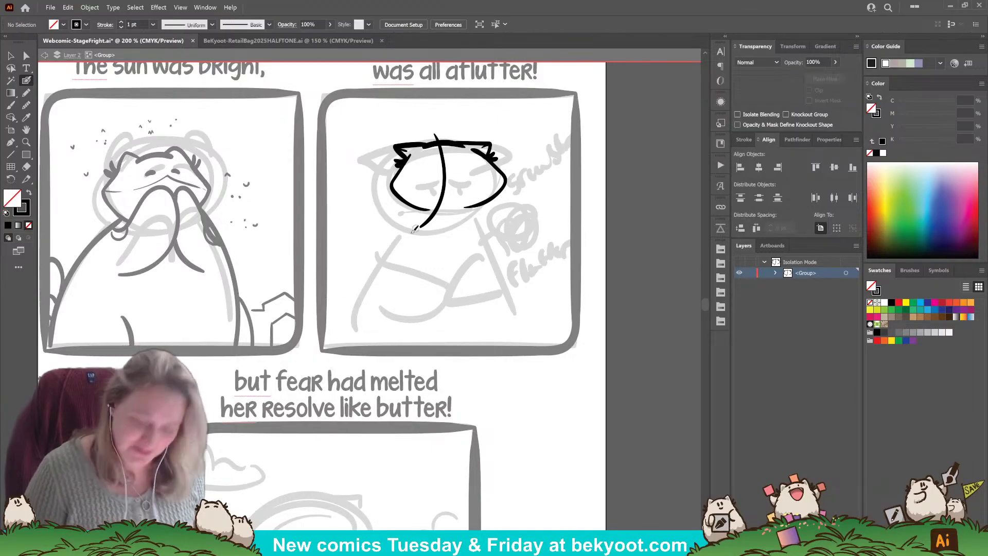
Ink half-closed eyes and a drooping mouth on either side of the face's centre guide line.
mouse_move(417, 208)
left_mouse_down()
mouse_move(331, 287)
mouse_move(320, 311)
left_mouse_up()
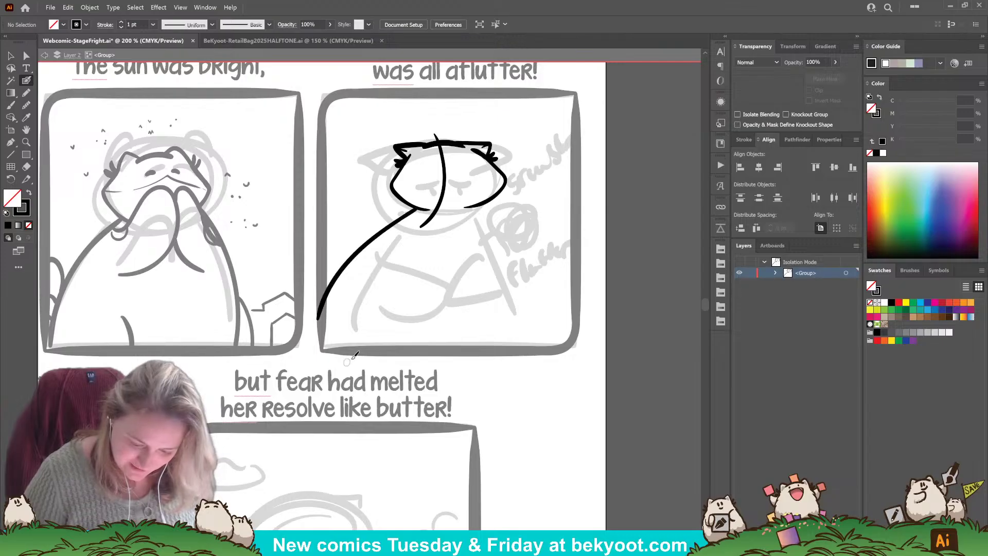
key("ctrl+z")
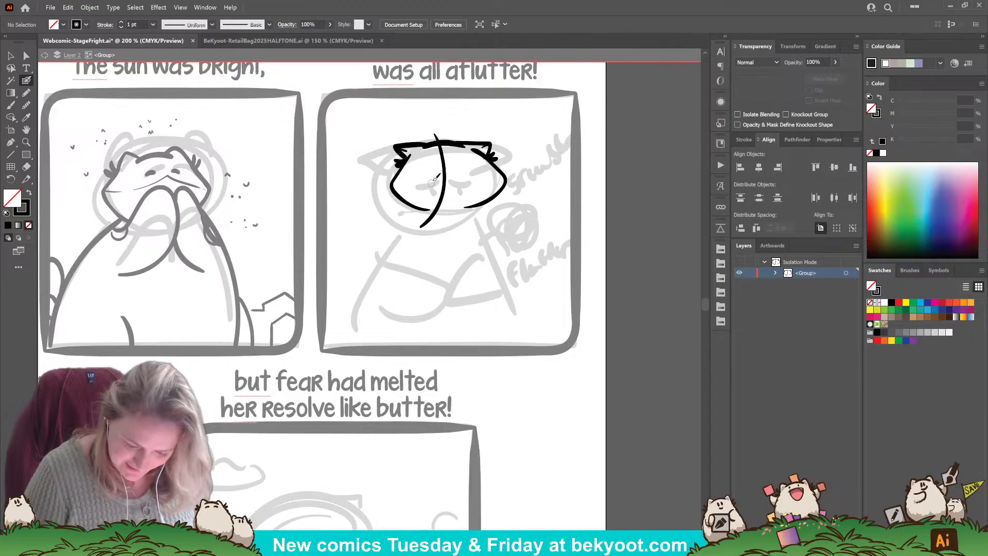
mouse_move(420, 184)
left_mouse_down()
mouse_move(472, 178)
mouse_move(436, 184)
left_mouse_up()
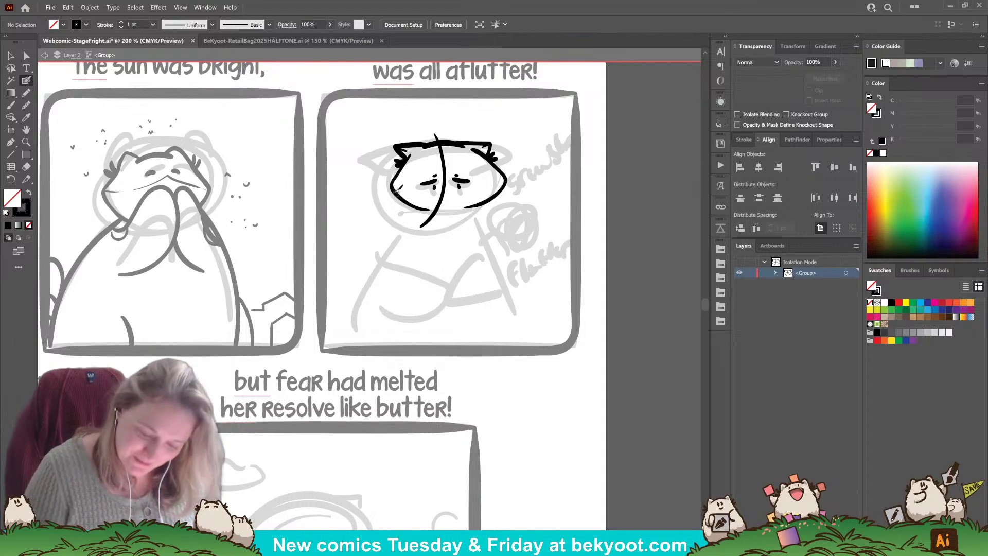
left_click_drag(397, 190, 480, 197)
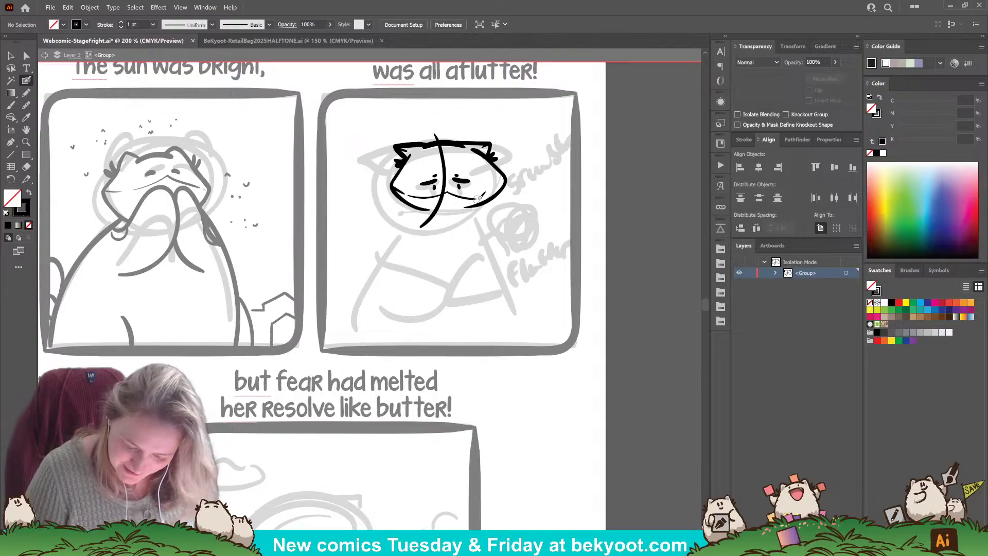
key("ctrl+z")
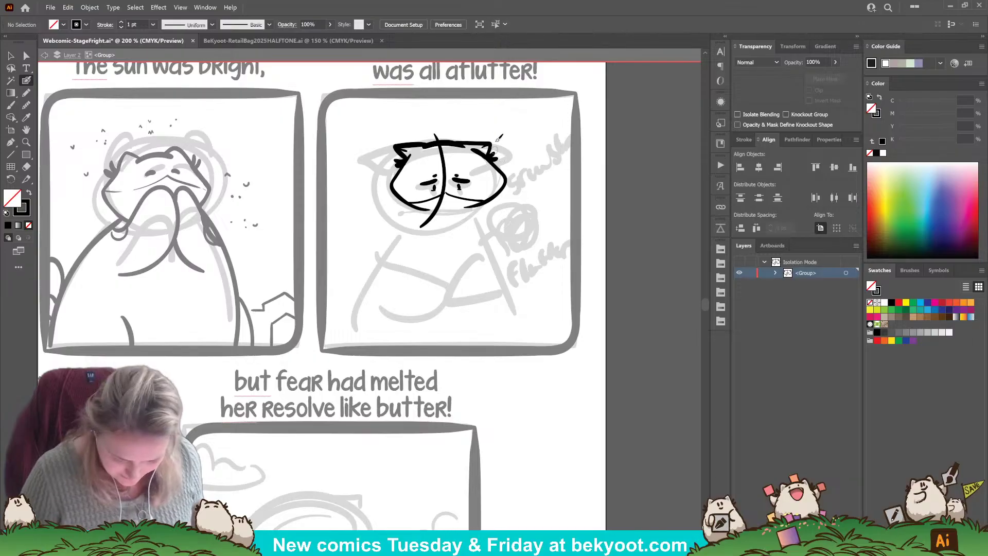
mouse_move(418, 206)
left_mouse_down()
mouse_move(372, 257)
mouse_move(348, 348)
left_mouse_up()
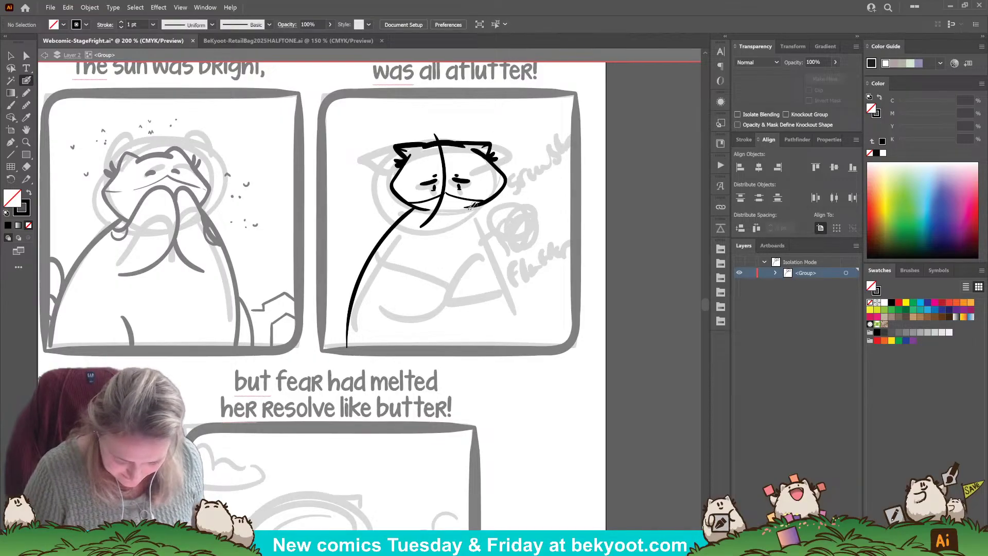
key("ctrl+z")
mouse_move(406, 227)
left_mouse_down()
mouse_move(455, 258)
mouse_move(434, 285)
mouse_move(403, 279)
mouse_move(385, 252)
left_mouse_up()
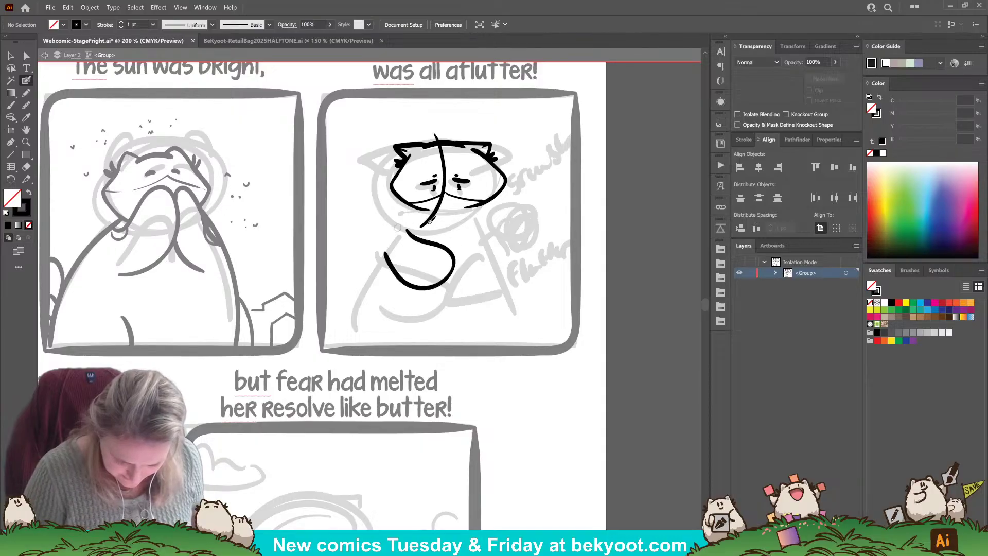
mouse_move(479, 225)
left_mouse_down()
mouse_move(453, 251)
mouse_move(466, 239)
mouse_move(455, 252)
mouse_move(464, 276)
mouse_move(509, 252)
left_mouse_up()
key("ctrl+z")
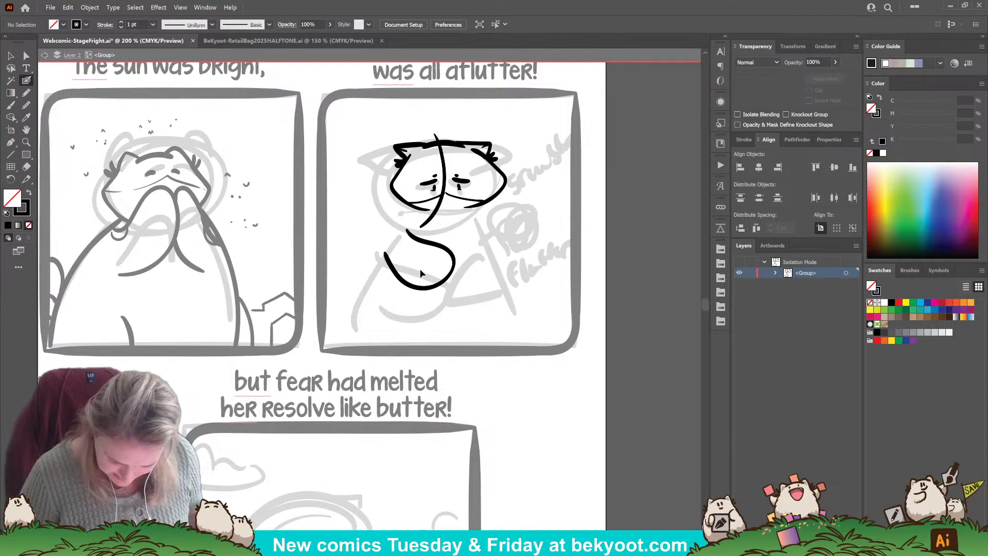
key("ctrl+z")
key("ctrl+z")
mouse_move(401, 218)
left_mouse_down()
mouse_move(416, 206)
mouse_move(373, 273)
left_mouse_up()
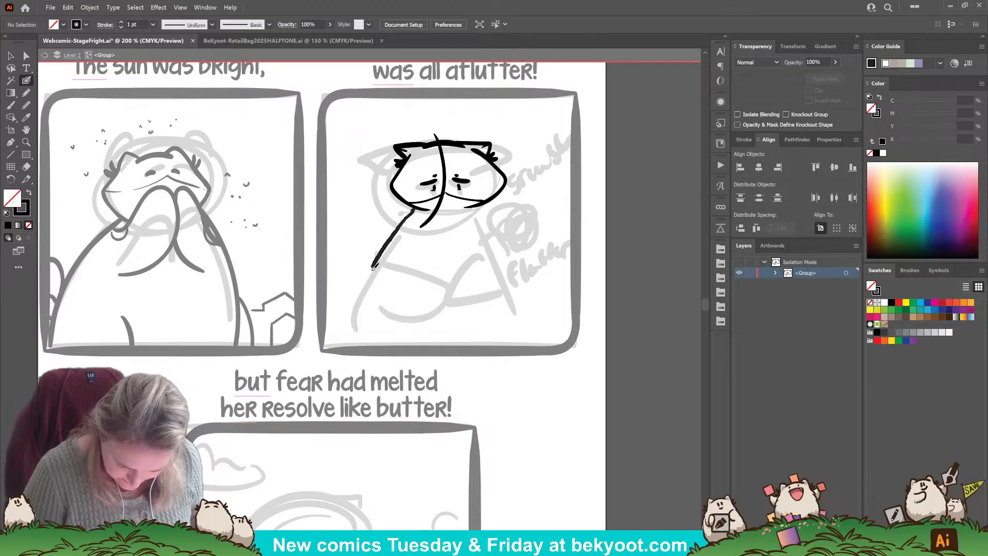
key("ctrl+z")
mouse_move(417, 208)
left_mouse_down()
mouse_move(361, 260)
mouse_move(342, 303)
mouse_move(337, 342)
left_mouse_up()
key("ctrl+z")
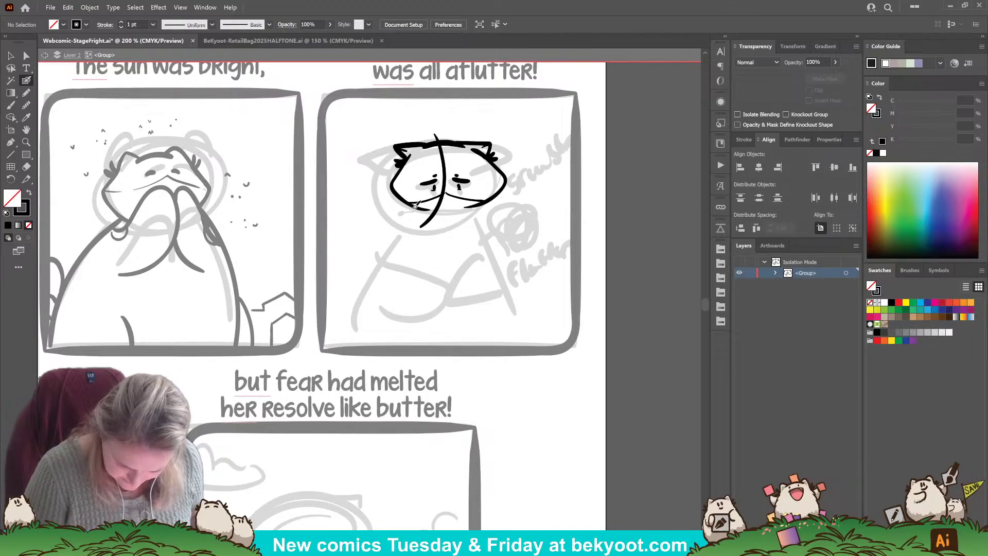
mouse_move(416, 214)
left_mouse_down()
mouse_move(362, 288)
mouse_move(344, 337)
left_mouse_up()
key("ctrl+z")
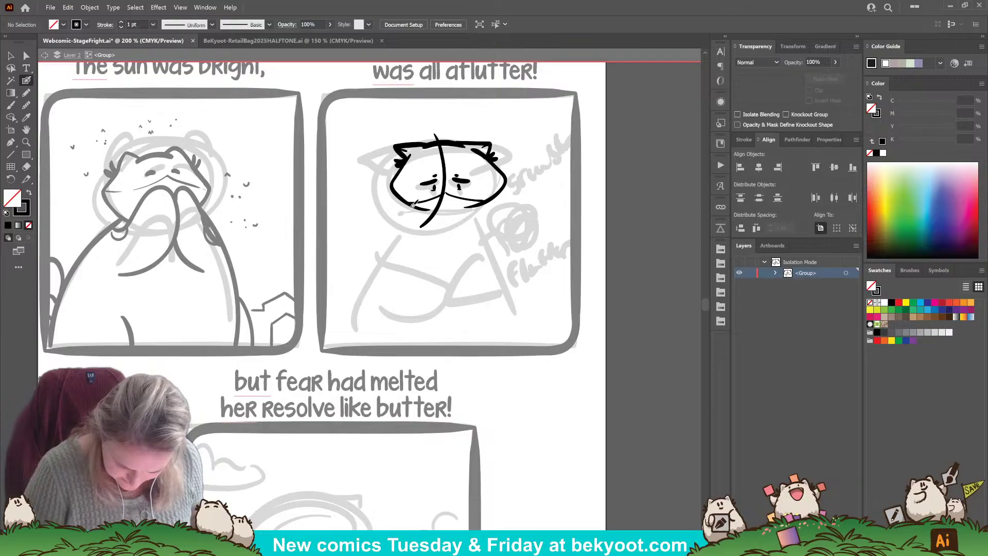
Ink both sloping sides of the body from the cheeks to the panel's lower border and stretch the left side slightly outward.
mouse_move(415, 206)
left_mouse_down()
mouse_move(372, 279)
mouse_move(364, 345)
left_mouse_up()
mouse_move(490, 201)
left_mouse_down()
mouse_move(528, 256)
mouse_move(541, 340)
left_mouse_up()
left_click(370, 290, "ctrl")
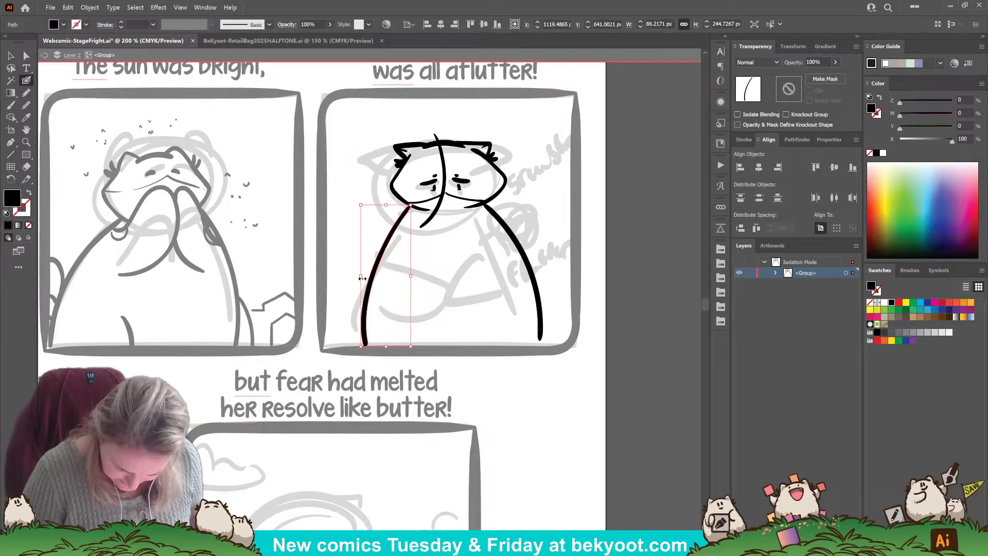
mouse_move(410, 207)
left_mouse_down()
mouse_move(354, 344)
mouse_move(375, 349)
left_mouse_up()
left_click(410, 347, "ctrl")
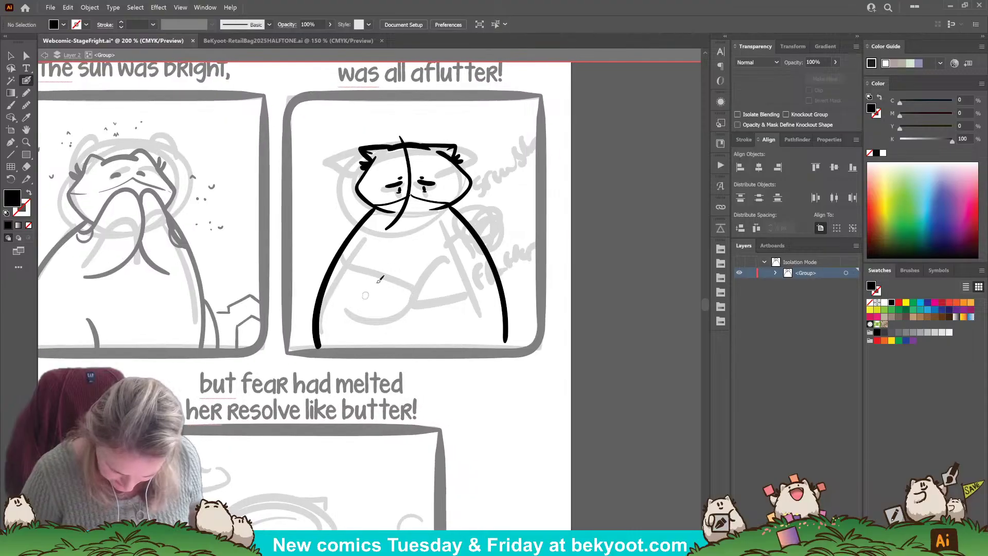
Ink the two curved arms meeting at the middle of the body and add a short chin line beneath the mouth.
mouse_move(368, 241)
left_mouse_down()
mouse_move(416, 272)
mouse_move(414, 281)
mouse_move(381, 301)
mouse_move(345, 277)
left_mouse_up()
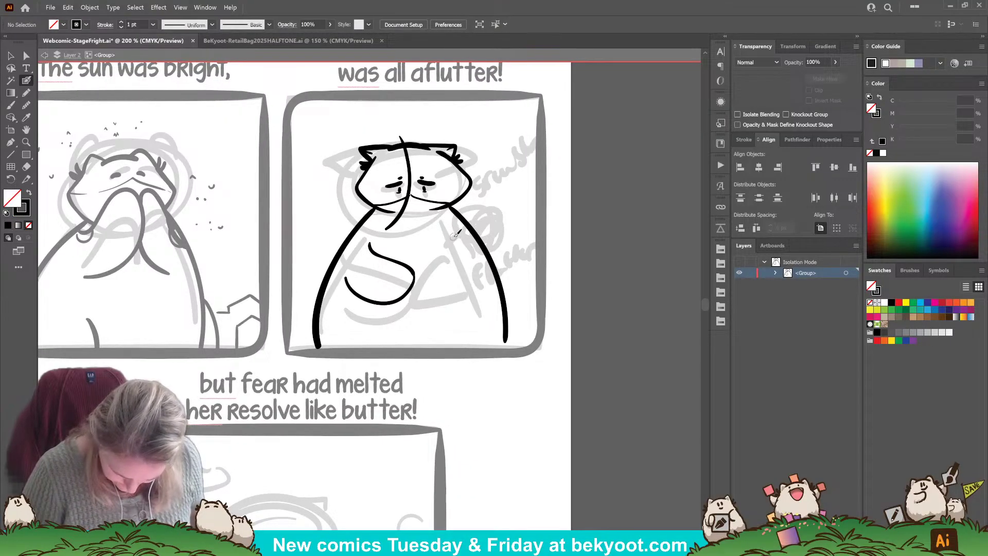
mouse_move(454, 237)
left_mouse_down()
mouse_move(418, 267)
mouse_move(438, 297)
mouse_move(477, 290)
left_mouse_up()
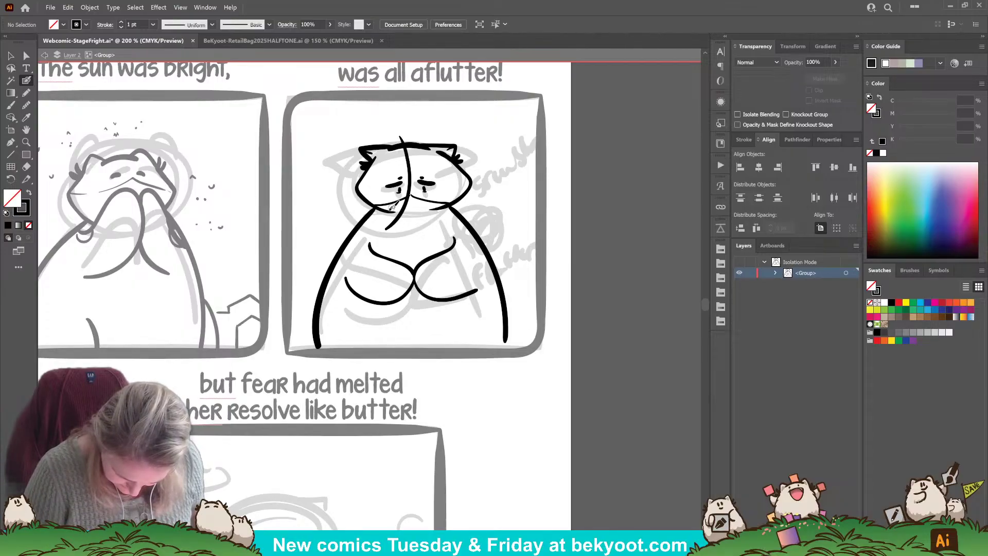
left_click_drag(400, 207, 424, 206)
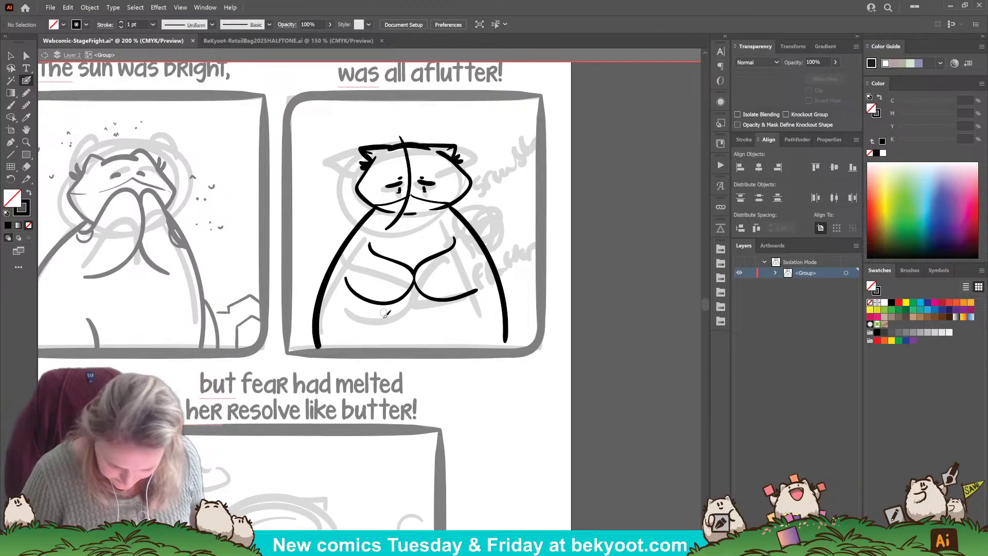
Ink small crease curves at the upper ends of both arms and a short horizon line between the body's lower left side and the panel border.
left_click_drag(364, 242, 379, 256)
mouse_move(452, 238)
left_mouse_down()
mouse_move(455, 249)
mouse_move(459, 241)
left_mouse_up()
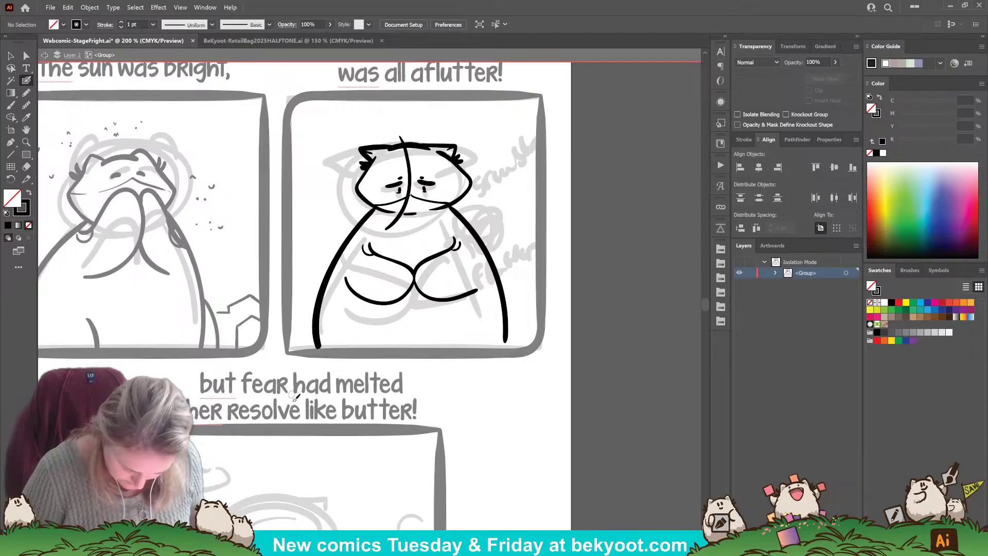
scroll(459, 230, "down", 6)
scroll(460, 230, "left", 5)
scroll(465, 241, "up", 2)
scroll(465, 240, "up", 4)
scroll(465, 240, "right", 4)
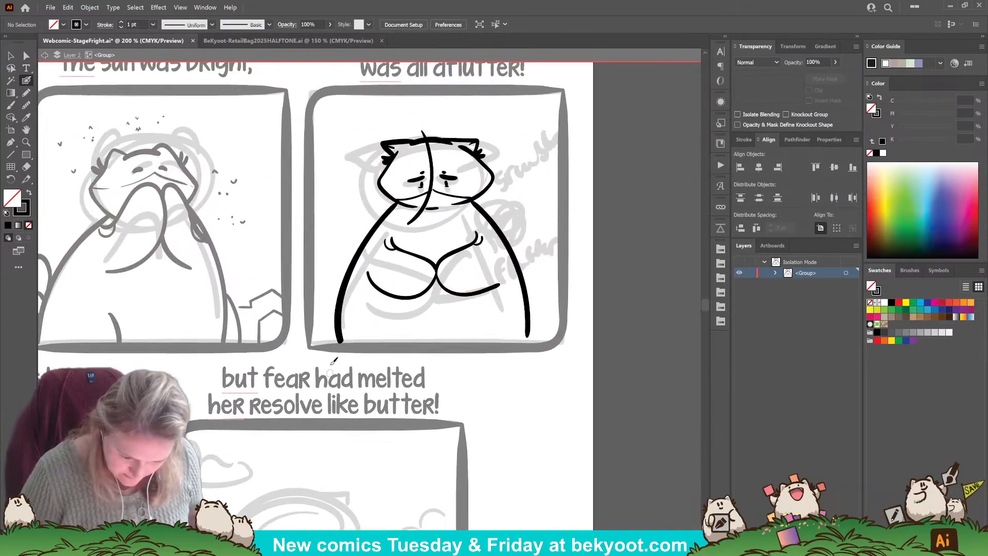
mouse_move(343, 304)
left_mouse_down()
mouse_move(334, 319)
mouse_move(310, 314)
left_mouse_up()
Ink tiny fluttering V-shaped marks around both ears and in the empty space above the right side of the head.
scroll(370, 417, "up", 1)
scroll(370, 417, "right", 2)
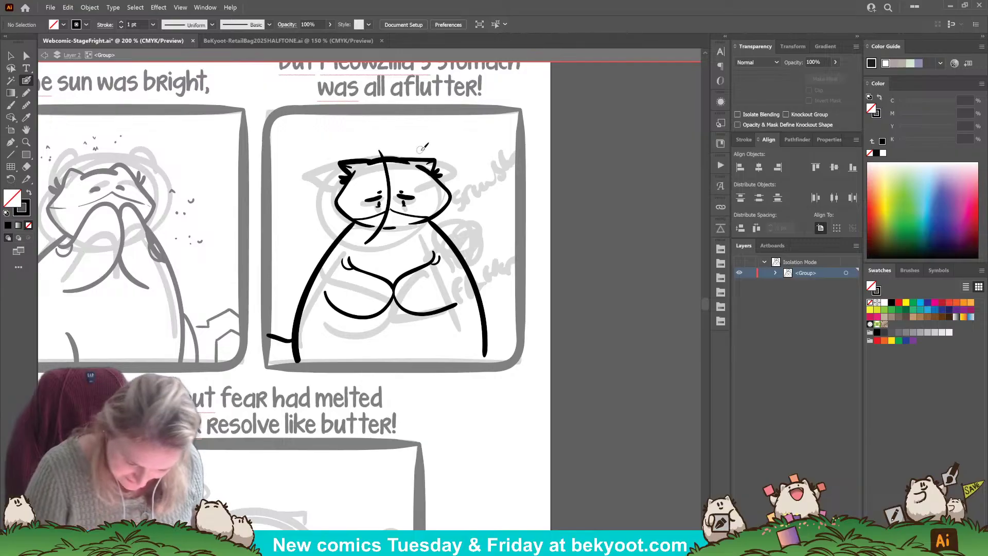
left_click_drag(425, 156, 439, 151)
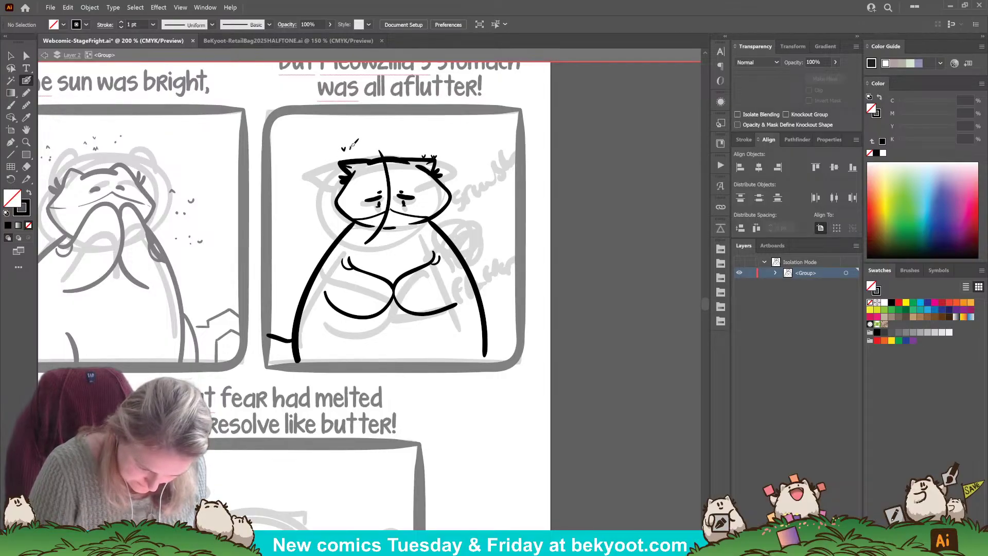
left_click_drag(348, 150, 354, 146)
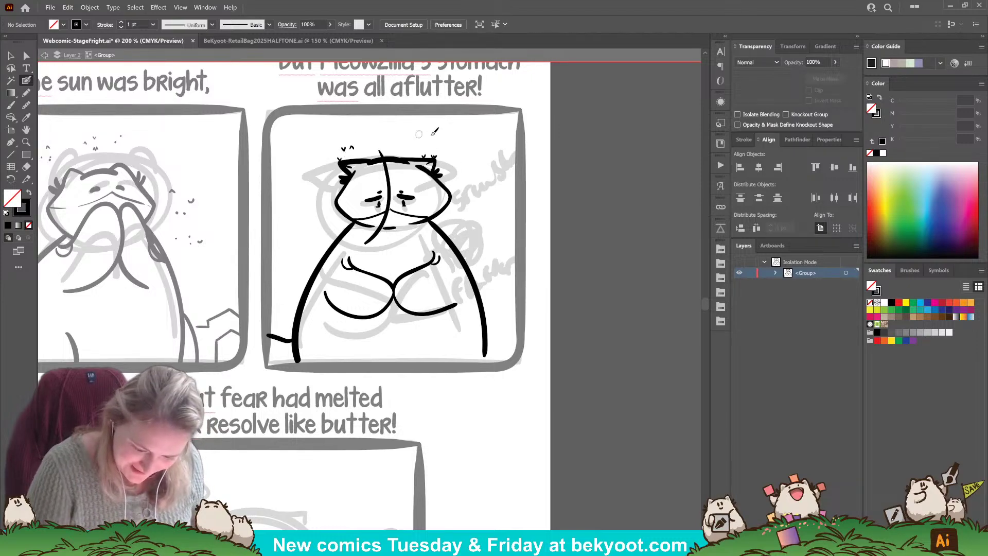
left_click_drag(431, 130, 437, 128)
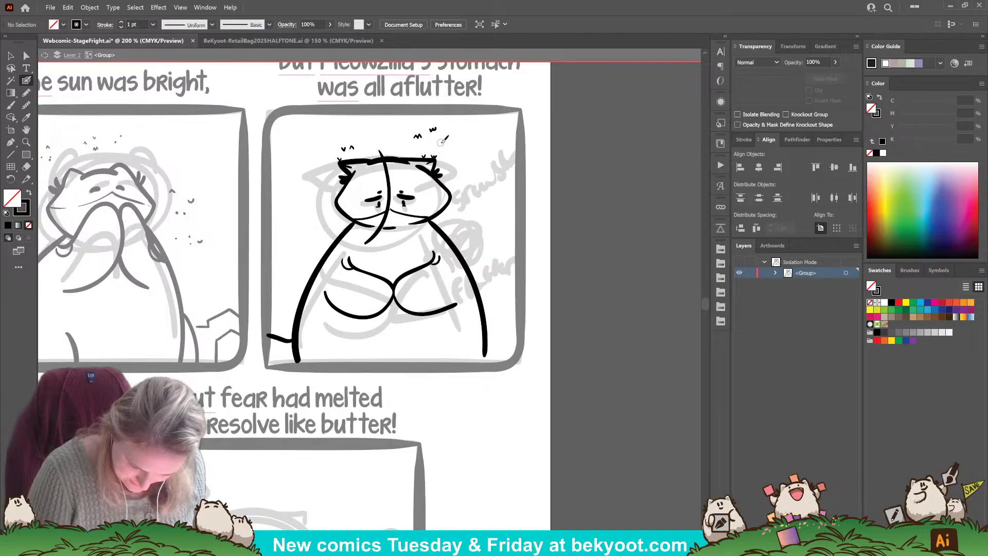
Draw small flutter marks around the top of the cat's head and curved tail strokes beside the lower-left edge of its body.
left_click_drag(440, 142, 444, 141)
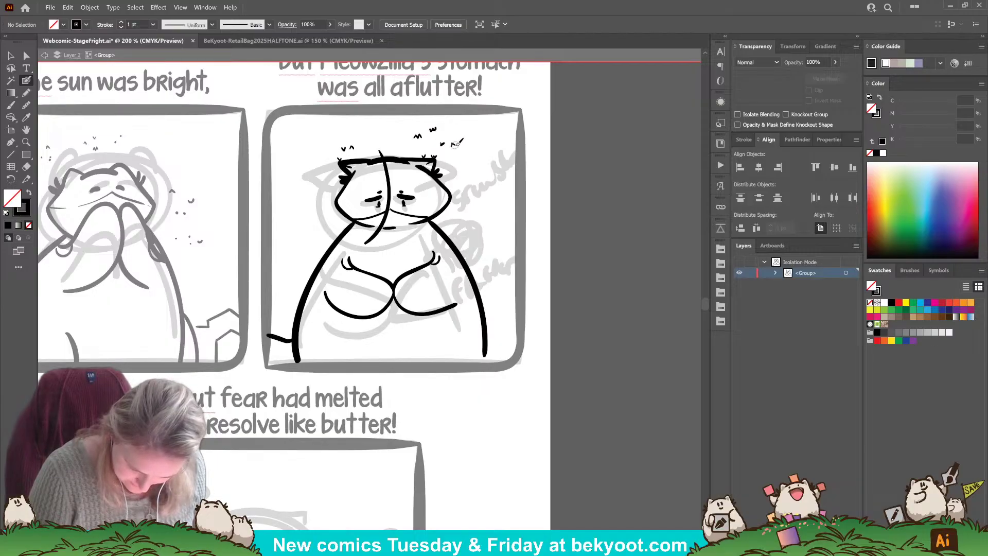
left_click(454, 128)
left_click(447, 148)
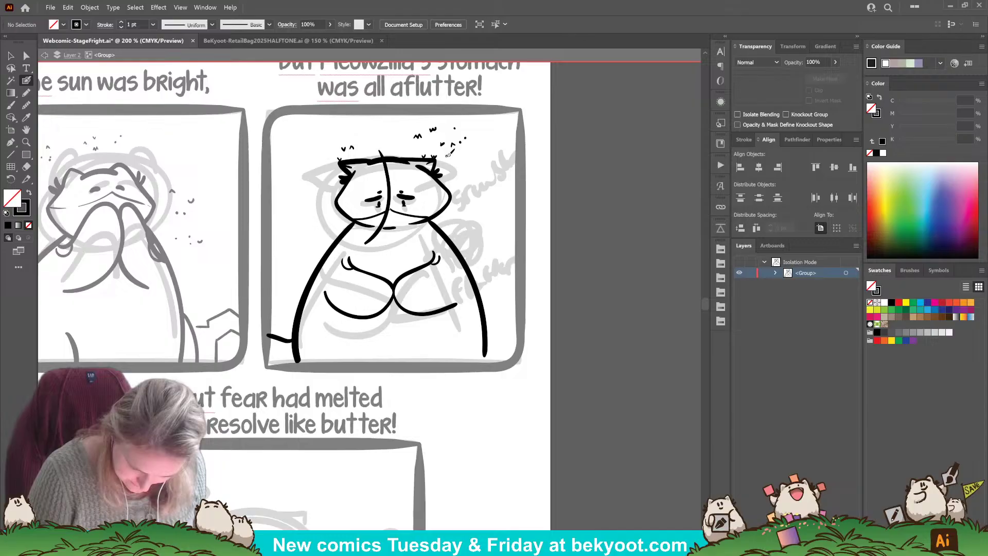
left_click(317, 146)
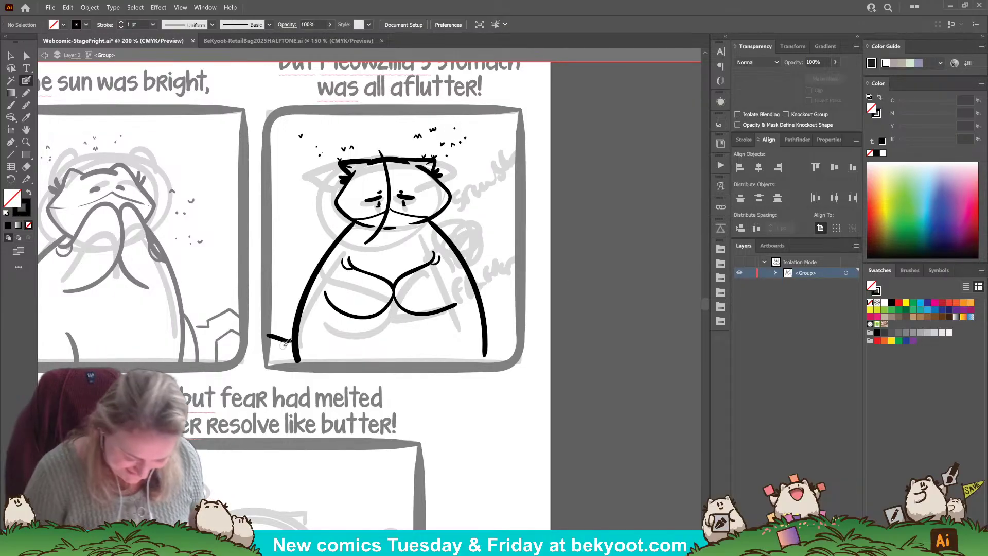
mouse_move(277, 365)
left_mouse_down()
mouse_move(276, 337)
mouse_move(275, 363)
left_mouse_up()
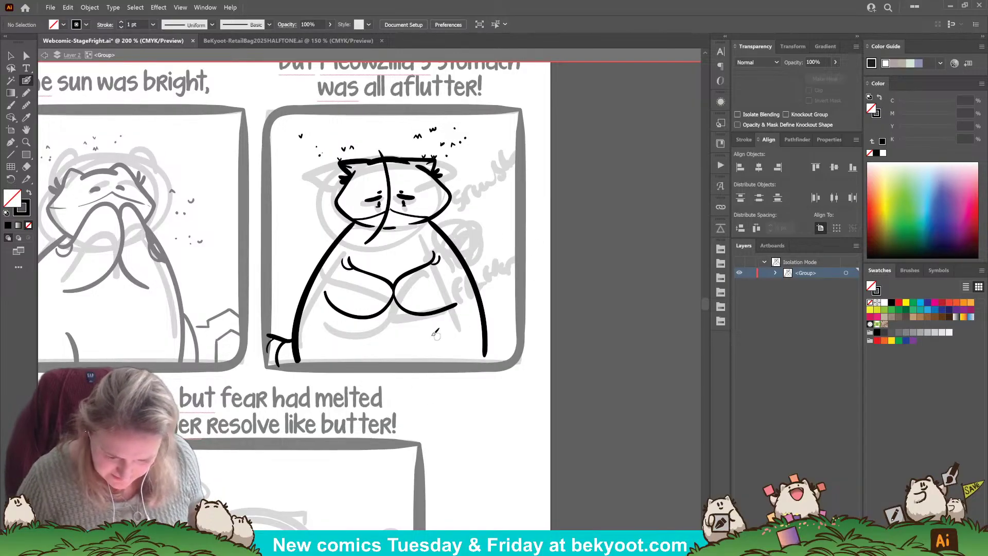
Delete the small tuft above the cat's right-hand ear and the vertical guide line running through its face.
left_click_drag(430, 155, 440, 158)
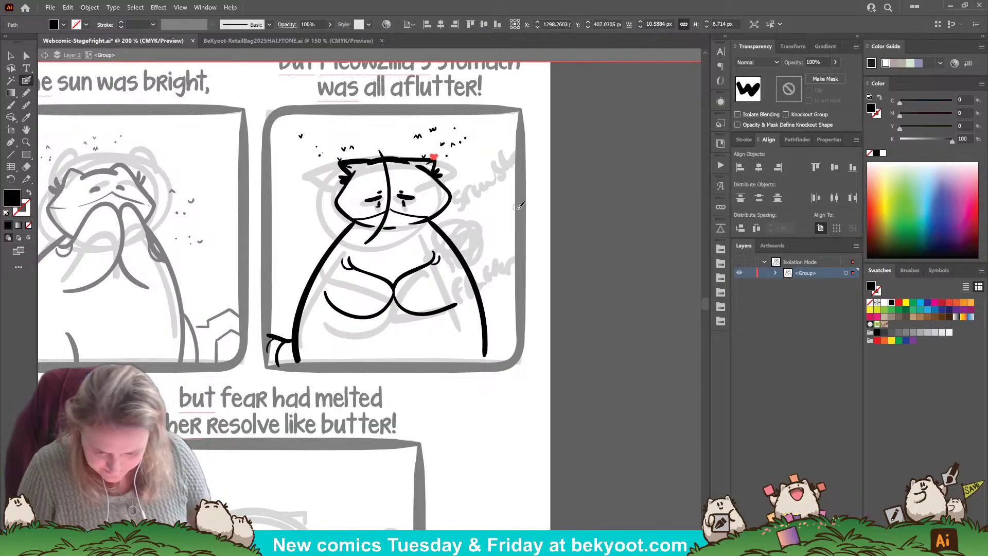
key("ctrl+z")
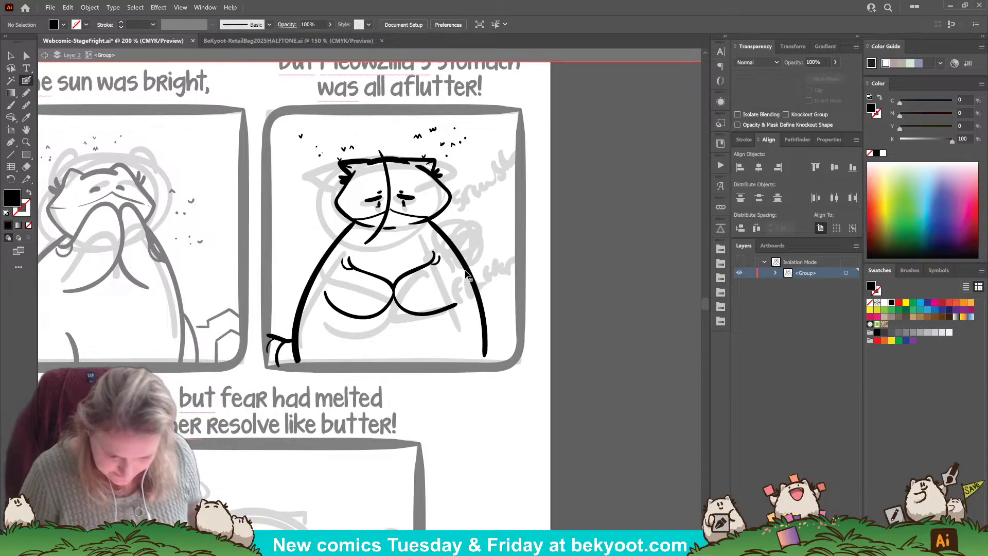
key("ctrl+z")
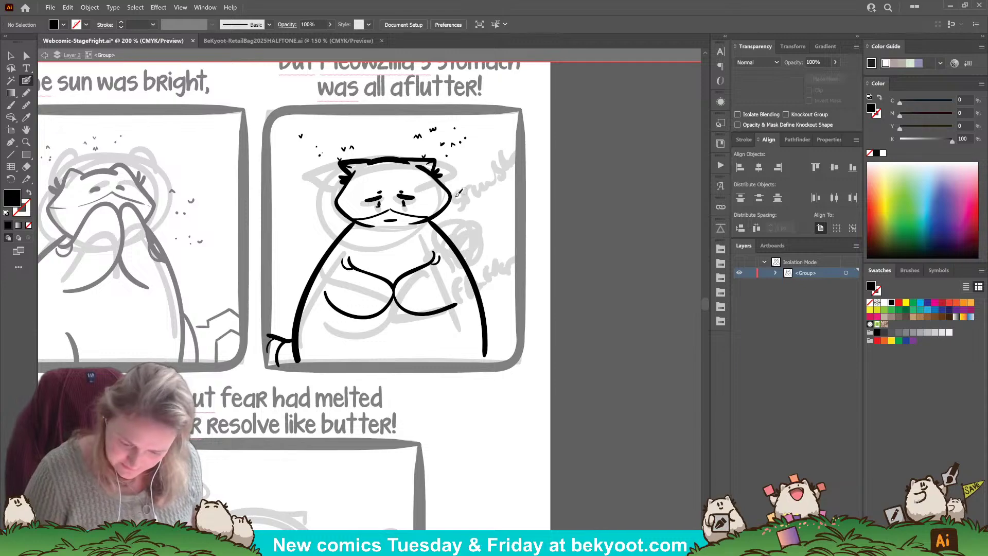
Draw three short motion lines outside the body's lower-right edge and zigzag fur marks on the chest above the paws.
key("shift+x")
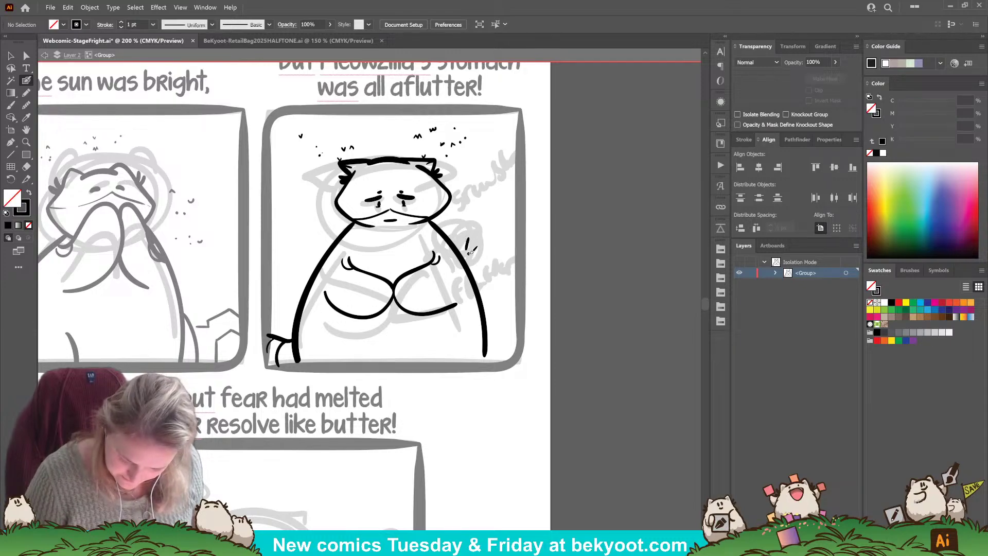
key("ctrl+z")
mouse_move(492, 293)
left_mouse_down()
mouse_move(483, 302)
mouse_move(495, 301)
left_mouse_up()
key("ctrl+z")
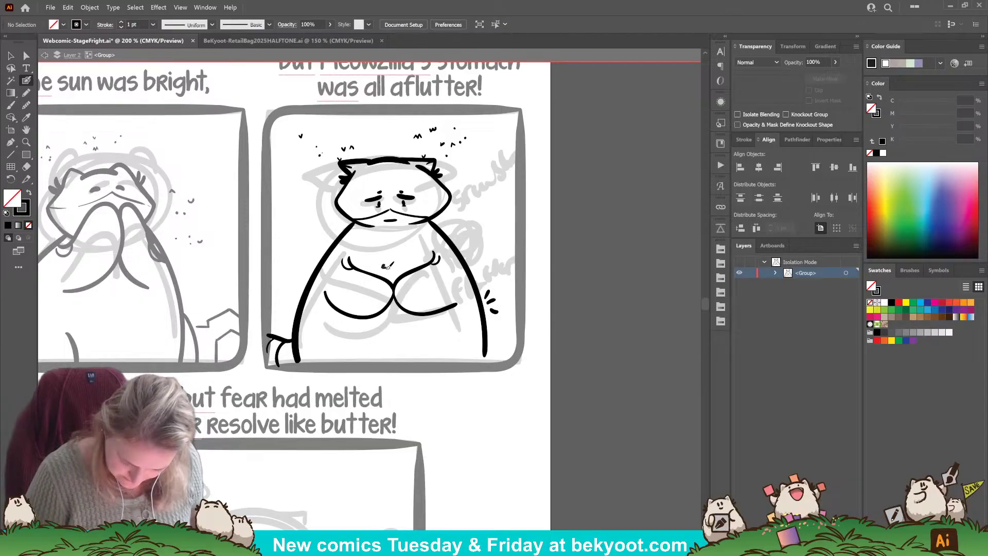
left_click_drag(384, 262, 393, 272)
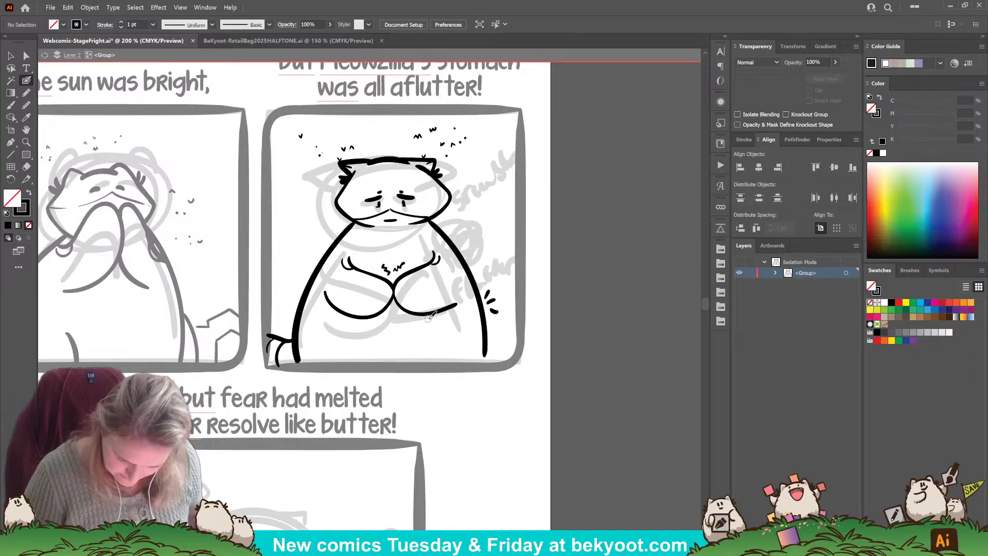
Try to delete the heavy eyelid strokes from the cat's face.
left_click(412, 197, "ctrl")
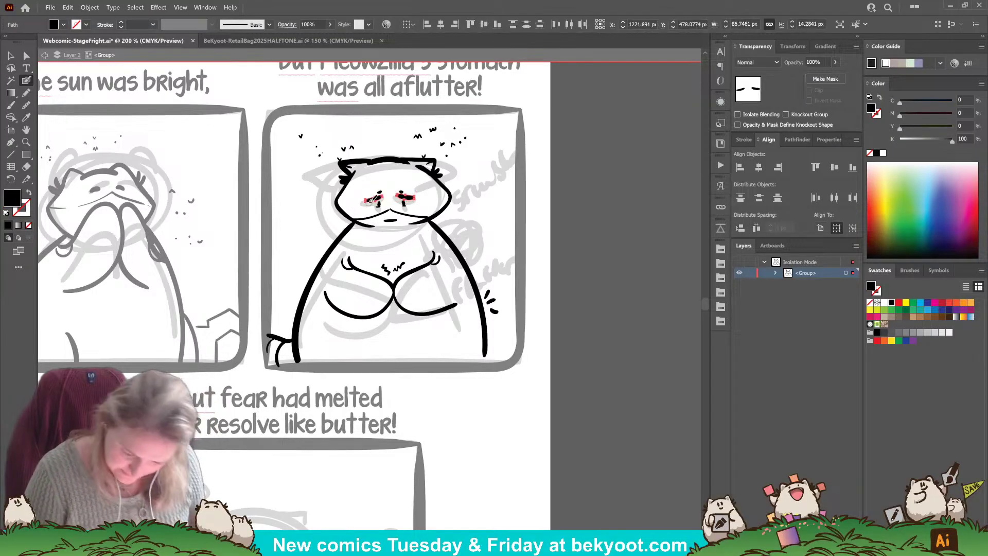
key("Delete")
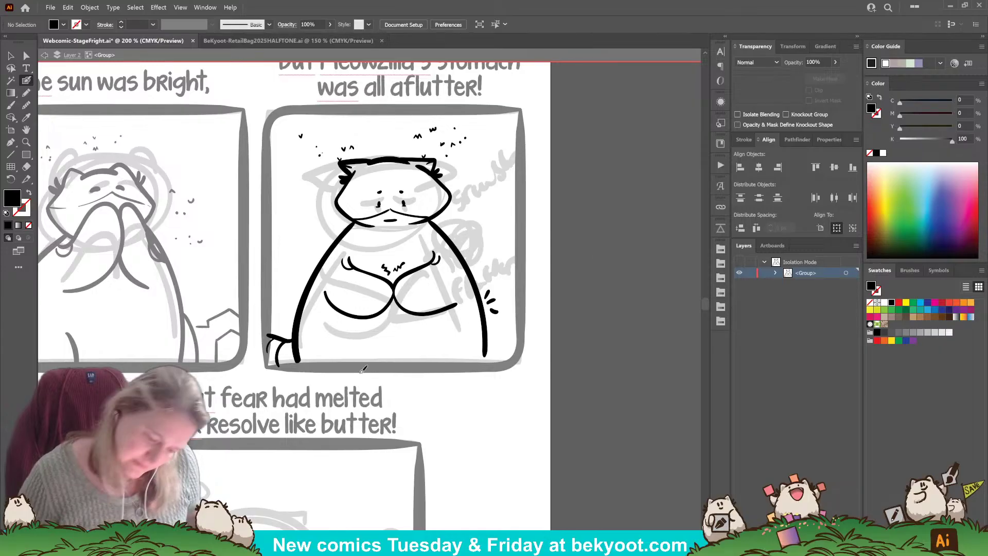
key("ctrl+z")
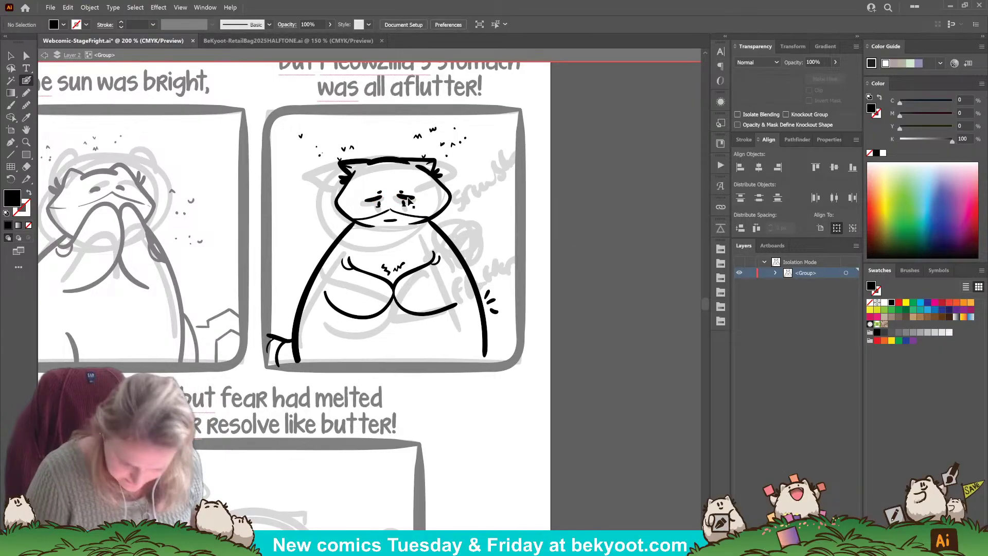
Add another zigzag fur mark on the chest and short motion lines outside the body's left edge.
left_click_drag(417, 206, 412, 212)
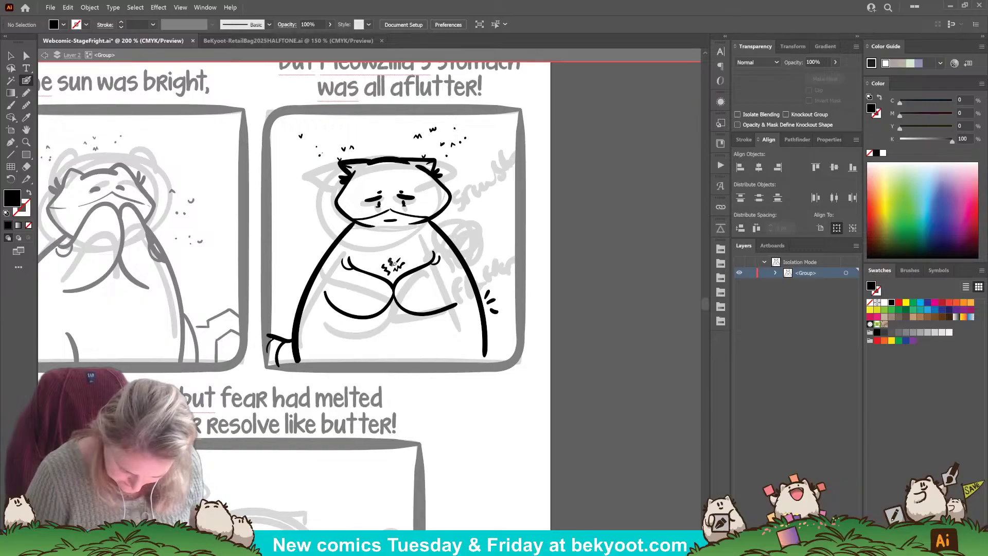
key("shift+x")
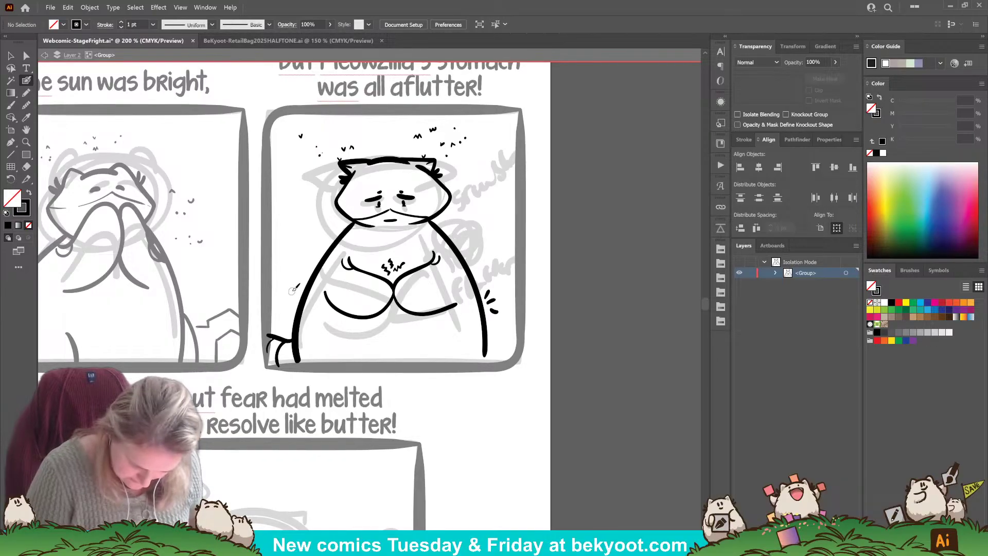
left_click_drag(295, 289, 297, 306)
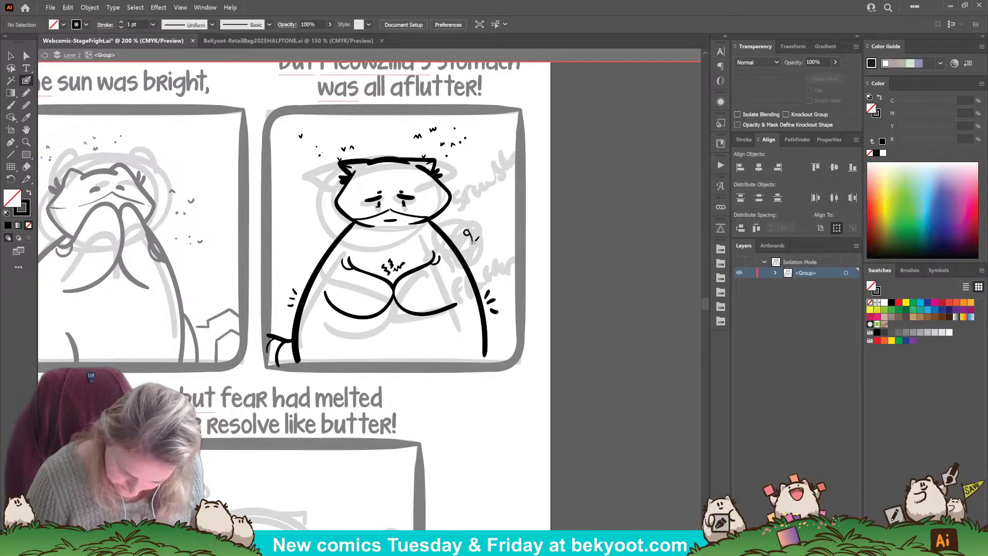
Hand-letter "grumble" at a slant beside the cat's right-hand shoulder and group the lettering.
left_click_drag(474, 240, 478, 226)
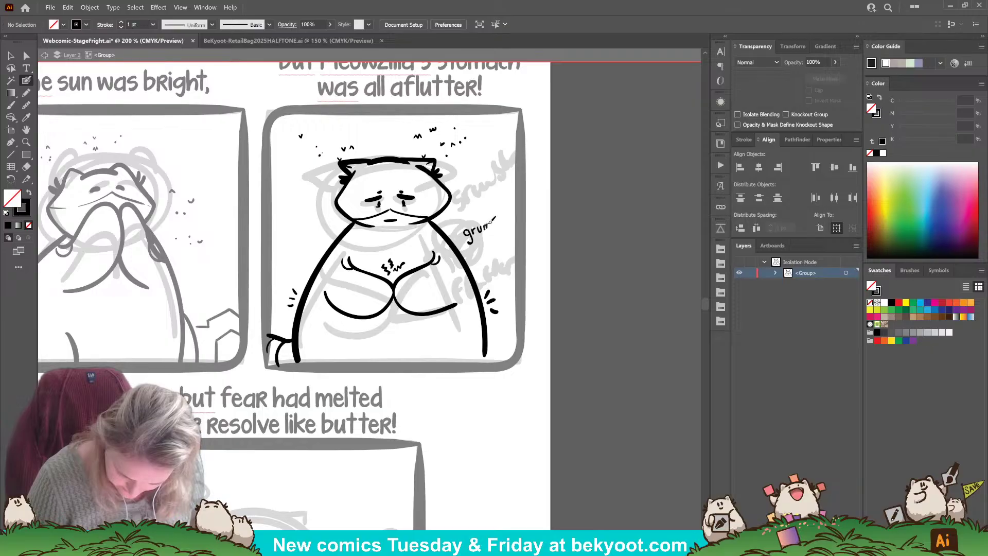
mouse_move(491, 221)
left_mouse_down()
mouse_move(503, 212)
mouse_move(463, 245)
left_mouse_up()
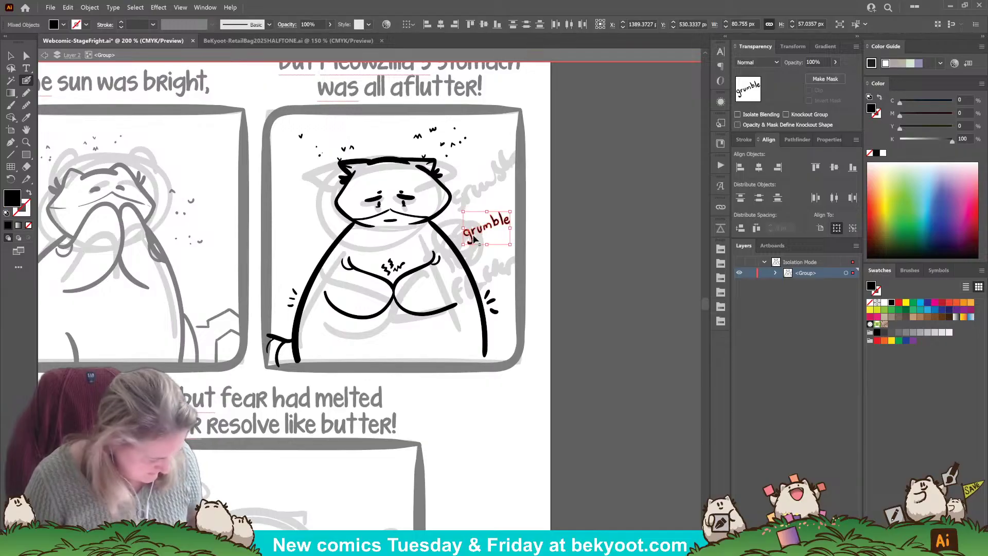
left_click(540, 234)
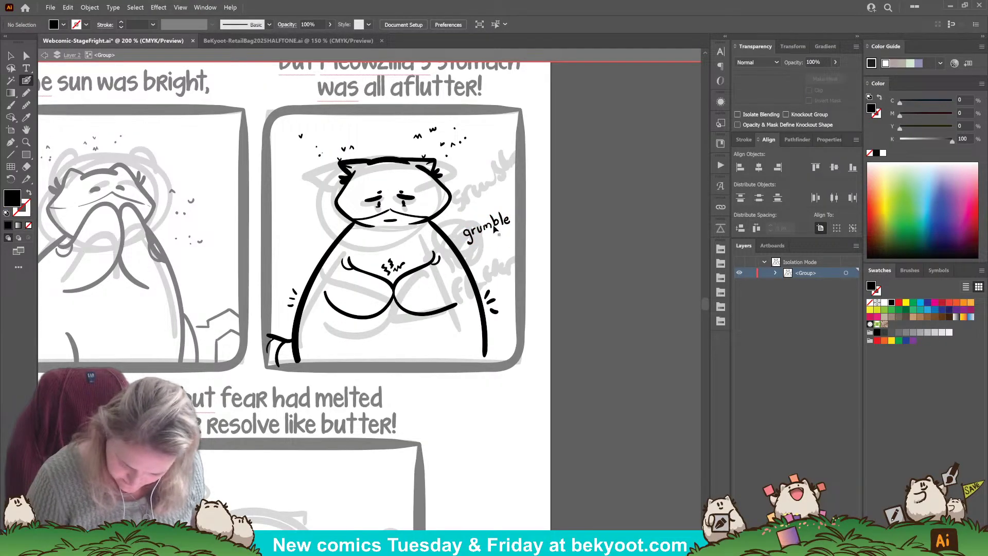
key("ctrl+z")
key("ctrl+g")
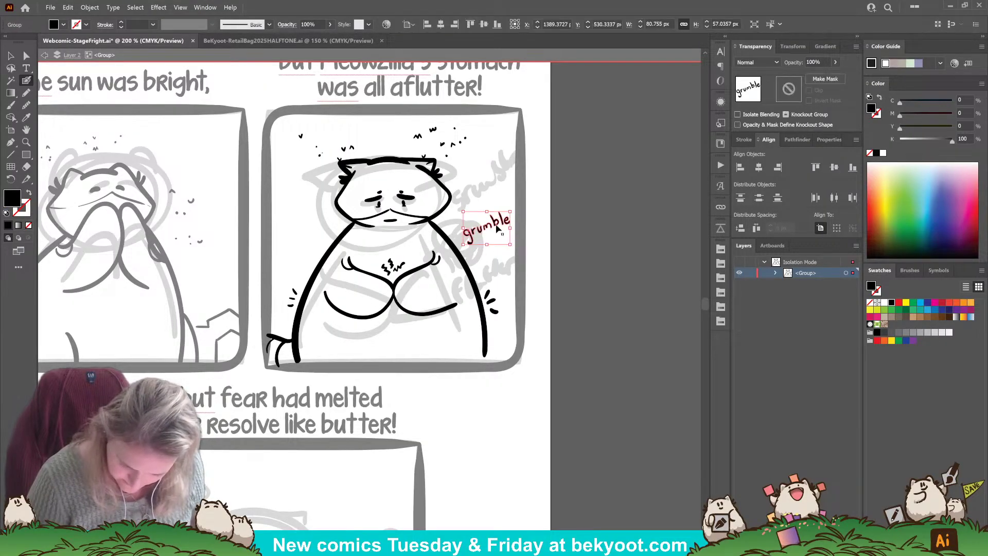
left_click(498, 228)
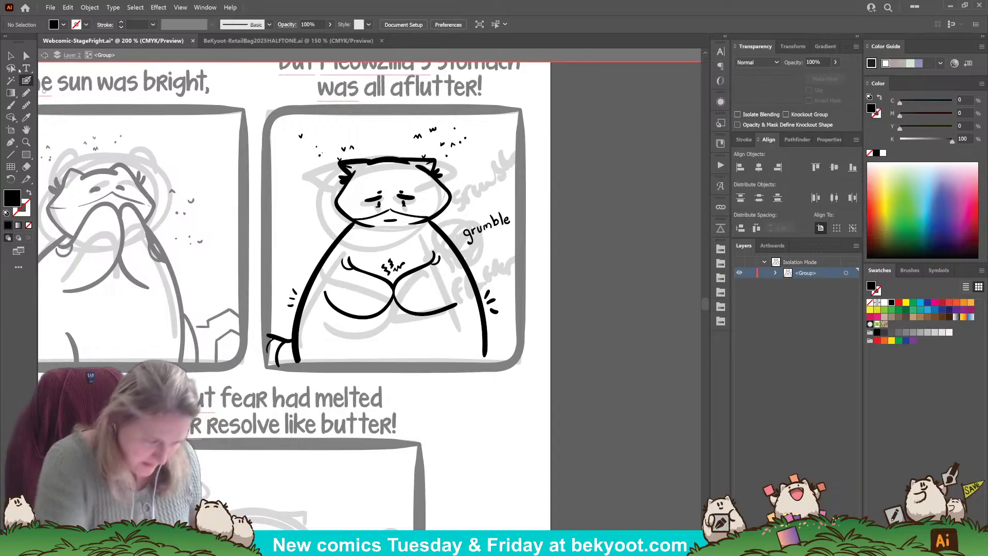
Place a smaller, levelled copy of the "grumble" lettering directly below the original.
key("v")
left_click(509, 215)
left_click_drag(509, 215, 508, 239)
Remove the letter g from the smaller "grumble" copy to leave "rumble", and slightly enlarge the word.
double_click(479, 248)
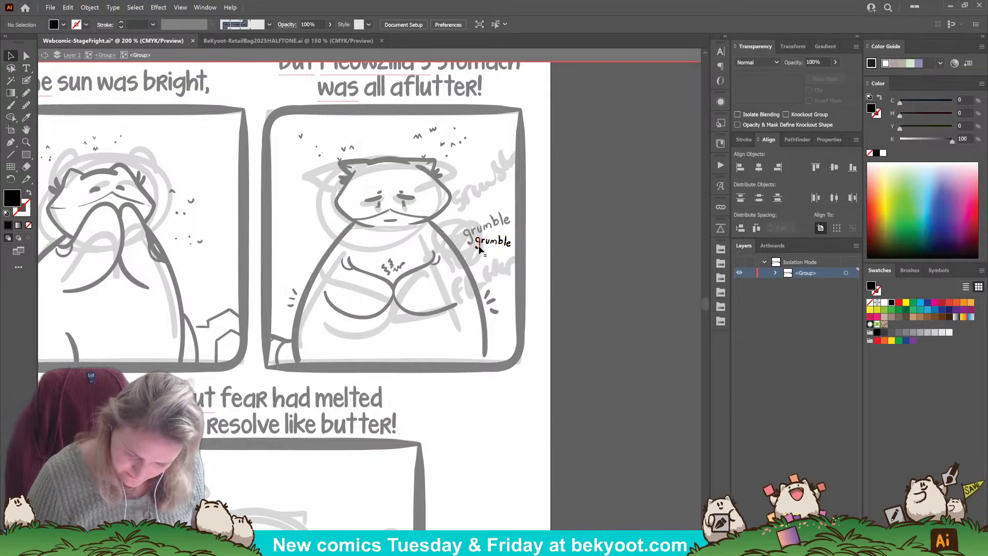
key("Delete")
key("ctrl+z")
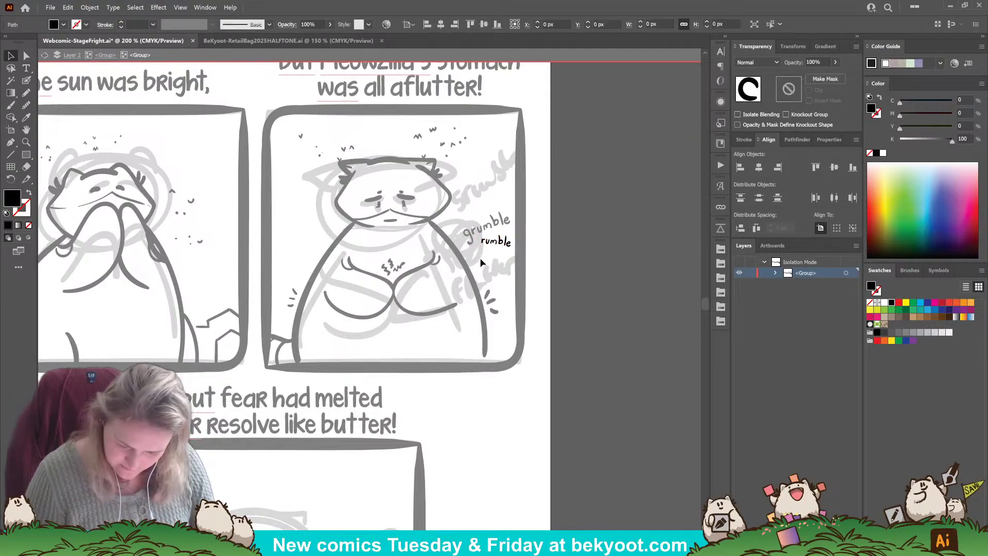
key("Delete")
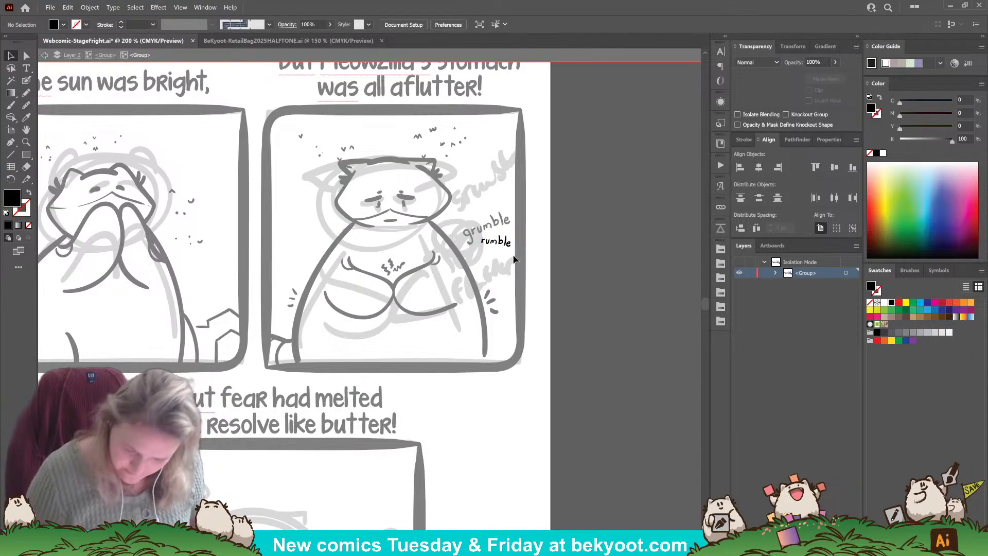
double_click(286, 176)
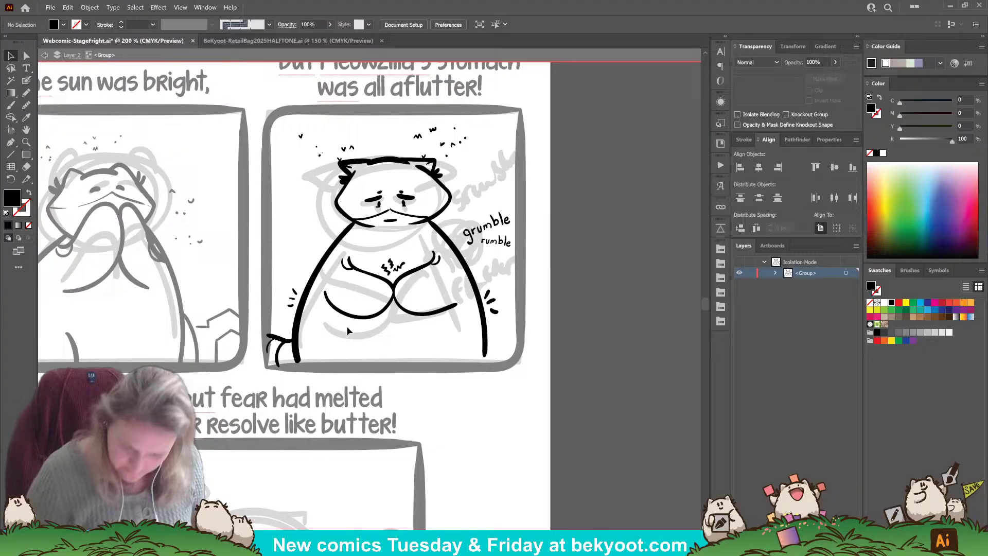
left_click(488, 246)
left_click_drag(507, 254, 578, 236)
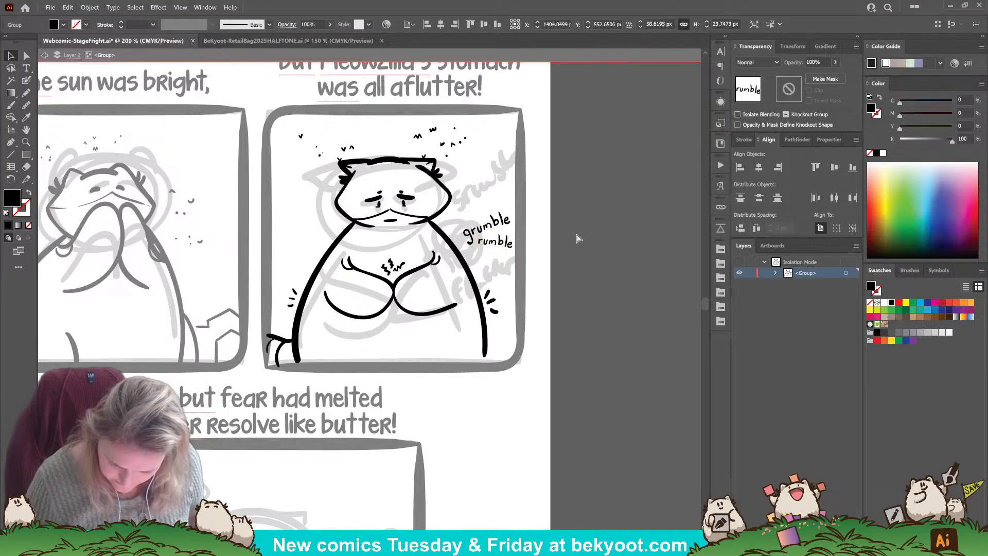
left_click(578, 237)
Hand-letter "flutter" in black below "rumble" and group the lettering.
left_click(26, 80)
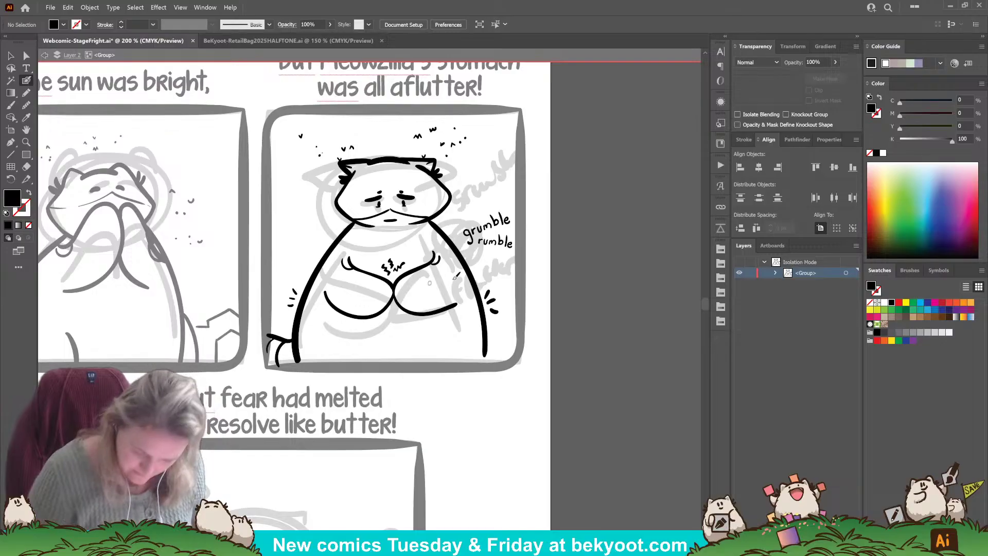
key("shift+x")
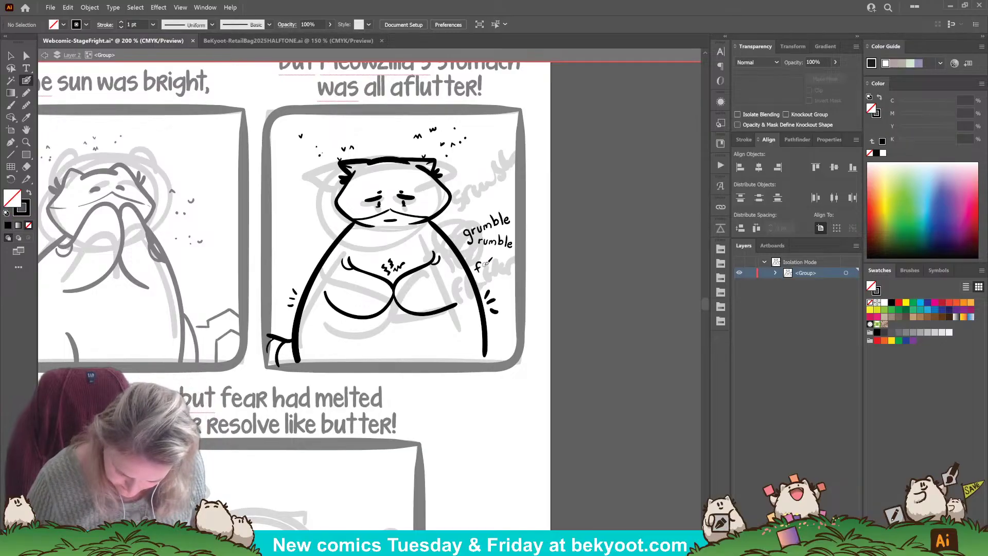
left_click_drag(484, 263, 512, 257)
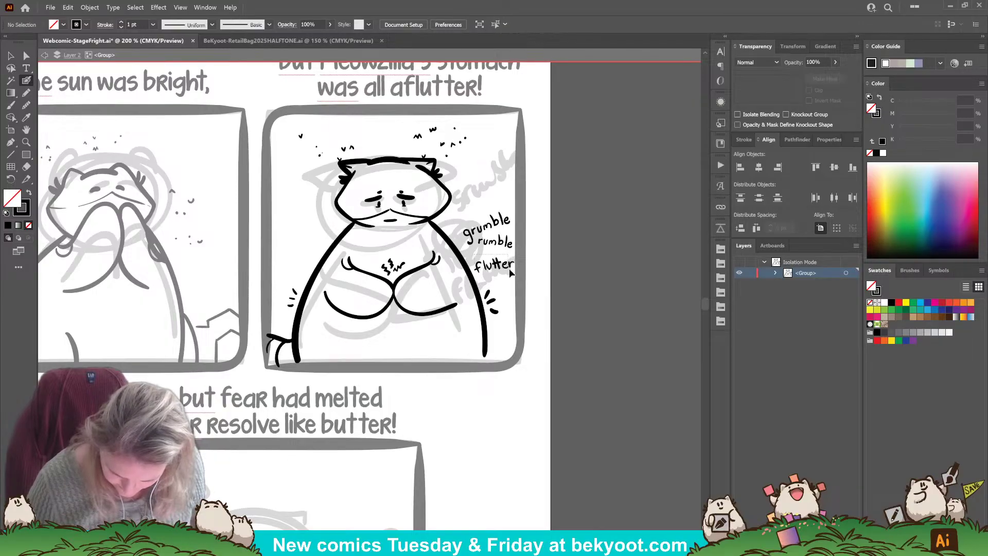
left_click(511, 271, "ctrl")
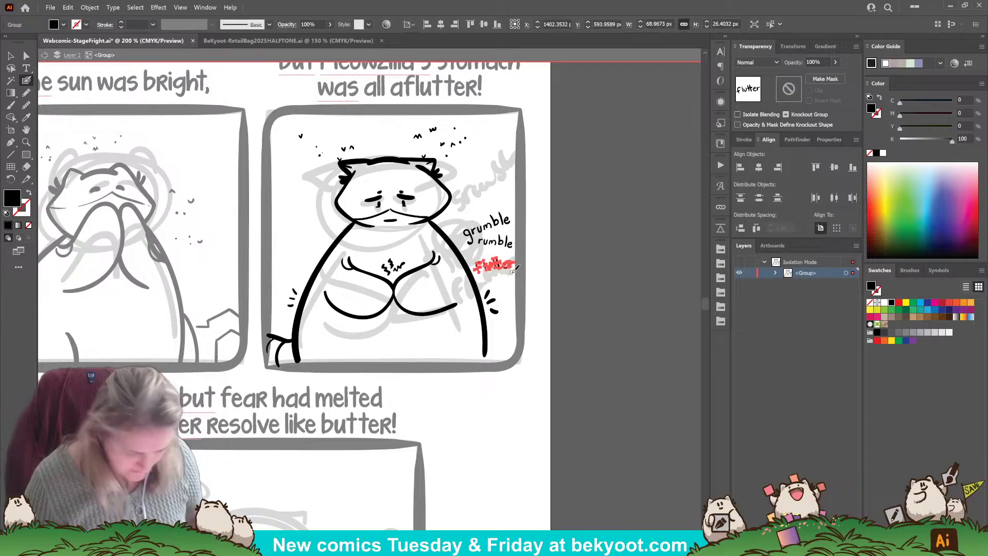
left_click(533, 304, "ctrl")
Place two reduced copies of "flutter" and a smaller copy of "grumble" beneath them along the body's left side.
key("v")
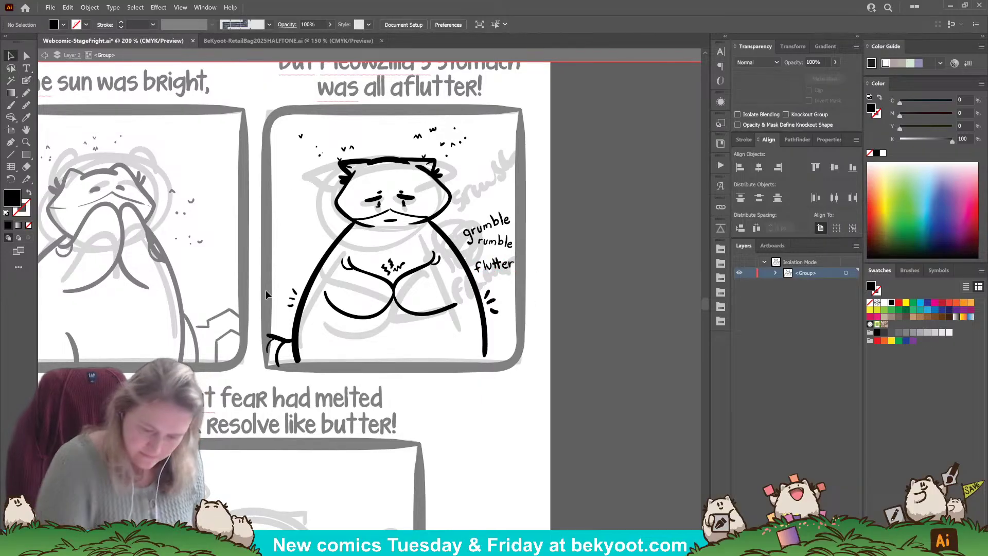
left_click_drag(517, 258, 309, 251)
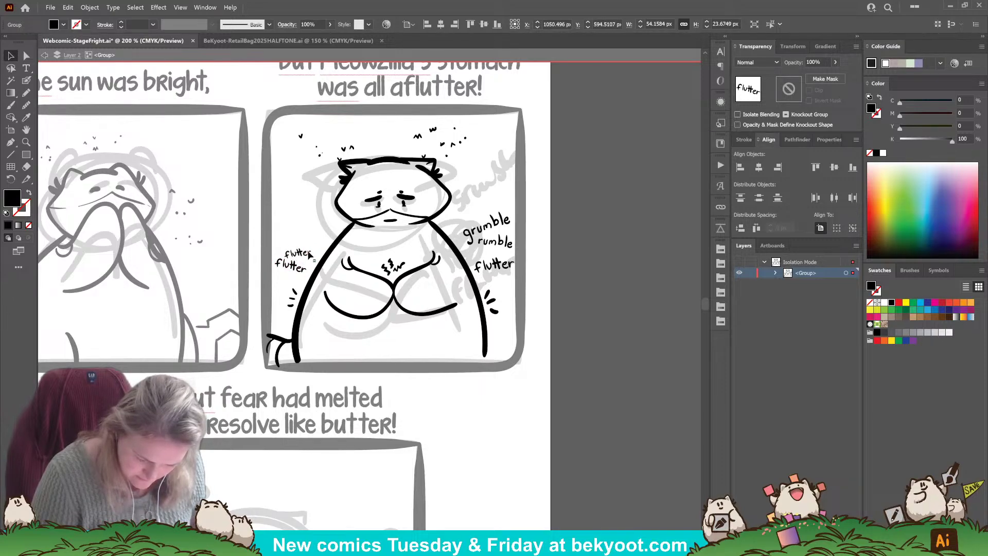
left_click(294, 297)
left_click_drag(489, 236, 304, 276)
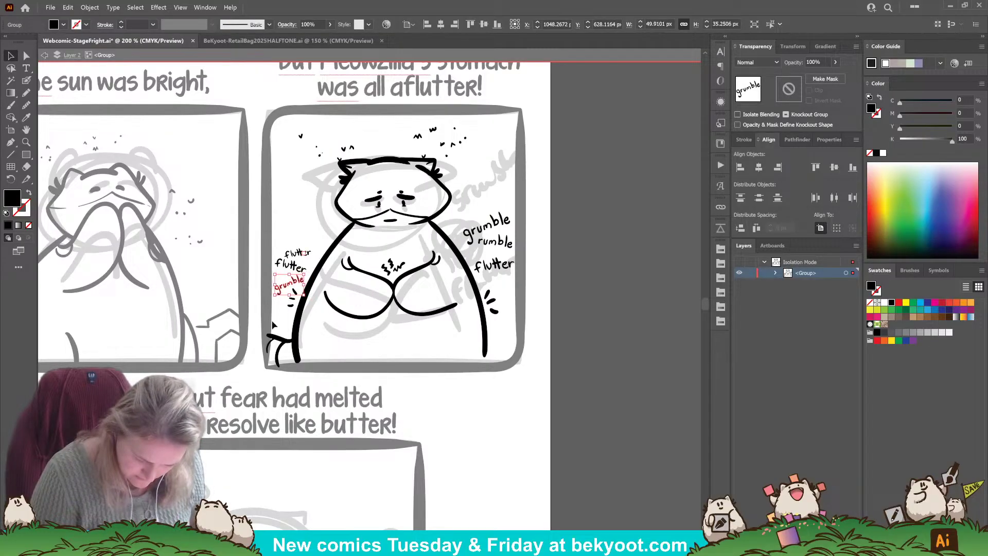
left_click(467, 408)
Shift the uppermost "flutter" on the cat's left side slightly higher, away from the word below it.
left_click_drag(451, 395, 440, 423)
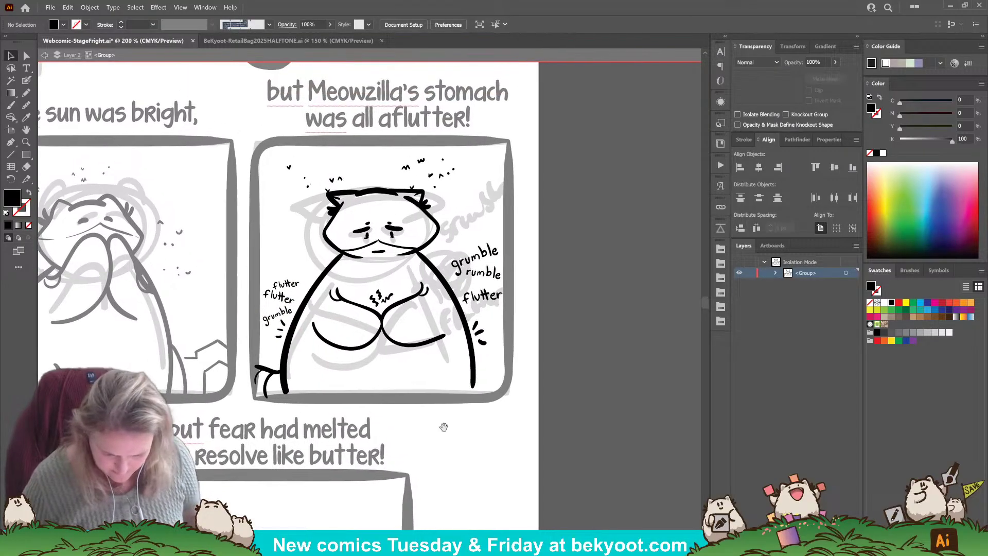
left_click(293, 284)
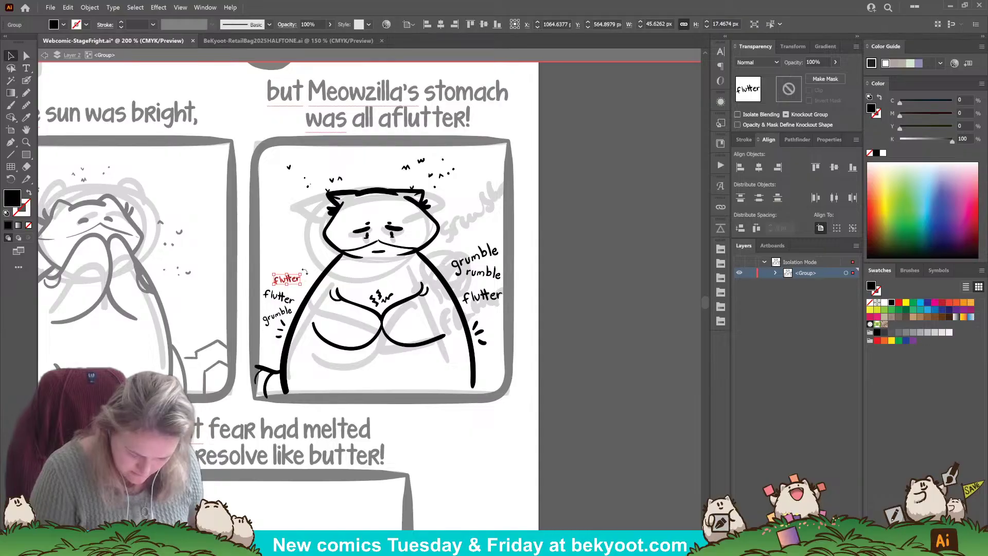
Rotate the uppermost "flutter" on the cat's left side clockwise so the word slopes downward.
left_click_drag(304, 272, 307, 289)
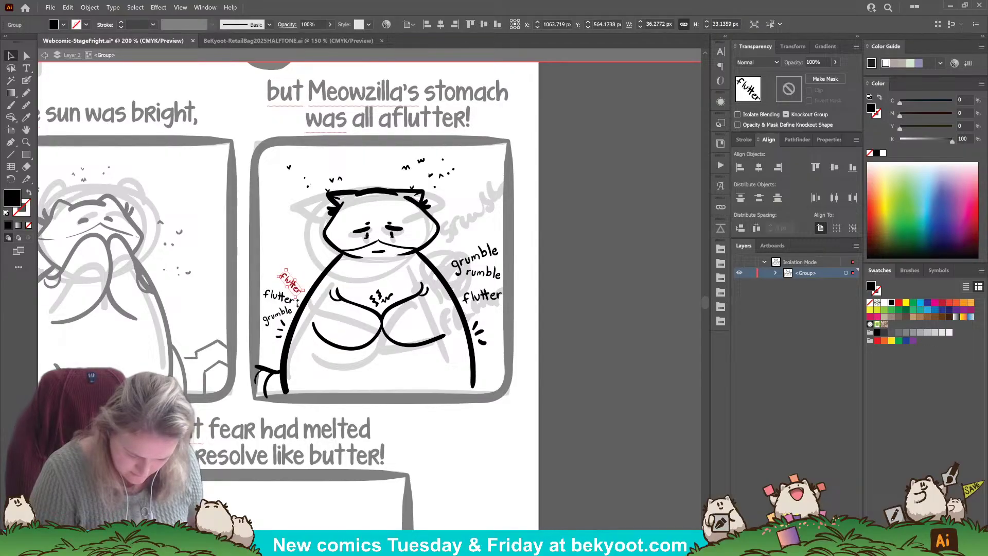
left_click(469, 461)
scroll(443, 430, "up", 2)
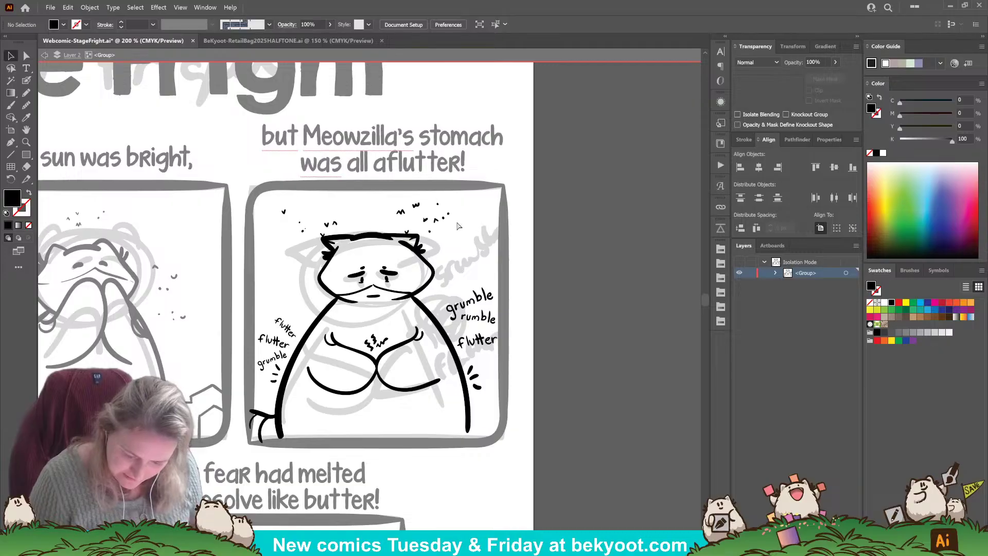
left_click(378, 296)
left_click(497, 355)
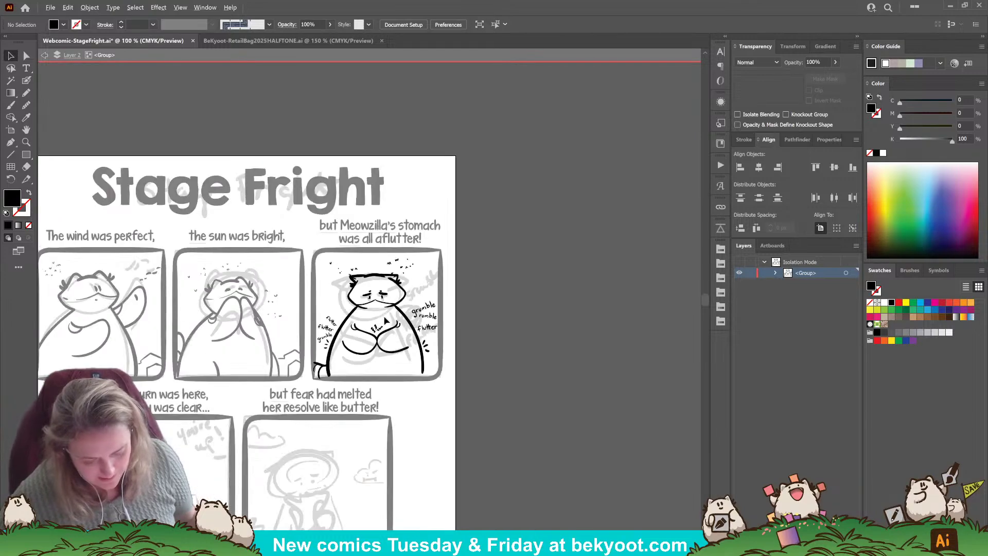
Stretch the cat's right body outline down to meet the third panel's bottom border.
key("ctrl+minus")
key("ctrl+minus")
key("ctrl+minus")
key("ctrl+plus")
key("ctrl+plus")
key("ctrl+plus")
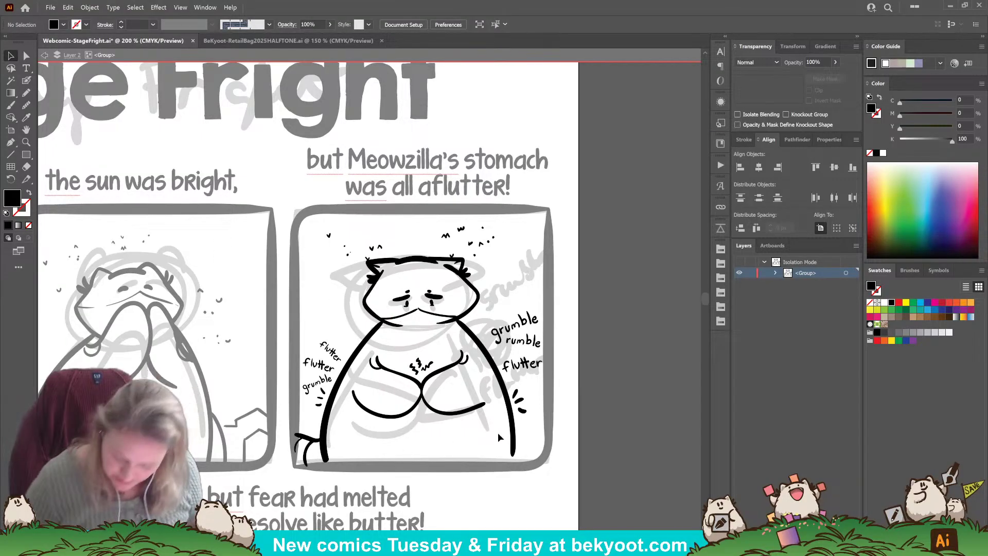
left_click(514, 444)
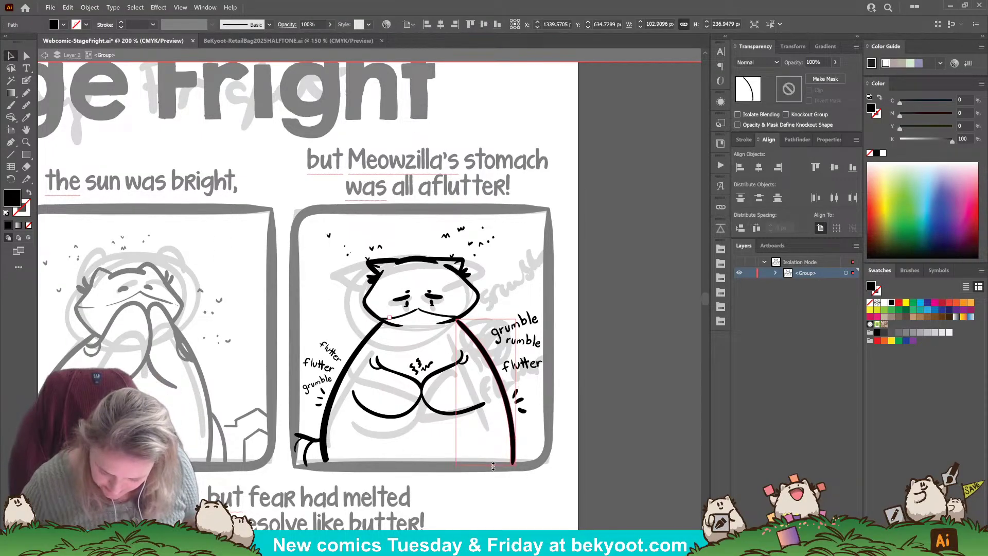
left_click(491, 478)
left_click_drag(454, 474, 464, 467)
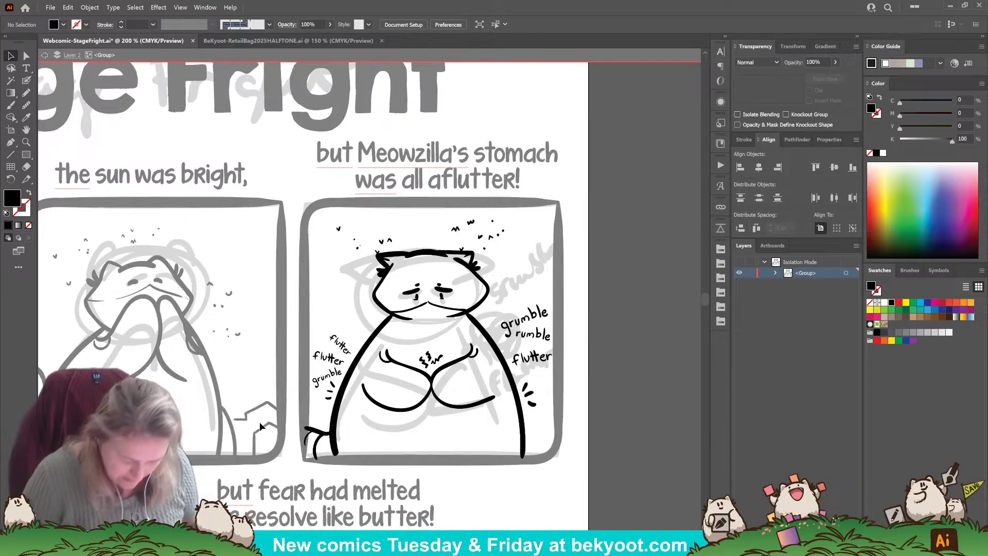
Ink two short black leg lines at the bottom of the cat's belly with the Blob Brush.
key("shift+b")
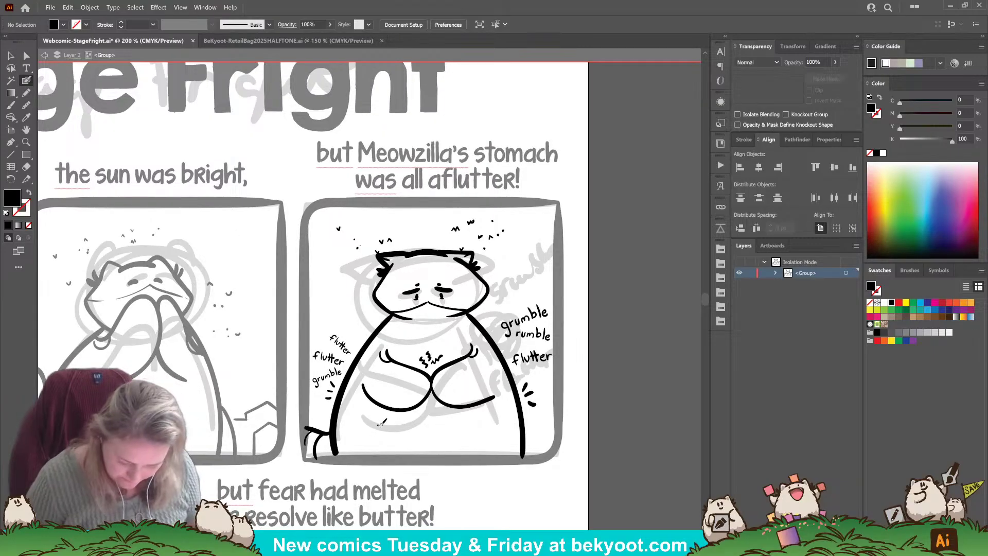
left_click_drag(379, 424, 387, 453)
mouse_move(471, 421)
left_mouse_down()
mouse_move(464, 455)
mouse_move(472, 456)
left_mouse_up()
key("ctrl+z")
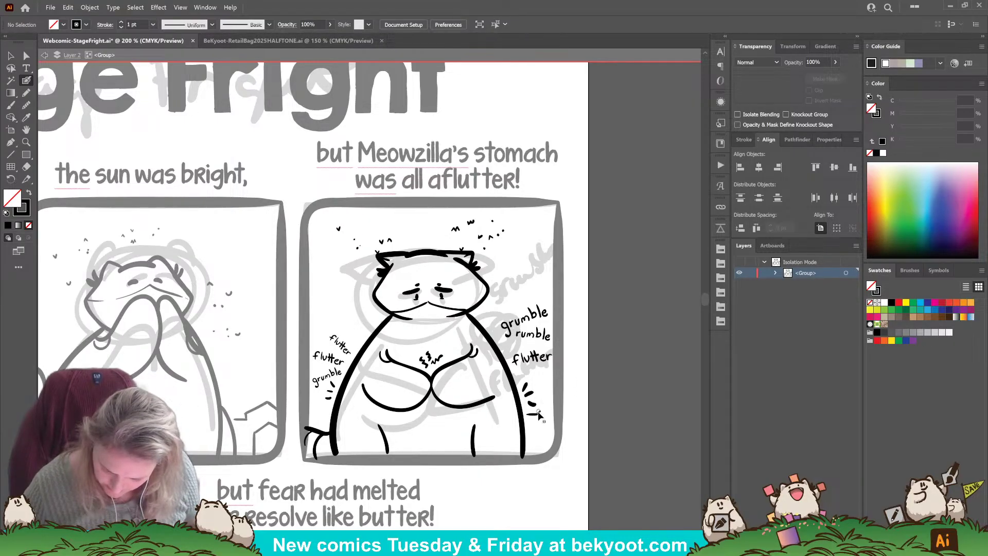
Ink the background house in the gap between the cat's body and the third panel's right border.
left_click_drag(535, 414, 541, 406)
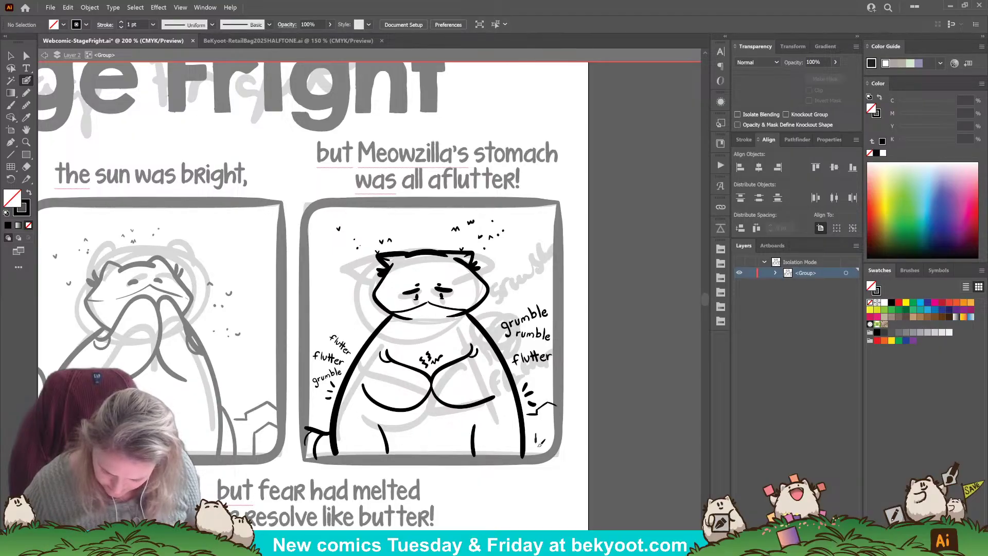
left_click_drag(537, 434, 536, 457)
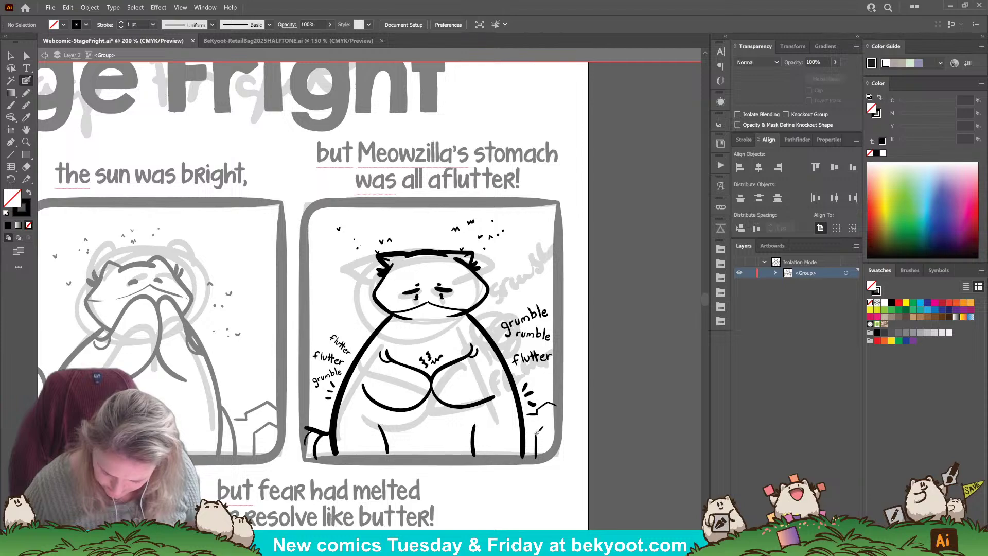
left_click_drag(548, 421, 555, 414)
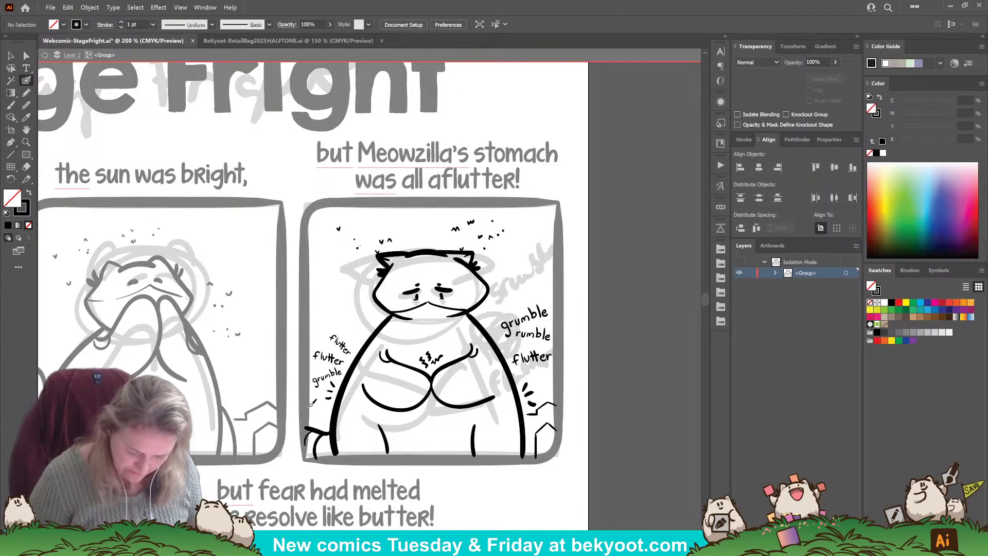
Ink a matching background roofline between the third panel's left border and the cat's body, just above its tail.
scroll(307, 443, "down", 3)
scroll(313, 418, "up", 3)
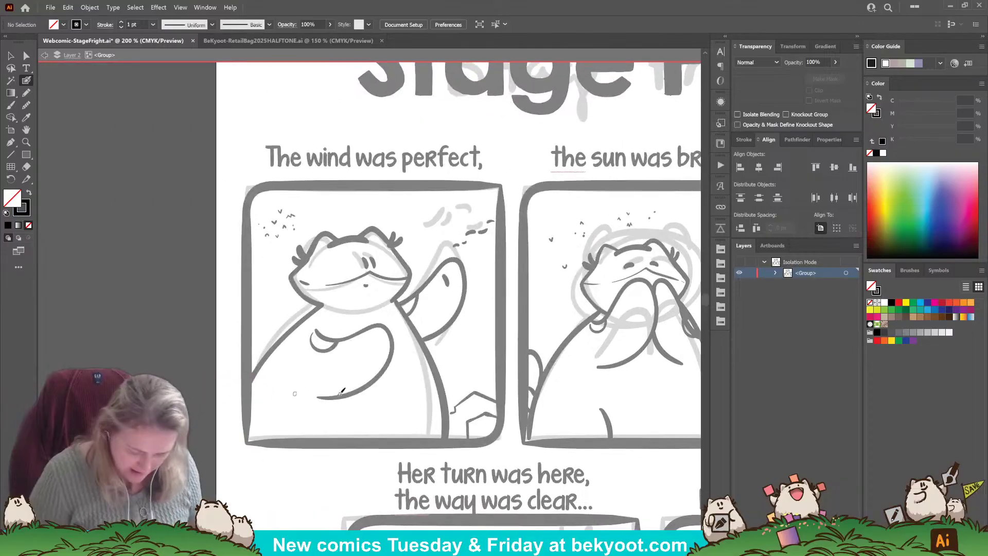
scroll(313, 418, "right", 5)
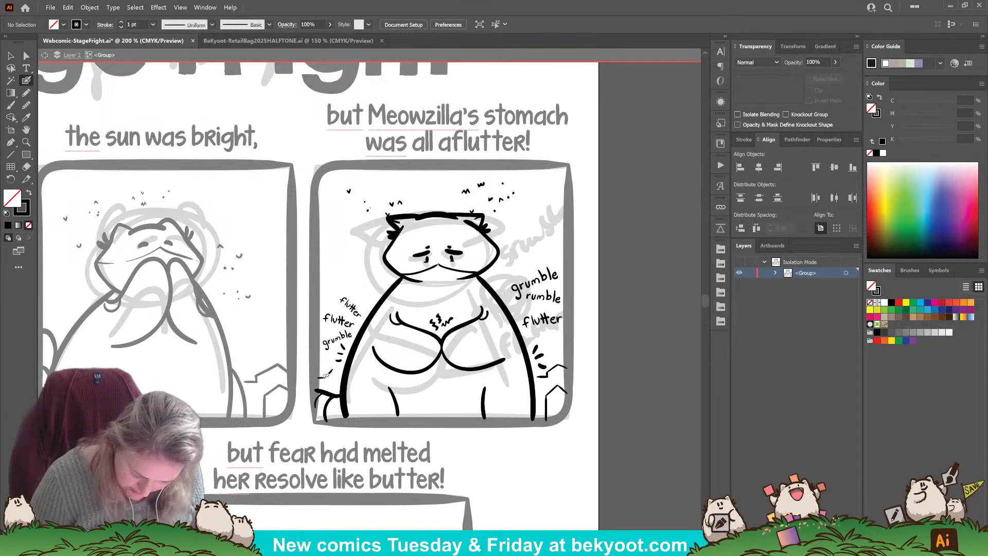
key("z")
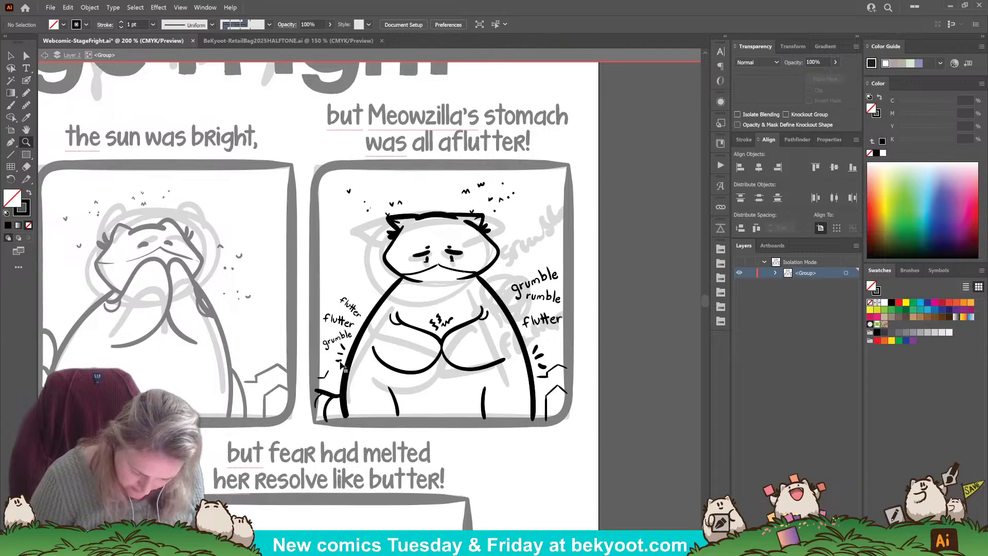
left_click(27, 80)
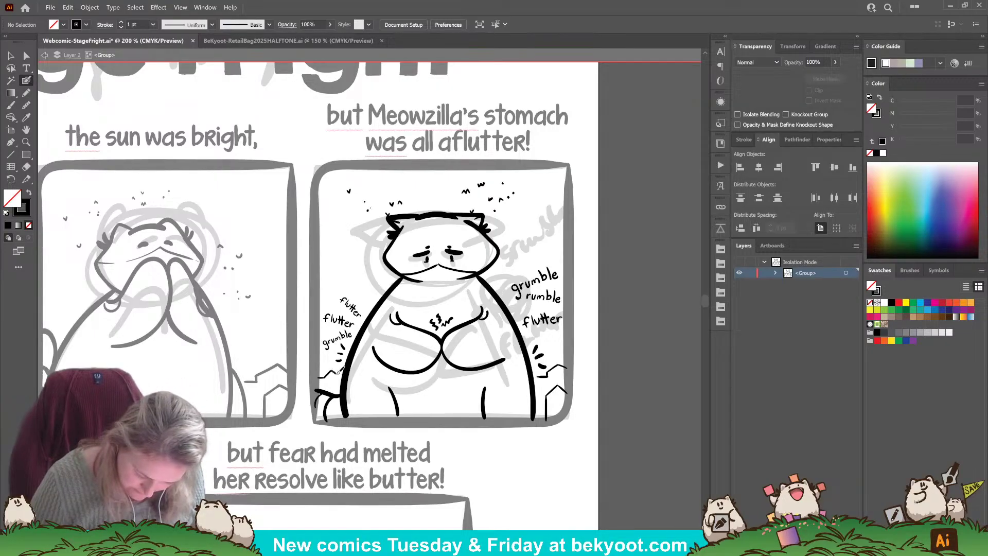
Exit the line-art group's isolation mode and move the top row's rough sketch off the artboard to the left.
scroll(438, 342, "down", 2)
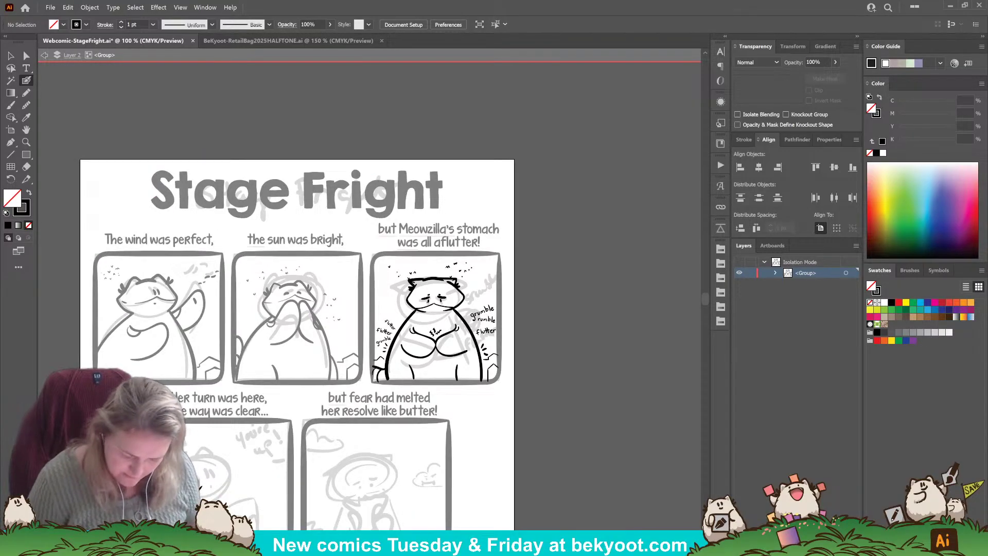
left_click(11, 56)
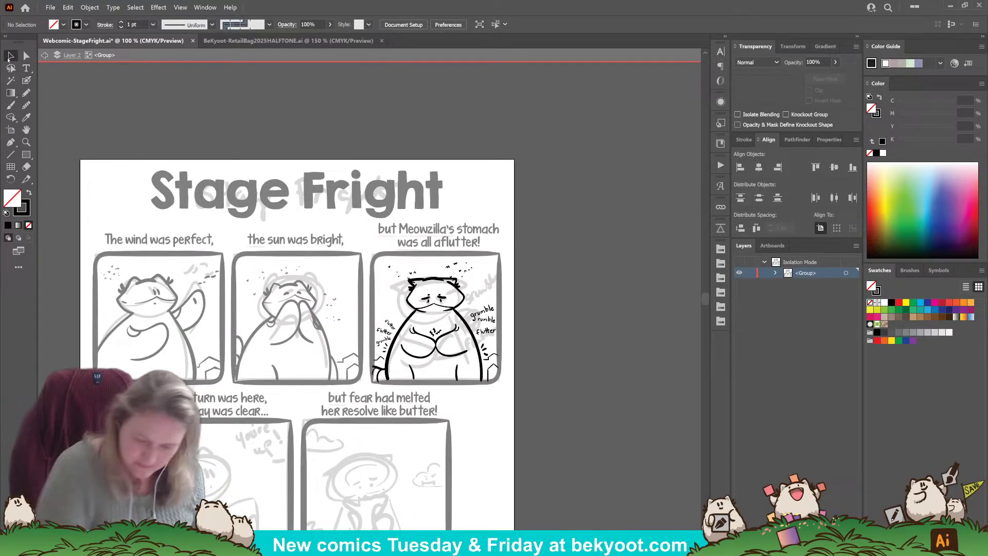
double_click(531, 333)
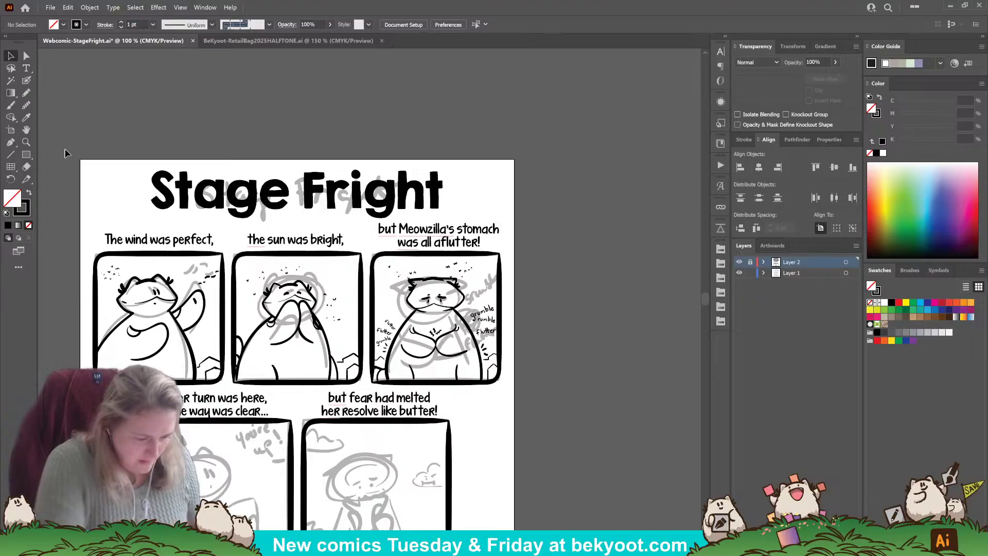
key("ctrl+a")
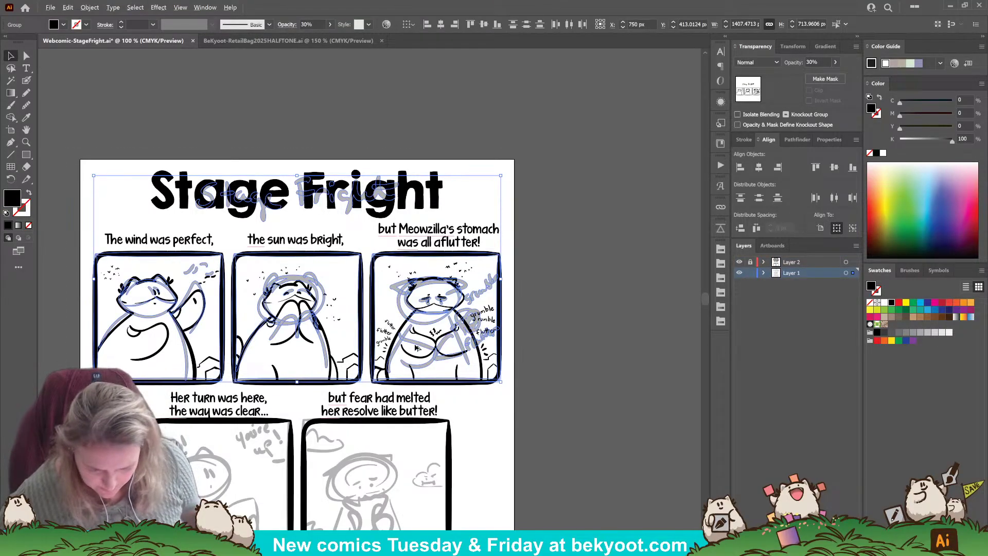
key("ctrl+minus")
left_click_drag(439, 356, 88, 356)
left_click_drag(512, 402, 501, 292)
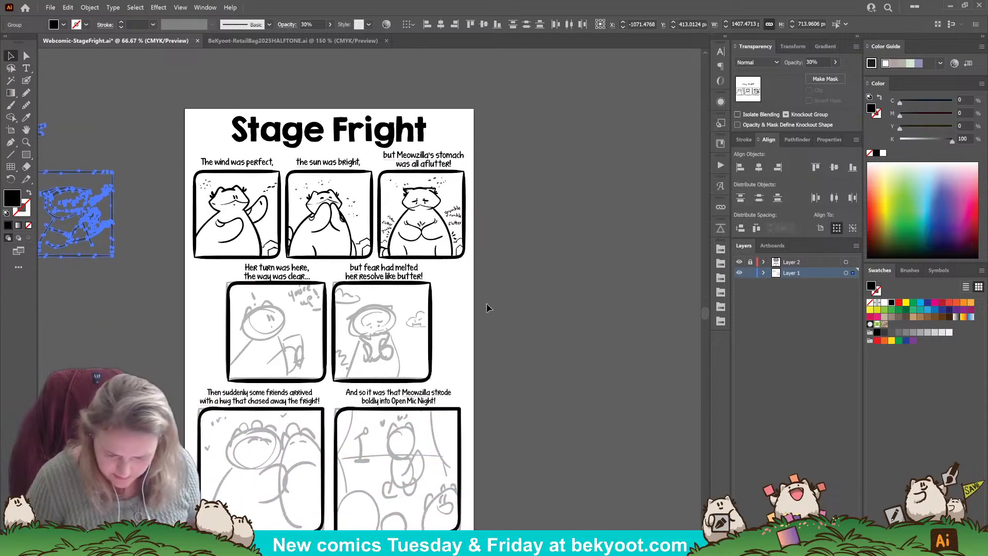
Lock Layer 1, unlock Layer 2 and save the comic file.
left_click(751, 273)
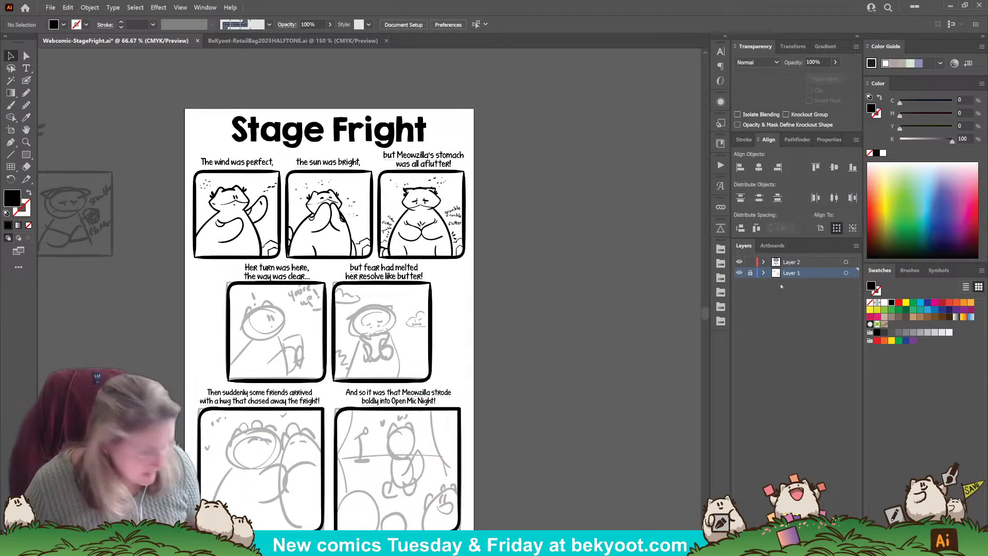
key("ctrl+s")
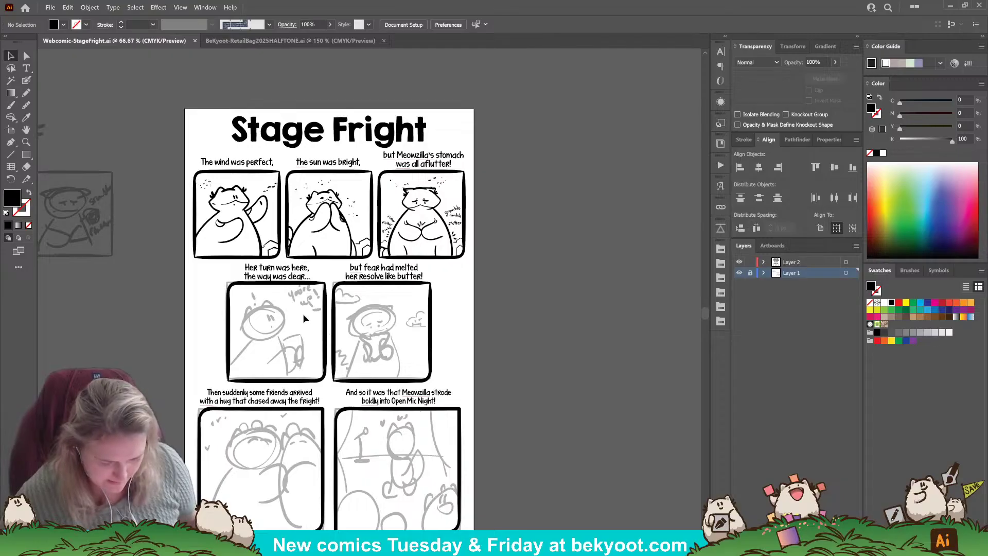
Nudge the captions "Her turn was here, the way was clear..." and "but fear had melted her resolve like butter!" slightly upward together.
scroll(297, 313, "up", 1)
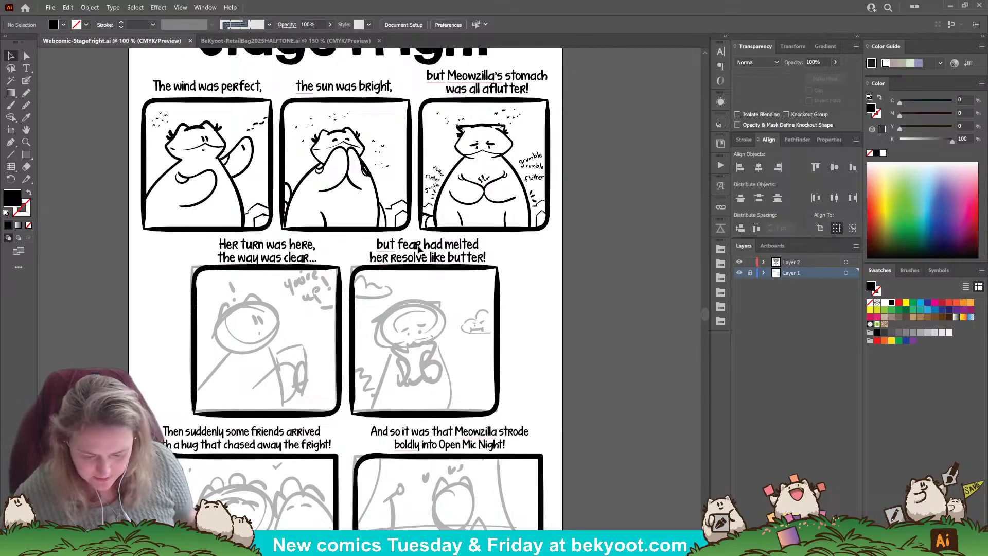
left_click(438, 256)
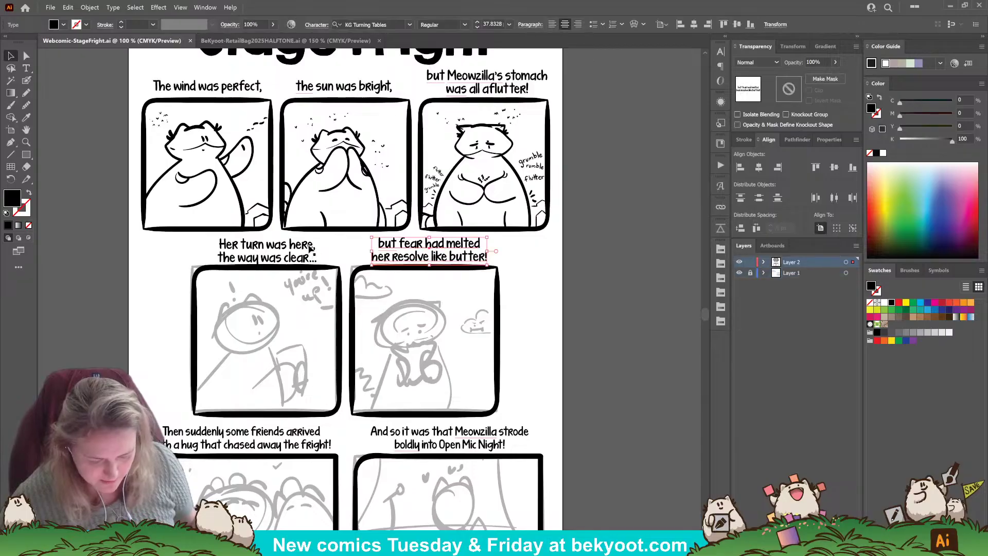
left_click(285, 252, "shift")
key("Up")
key("Up")
key("Up")
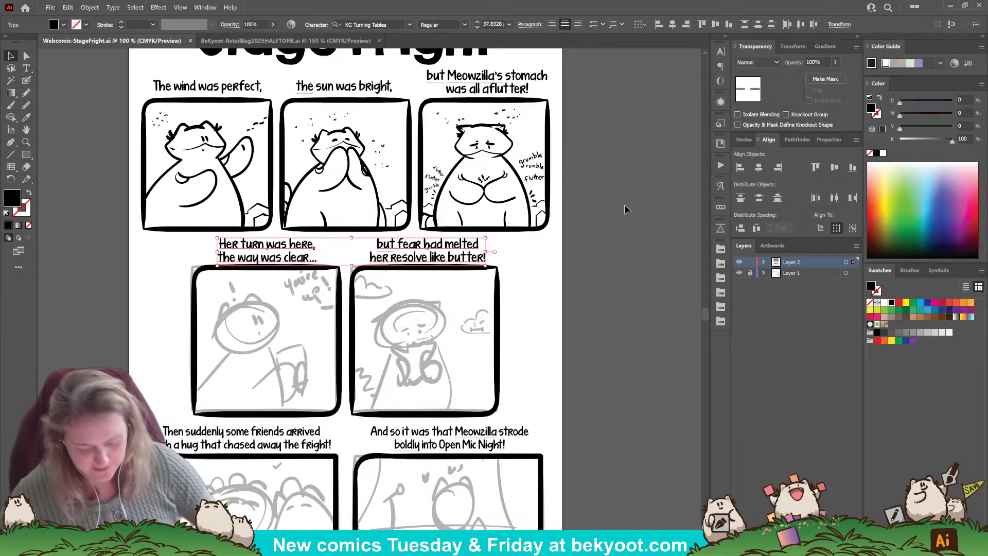
left_click(554, 348)
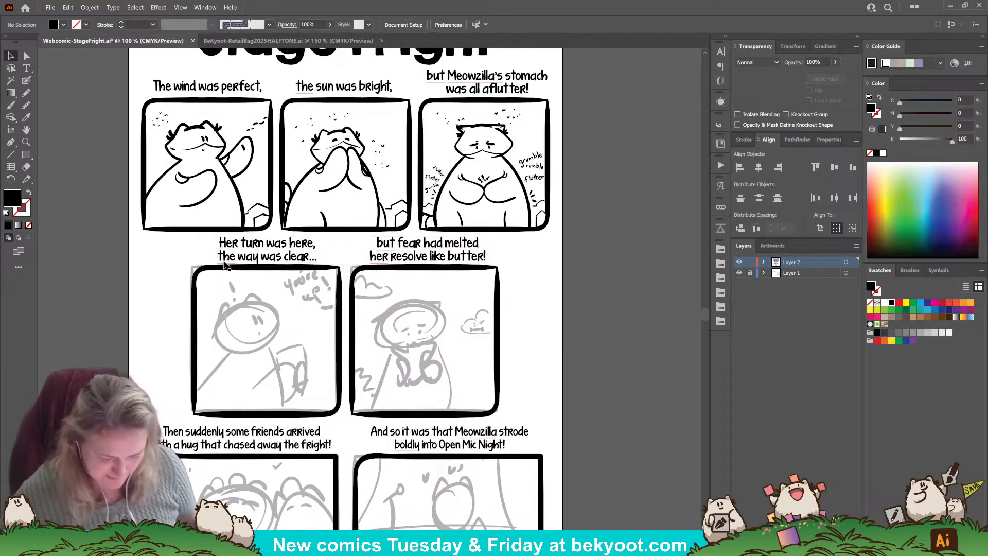
Nudge the second row's two captions and panel frames slightly down together.
left_click_drag(180, 249, 397, 286)
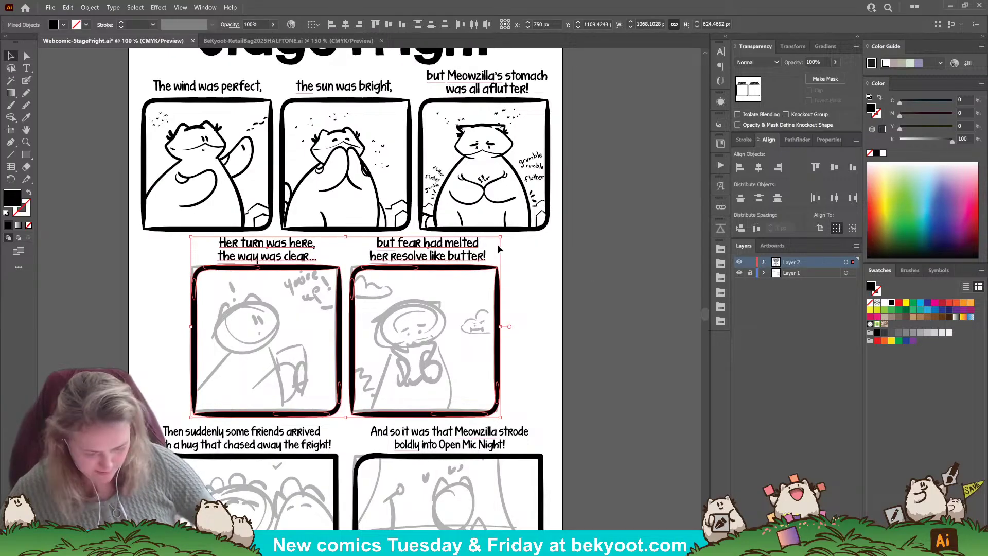
key("Down")
key("Down")
key("Down")
key("Down")
key("Down")
key("Down")
key("Down")
left_click(591, 350)
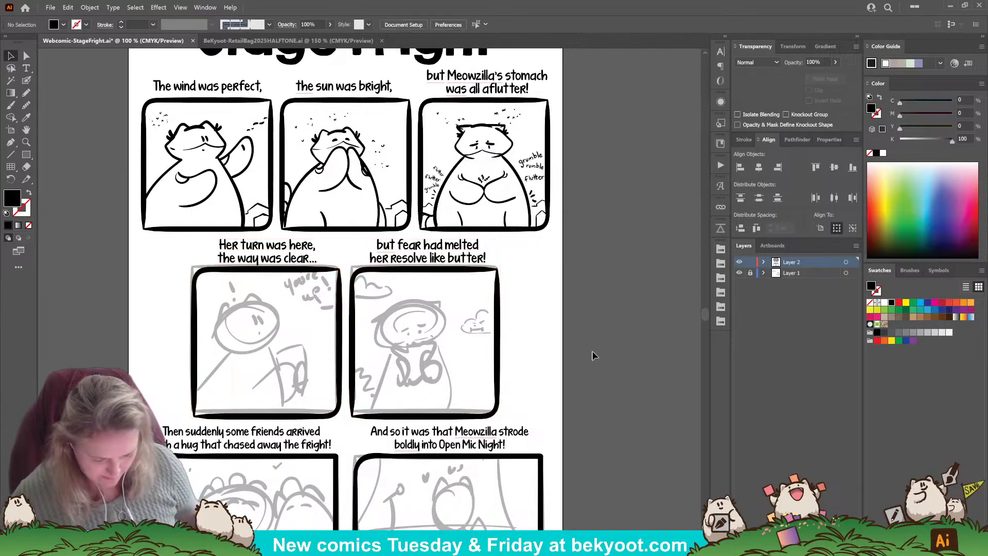
Prepare the Blob Brush for inking the second row's first panel and confirm its options.
left_click_drag(541, 436, 549, 292)
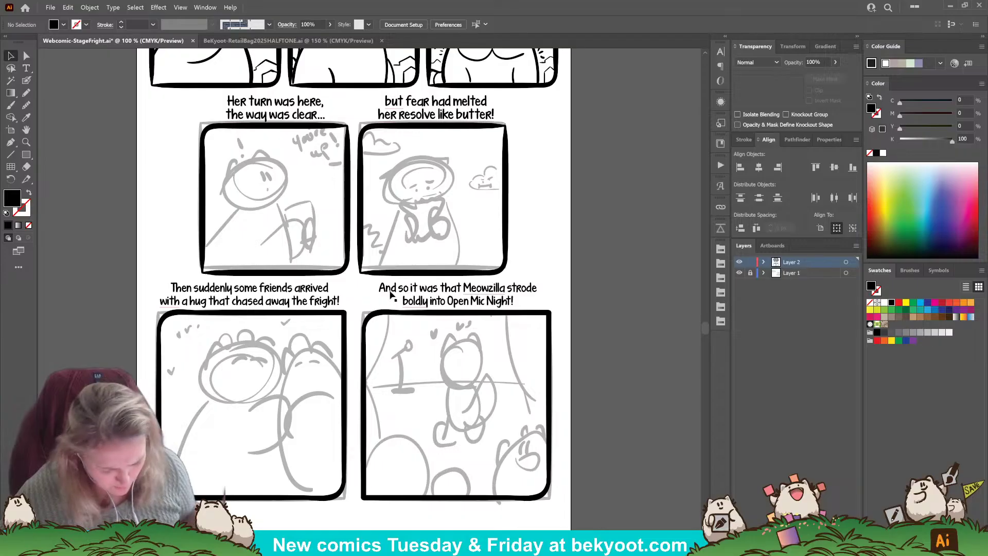
scroll(605, 351, "down", 1)
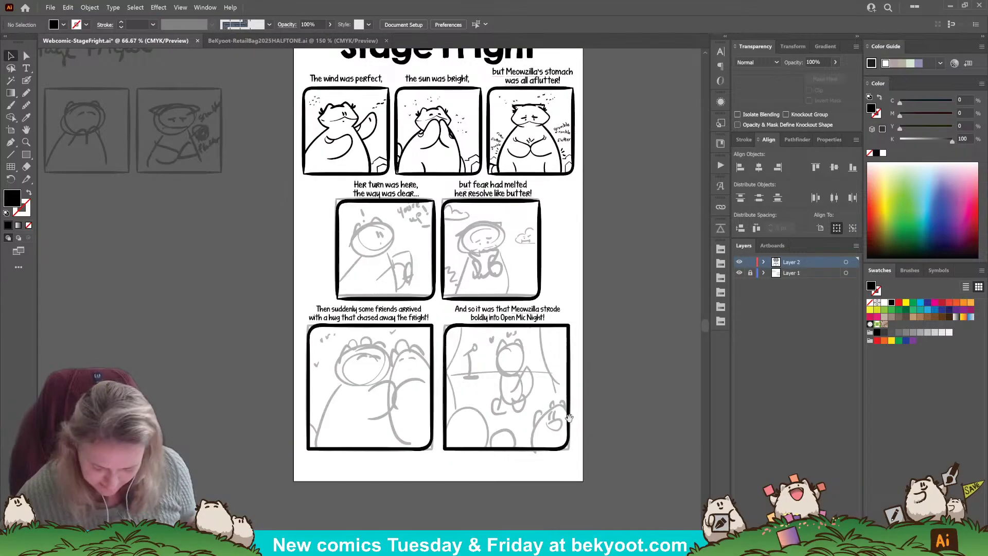
left_click_drag(569, 417, 538, 399)
scroll(399, 222, "up", 3)
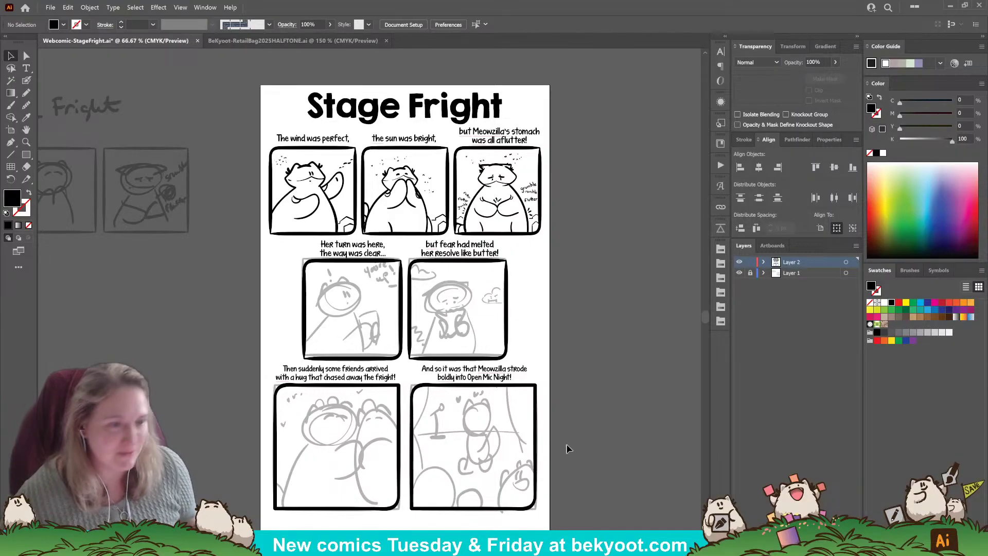
key("ctrl+plus")
key("ctrl+plus")
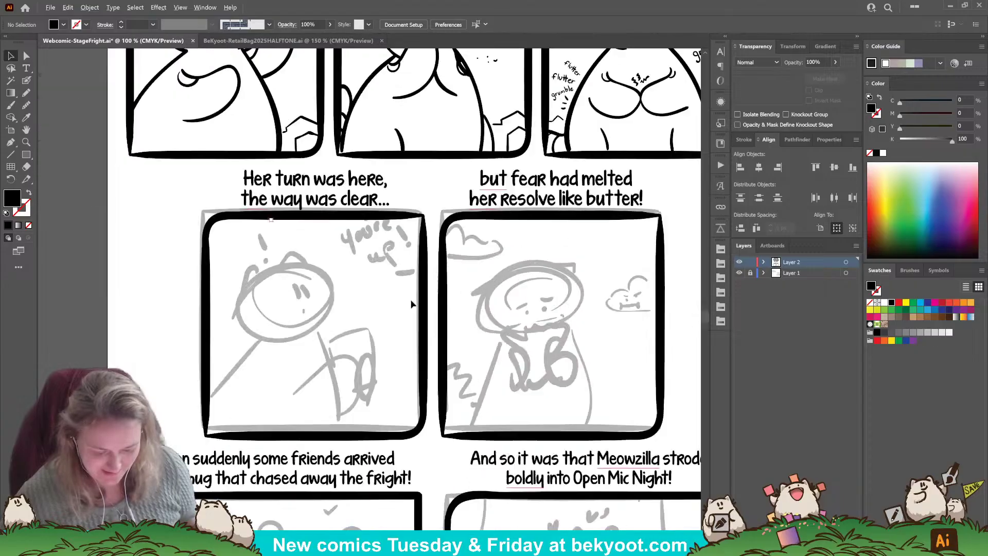
key("shift+b")
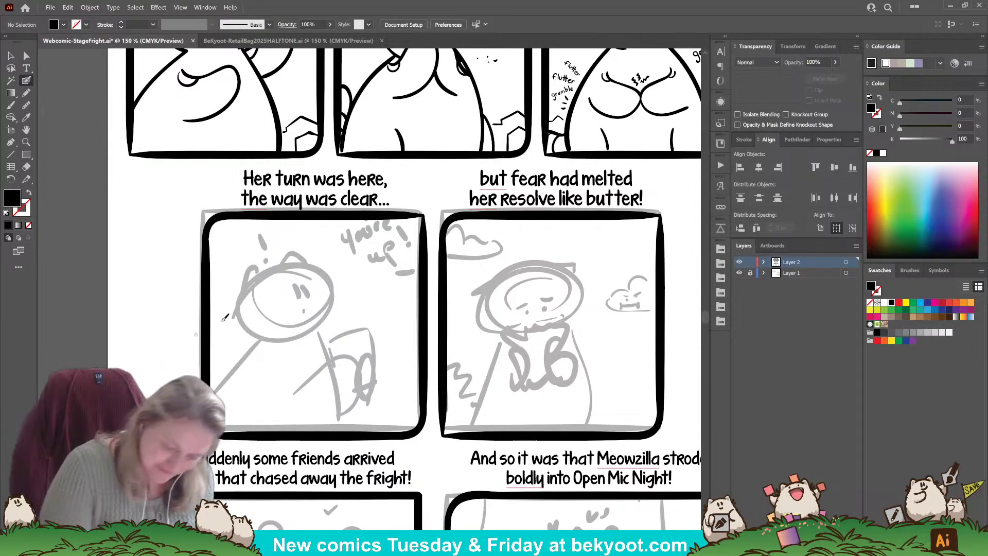
scroll(278, 262, "down", 1)
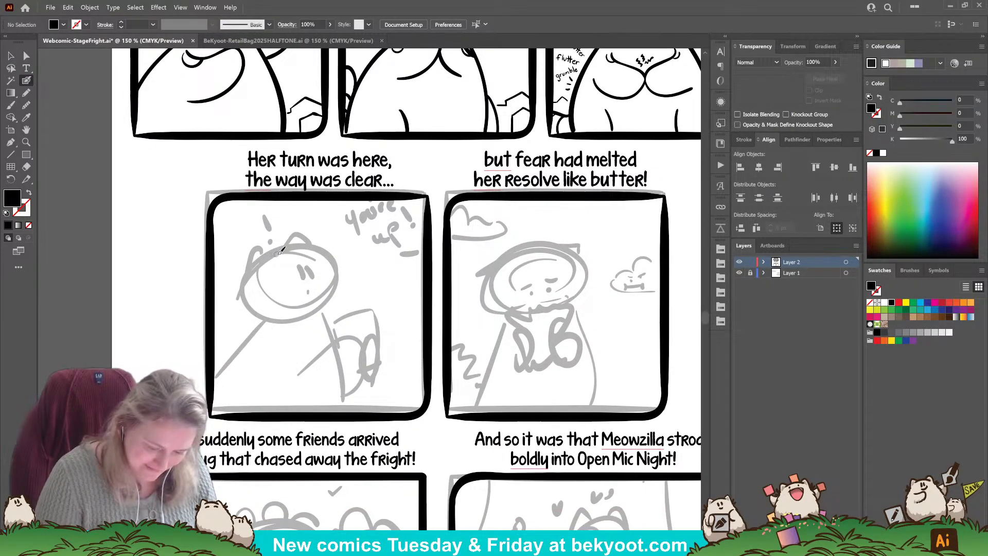
key("Return")
key("Return")
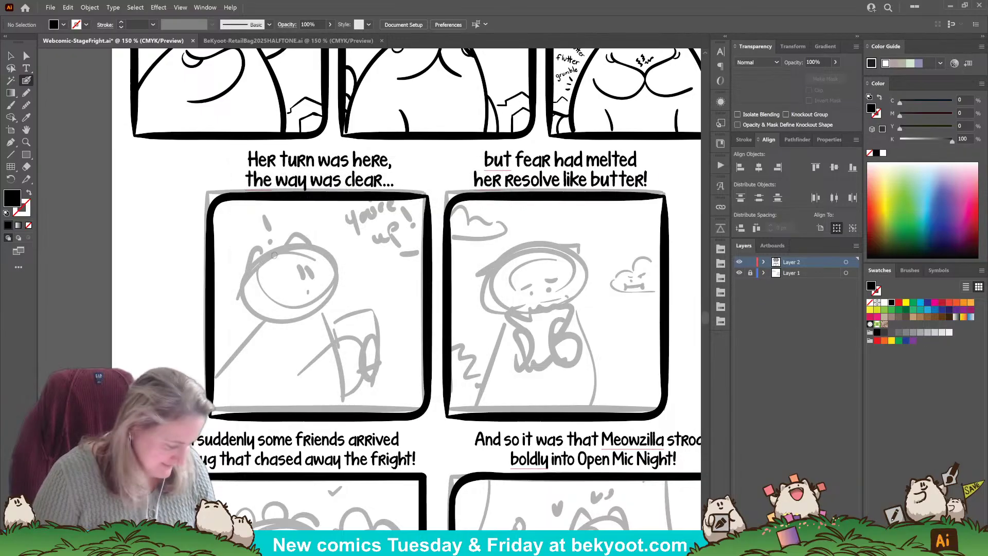
key("Return")
key("Return")
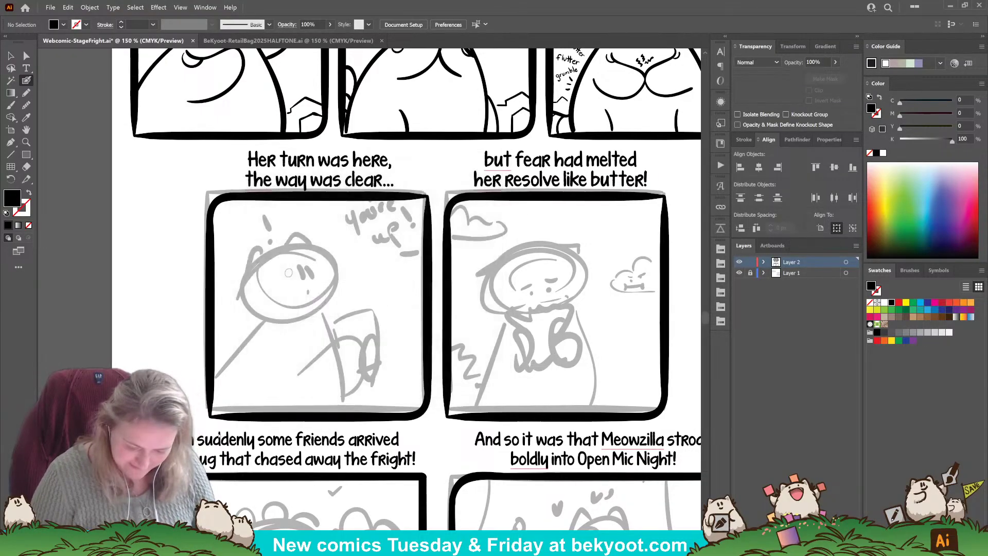
key("Return")
left_click(428, 390)
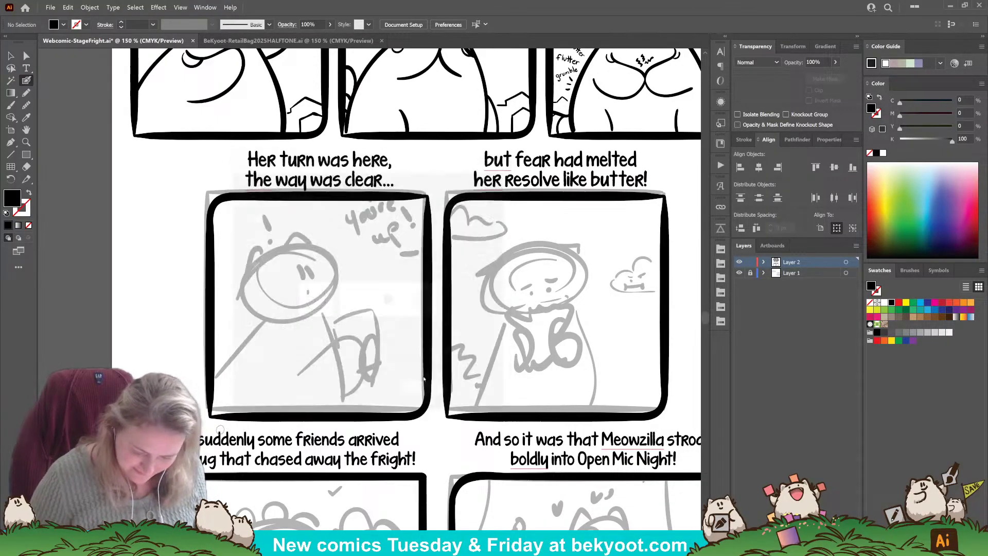
Ink the top of Meowzilla's head with both ears and a curved centre line down the face in the "Her turn was here" panel.
left_click_drag(263, 256, 294, 247)
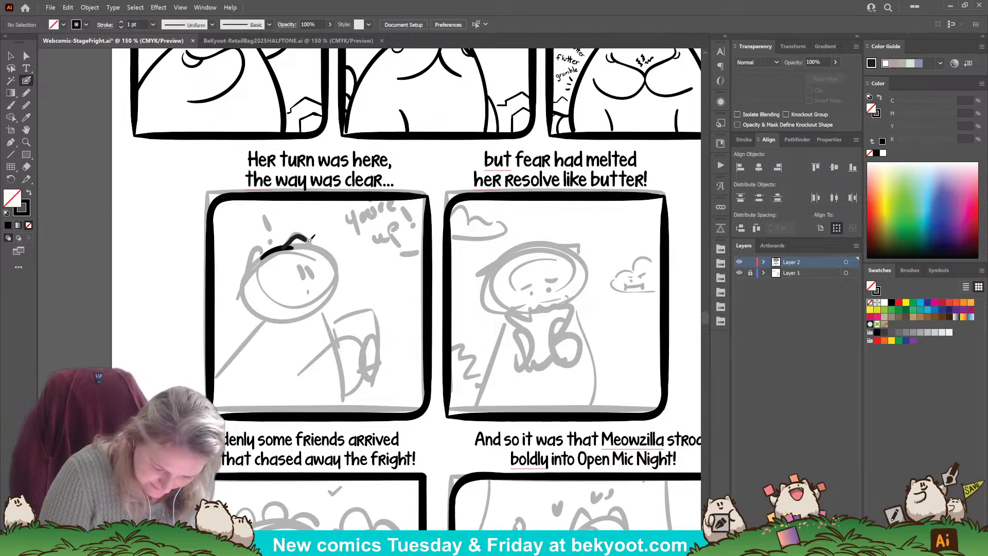
mouse_move(288, 244)
left_mouse_down()
mouse_move(299, 236)
mouse_move(309, 246)
mouse_move(259, 251)
mouse_move(249, 271)
mouse_move(304, 306)
left_mouse_up()
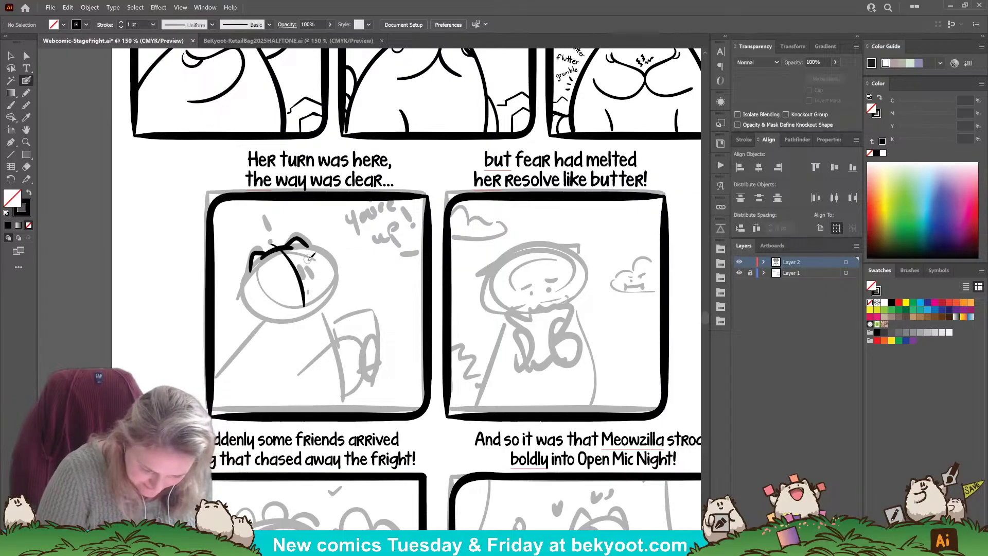
key("ctrl+z")
left_click_drag(281, 242, 291, 305)
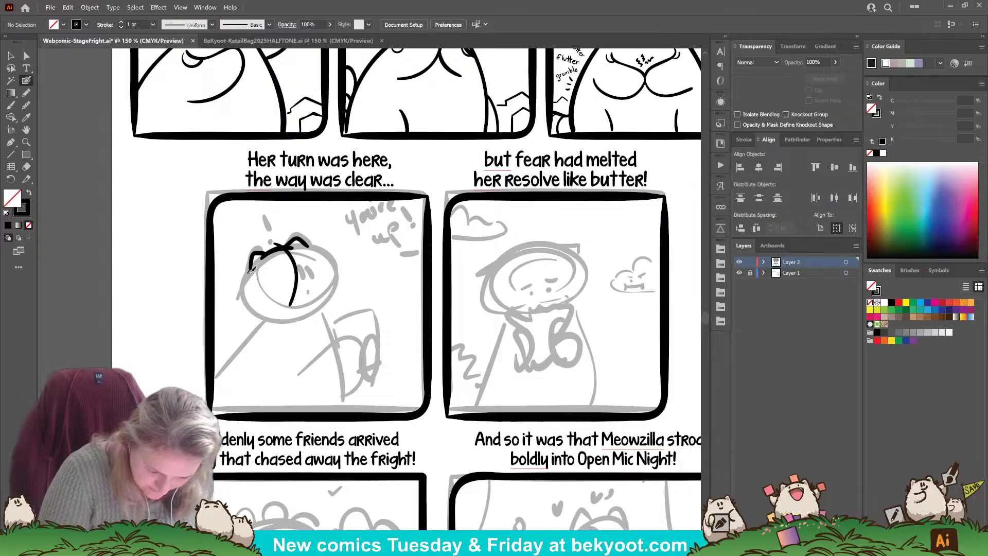
Ink the fur tufts beside the left ear and an exclamation mark above the head.
left_click_drag(251, 269, 238, 298)
key("ctrl+z")
mouse_move(255, 265)
left_mouse_down()
mouse_move(242, 297)
mouse_move(242, 279)
left_mouse_up()
key("ctrl+z")
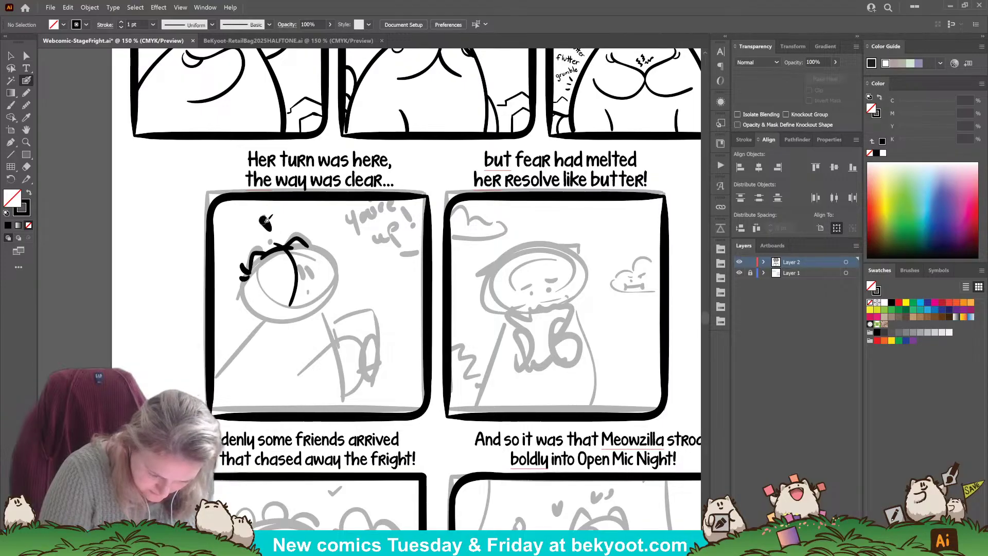
left_click_drag(264, 218, 272, 232)
left_click(273, 239)
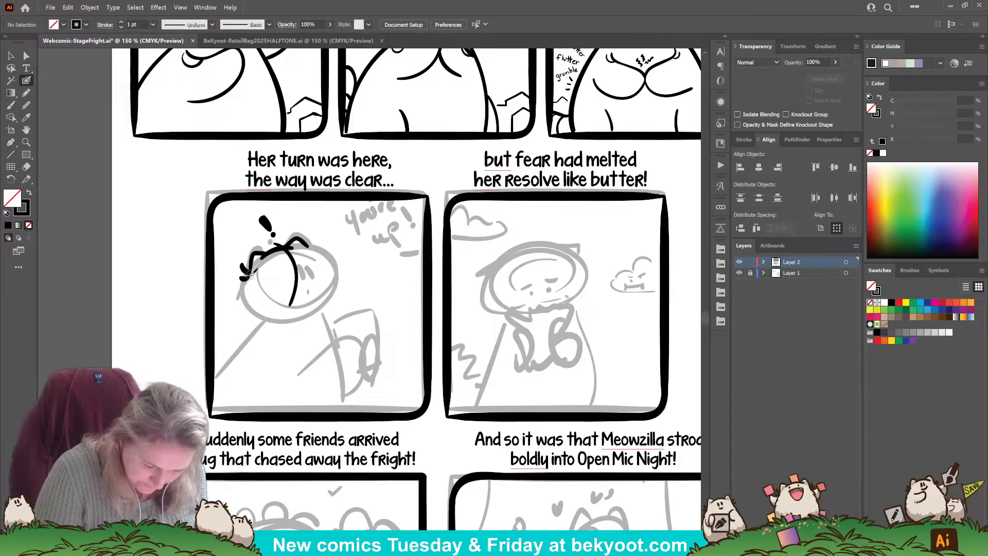
Ink both sides of the head, the right ear's tufts, the eyes, the curved line across the face and the small dot below it.
mouse_move(248, 278)
left_mouse_down()
mouse_move(243, 302)
mouse_move(278, 320)
left_mouse_up()
mouse_move(293, 260)
left_mouse_down()
mouse_move(291, 272)
mouse_move(301, 269)
left_mouse_up()
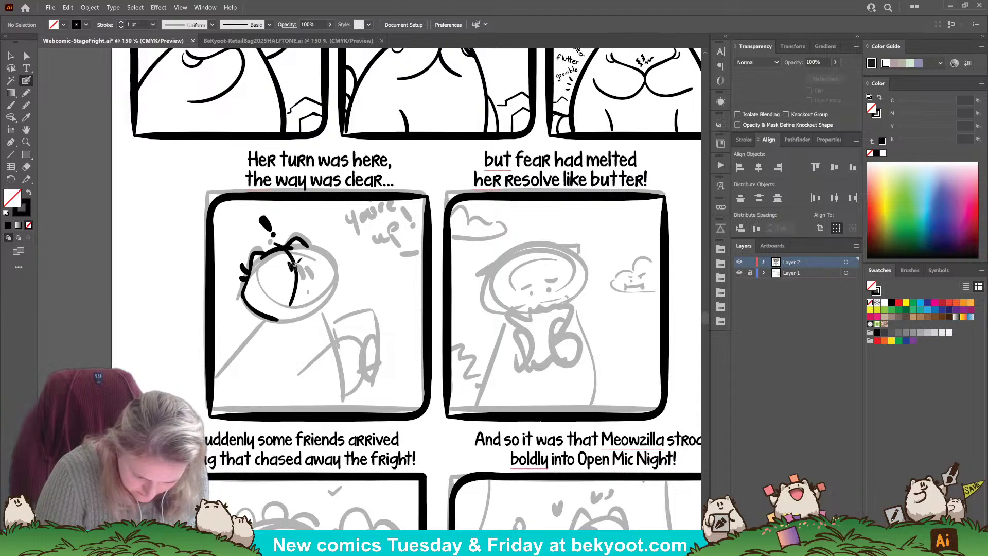
mouse_move(301, 257)
left_mouse_down()
mouse_move(305, 289)
mouse_move(314, 234)
mouse_move(319, 251)
mouse_move(310, 247)
mouse_move(337, 263)
mouse_move(330, 304)
left_mouse_up()
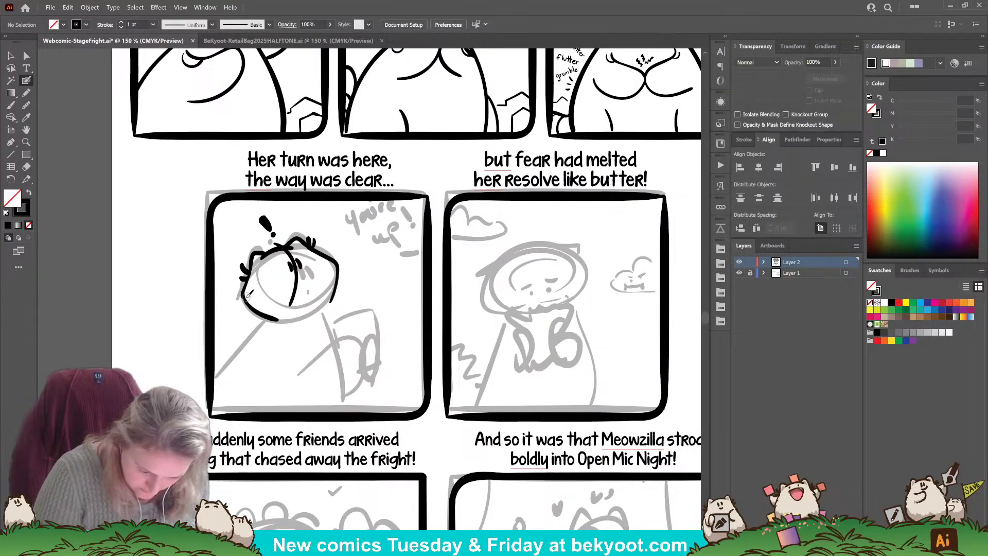
mouse_move(242, 298)
left_mouse_down()
mouse_move(299, 269)
mouse_move(341, 260)
left_mouse_up()
left_click_drag(295, 286, 291, 305)
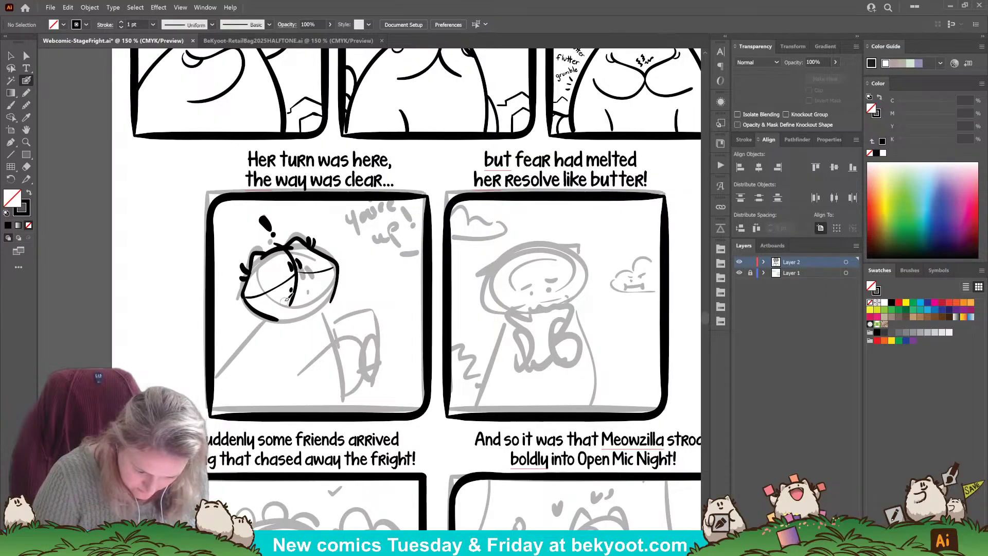
Try a left shoulder line, undo it, and nudge the lower jaw outline slightly upward.
left_click_drag(275, 320, 219, 385)
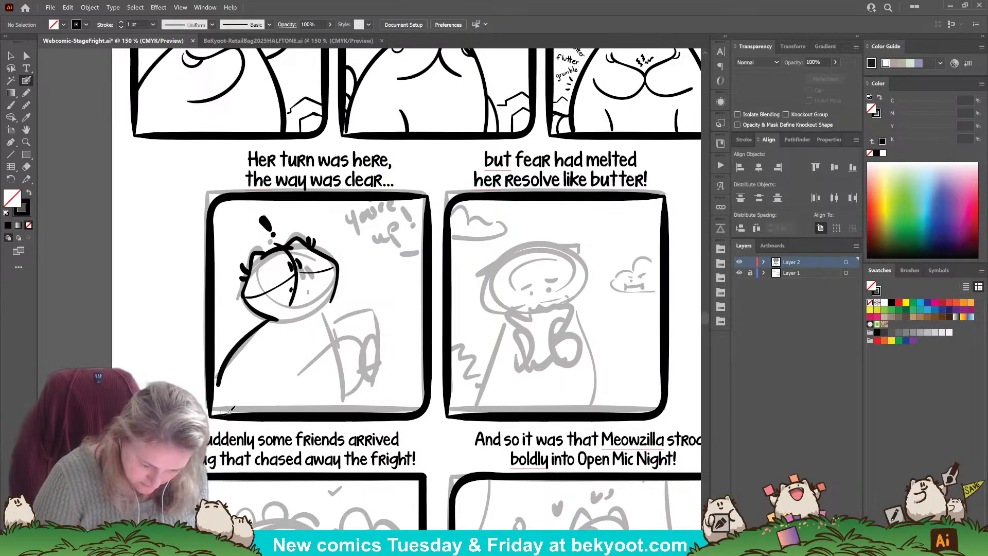
key("ctrl+z")
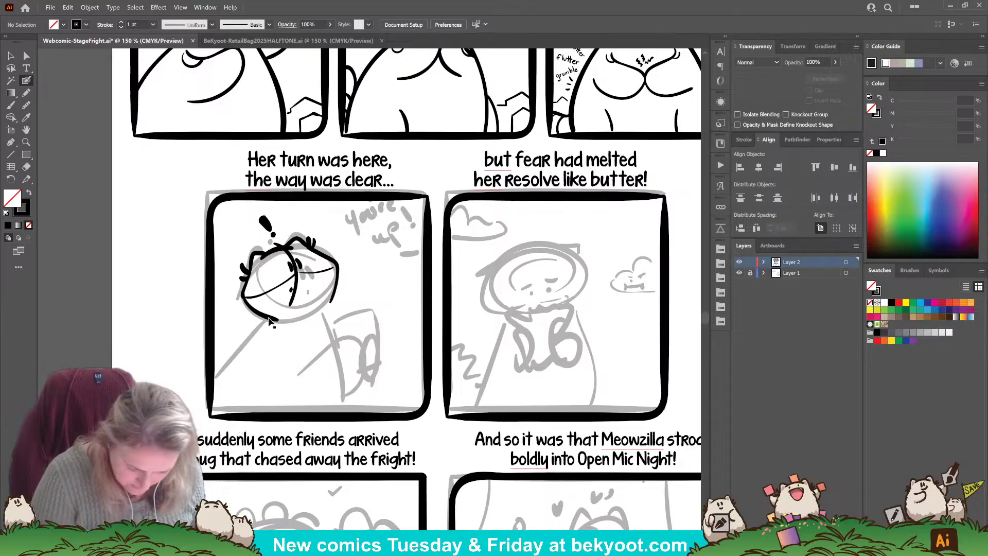
left_click(270, 320, "ctrl")
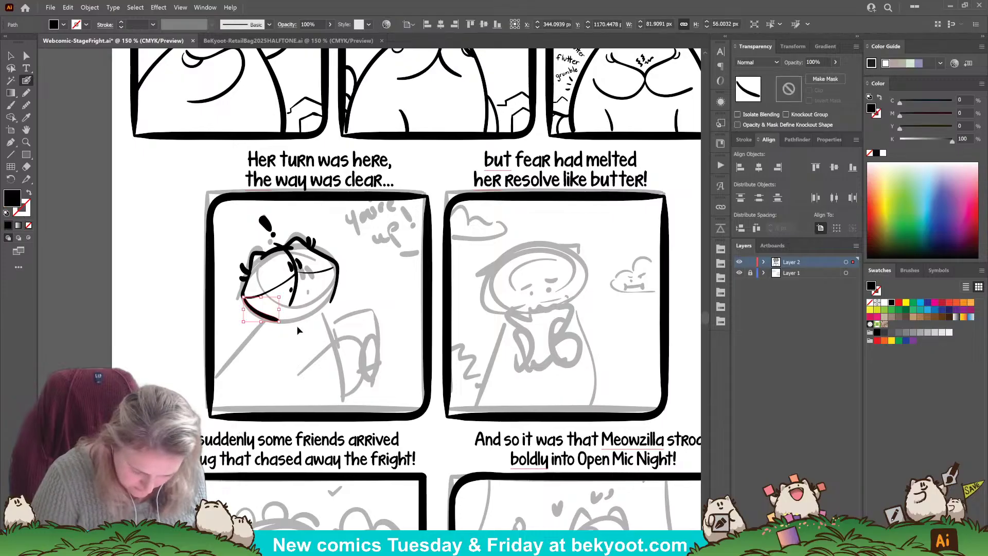
left_click_drag(292, 322, 292, 318)
left_click(249, 317, "ctrl")
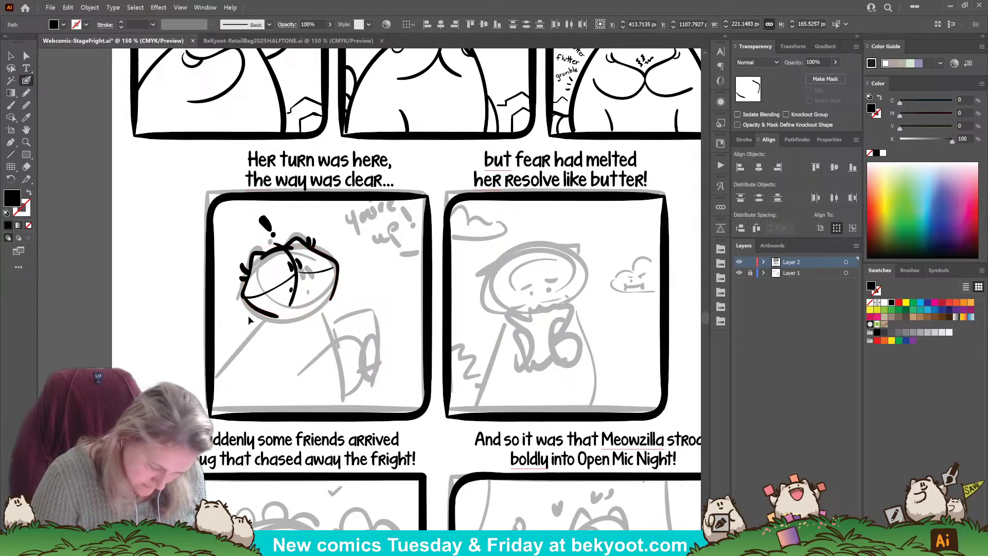
mouse_move(303, 359)
left_mouse_down()
mouse_move(293, 347)
mouse_move(294, 357)
left_mouse_up()
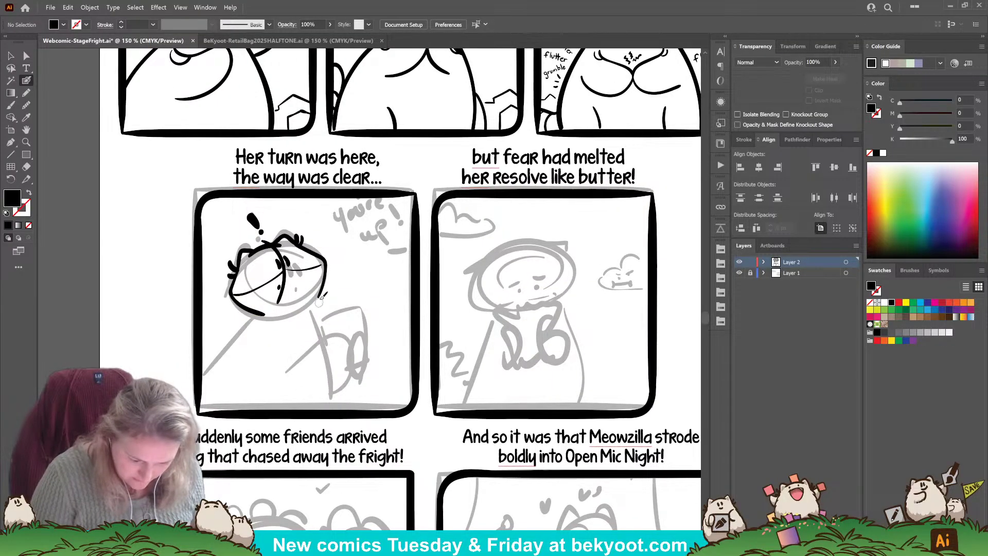
Ink the right and left body outlines from the head down toward the panel's lower edge.
mouse_move(320, 303)
left_mouse_down()
mouse_move(338, 320)
mouse_move(349, 406)
left_mouse_up()
key("ctrl+z")
mouse_move(318, 297)
left_mouse_down()
mouse_move(336, 311)
mouse_move(360, 406)
left_mouse_up()
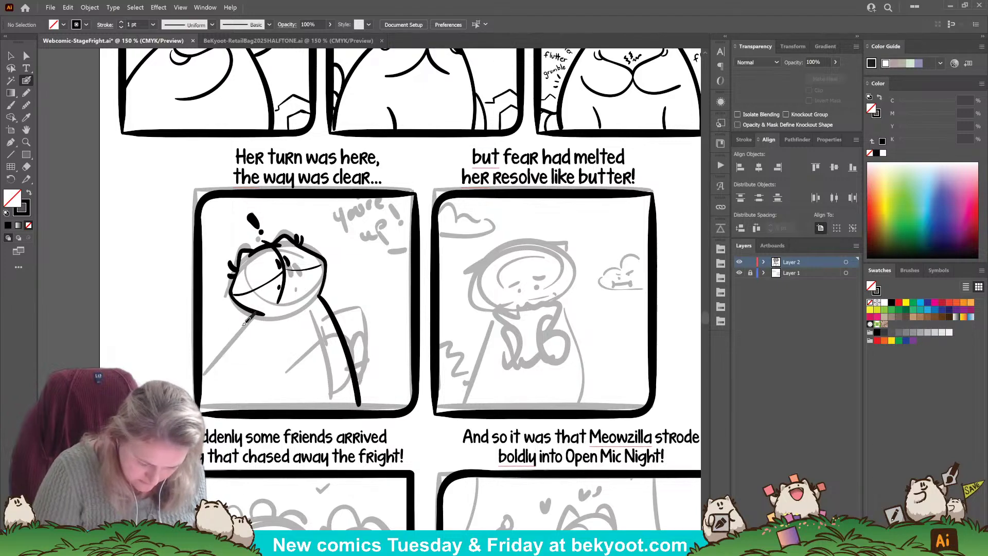
left_click_drag(249, 316, 203, 374)
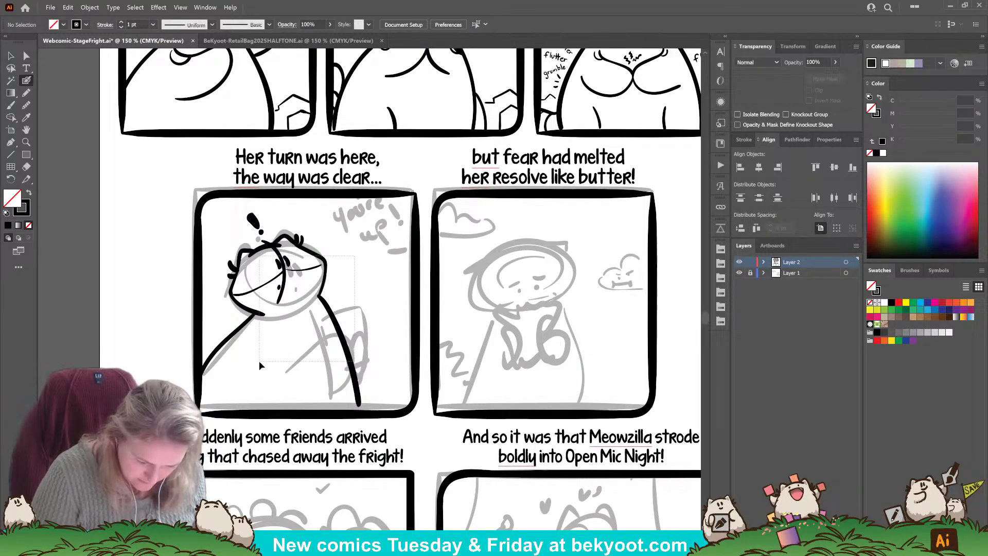
Group the panel's new figure strokes and delete the vertical centre line on the face inside the isolated group.
left_click_drag(396, 379, 210, 222)
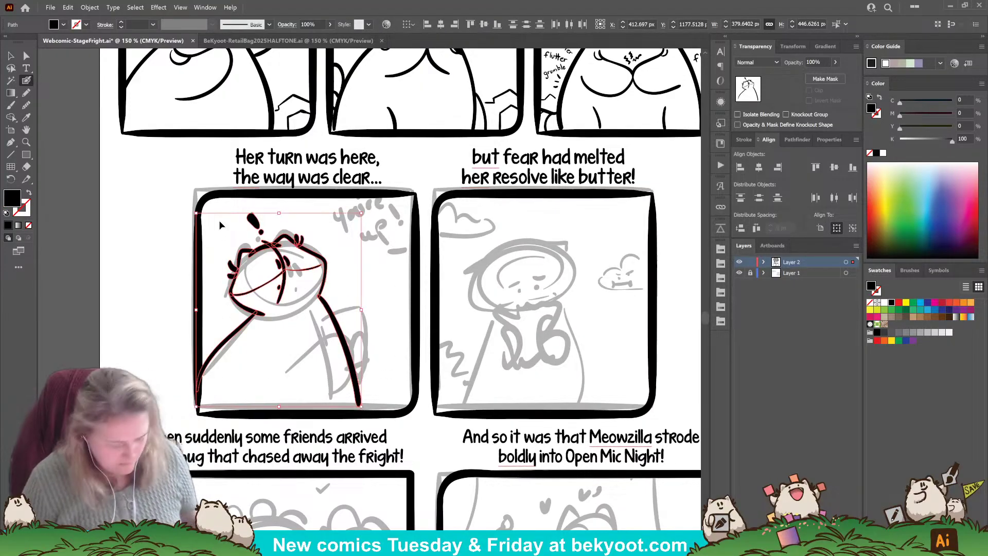
key("ctrl+g")
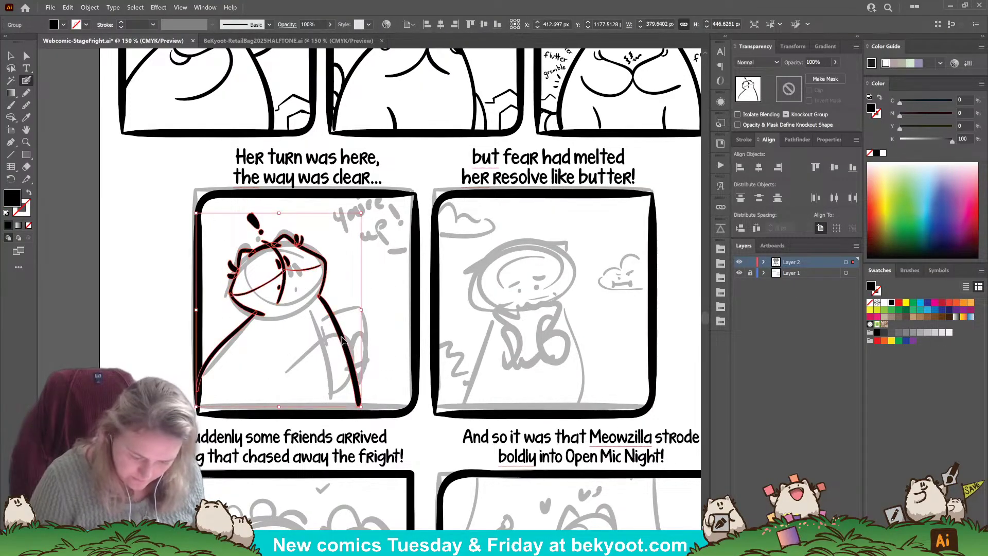
double_click(343, 338)
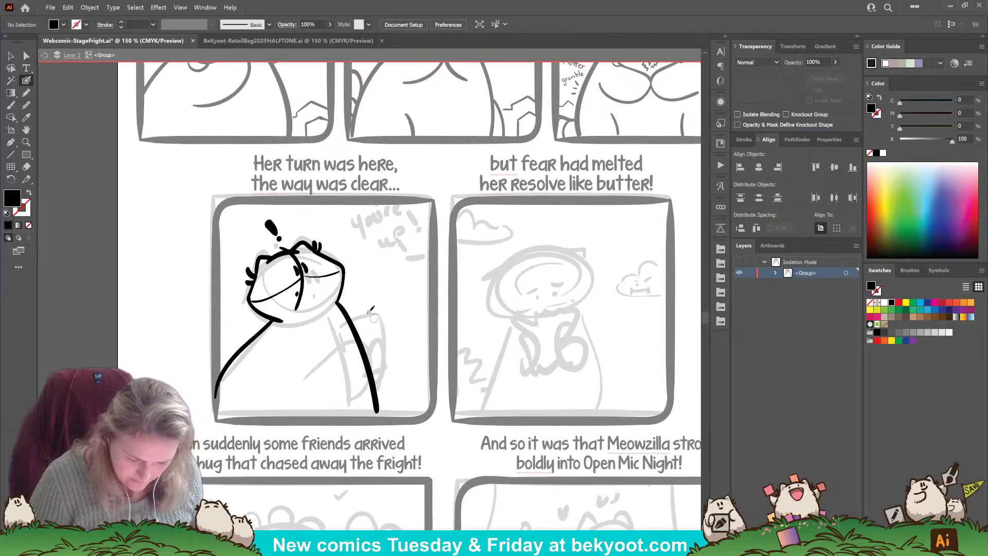
left_click_drag(308, 298, 301, 305)
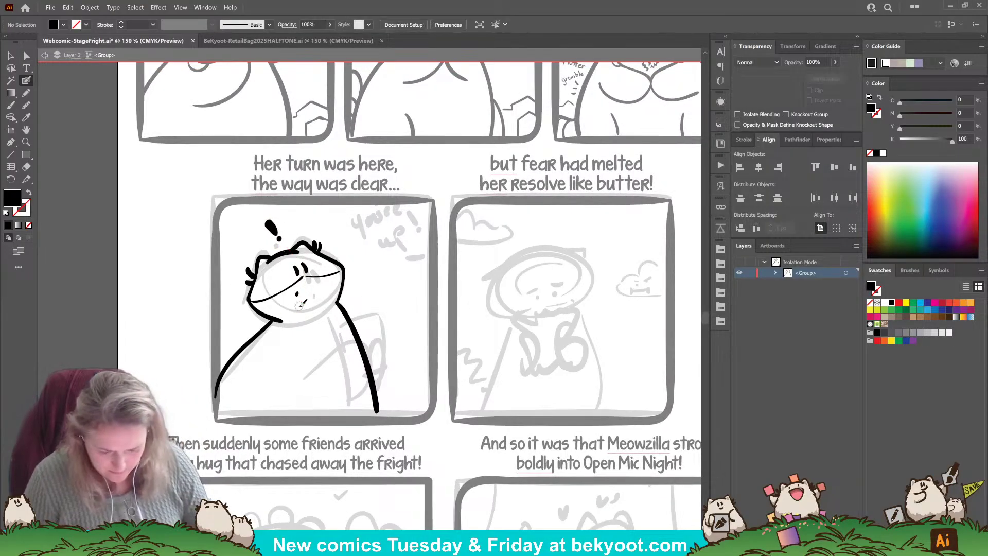
Replace the right eye with a new short stroke and shift the small face dot toward the middle under the eyes.
left_click_drag(311, 260, 307, 257)
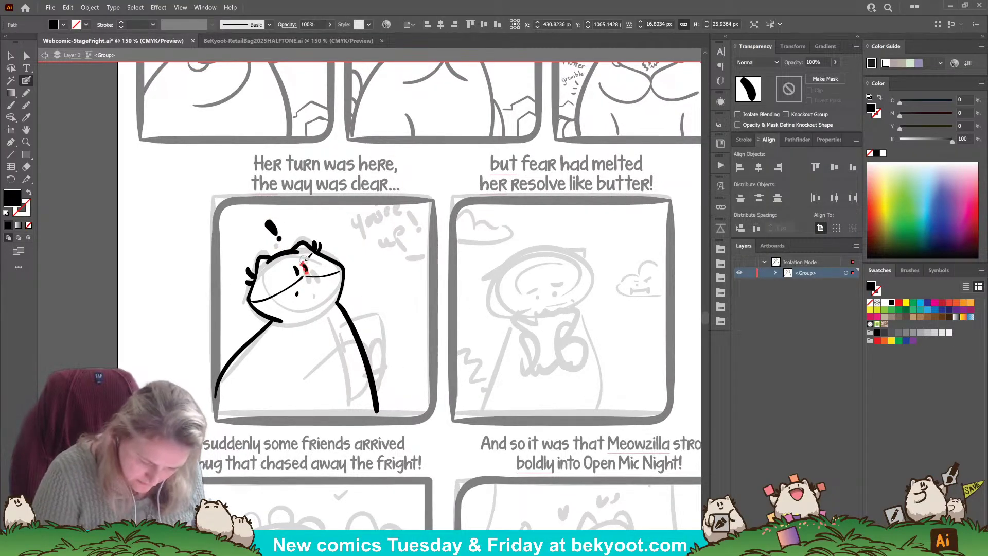
key("ctrl+shift+a")
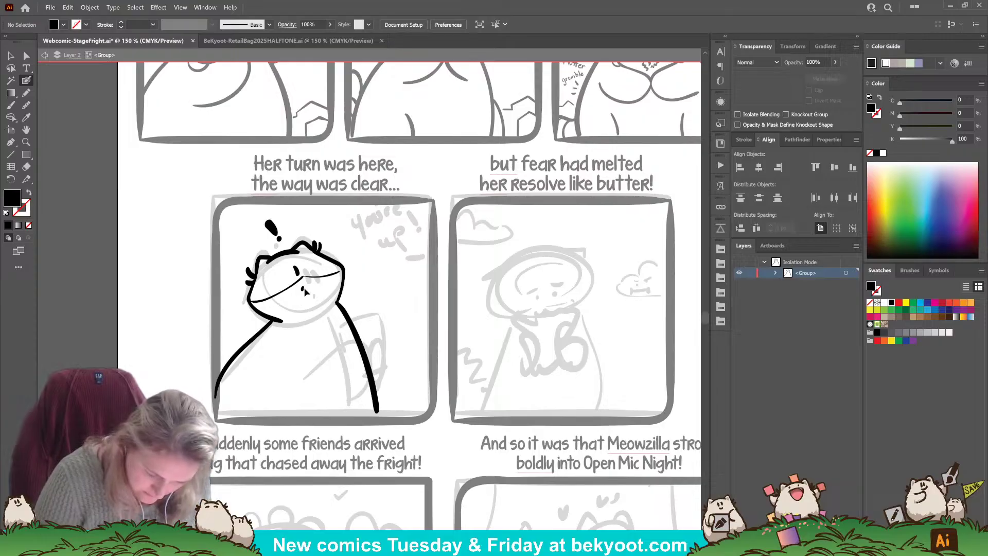
left_click_drag(304, 265, 302, 272)
key("shift+x")
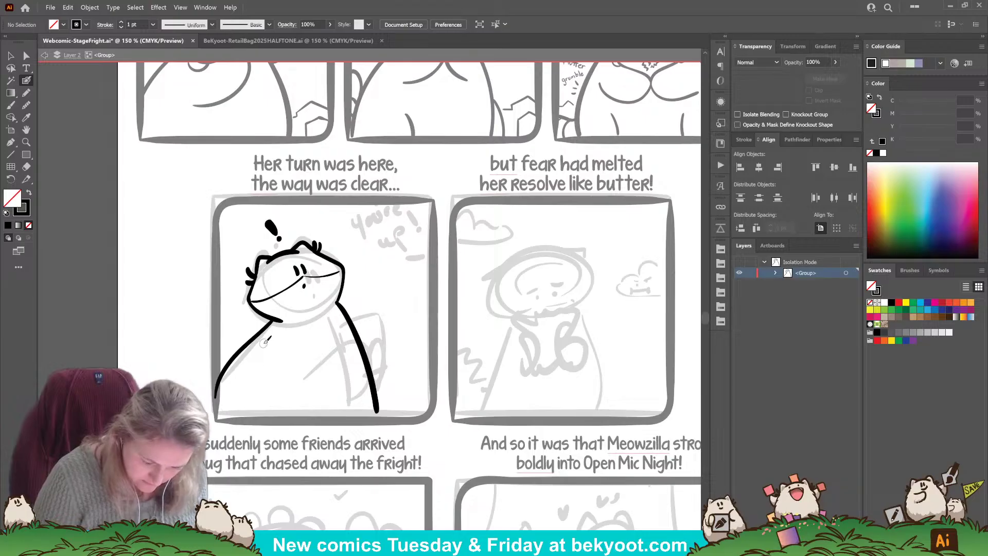
Try two arm strokes across the chest, and remove them along with the right body outline.
mouse_move(264, 345)
left_mouse_down()
mouse_move(316, 333)
mouse_move(318, 363)
mouse_move(291, 392)
left_mouse_up()
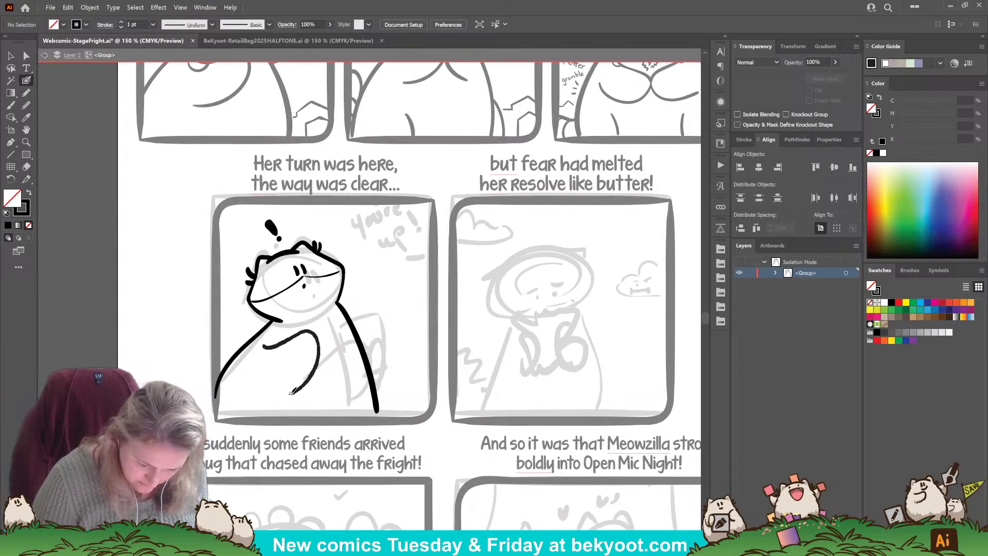
key("ctrl+z")
left_click_drag(273, 344, 319, 324)
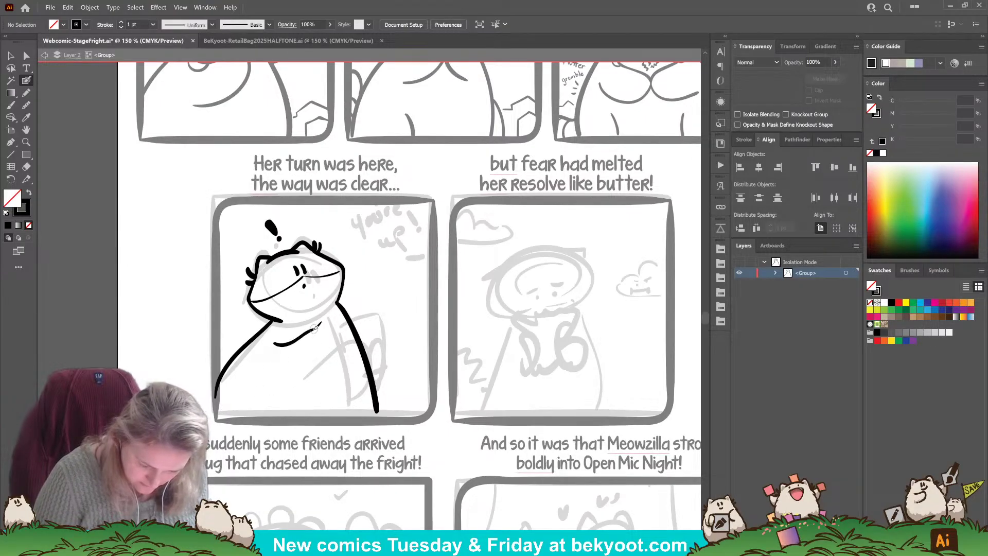
key("ctrl+z")
key("ctrl+z")
key("ctrl+z")
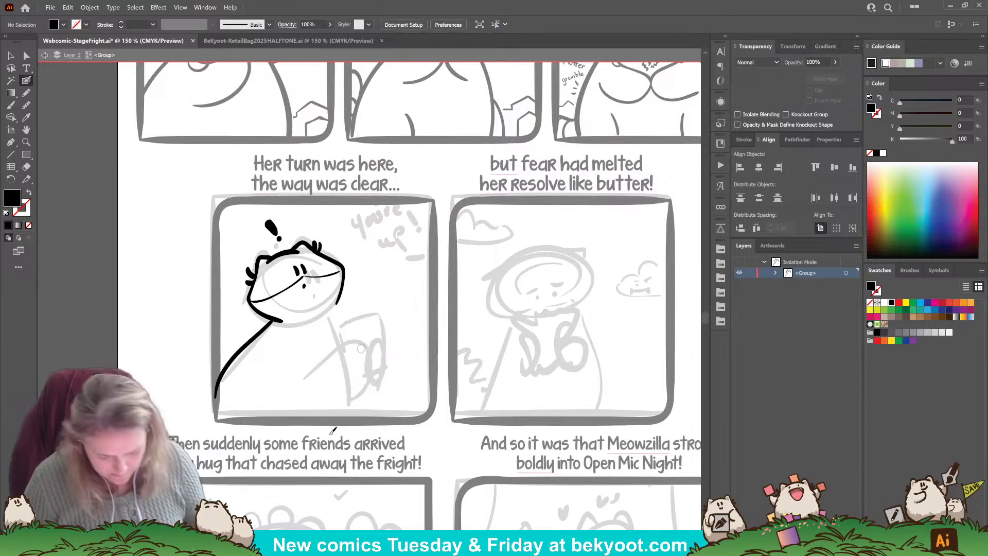
Trim the head's lower-left cheek stroke where it meets the body outline, and ink a short chin stroke at the head's lower right.
left_click_drag(249, 300, 274, 321)
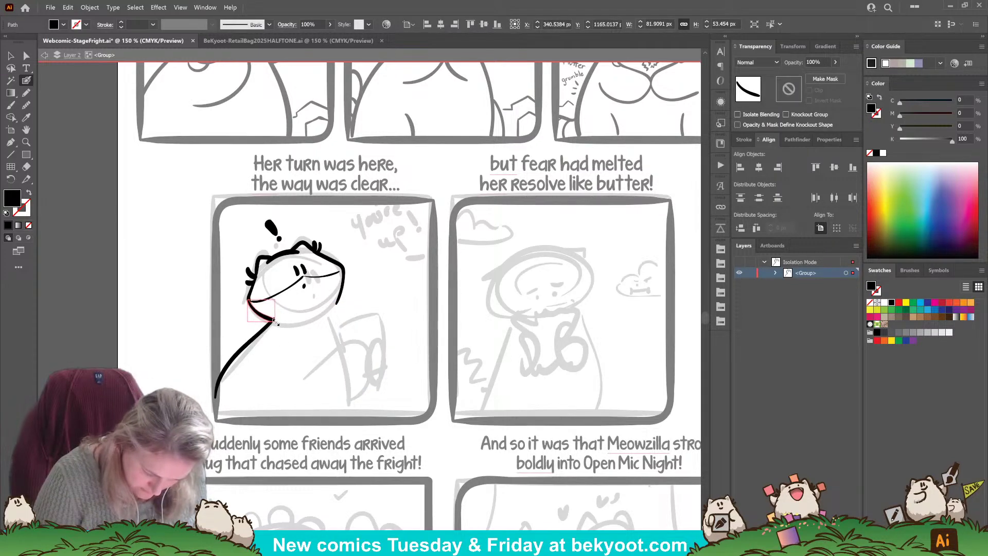
key("ctrl+shift+a")
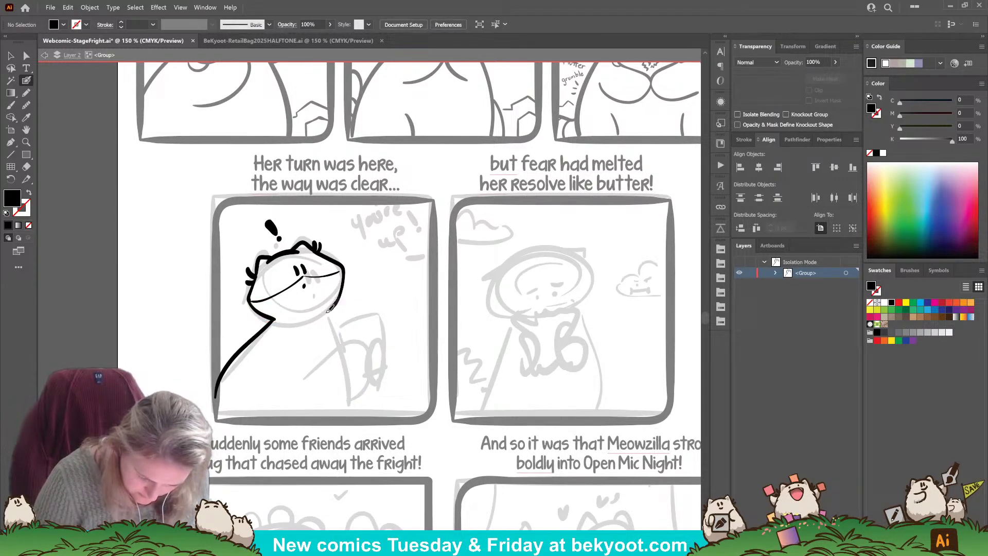
left_click_drag(329, 308, 316, 315)
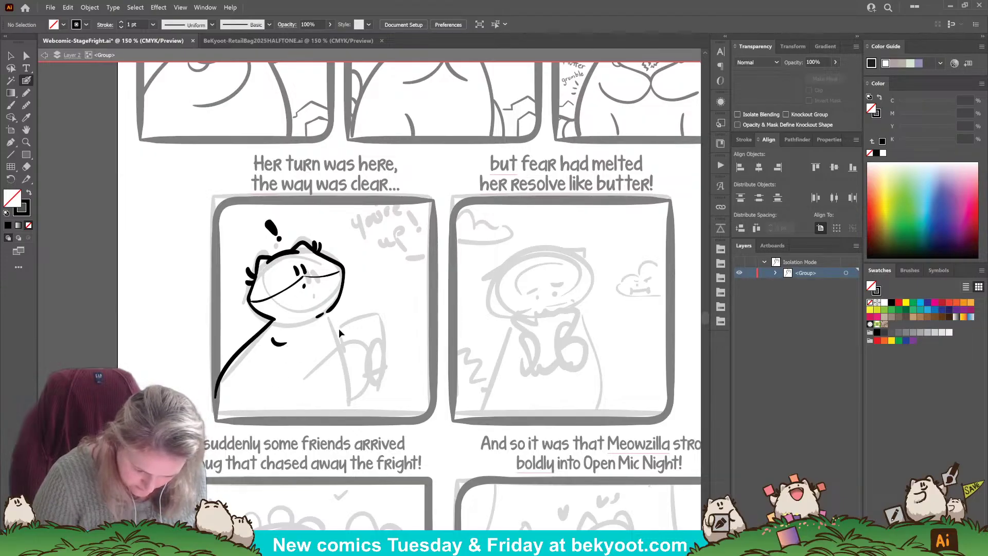
left_click_drag(337, 307, 386, 418)
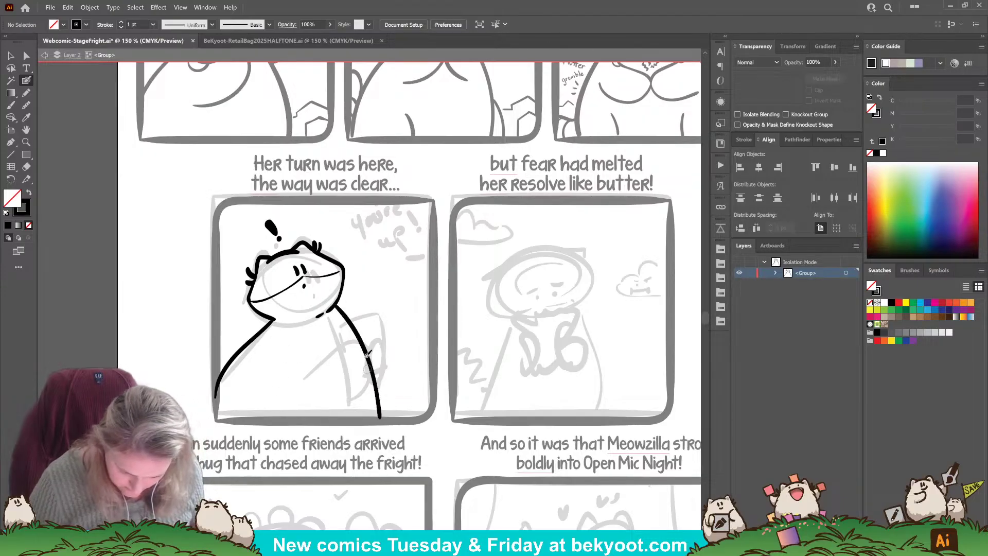
key("ctrl+z")
mouse_move(335, 304)
left_mouse_down()
mouse_move(380, 414)
mouse_move(343, 312)
mouse_move(360, 336)
mouse_move(377, 404)
left_mouse_up()
key("ctrl+z")
key("ctrl+z")
key("ctrl+z")
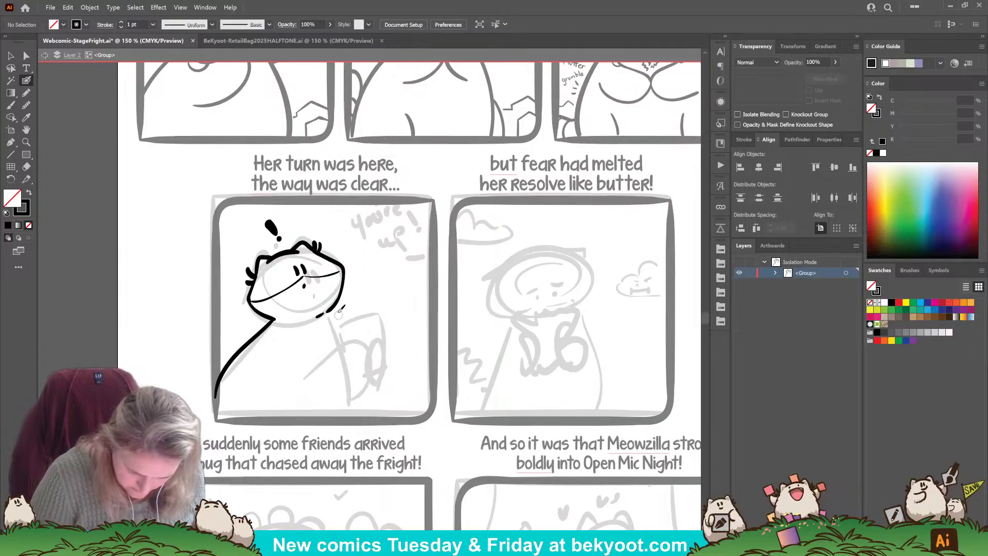
left_click_drag(334, 296, 374, 387)
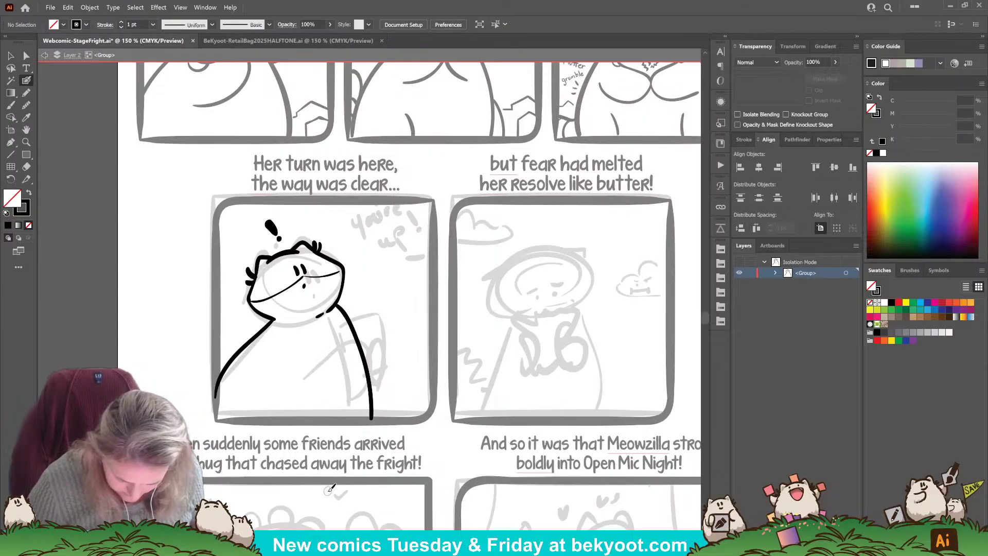
key("ctrl+z")
Ink the right body outline from the chin toward the panel's lower edge, and a curved arm with its paw across the chest.
mouse_move(344, 287)
left_mouse_down()
mouse_move(355, 345)
mouse_move(376, 391)
mouse_move(351, 325)
mouse_move(389, 413)
left_mouse_up()
key("ctrl+z")
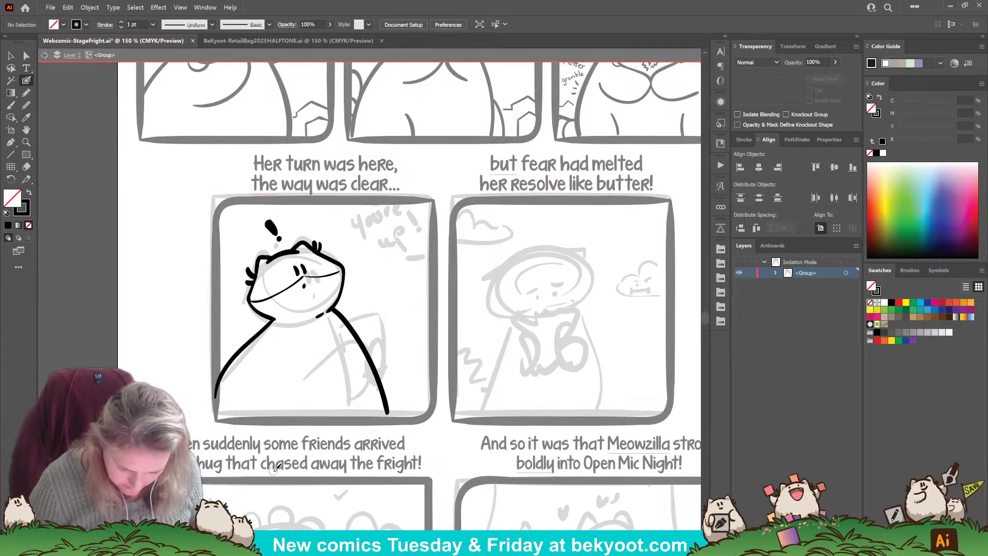
mouse_move(274, 344)
left_mouse_down()
mouse_move(327, 329)
mouse_move(338, 356)
mouse_move(327, 377)
mouse_move(278, 389)
left_mouse_up()
key("ctrl+z")
mouse_move(274, 349)
left_mouse_down()
mouse_move(337, 331)
mouse_move(332, 378)
mouse_move(275, 393)
left_mouse_up()
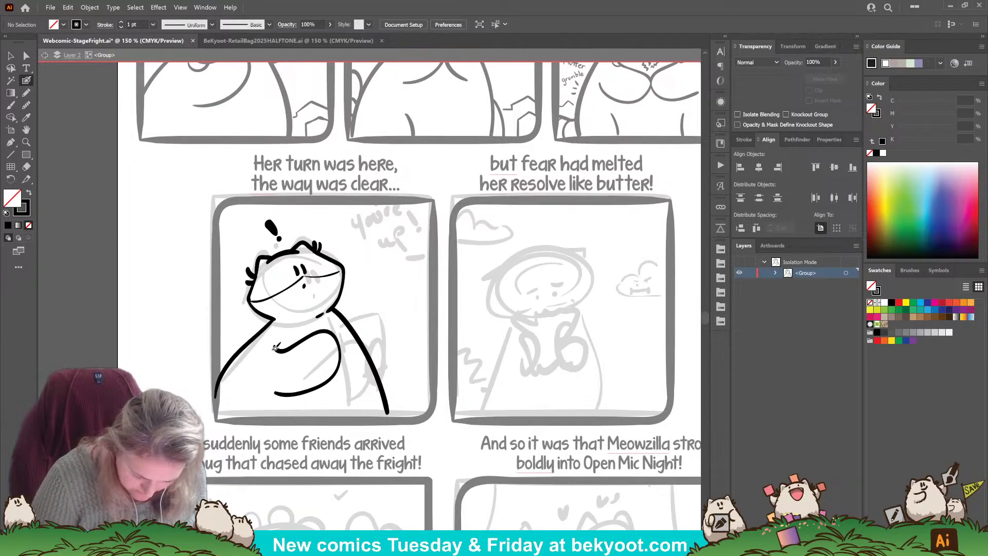
mouse_move(275, 347)
left_mouse_down()
mouse_move(284, 359)
mouse_move(290, 341)
mouse_move(386, 303)
mouse_move(387, 364)
mouse_move(334, 377)
left_mouse_up()
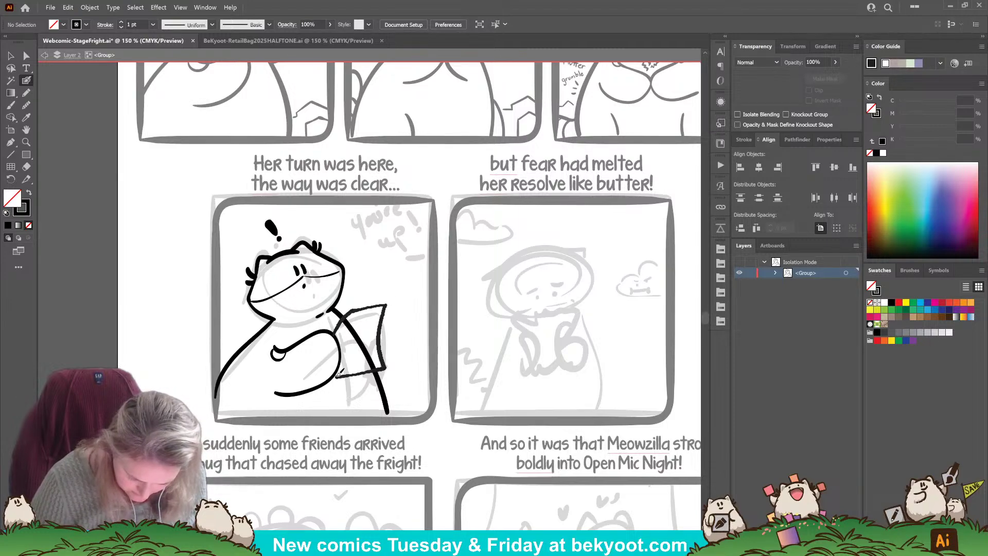
Ink the held sheet of paper with a rounded hand gripping its right edge, erasing the paper edge inside the hand.
mouse_move(381, 326)
left_mouse_down()
mouse_move(397, 336)
mouse_move(385, 367)
left_mouse_up()
left_click_drag(343, 308, 384, 361)
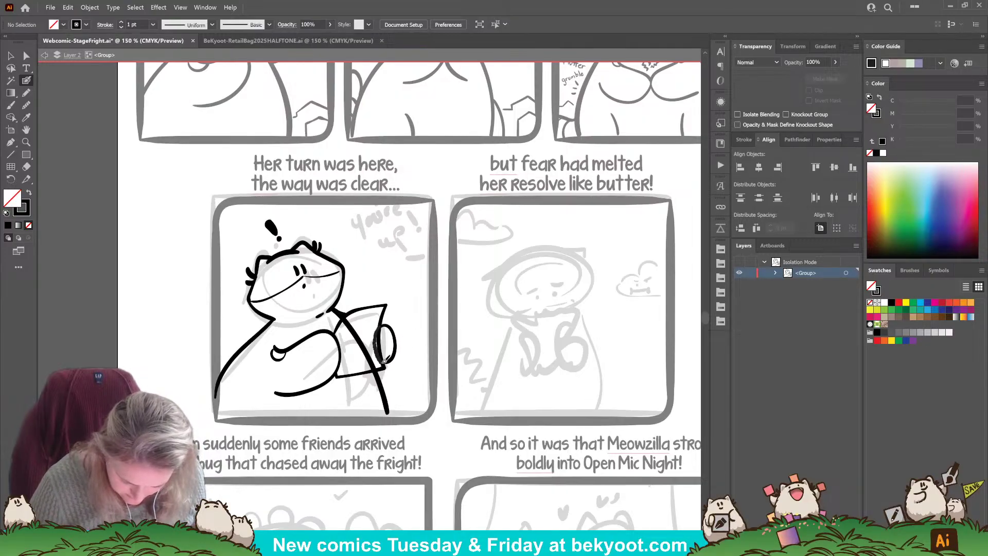
left_click(384, 334, "ctrl")
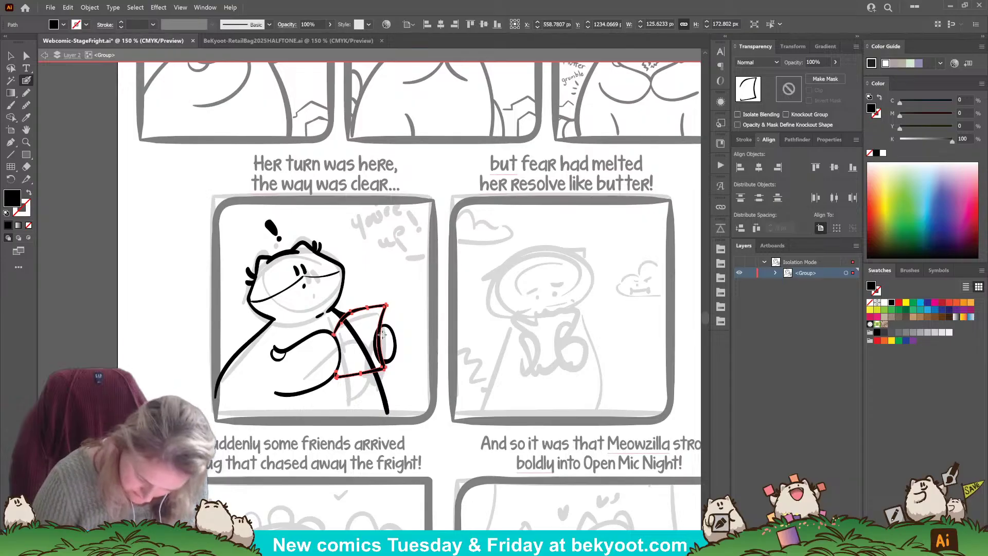
left_click_drag(379, 335, 385, 351)
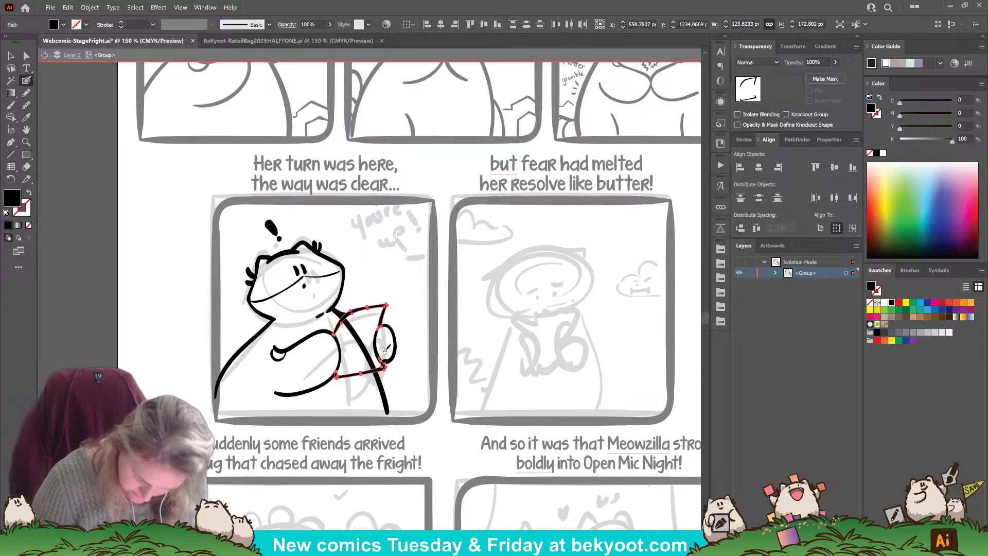
key("ctrl+shift+a")
Replace the small dot on the face with a small oval open mouth placed just under the eyes.
left_click_drag(306, 330, 346, 316)
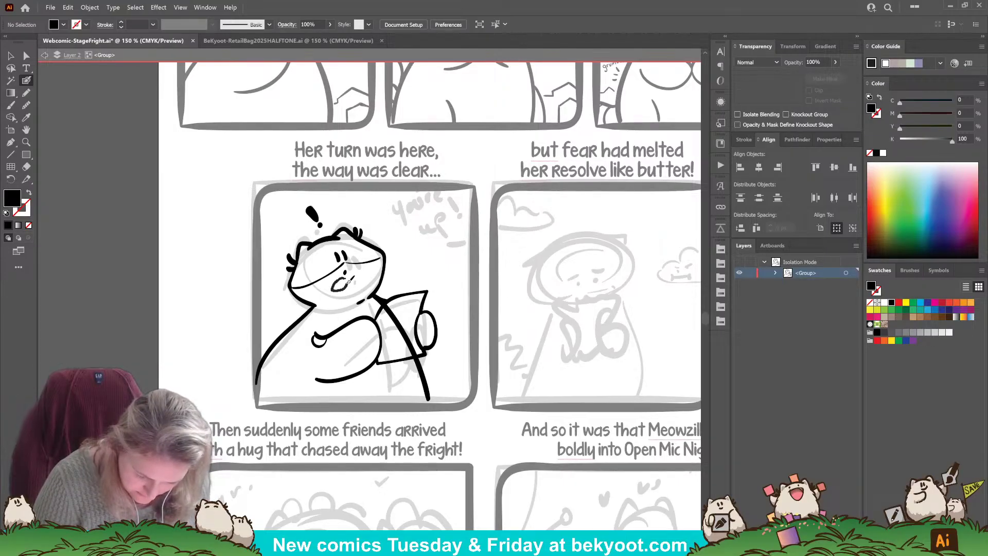
key("shift+x")
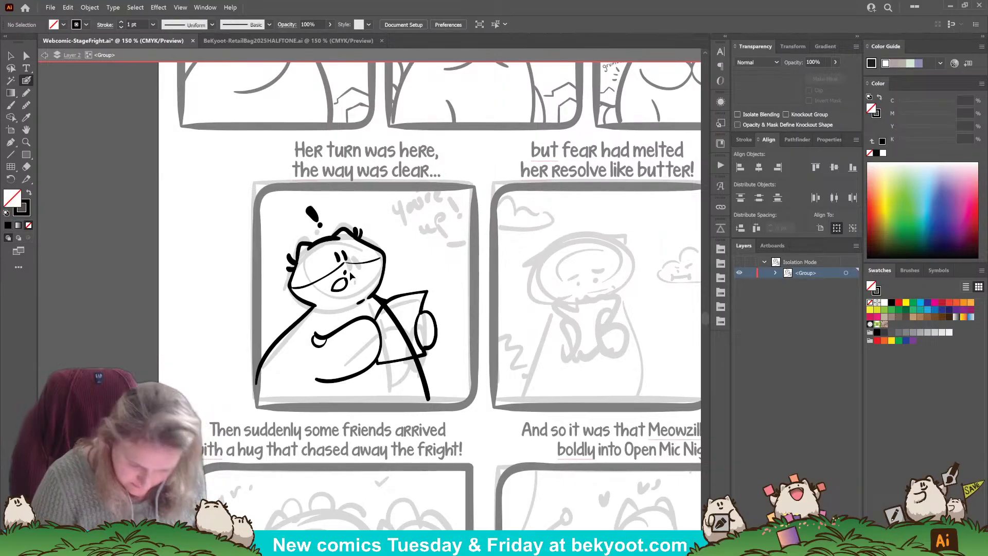
left_click(351, 276, "ctrl")
key("ctrl+shift+a")
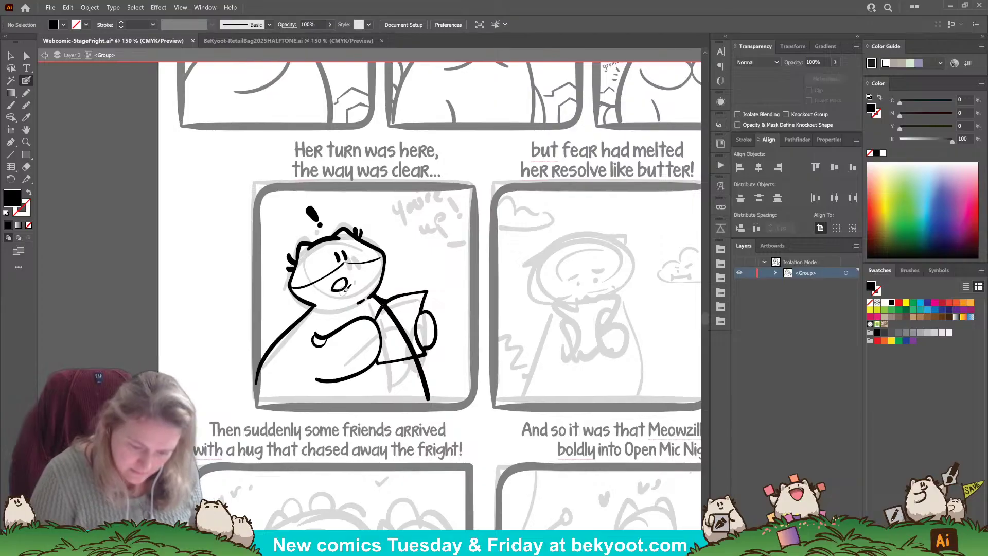
mouse_move(345, 290)
left_mouse_down()
mouse_move(339, 279)
mouse_move(351, 277)
left_mouse_up()
left_click(345, 273, "ctrl")
key("ctrl+shift+a")
key("shift+x")
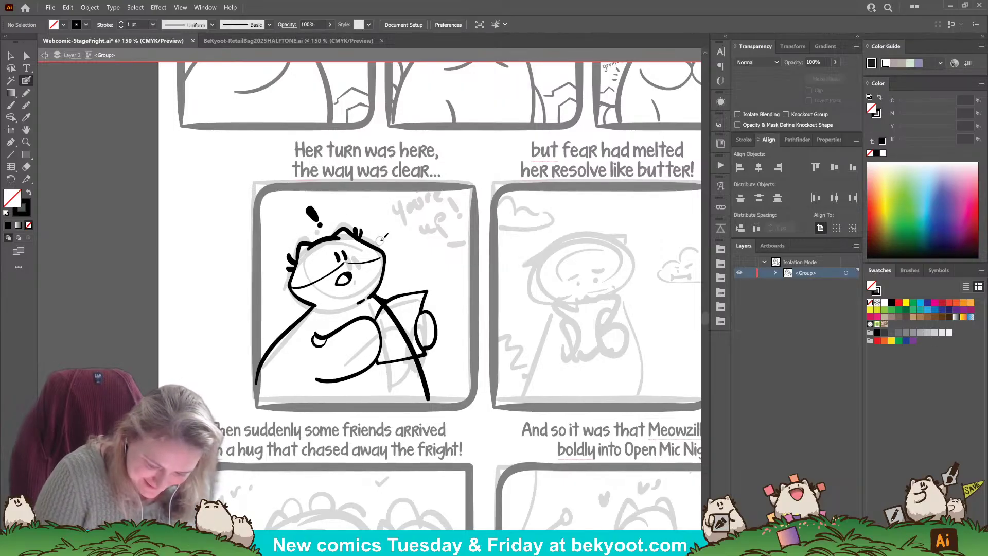
Hand-letter a small "oh no" above the left ear beside the exclamation mark.
left_click_drag(277, 243, 277, 243)
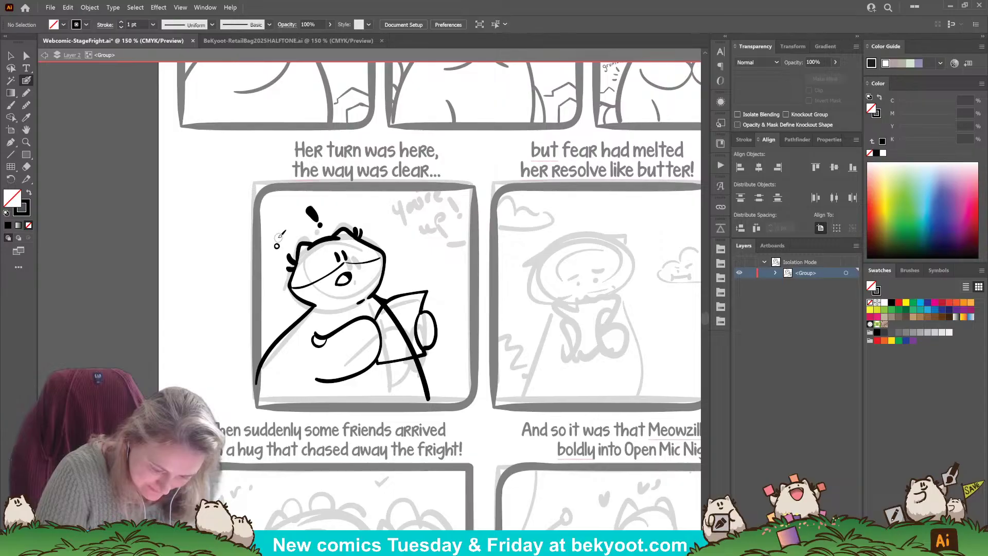
key("ctrl+z")
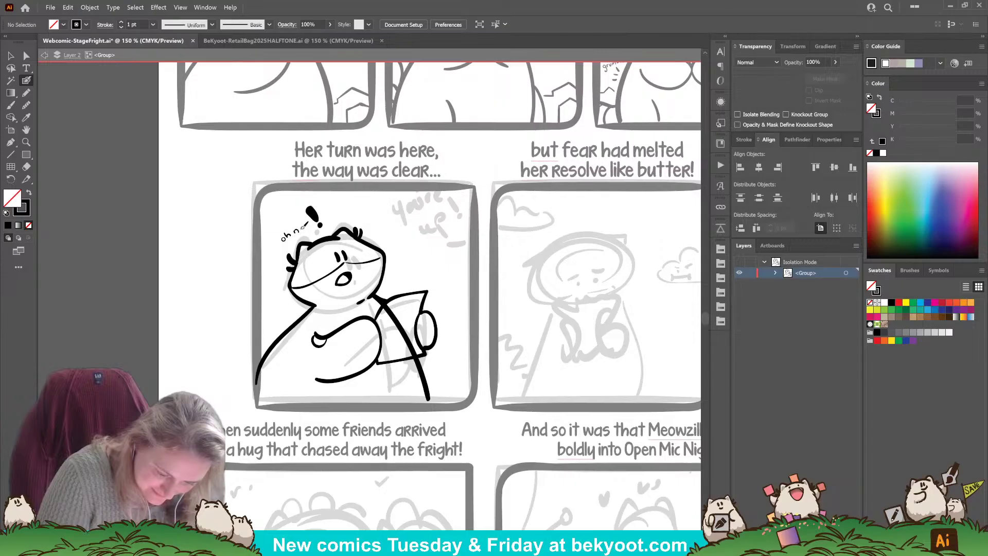
left_click_drag(270, 229, 313, 246)
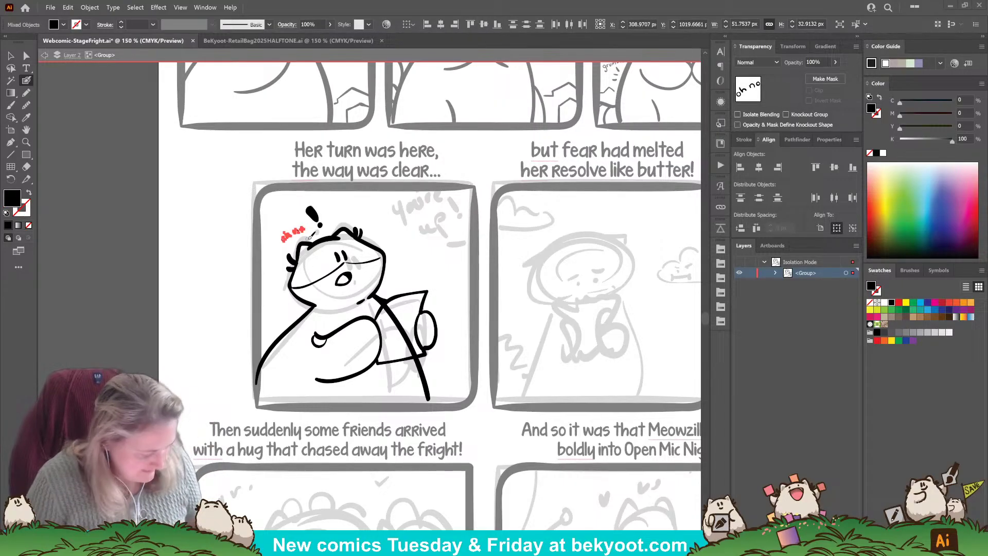
key("ctrl+shift+a")
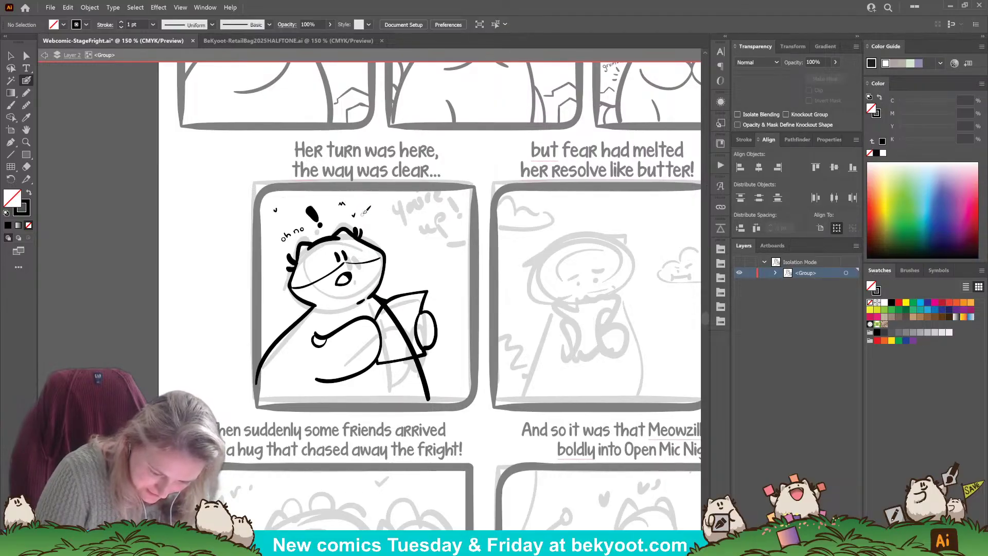
Scatter small ticks and dots around the exclamation mark and "oh no" lettering on both sides above the head.
left_click_drag(359, 204, 363, 200)
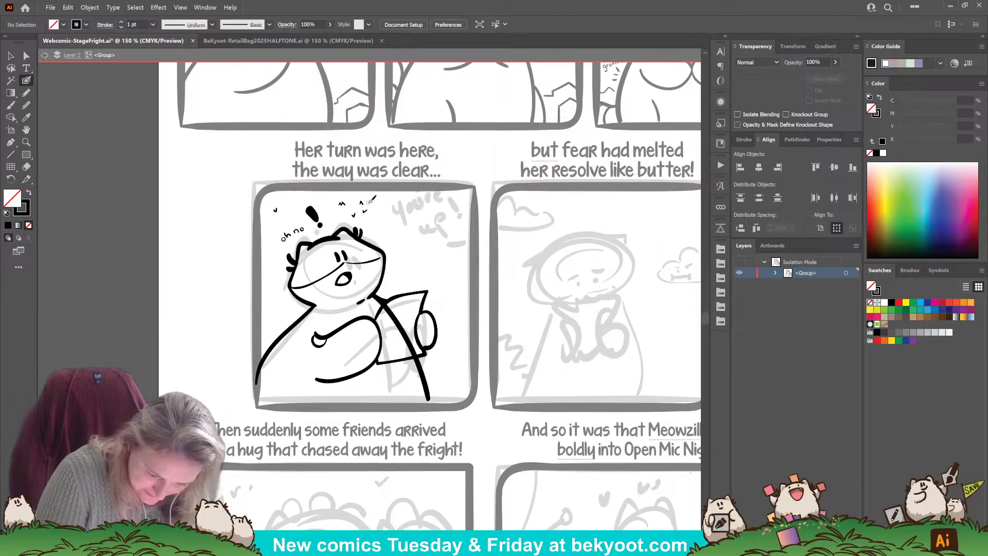
left_click(369, 227)
left_click(374, 225)
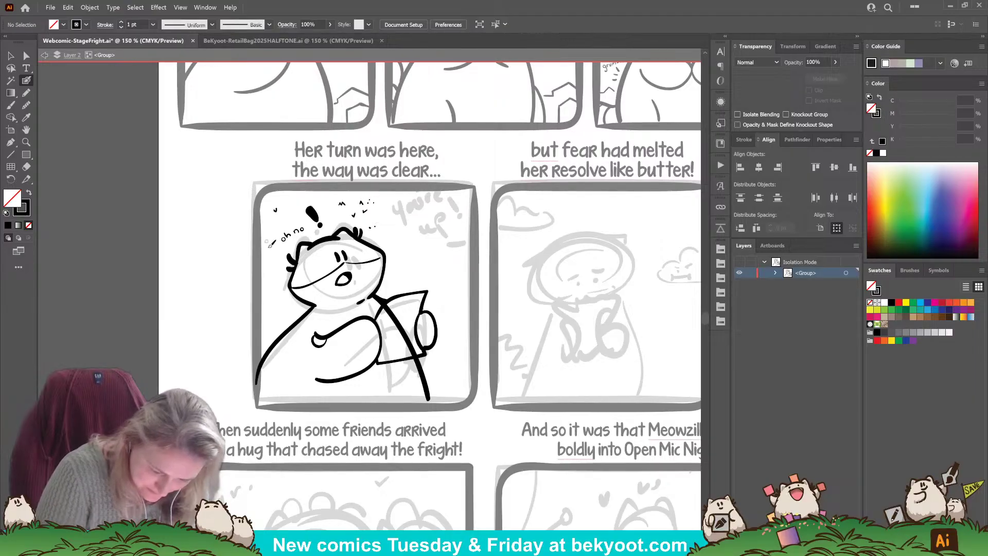
left_click_drag(268, 253, 266, 225)
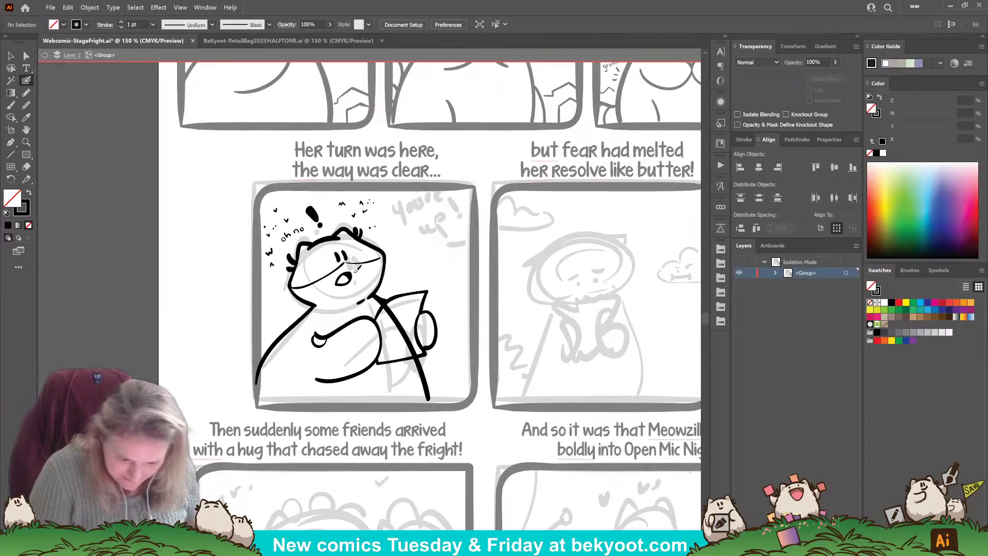
Erase the right body outline where it crosses the paper, and extend the remaining stroke below it to the panel's lower border.
left_click(396, 324, "ctrl")
mouse_move(392, 317)
left_mouse_down()
mouse_move(389, 309)
mouse_move(414, 353)
left_mouse_up()
left_click(444, 259, "ctrl")
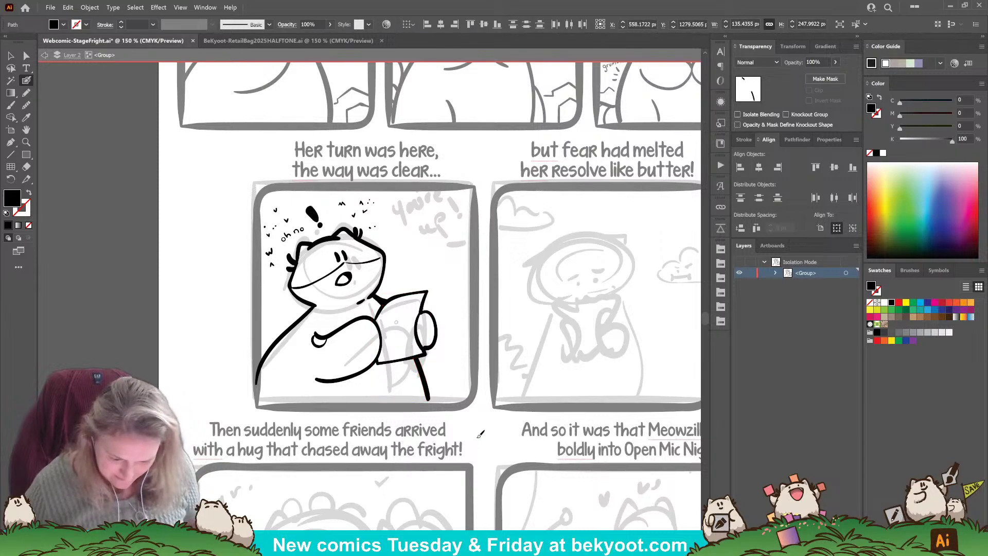
left_click_drag(414, 356, 429, 406)
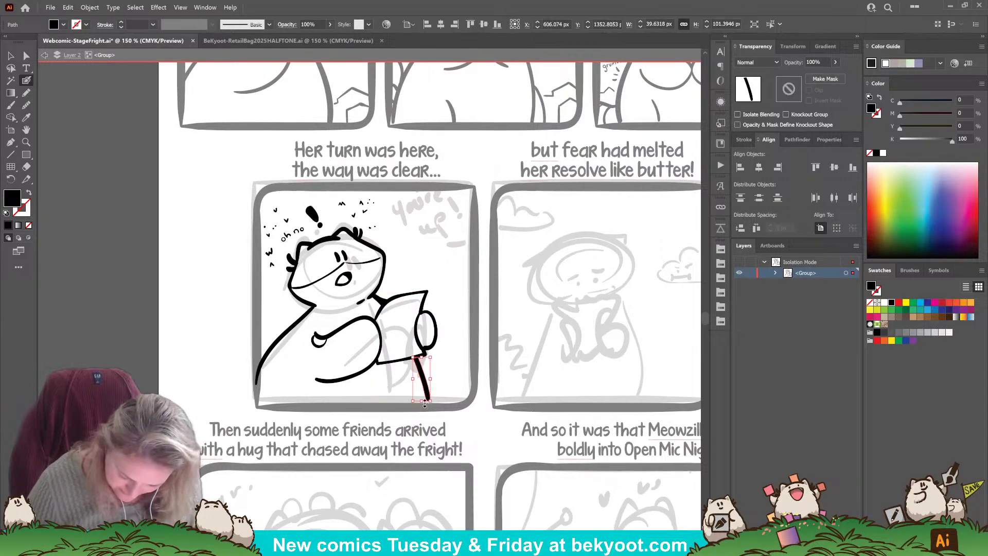
left_click(459, 426, "ctrl")
Add the text "You're up!" over the sketched lettering in the panel's upper right corner.
scroll(458, 355, "up", 1)
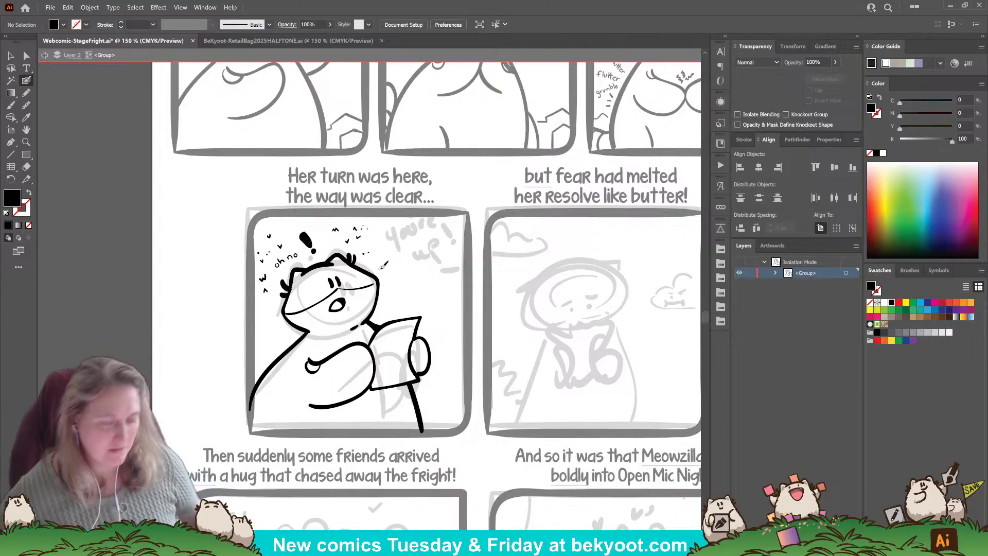
left_click(27, 68)
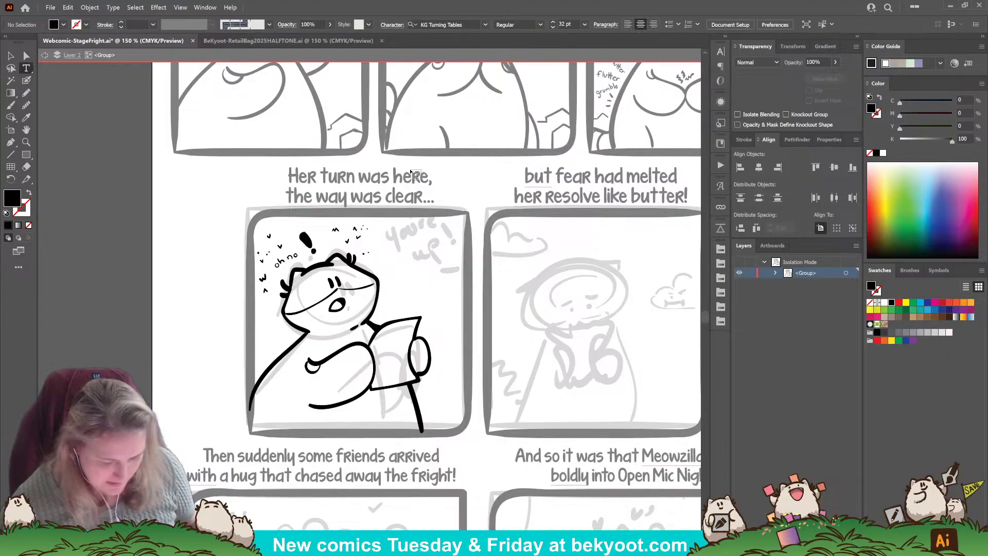
left_click(415, 247)
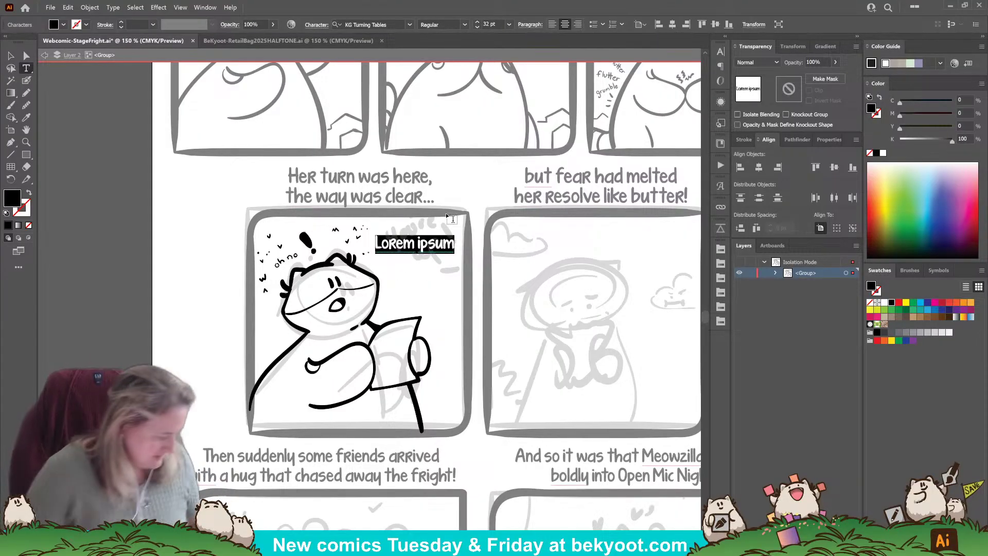
type("You're ")
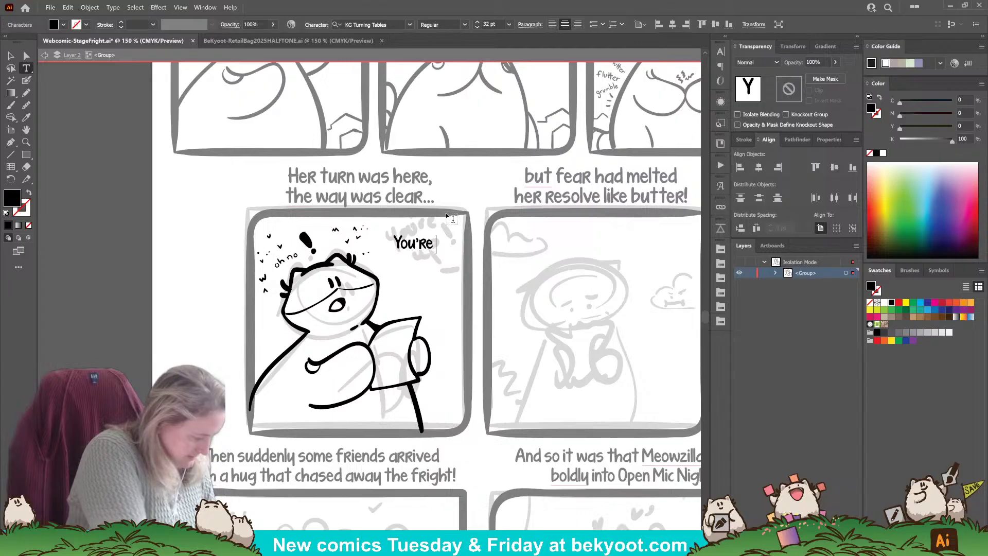
type("up!")
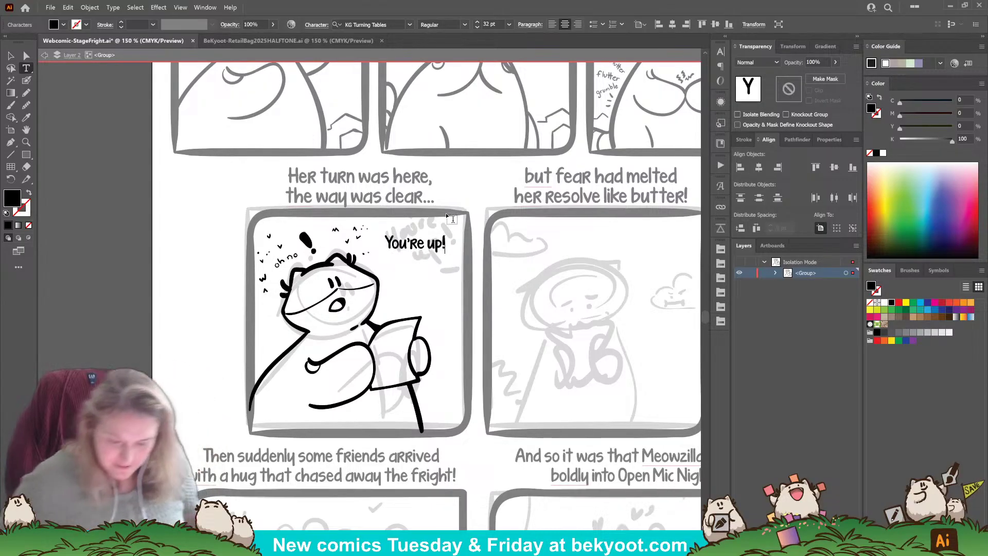
left_click(10, 56)
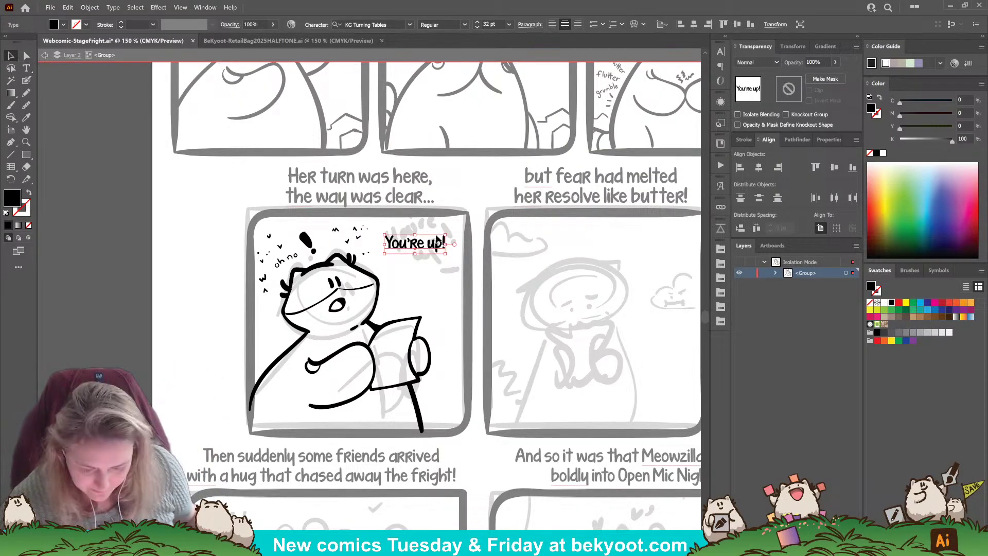
Change the new text to "You're up next!" and break it into two lines before "up".
key("t")
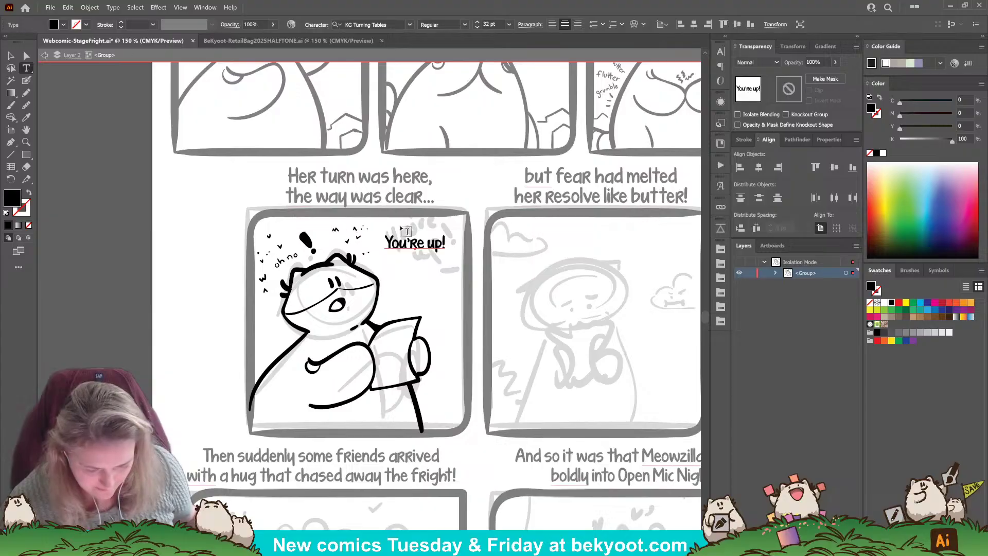
left_click(428, 240)
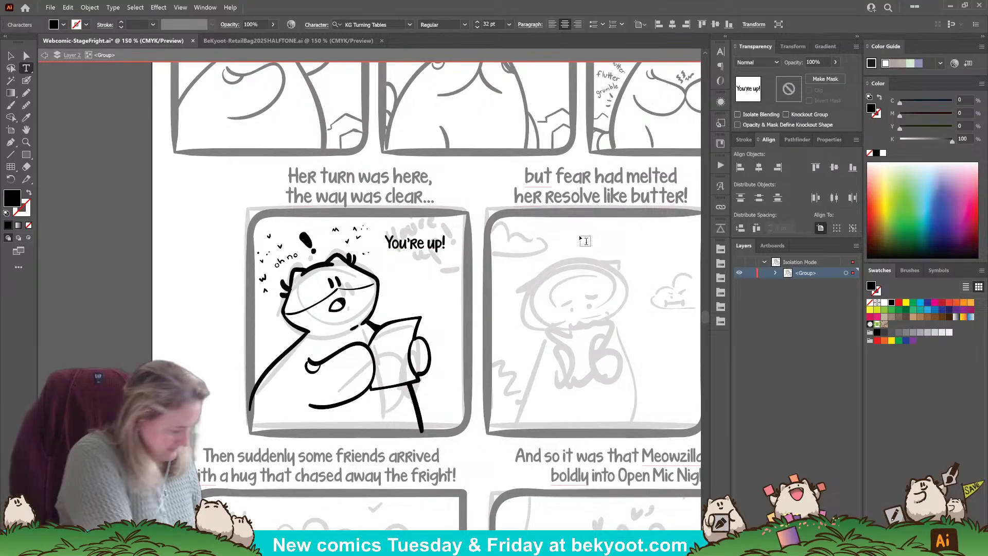
type("next")
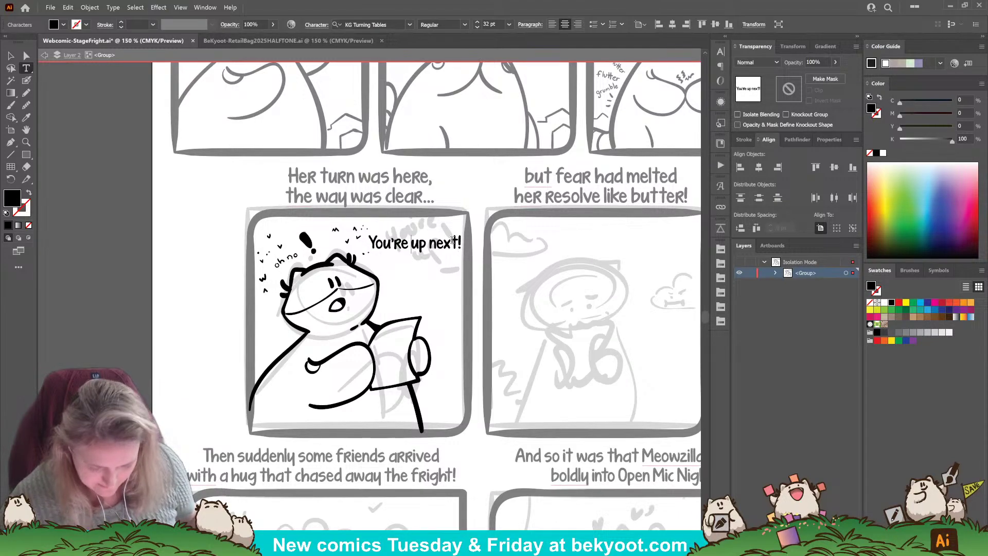
left_click(410, 242)
key("Return")
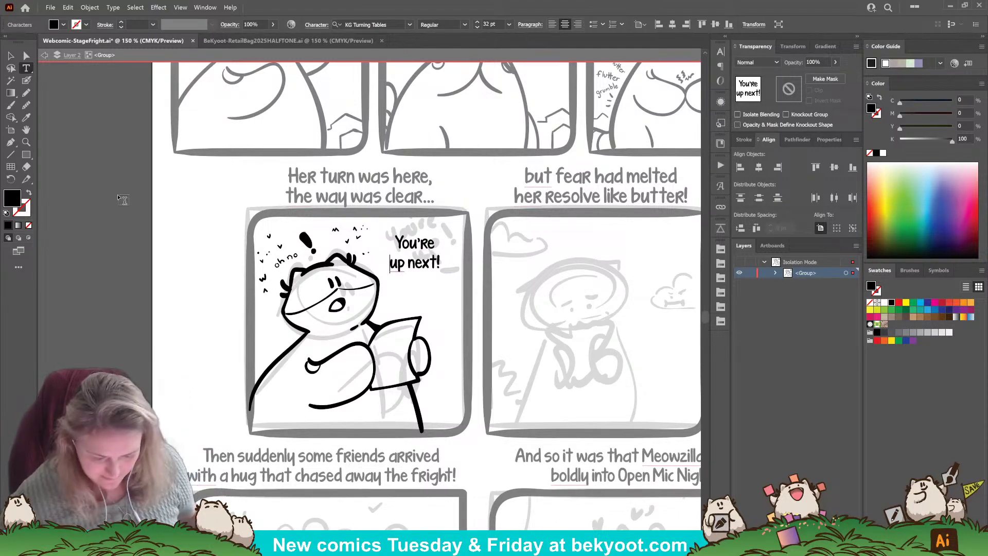
Rotate the "You're up next!" text counterclockwise to match the sketched lettering and draw a short curved speech tail beneath it.
key("Escape")
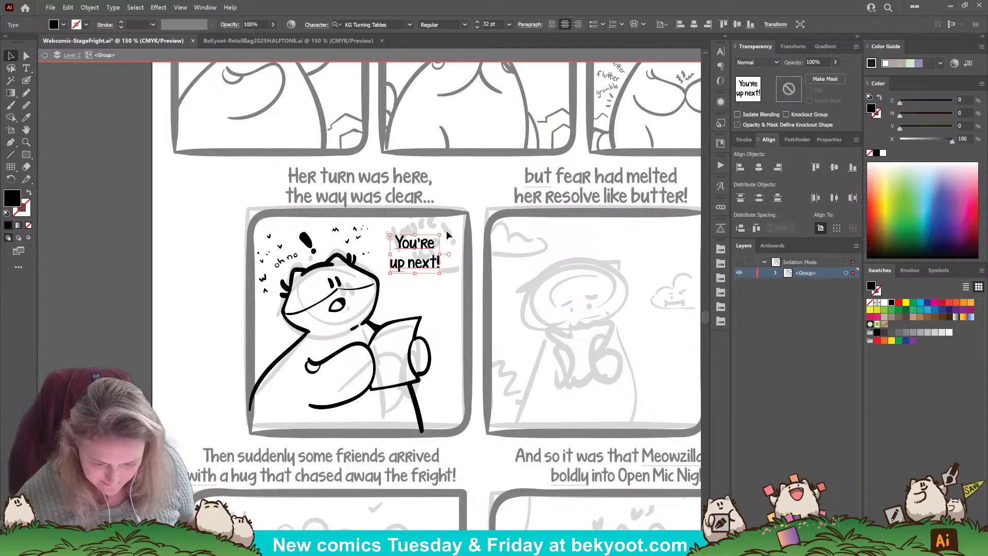
left_click_drag(442, 232, 448, 253)
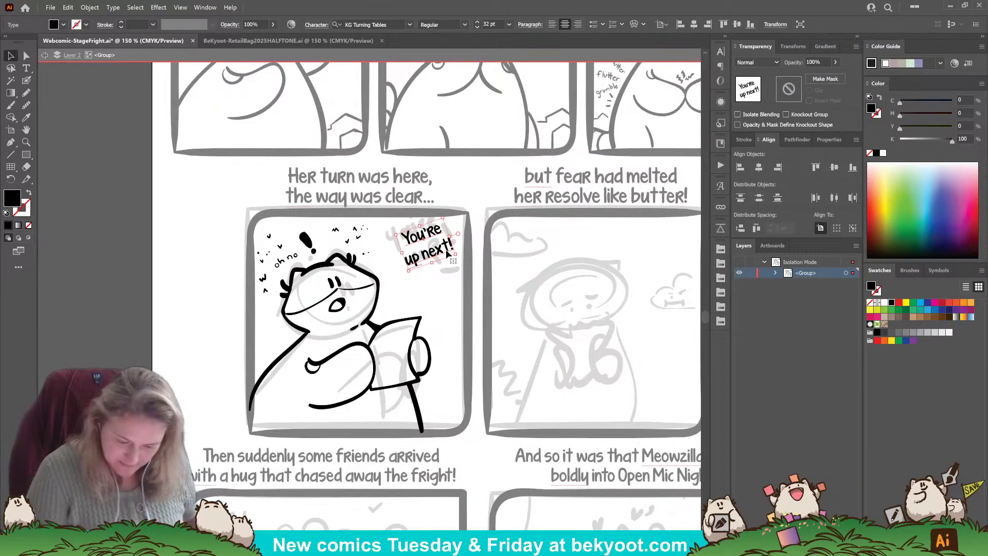
left_click(435, 260)
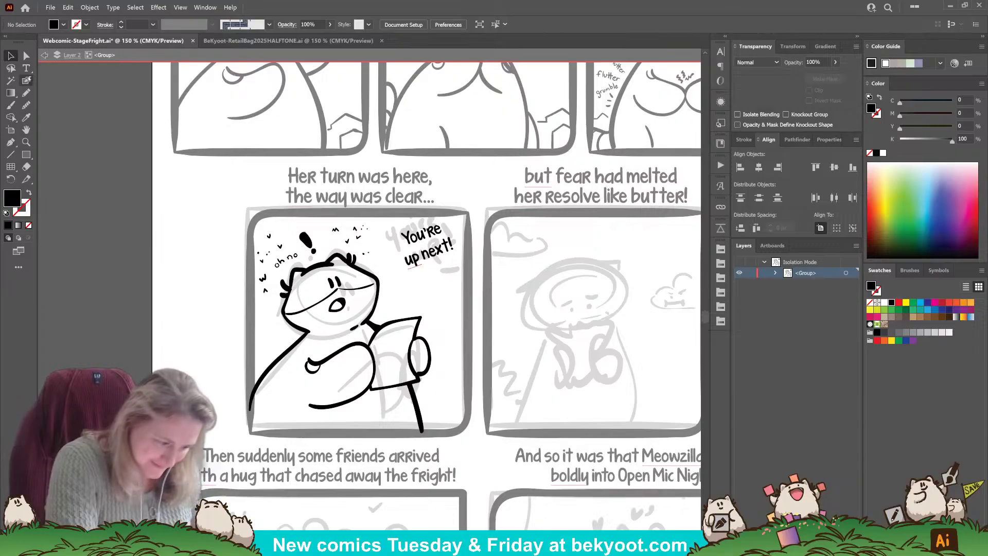
left_click(27, 80)
left_click_drag(440, 260, 457, 271)
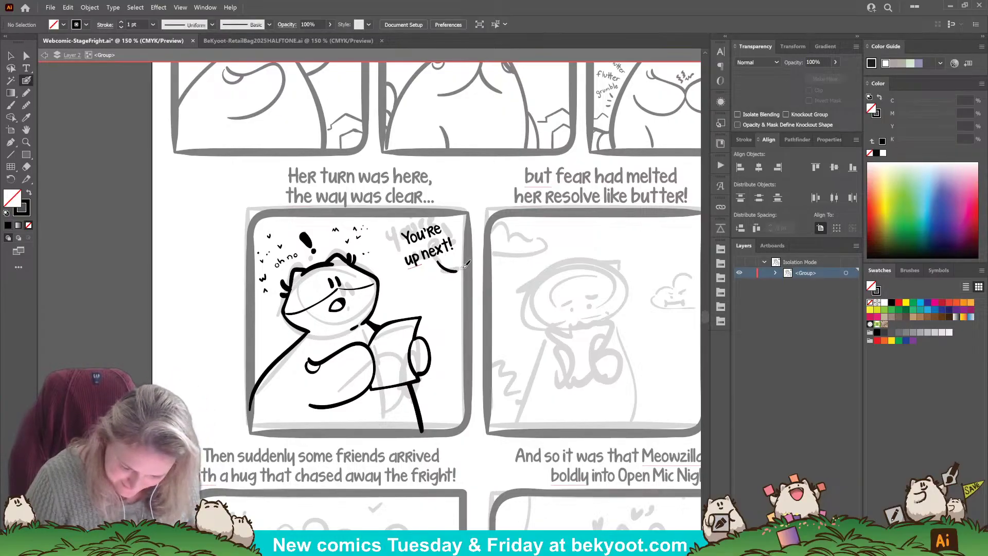
Draw two overlapping angular house outlines in the lower-right corner of the "Her turn was here" panel, redoing the first attempt.
left_click_drag(436, 429, 441, 401)
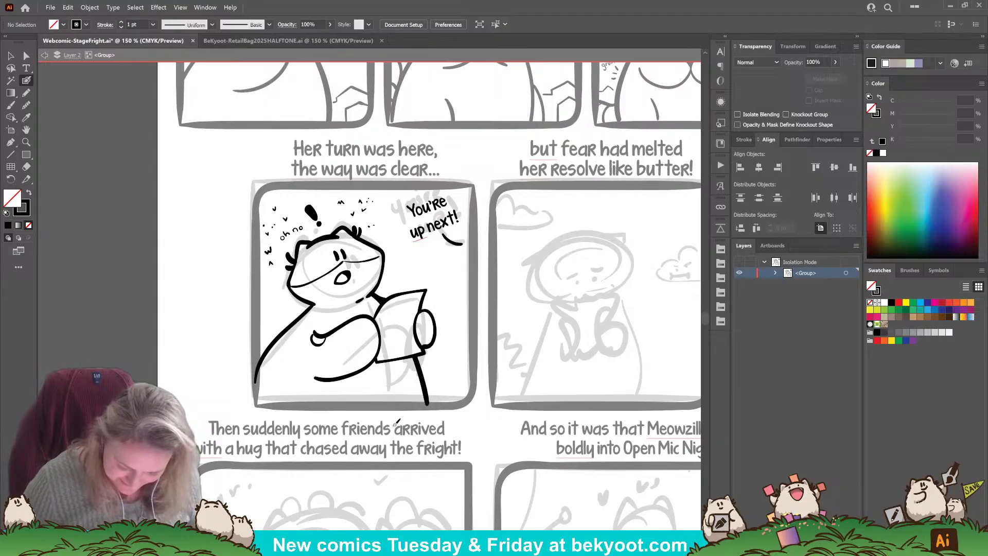
scroll(397, 423, "down", 1)
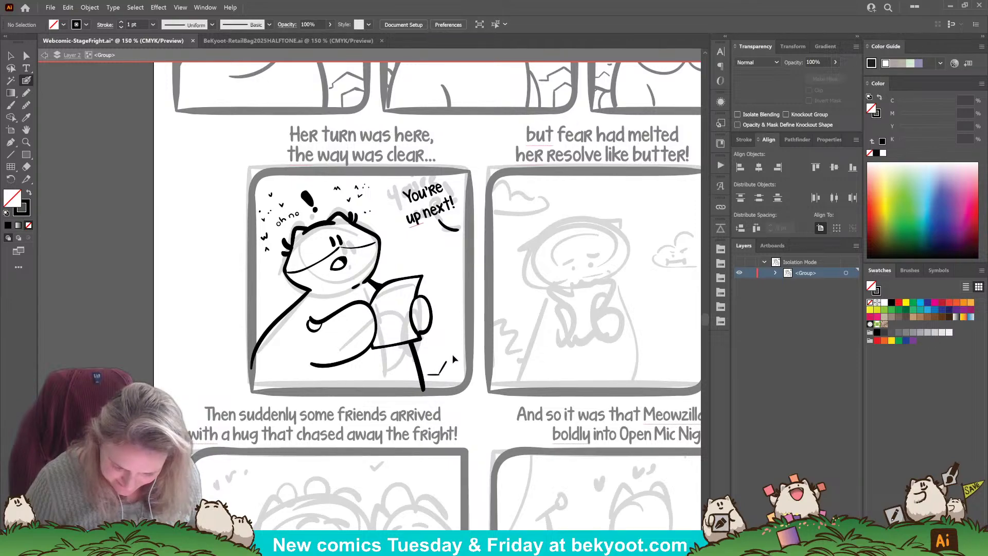
key("ctrl+z")
left_click_drag(450, 366, 355, 390)
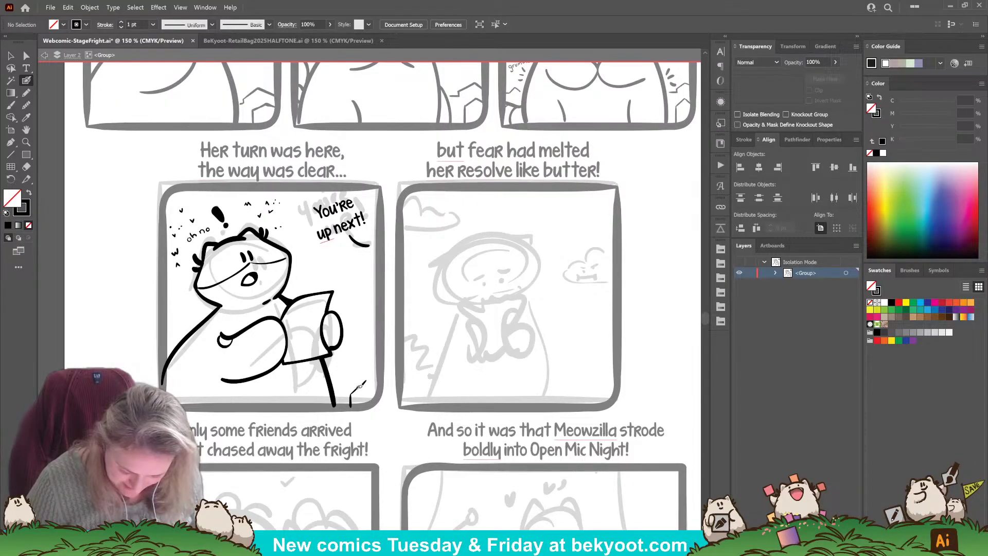
left_click_drag(367, 382, 379, 392)
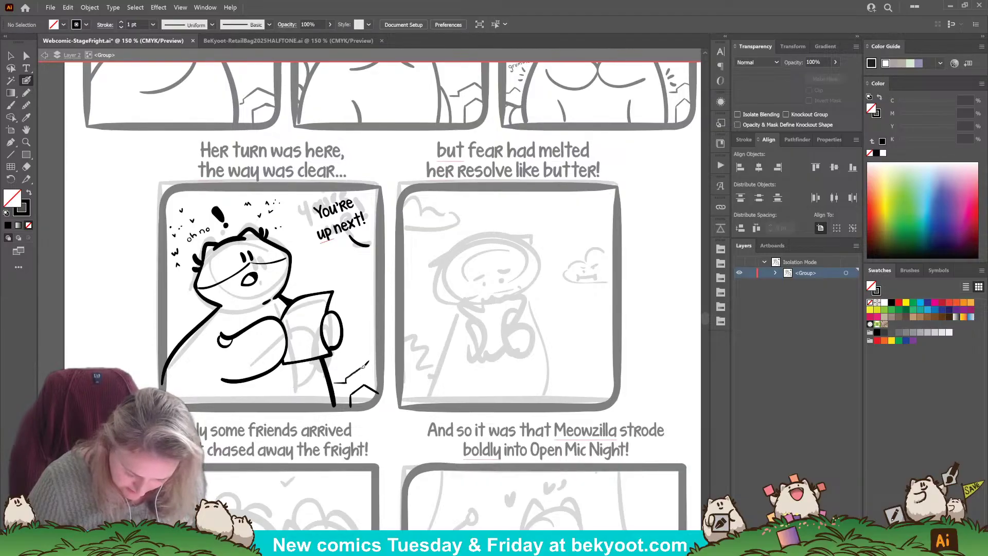
left_click_drag(362, 368, 379, 381)
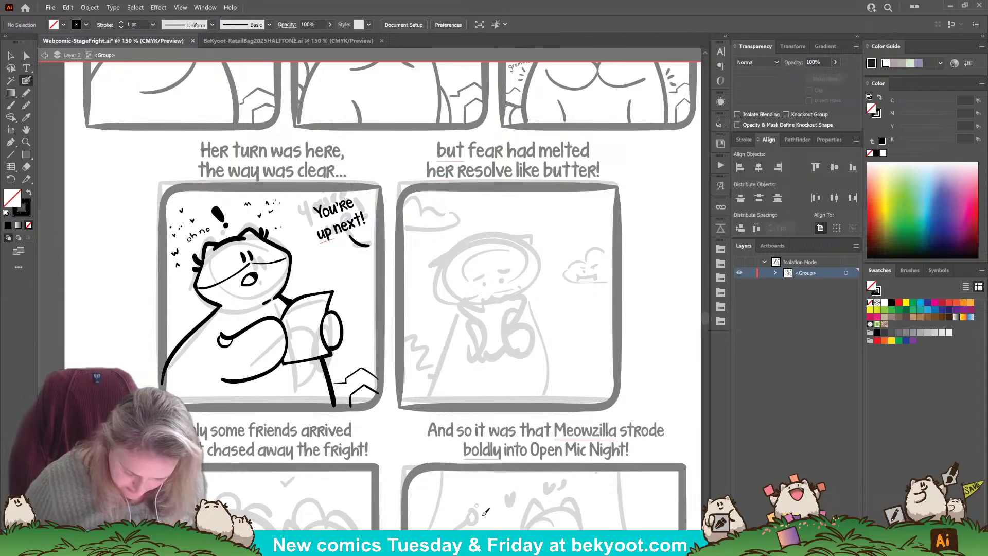
Exit the finished panel's group and switch to the Blob Brush for the "but fear had melted" panel.
mouse_move(364, 416)
left_mouse_down()
mouse_move(413, 431)
mouse_move(423, 466)
left_mouse_up()
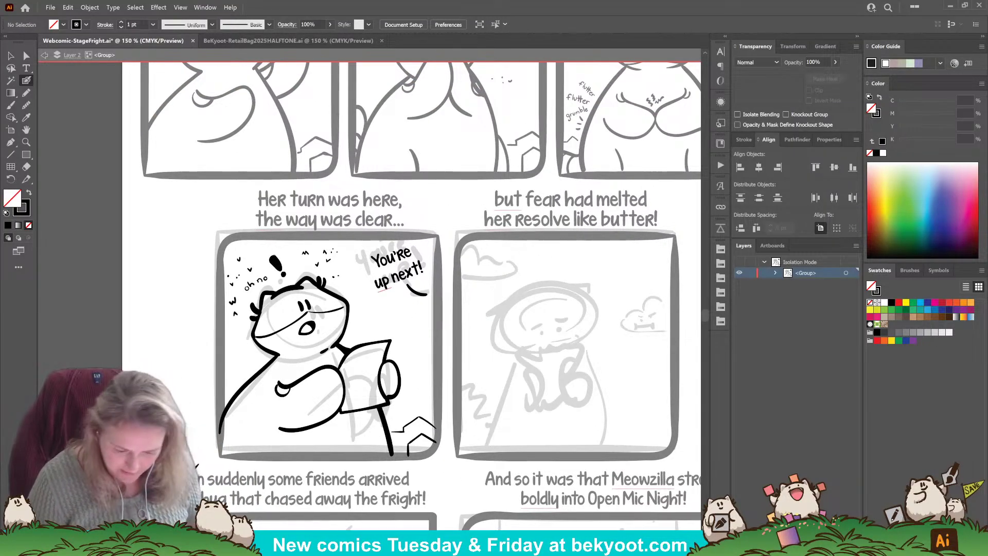
left_click(11, 56)
double_click(674, 204)
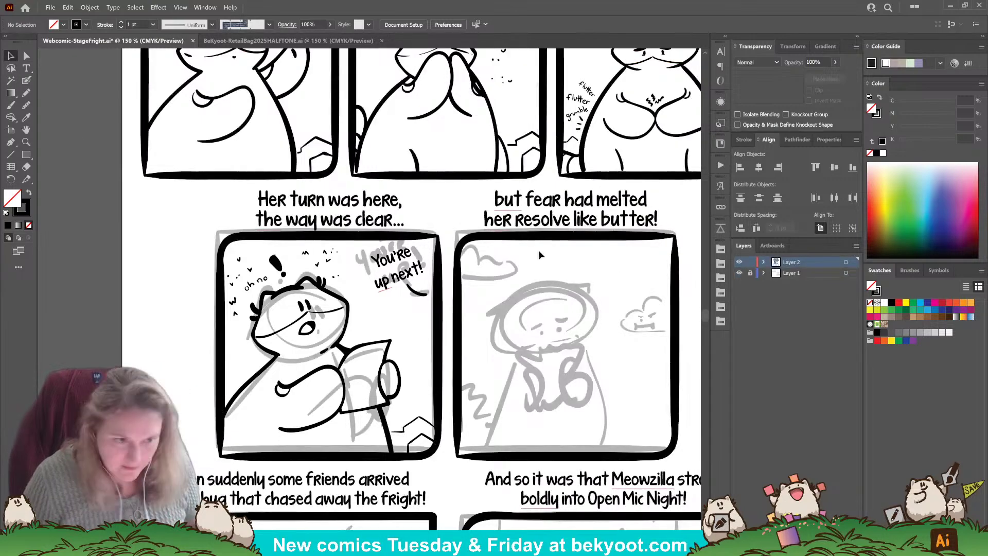
left_click_drag(579, 332, 417, 322)
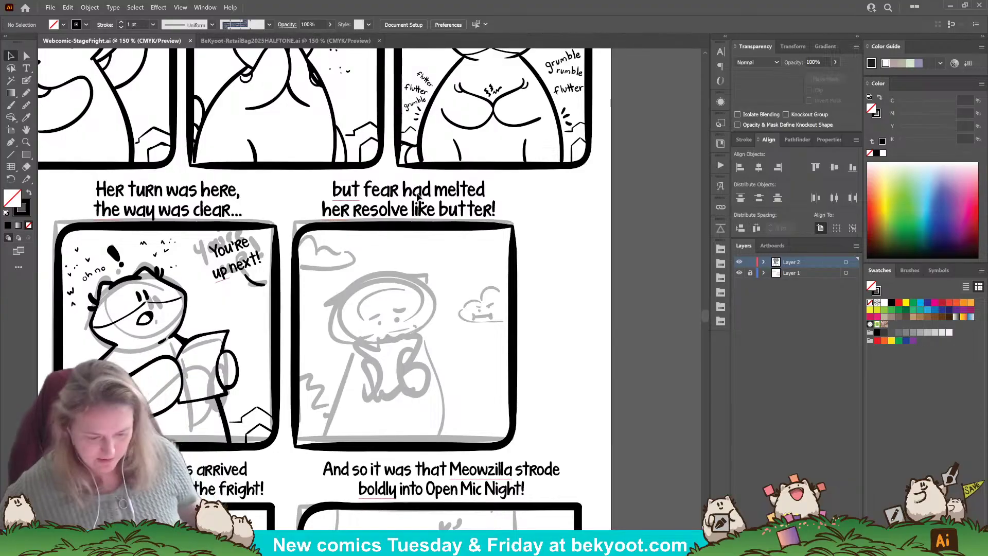
key("ctrl+0")
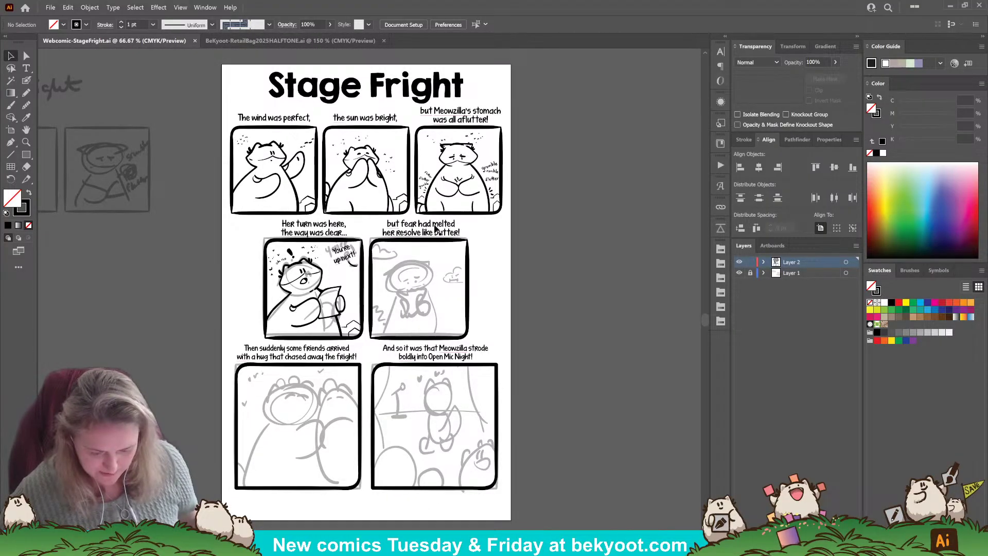
key("ctrl+1")
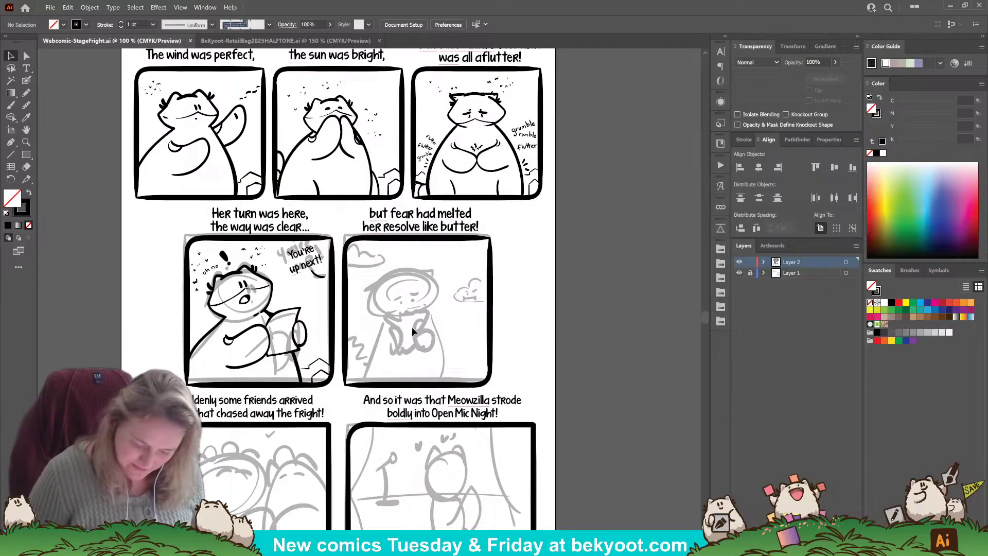
left_click_drag(402, 486, 409, 379)
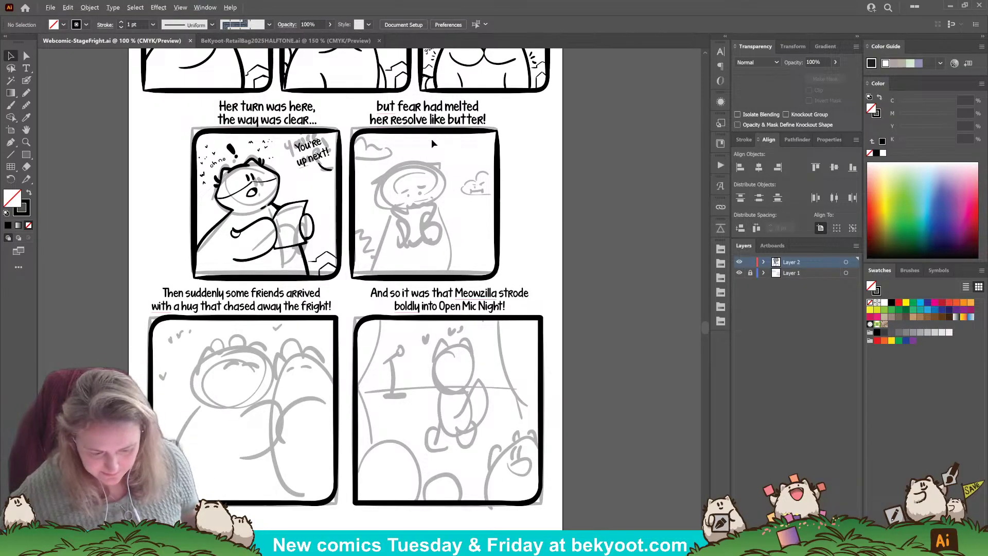
scroll(436, 162, "up", 1)
scroll(432, 158, "up", 3)
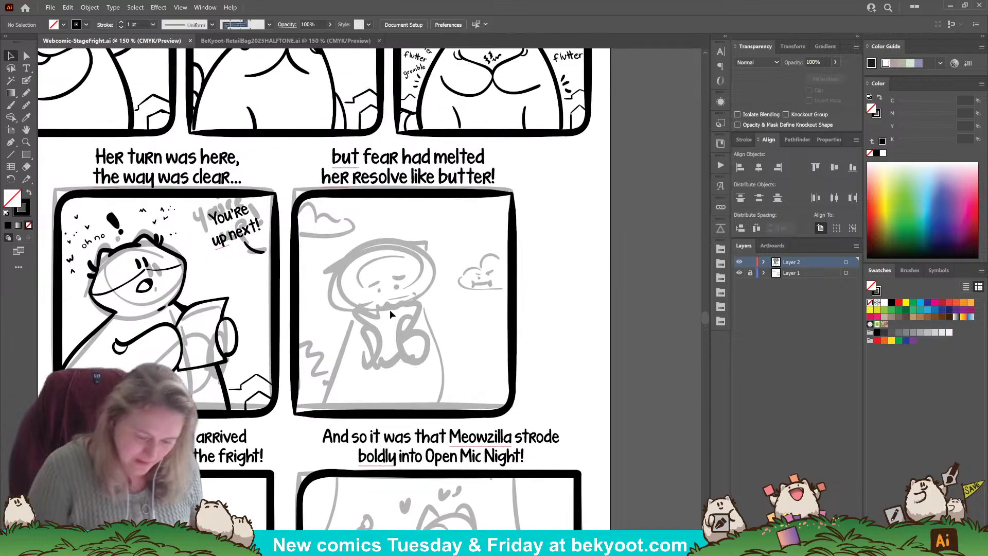
left_click(27, 80)
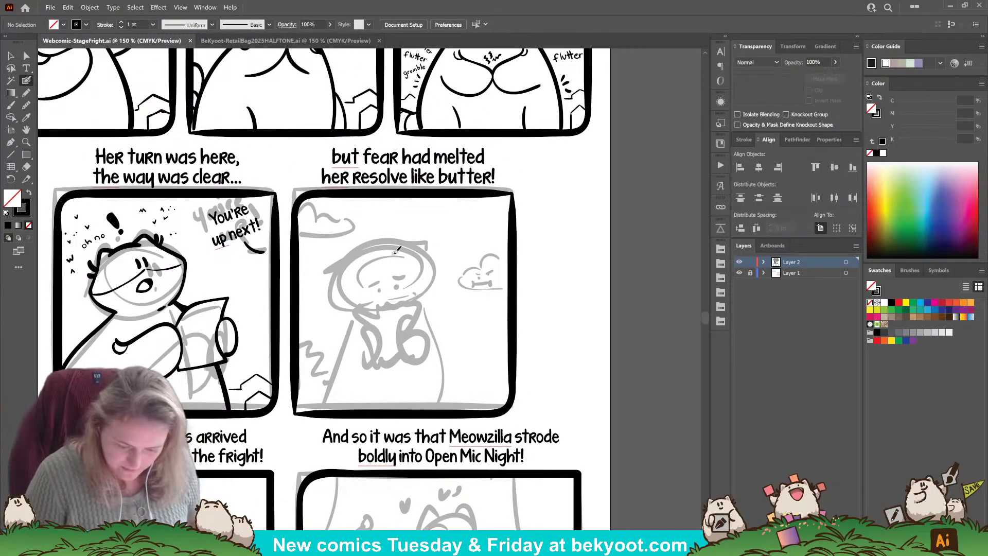
key("Return")
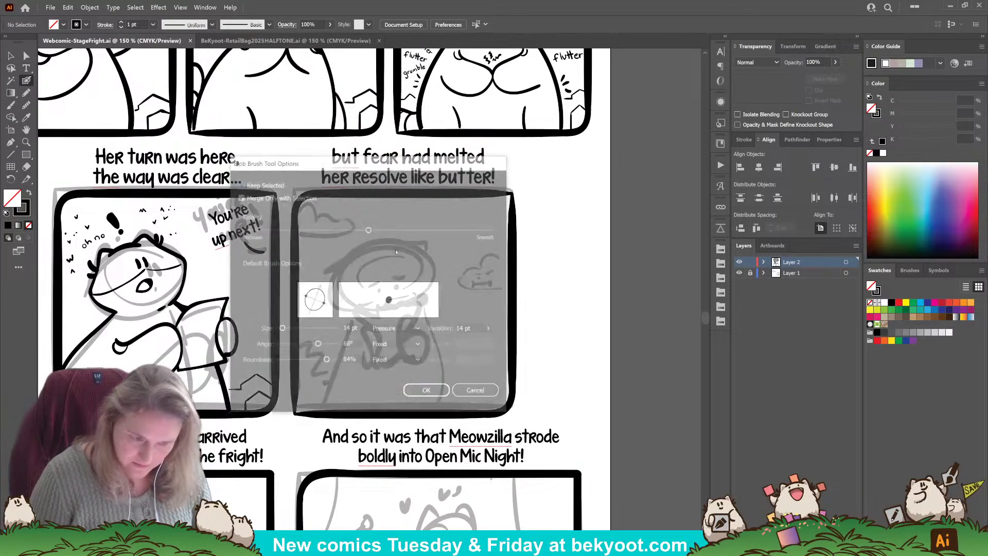
key("Escape")
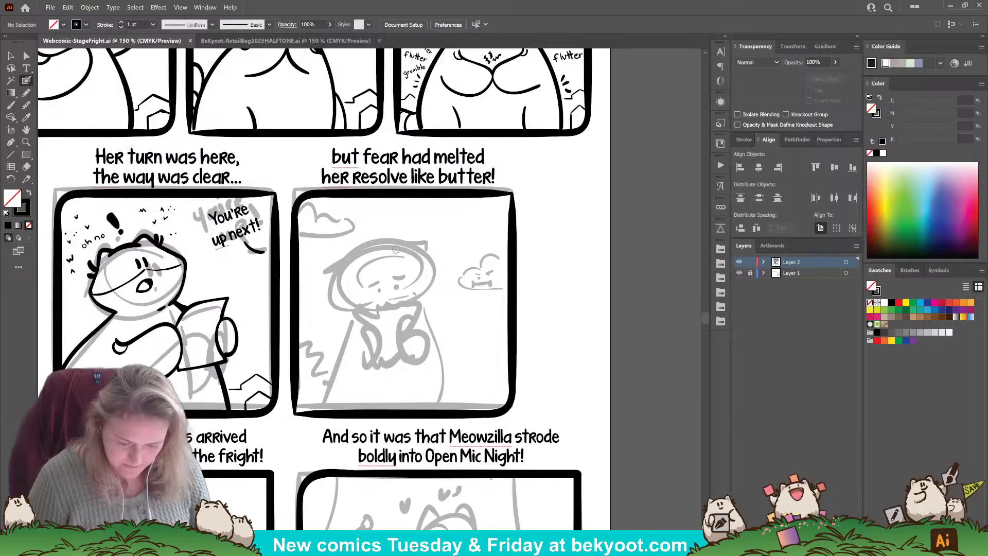
key("Return")
key("Escape")
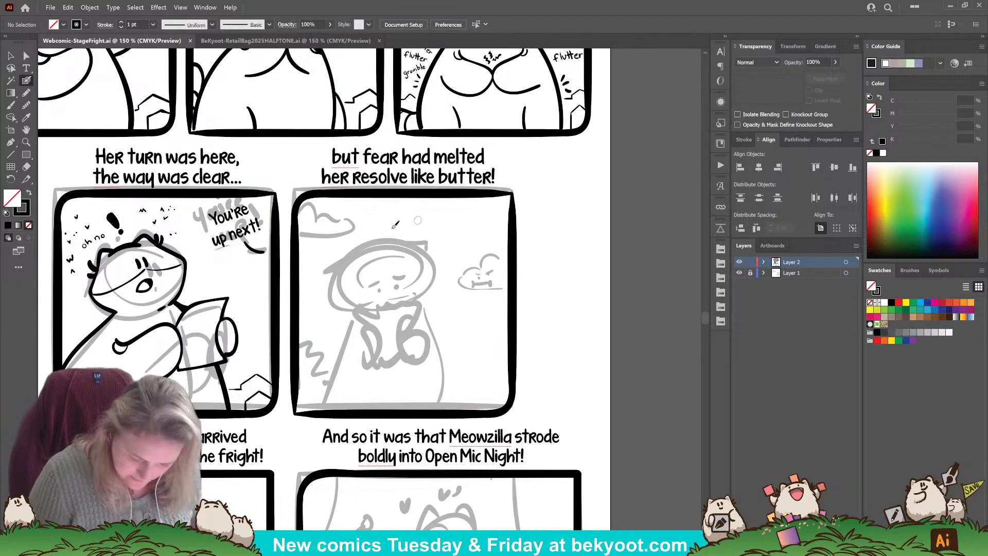
Draw Meowzilla's dot eyes, worried brows and top-of-head arc in the "but fear had melted" panel, and isolate them as a group.
left_click(379, 291)
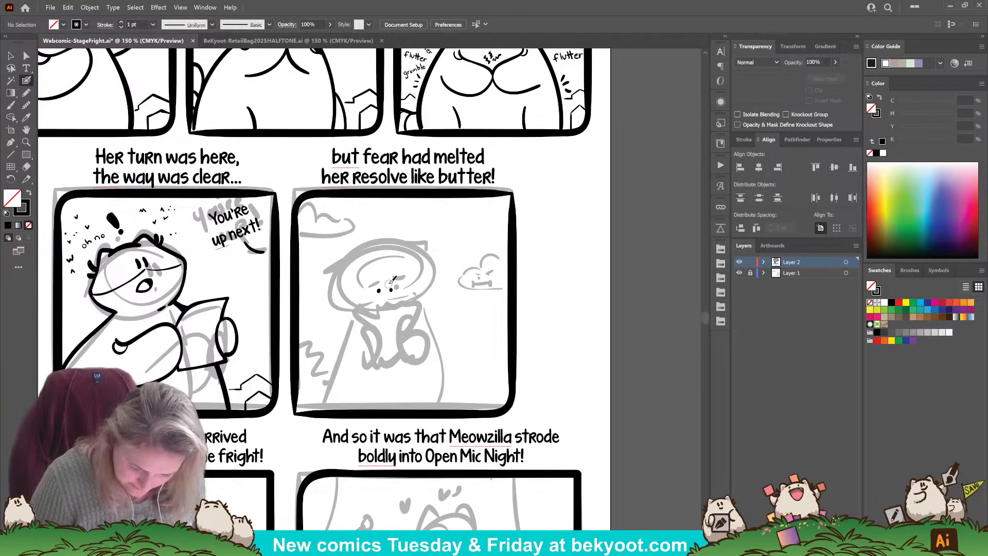
left_click(391, 288)
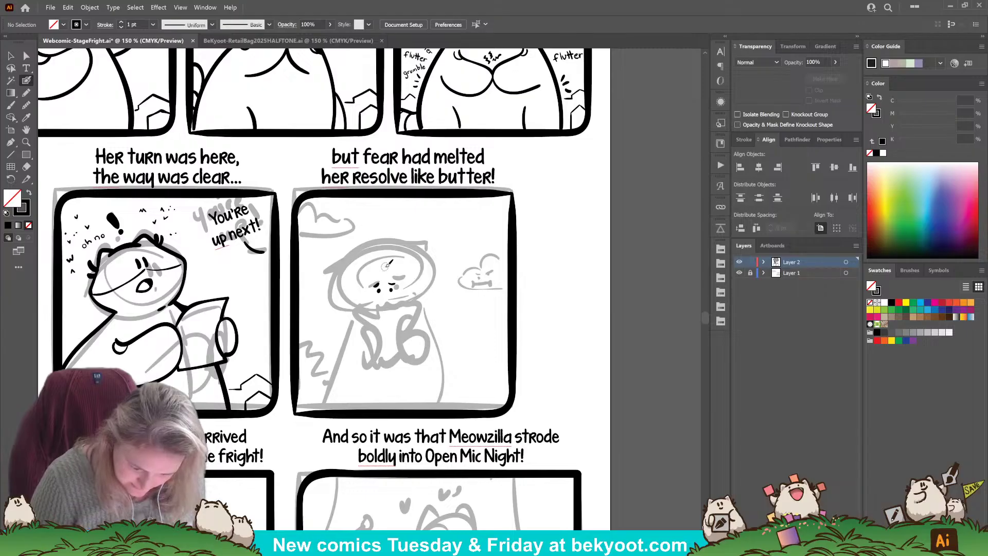
left_click_drag(358, 261, 396, 247)
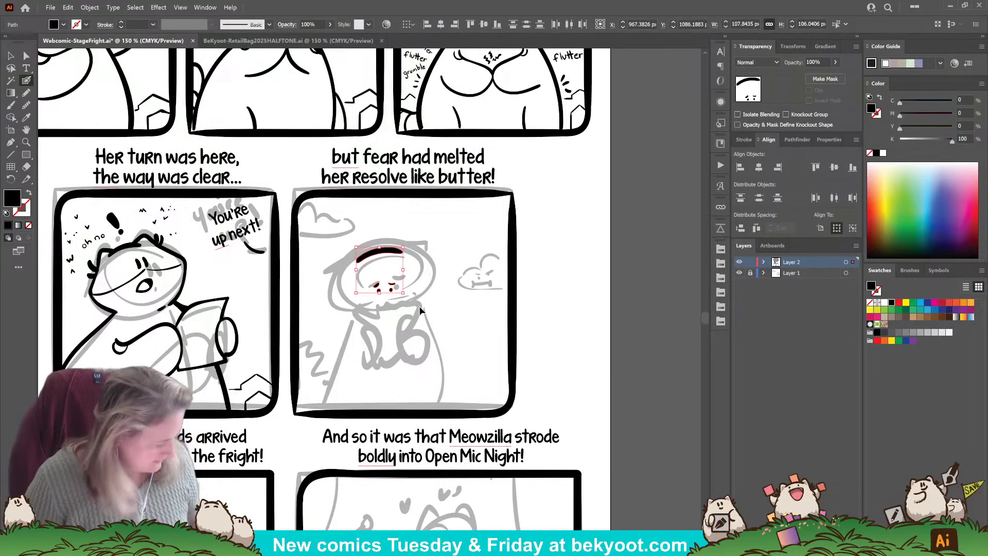
key("ctrl+g")
double_click(394, 253)
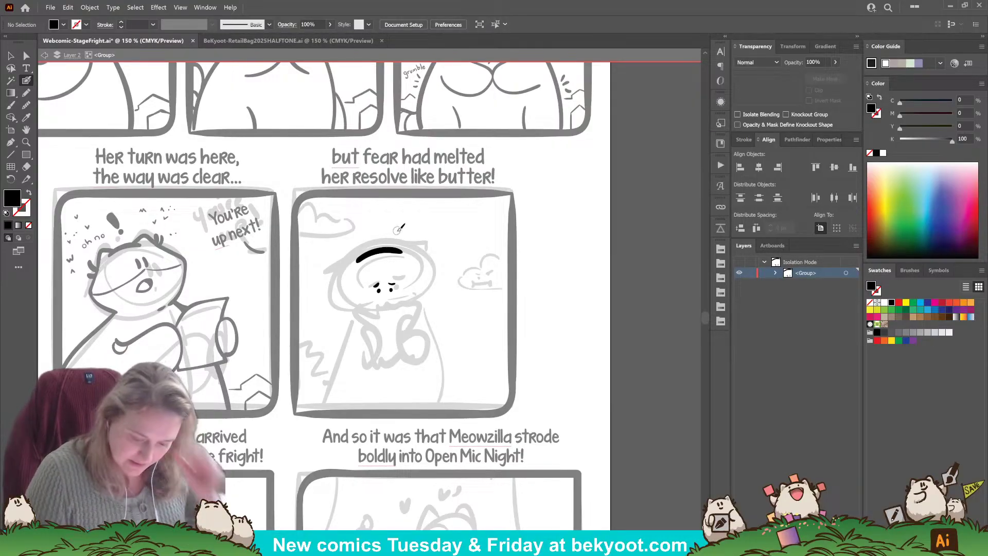
Ink Meowzilla's two ears at the ends of the head arc and clean up the arc's overlapping end.
left_click(400, 251, "ctrl")
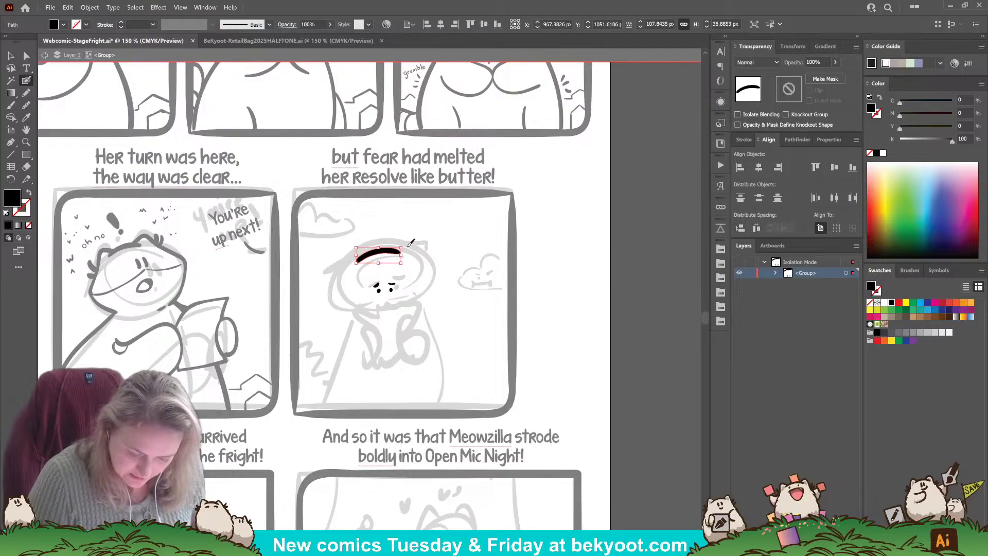
left_click(409, 245, "ctrl")
mouse_move(397, 251)
left_mouse_down()
mouse_move(409, 241)
mouse_move(421, 256)
mouse_move(360, 248)
mouse_move(348, 255)
mouse_move(344, 281)
left_mouse_up()
left_click(398, 244, "ctrl")
key("ctrl+z")
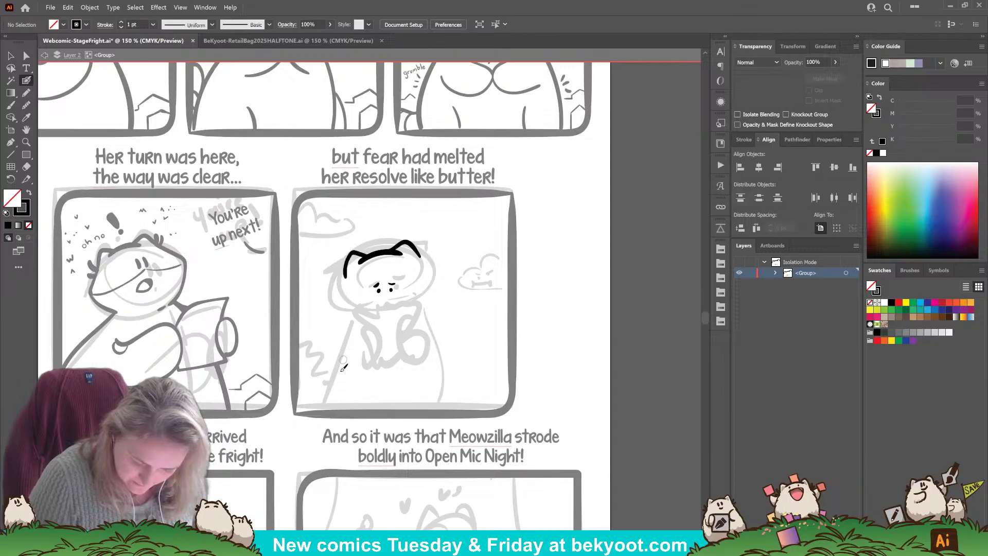
mouse_move(403, 254)
left_mouse_down()
mouse_move(381, 250)
mouse_move(360, 265)
left_mouse_up()
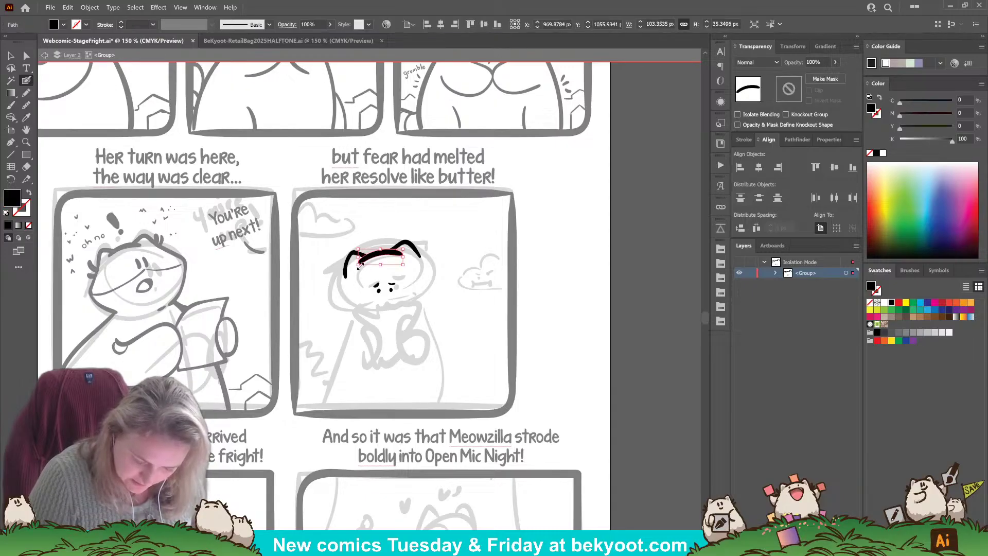
key("ctrl+z")
key("ctrl+shift+a")
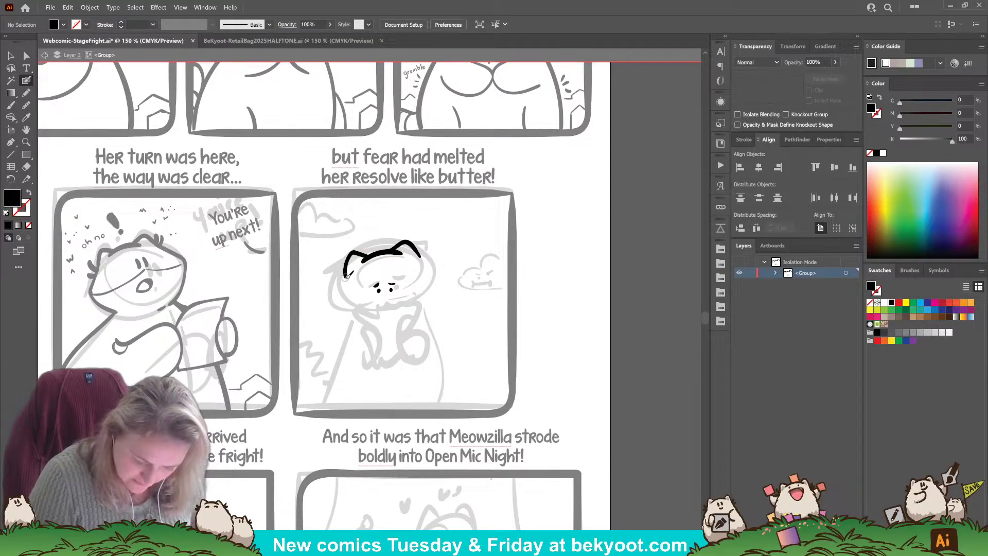
Ink both sides of Meowzilla's head down from the ears with small fur tufts, leaving a gap at the chin.
key("shift+x")
mouse_move(346, 272)
left_mouse_down()
mouse_move(335, 301)
mouse_move(368, 309)
left_mouse_up()
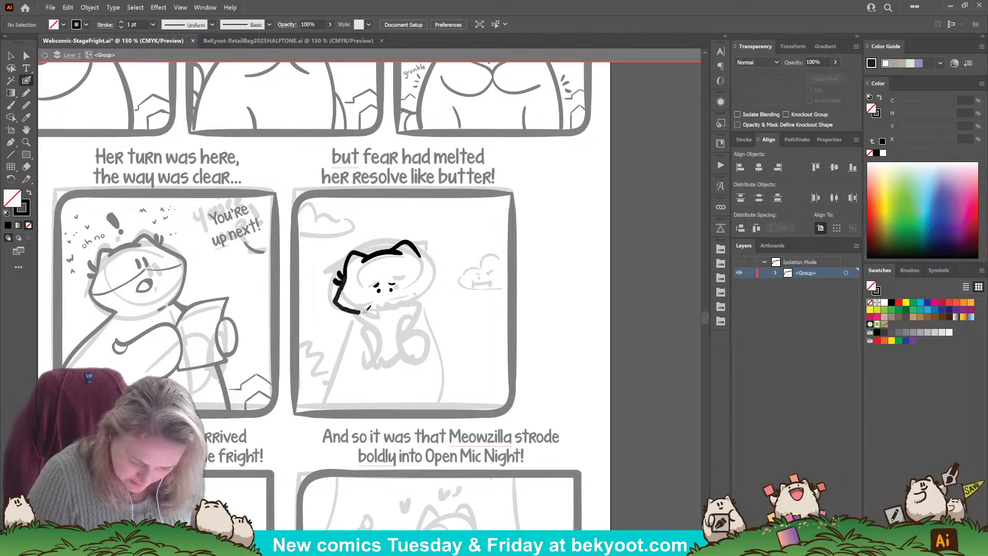
key("ctrl+z")
mouse_move(350, 271)
left_mouse_down()
mouse_move(336, 299)
mouse_move(368, 312)
left_mouse_up()
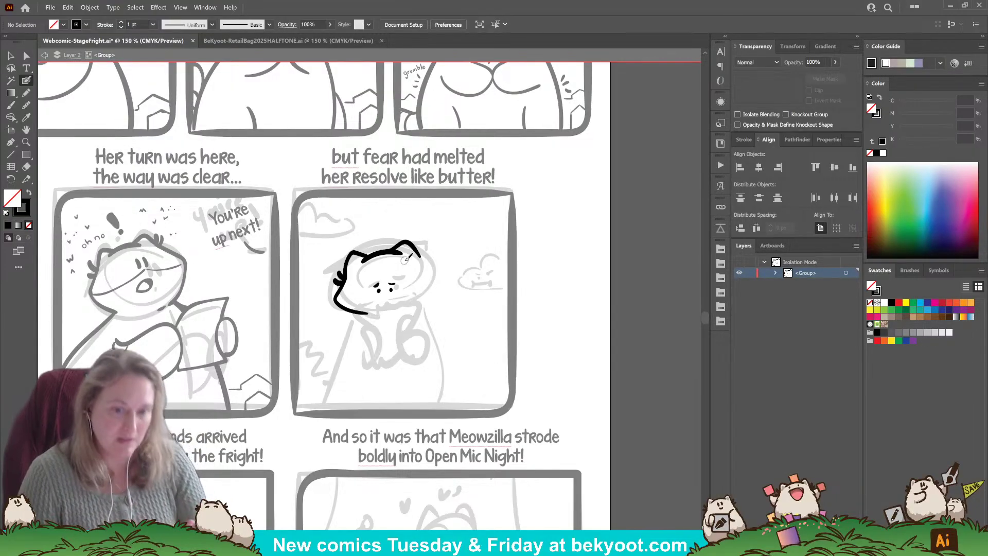
left_click_drag(424, 253, 428, 249)
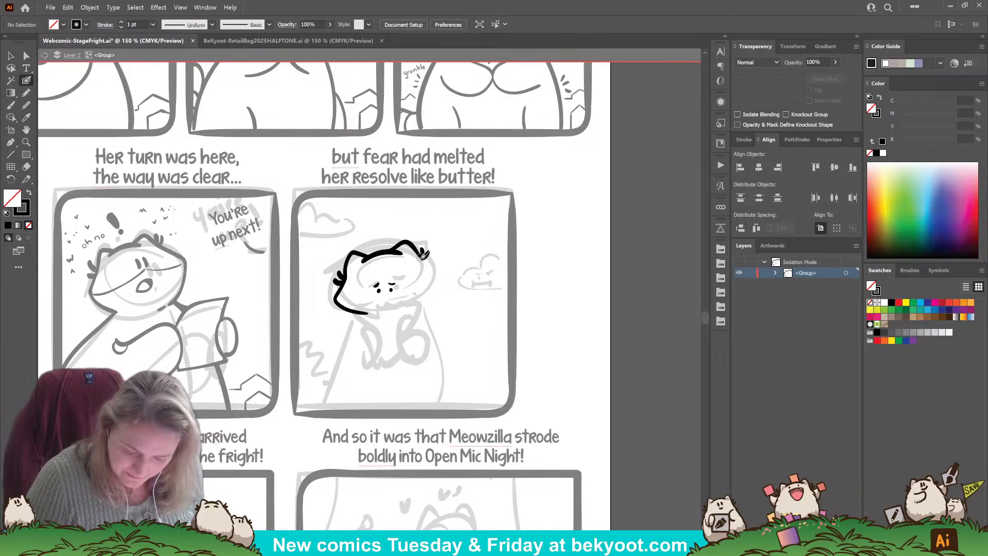
left_click_drag(438, 282, 411, 306)
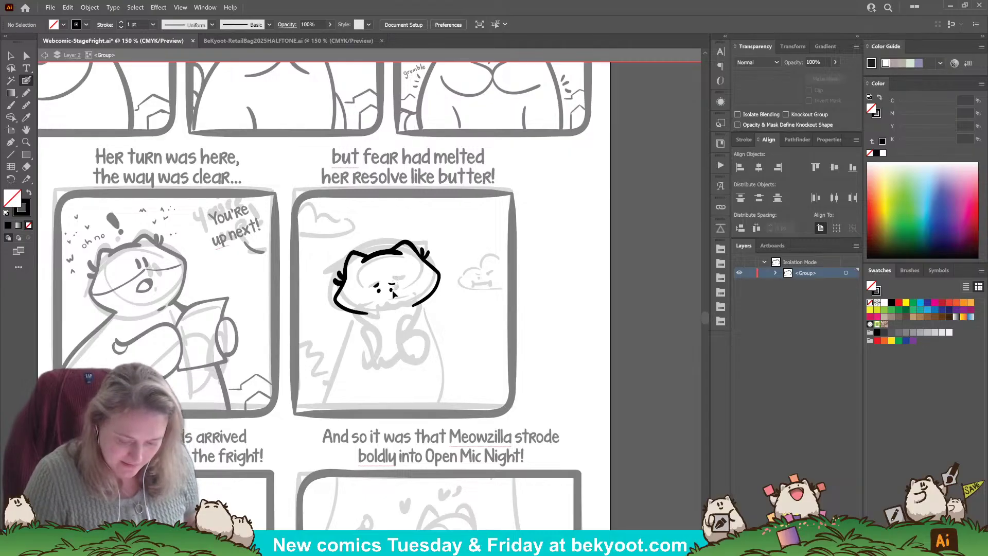
Adjust Meowzilla's right eye and brow, and ink the two short mouth ends near the lower edge of the face.
left_click_drag(388, 284, 397, 285)
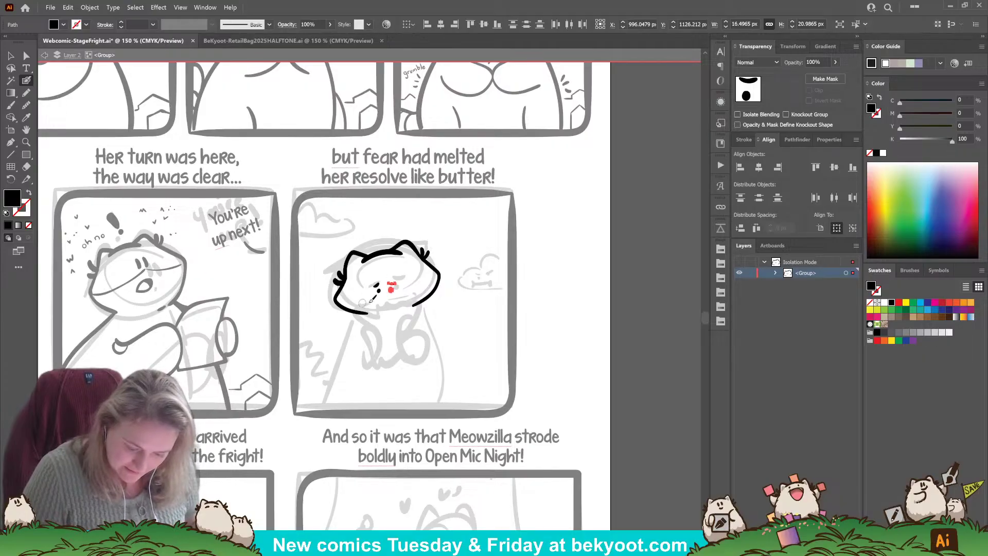
key("ctrl+shift+a")
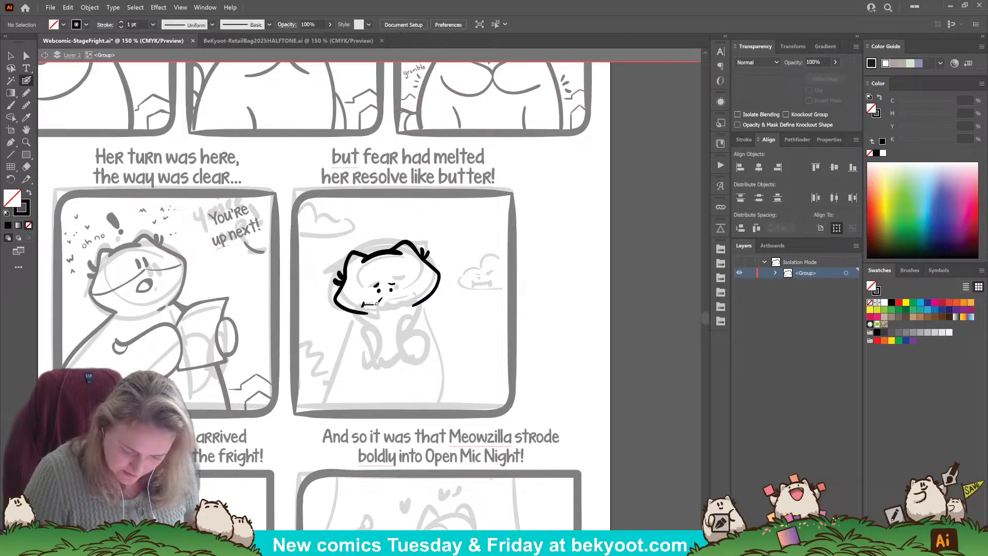
mouse_move(363, 305)
left_mouse_down()
mouse_move(416, 294)
mouse_move(406, 286)
left_mouse_up()
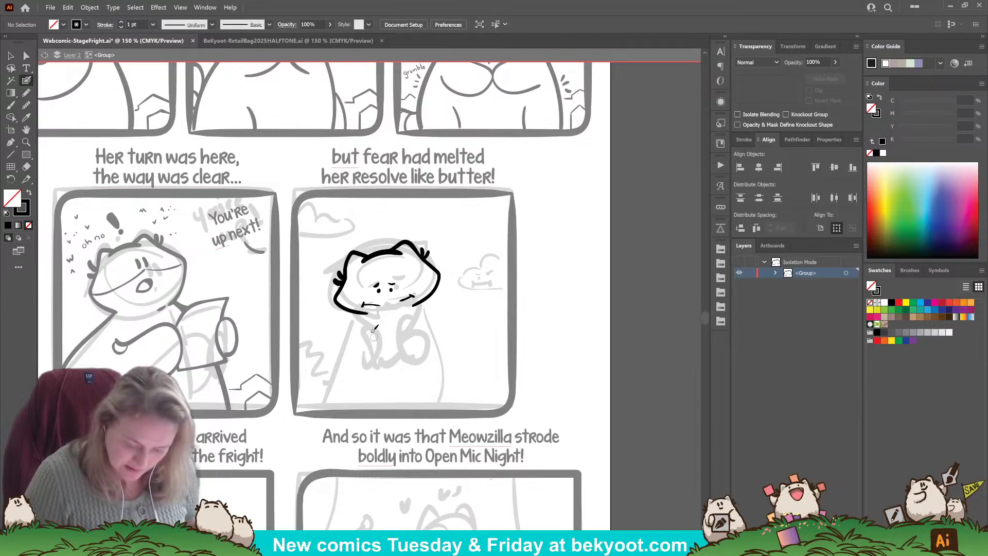
Ink the jagged clump of fur hanging under Meowzilla's chin, pinched in the middle and flared at the base, with strand lines inside.
mouse_move(360, 315)
left_mouse_down()
mouse_move(381, 339)
mouse_move(385, 309)
mouse_move(420, 307)
mouse_move(404, 344)
mouse_move(366, 378)
mouse_move(424, 370)
mouse_move(405, 344)
mouse_move(397, 346)
mouse_move(404, 372)
mouse_move(392, 376)
mouse_move(404, 372)
left_mouse_up()
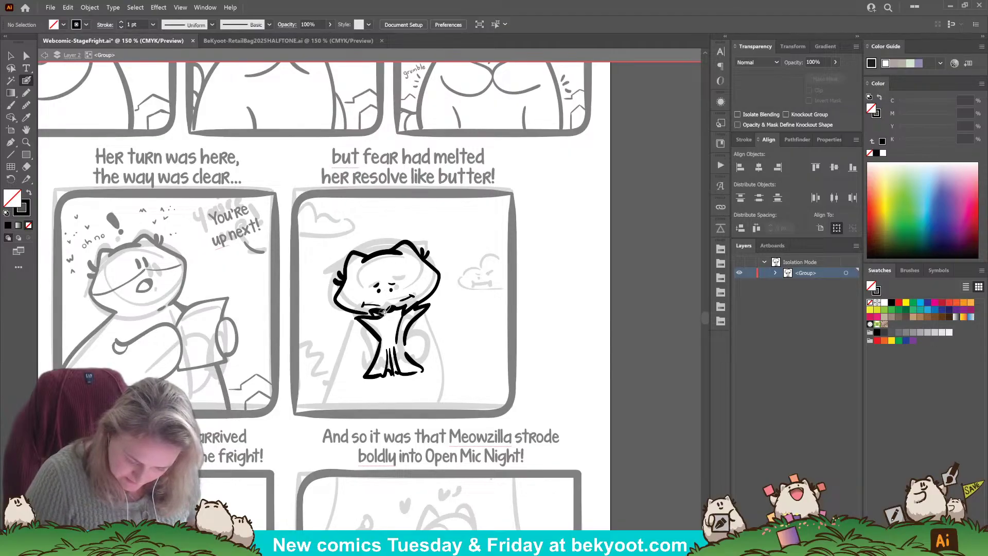
mouse_move(385, 309)
left_mouse_down()
mouse_move(390, 342)
mouse_move(401, 343)
mouse_move(393, 337)
left_mouse_up()
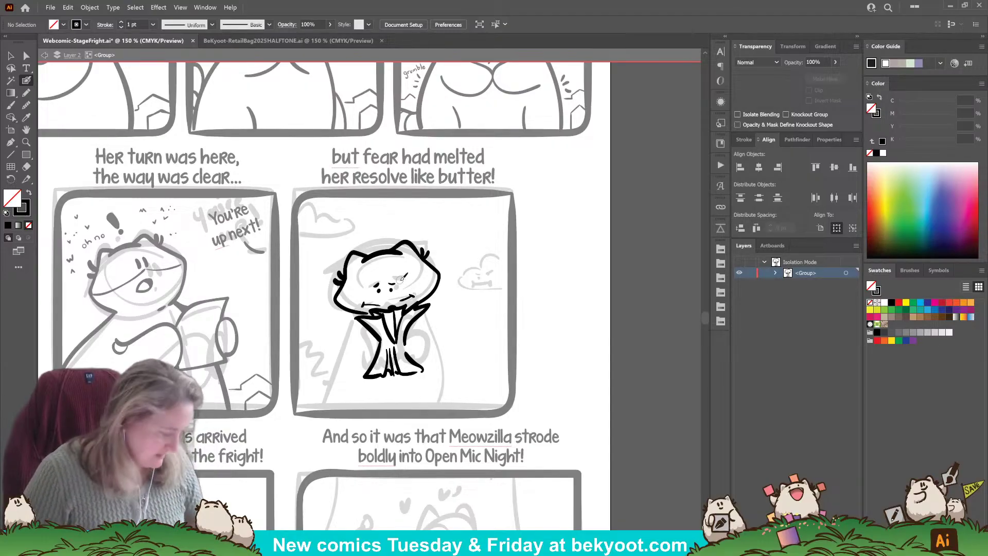
key("Return")
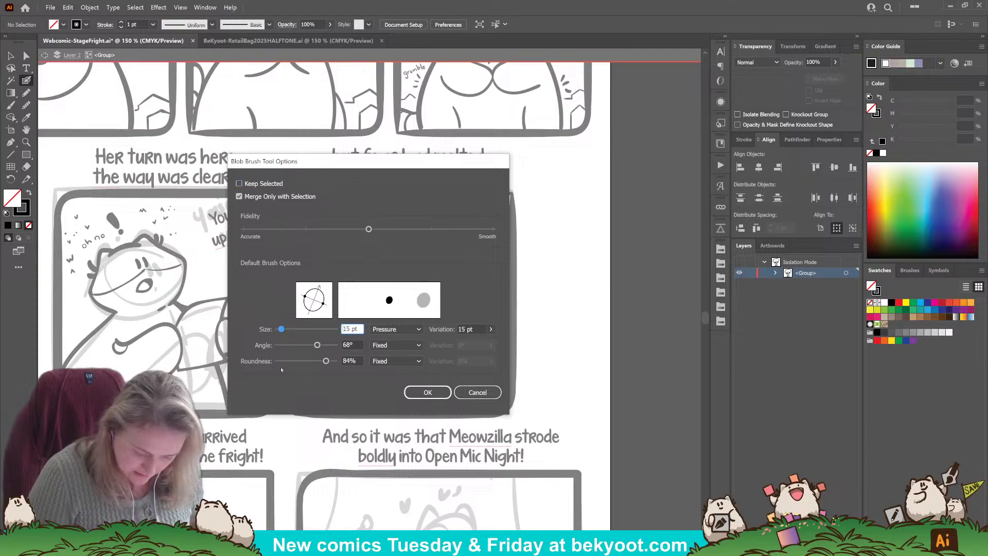
left_click(433, 391)
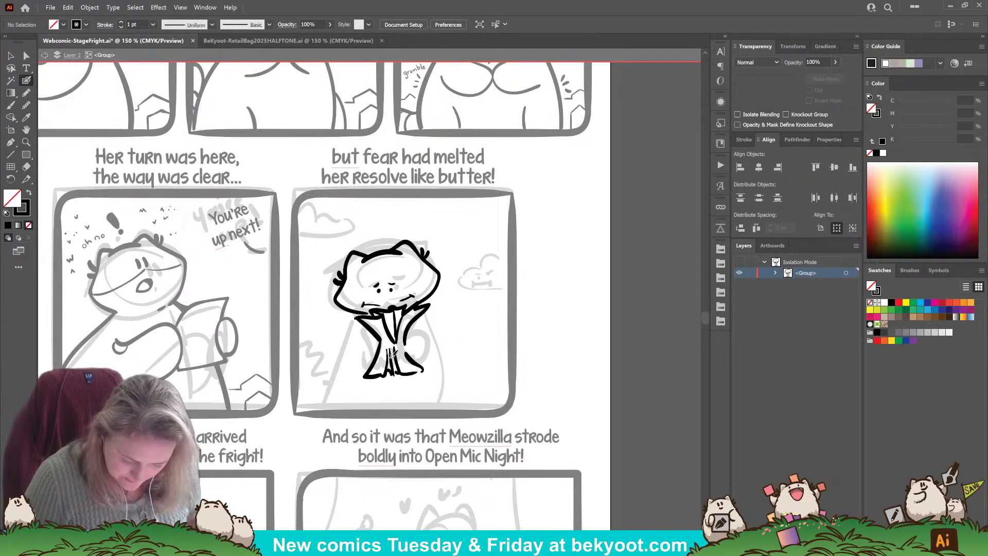
left_click_drag(392, 353, 383, 315)
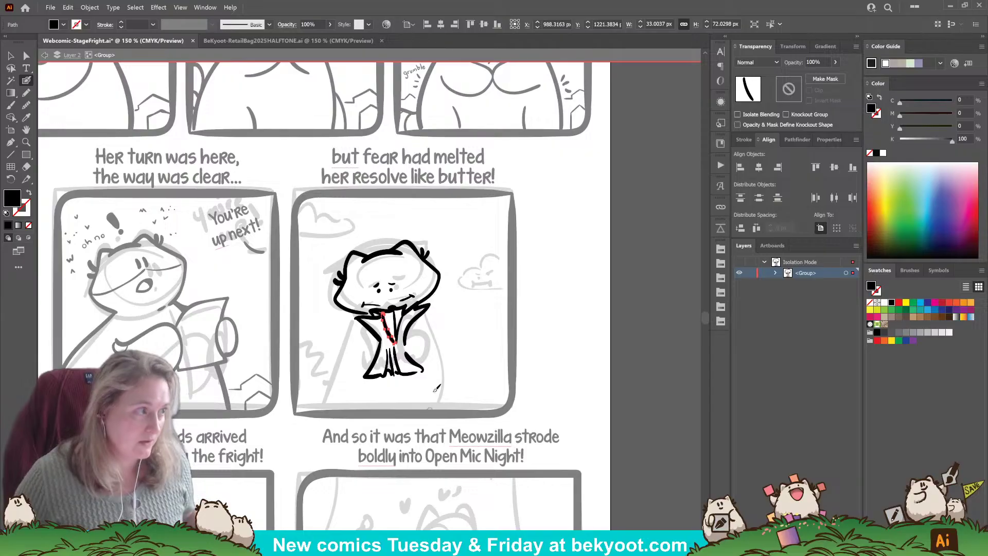
key("ctrl+shift+a")
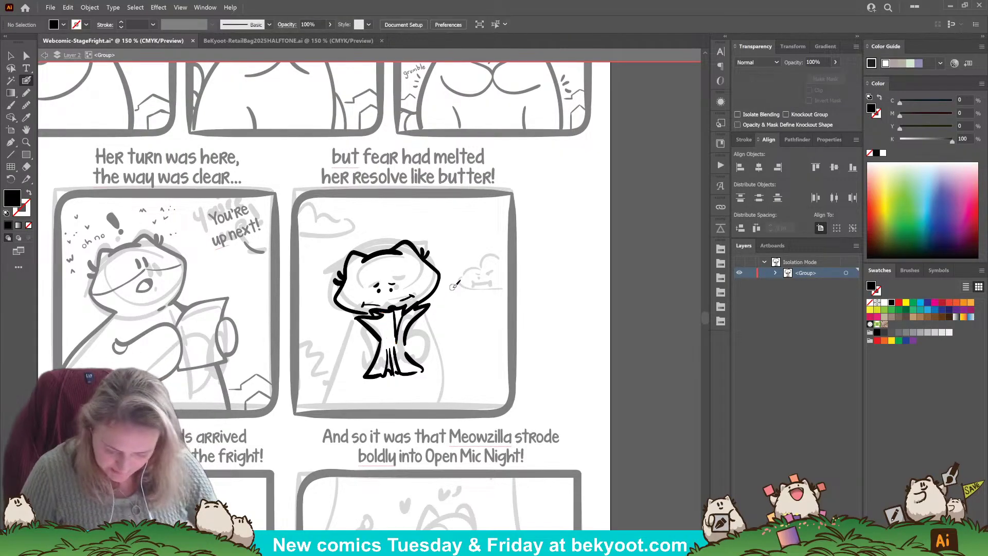
key("shift+x")
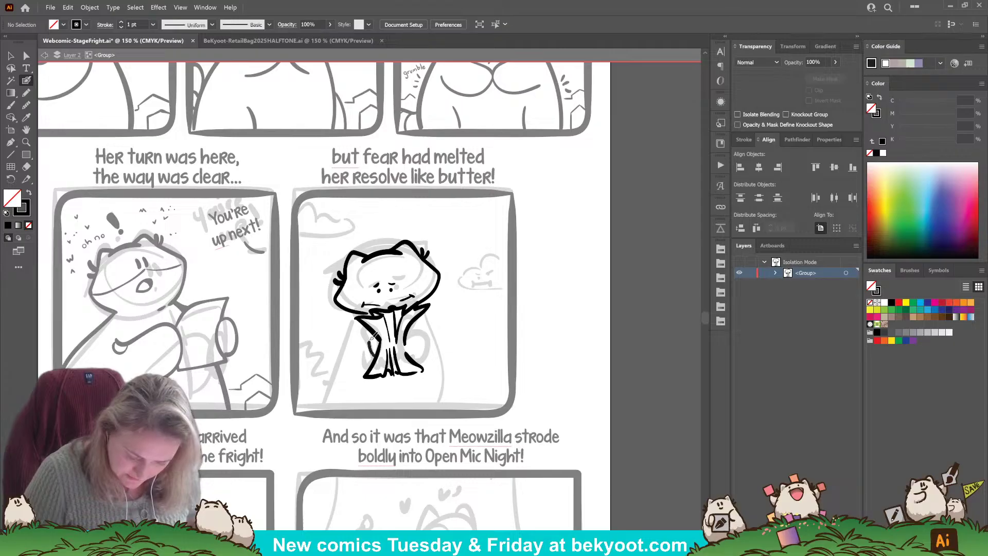
Ink Meowzilla's rounded left-side paw gripping the fur clump, and refine the lower edge of its outline.
mouse_move(375, 358)
left_mouse_down()
mouse_move(372, 323)
mouse_move(398, 340)
mouse_move(379, 381)
left_mouse_up()
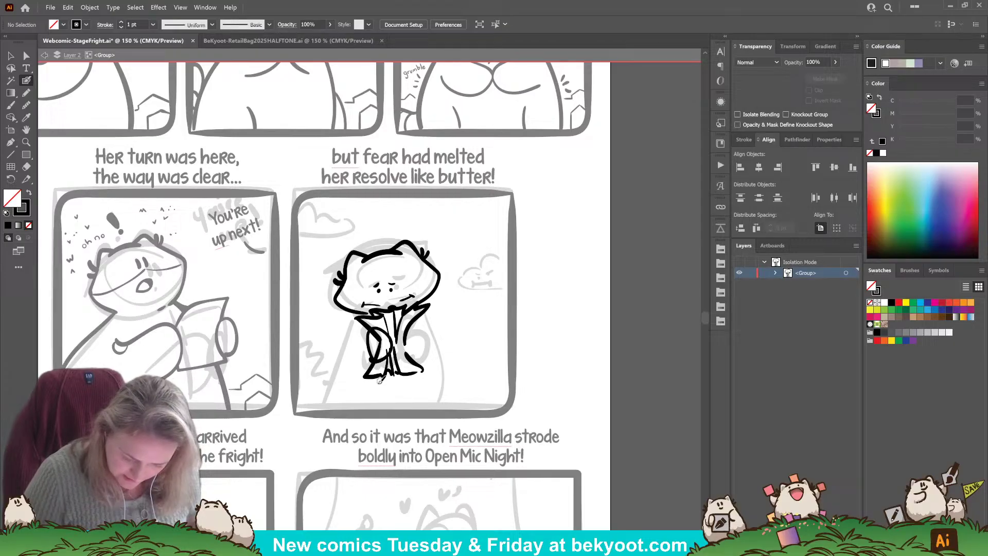
left_click(373, 355, "ctrl")
left_click(27, 106)
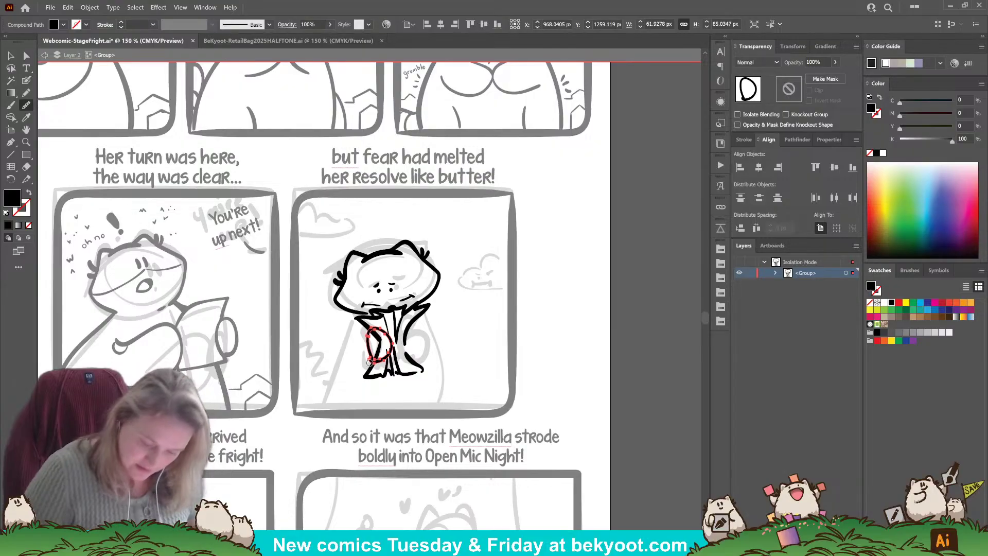
mouse_move(370, 360)
left_mouse_down()
mouse_move(368, 324)
mouse_move(370, 363)
left_mouse_up()
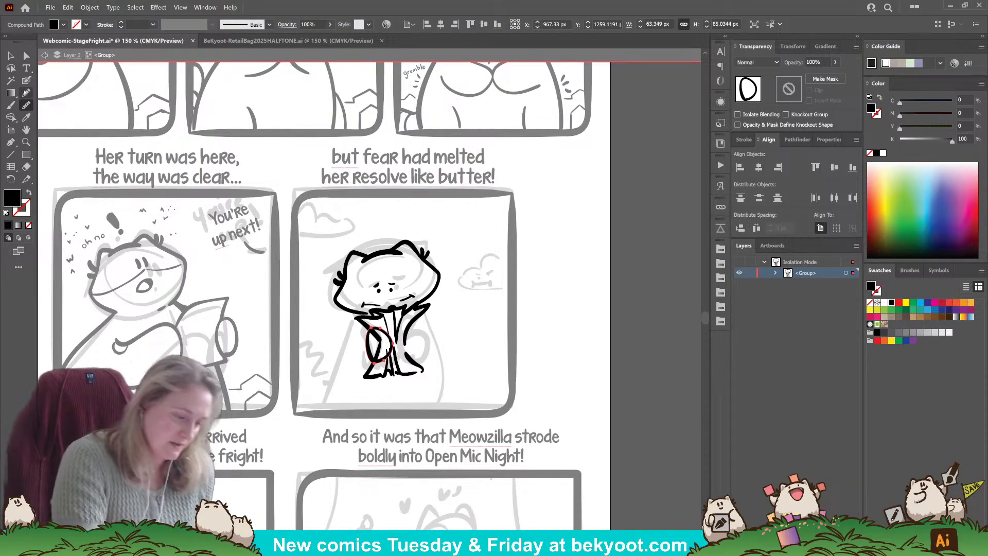
key("n")
key("ctrl+shift+a")
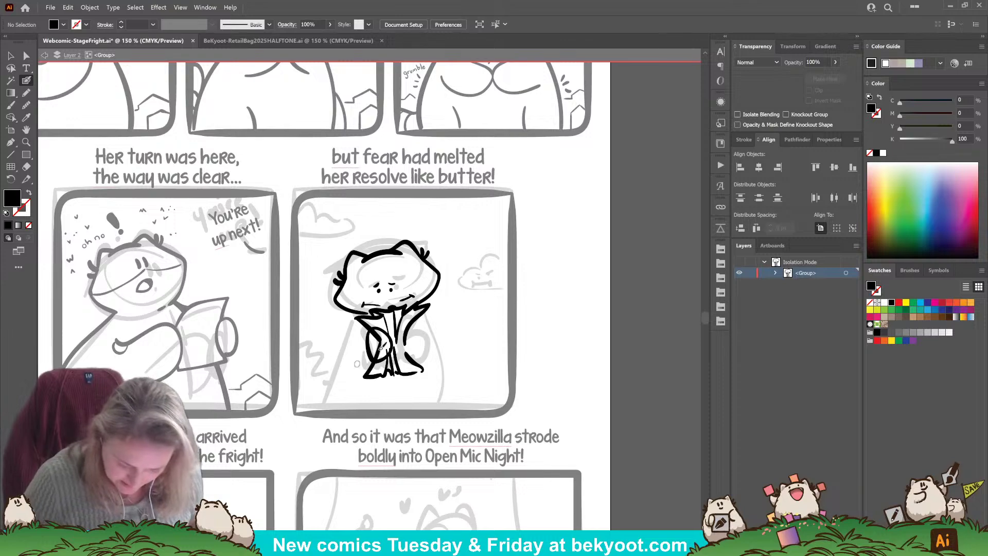
Ink Meowzilla's oval right-side paw gripping the fur clump, and reshape its outline with a slight tilt.
left_click_drag(415, 322, 417, 357)
key("shift+x")
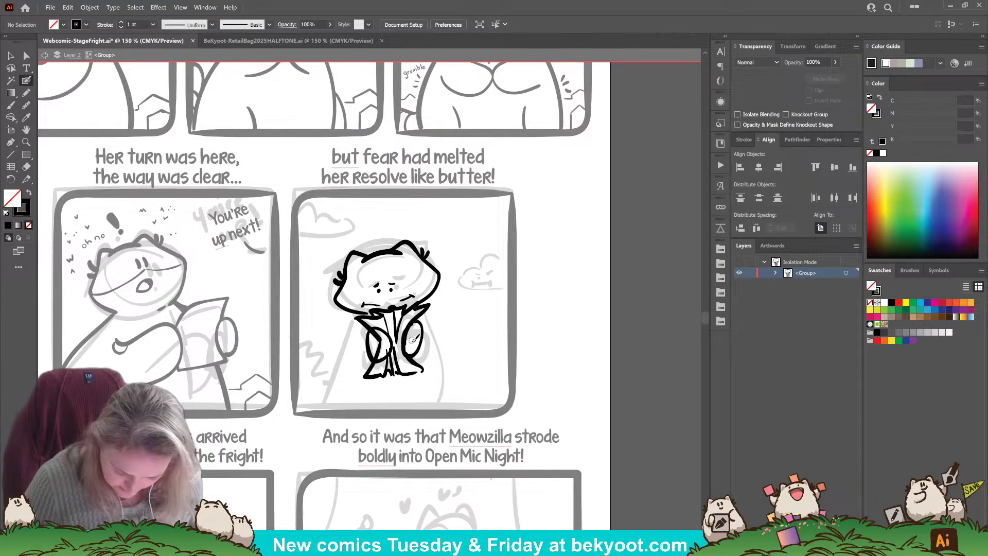
left_click_drag(415, 322, 416, 356)
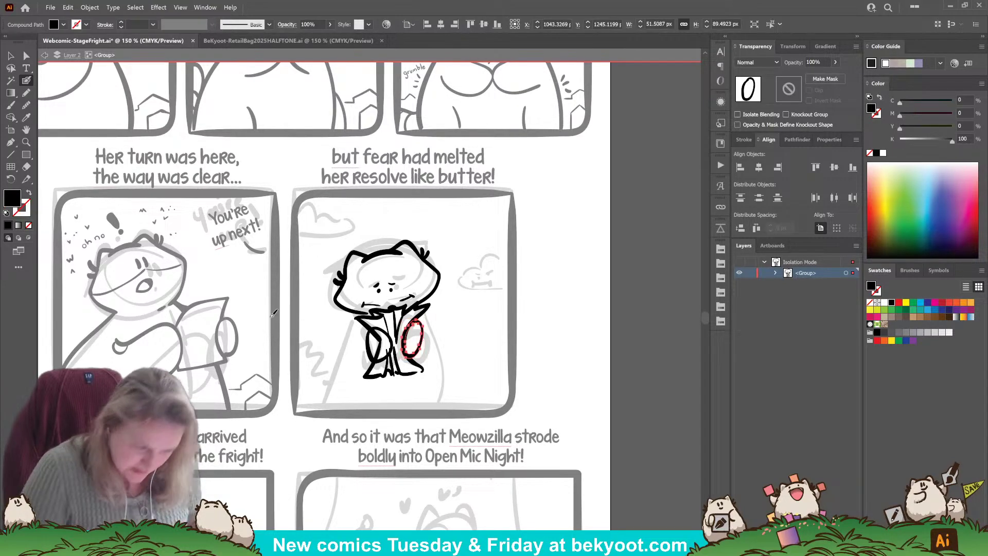
left_click(26, 105)
left_click(26, 105)
mouse_move(413, 324)
left_mouse_down()
mouse_move(406, 357)
mouse_move(421, 339)
mouse_move(418, 355)
mouse_move(427, 351)
left_mouse_up()
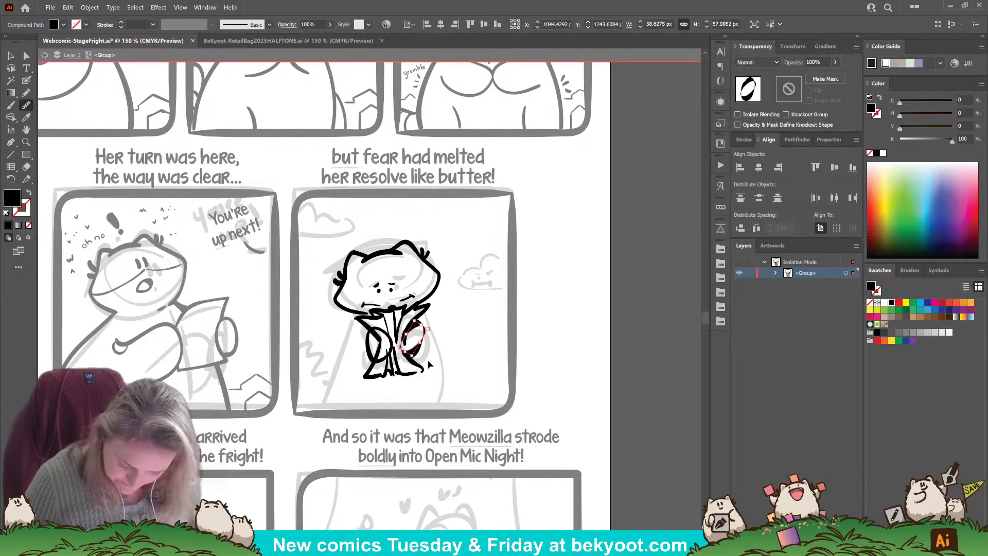
key("ctrl+shift+a")
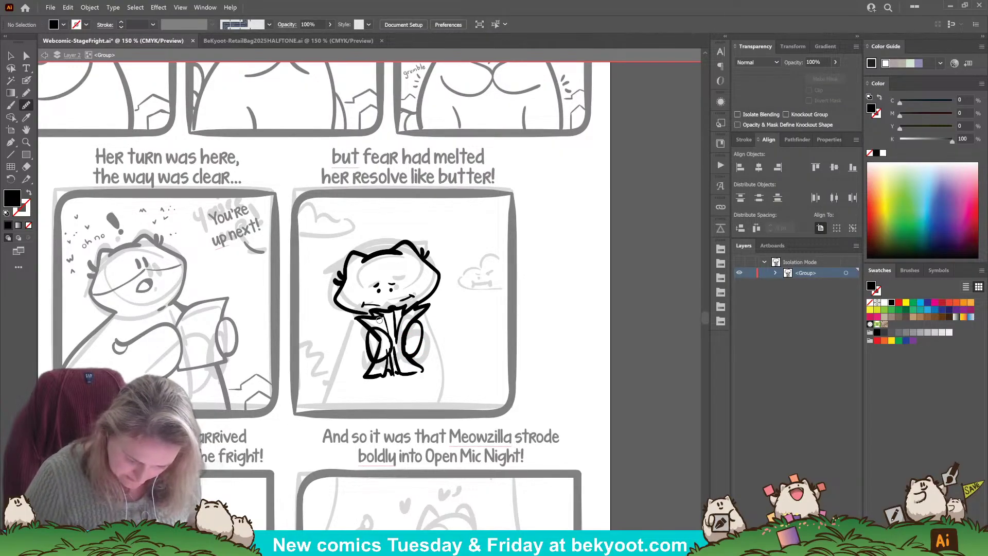
Ink a thin curved line along Meowzilla's lower right cheek, up to the edge of the head.
key("shift+b")
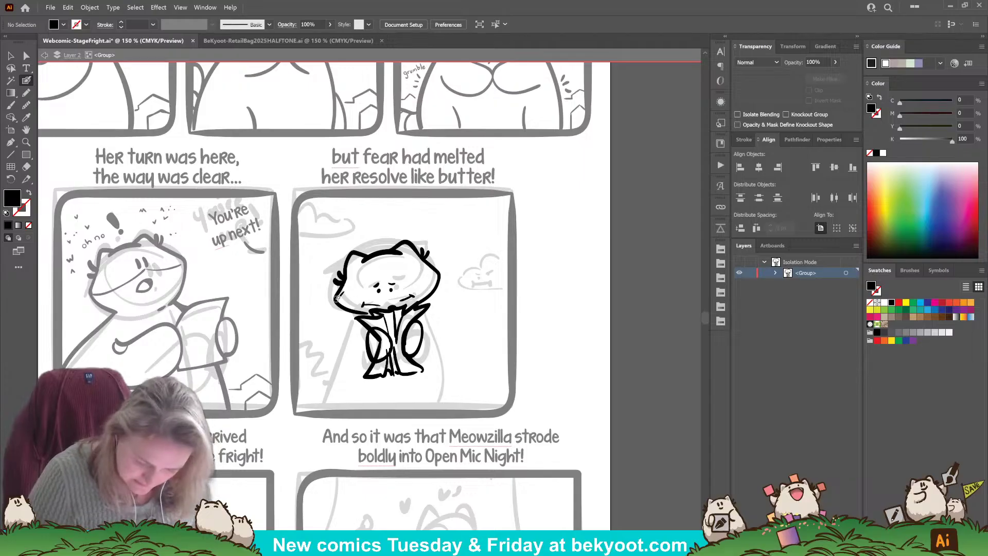
key("shift+x")
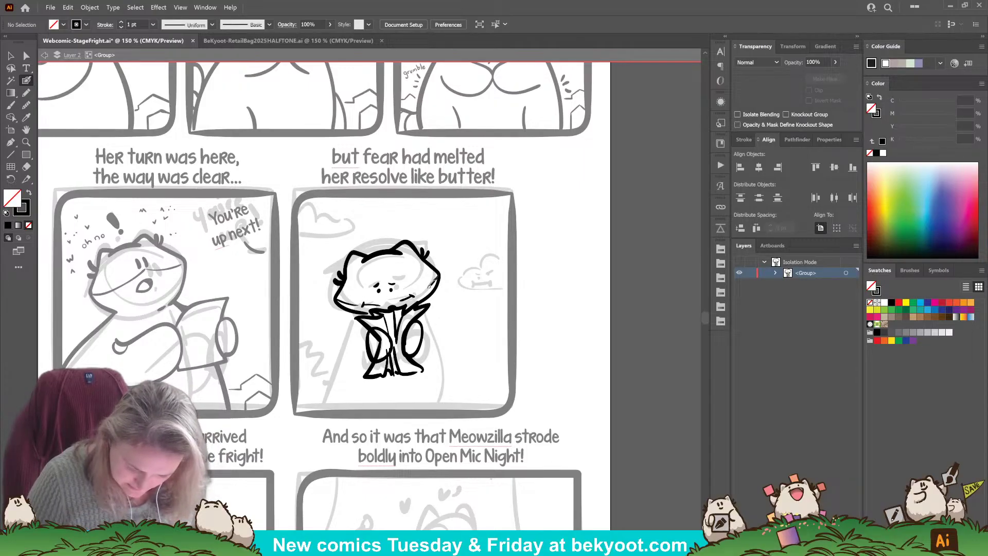
left_click_drag(430, 285, 437, 277)
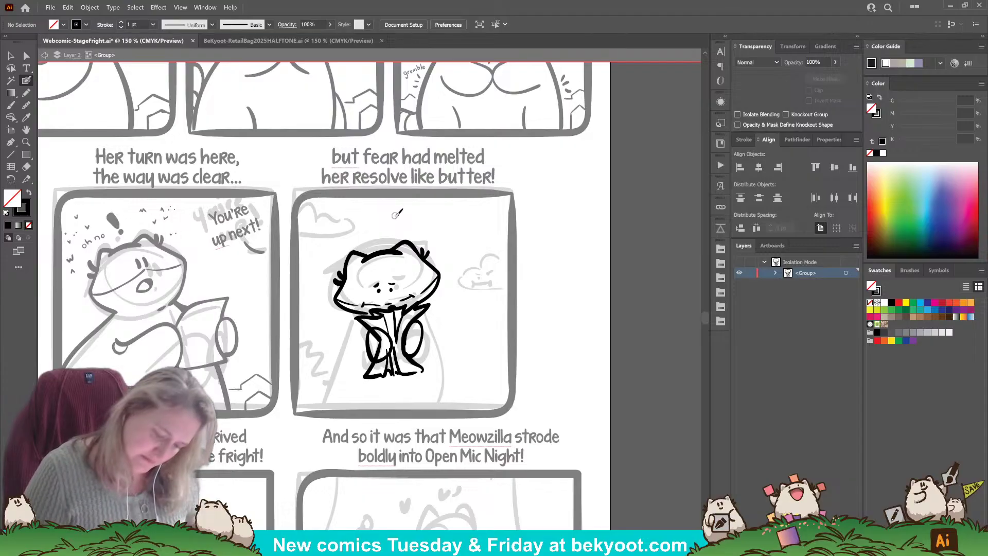
Ink both sides of Meowzilla's body down to the panel's lower border, and both bent arms leading to the paws.
left_click_drag(354, 312, 326, 414)
mouse_move(430, 297)
left_mouse_down()
mouse_move(457, 345)
mouse_move(466, 409)
left_mouse_up()
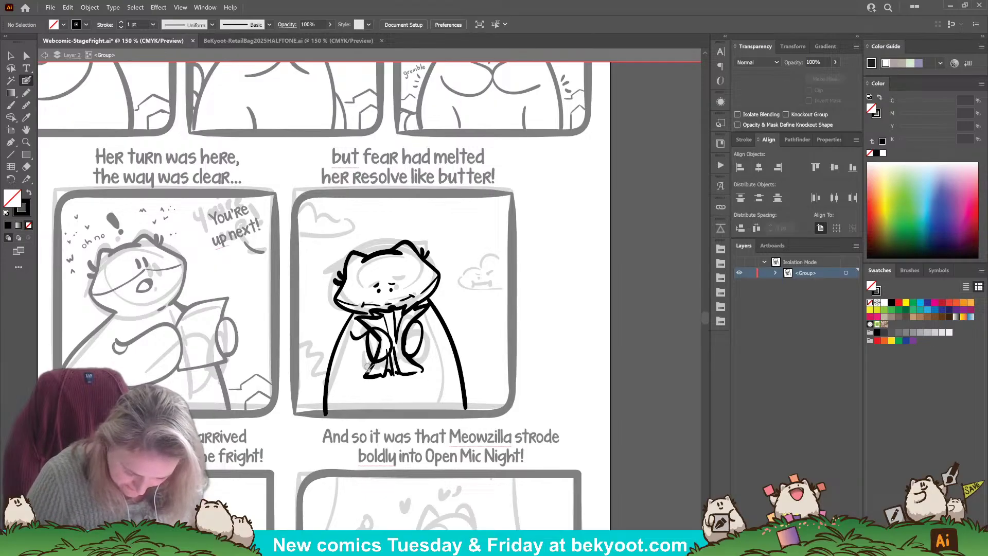
mouse_move(369, 329)
left_mouse_down()
mouse_move(346, 366)
mouse_move(360, 382)
mouse_move(386, 383)
left_mouse_up()
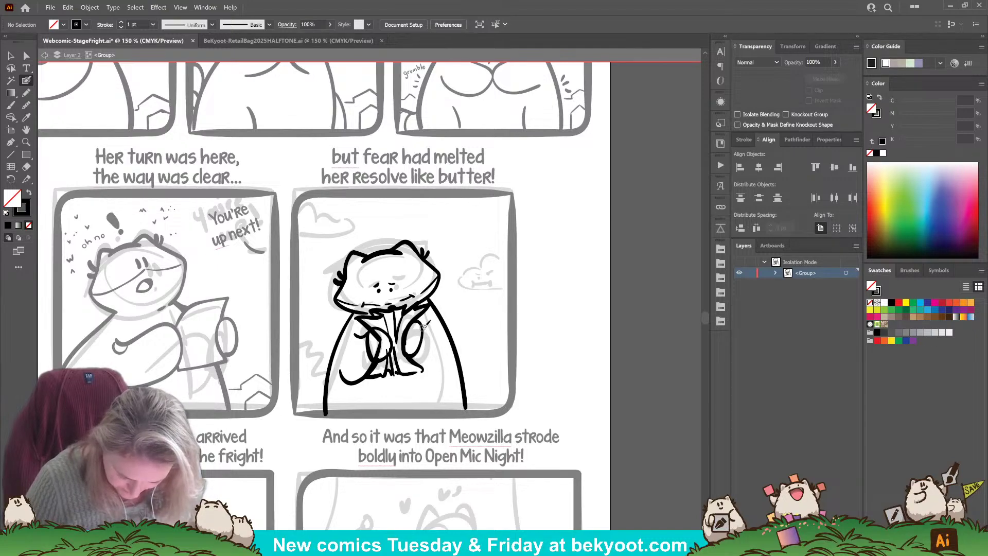
left_click_drag(414, 363, 445, 331)
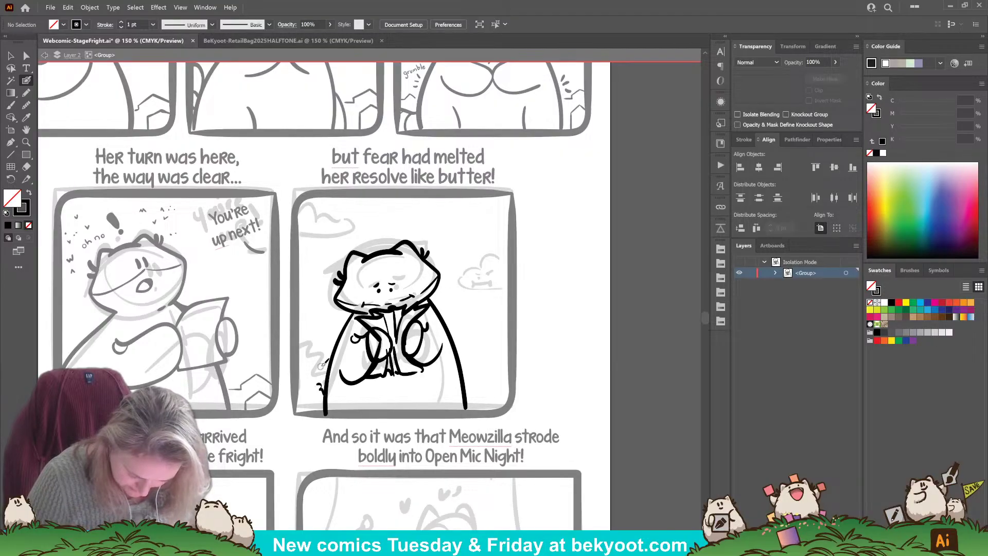
Ink Meowzilla's bristly tail beside the left side of the body, using curved bands of short fur spikes.
mouse_move(324, 403)
left_mouse_down()
mouse_move(317, 368)
mouse_move(294, 362)
left_mouse_up()
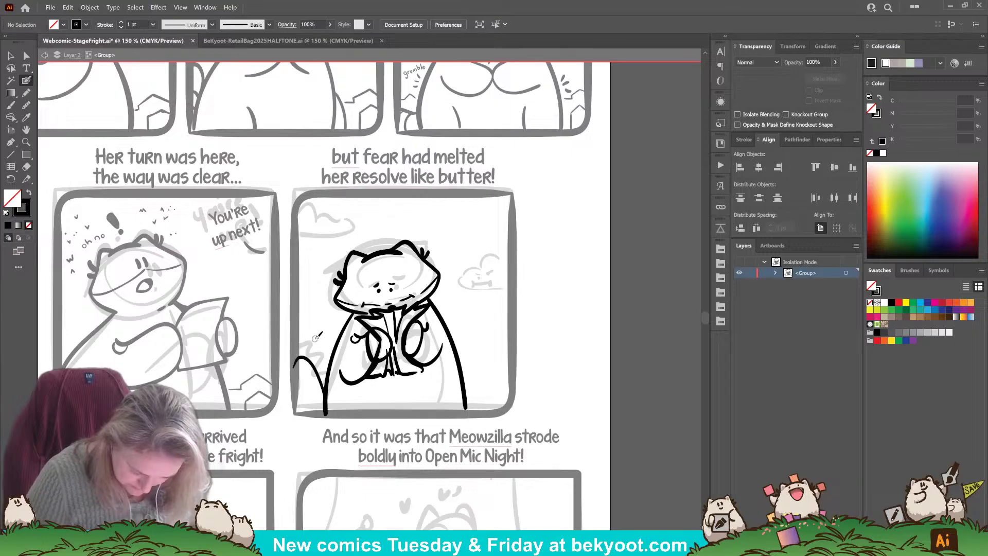
mouse_move(310, 410)
left_mouse_down()
mouse_move(323, 386)
mouse_move(298, 388)
mouse_move(316, 373)
mouse_move(297, 374)
mouse_move(312, 362)
left_mouse_up()
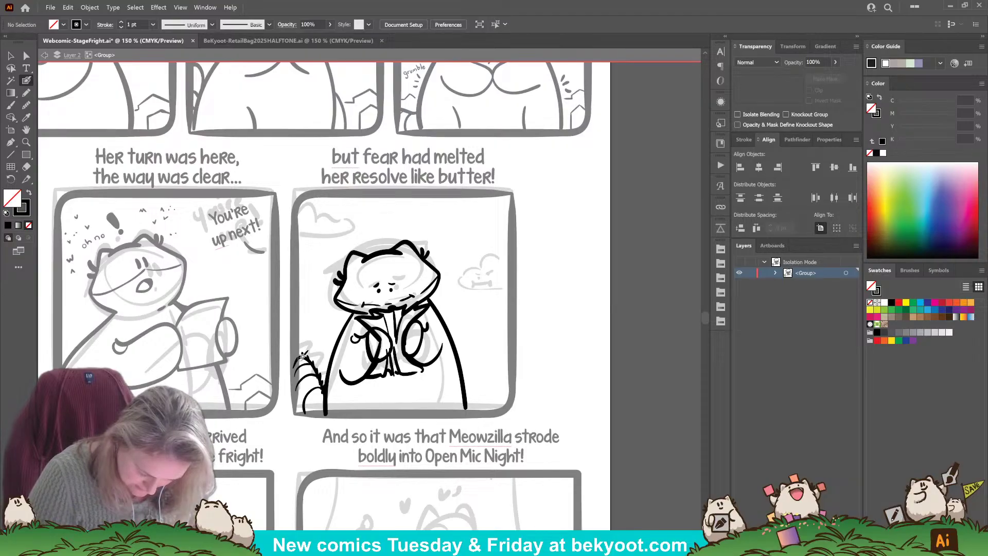
left_click_drag(295, 362, 324, 400)
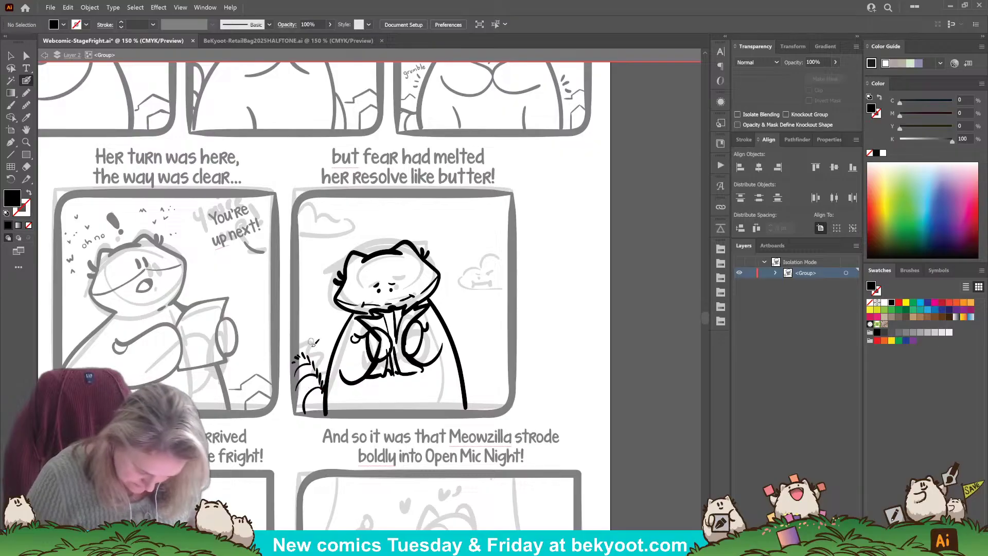
key("ctrl+shift+a")
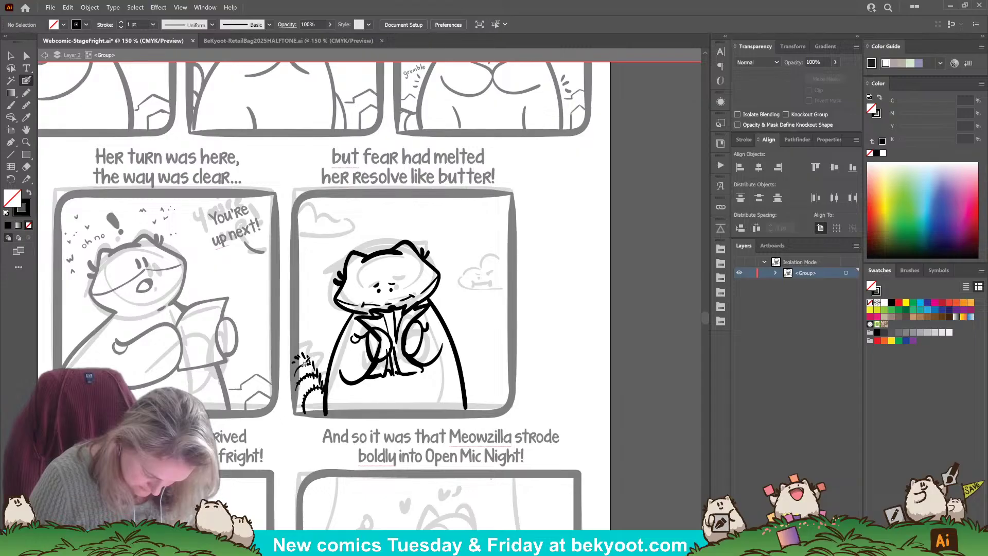
left_click_drag(298, 366, 308, 419)
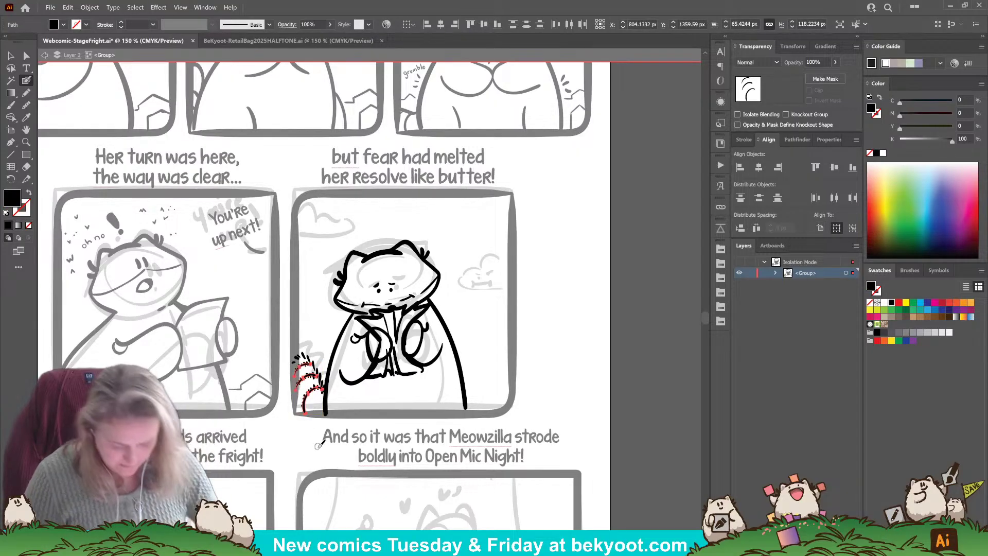
key("ctrl+shift+a")
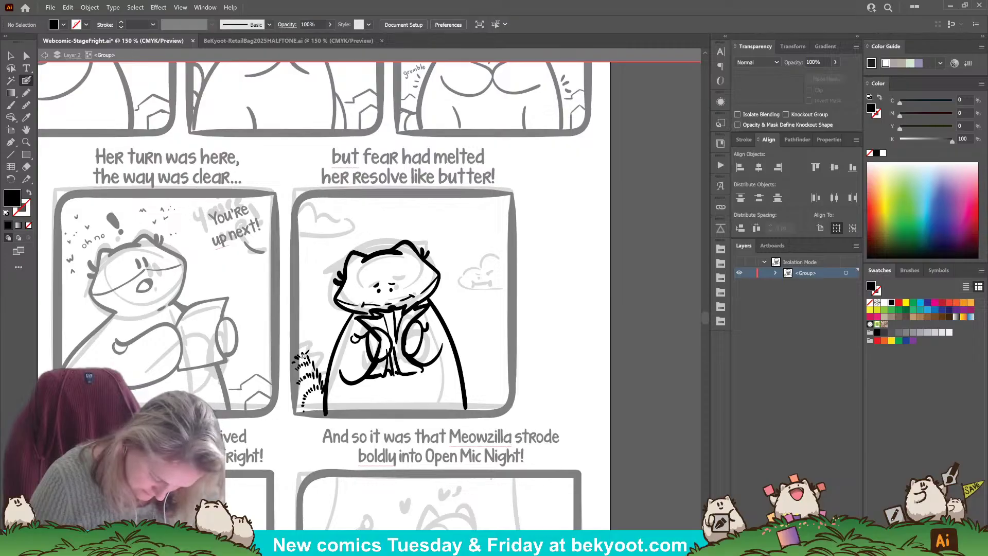
Touch up Meowzilla's small dot eyes in the middle of the face.
key("shift+x")
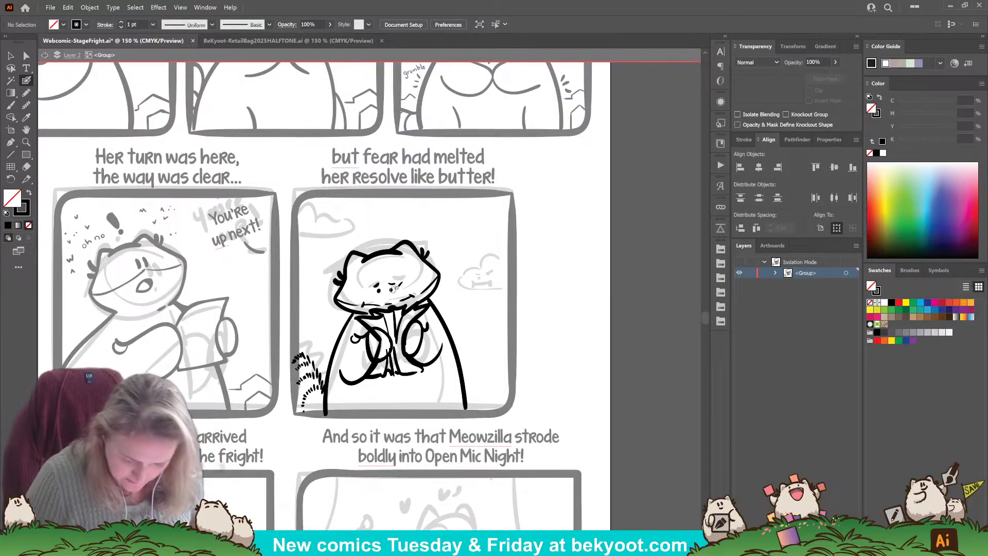
mouse_move(388, 288)
left_mouse_down()
mouse_move(361, 320)
mouse_move(379, 287)
left_mouse_up()
key("ctrl+shift+a")
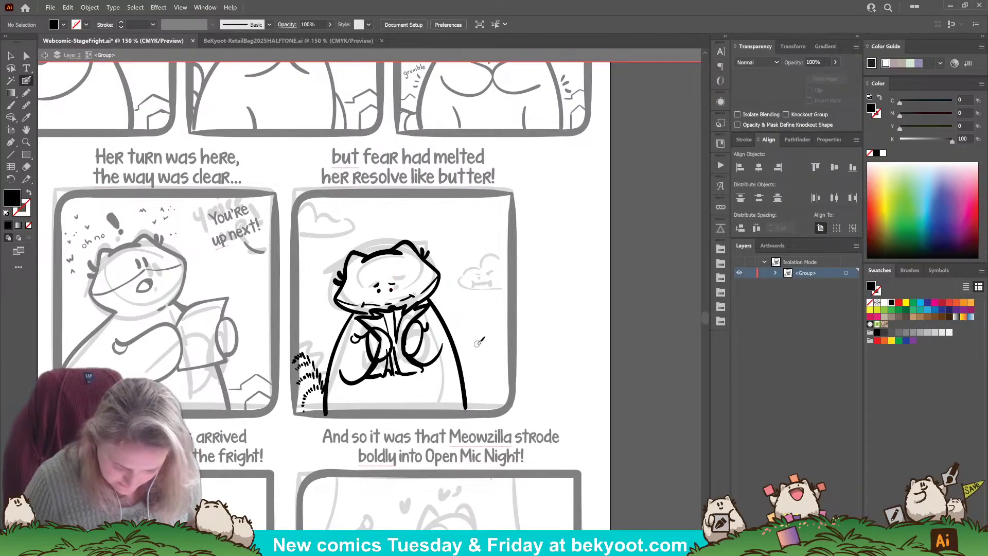
Clean up the overlapping ink lines where Meowzilla's left-side arm and paw meet the held paper.
scroll(437, 368, "down", 1)
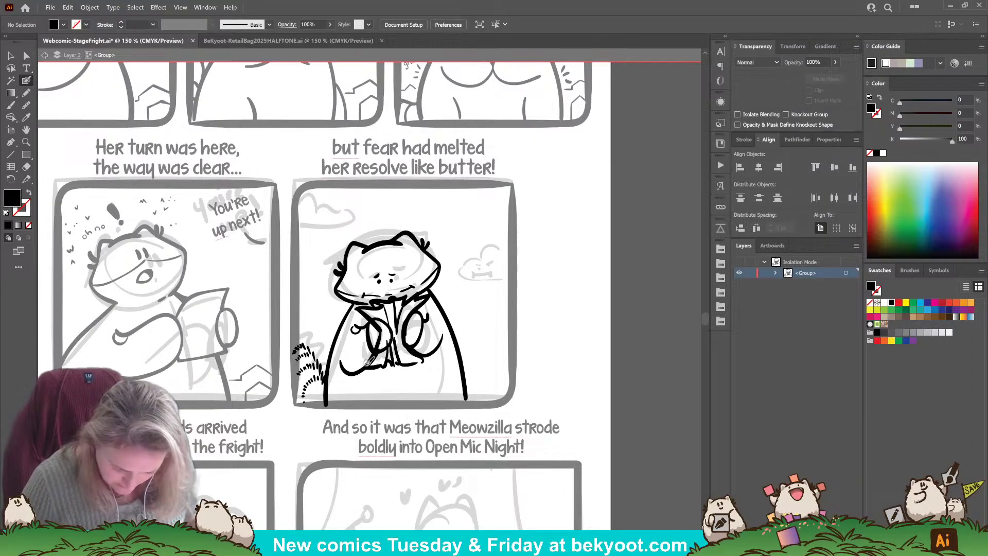
left_click(381, 333, "ctrl")
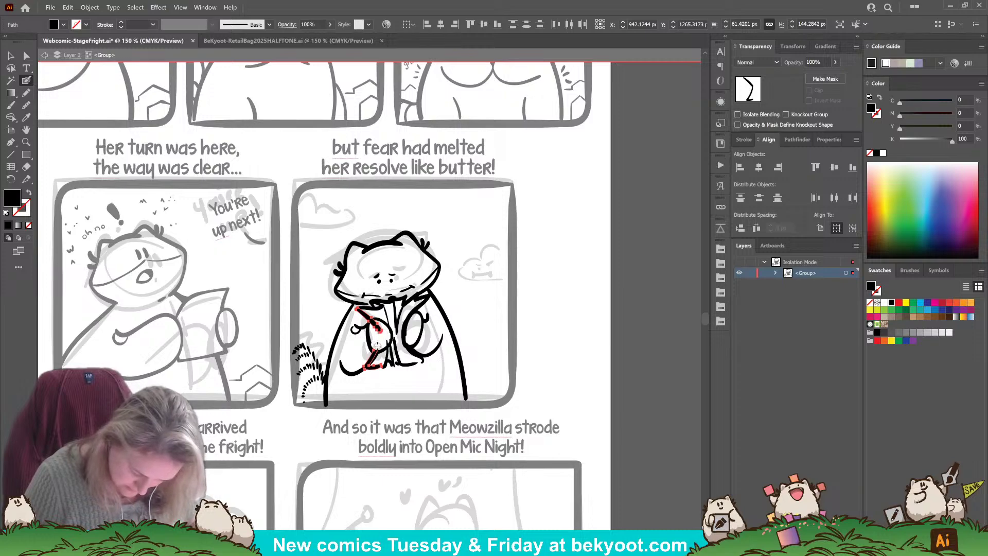
mouse_move(374, 323)
left_mouse_down()
mouse_move(368, 368)
mouse_move(406, 364)
mouse_move(387, 359)
mouse_move(387, 343)
left_mouse_up()
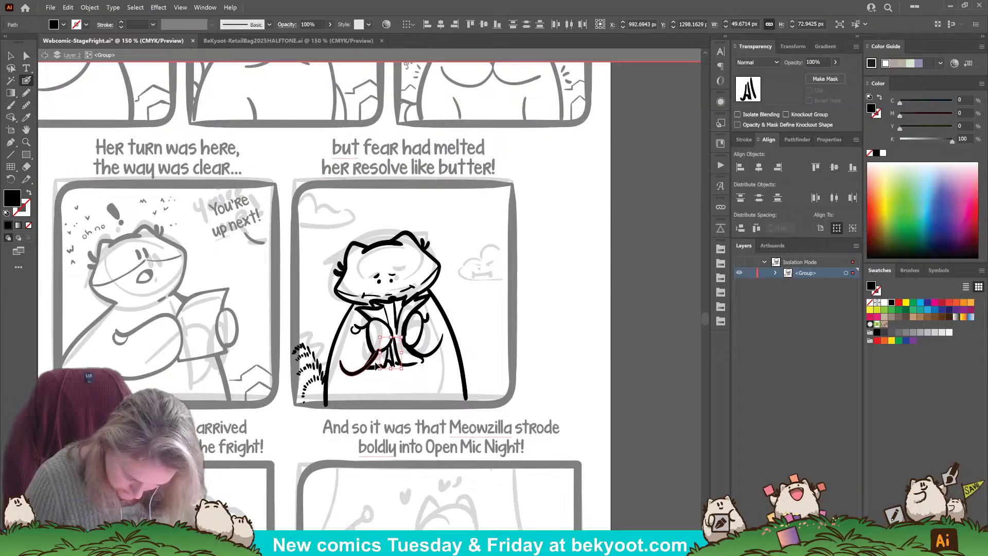
mouse_move(379, 350)
left_mouse_down()
mouse_move(340, 363)
mouse_move(381, 365)
mouse_move(367, 358)
mouse_move(360, 372)
mouse_move(340, 361)
left_mouse_up()
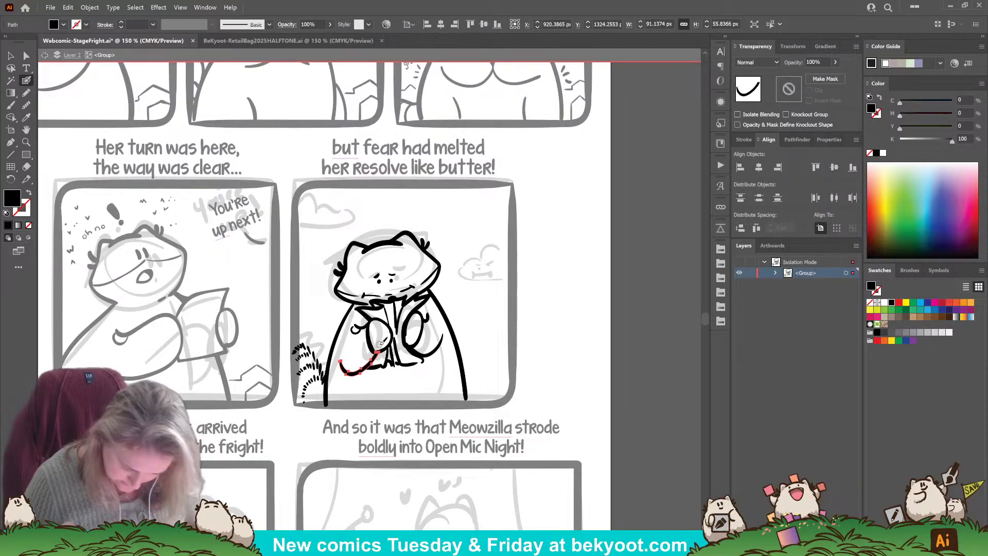
key("ctrl+shift+a")
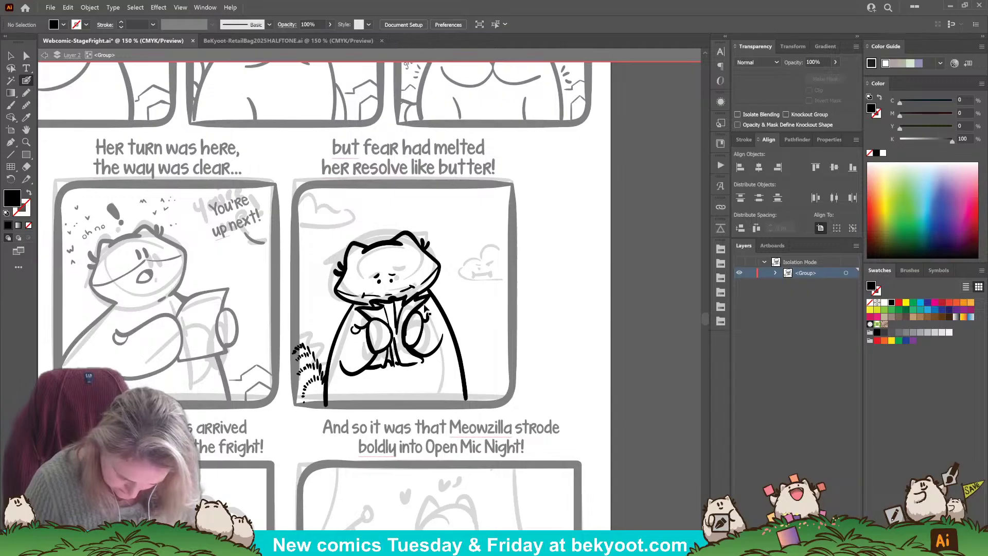
Clean up the ink where the chin fur runs into the right-side paw.
left_click_drag(425, 308, 427, 302)
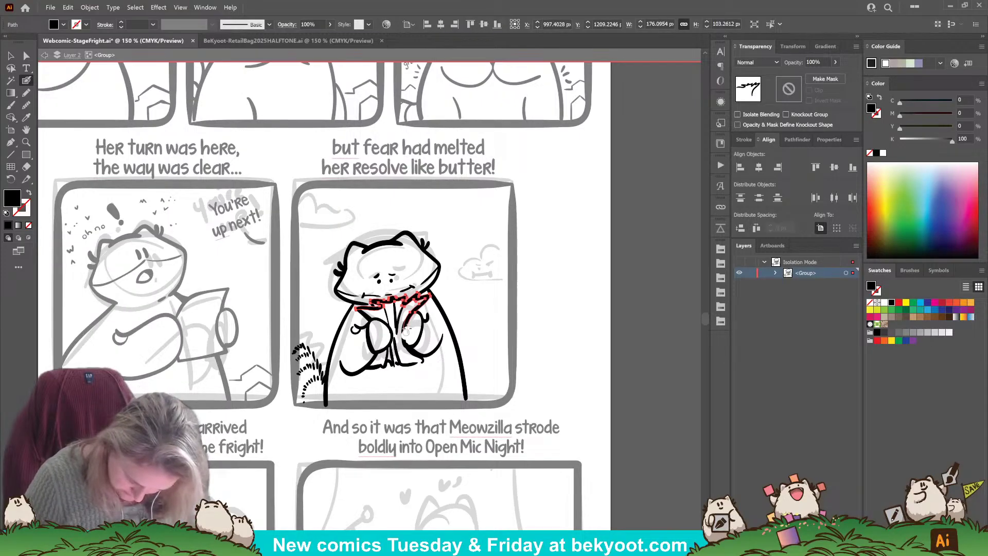
left_click_drag(414, 317, 415, 354)
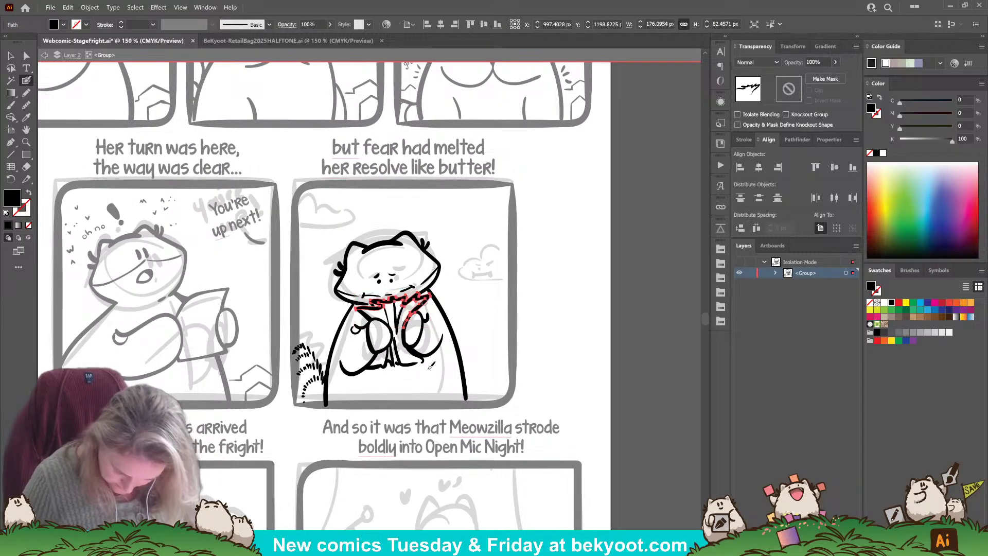
key("ctrl+shift+a")
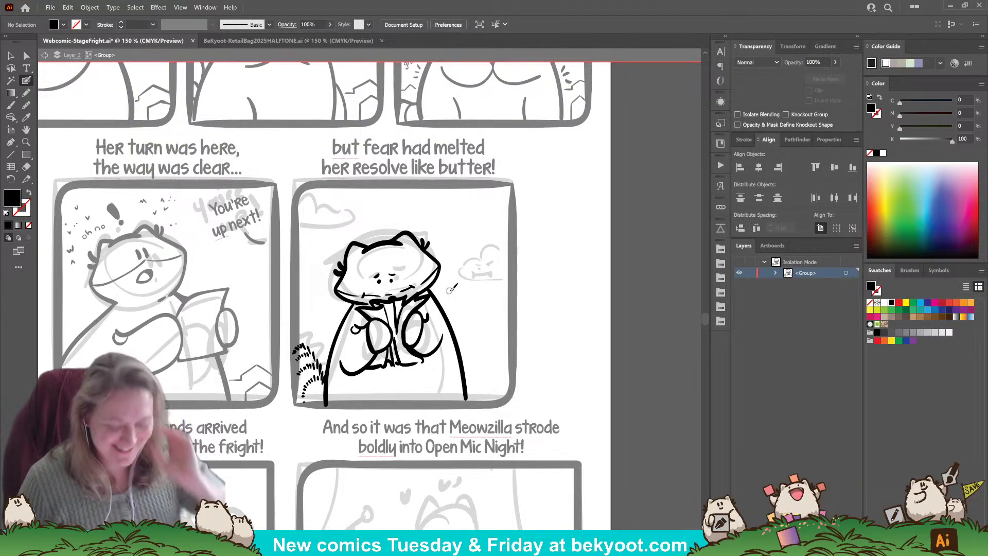
Move Meowzilla's dot eyes and eyebrows together slightly down and to the right on the face.
left_click(392, 283, "ctrl")
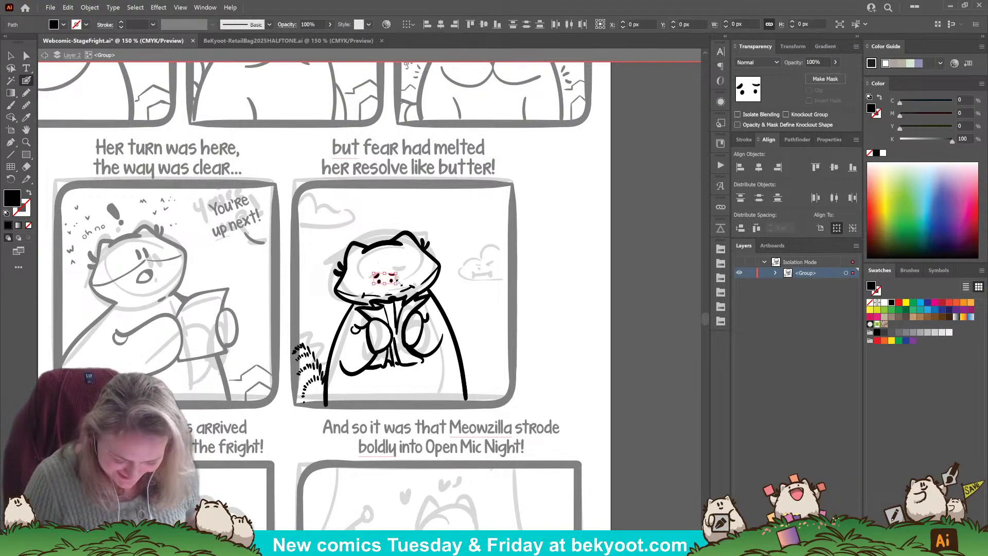
left_click_drag(380, 282, 383, 286)
key("ctrl+shift+a")
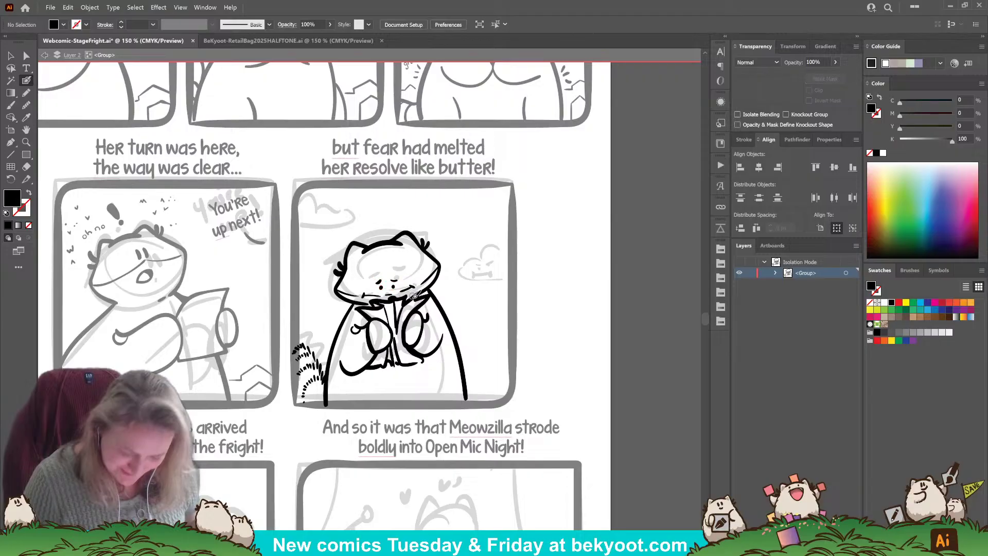
Ink a puffy cloud with a flat base and a small grumpy face on each side of Meowzilla's head.
left_click_drag(308, 392, 294, 387)
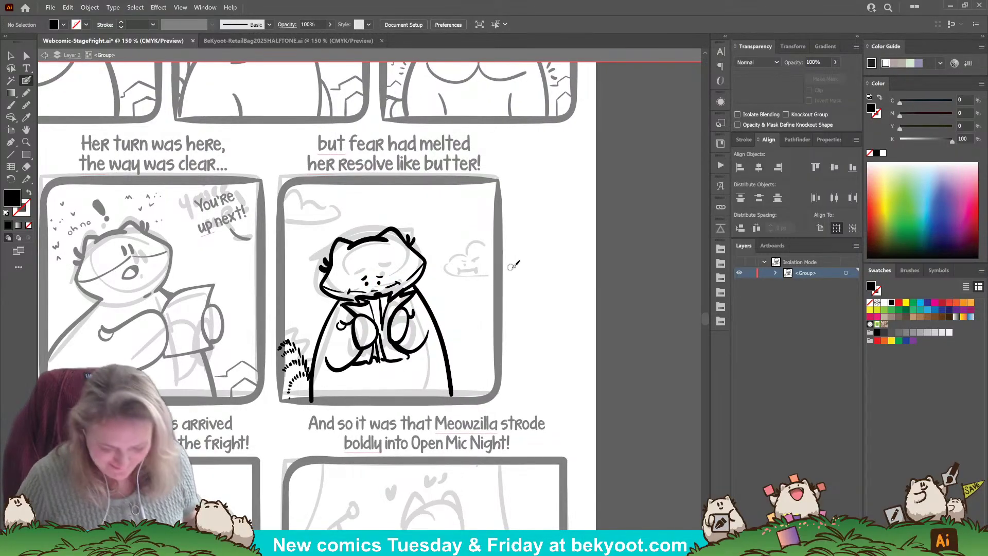
mouse_move(494, 224)
left_mouse_down()
mouse_move(450, 247)
mouse_move(440, 269)
mouse_move(457, 280)
mouse_move(498, 278)
left_mouse_up()
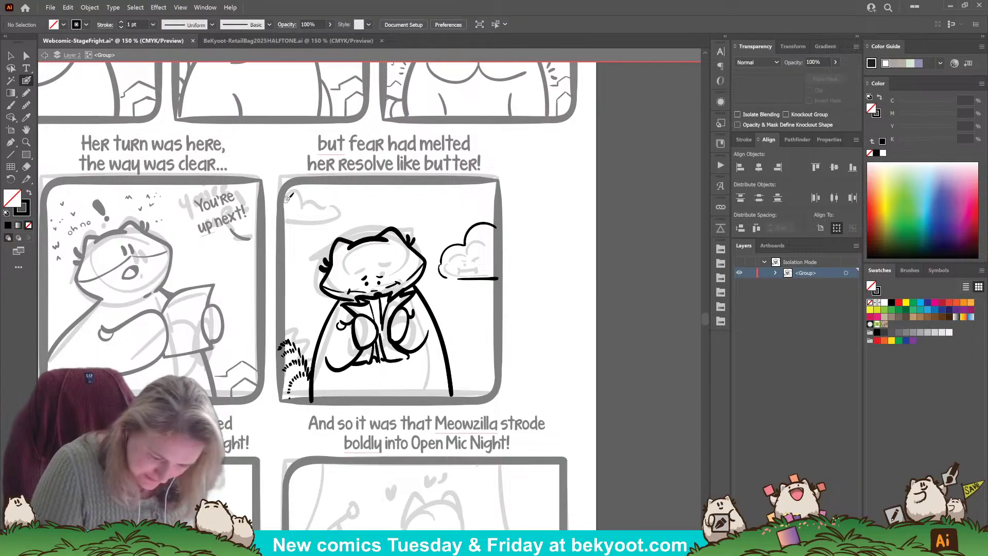
mouse_move(283, 200)
left_mouse_down()
mouse_move(302, 183)
mouse_move(311, 206)
mouse_move(326, 198)
mouse_move(339, 227)
left_mouse_up()
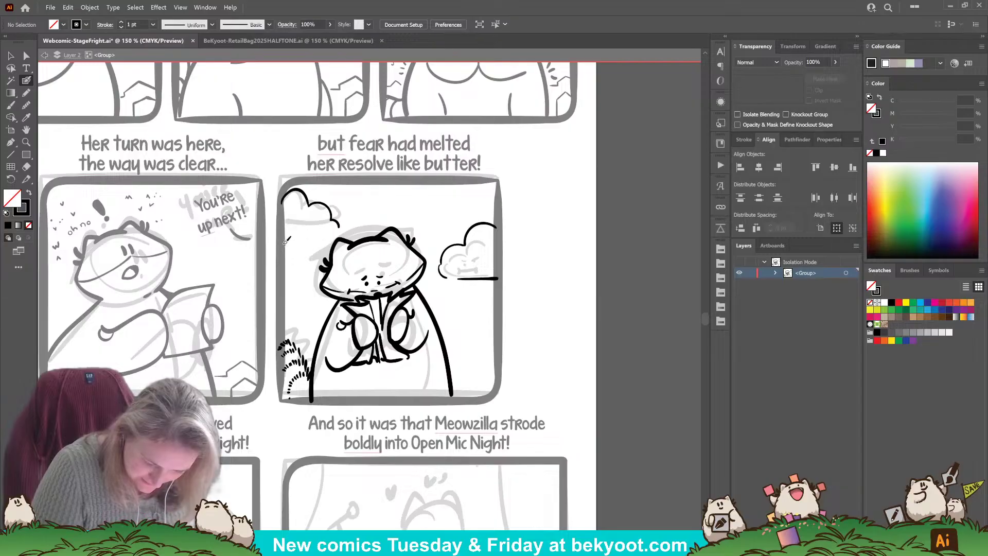
left_click_drag(306, 241, 335, 235)
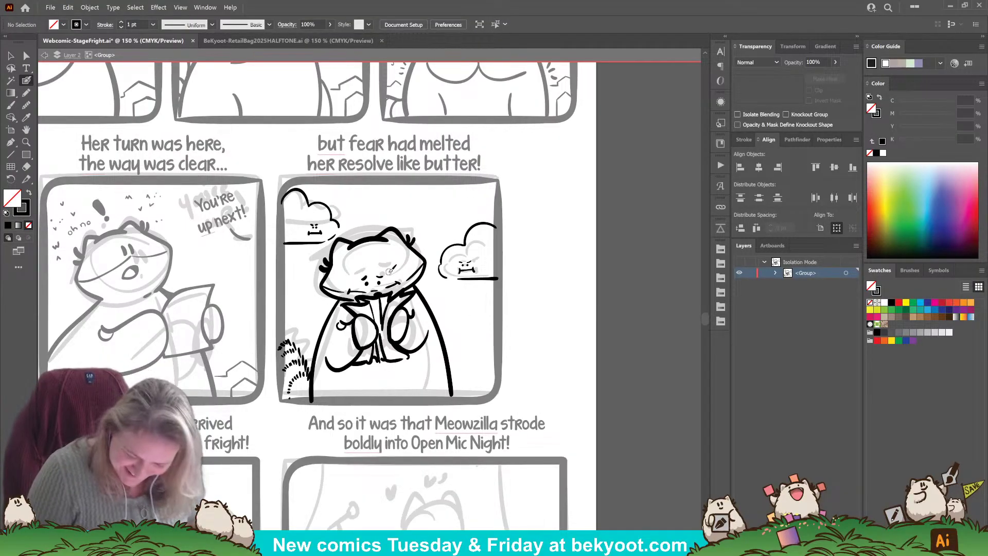
Remove Meowzilla's upright left-side ear and ink the top edge of the head in its place.
left_click_drag(355, 242, 331, 265)
key("ctrl+shift+a")
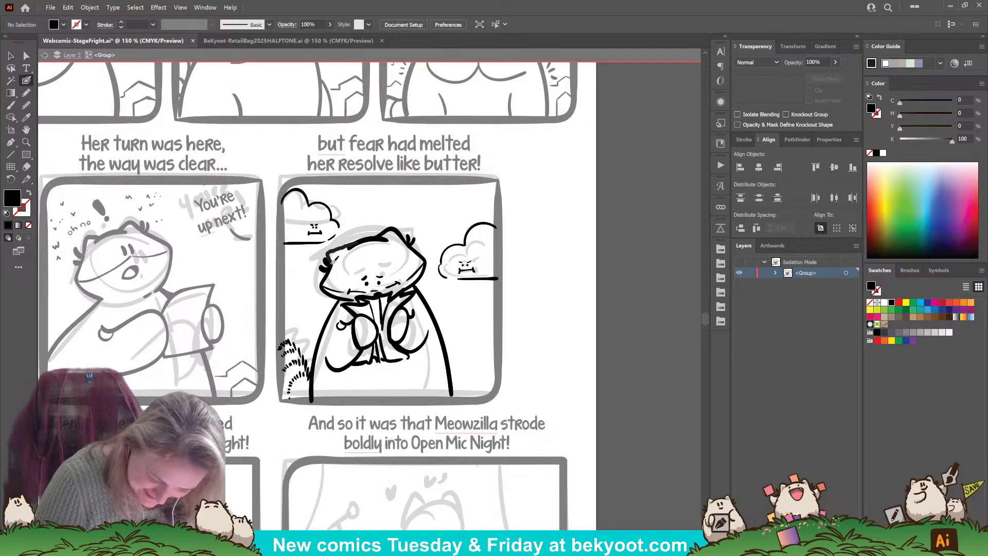
key("shift+x")
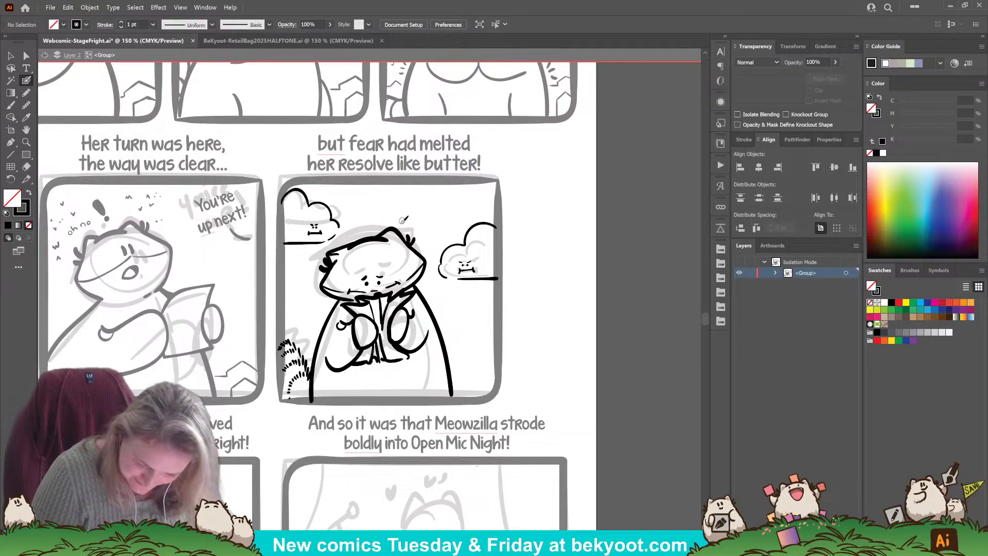
Replace the upright right-side ear and its fur tuft with a flattened ear pointing outward from the head.
left_click_drag(409, 241, 372, 237)
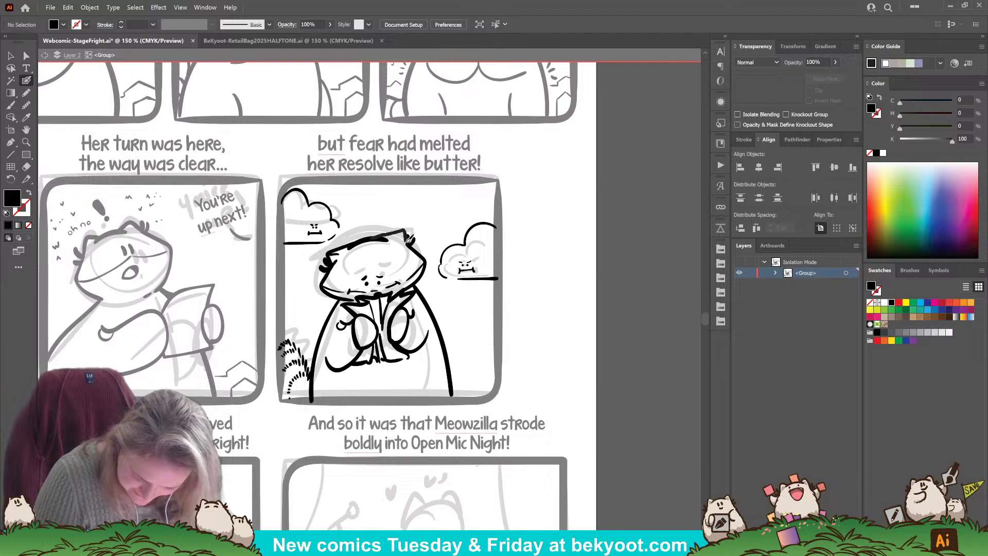
mouse_move(408, 239)
left_mouse_down()
mouse_move(420, 257)
mouse_move(378, 236)
mouse_move(417, 234)
left_mouse_up()
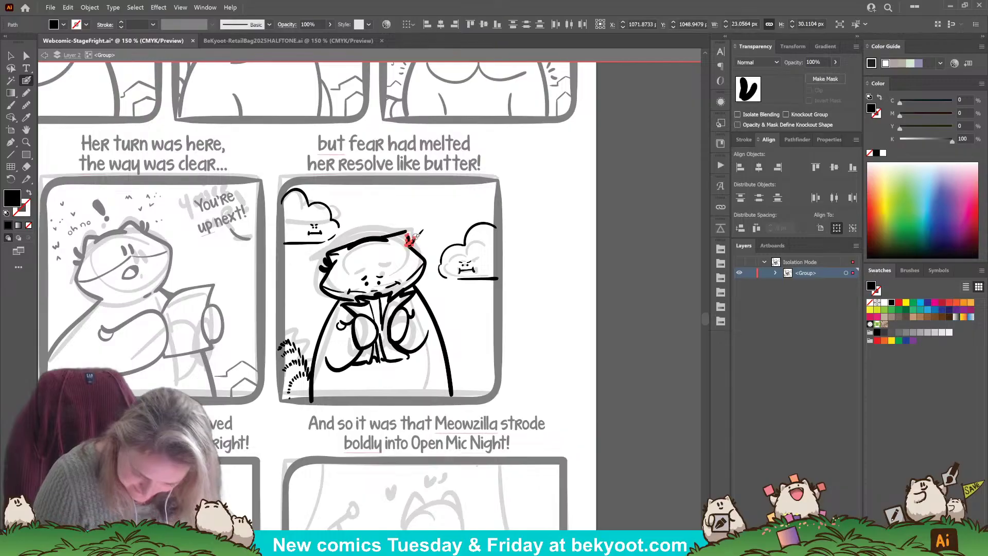
key("ctrl+z")
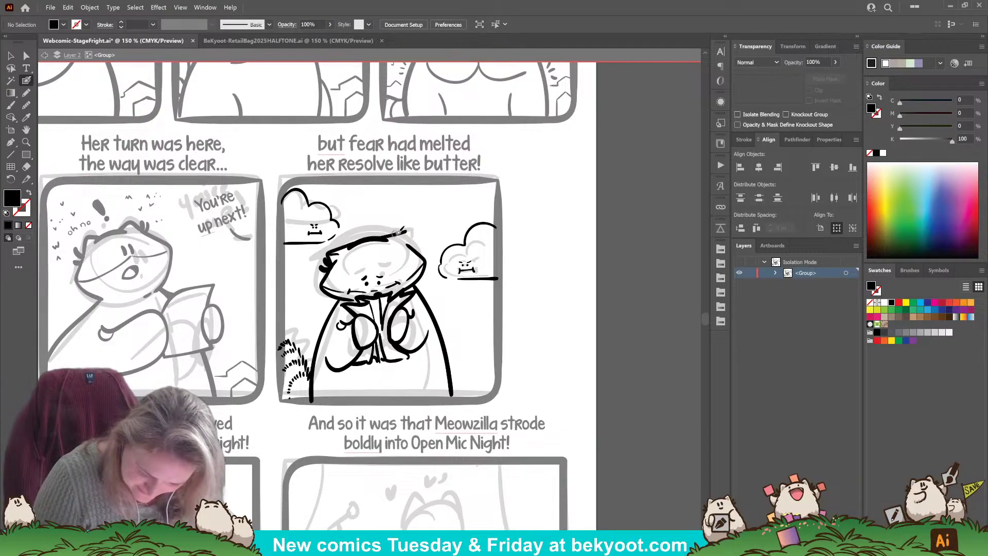
mouse_move(377, 238)
left_mouse_down()
mouse_move(380, 235)
mouse_move(413, 228)
mouse_move(410, 247)
mouse_move(384, 236)
mouse_move(415, 227)
left_mouse_up()
key("ctrl+z")
key("ctrl+z")
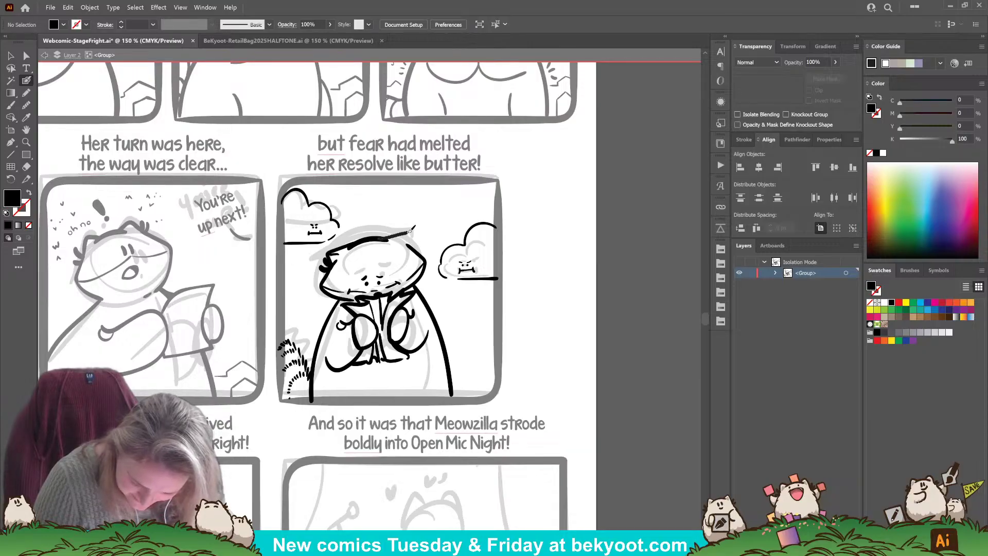
key("shift+x")
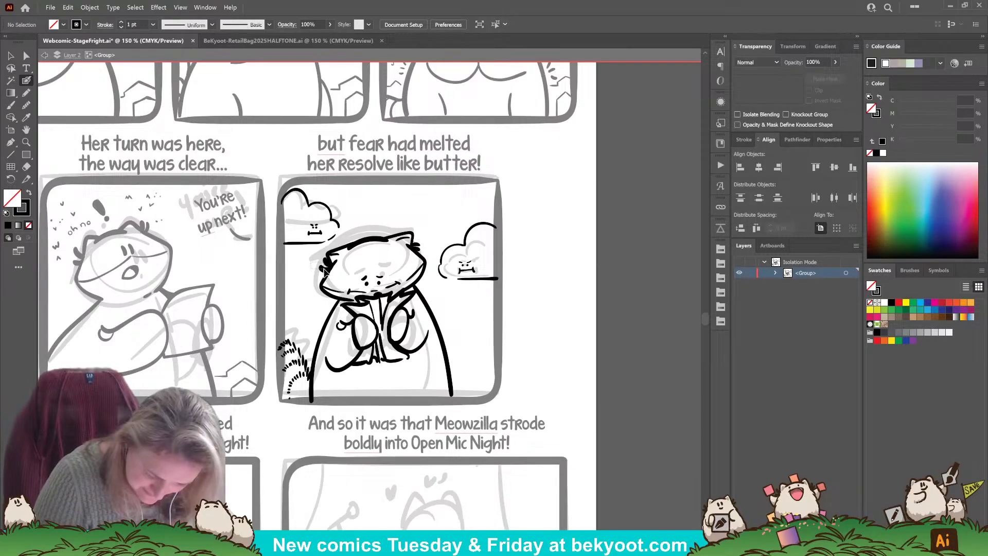
Ink a flattened left-side ear pointing outward, clear the old fur tuft and tidy the adjoining cheek outline.
left_click_drag(316, 265, 355, 242)
key("ctrl+shift+a")
key("ctrl+shift+a")
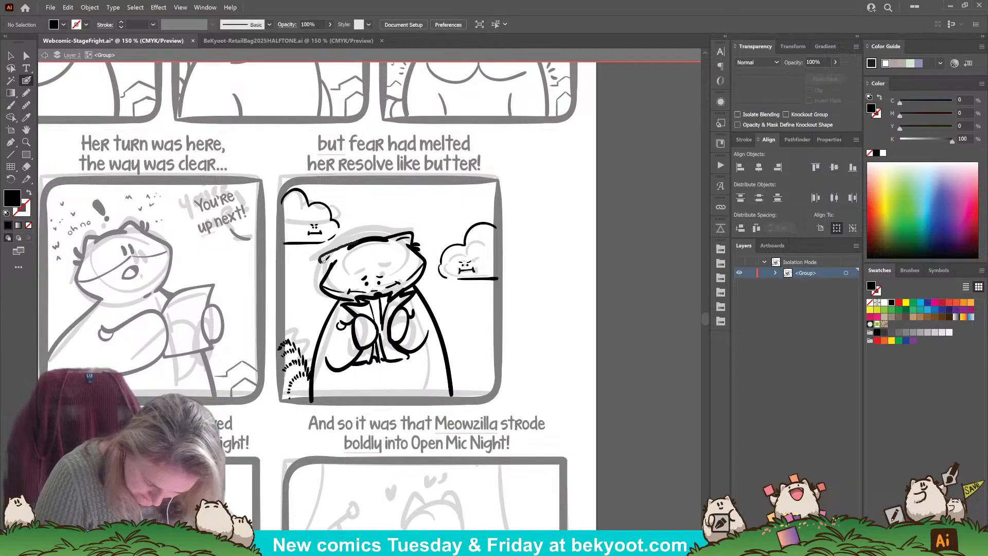
key("shift+x")
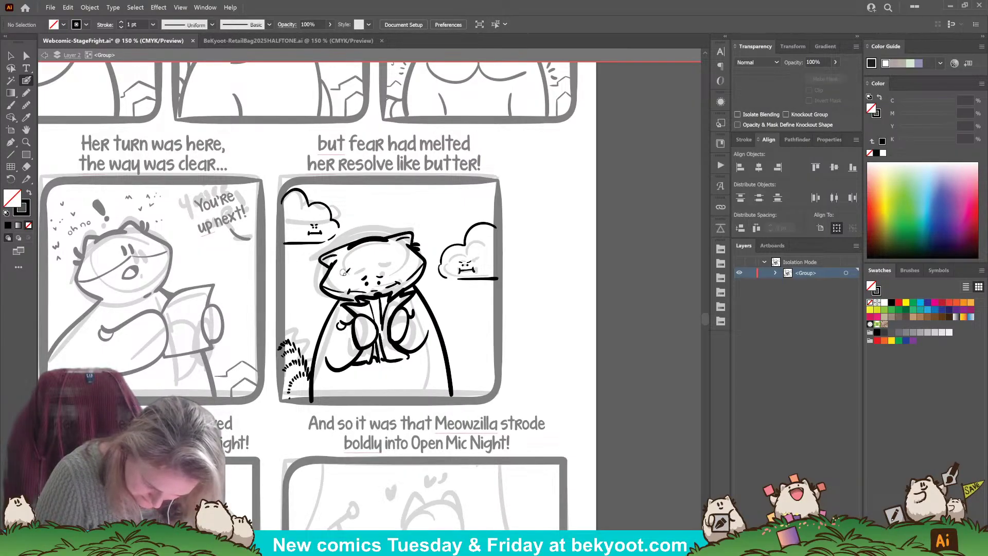
mouse_move(357, 241)
left_mouse_down()
mouse_move(329, 265)
mouse_move(354, 301)
left_mouse_up()
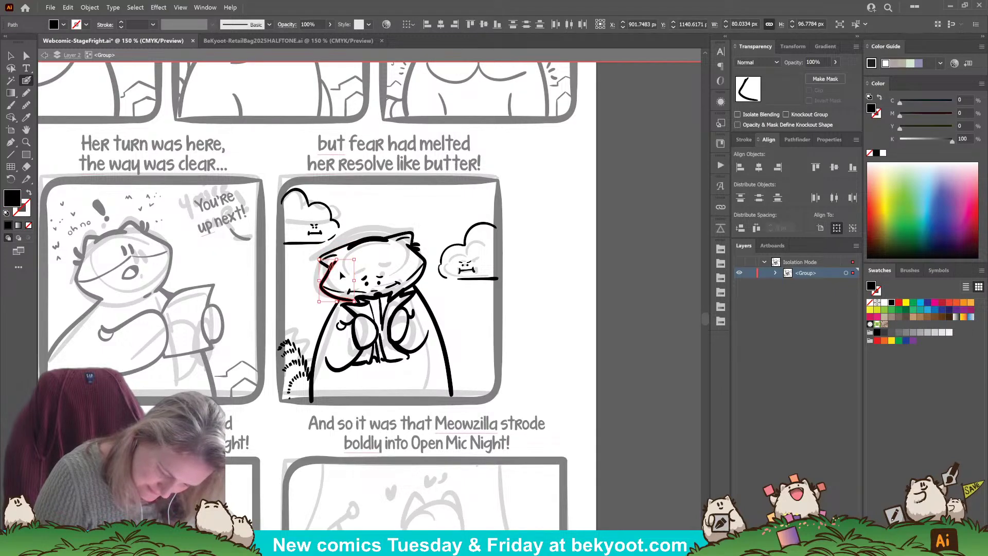
key("ctrl+shift+a")
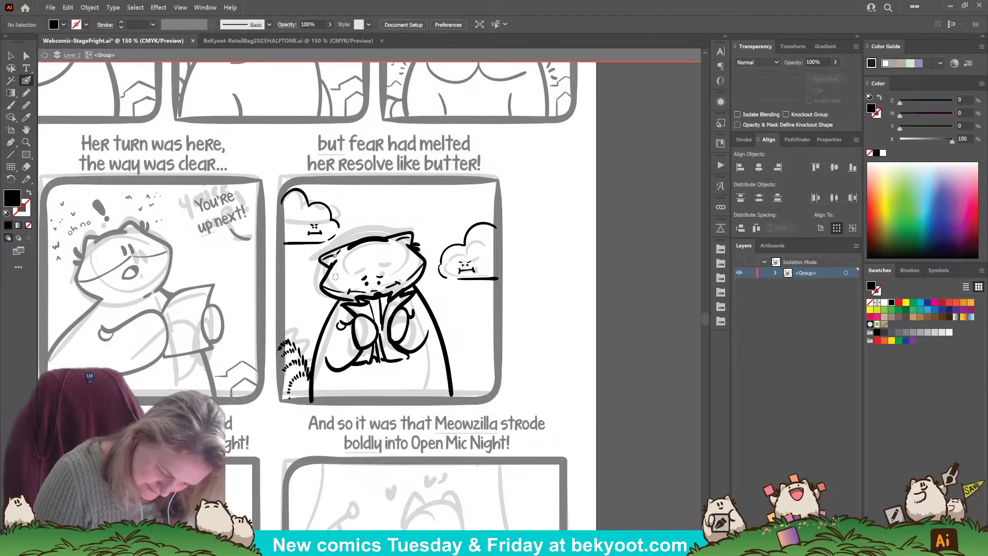
Ink short fur tufts below the left-side ear and adjust the eyebrow above Meowzilla's right-side eye.
key("shift+x")
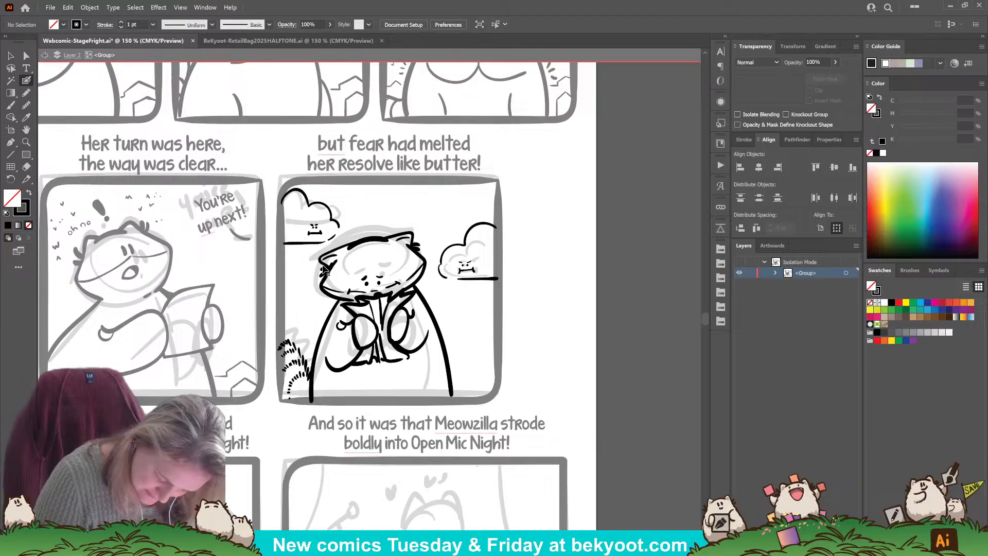
key("shift+x")
key("shift+x")
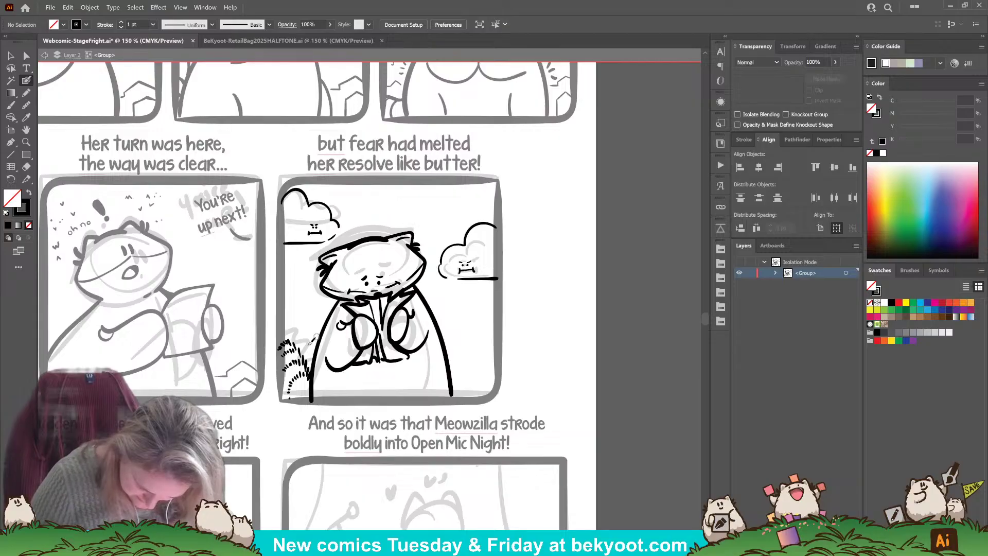
left_click_drag(375, 277, 384, 276)
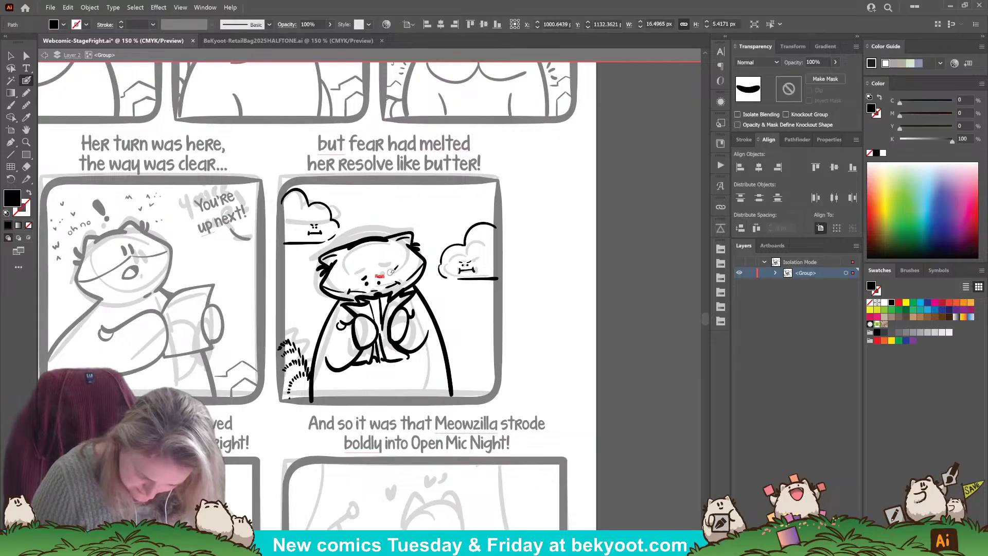
key("ctrl+shift+a")
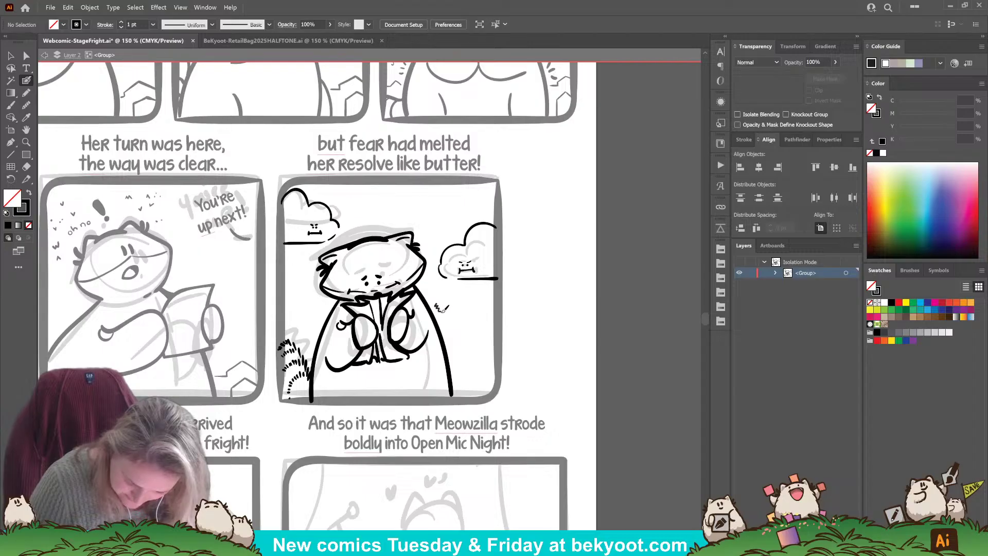
Ink short, jittery tremble marks along both sides of Meowzilla's body and beside the left-side cheek.
left_click_drag(443, 309, 454, 365)
left_click_drag(424, 287, 429, 298)
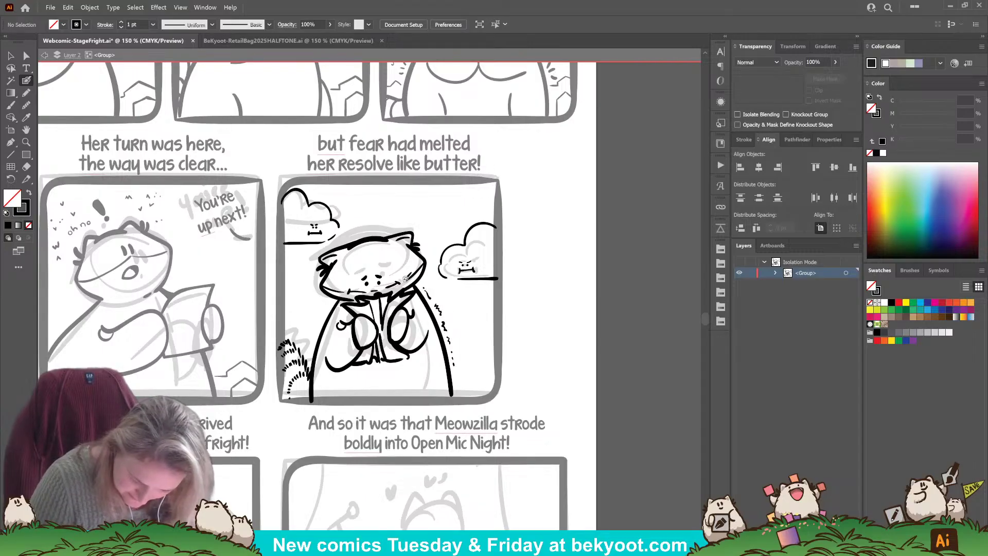
left_click_drag(324, 308, 312, 354)
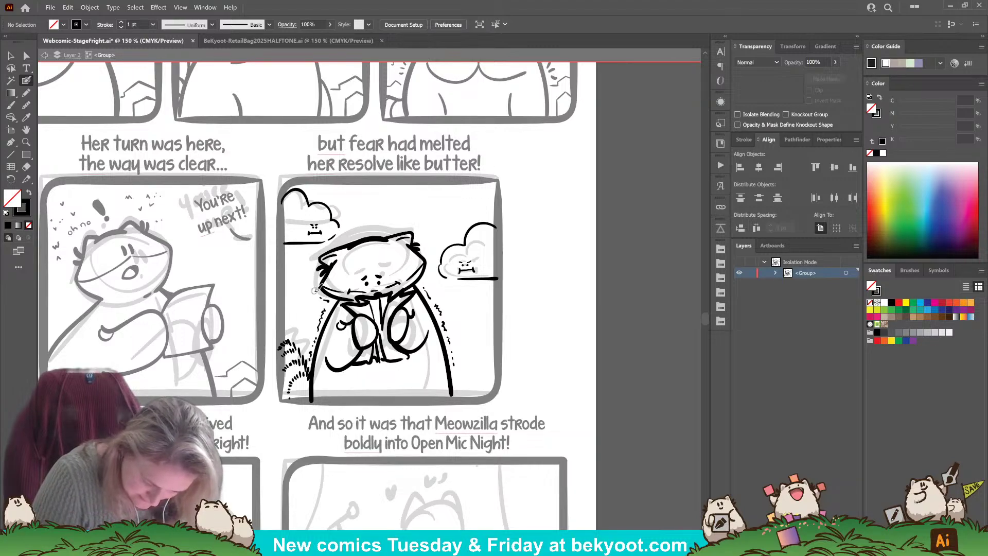
left_click_drag(314, 281, 312, 289)
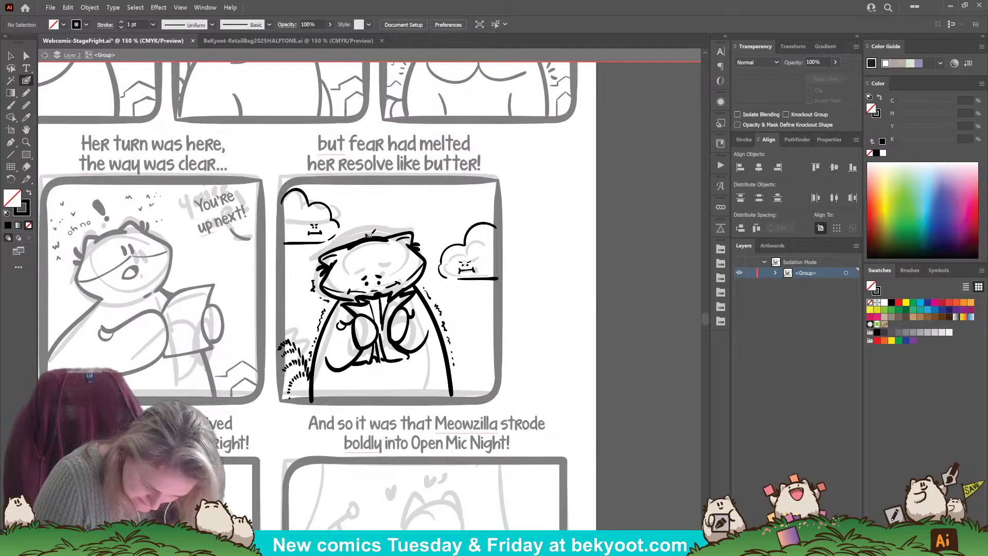
Ink small tremble marks along the top of Meowzilla's head and scatter tiny dots above it.
mouse_move(394, 235)
left_mouse_down()
mouse_move(416, 223)
mouse_move(391, 225)
left_mouse_up()
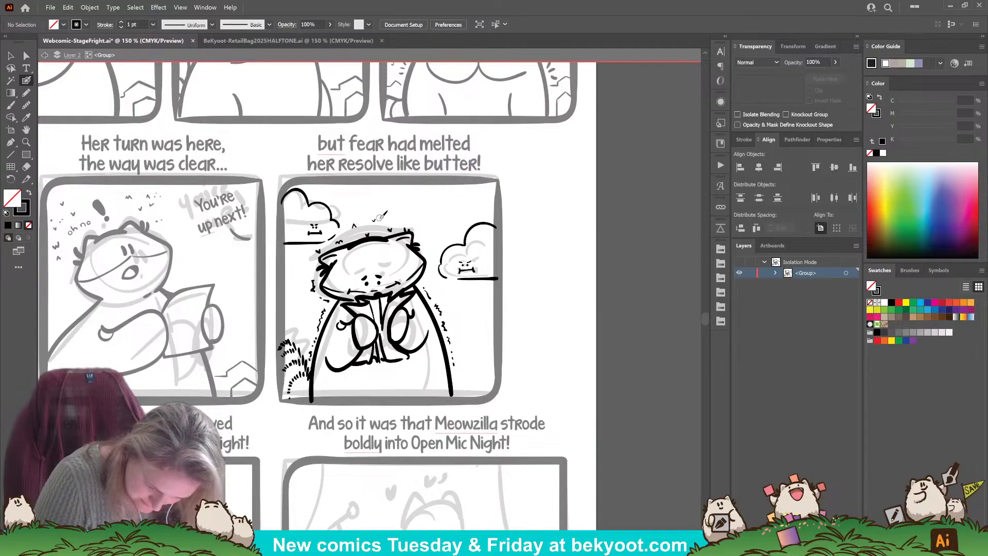
left_click(362, 205)
left_click(371, 208)
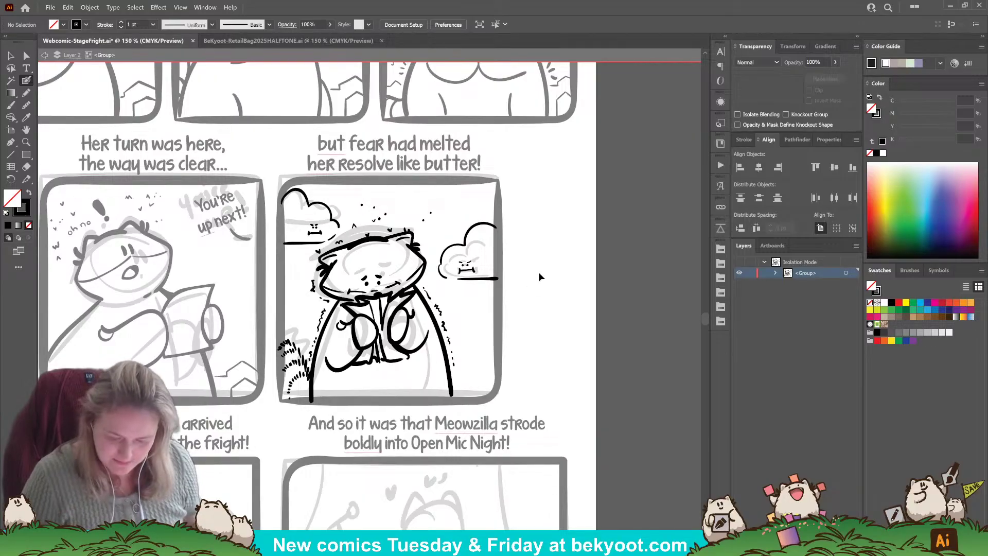
Smooth the flat base line of the right-hand cloud in the "but fear had melted" panel.
left_click(497, 279, "ctrl")
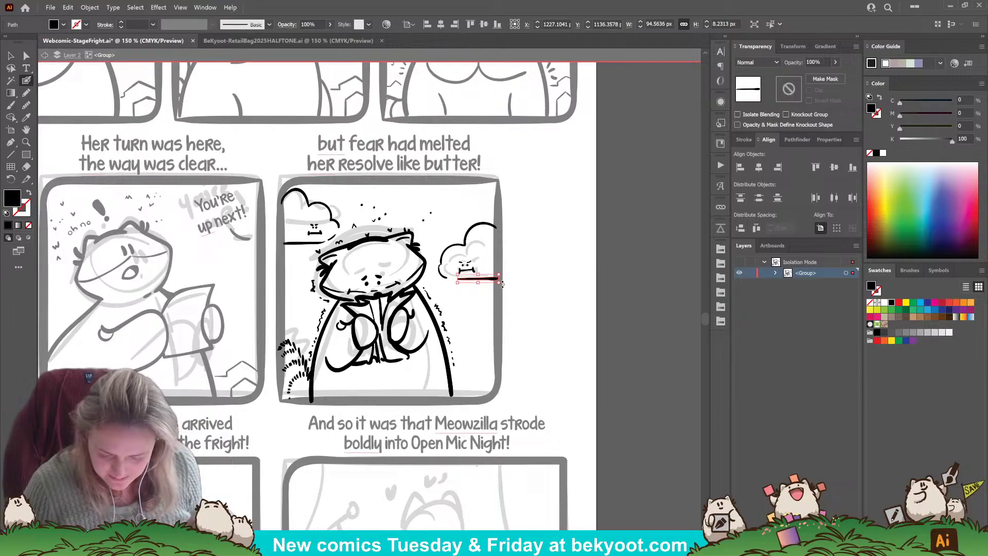
key("shift+b")
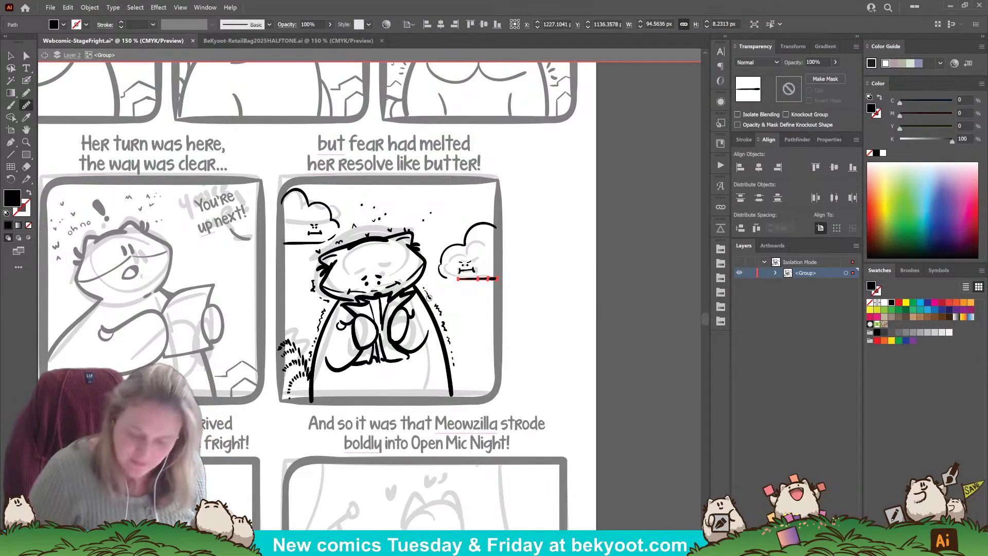
mouse_move(466, 279)
left_mouse_down()
mouse_move(499, 278)
mouse_move(481, 280)
left_mouse_up()
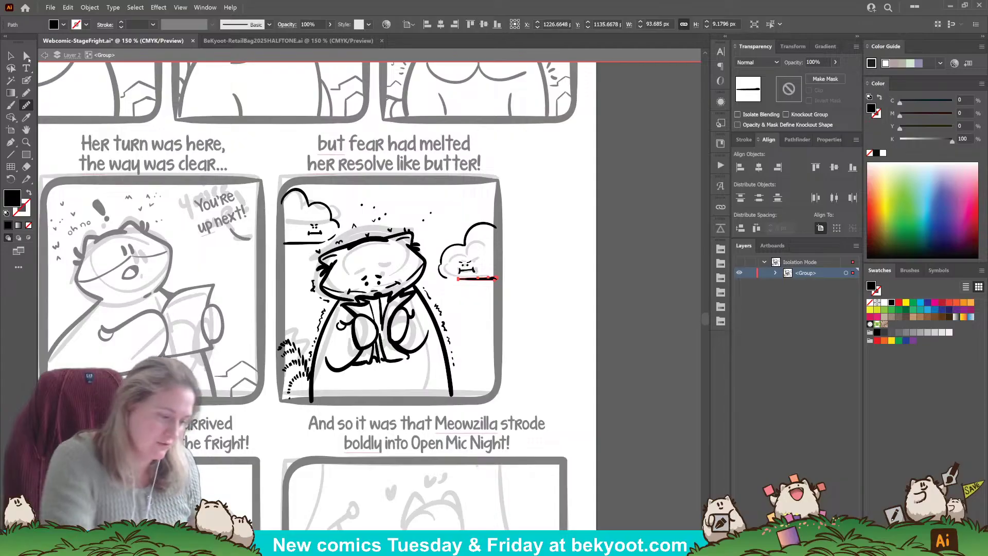
key("a")
key("v")
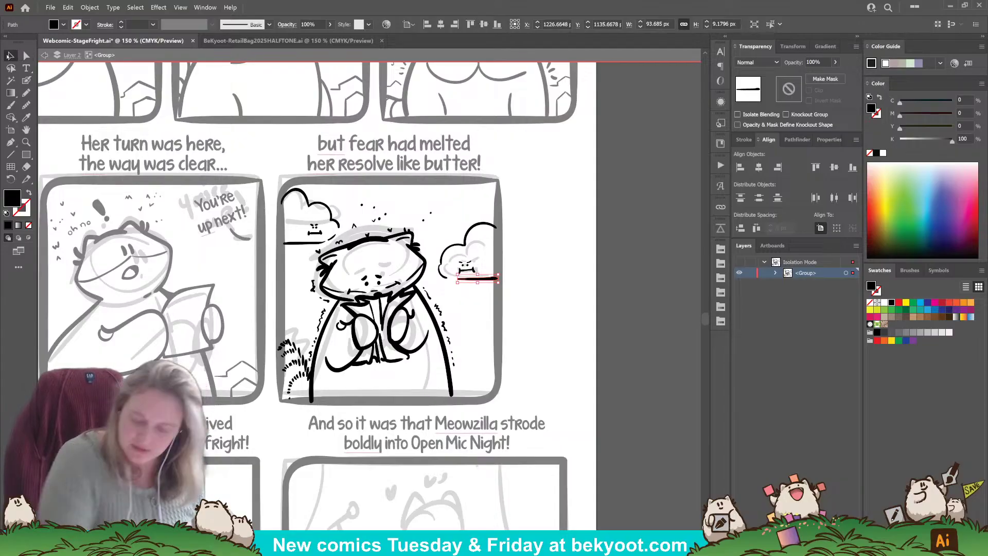
left_click(533, 277)
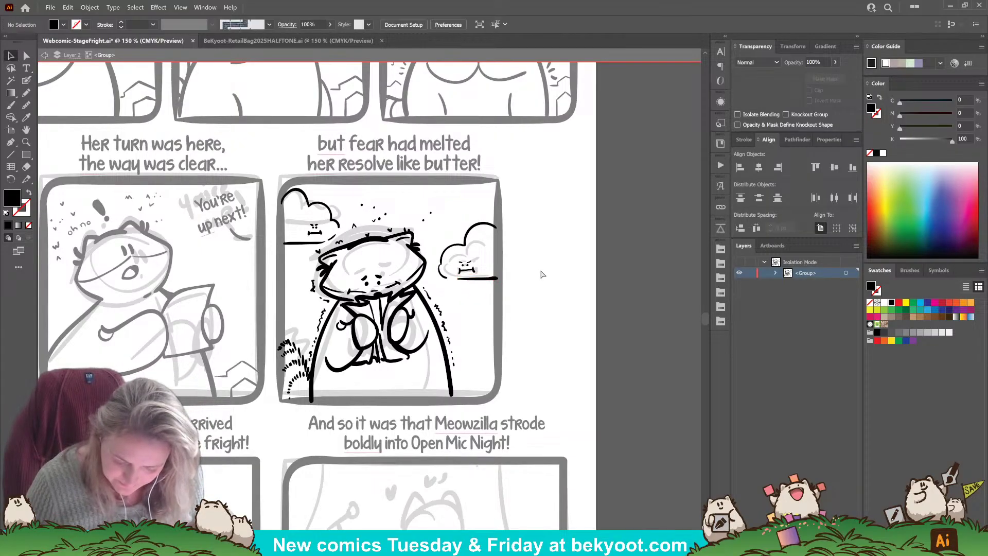
Ink the rooftop outlines in the panel's lower-right corner beside Meowzilla and leave the group's isolation mode.
key("shift+b")
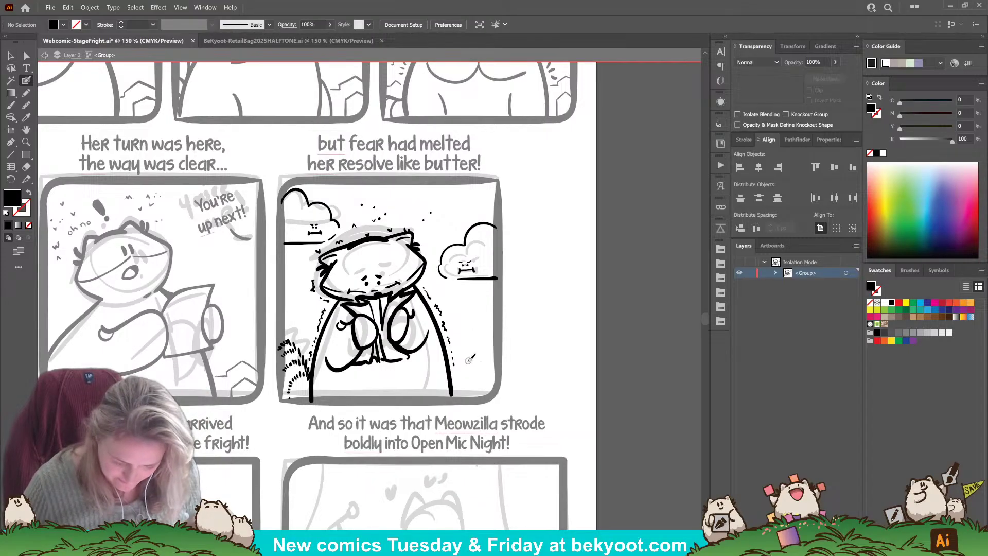
left_click_drag(455, 369, 476, 366)
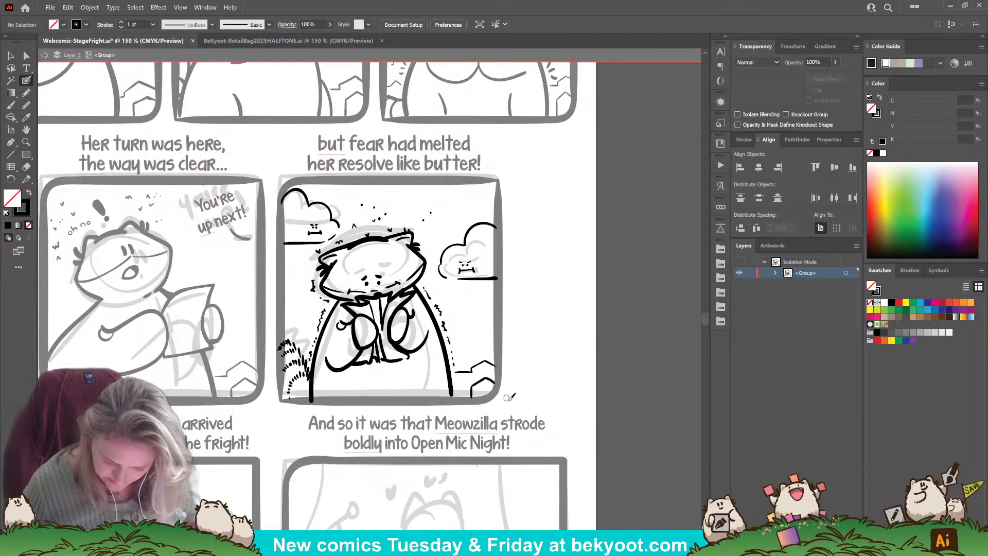
scroll(522, 388, "left", 2)
scroll(522, 388, "up", 1)
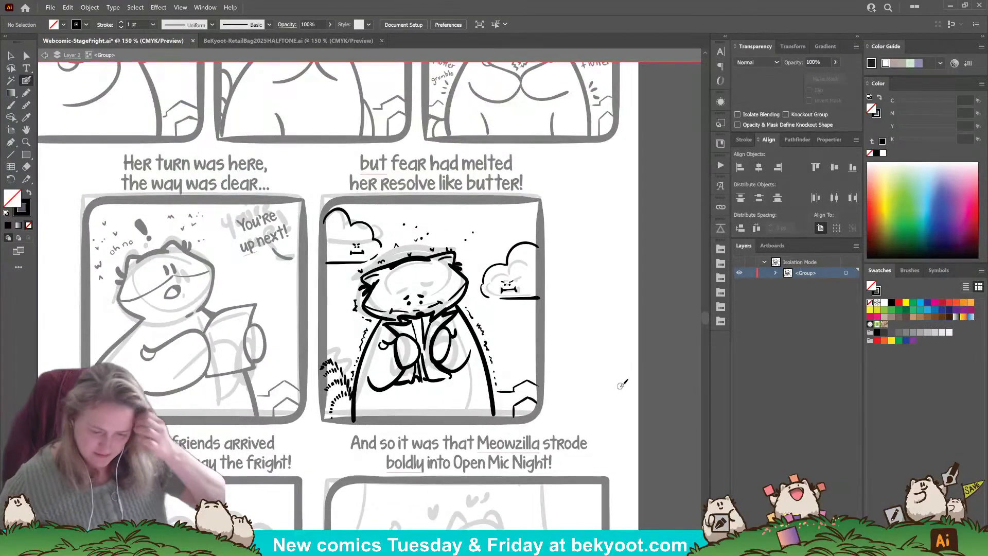
scroll(470, 291, "down", 1)
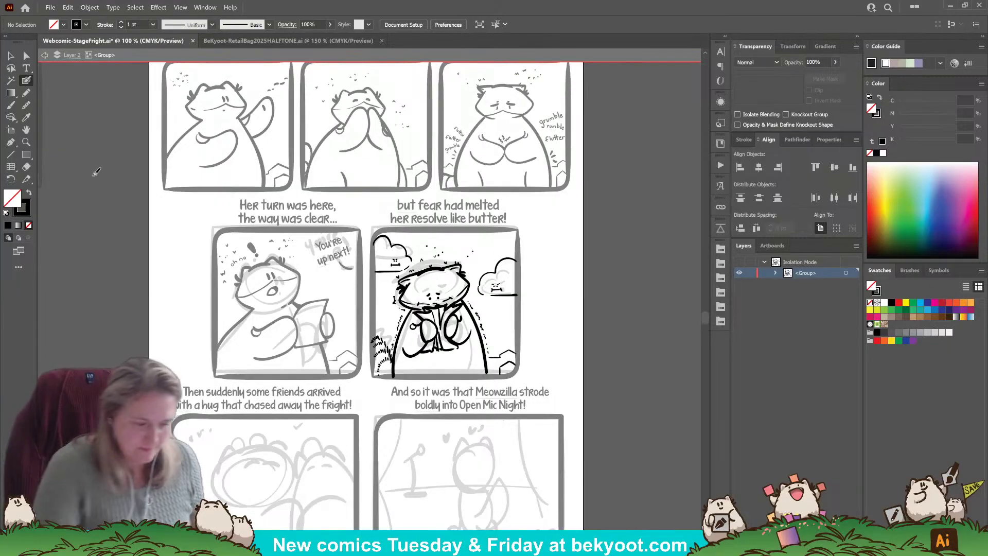
key("v")
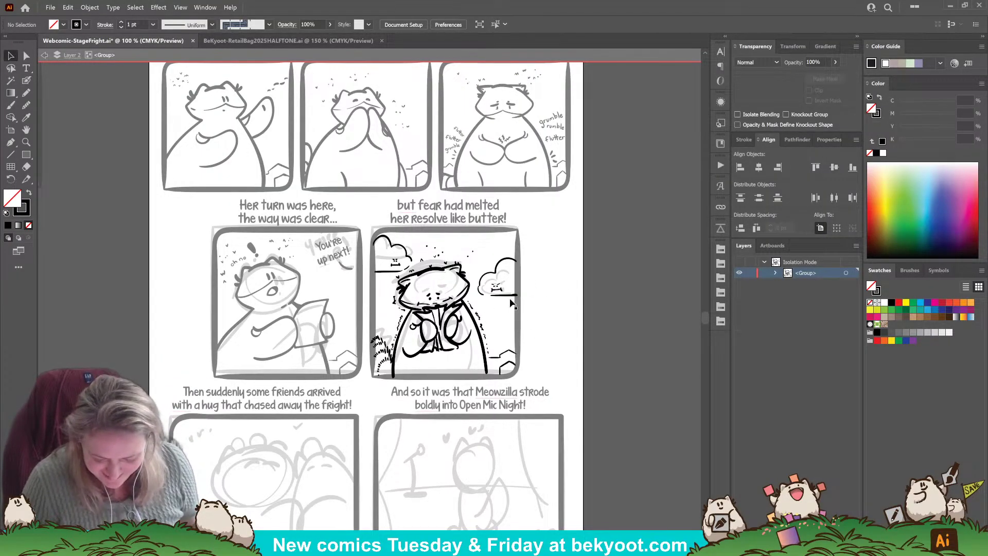
double_click(536, 302)
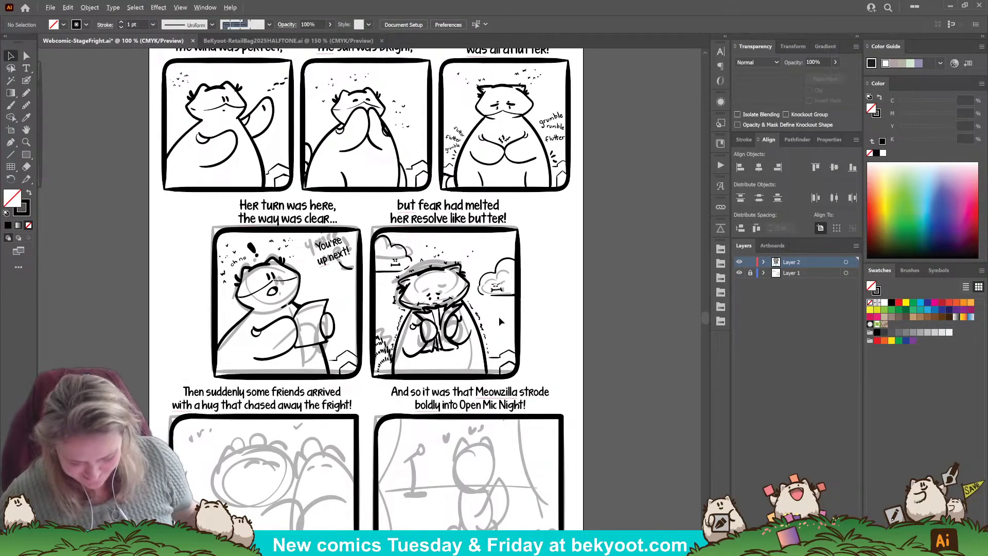
Lock Layer 2, unlock Layer 1 and move the middle row's rough sketch off the page beside the other sketches.
scroll(498, 315, "down", 1)
left_click(751, 262)
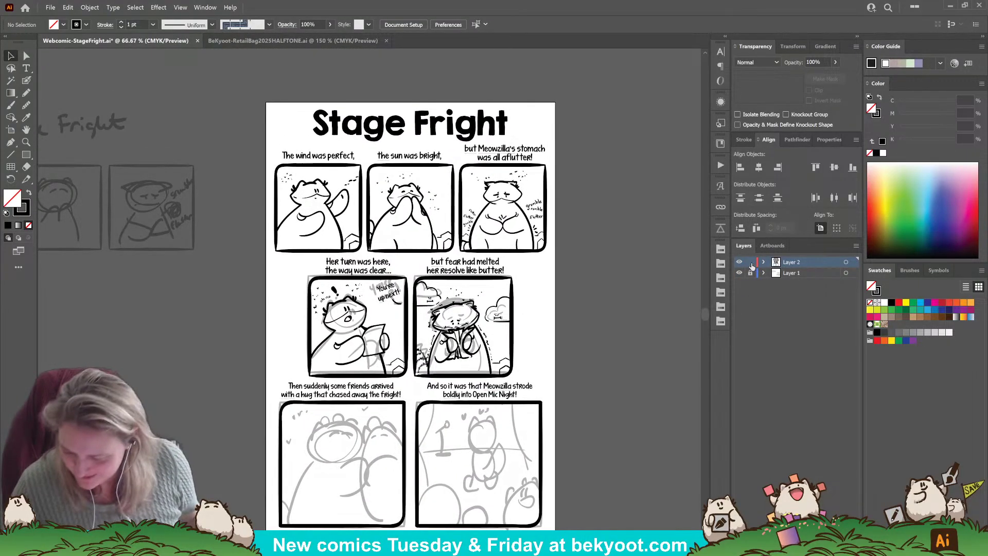
left_click(751, 273)
left_click_drag(515, 267, 539, 377)
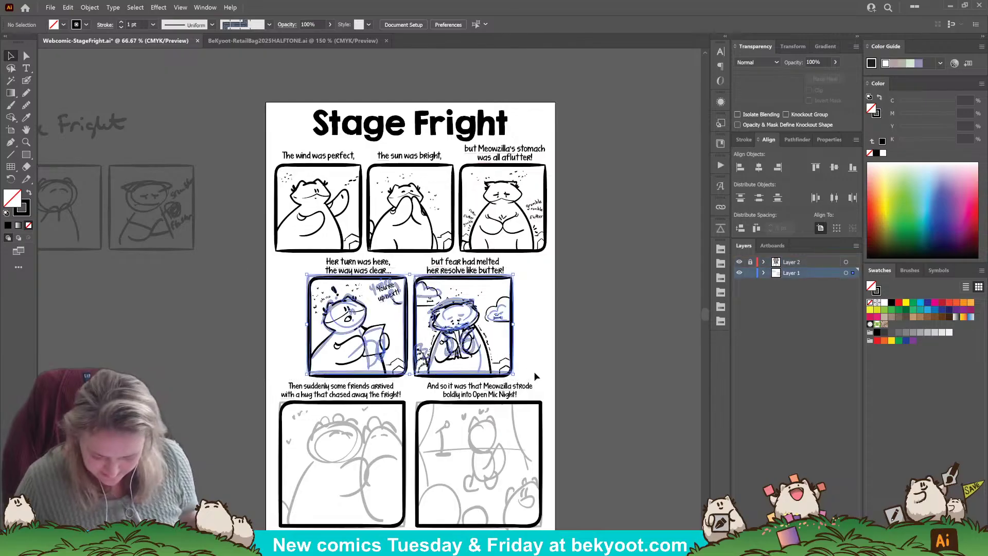
left_click_drag(476, 378, 237, 382)
key("ctrl+shift+a")
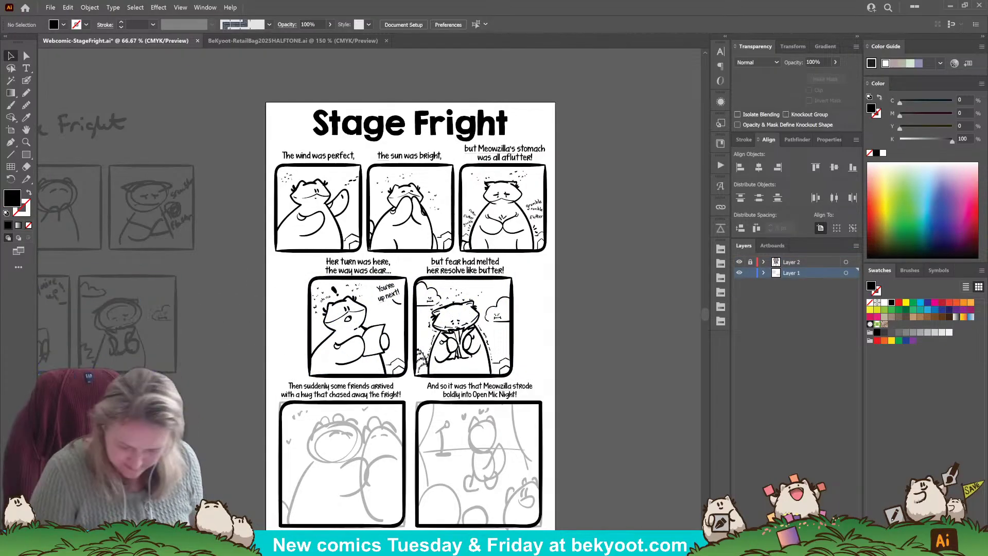
Lock Layer 1 again, unlock Layer 2, make it the active layer and save the comic.
scroll(703, 279, "down", 3)
left_click(751, 272)
left_click(750, 262)
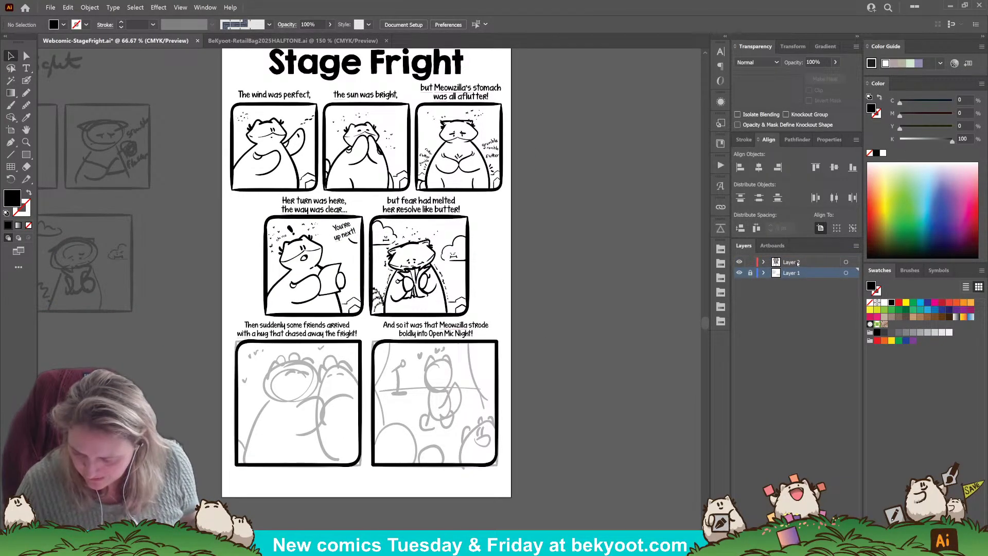
left_click(798, 262)
key("ctrl+s")
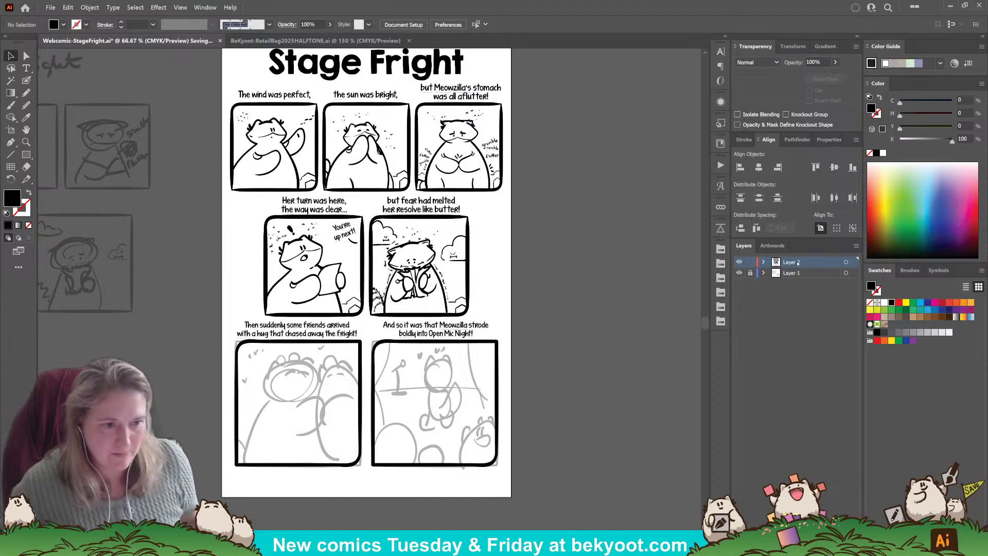
Review the five inked panels and their captions from "The wind was perfect" to "but fear had melted".
scroll(494, 298, "up", 1)
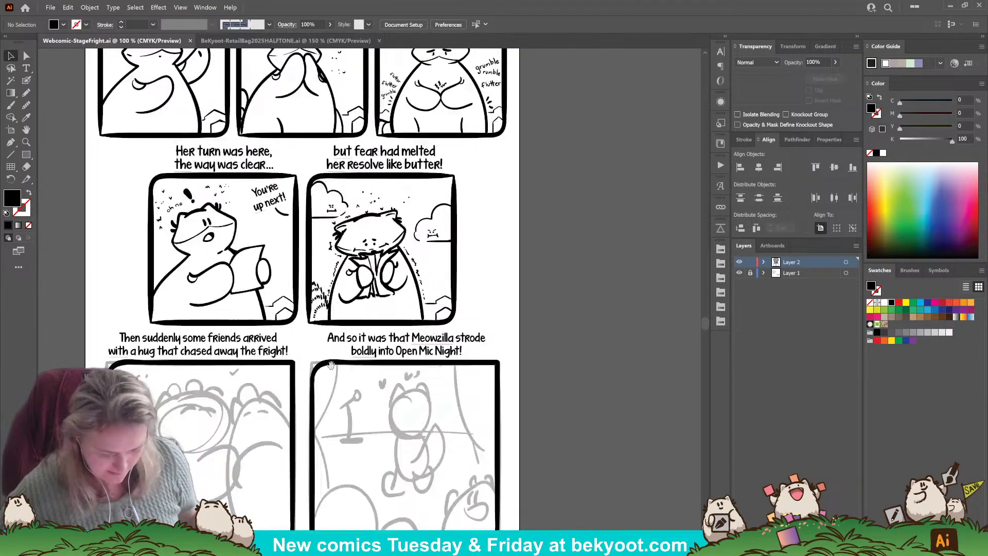
left_click_drag(350, 377, 391, 336)
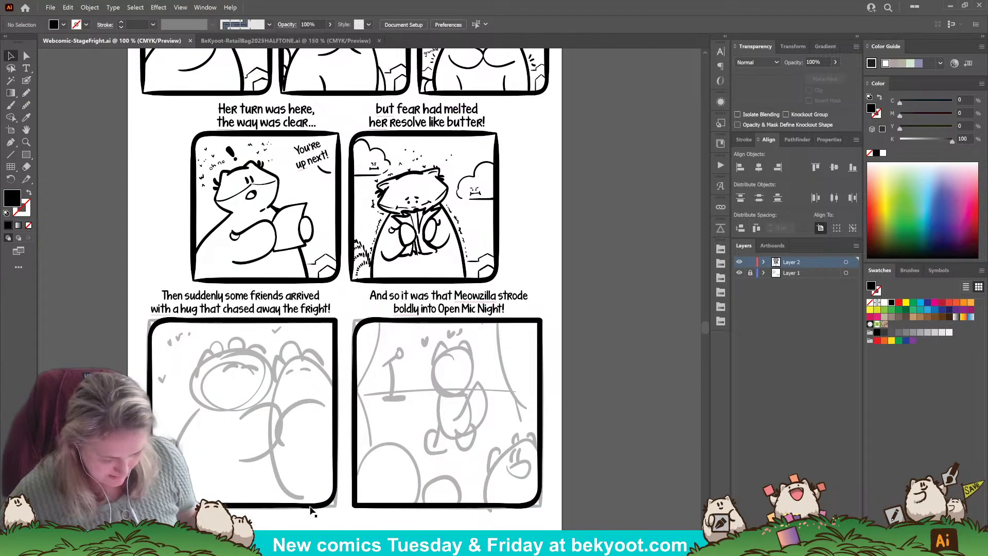
left_click_drag(274, 432, 269, 419)
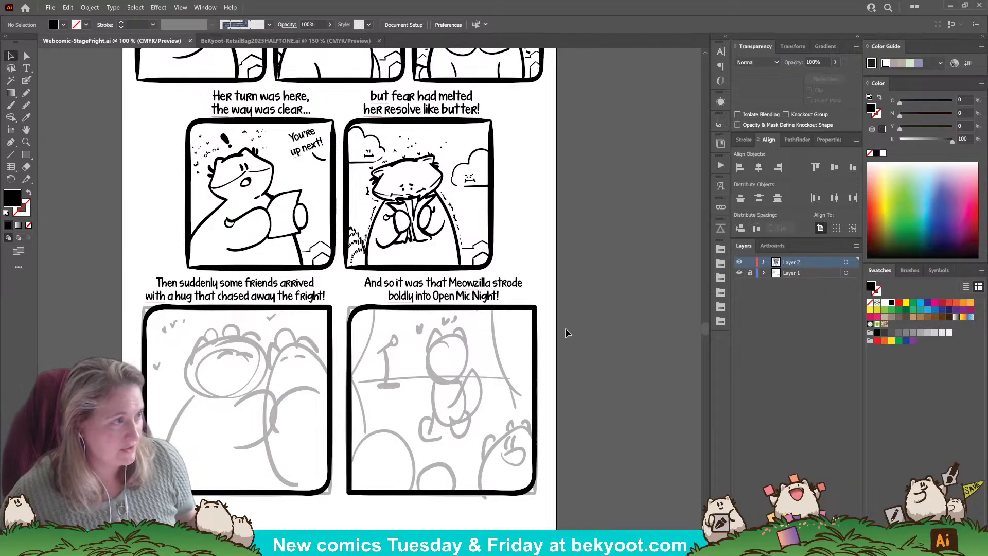
left_click_drag(533, 183, 590, 286)
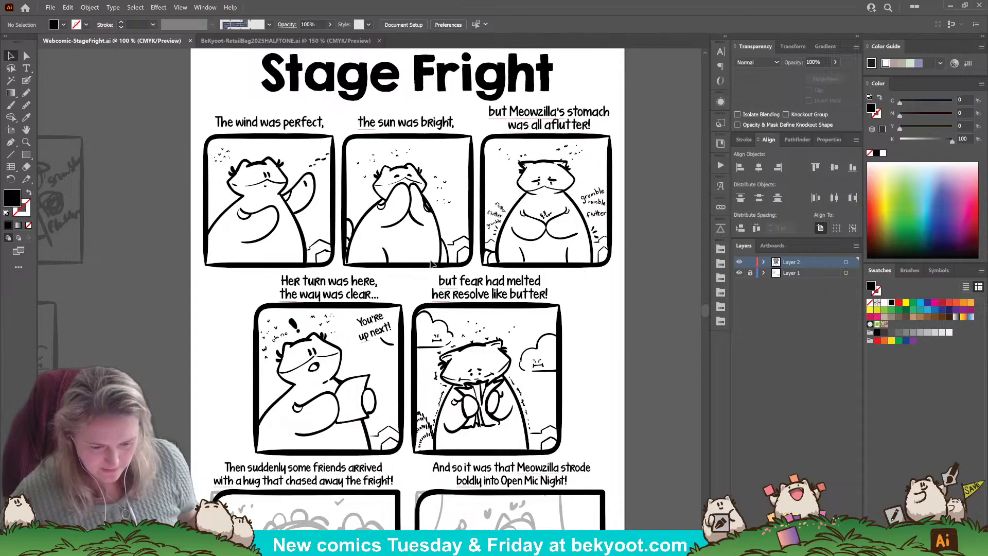
scroll(316, 181, "up", 1)
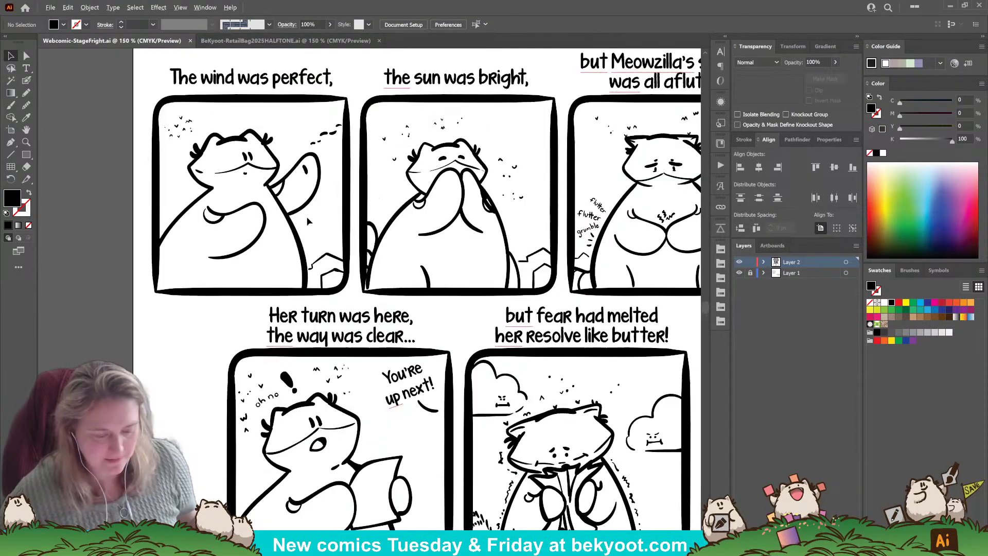
left_click_drag(443, 222, 375, 274)
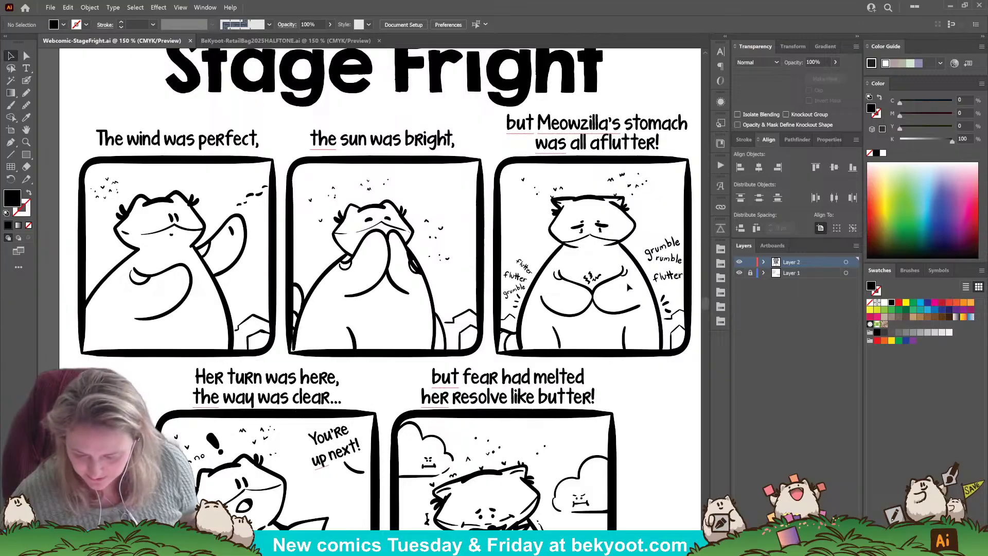
scroll(628, 288, "down", 5)
scroll(628, 287, "left", 3)
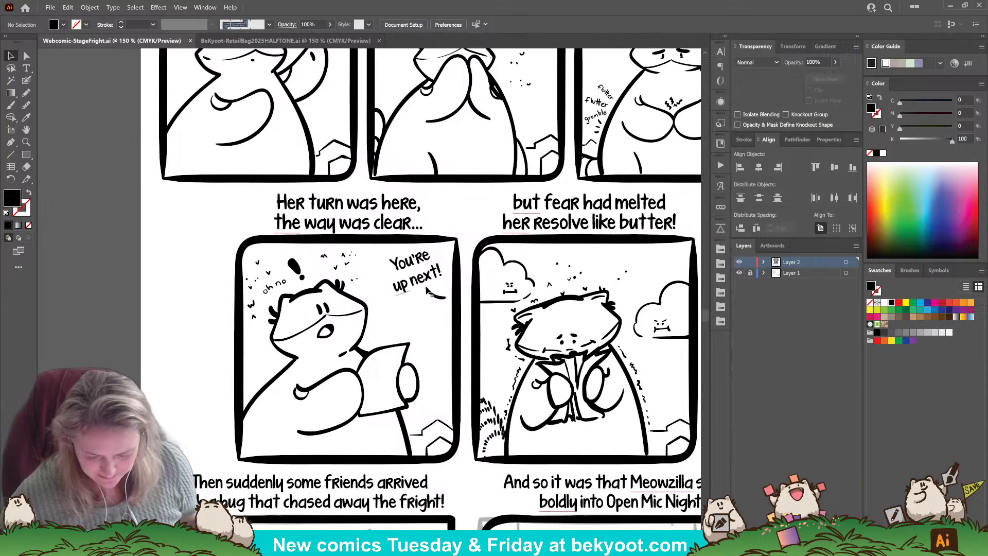
scroll(483, 296, "right", 5)
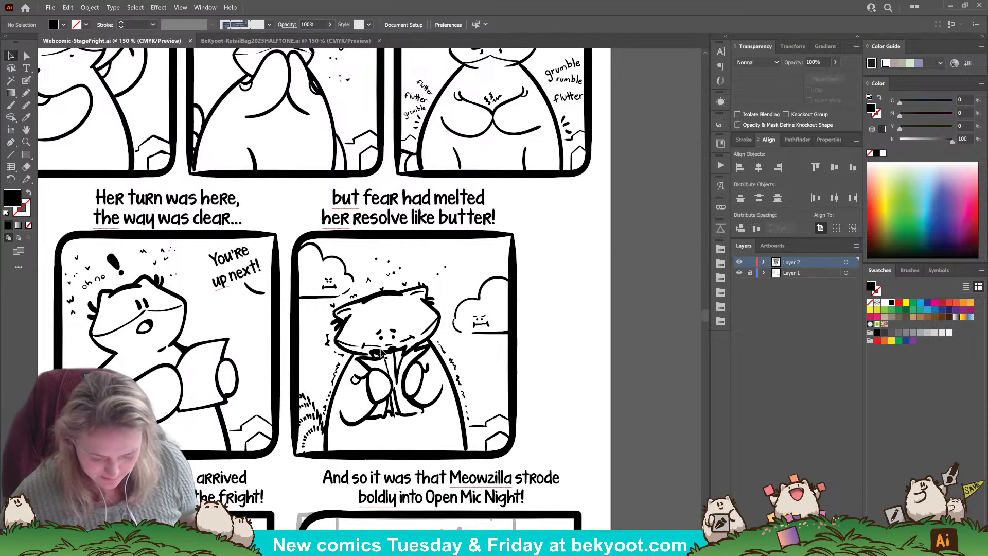
Examine the rough sketches of the hug and Open Mic Night panels against the inked panels and the whole page.
scroll(304, 432, "down", 9)
scroll(360, 258, "left", 5)
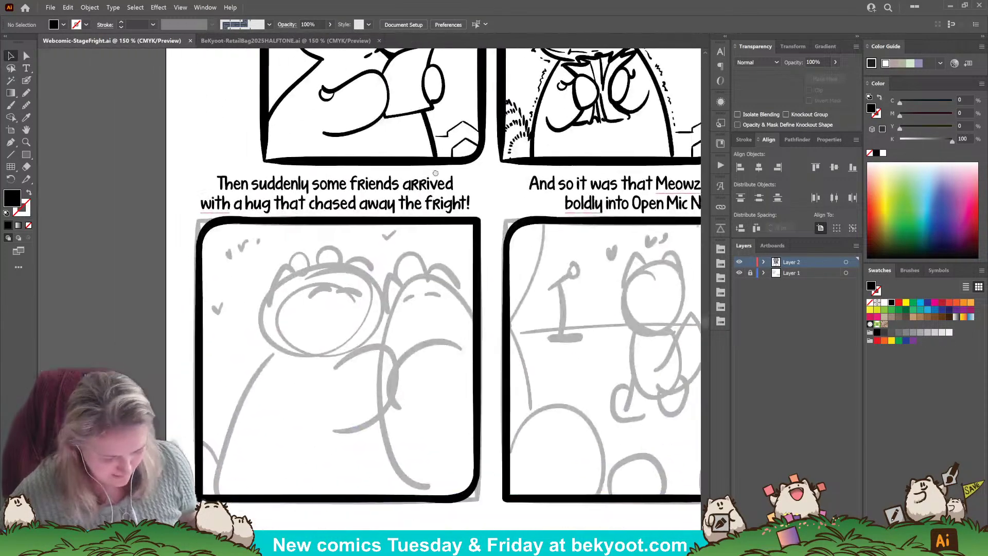
scroll(358, 269, "up", 1)
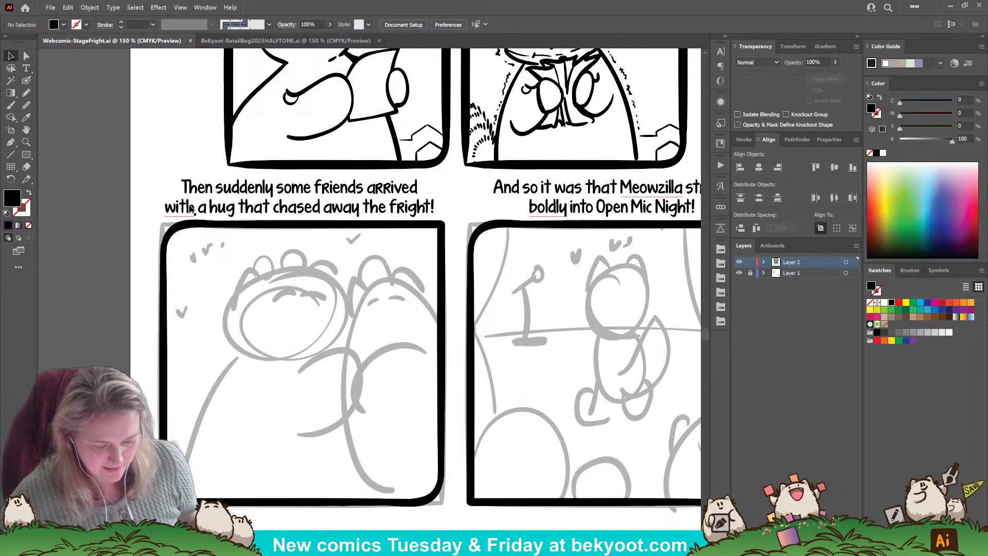
scroll(550, 163, "right", 4)
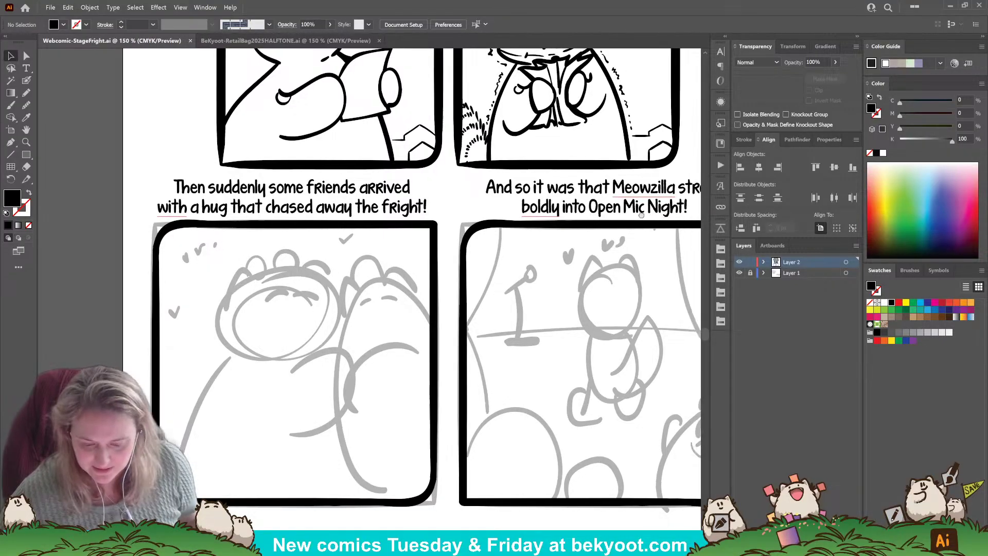
scroll(499, 206, "up", 1)
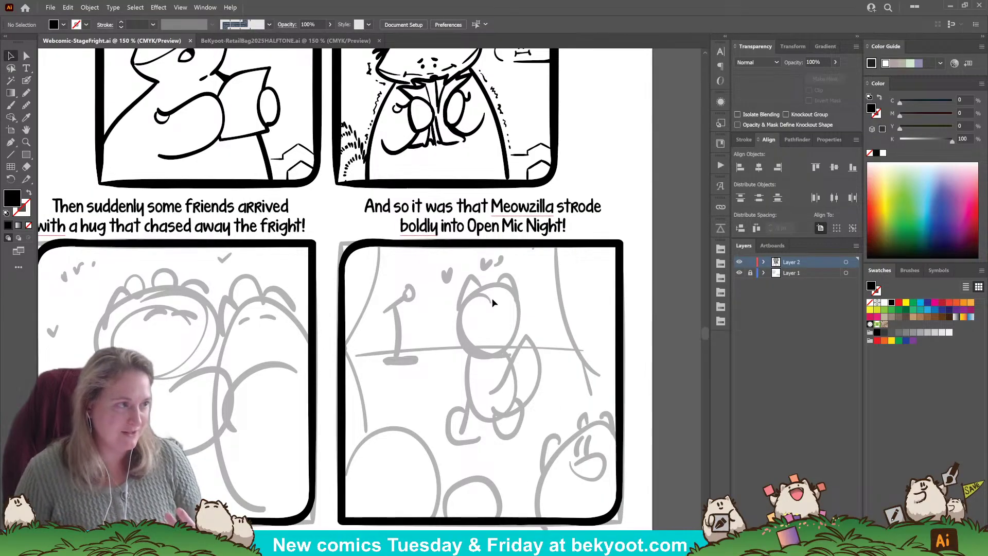
mouse_move(392, 311)
left_mouse_down()
mouse_move(443, 329)
mouse_move(493, 421)
mouse_move(403, 295)
left_mouse_up()
left_click_drag(215, 219, 280, 510)
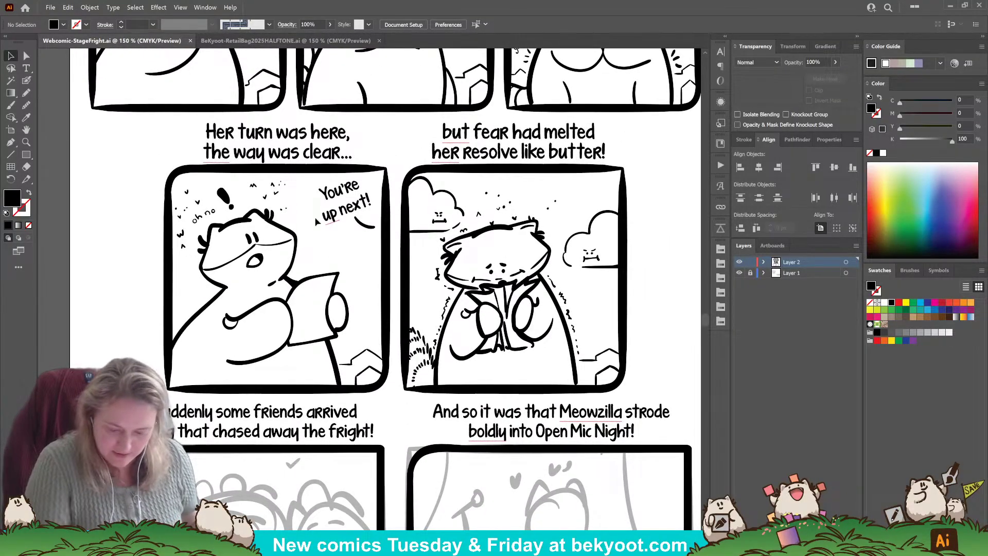
left_click_drag(514, 238, 442, 427)
scroll(382, 463, "down", 5)
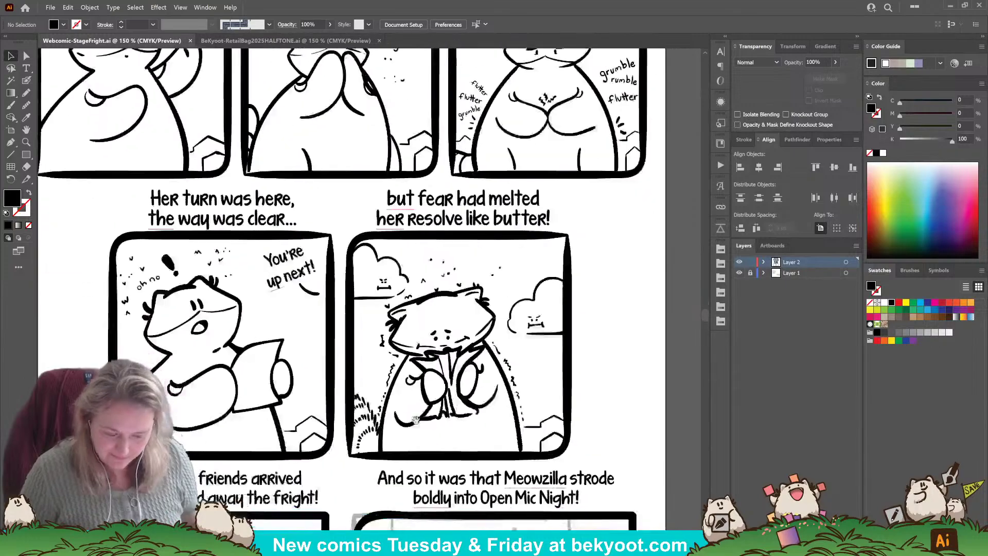
left_click_drag(382, 464, 407, 311)
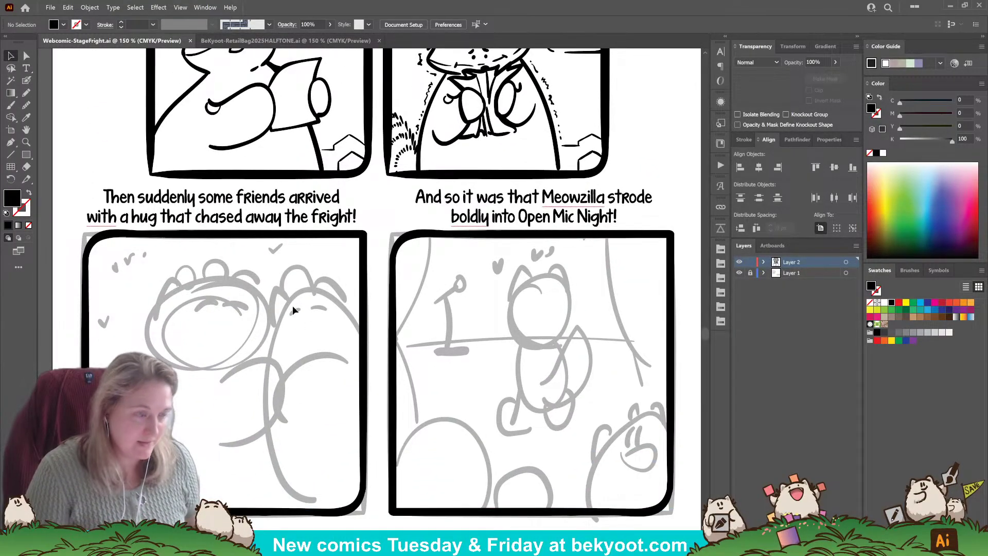
scroll(243, 309, "left", 2)
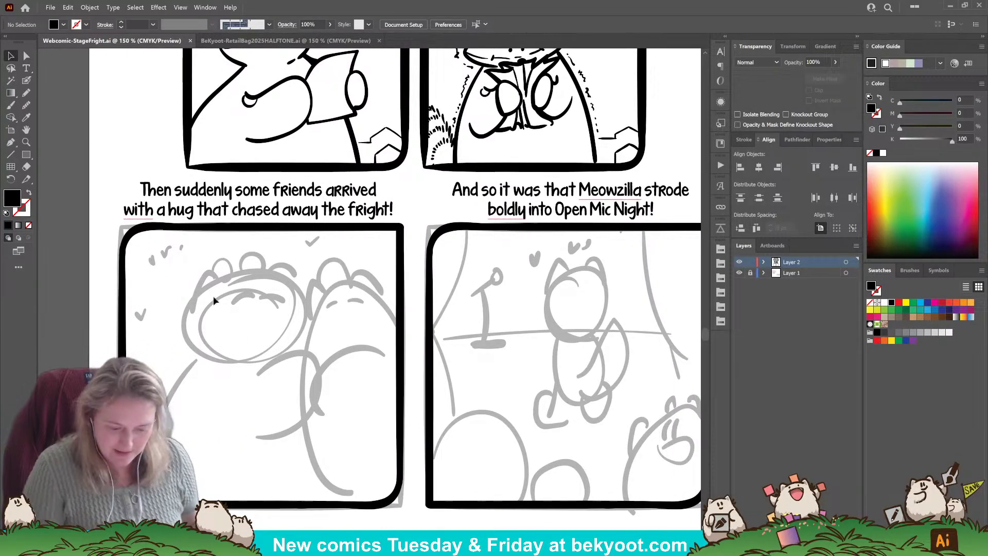
scroll(143, 223, "right", 8)
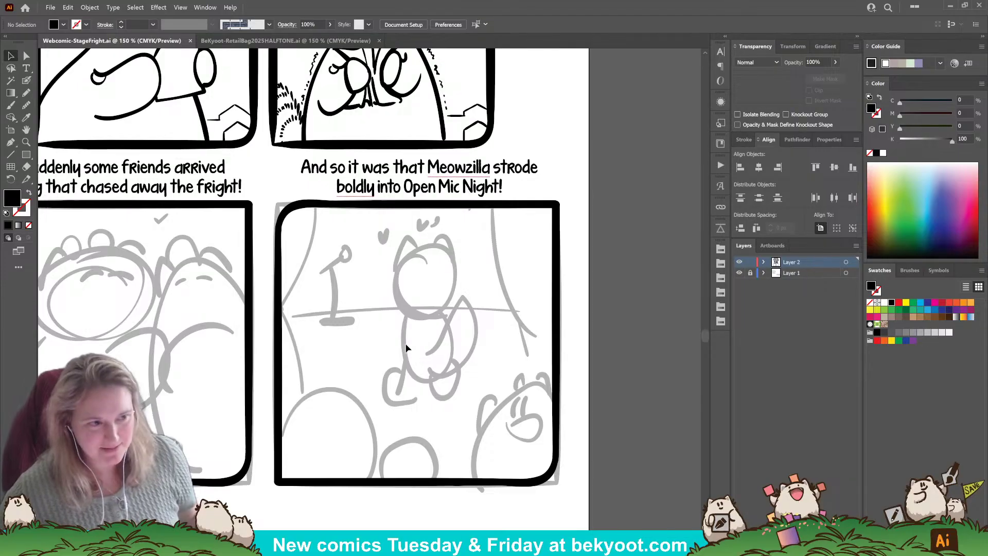
scroll(367, 278, "down", 2)
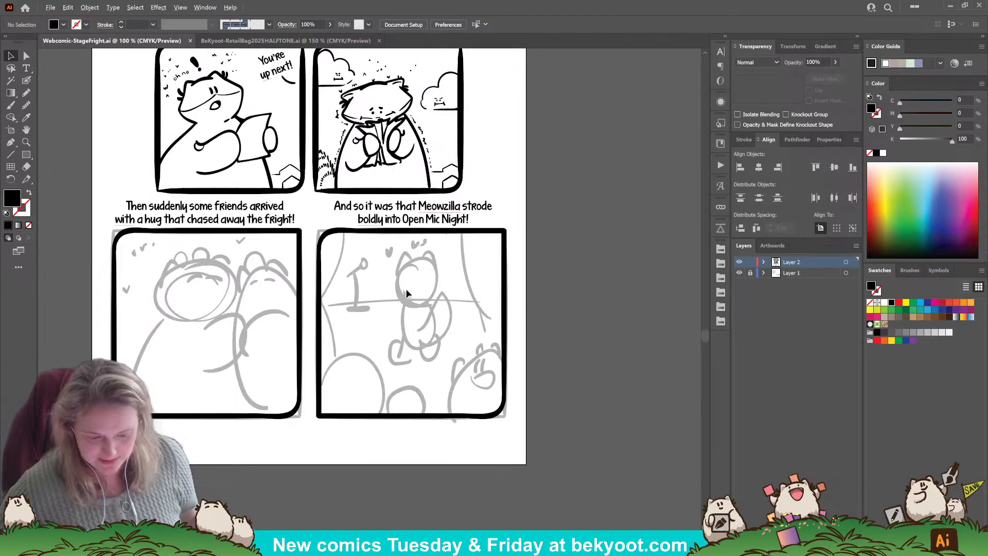
scroll(511, 261, "up", 3)
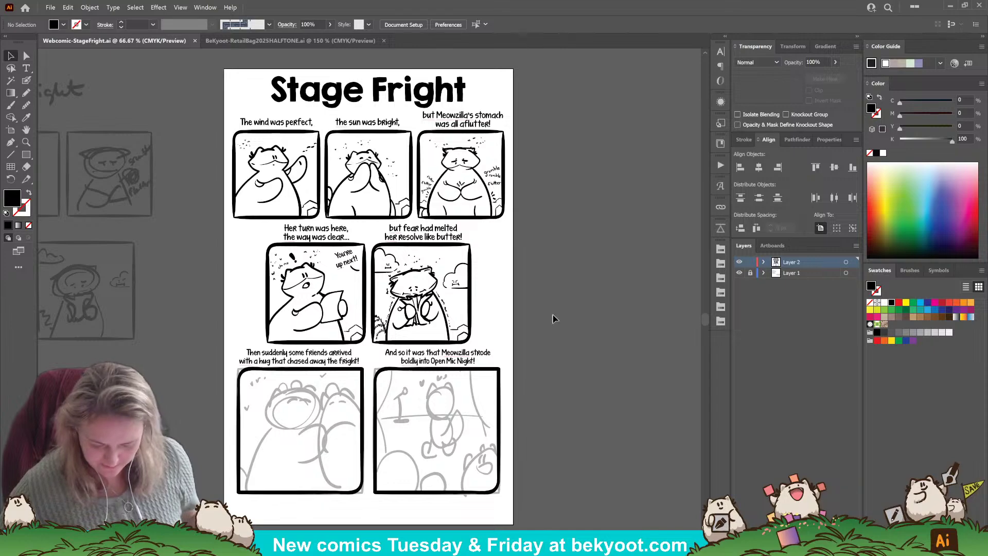
left_click_drag(554, 319, 630, 275)
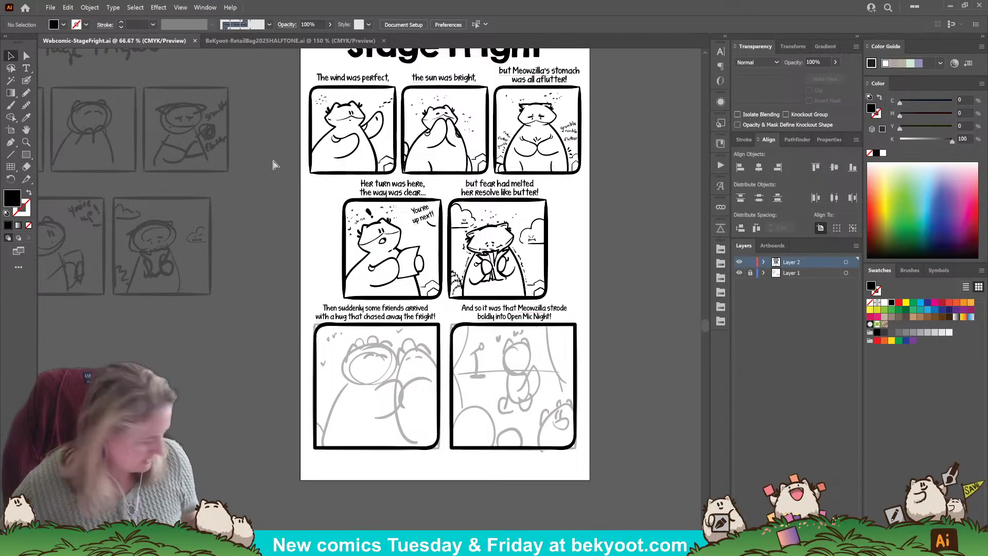
left_click_drag(571, 240, 521, 281)
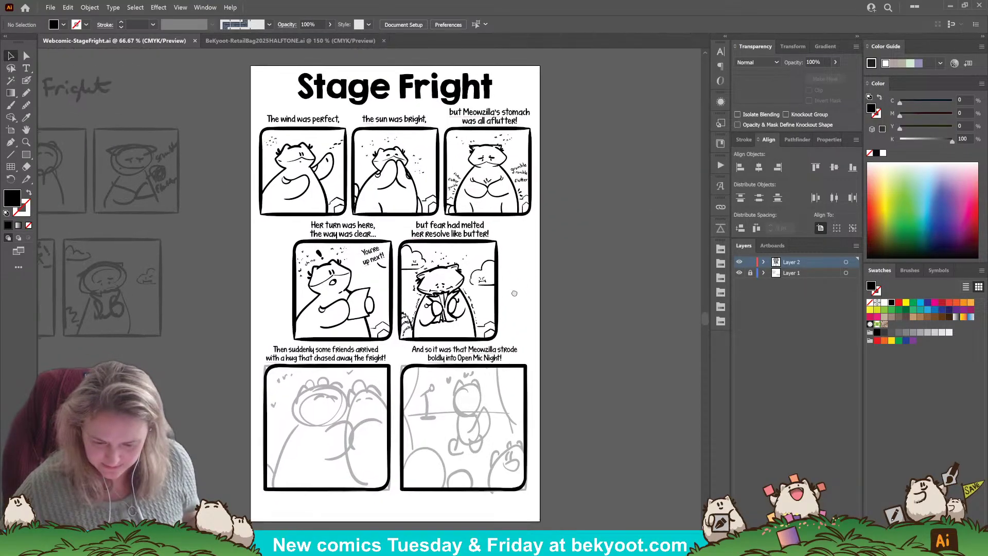
scroll(538, 212, "up", 1)
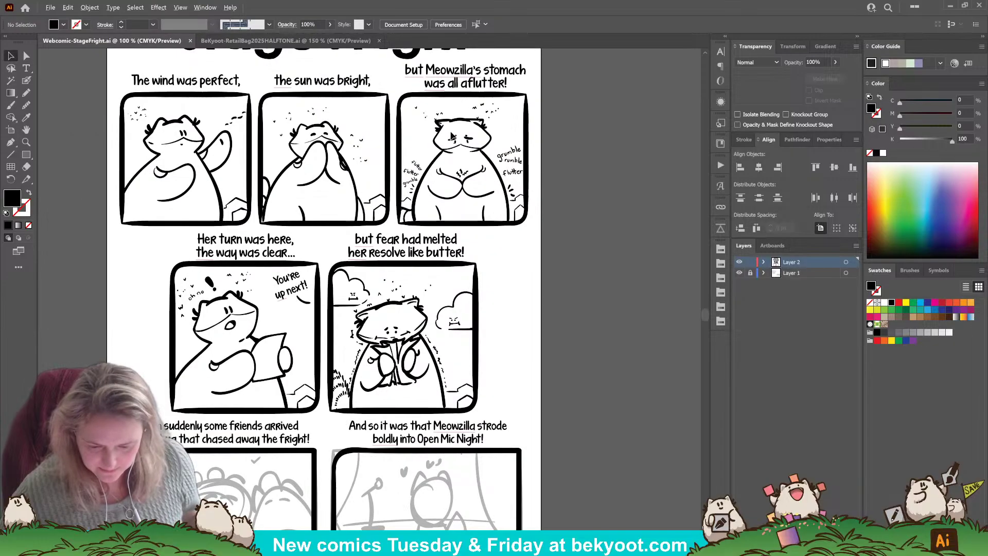
left_click_drag(560, 293, 600, 292)
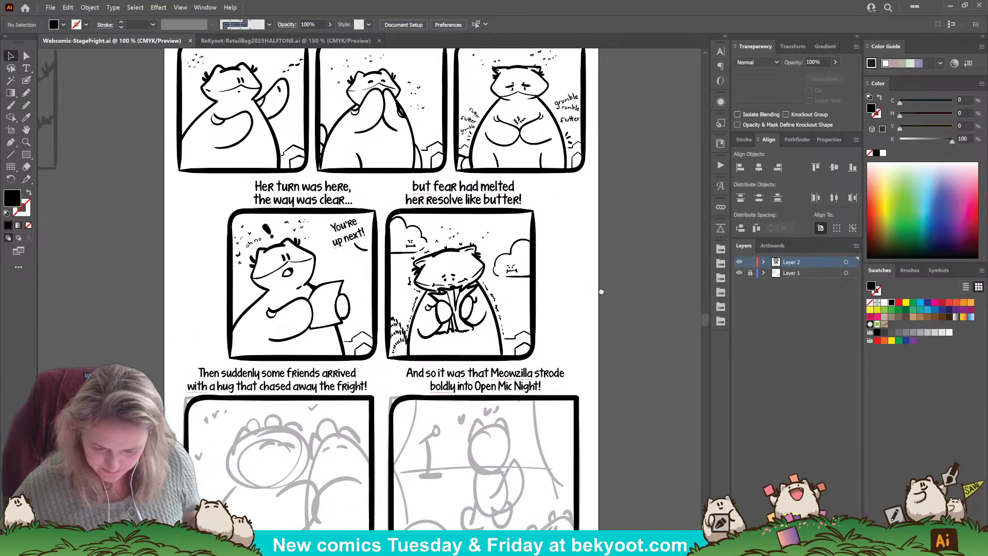